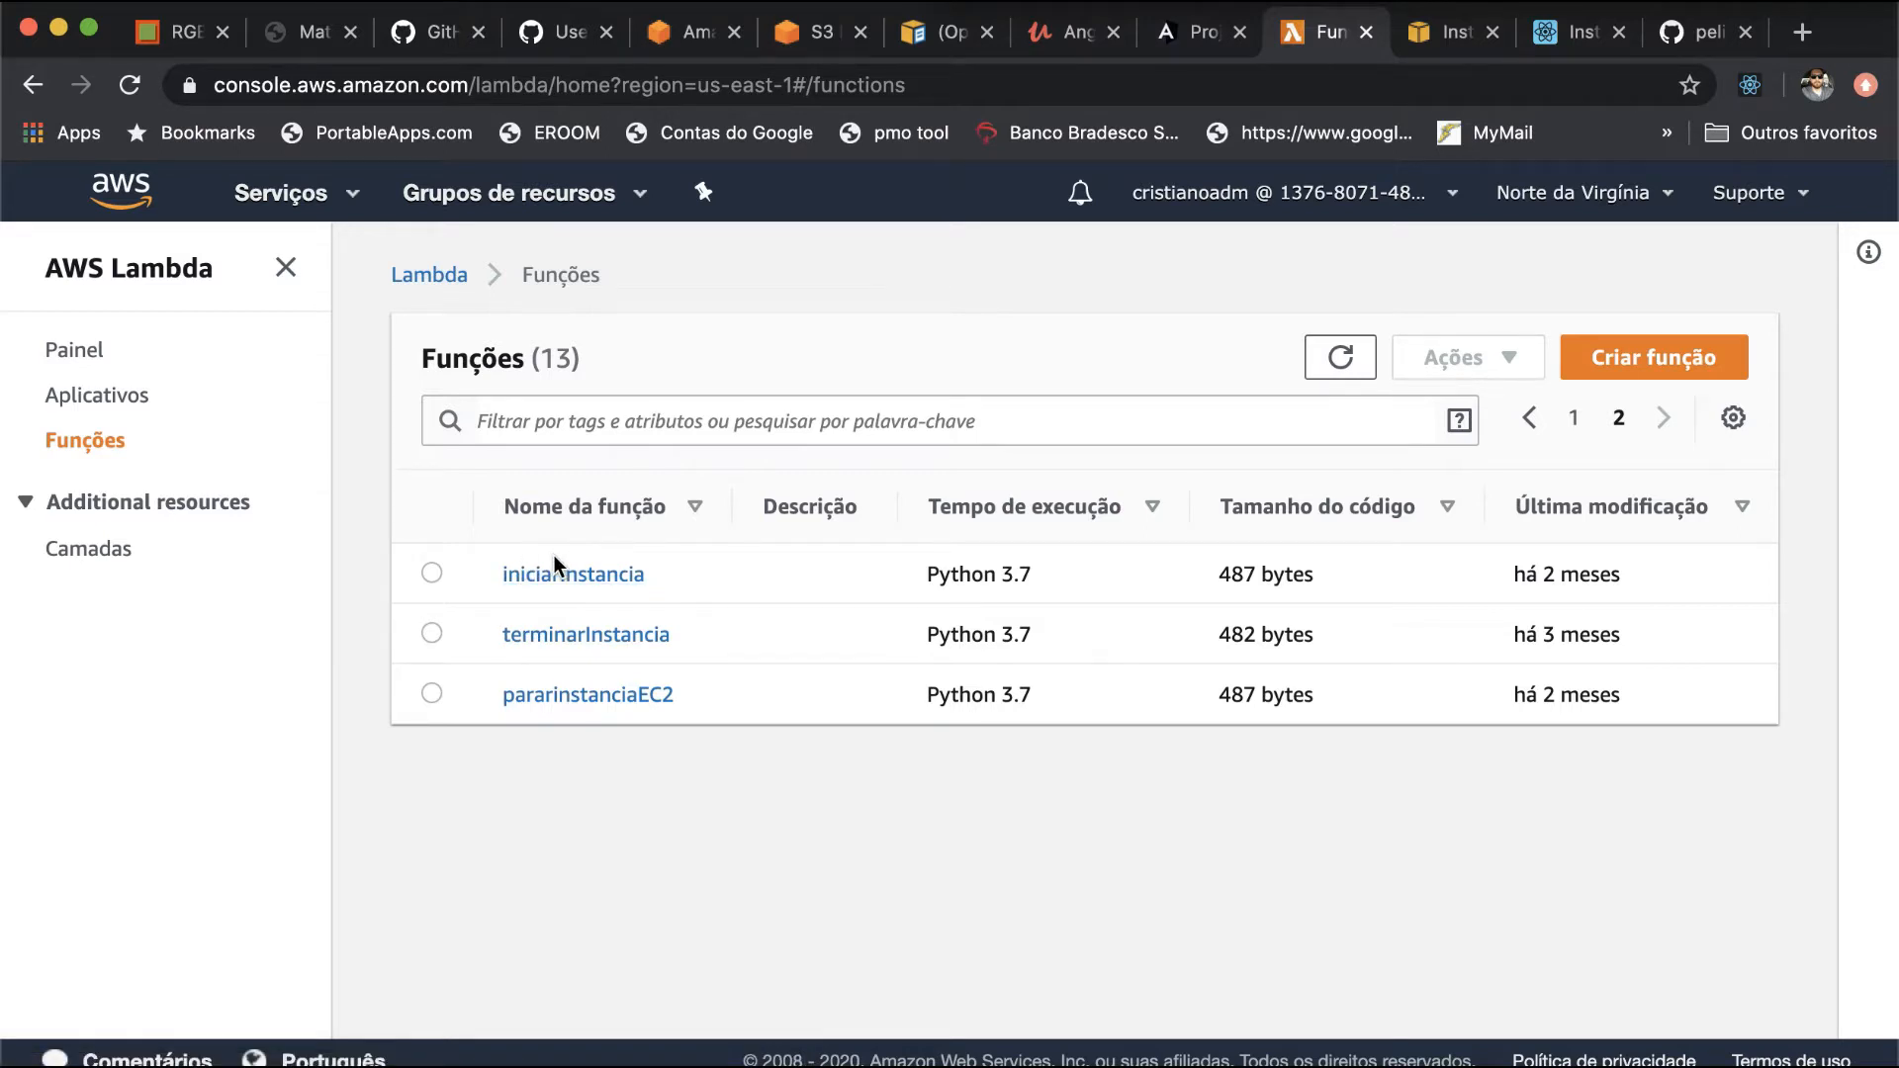
# - Open the iniciarInstancia Lambda function and bring its lambda_function code into view
pyautogui.click(562, 582)
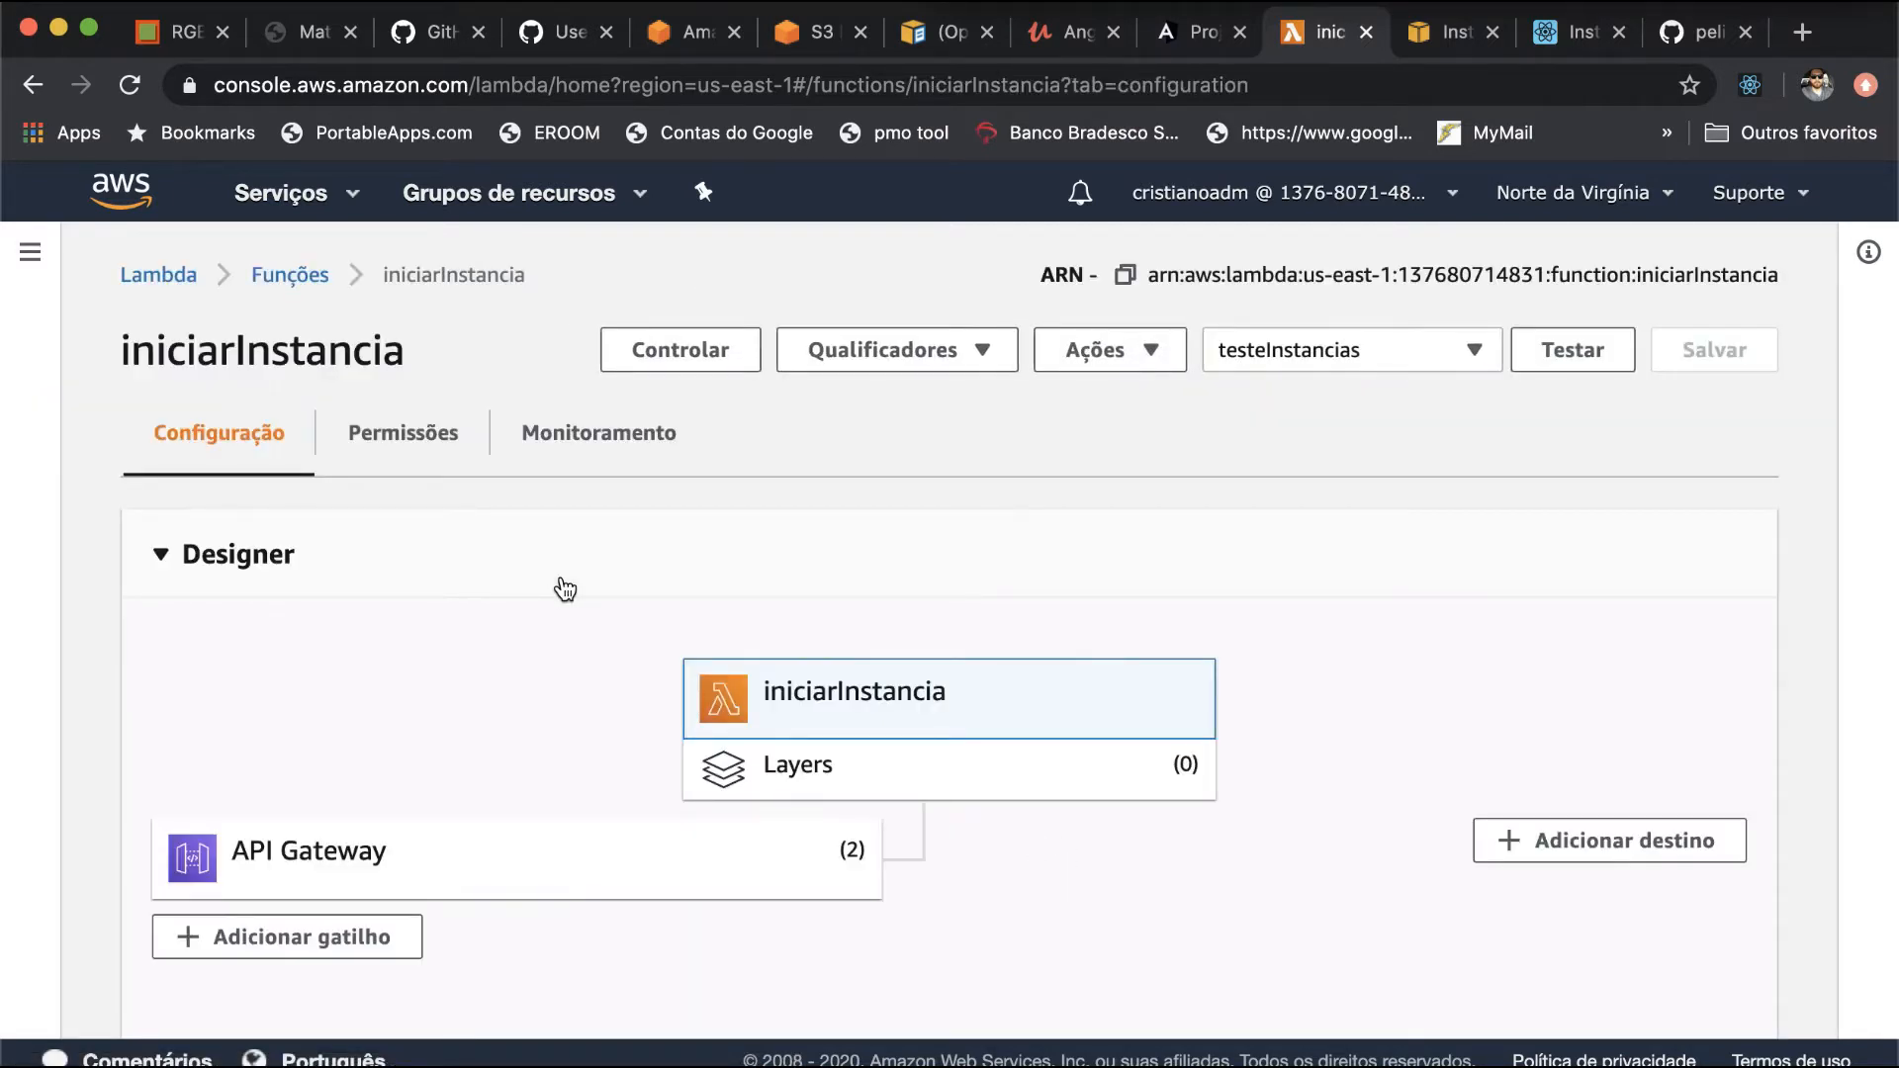
pyautogui.scroll(-2, 565, 590)
pyautogui.scroll(-3, 565, 590)
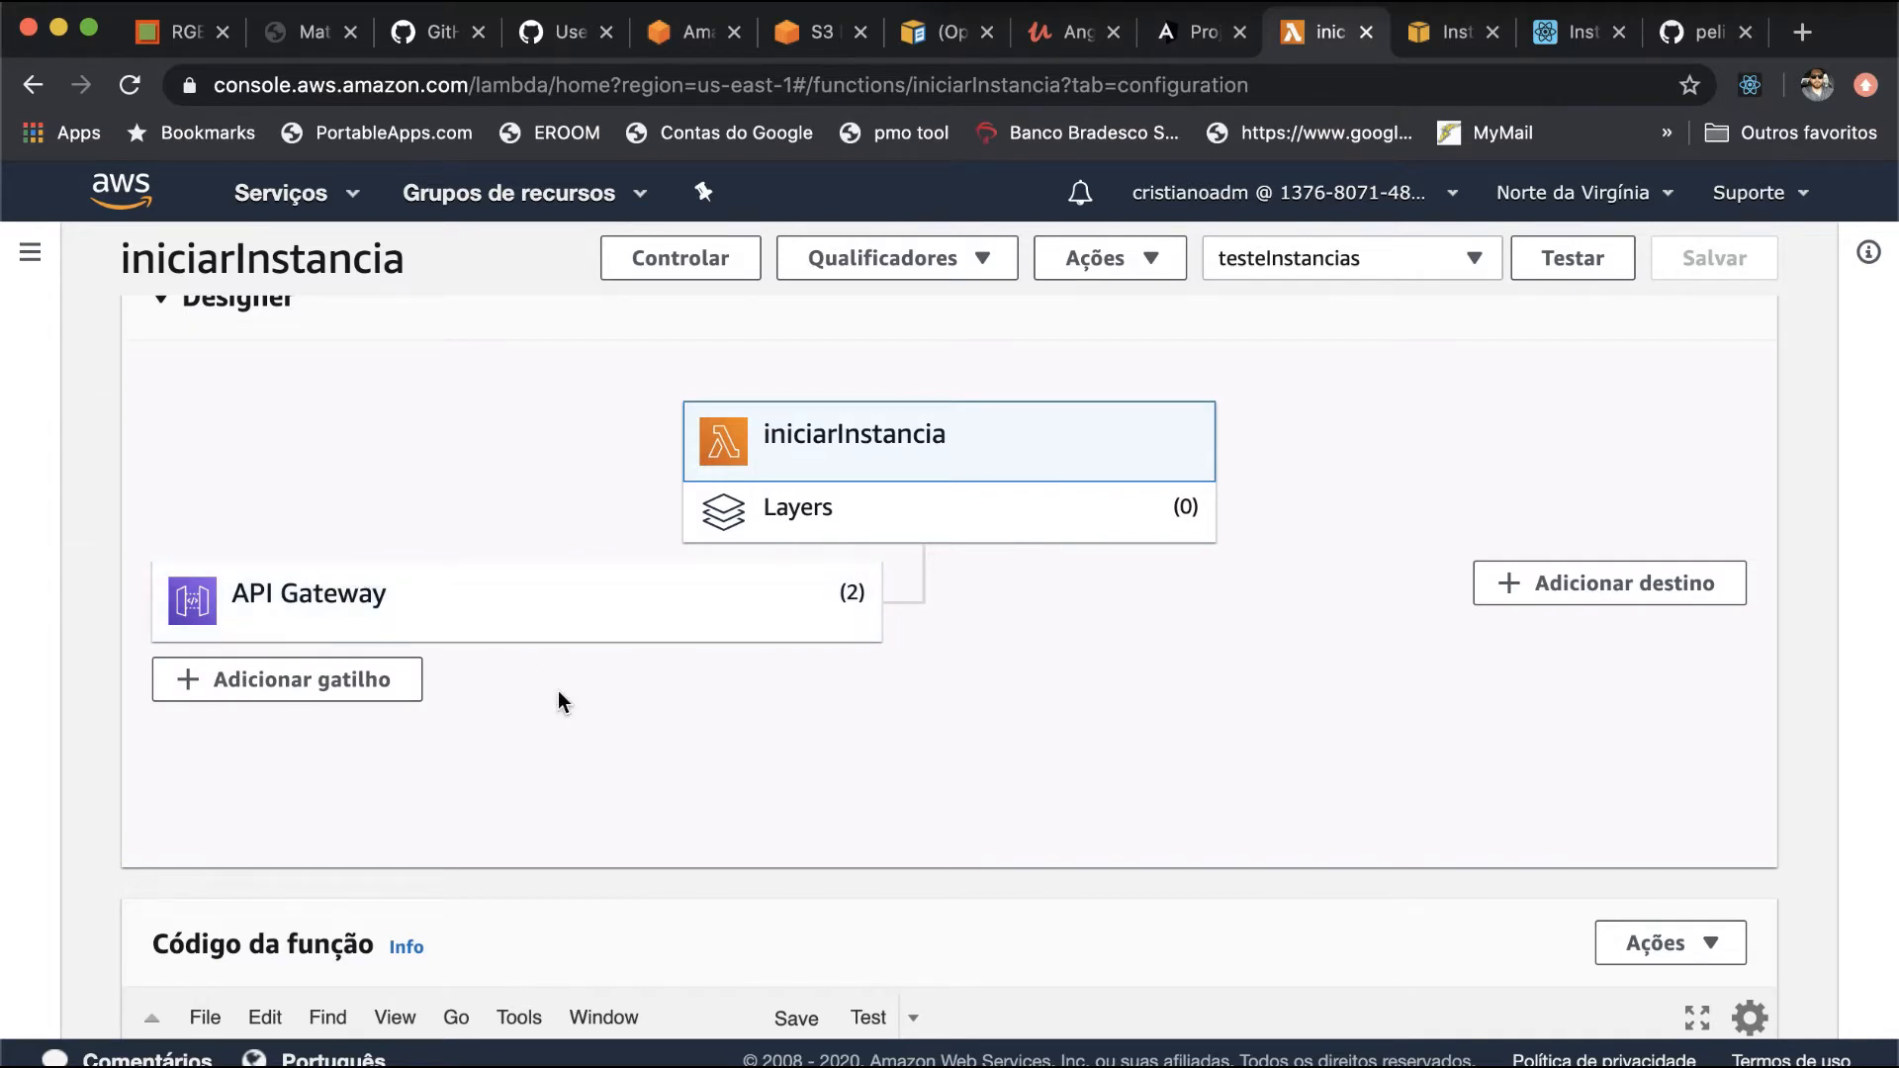
pyautogui.scroll(-2, 558, 690)
pyautogui.click(1458, 2)
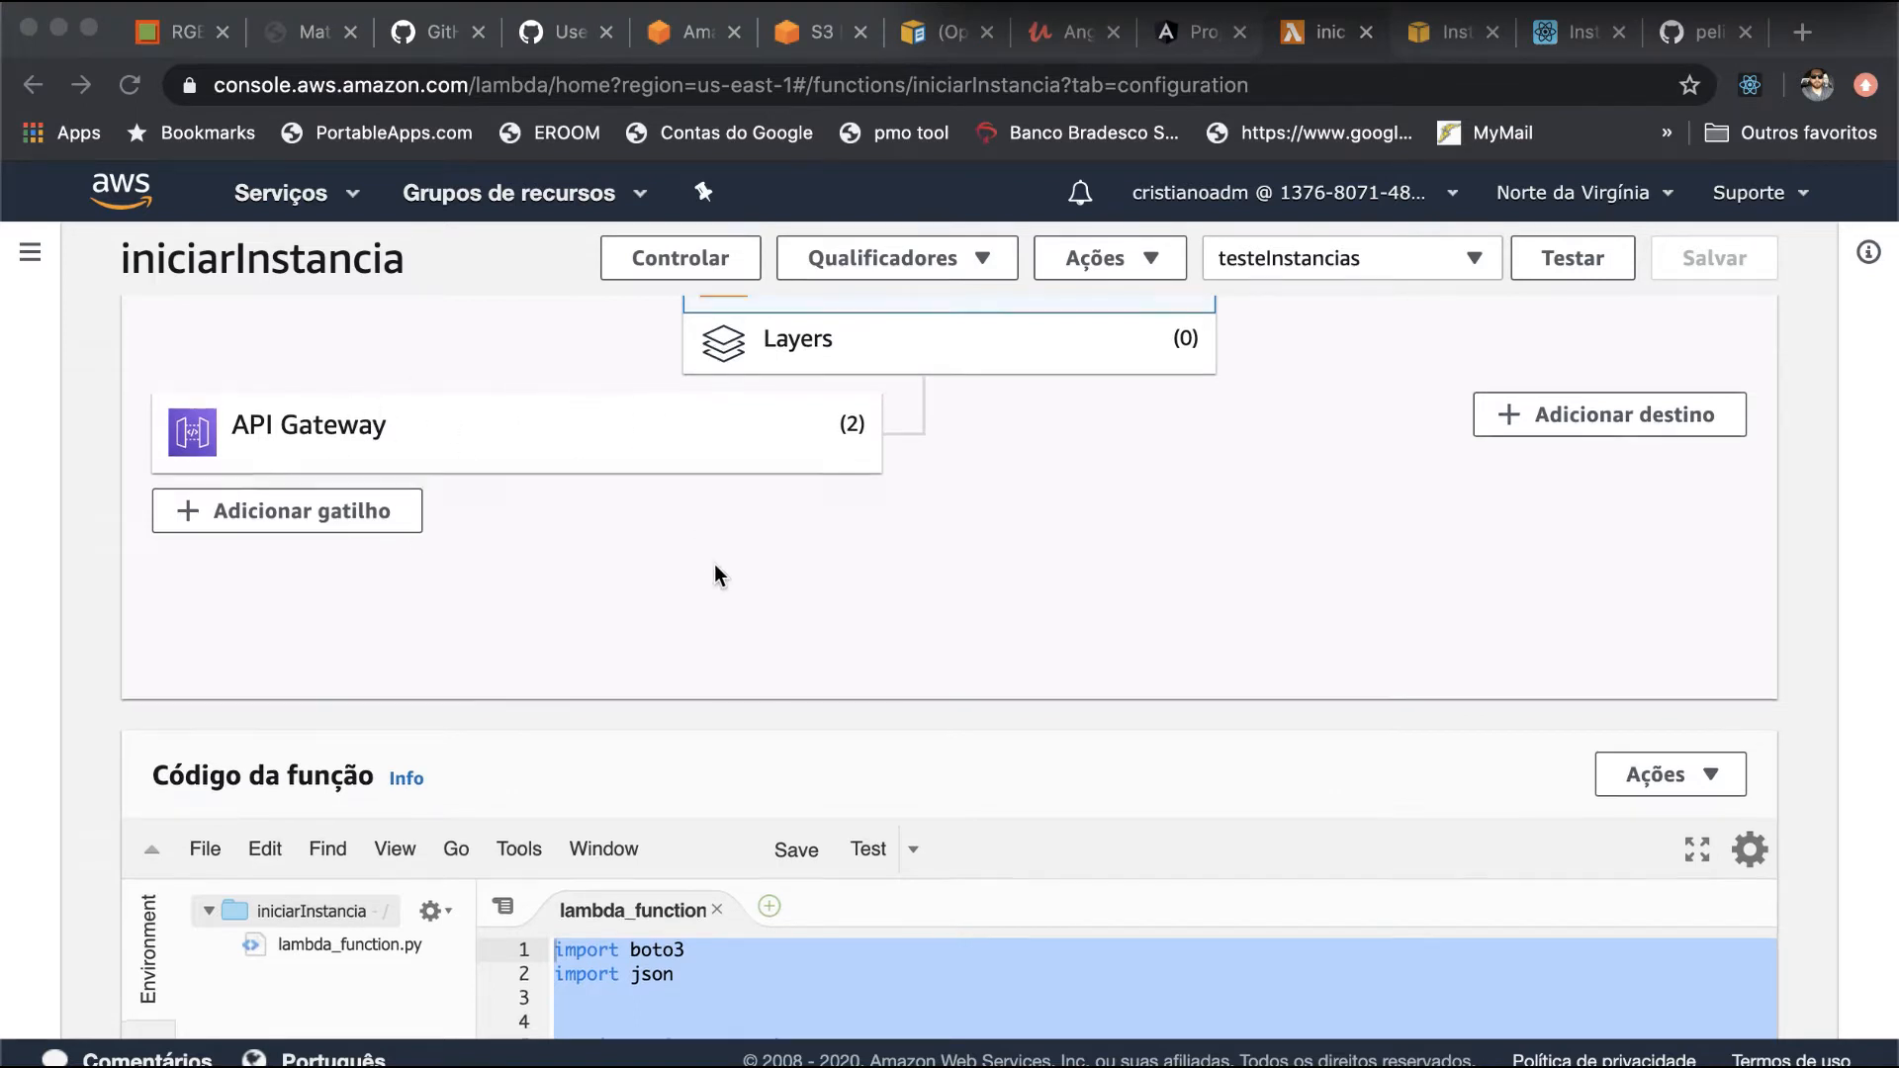
pyautogui.scroll(-3, 716, 574)
pyautogui.scroll(-2, 715, 564)
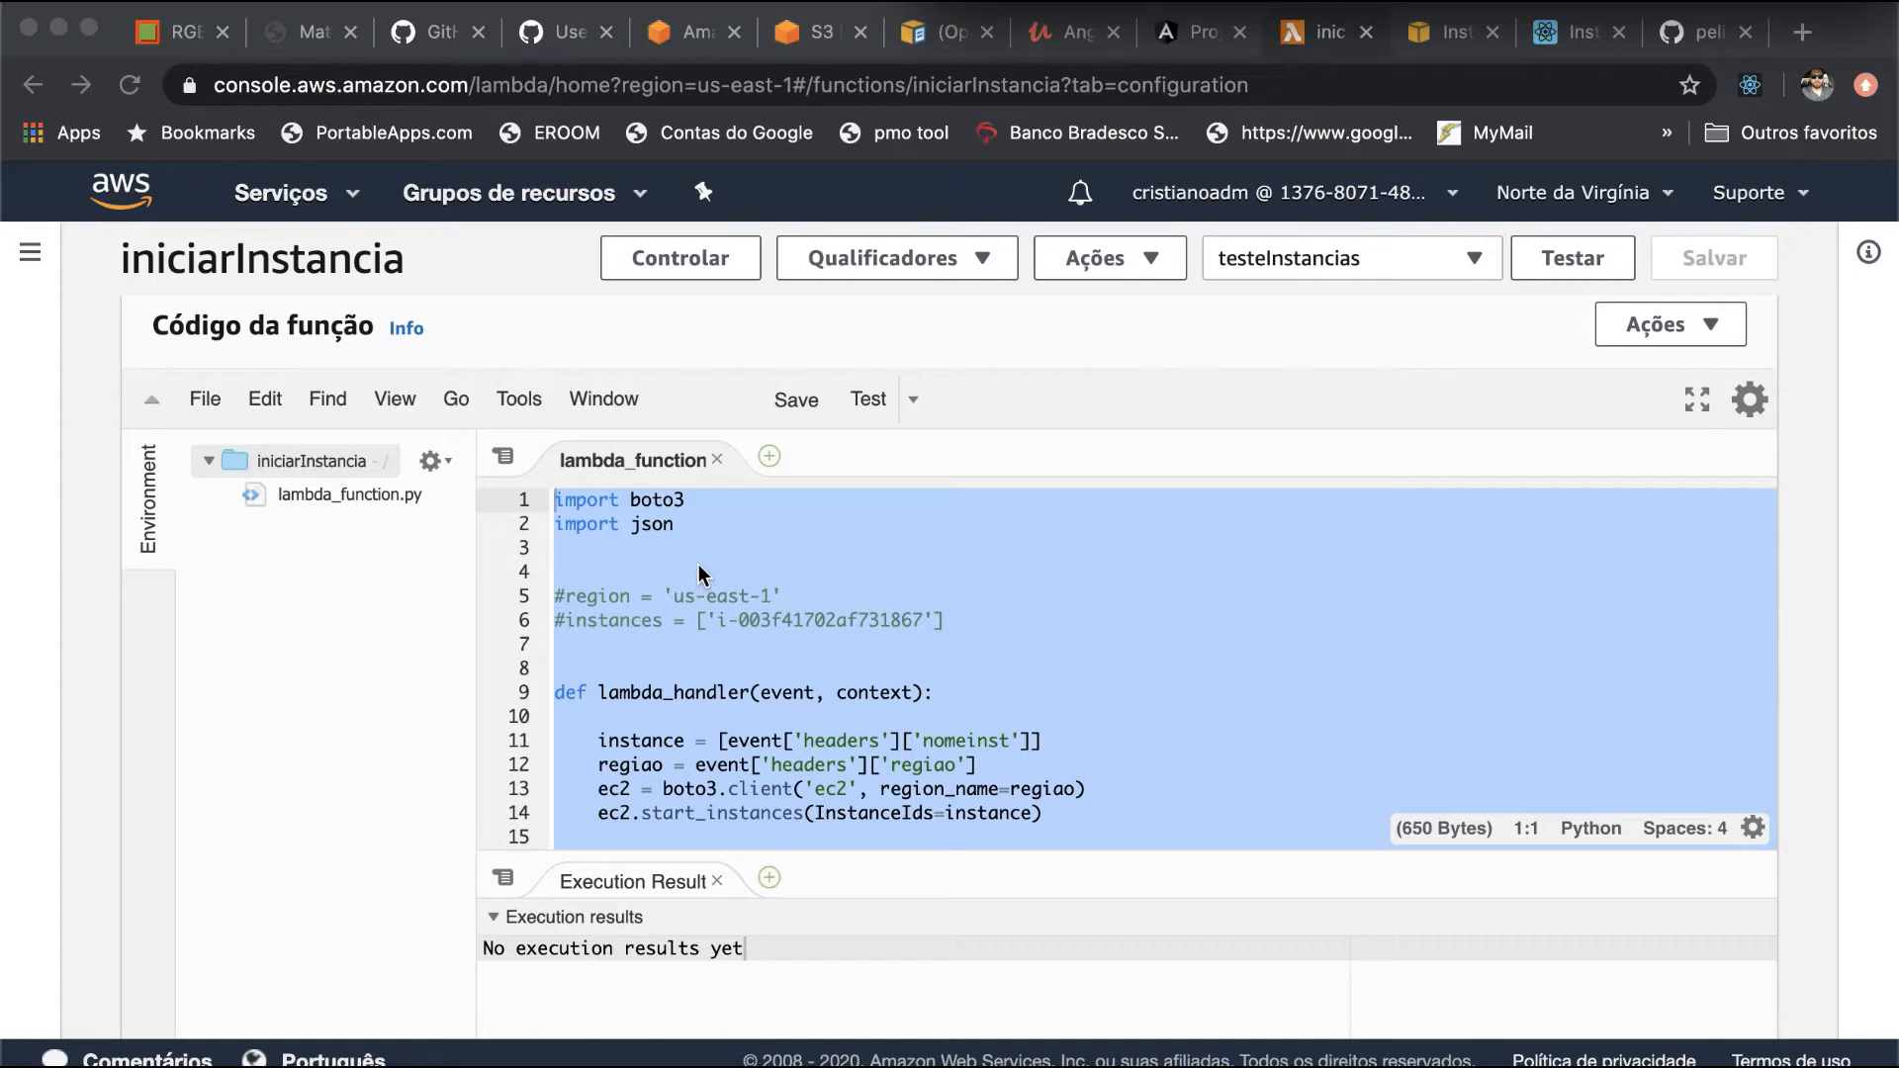
pyautogui.scroll(-3, 793, 649)
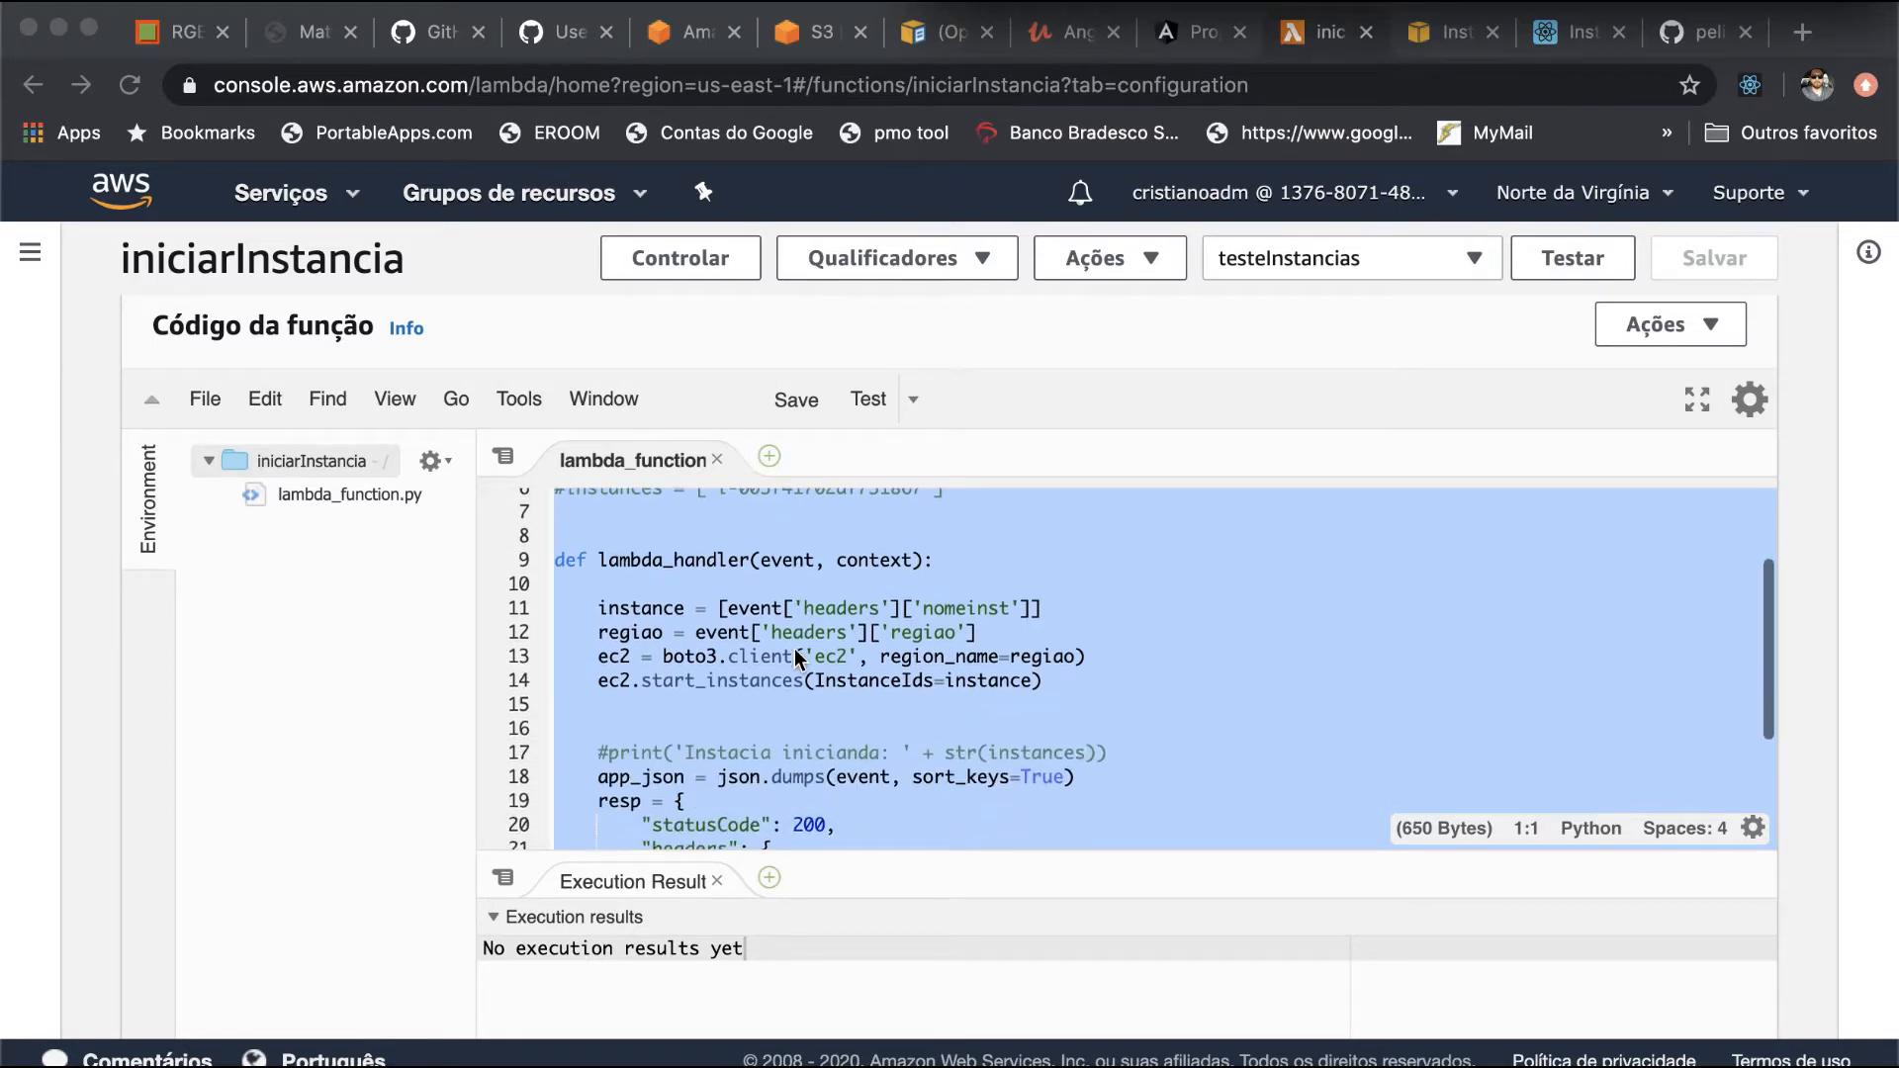
# - Examine the handler code, from the instance and region headers through the boto3 client and start_instances call to the returned response
pyautogui.click(1141, 640)
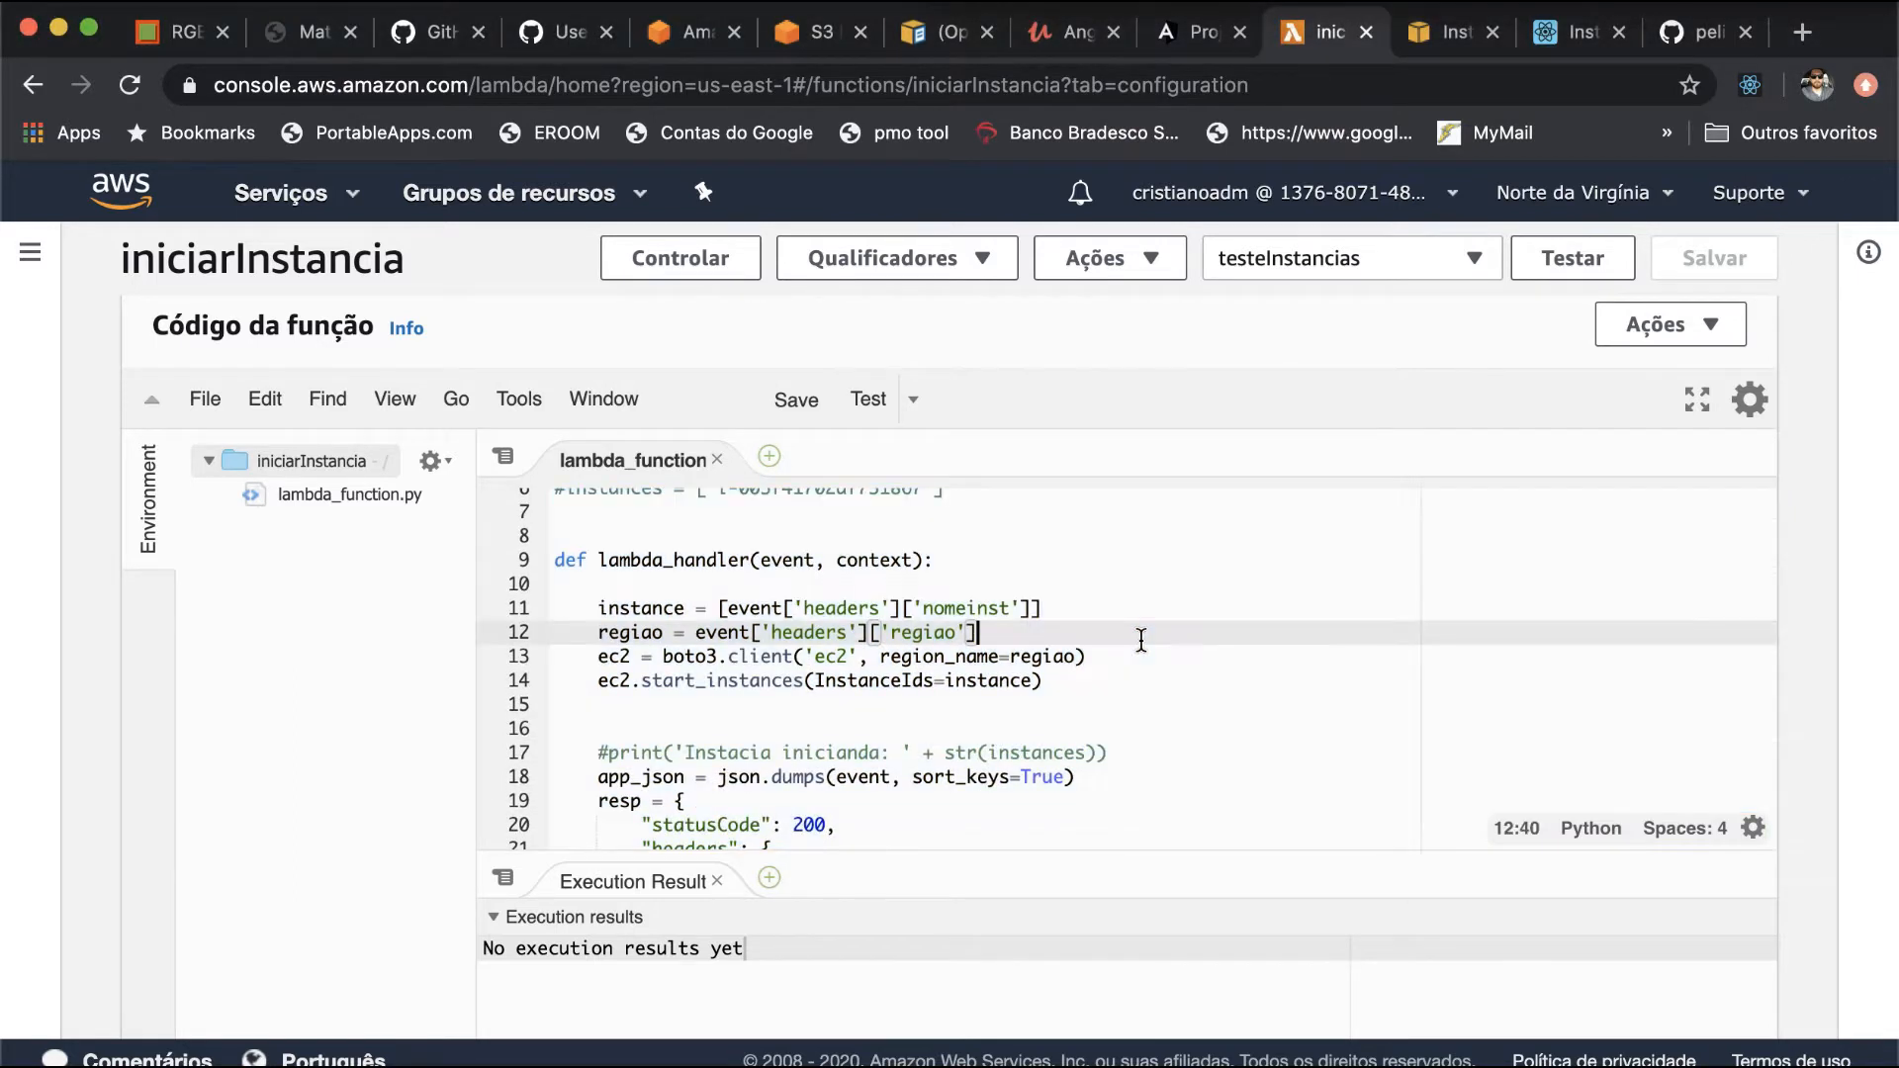
pyautogui.scroll(-2, 1137, 640)
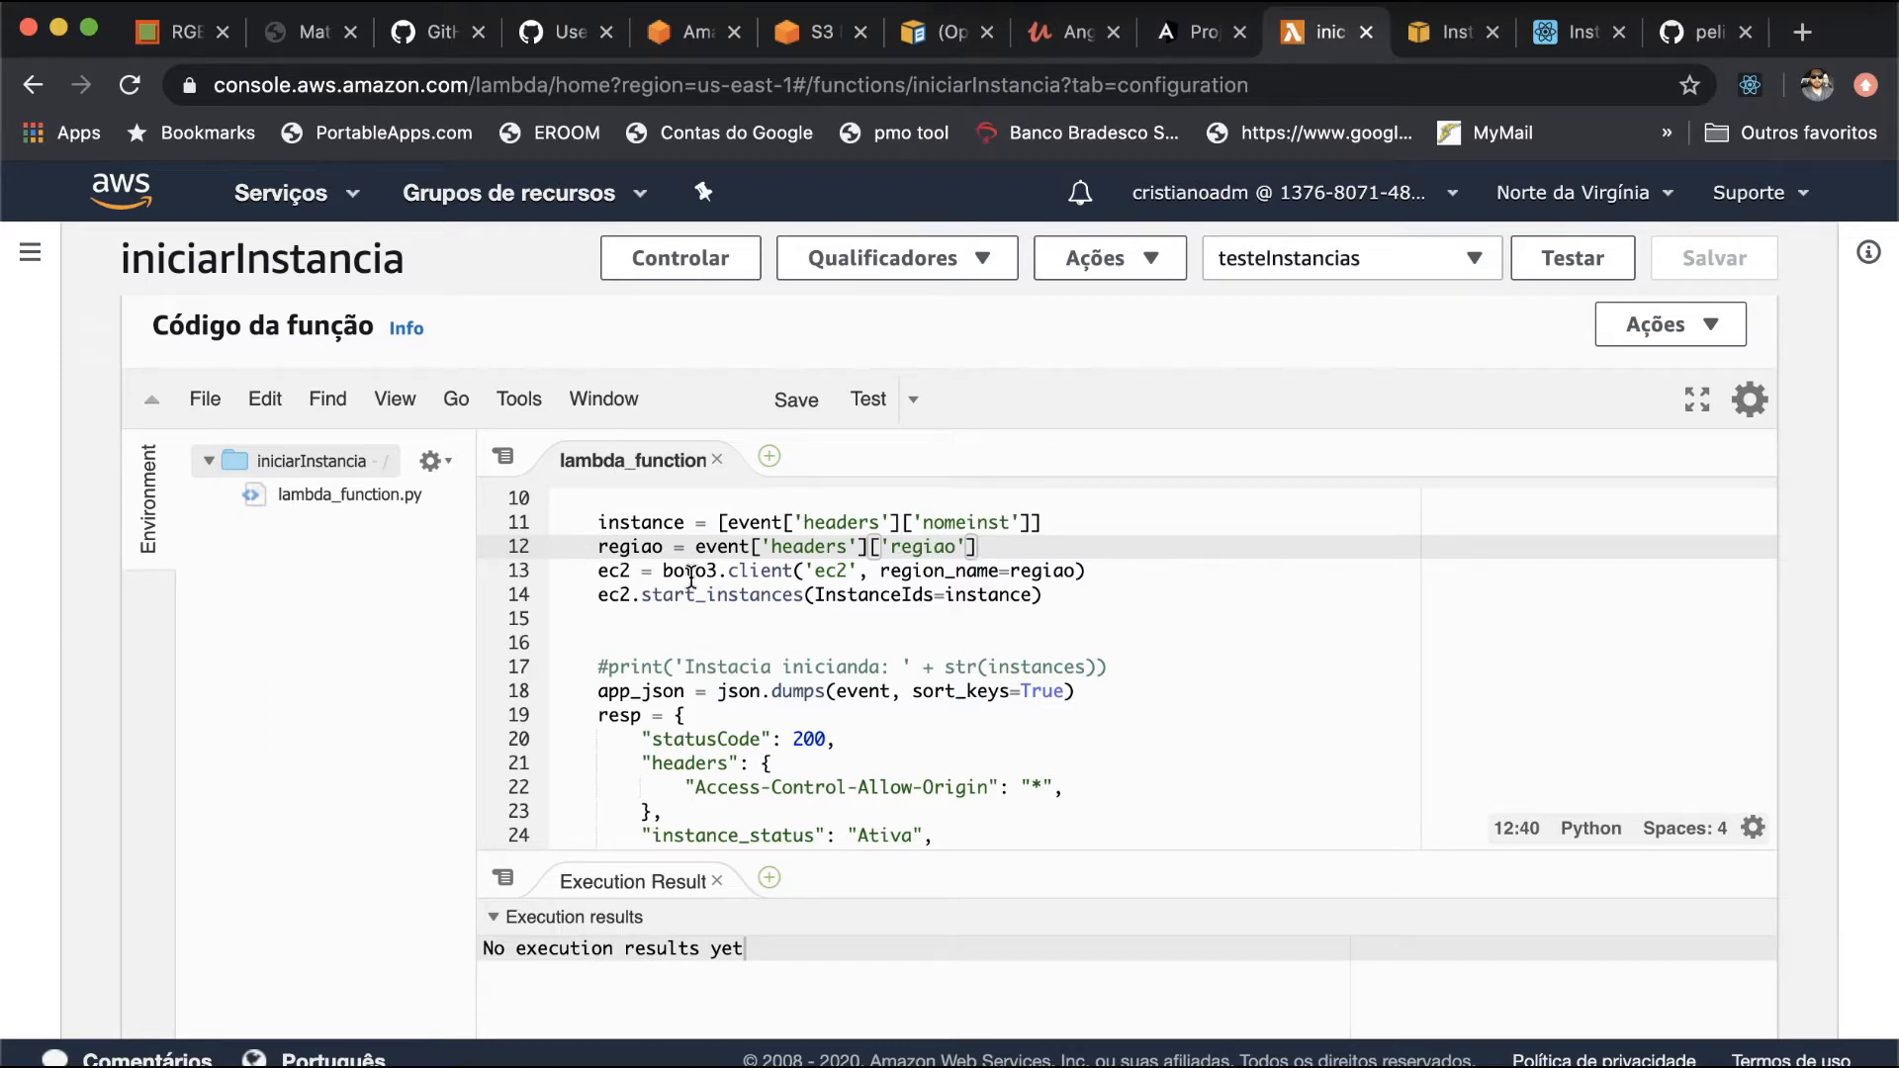
pyautogui.moveTo(666, 571); pyautogui.dragTo(686, 570)
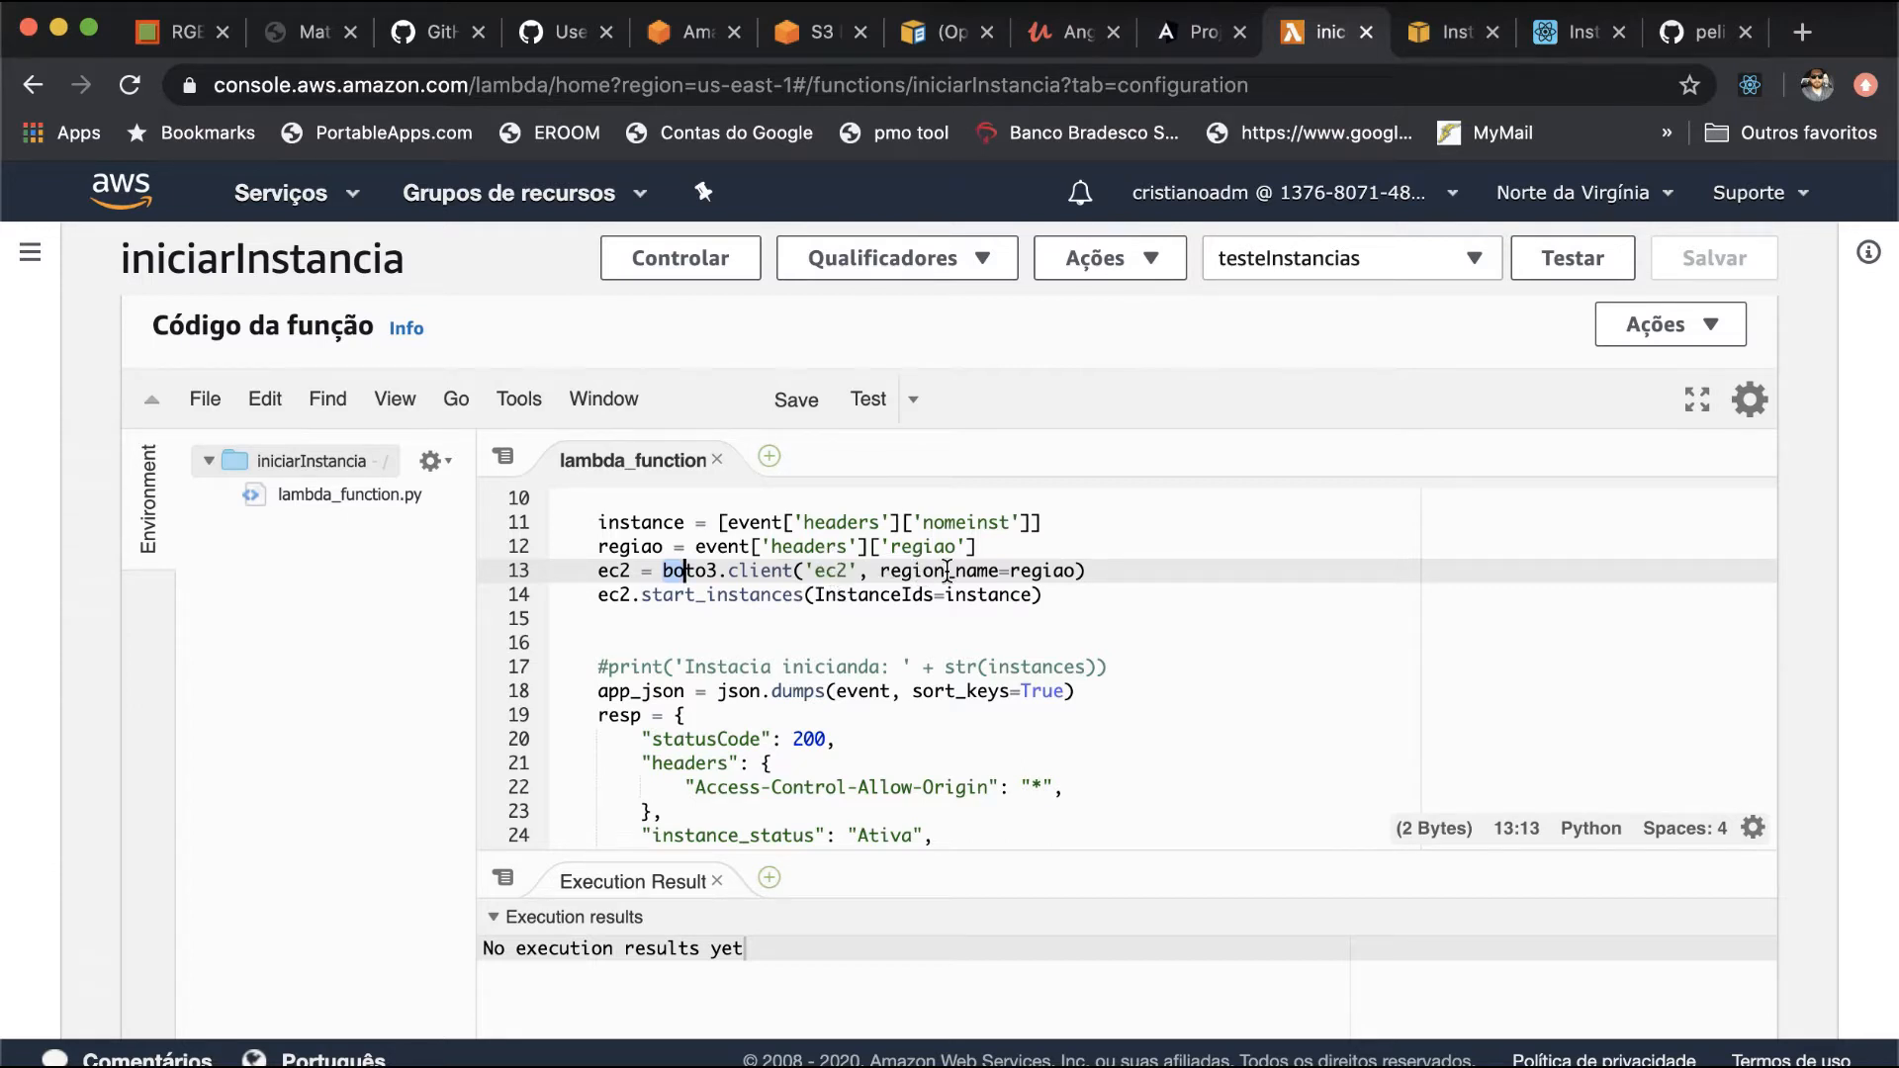
pyautogui.doubleClick(613, 595)
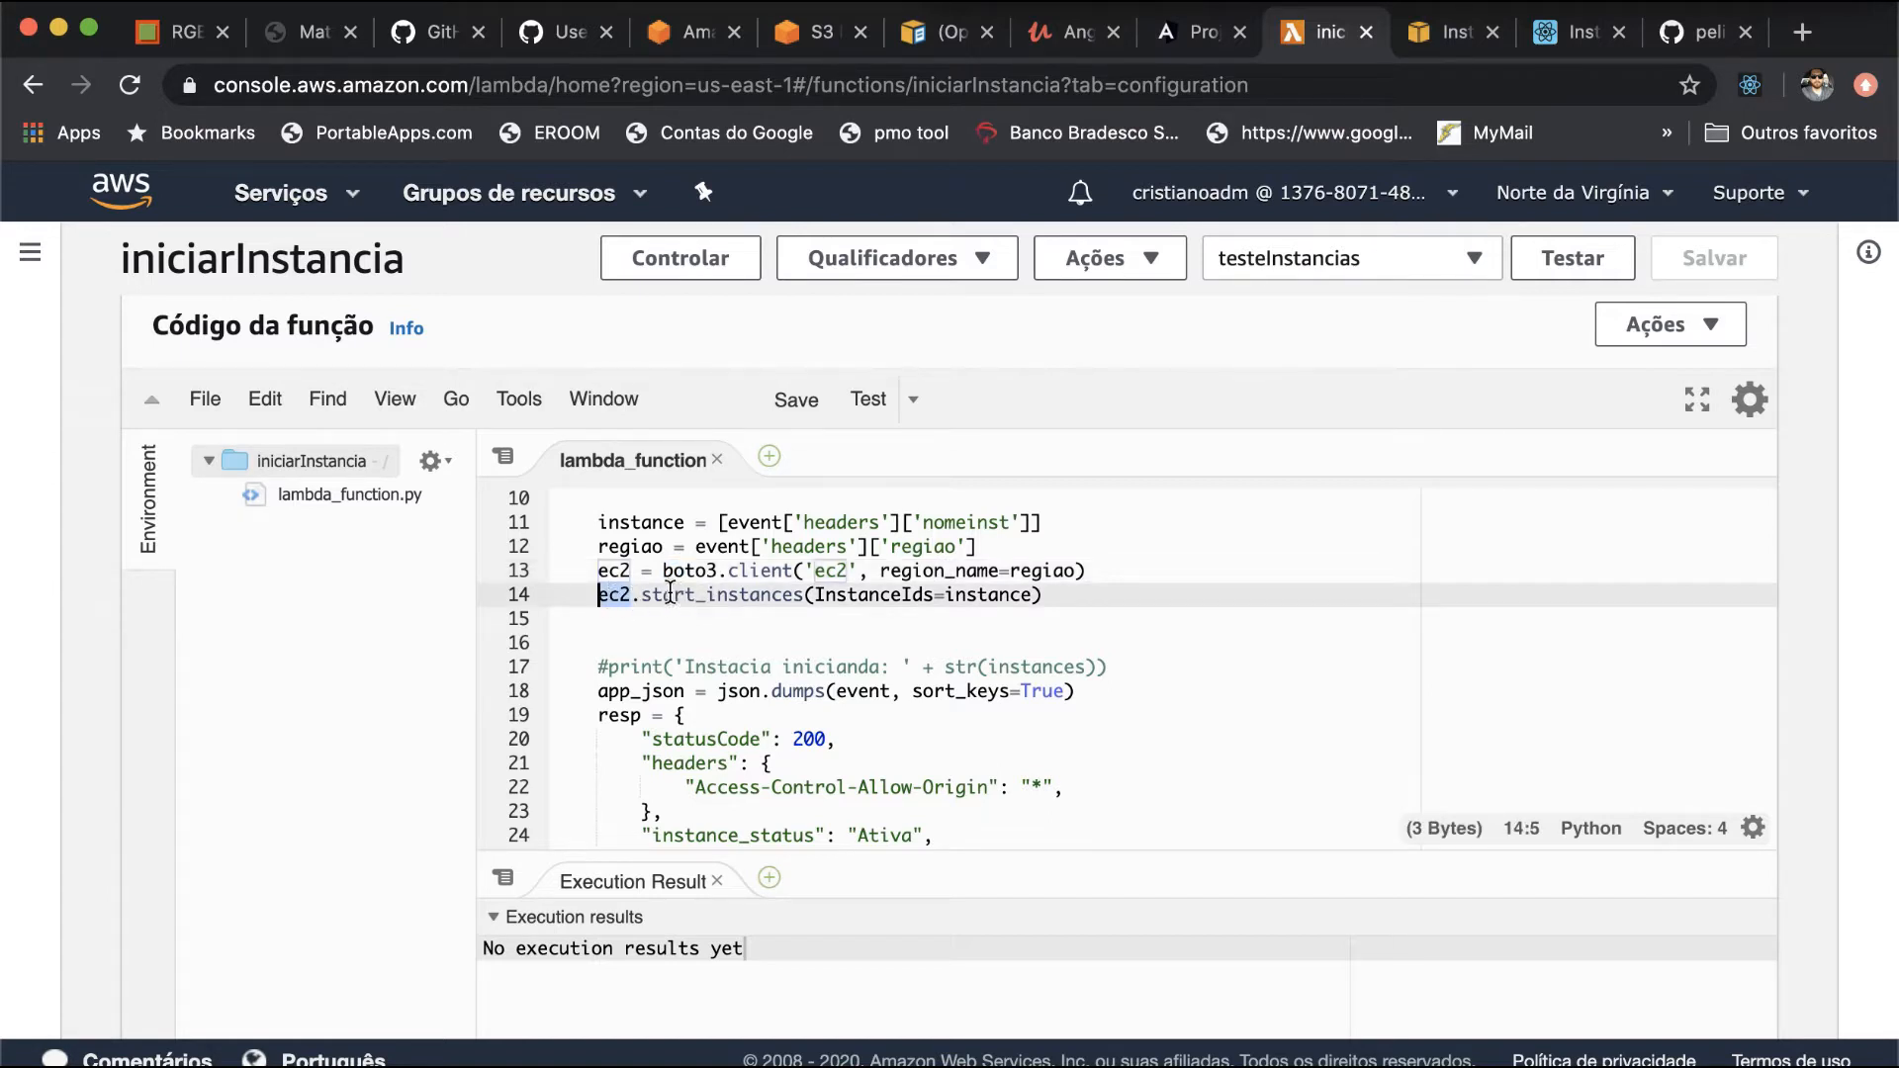
pyautogui.moveTo(641, 596); pyautogui.dragTo(795, 596)
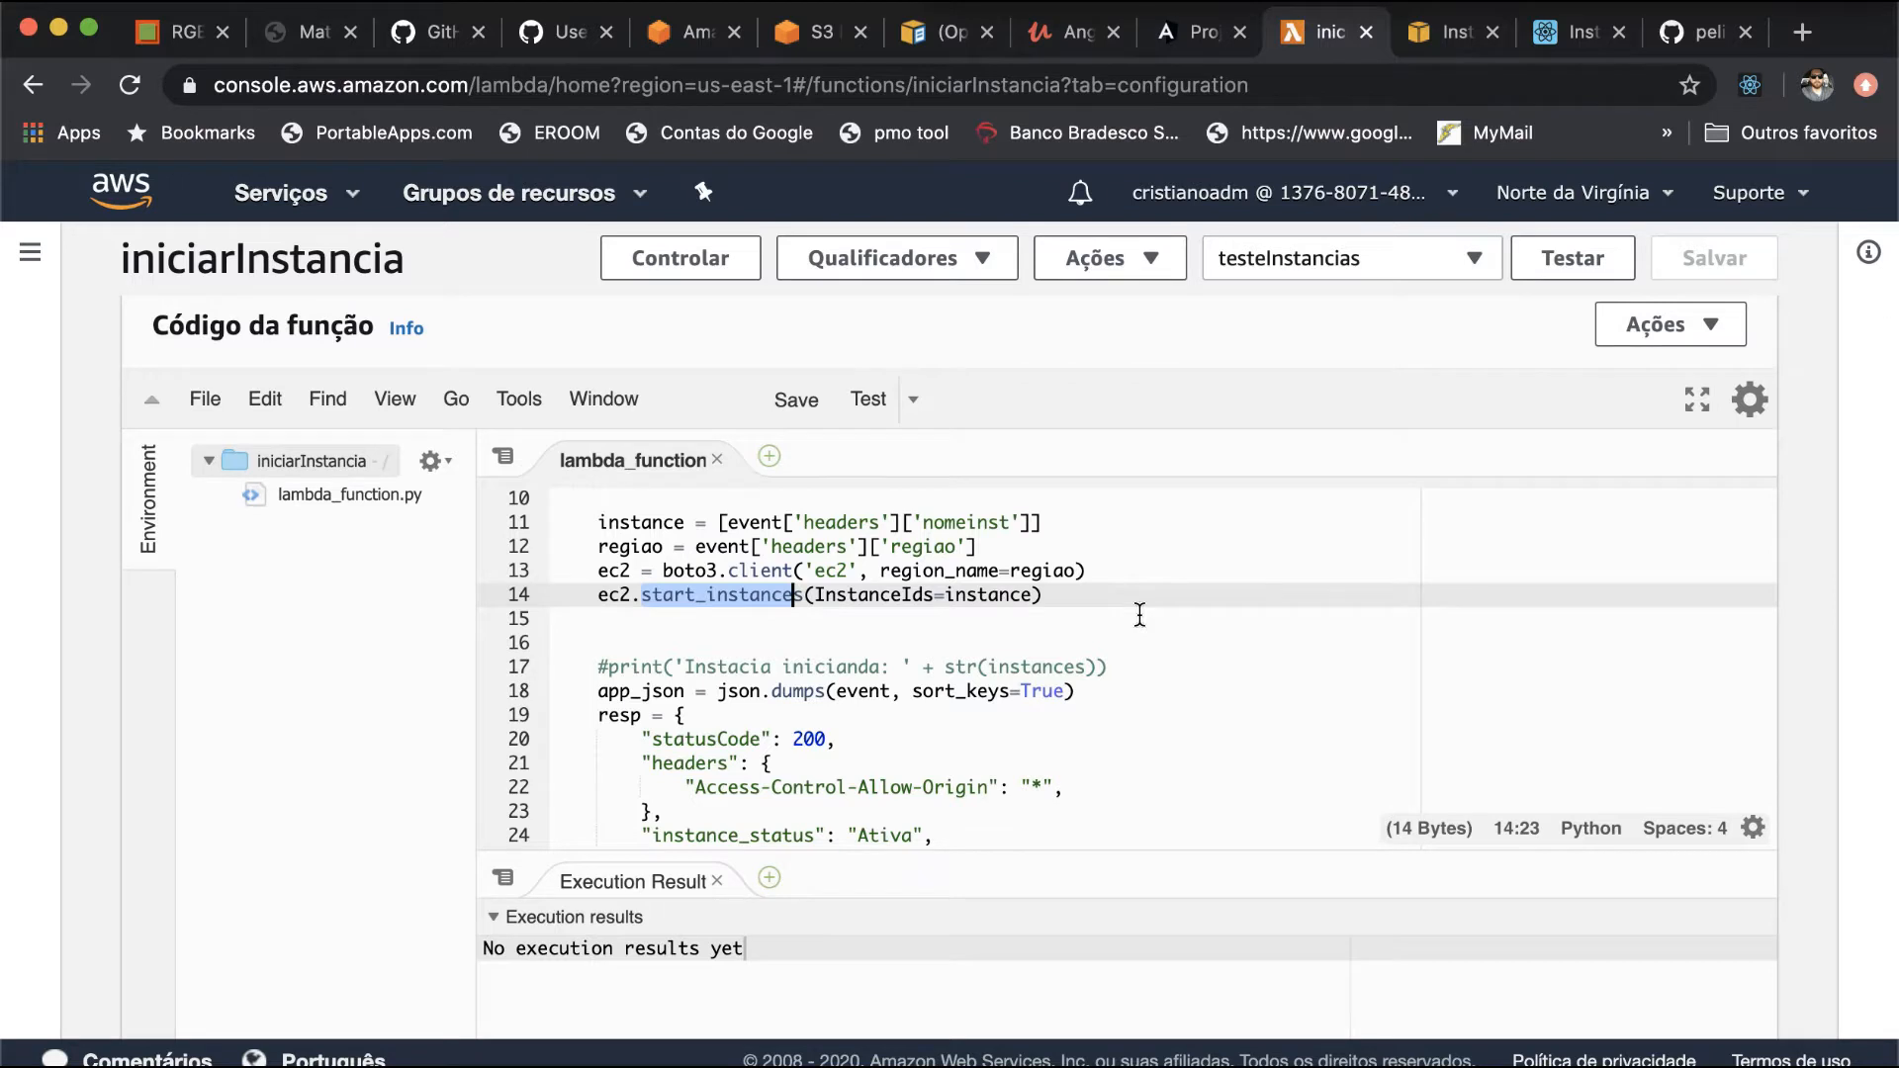
pyautogui.scroll(-3, 1139, 613)
pyautogui.scroll(-2, 1140, 613)
pyautogui.scroll(2, 1139, 614)
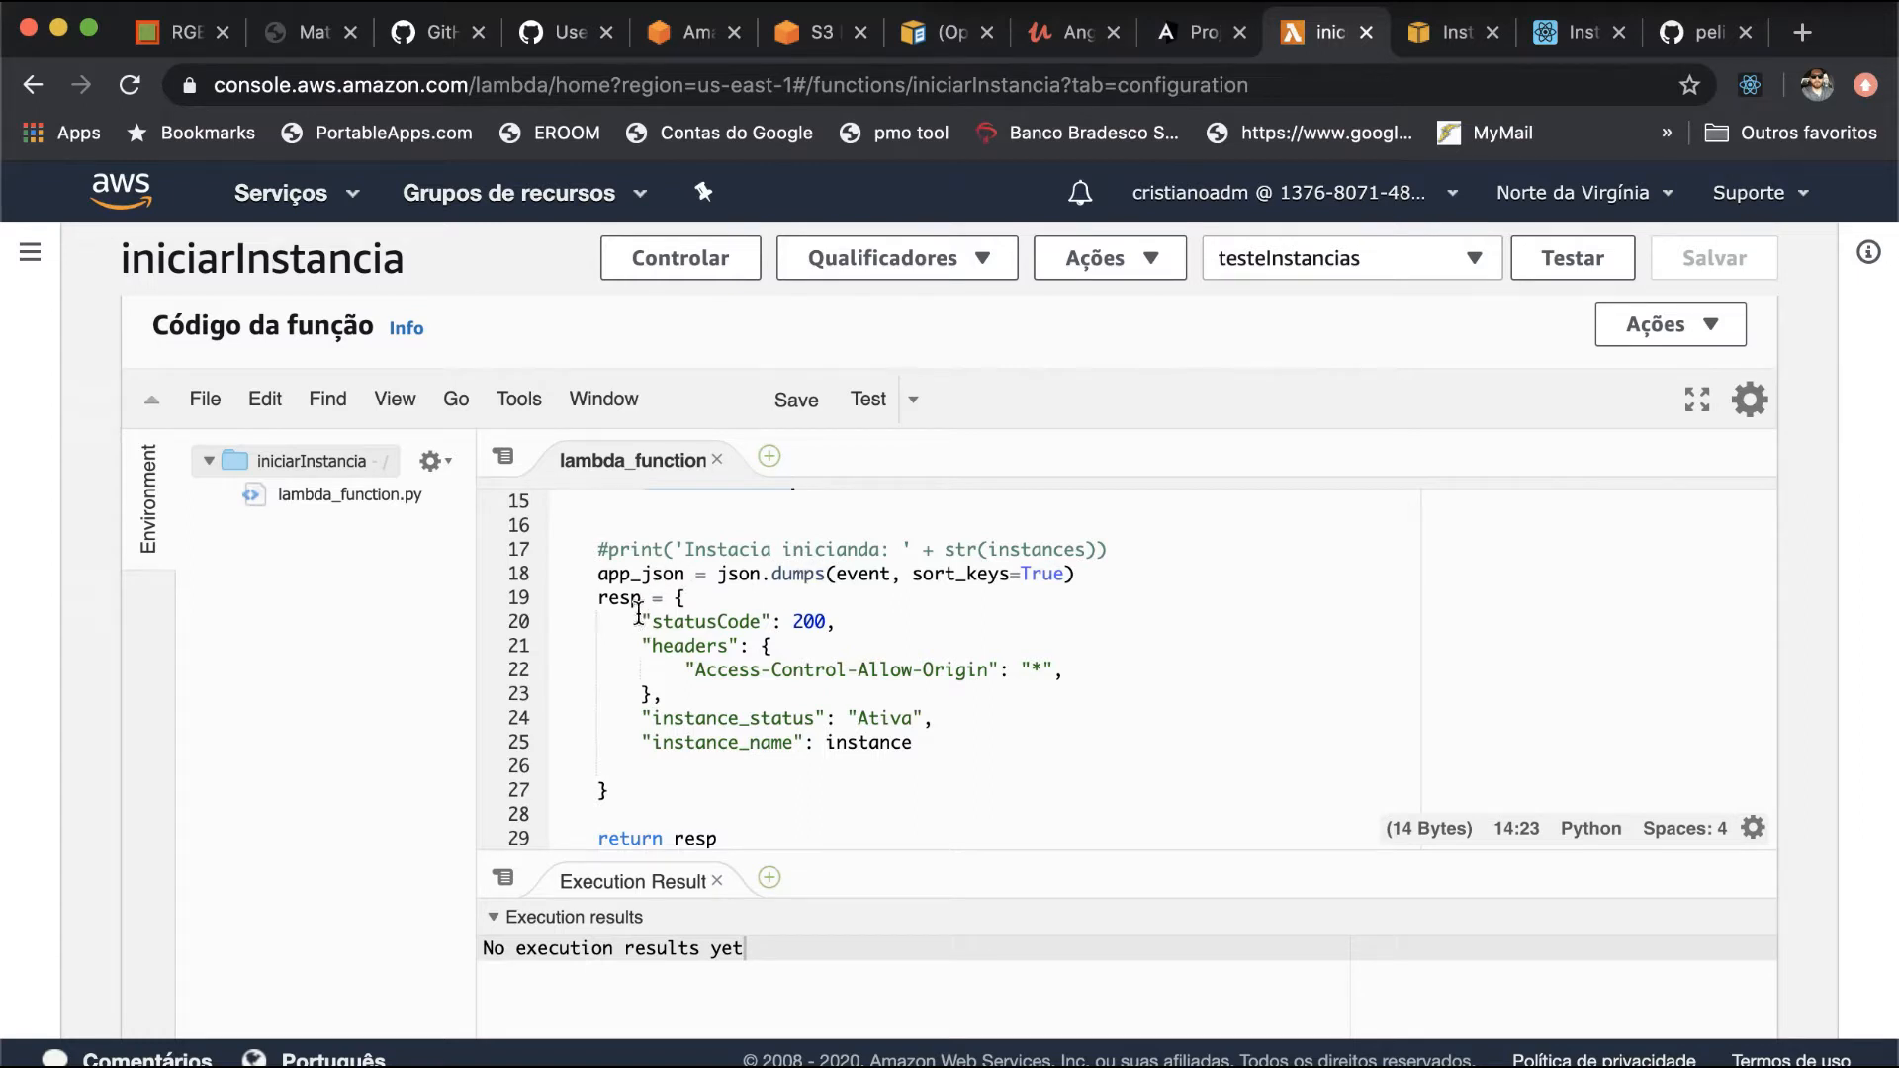
pyautogui.scroll(-3, 687, 729)
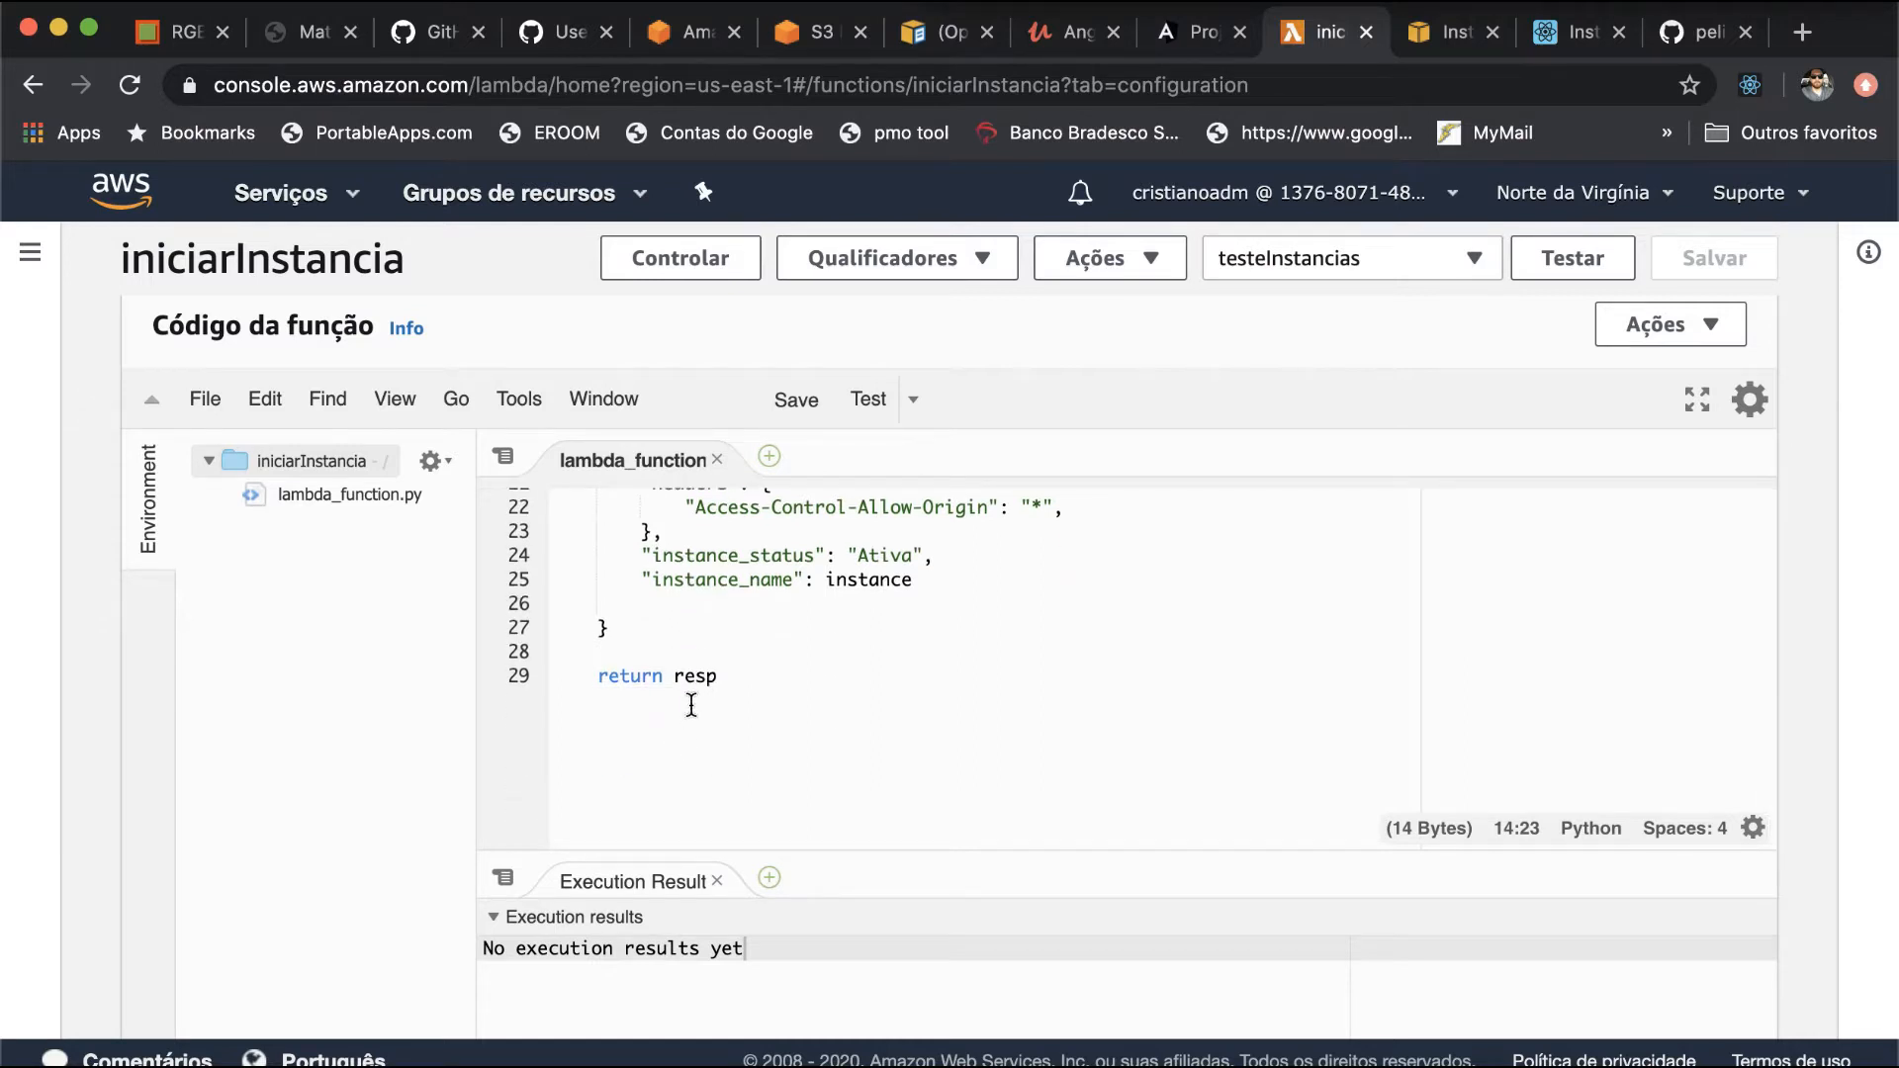
# - Run the function with the testeInstancias test event and expand the details of the execution result
pyautogui.click(1563, 261)
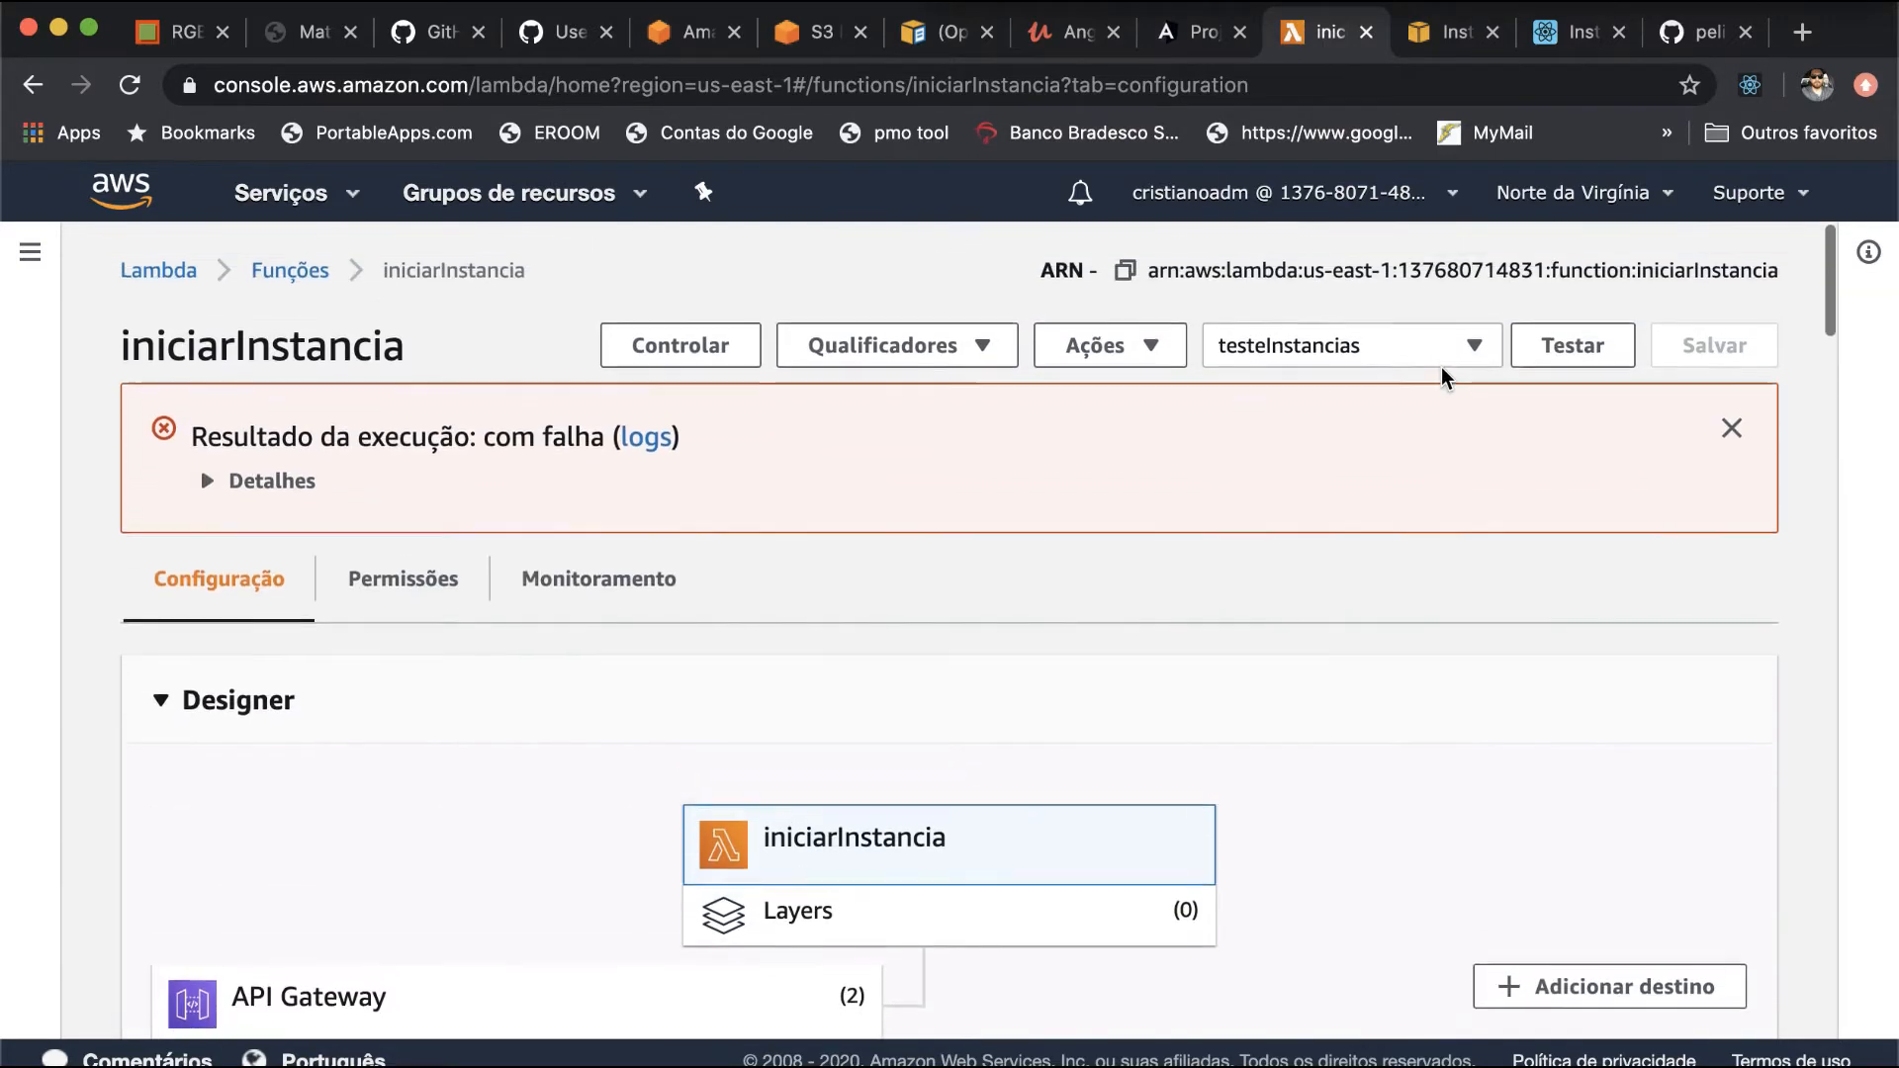
pyautogui.click(1462, 352)
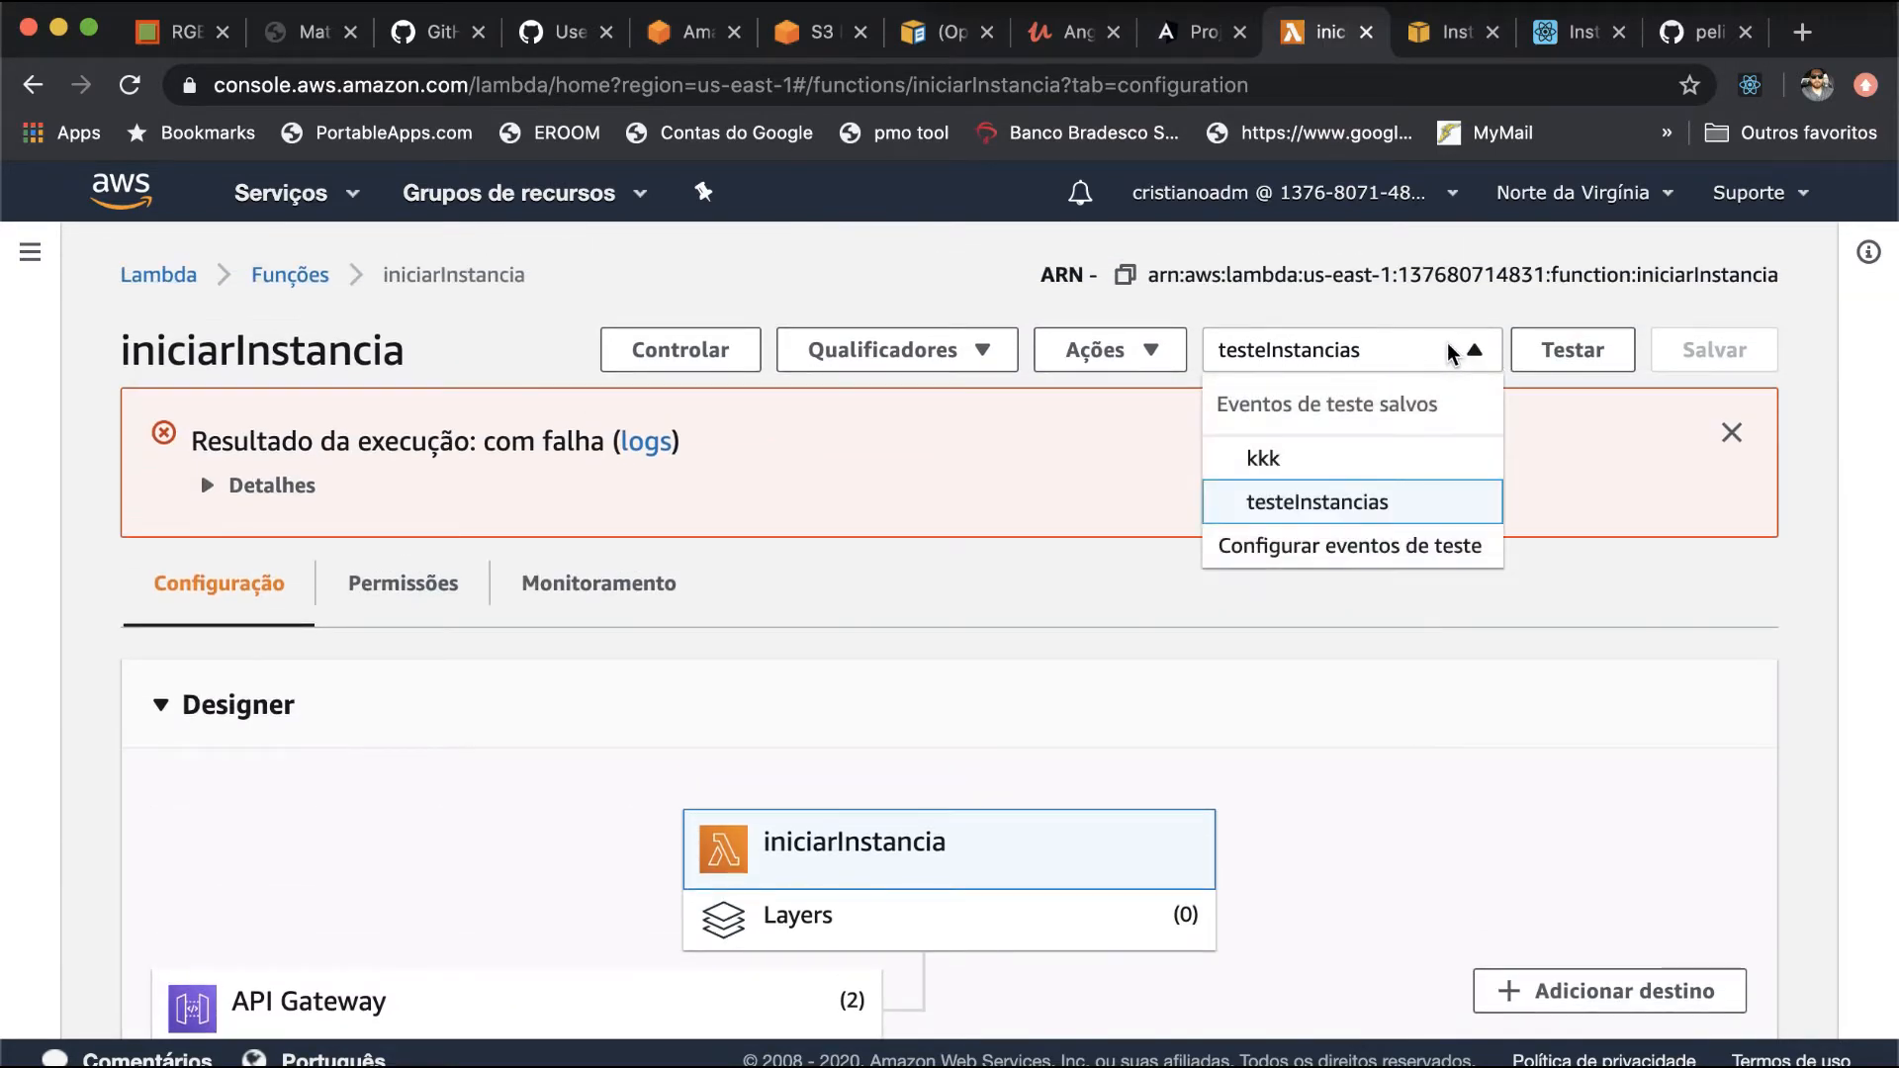
pyautogui.click(310, 497)
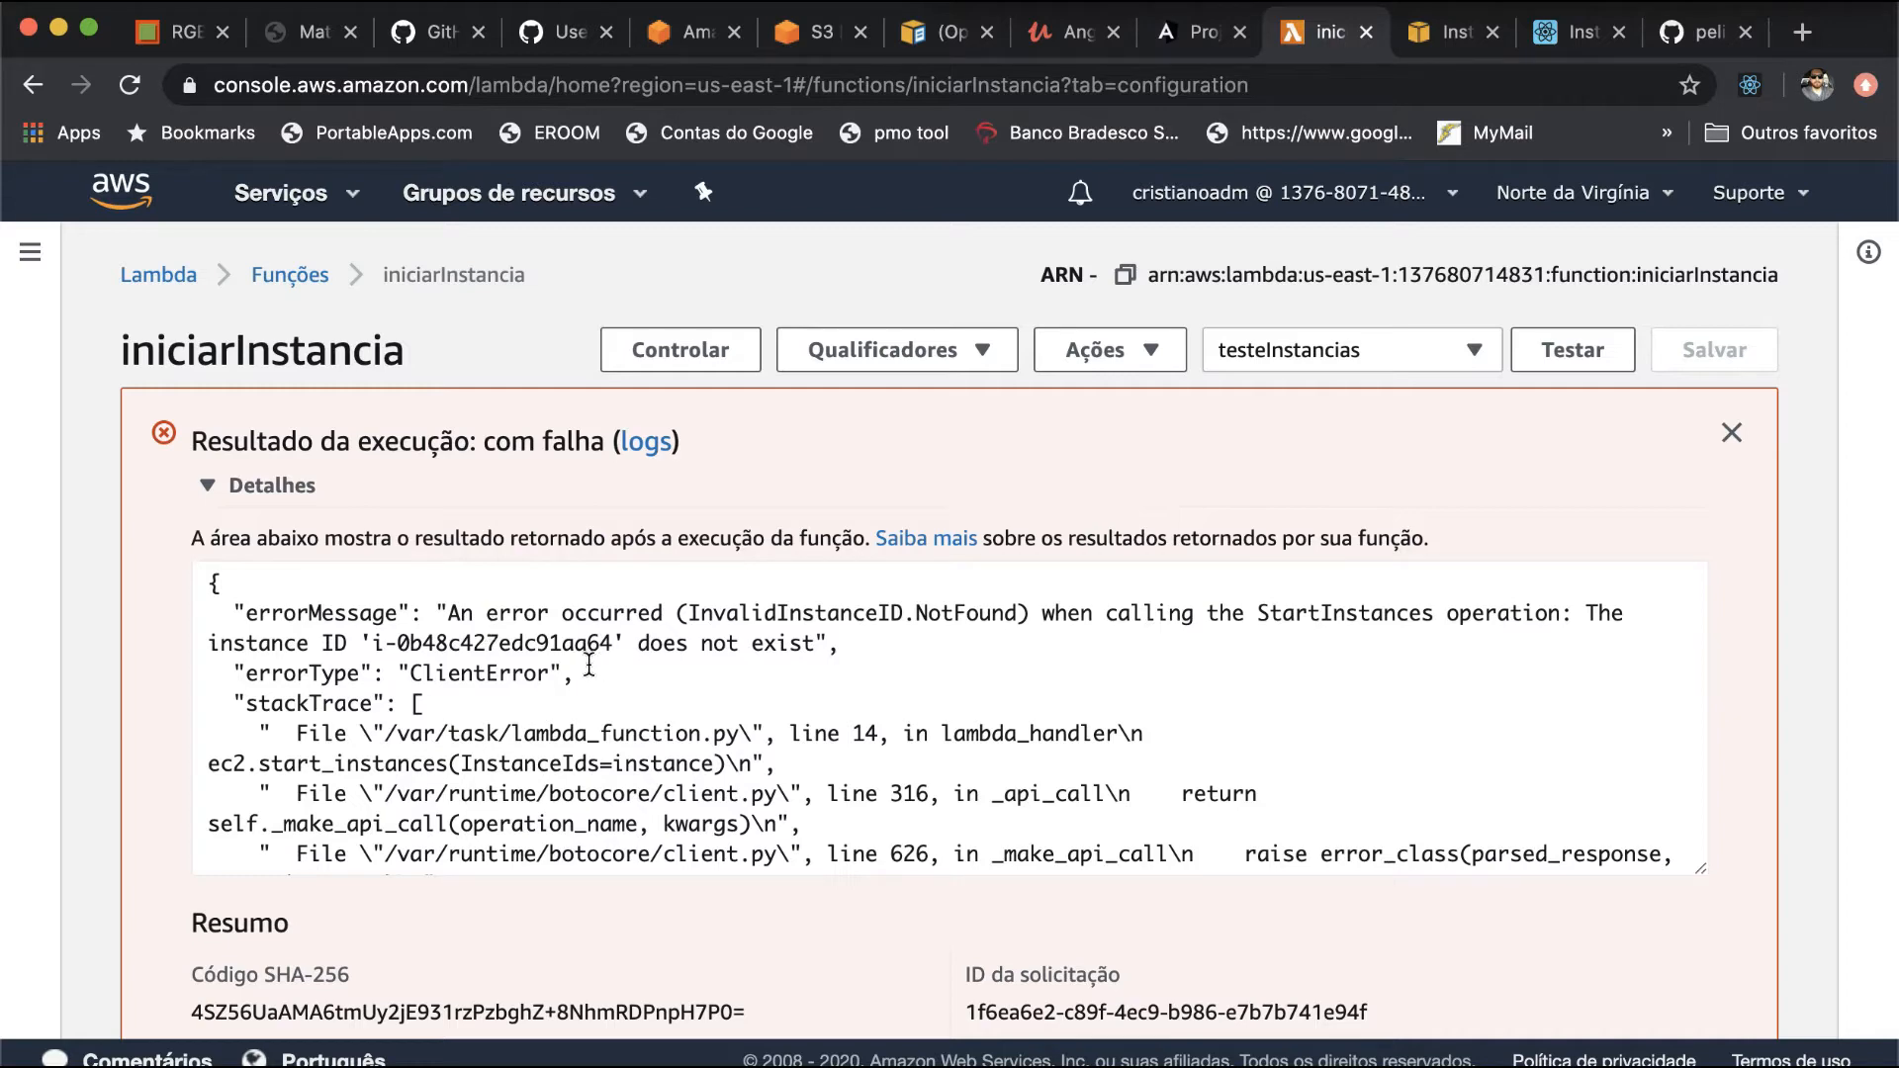
# - View the region and instance headers in the saved testeInstancias test event, then close its configuration without editing
pyautogui.click(1336, 356)
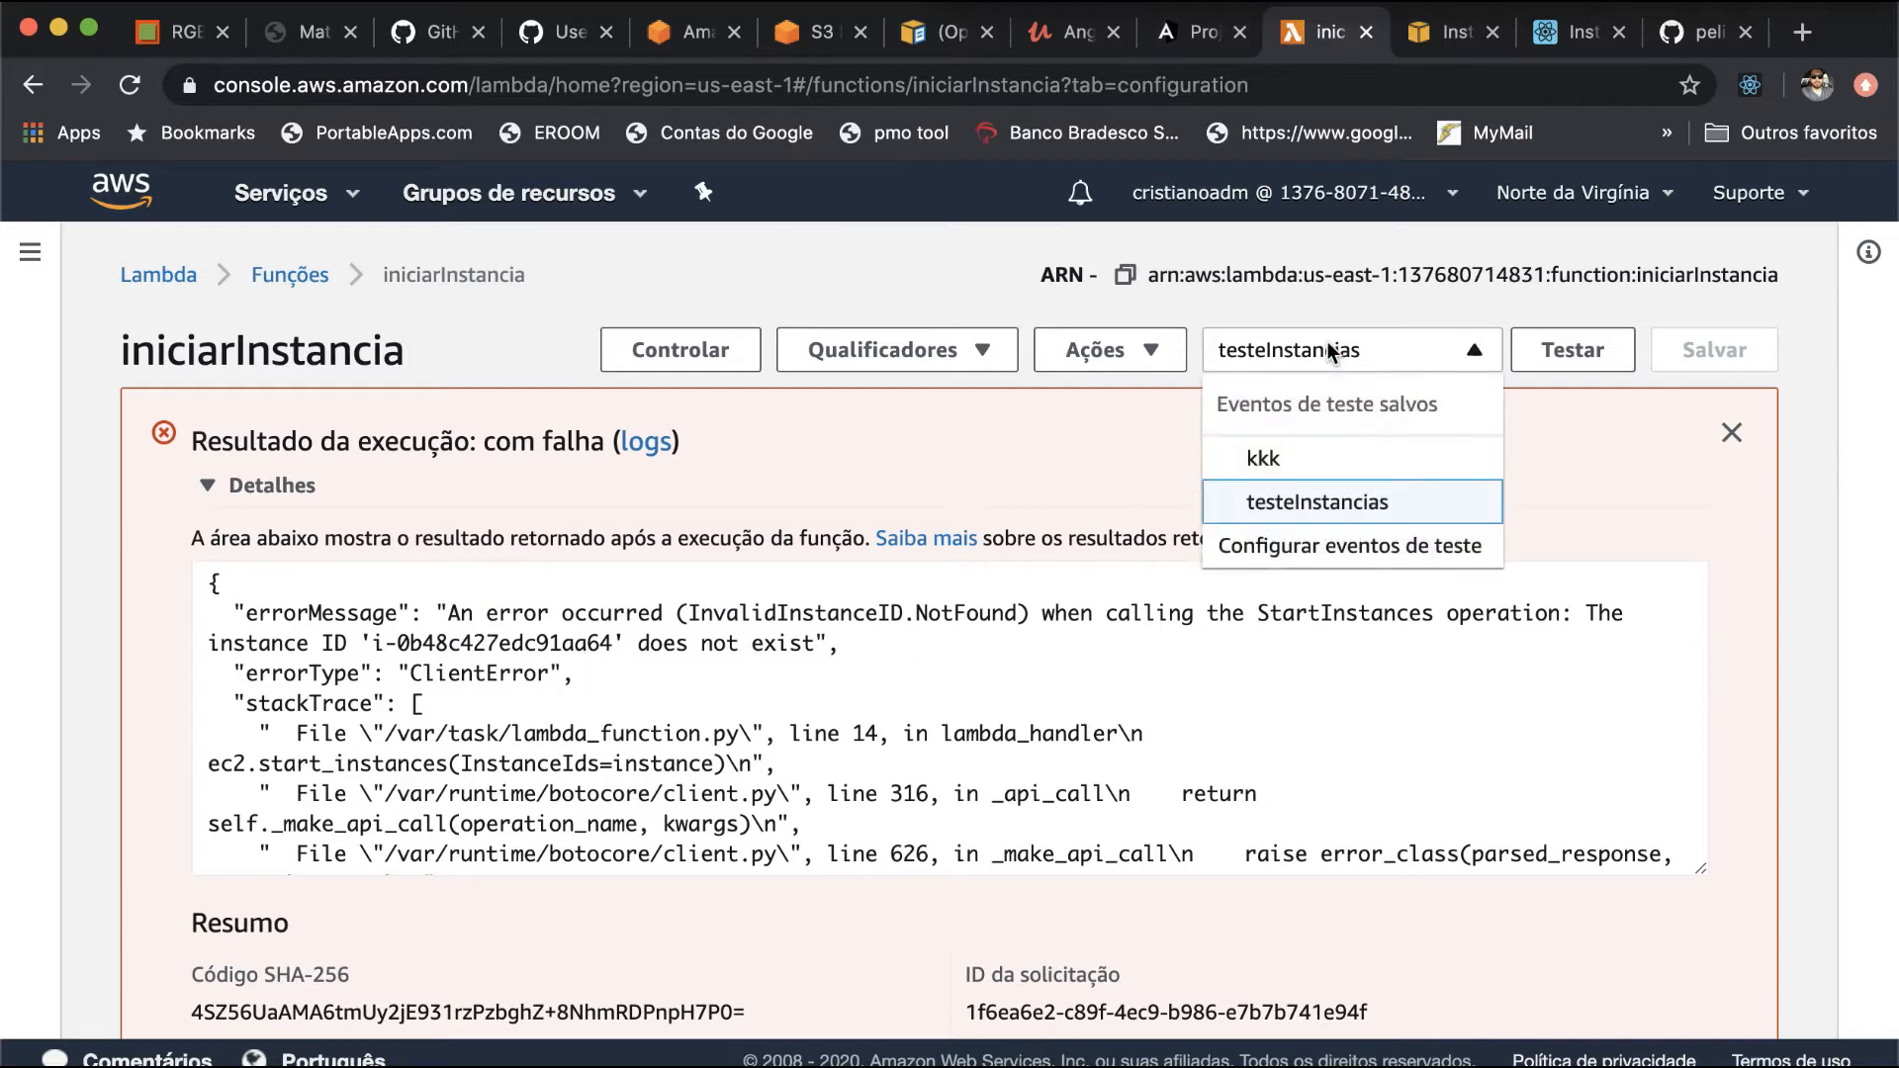
pyautogui.click(1312, 556)
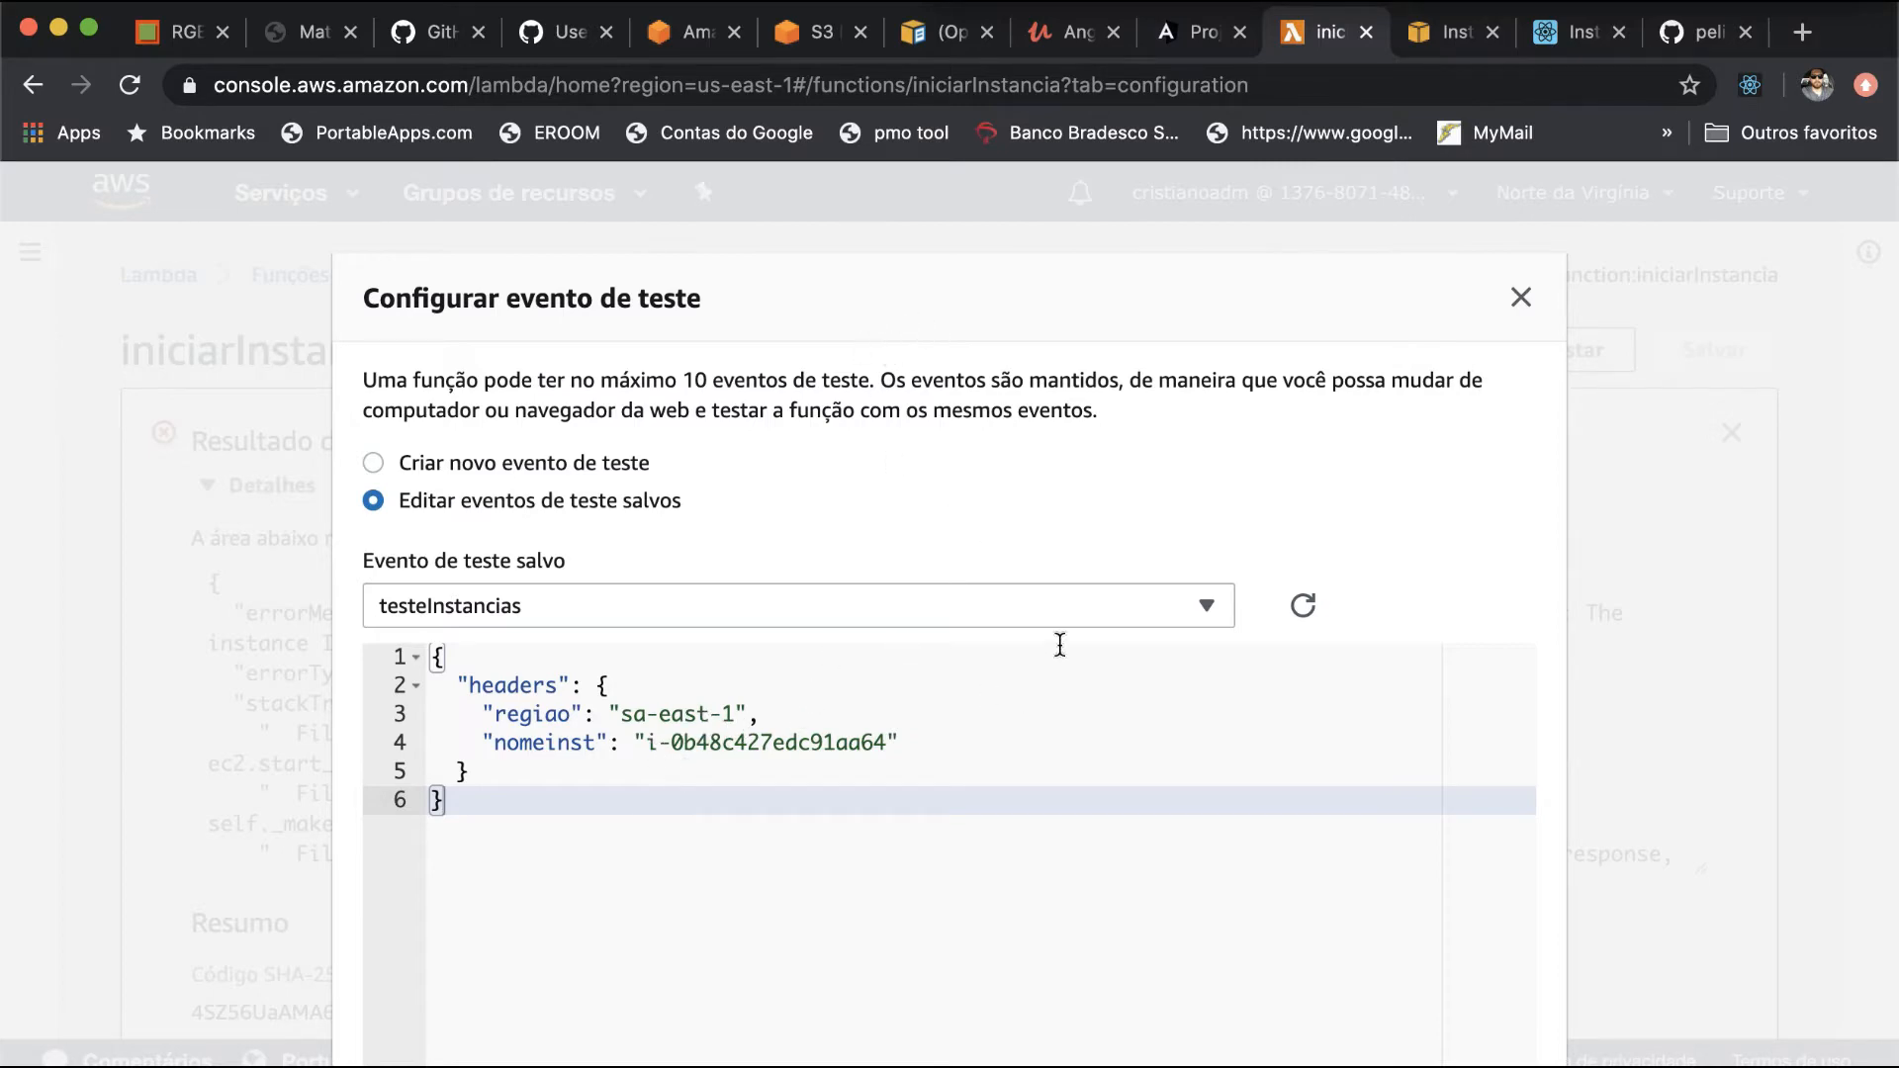
pyautogui.click(1521, 297)
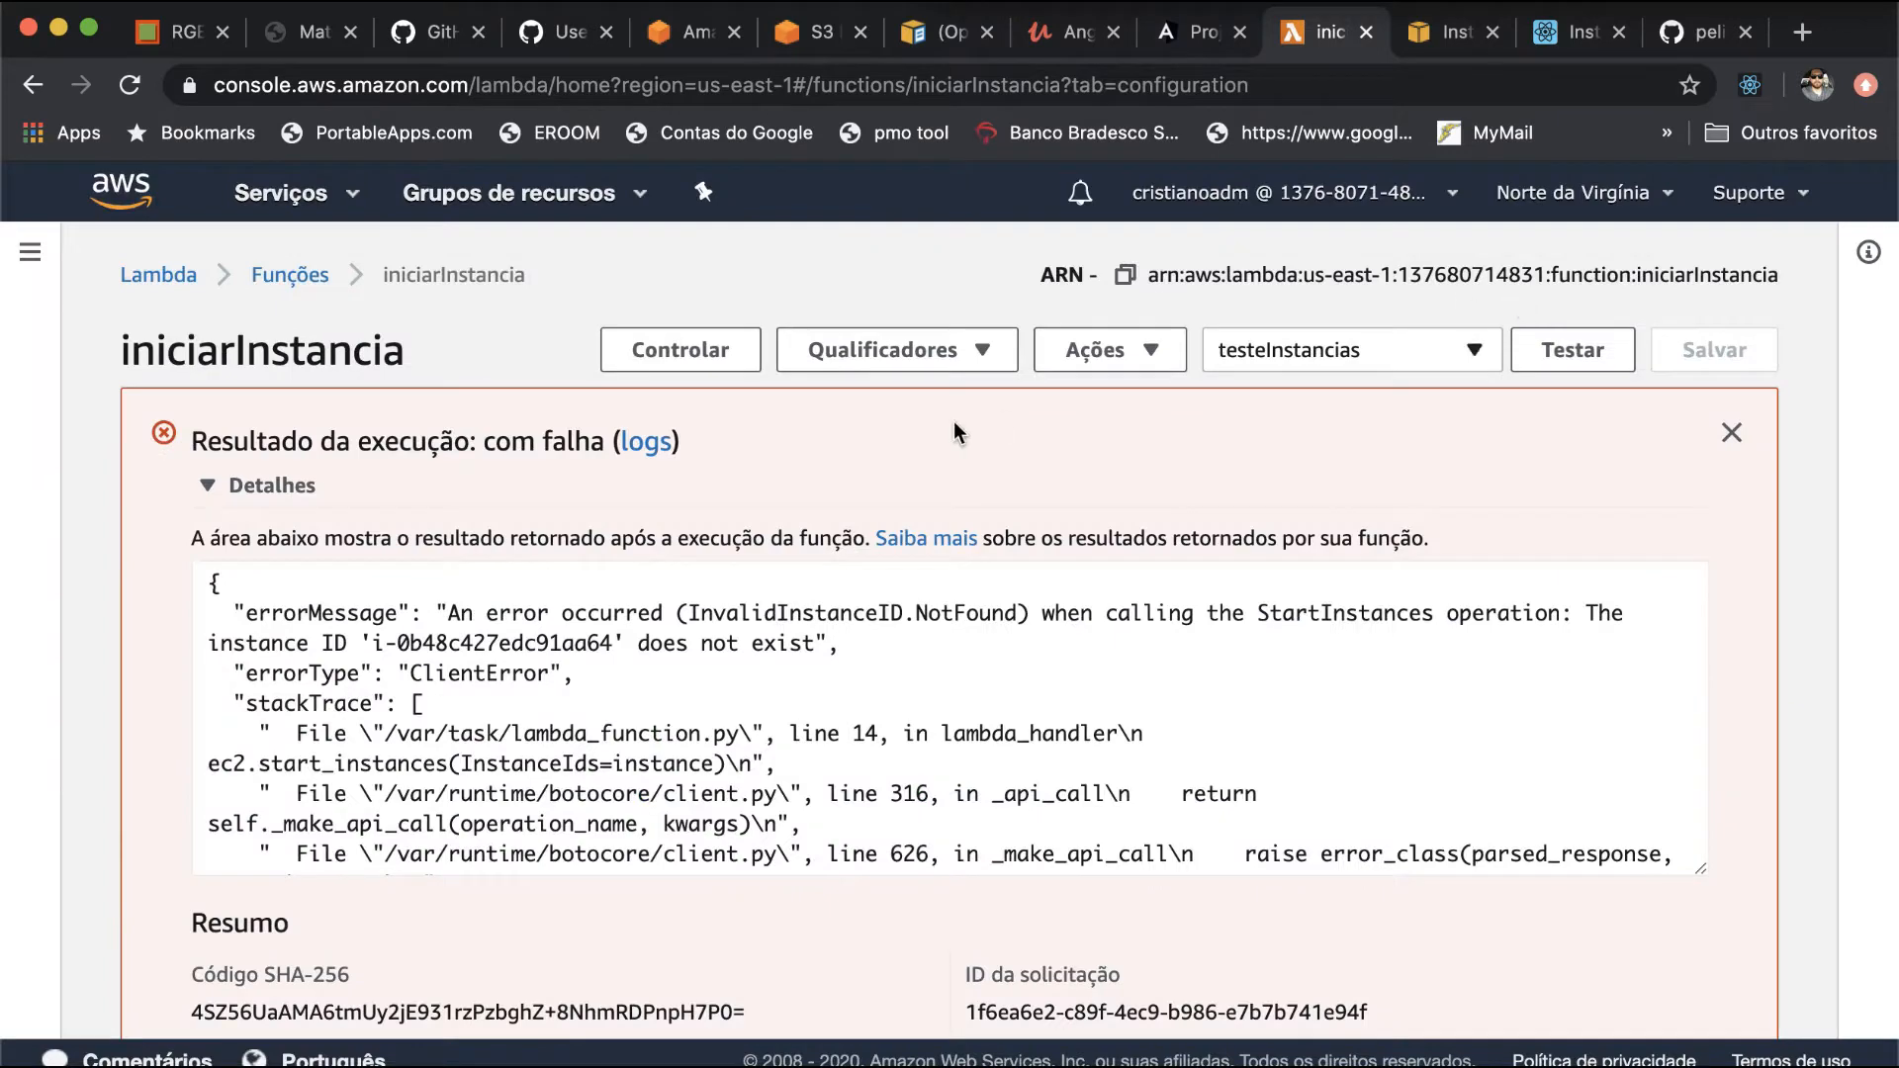
# - Open the EC2 console in a new browser tab and switch to it
pyautogui.click(330, 192)
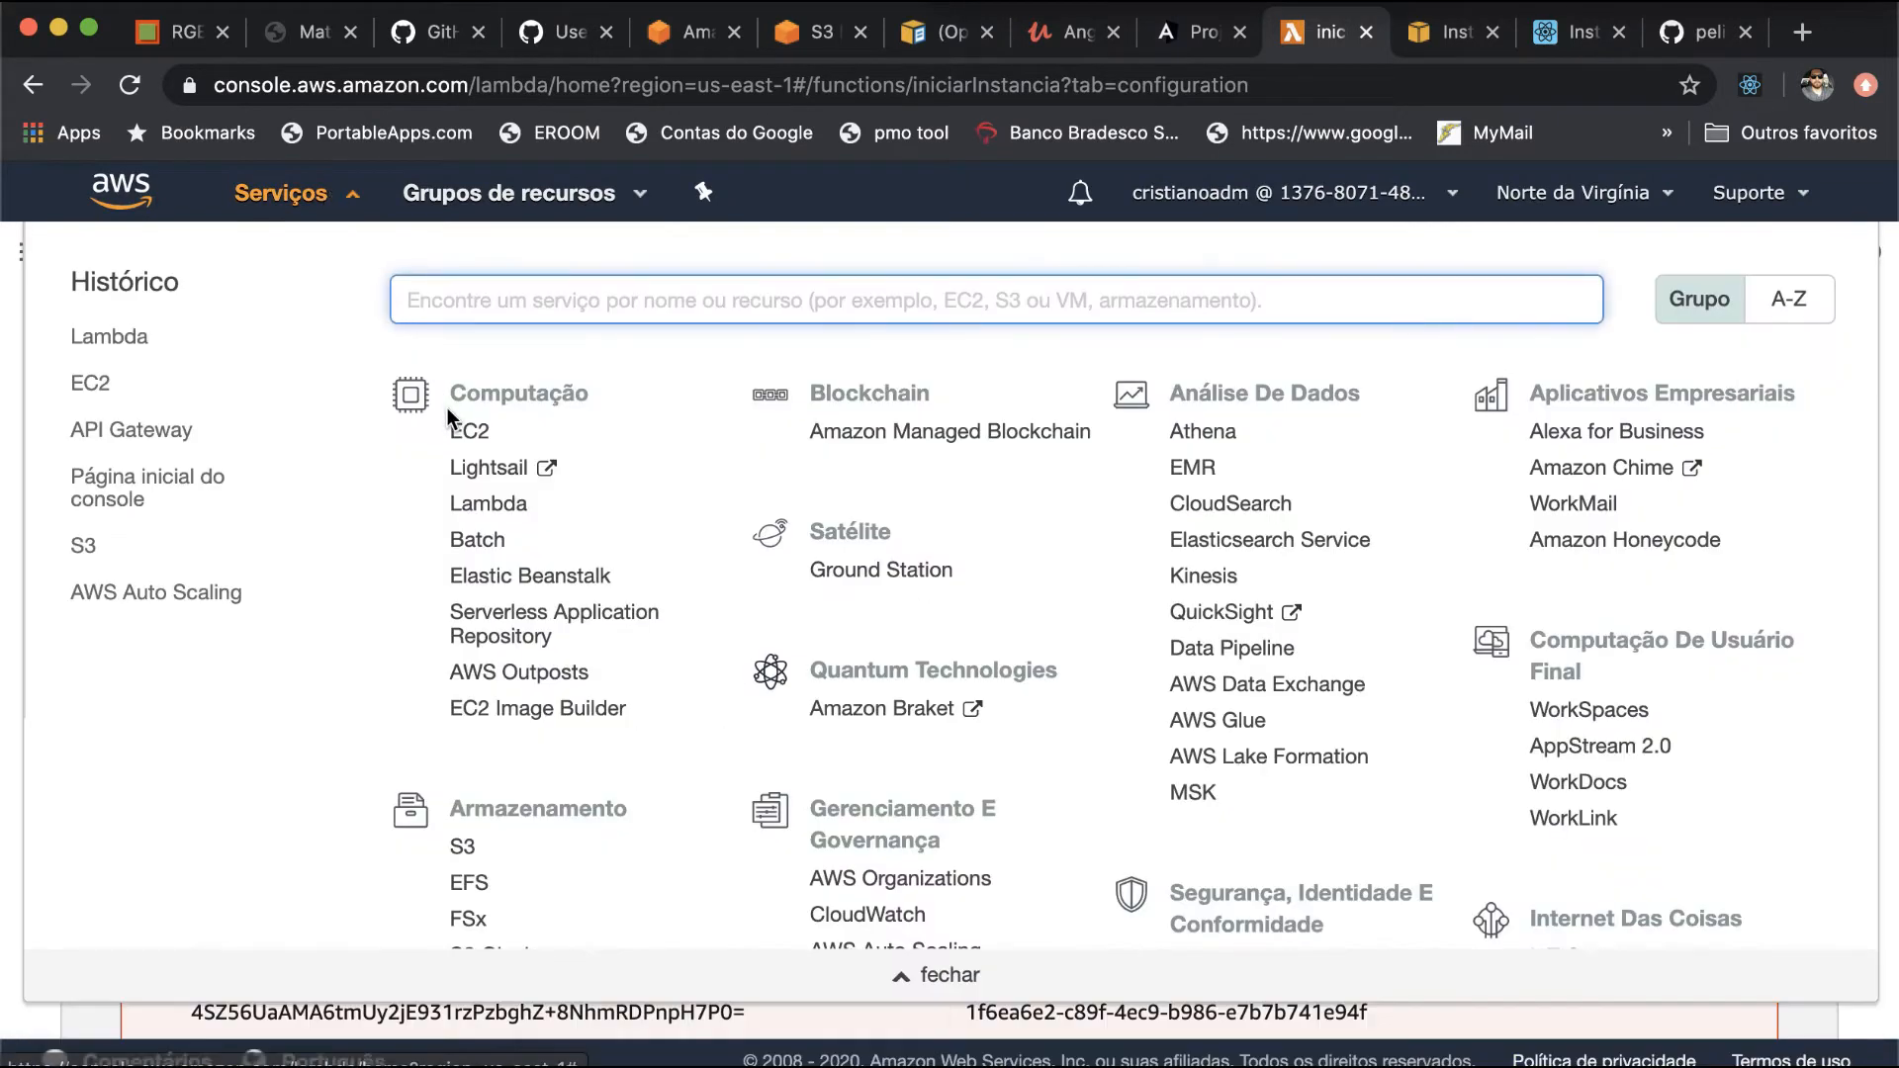
pyautogui.rightClick(461, 432)
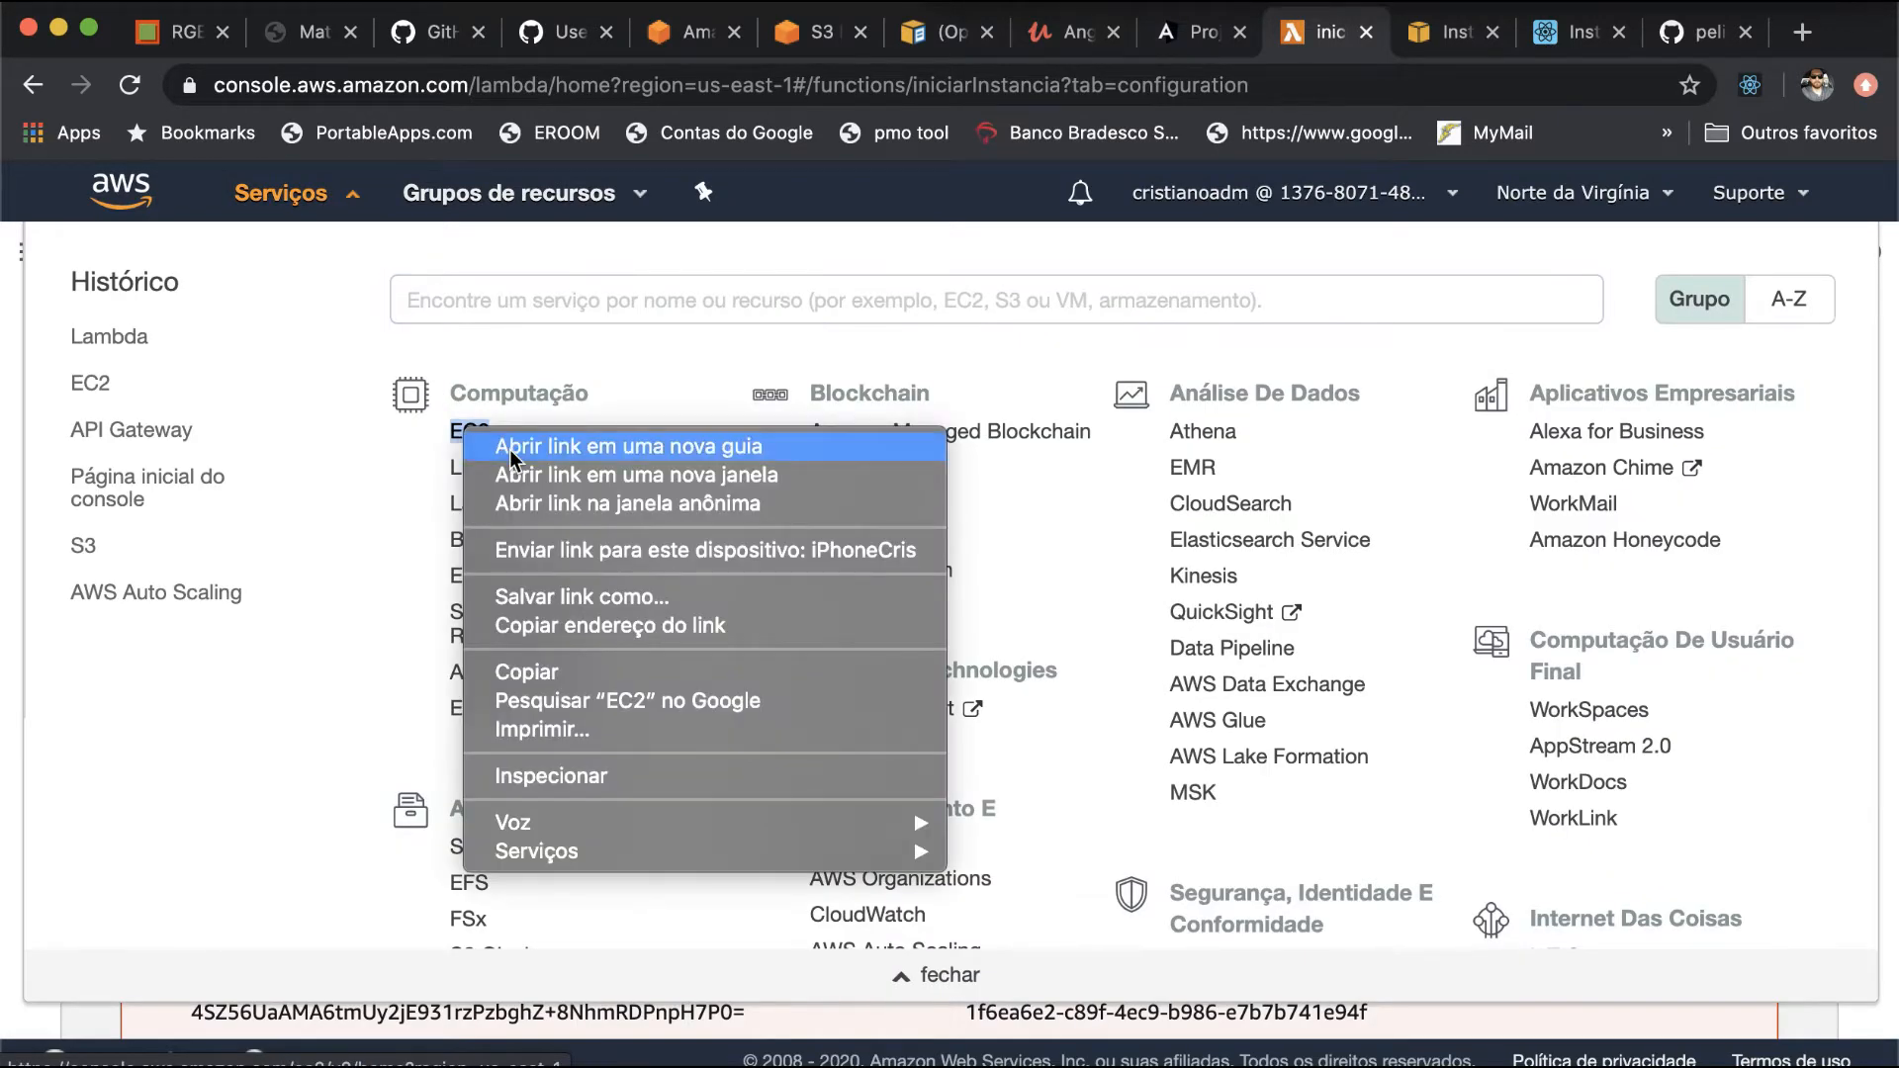
pyautogui.click(509, 450)
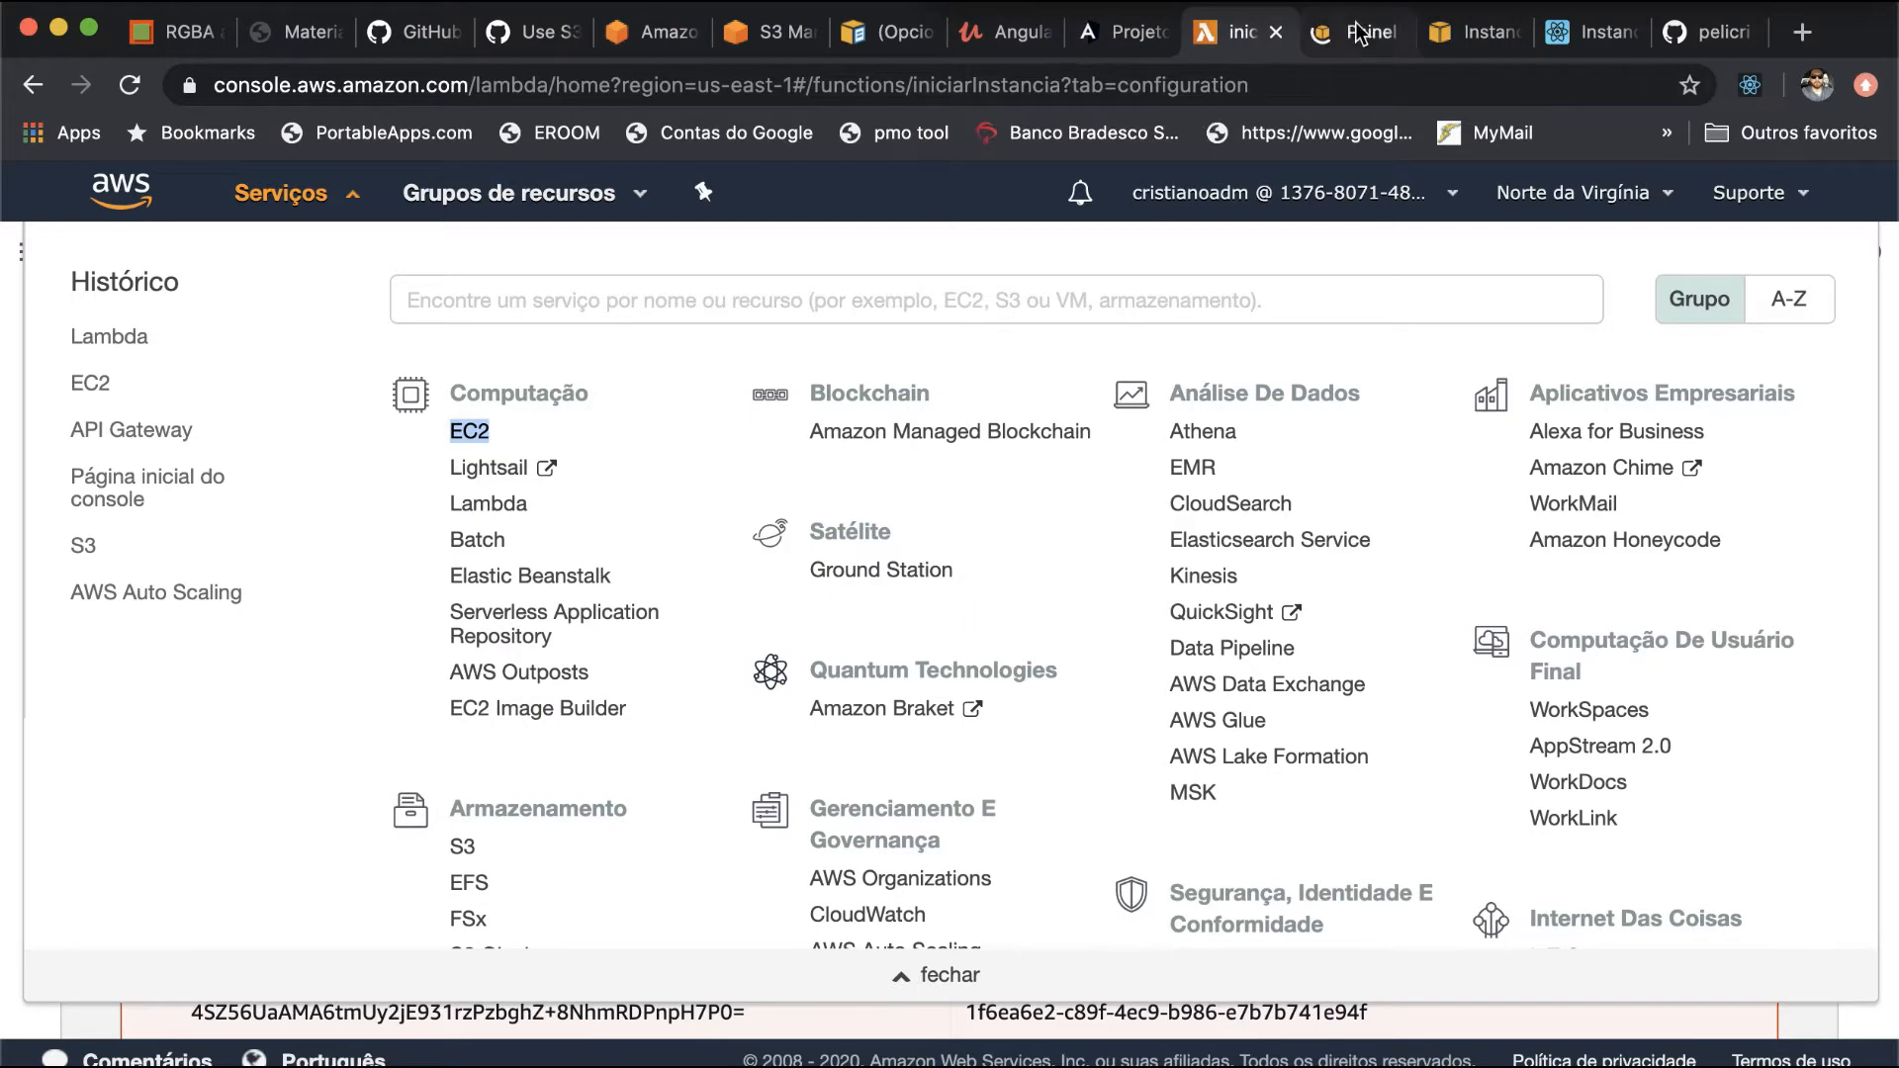
pyautogui.click(1361, 33)
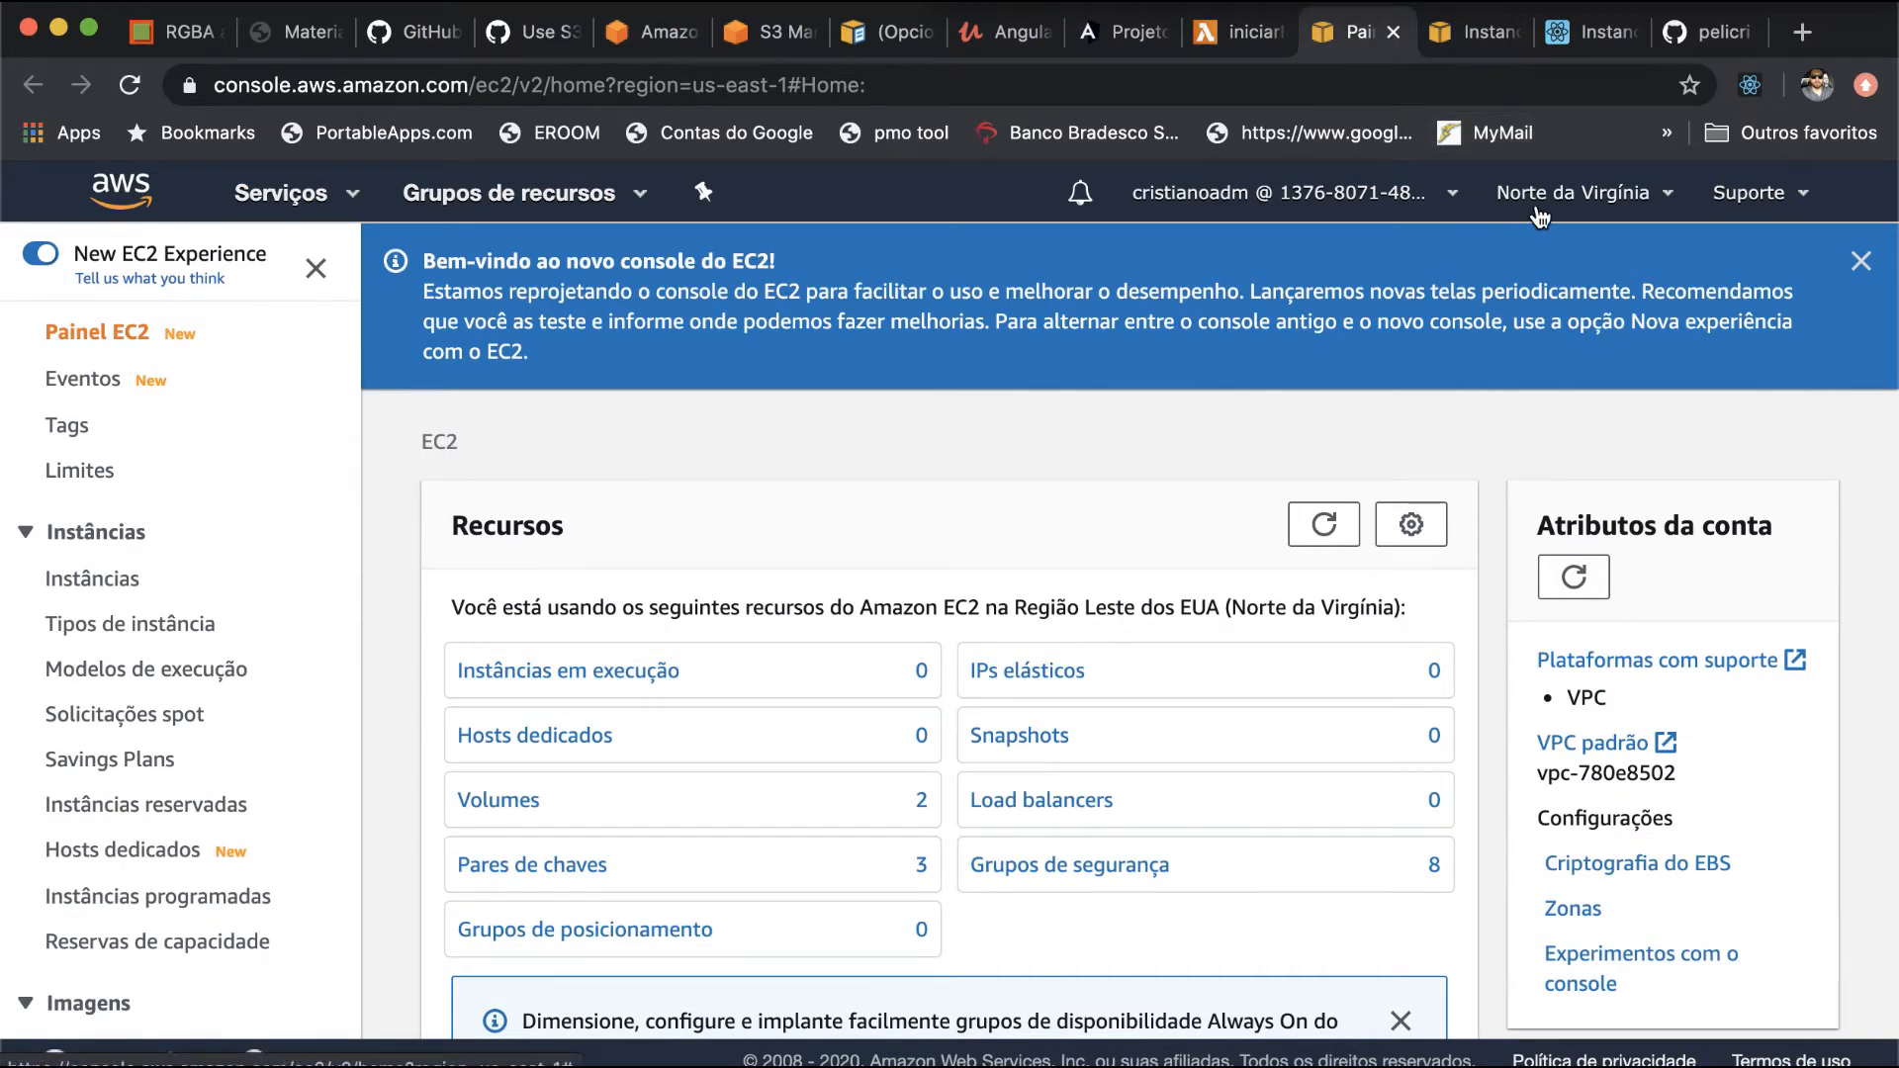
# - Switch the EC2 region to América do Sul (São Paulo), sa-east-1, and check its running instances
pyautogui.click(1538, 208)
pyautogui.scroll(-5, 1353, 1014)
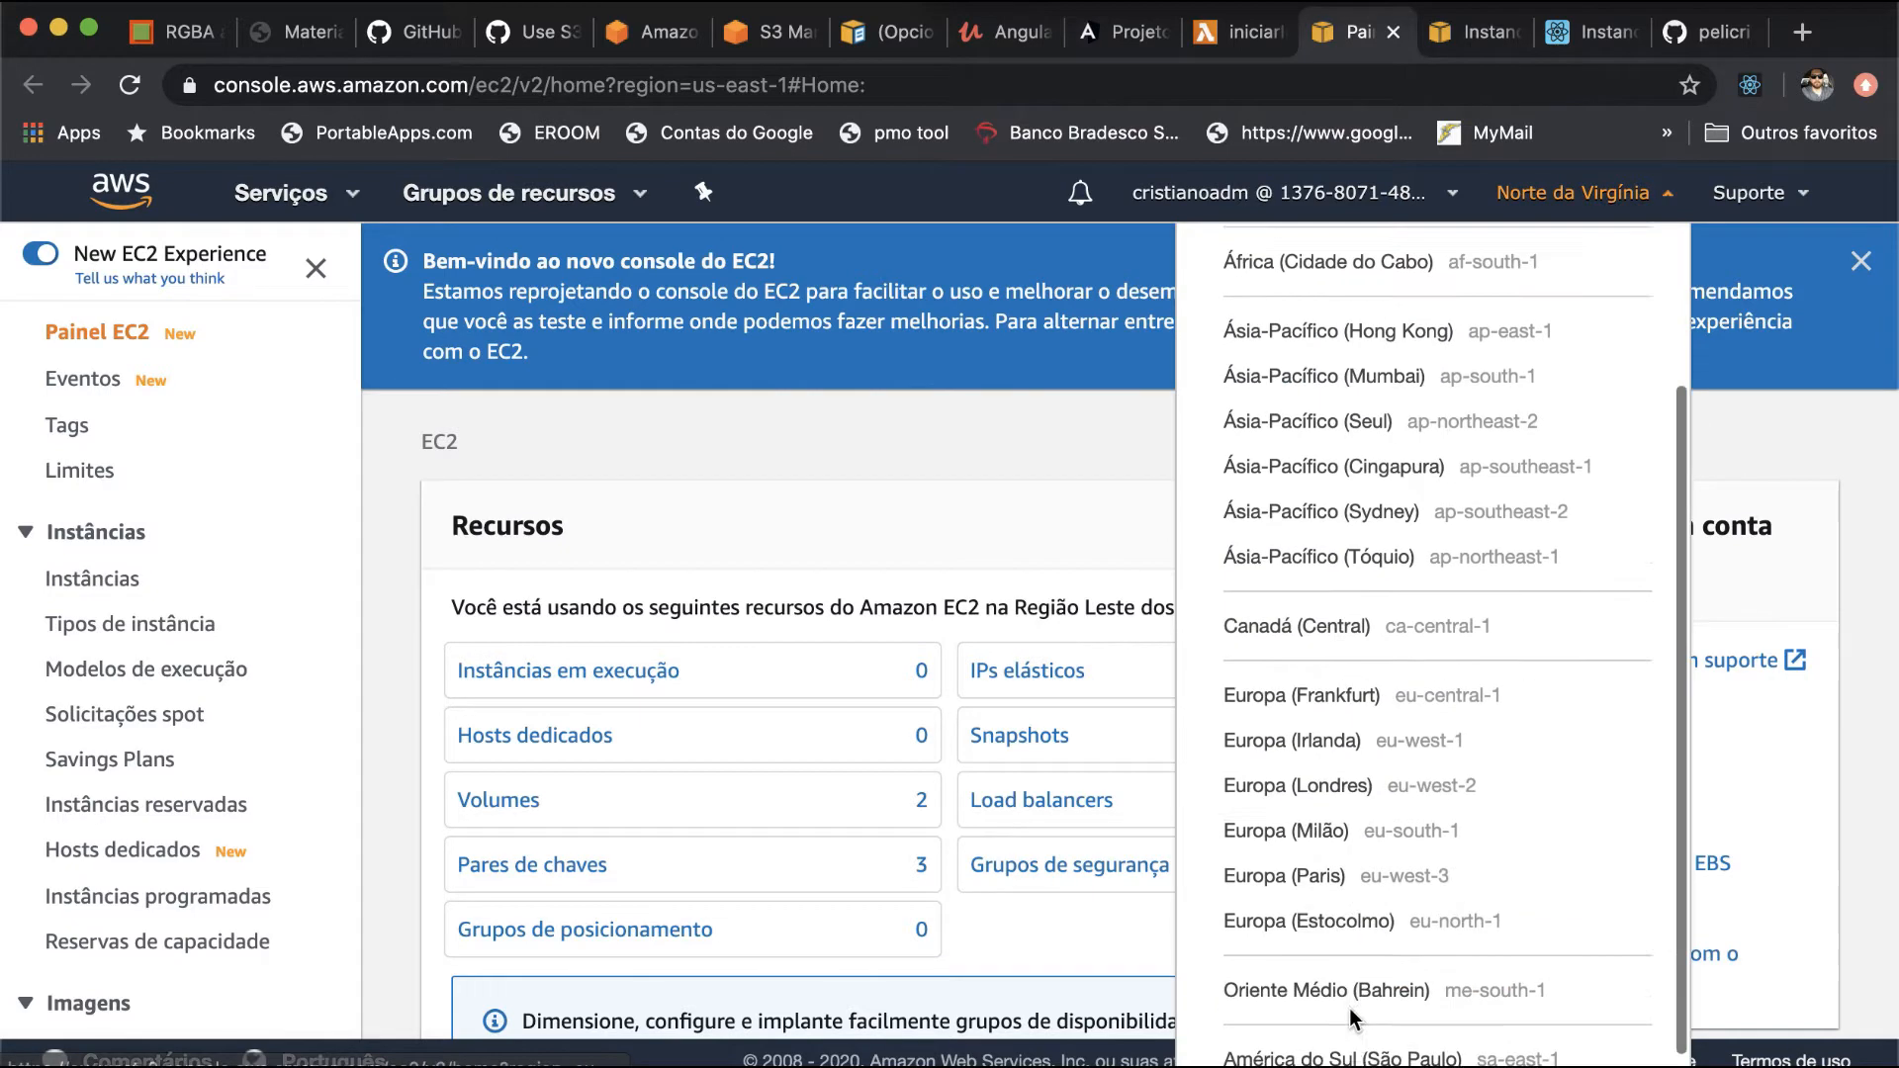
pyautogui.click(1349, 1036)
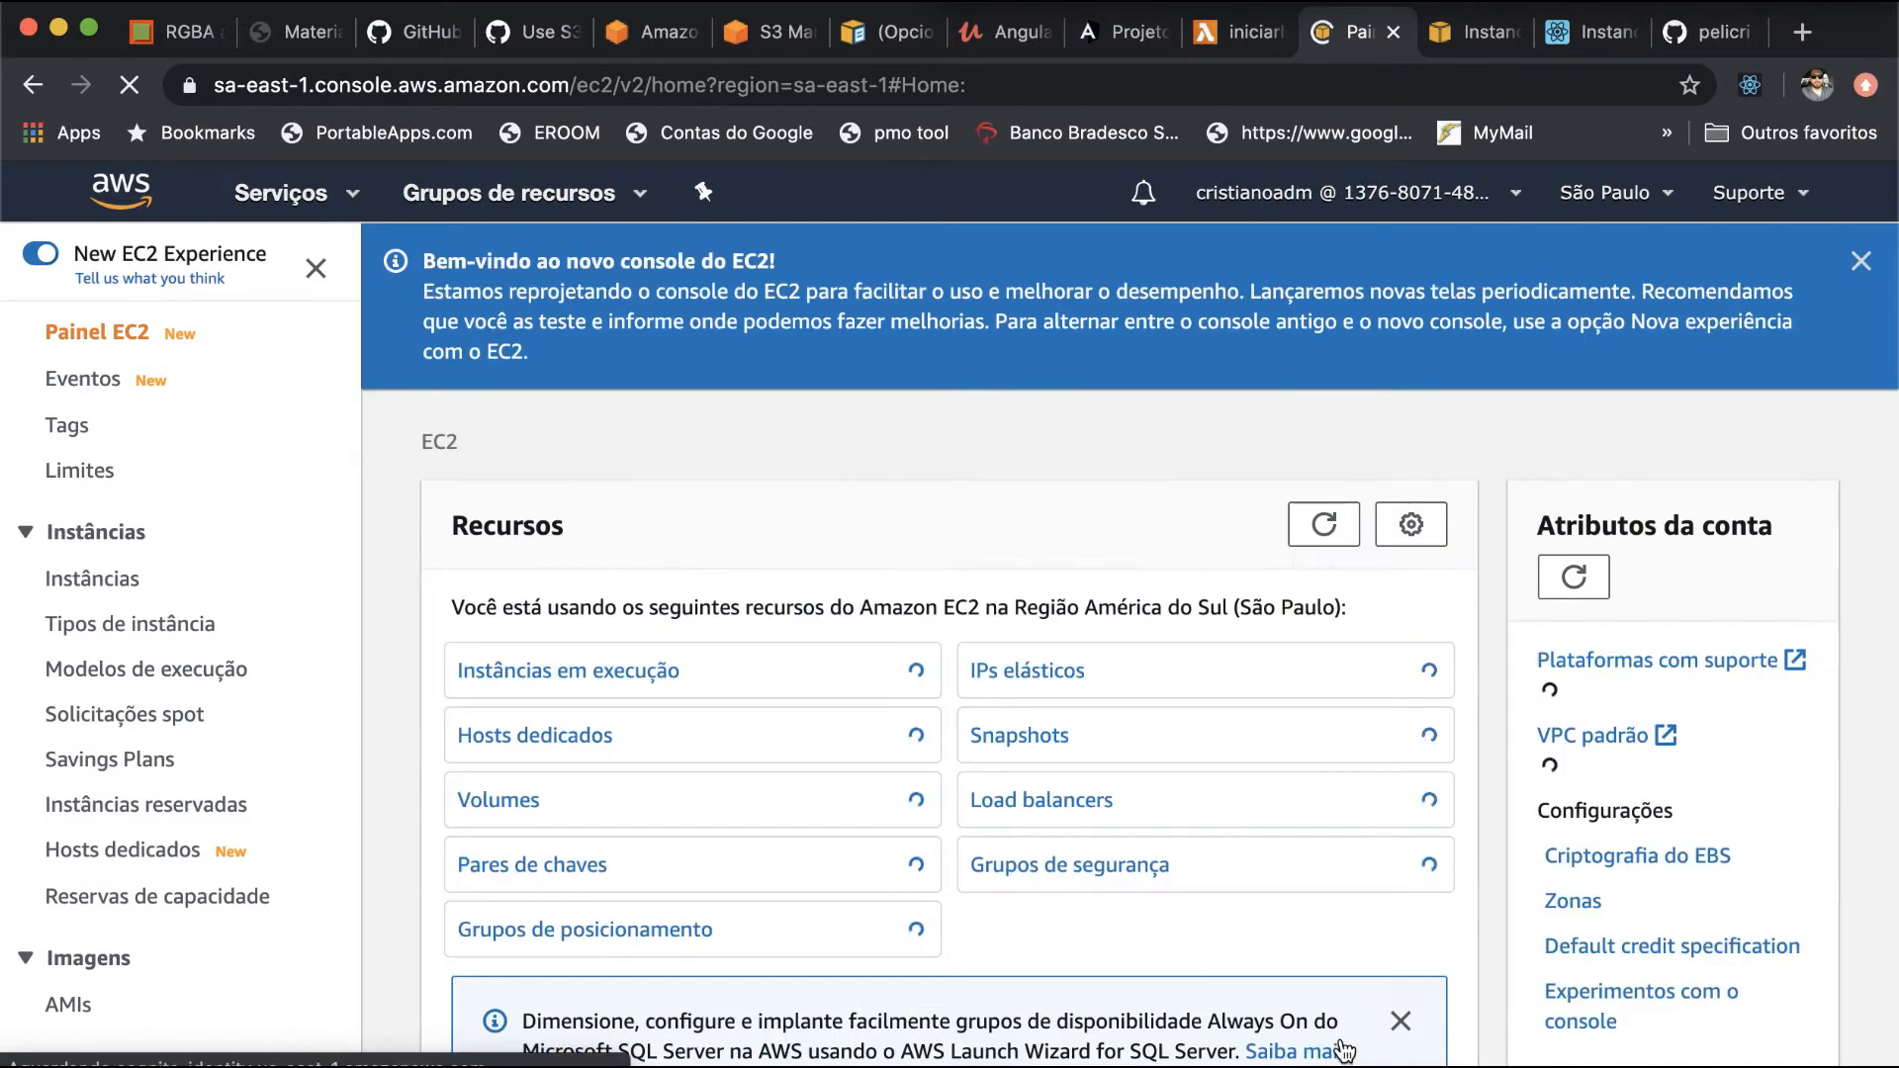
pyautogui.click(673, 661)
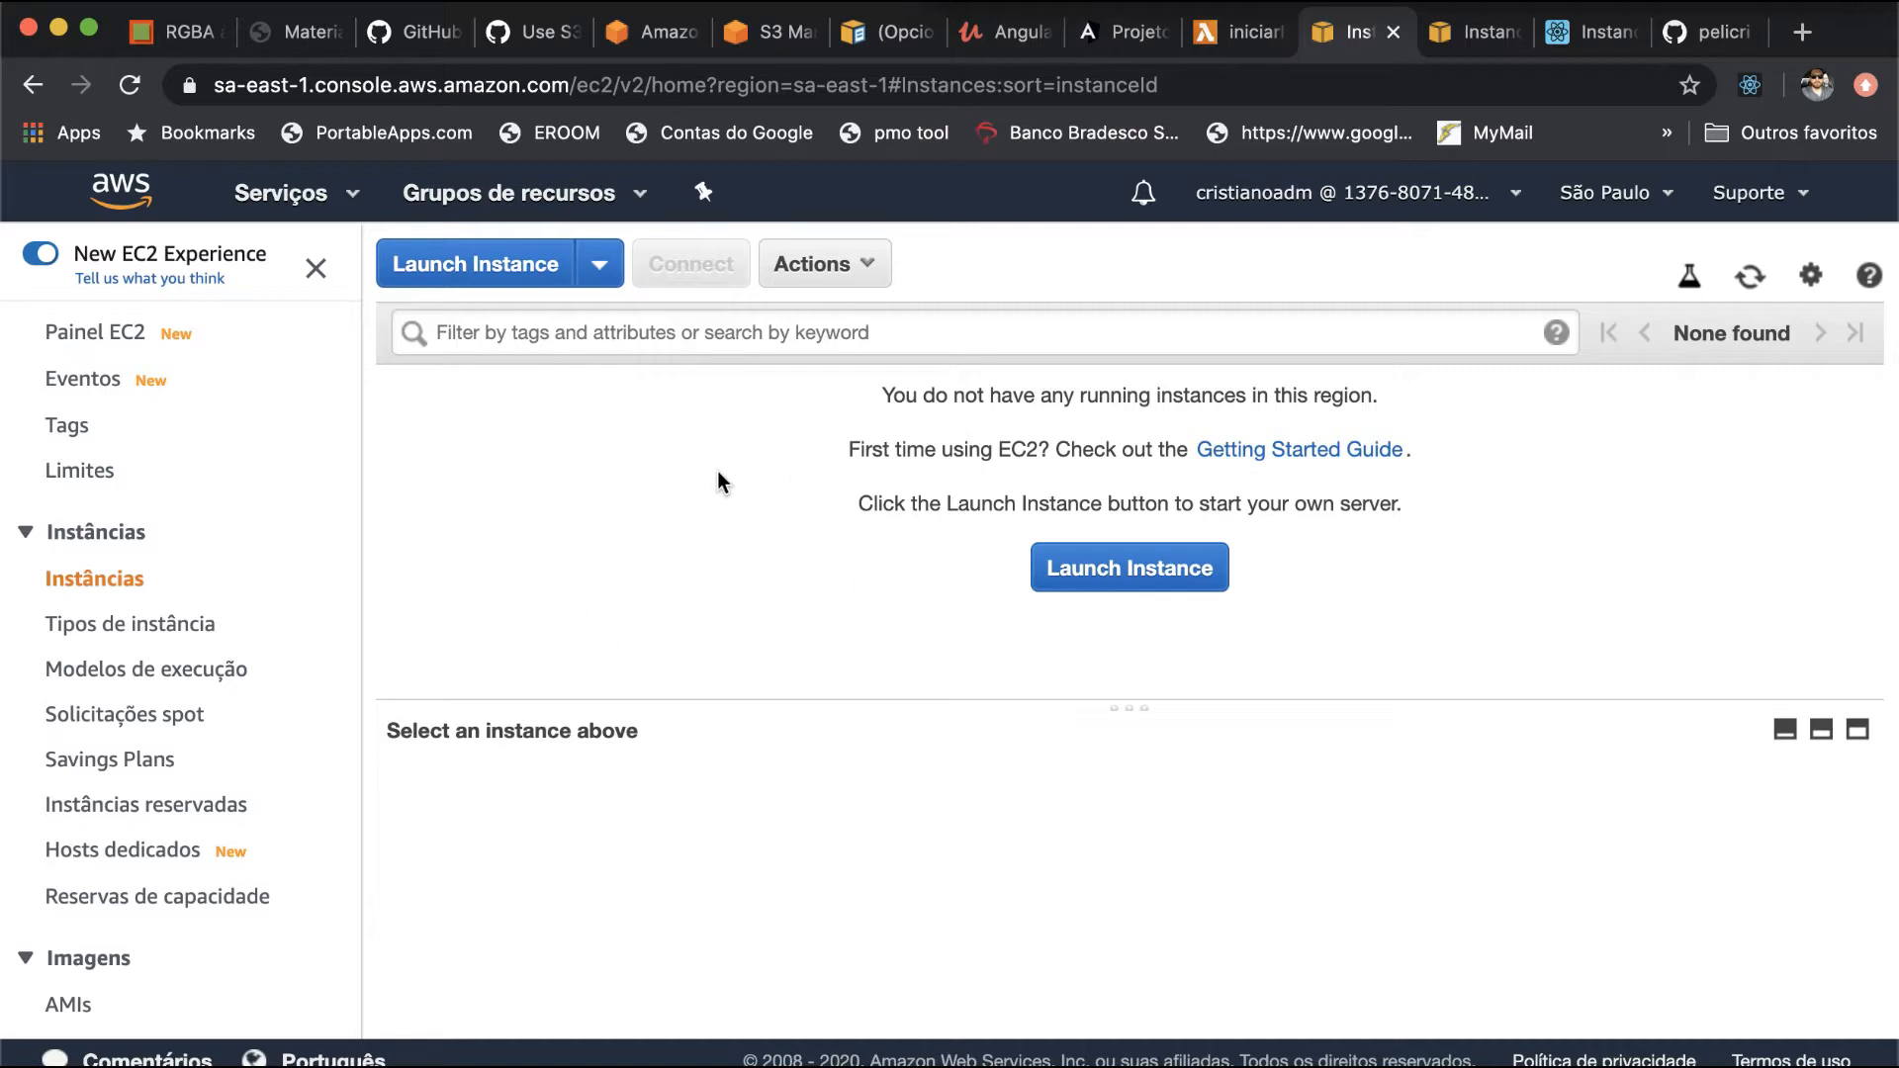
# - Switch the EC2 instance list to the Leste dos EUA (Norte da Virgínia) region, us-east-1
pyautogui.click(1613, 192)
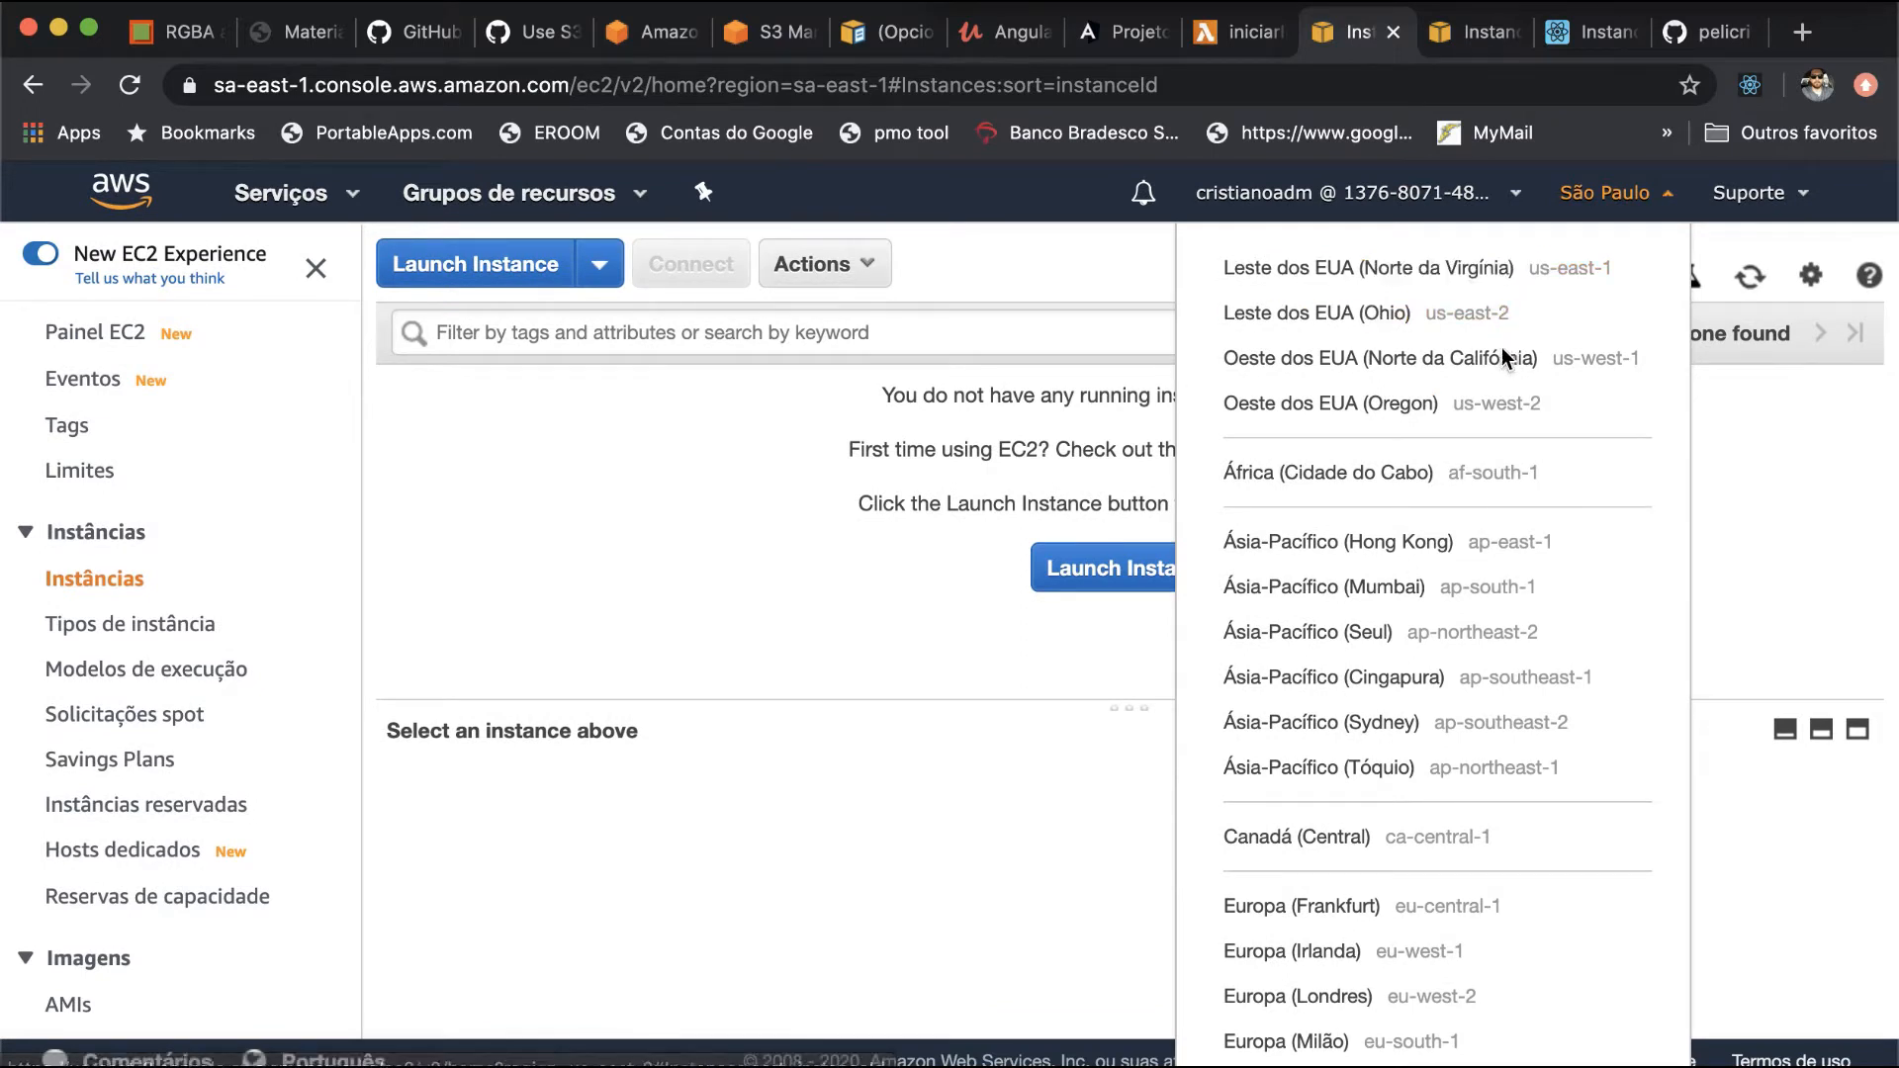
pyautogui.scroll(-3, 1496, 567)
pyautogui.scroll(3, 1493, 599)
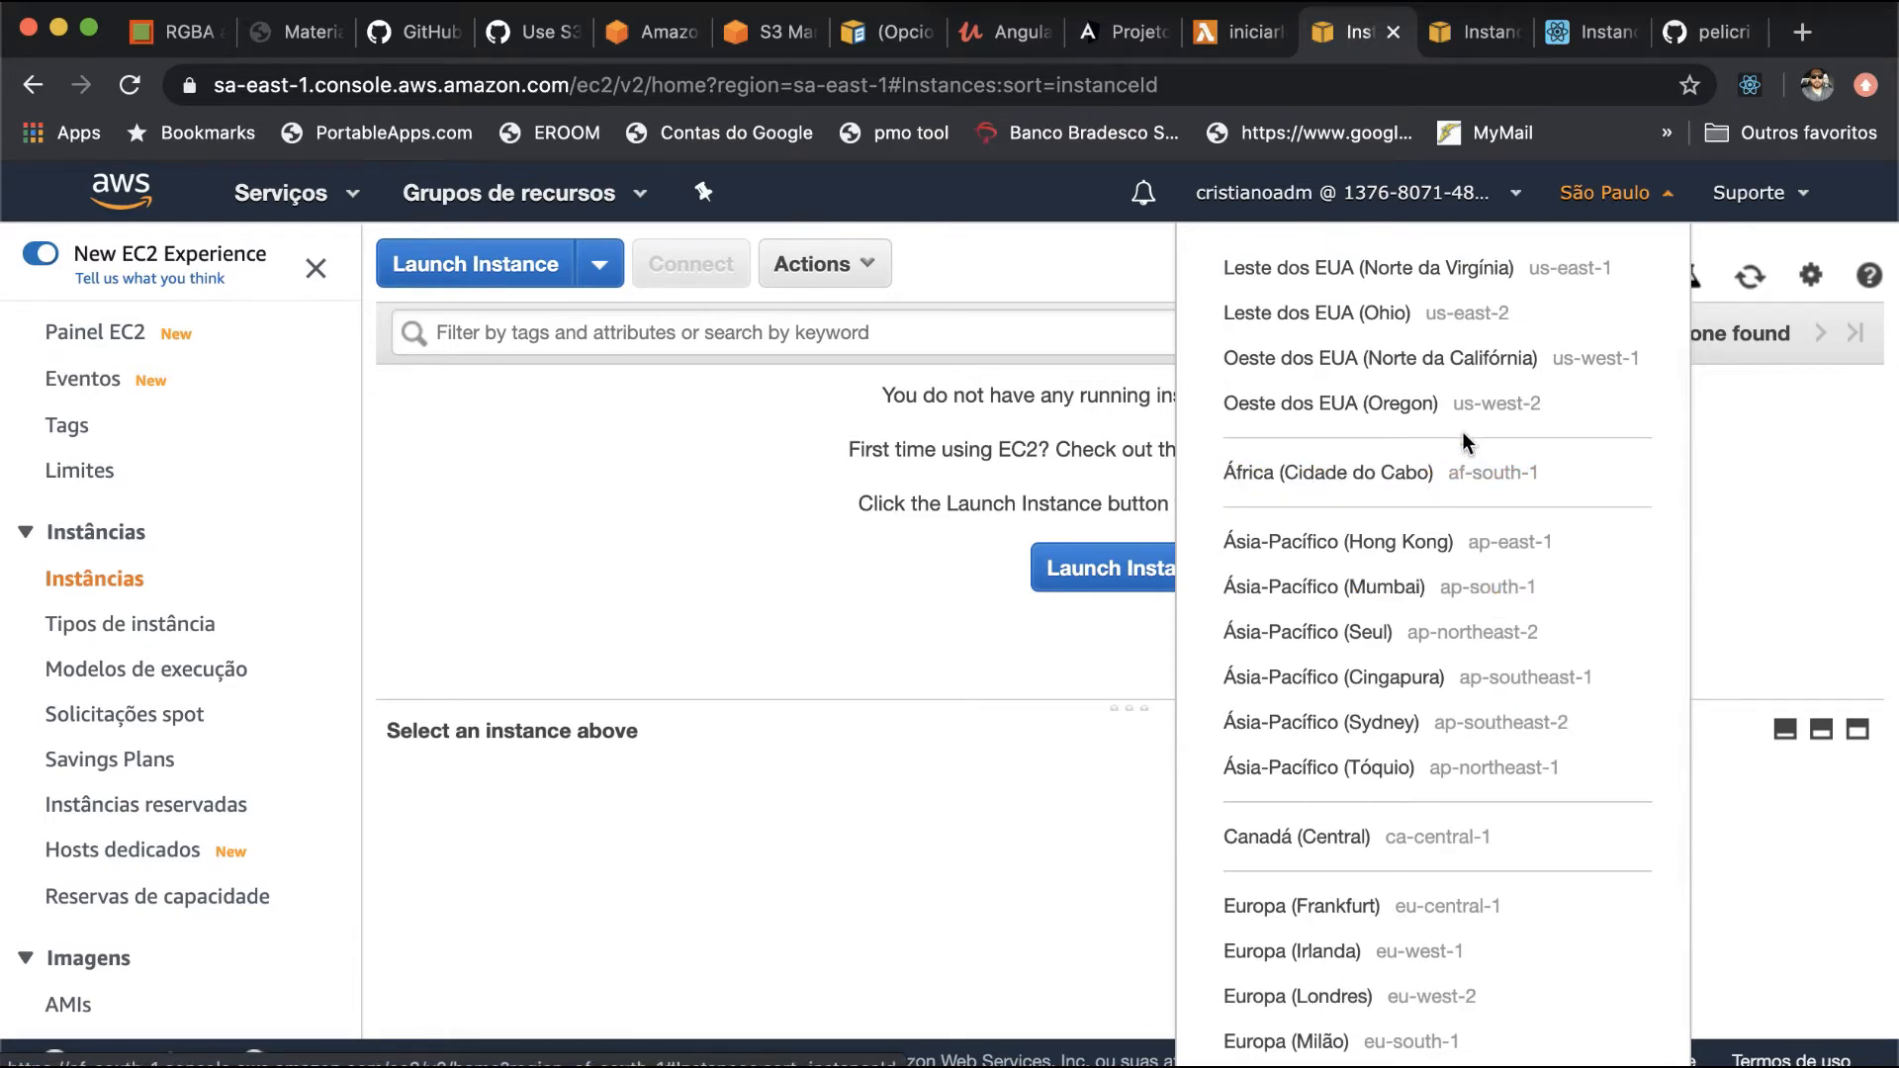
pyautogui.click(1469, 272)
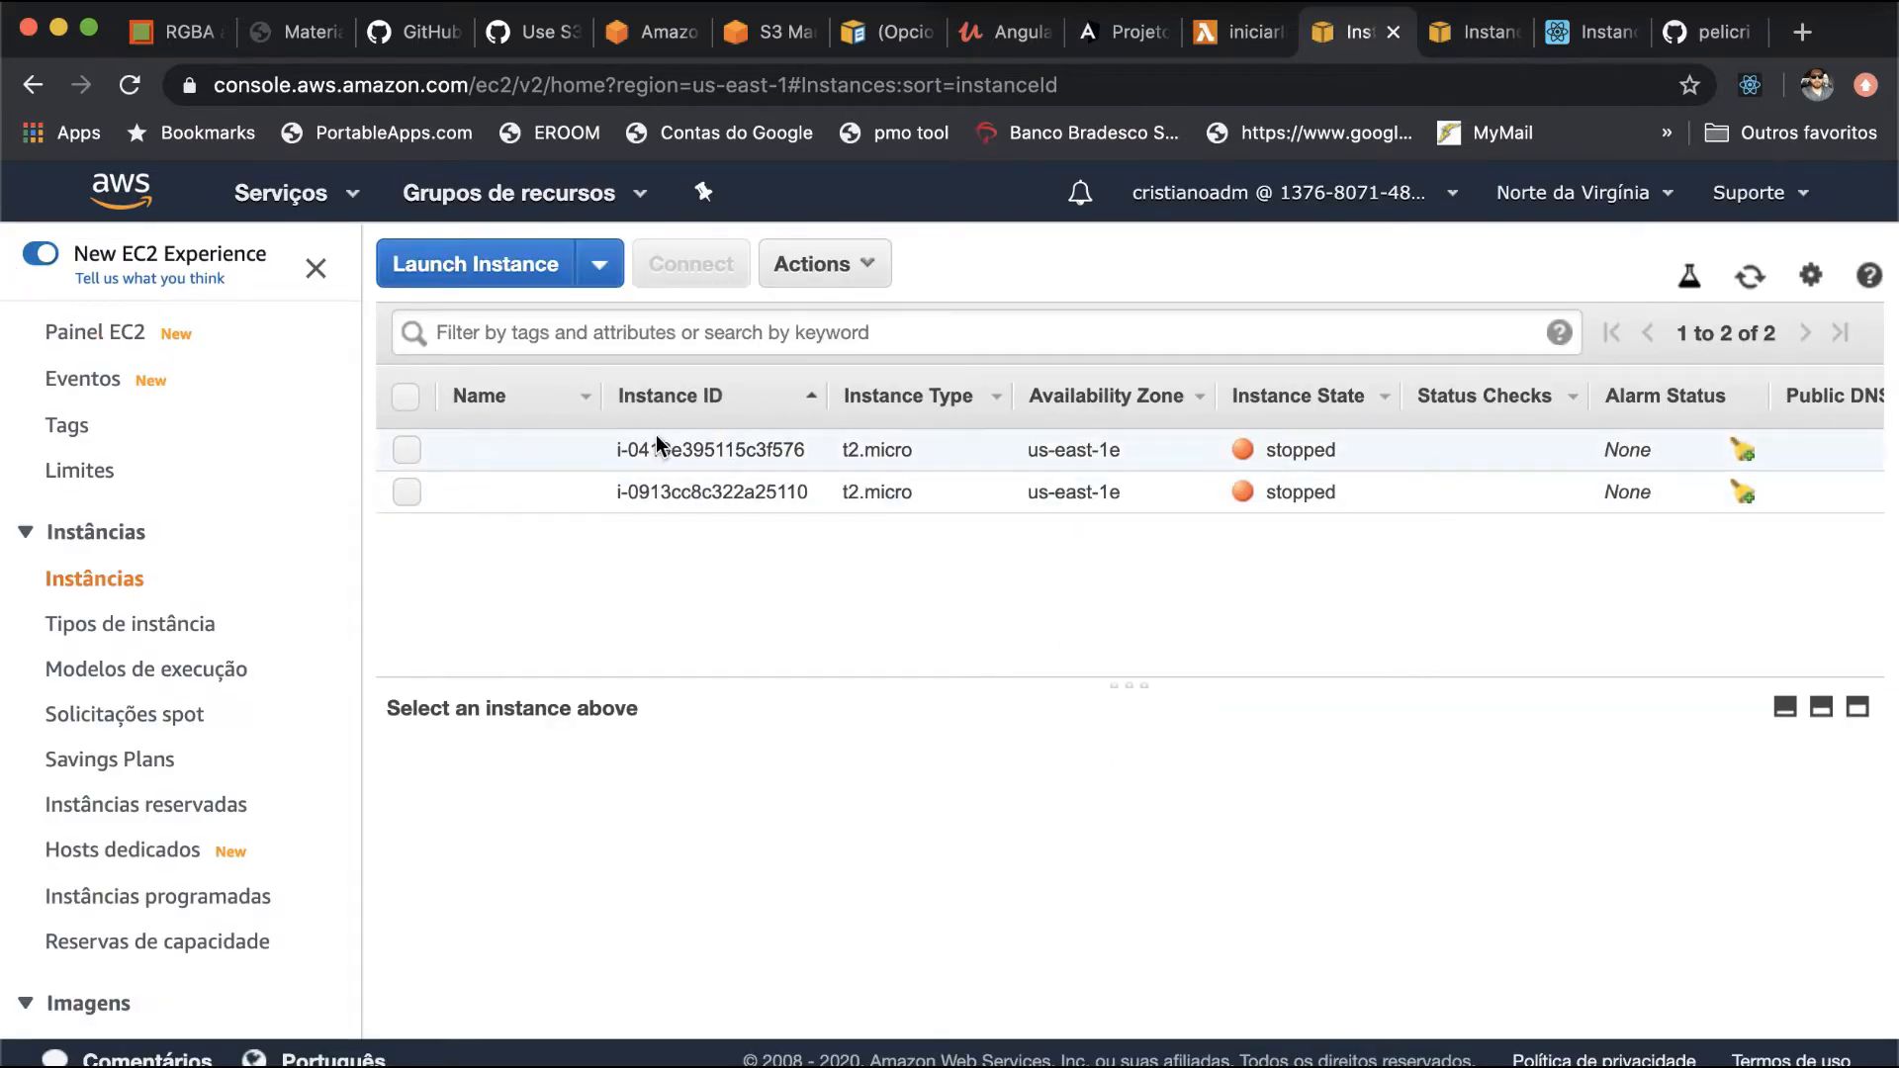
# - Select the t2.micro instance i-0419e395115c3f576 and copy its instance ID from the description
pyautogui.click(787, 447)
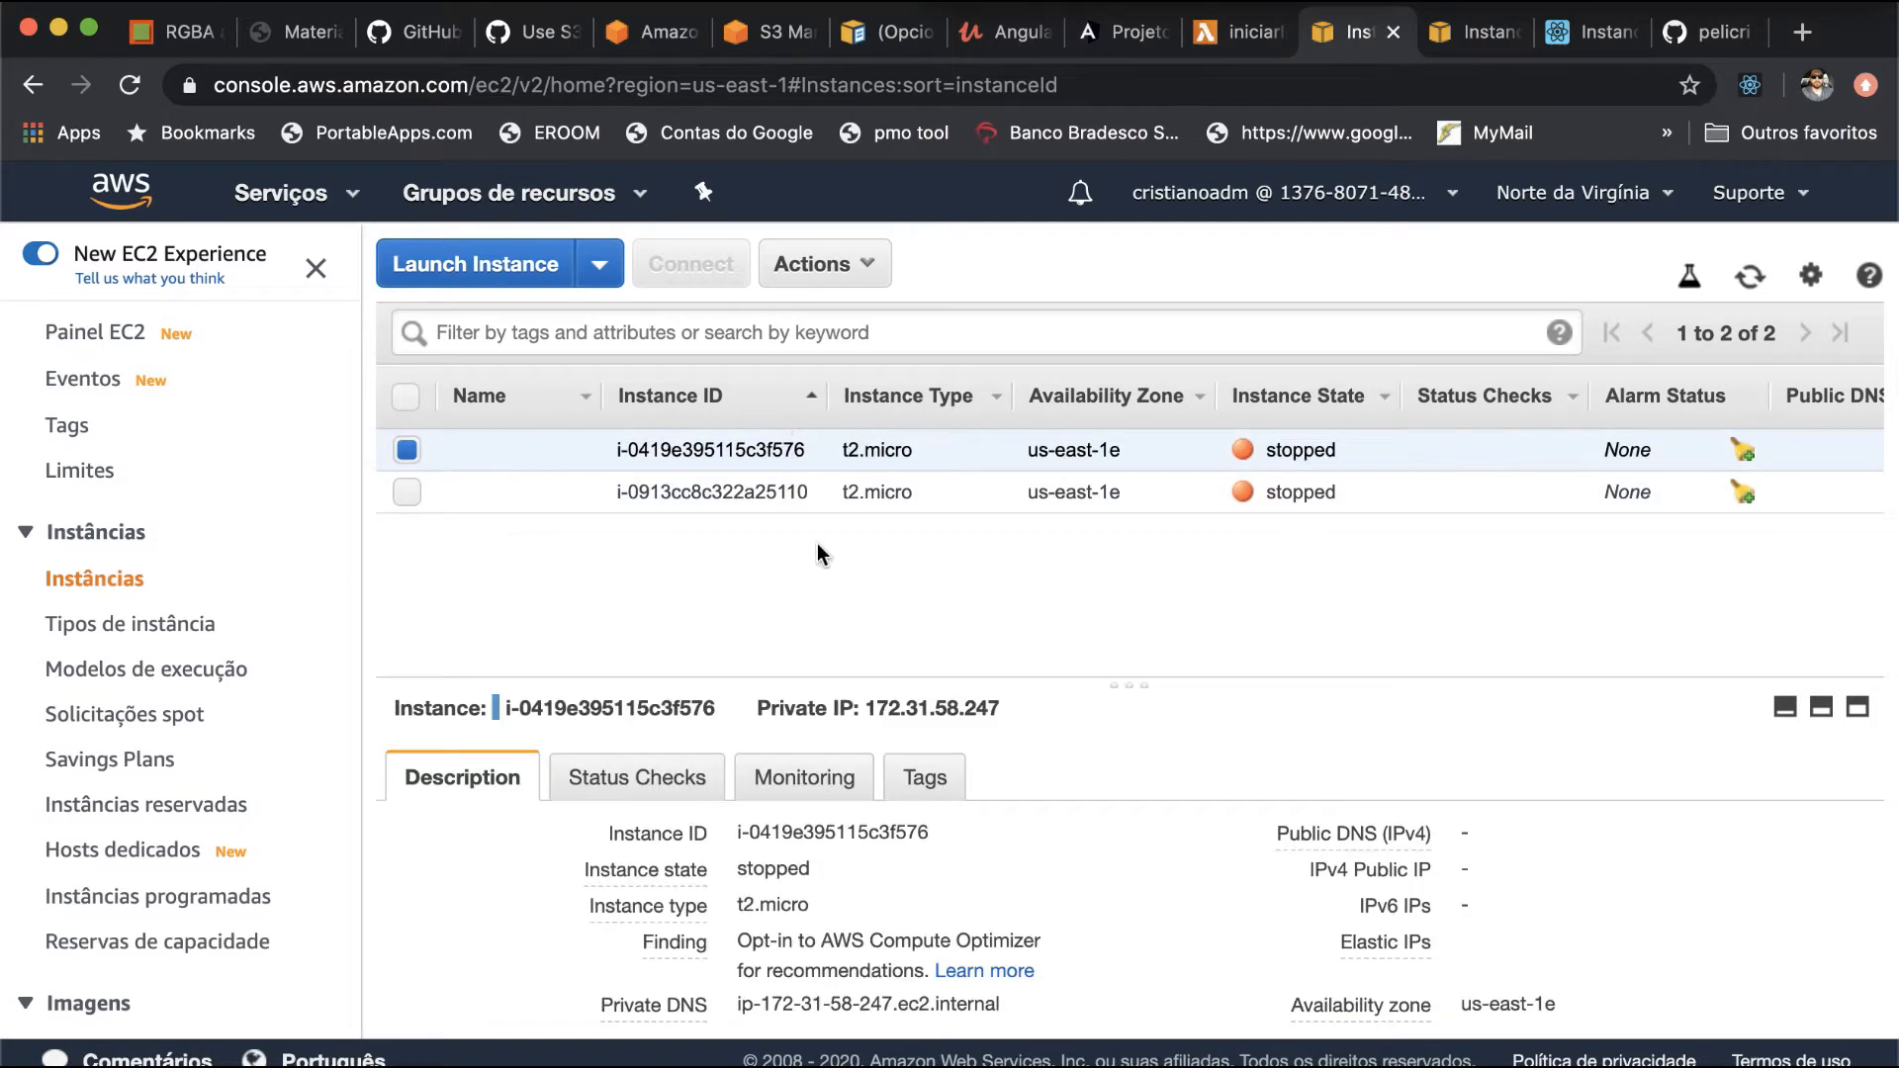
pyautogui.scroll(-3, 930, 734)
pyautogui.scroll(2, 929, 734)
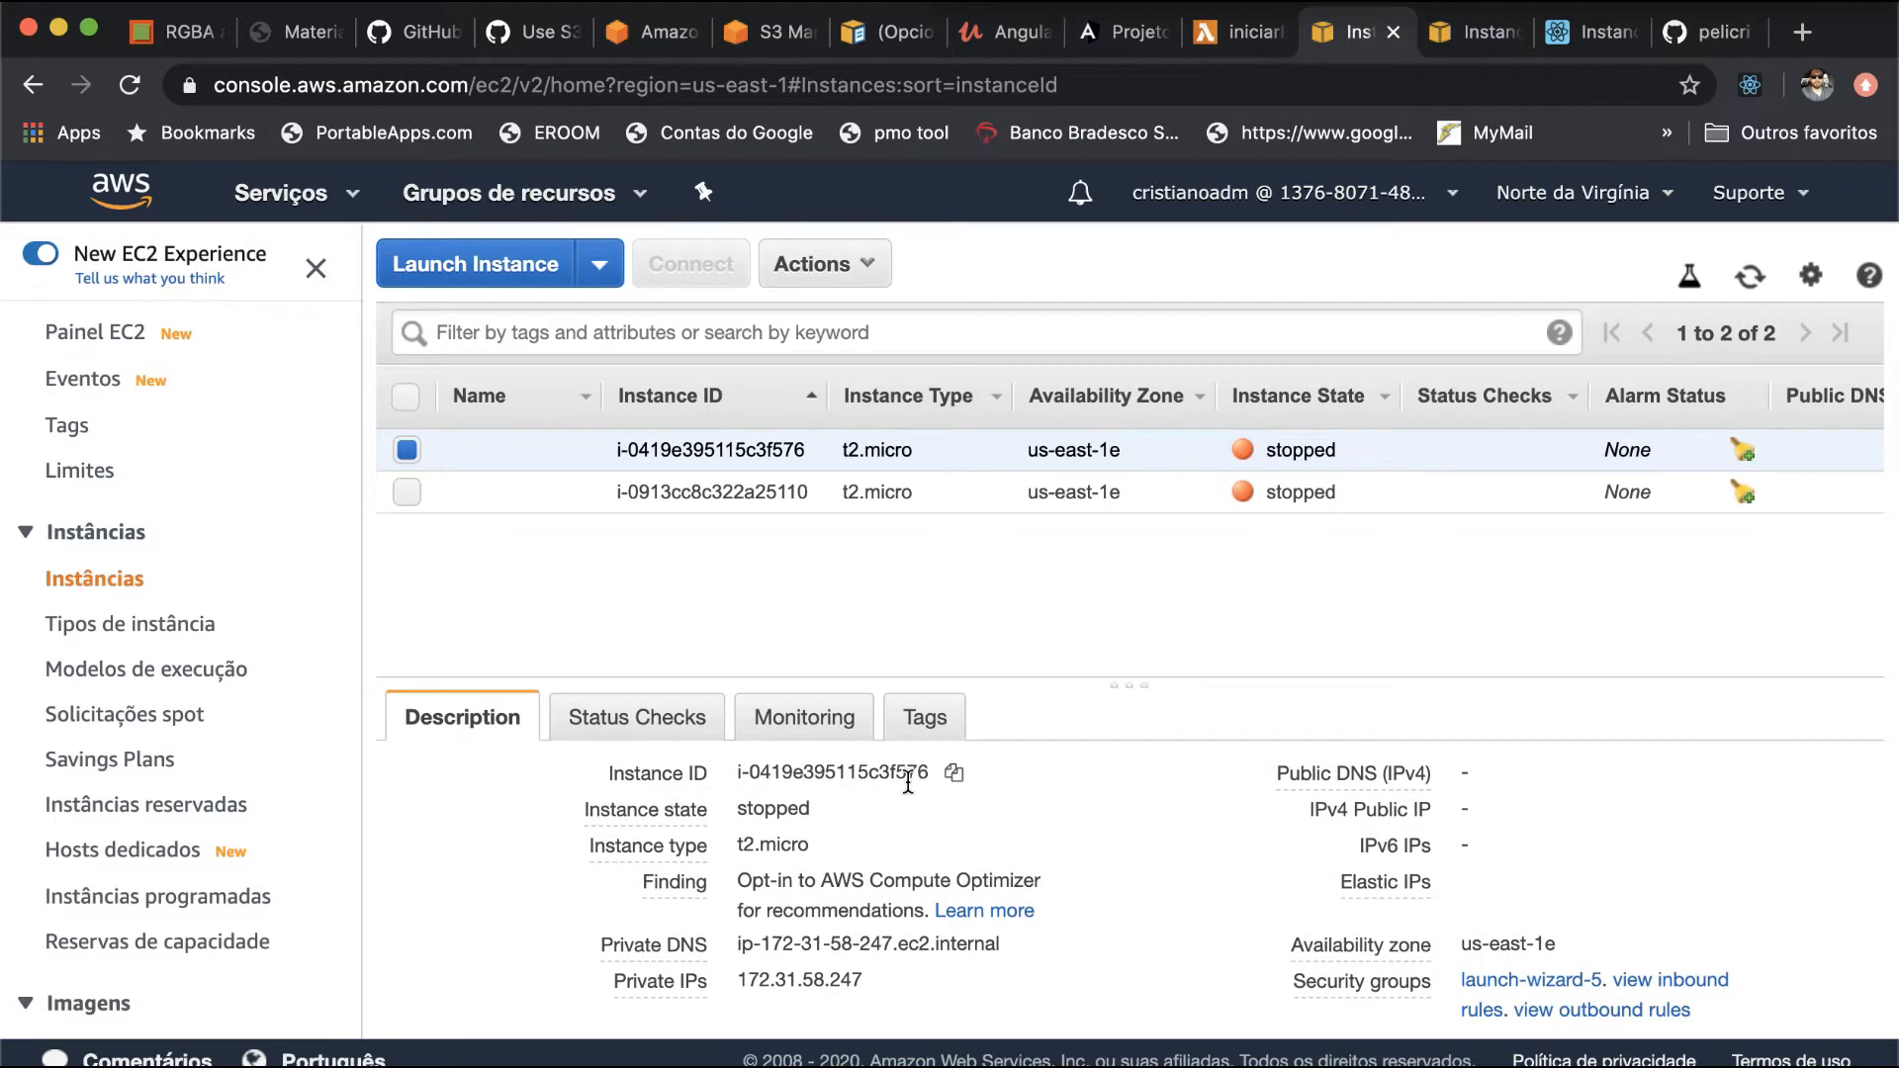
pyautogui.click(954, 774)
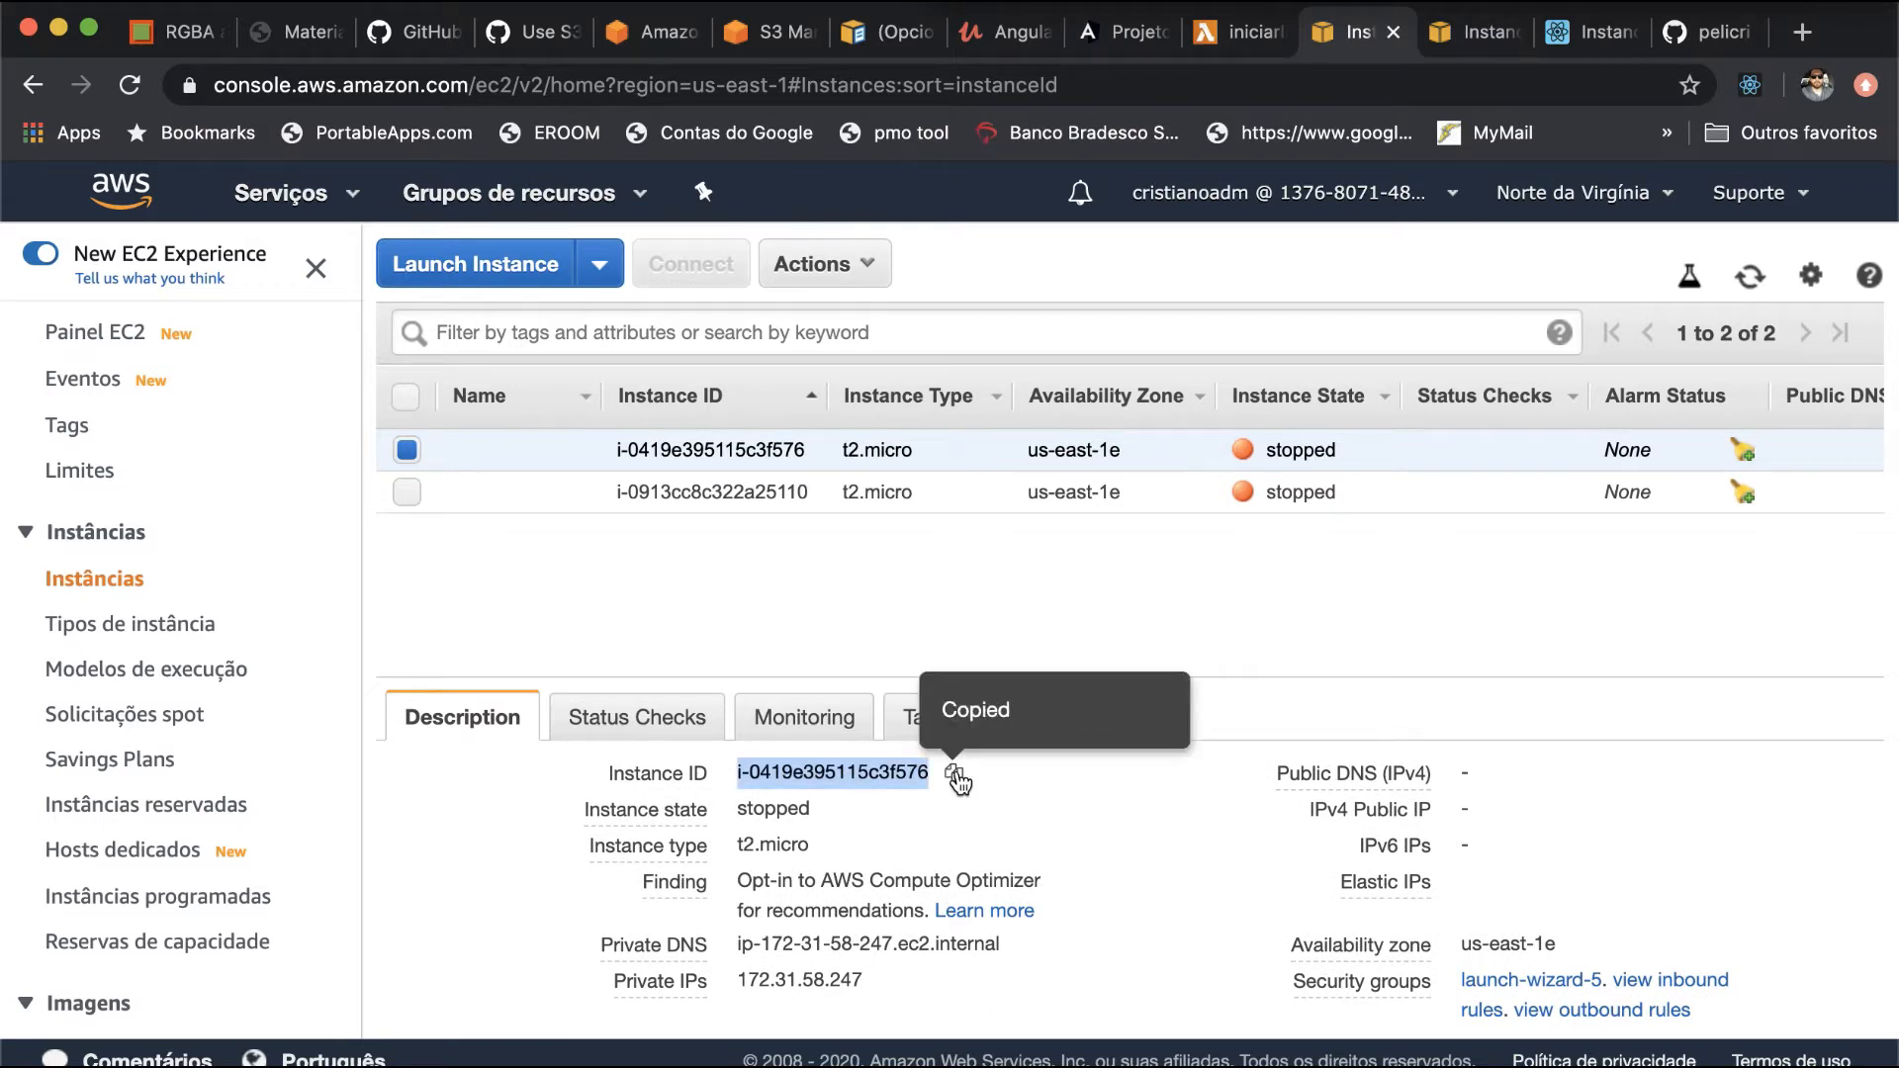
# - Check the code of the current EC2 region and return to the iniciarInstancia function page, closing the services list
pyautogui.click(1575, 194)
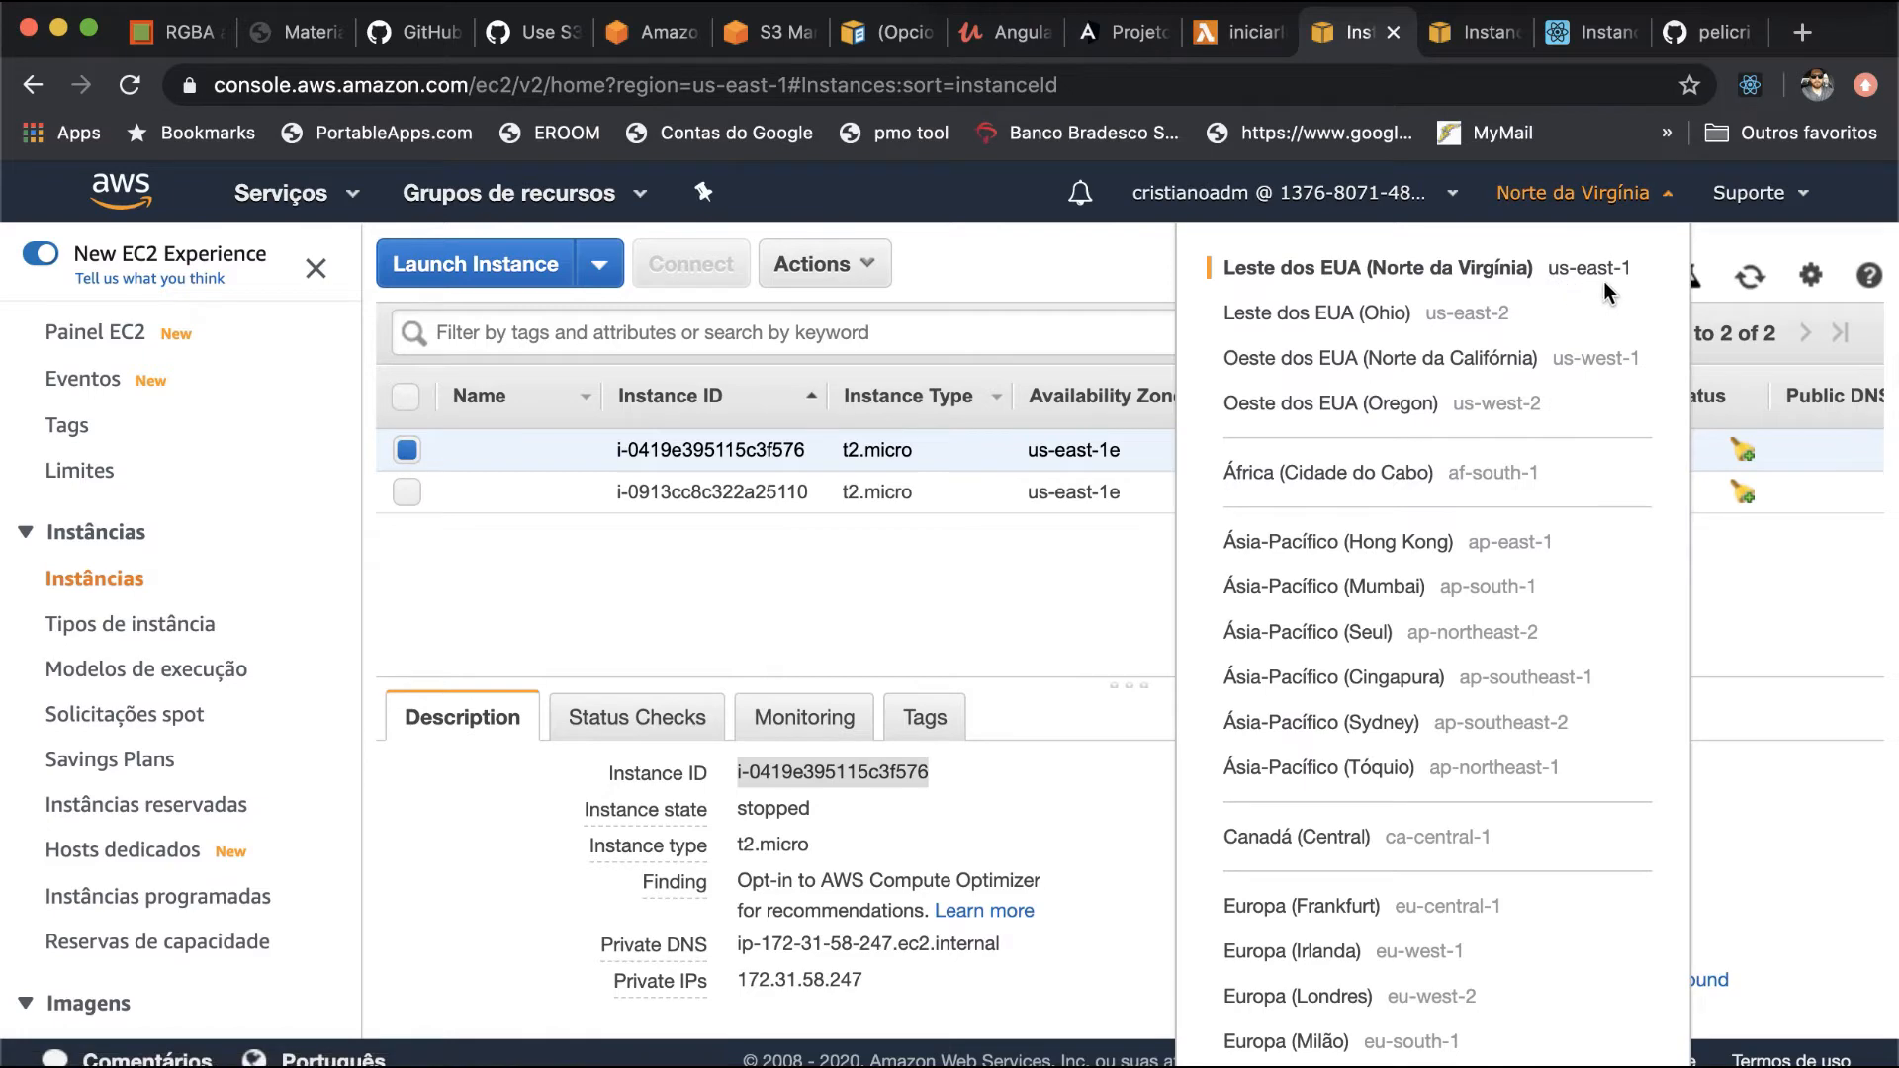
pyautogui.click(1238, 32)
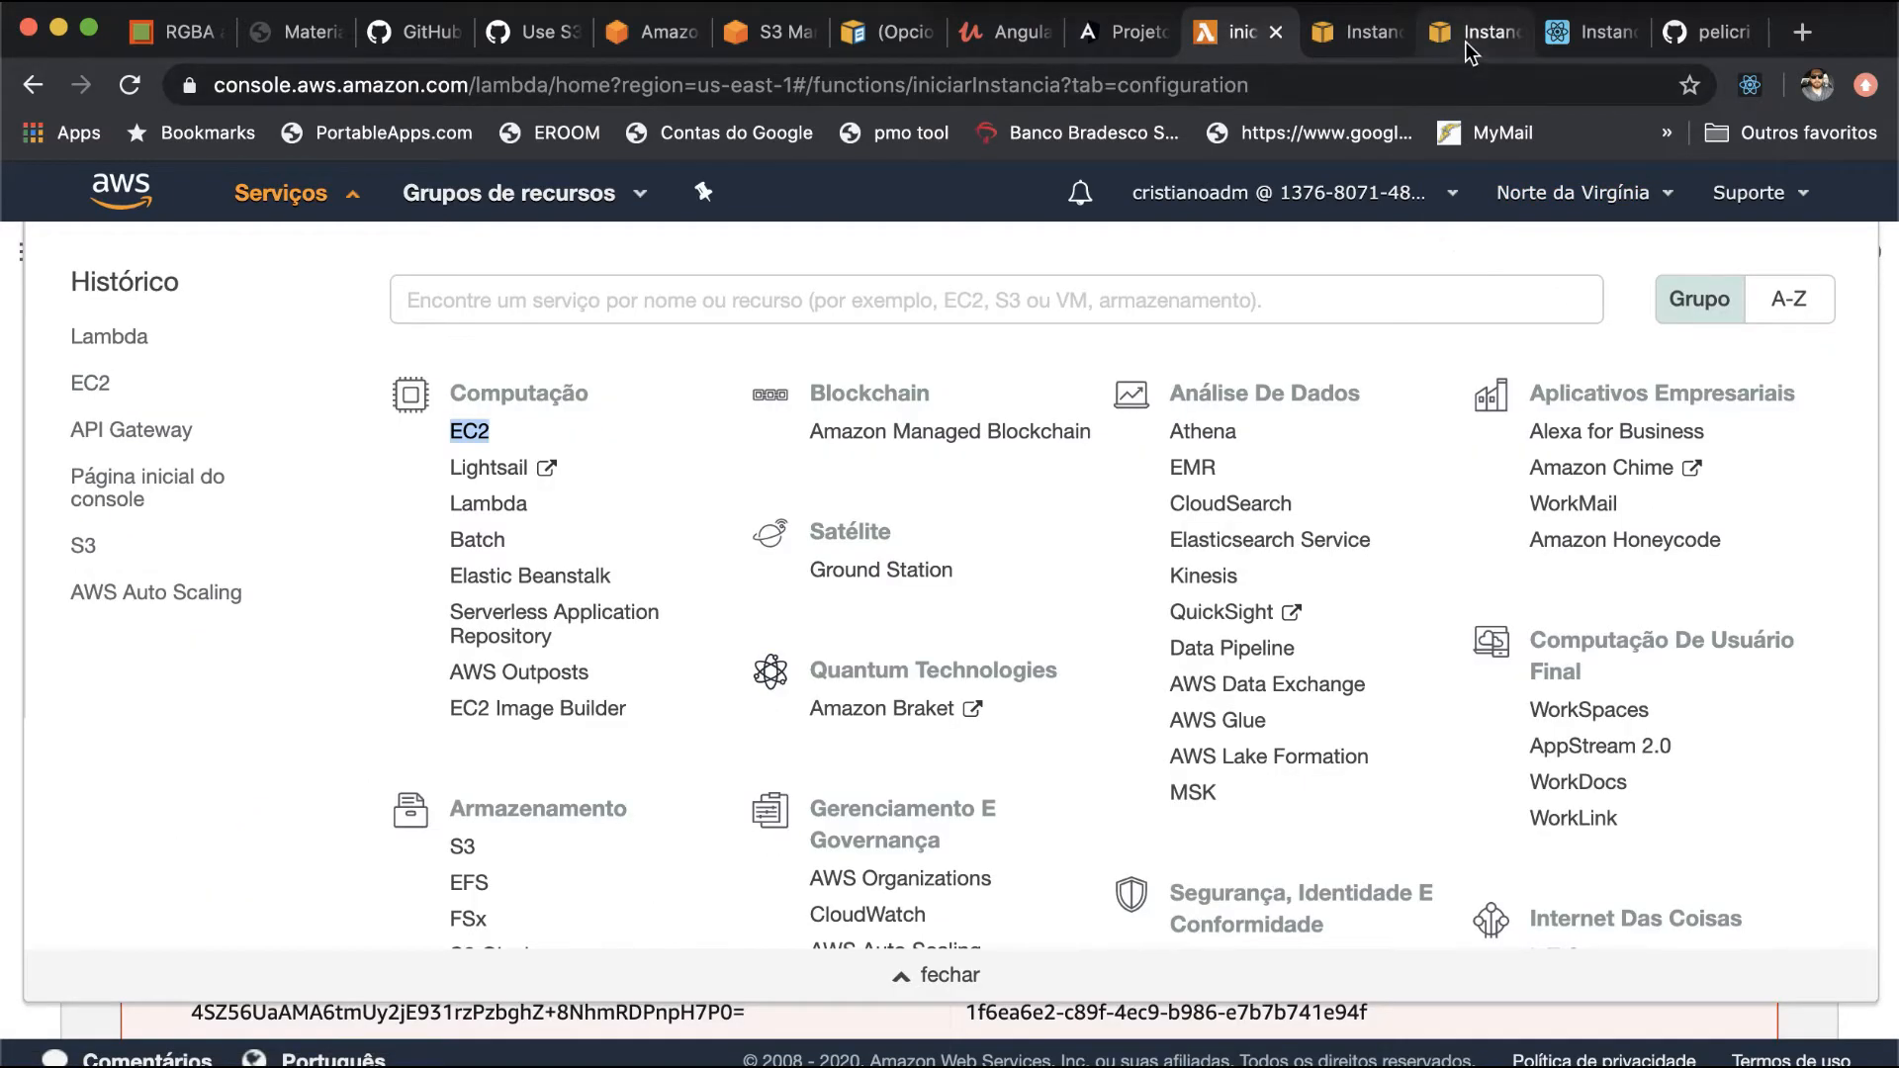
pyautogui.click(1468, 41)
pyautogui.click(1241, 31)
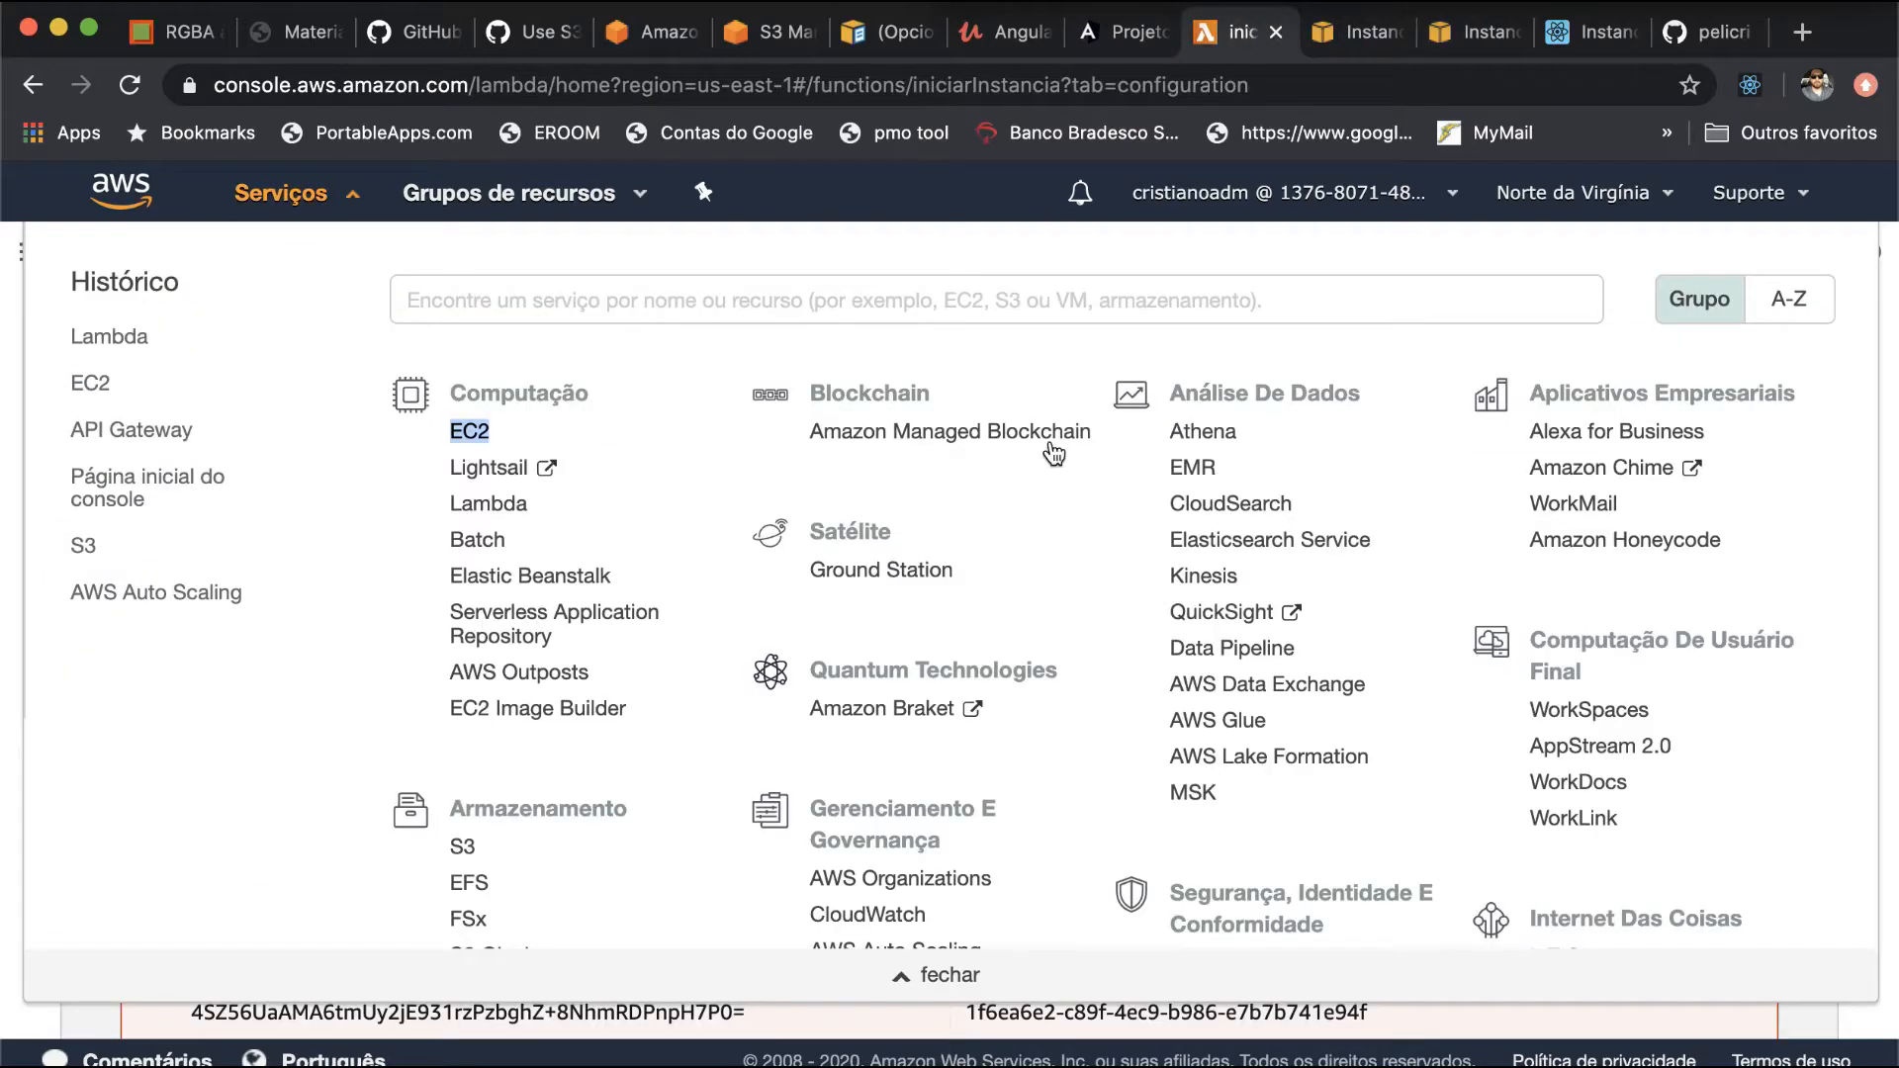
pyautogui.click(336, 198)
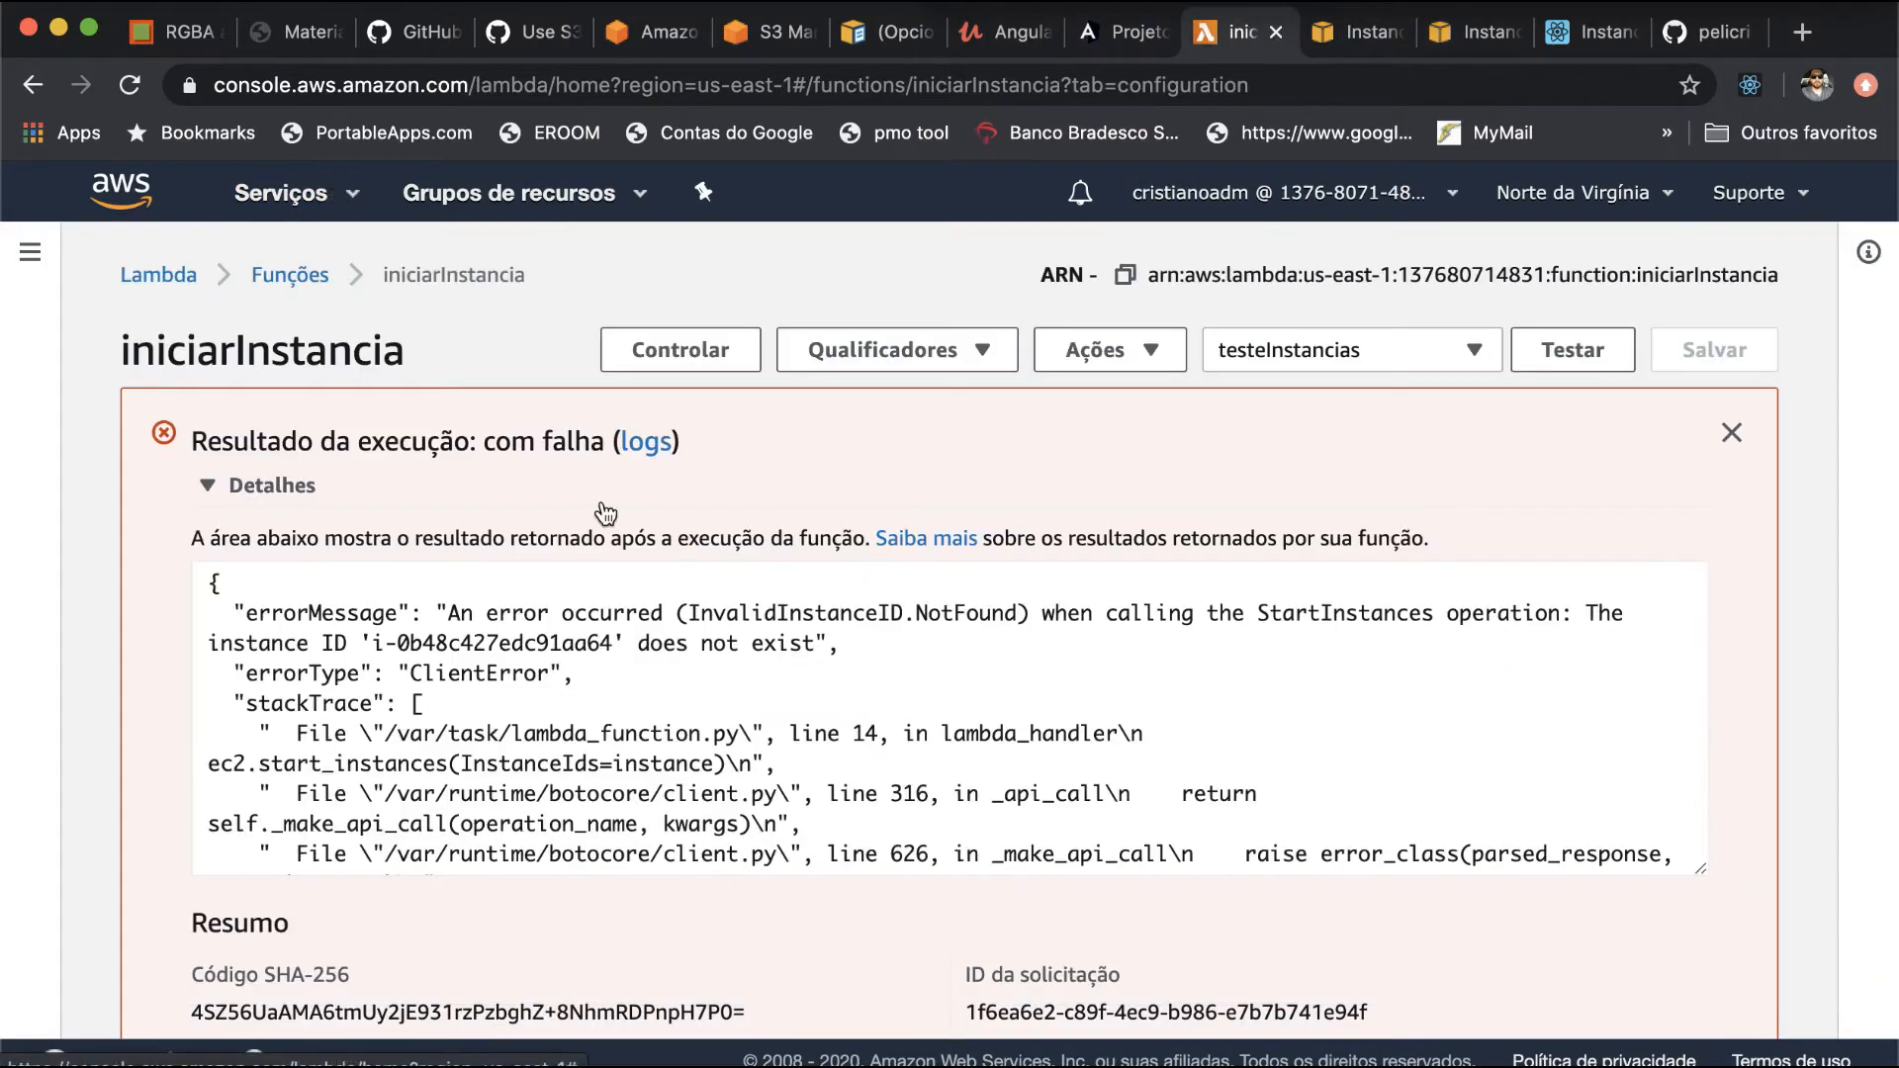
# - In the saved test event testeInstancias, replace the nomeinst value with the copied ID i-0419e395115c3f576 and set regiao to us-east-1
pyautogui.click(1462, 364)
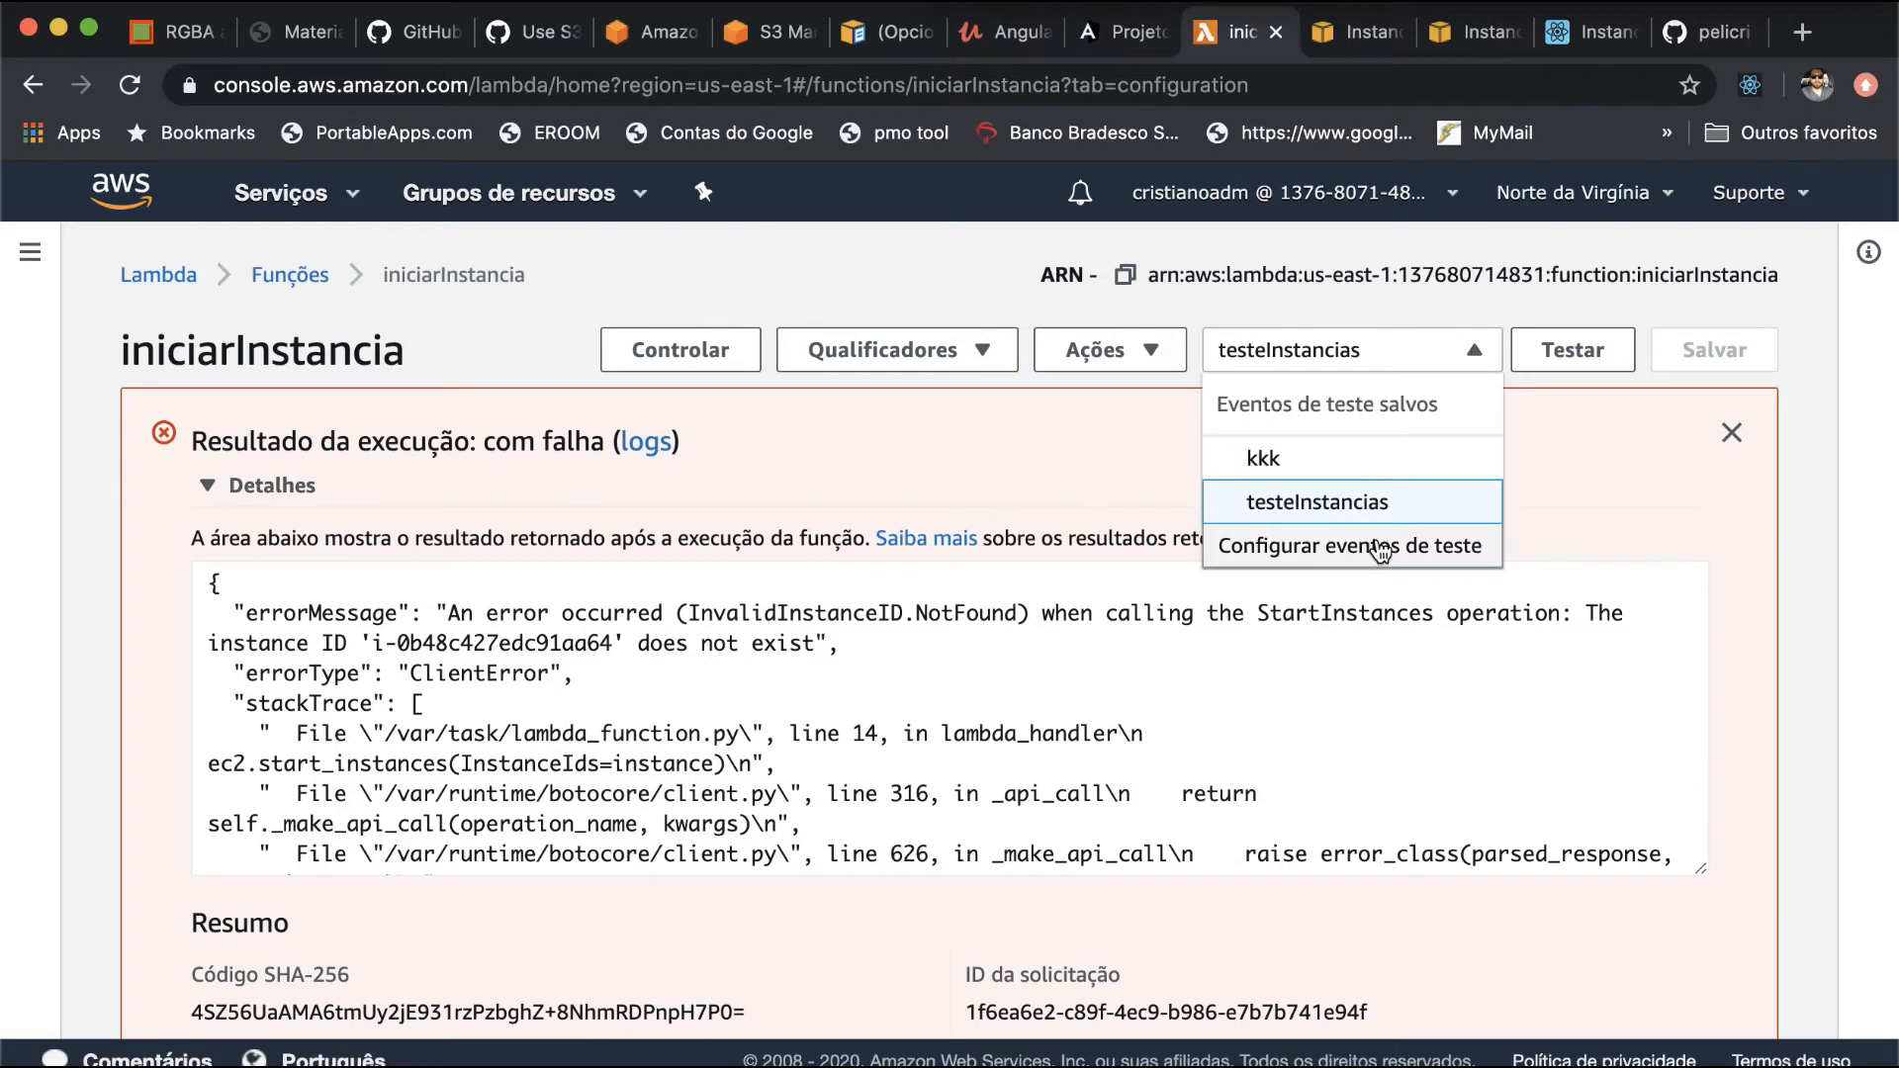
pyautogui.click(1382, 551)
pyautogui.moveTo(648, 750); pyautogui.dragTo(889, 740)
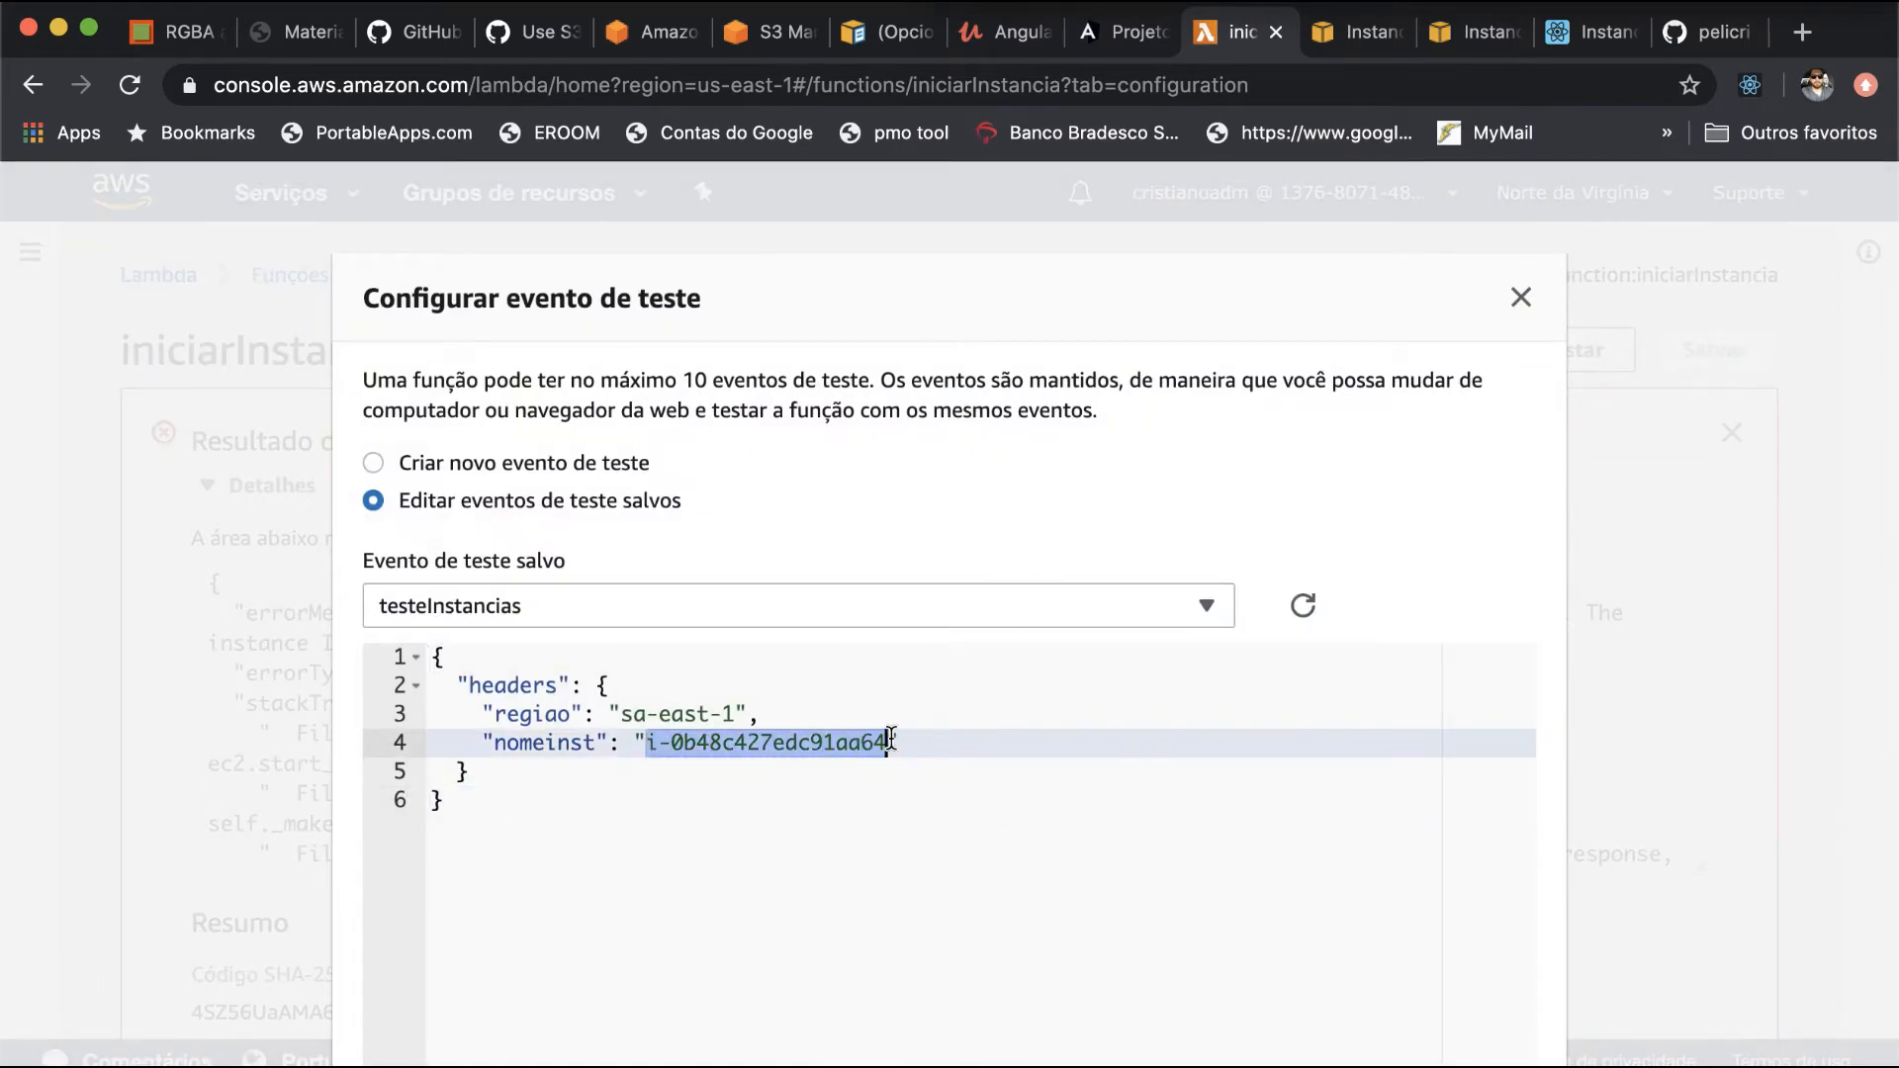
pyautogui.press('BackSpace')
pyautogui.press('super+v')
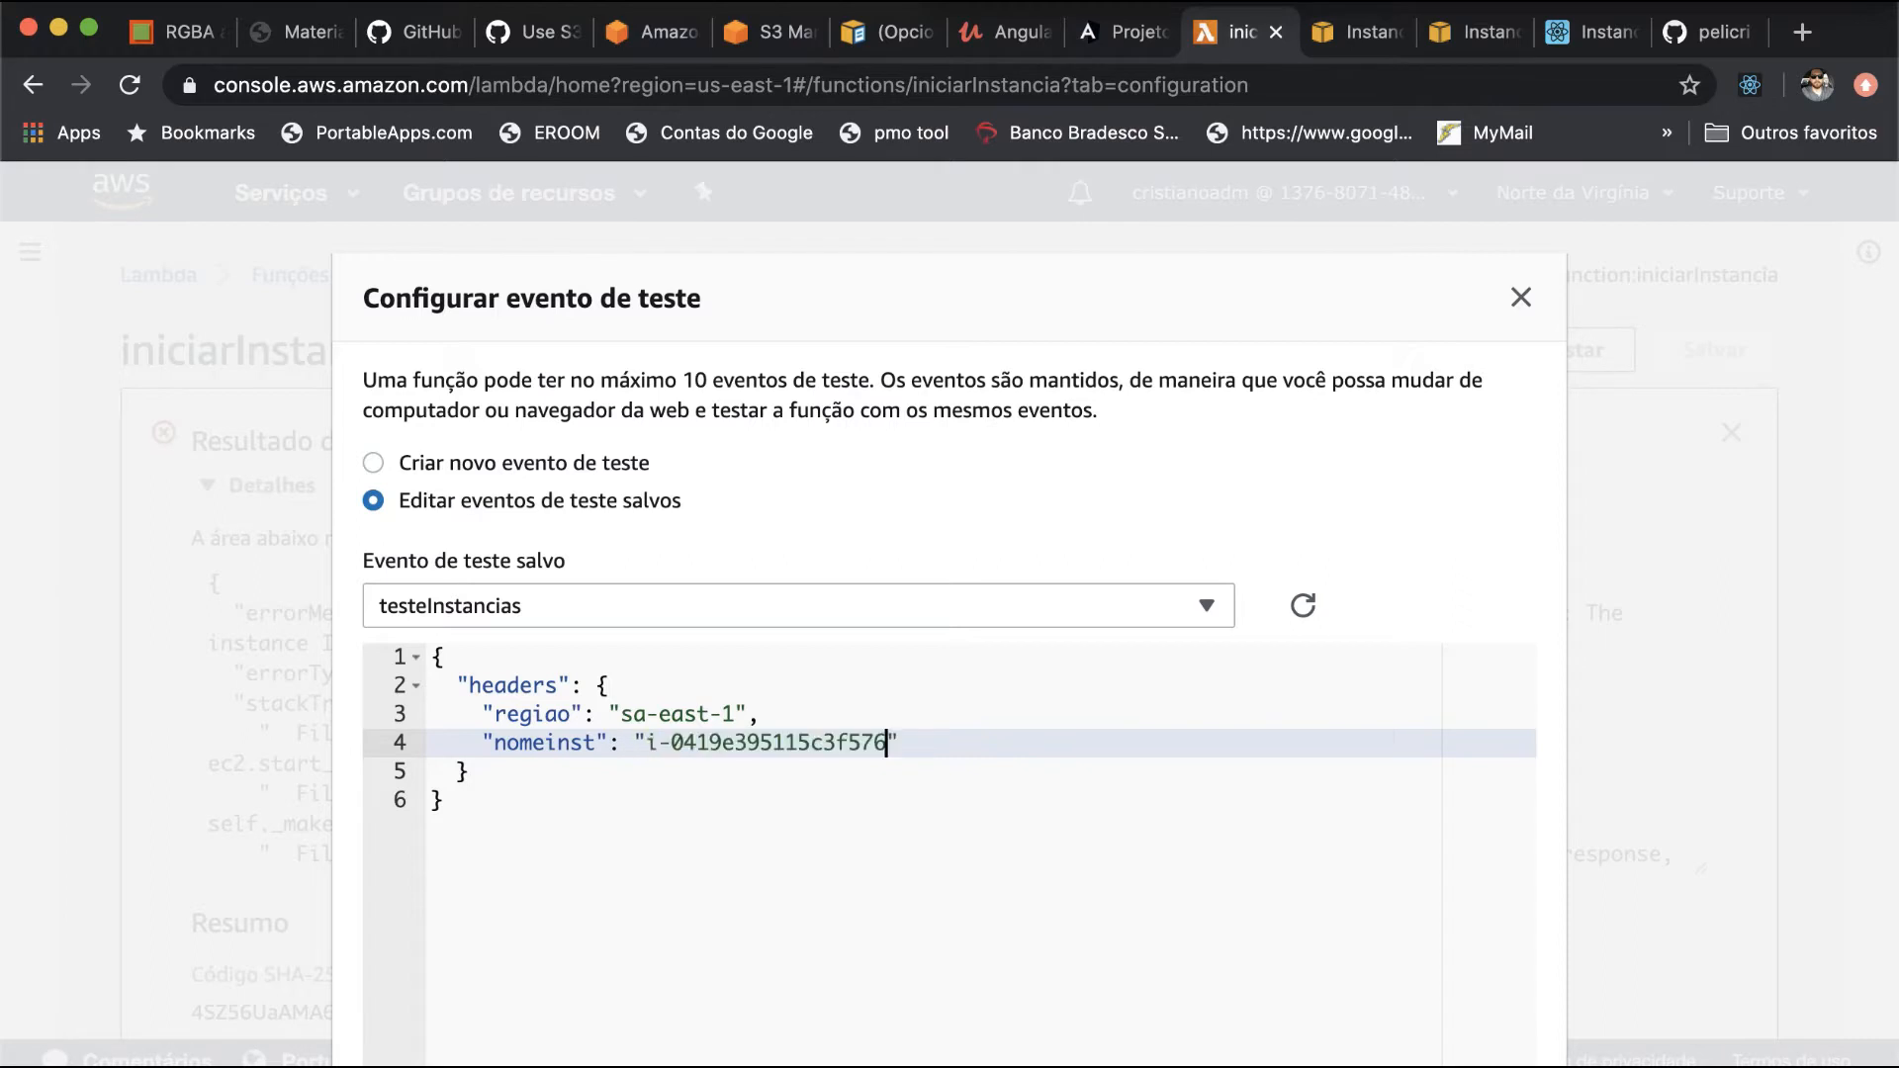
pyautogui.moveTo(622, 715); pyautogui.dragTo(652, 719)
pyautogui.write('us')
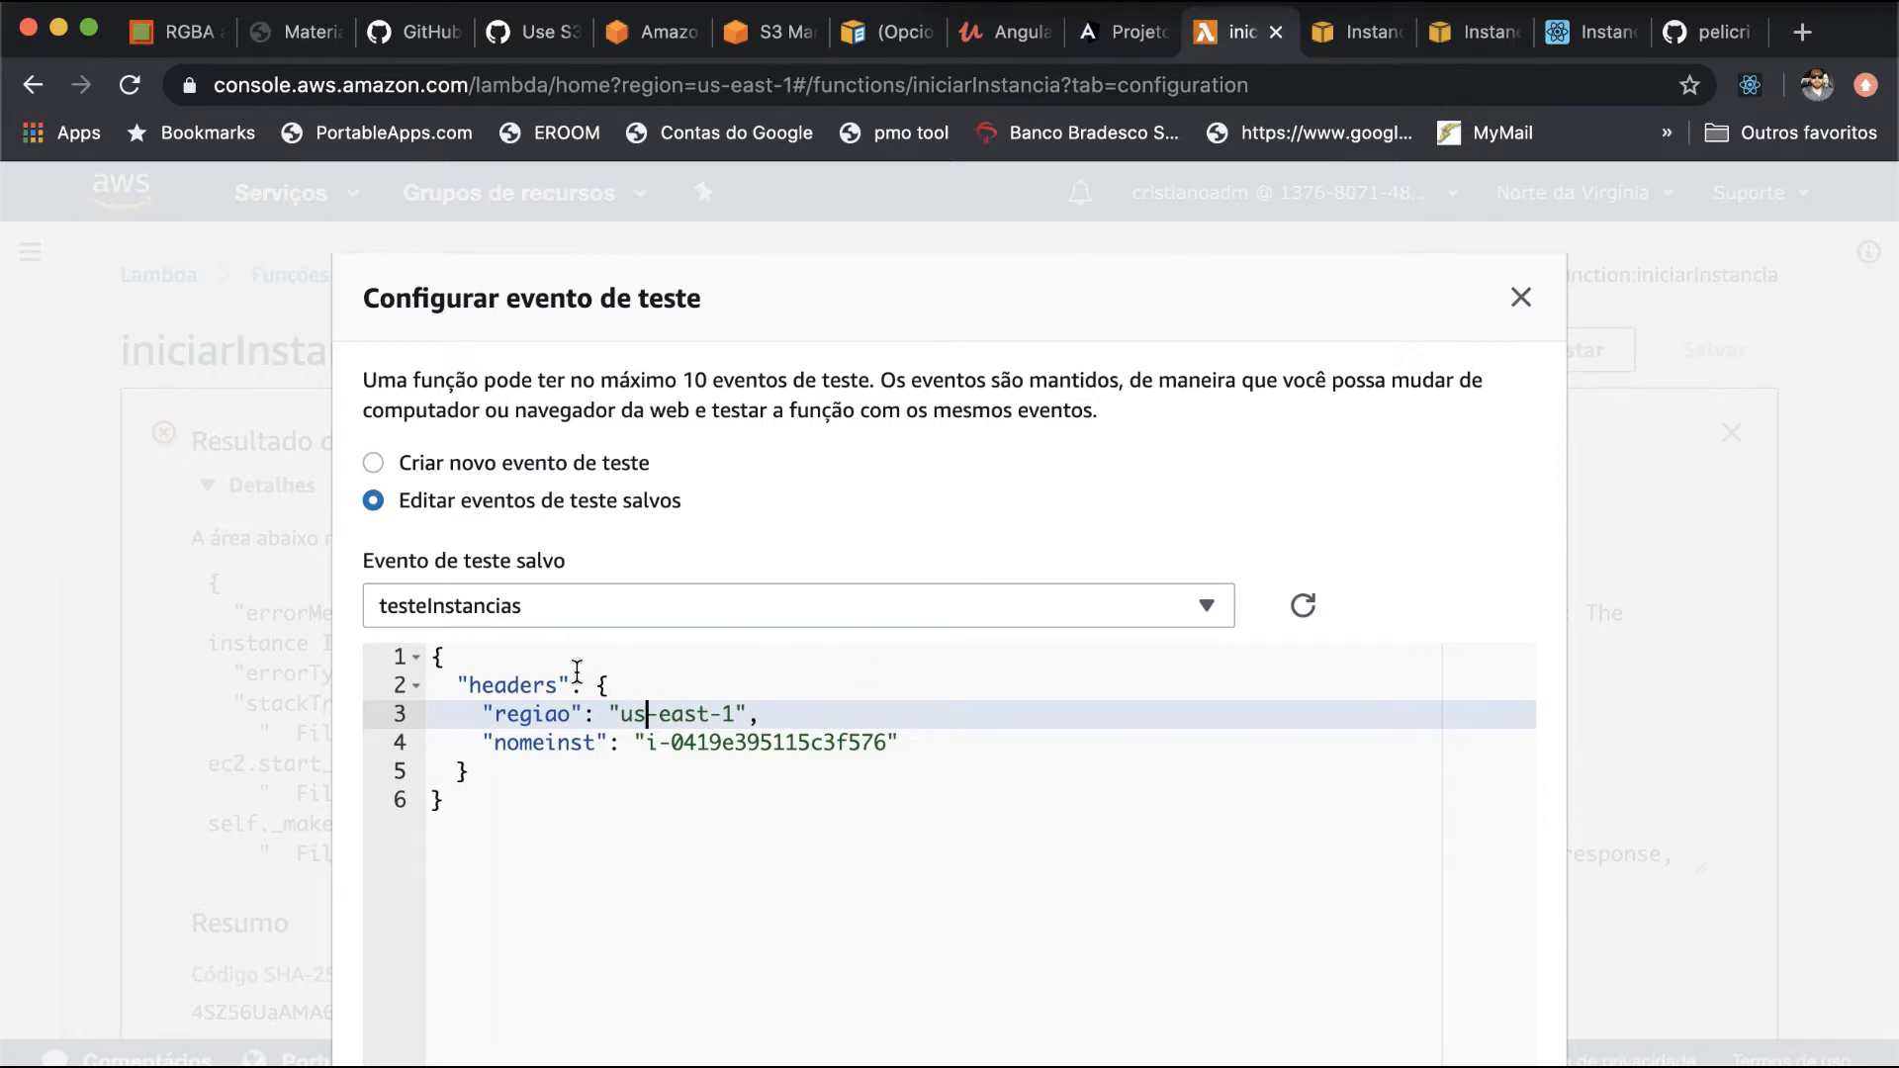
# - Check the headers, regiao and nomeinst keys of the test event, save it, and run the iniciarInstancia test
pyautogui.doubleClick(513, 683)
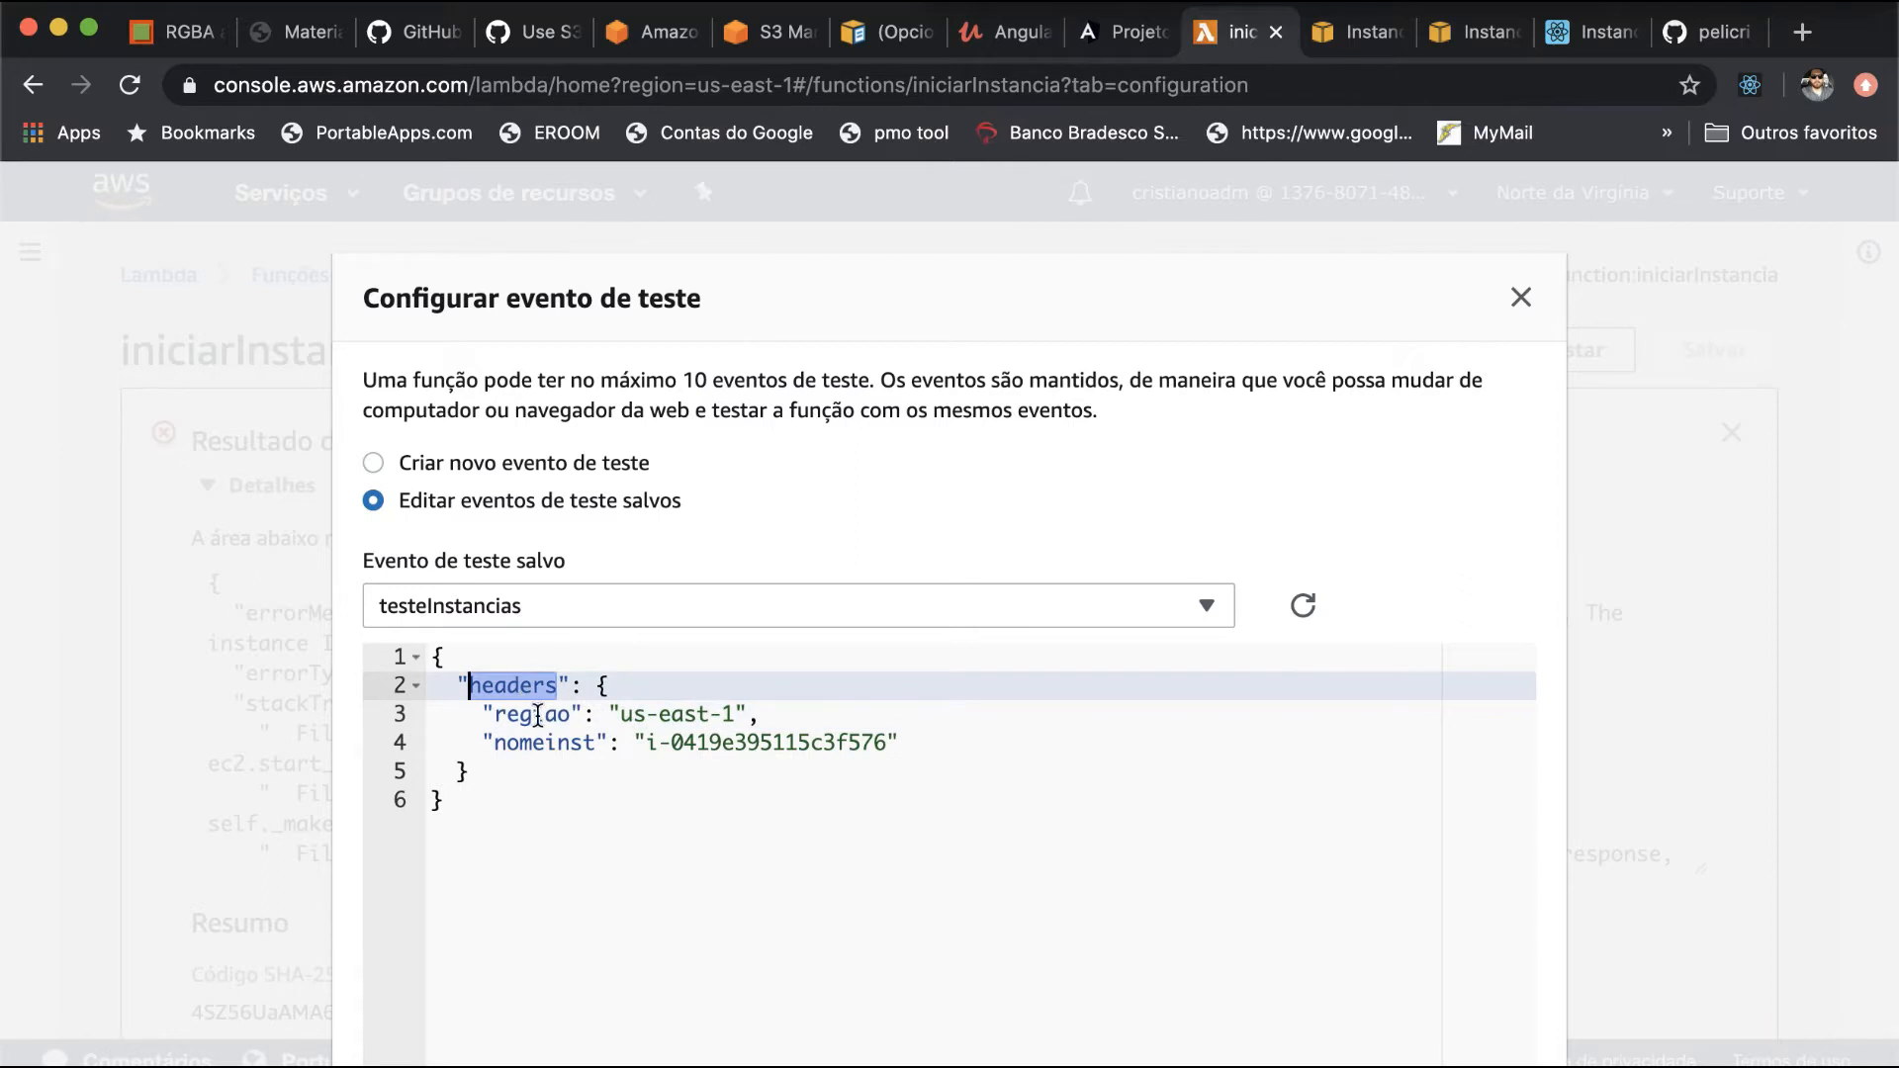
pyautogui.doubleClick(537, 714)
pyautogui.doubleClick(539, 750)
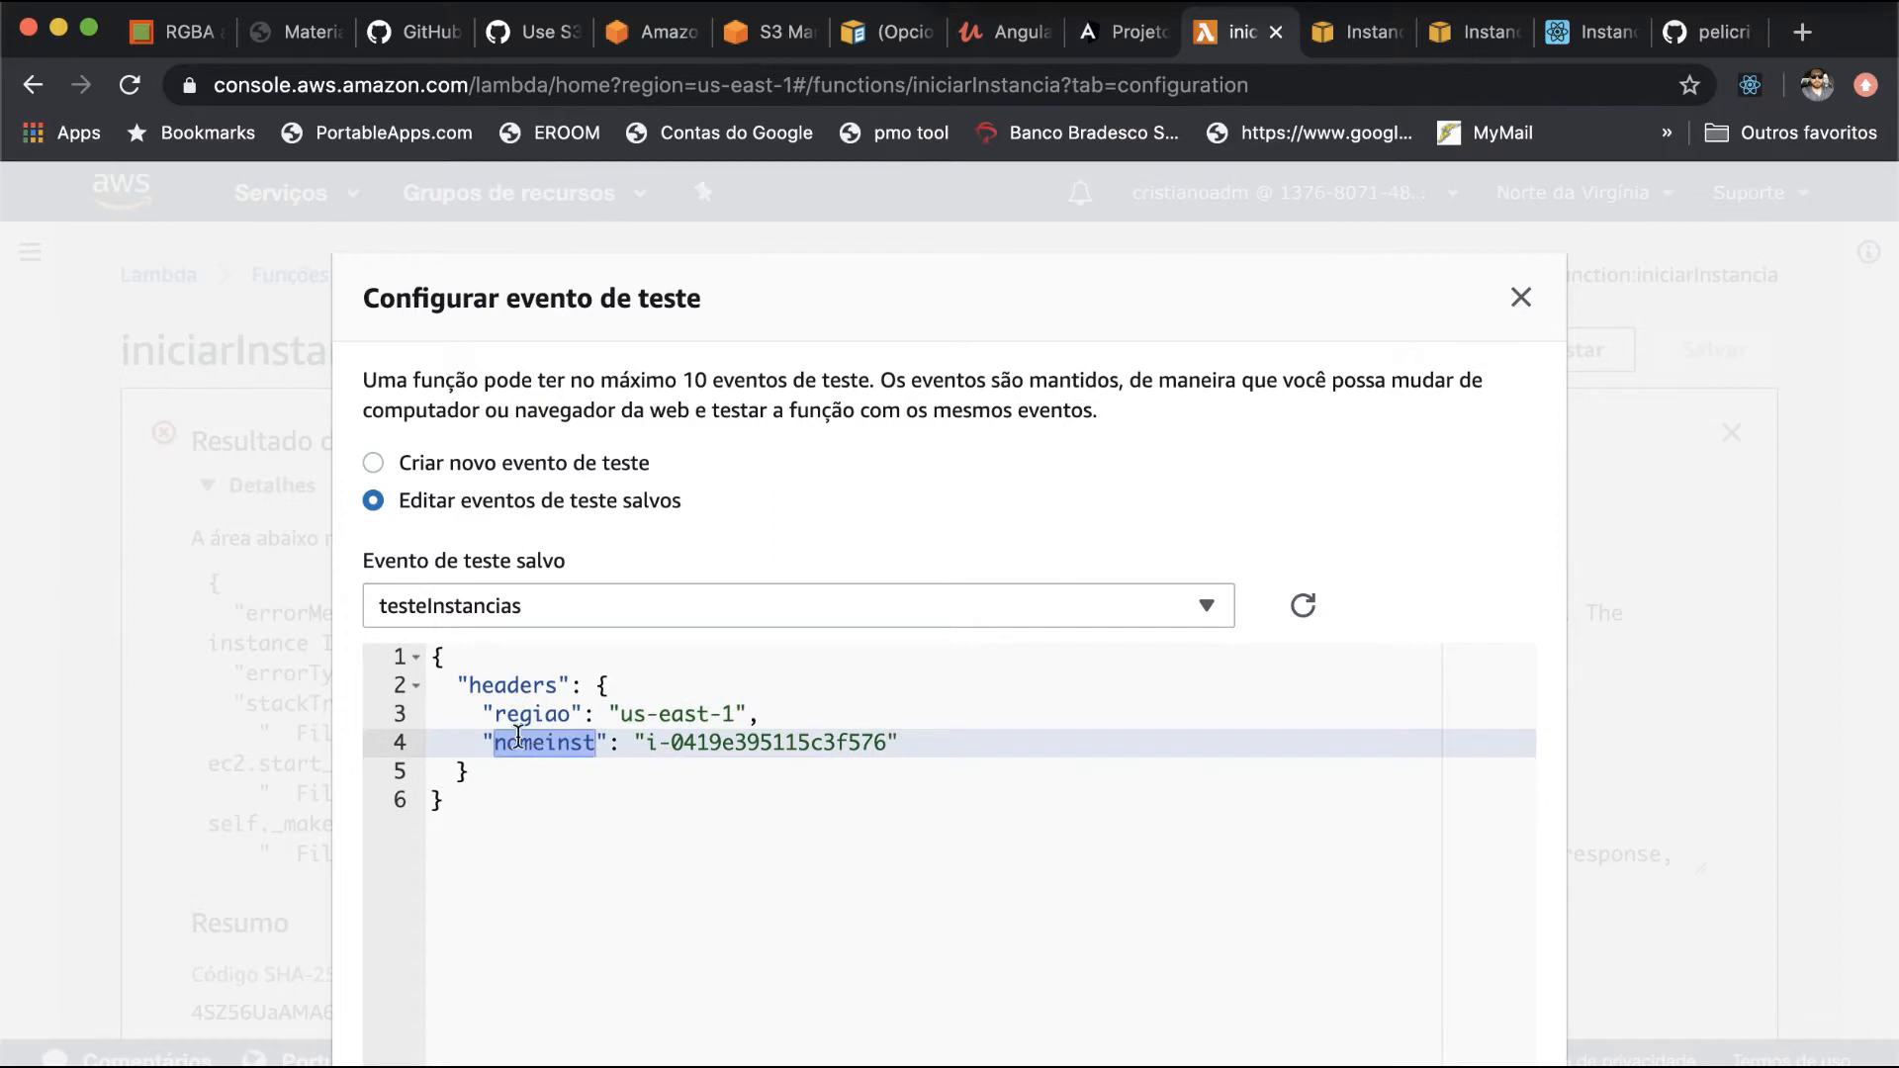
pyautogui.moveTo(436, 657); pyautogui.dragTo(572, 818)
pyautogui.scroll(-2, 573, 819)
pyautogui.scroll(-3, 572, 819)
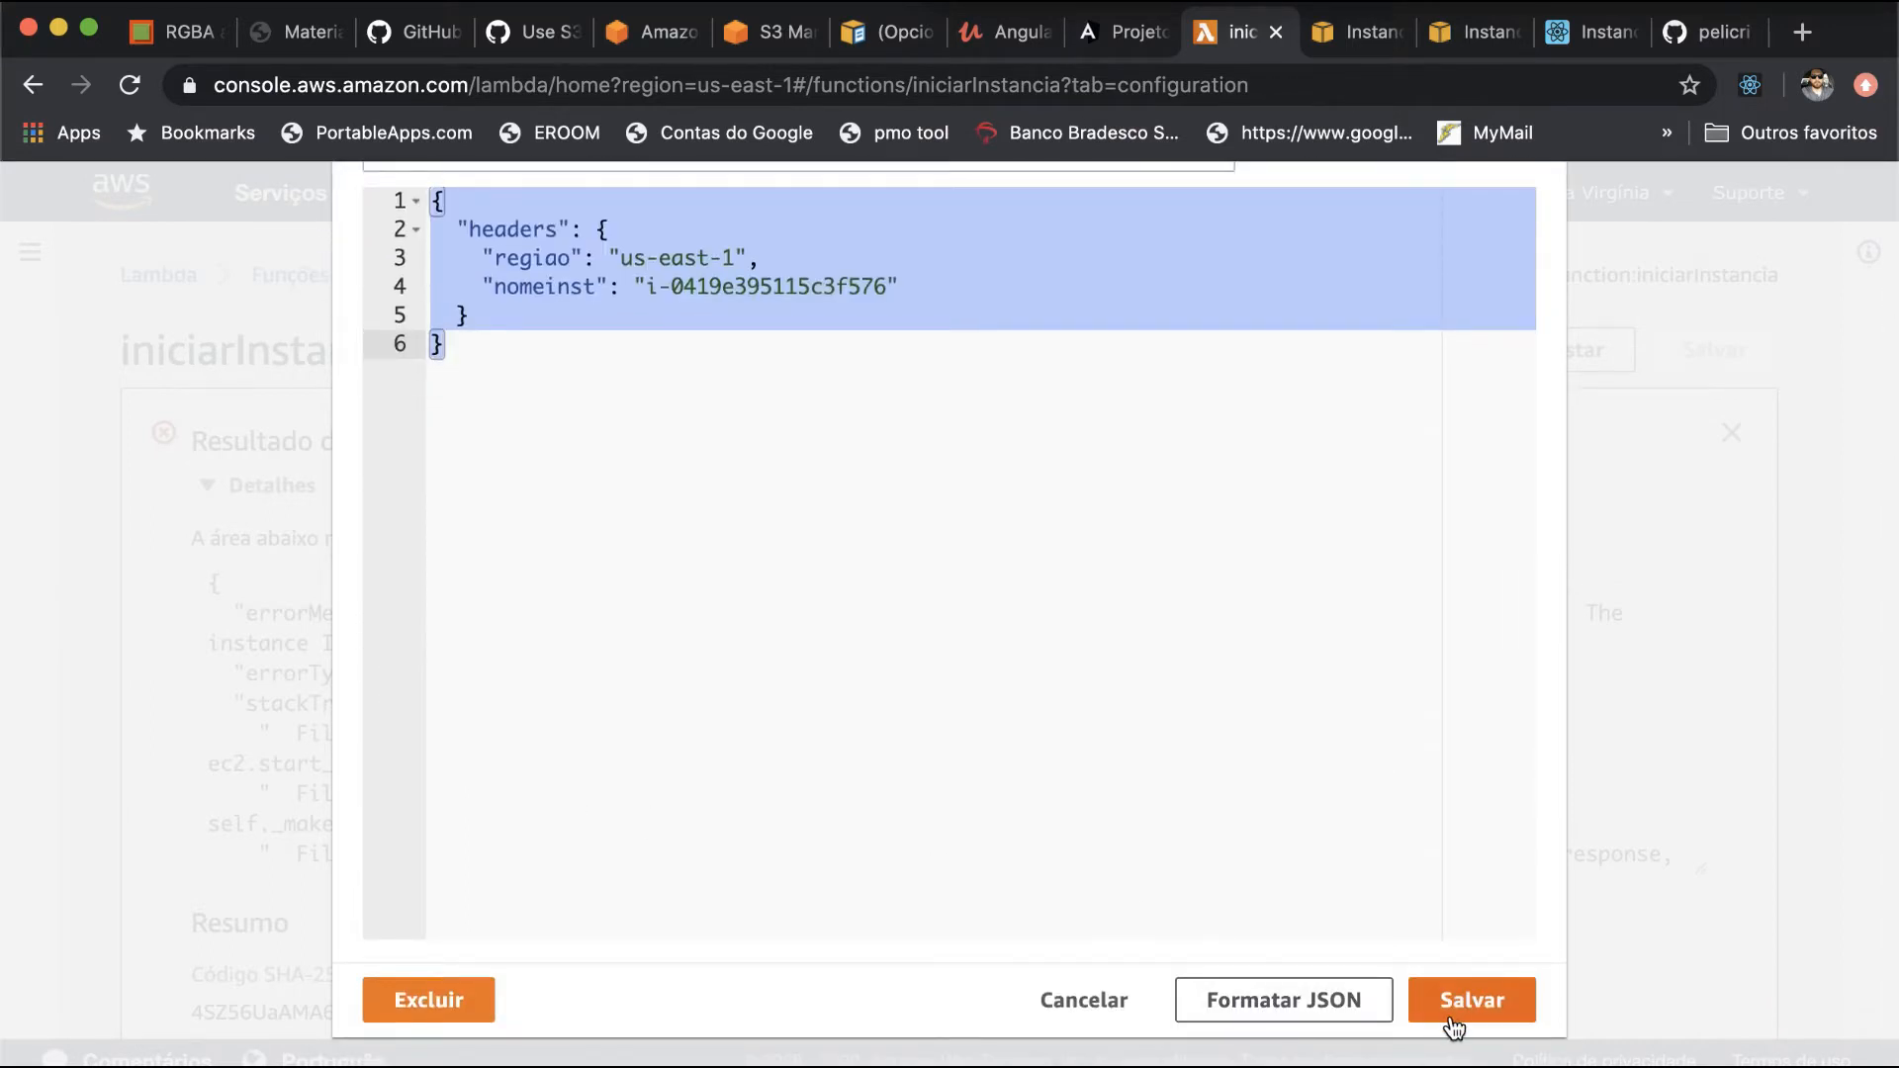
pyautogui.click(1455, 1001)
pyautogui.click(1561, 358)
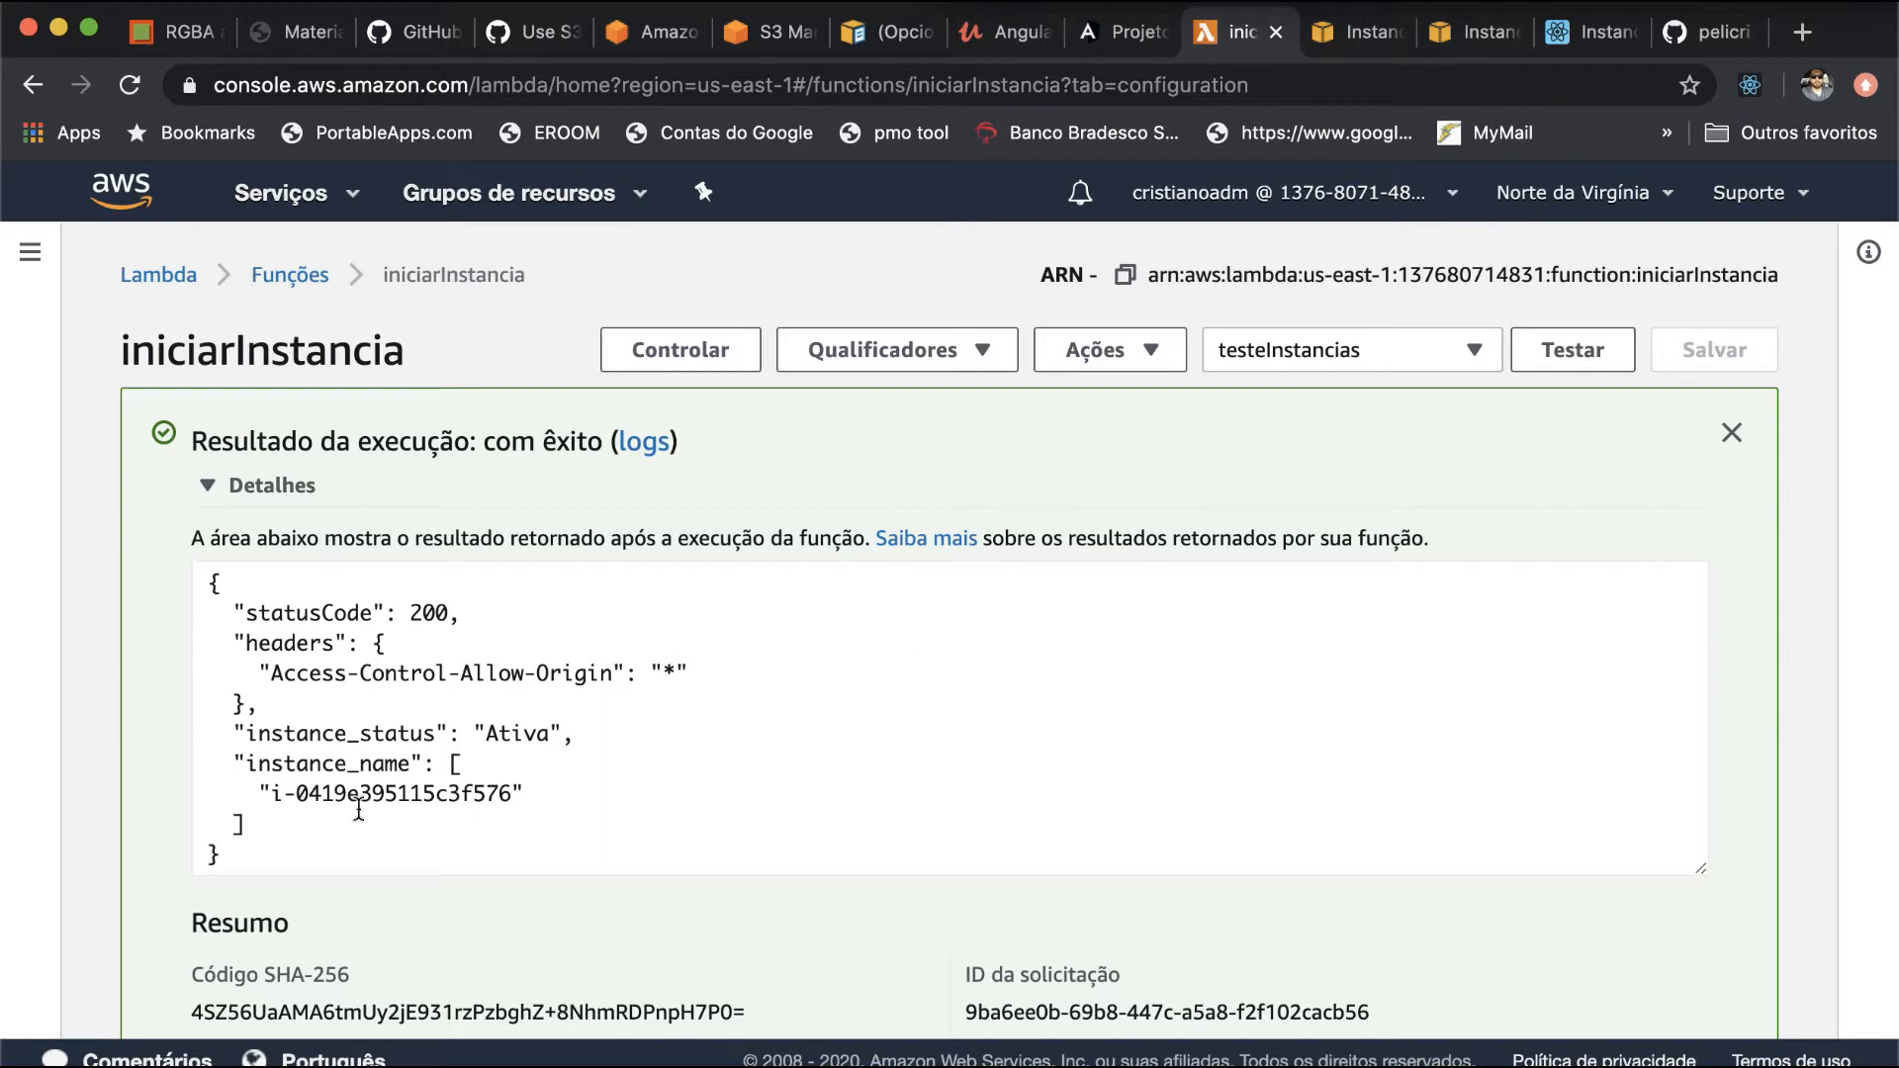
# - Examine the test's returned status code, headers, instance status and instance name, plus the execution summary and log output
pyautogui.moveTo(269, 610); pyautogui.dragTo(410, 600)
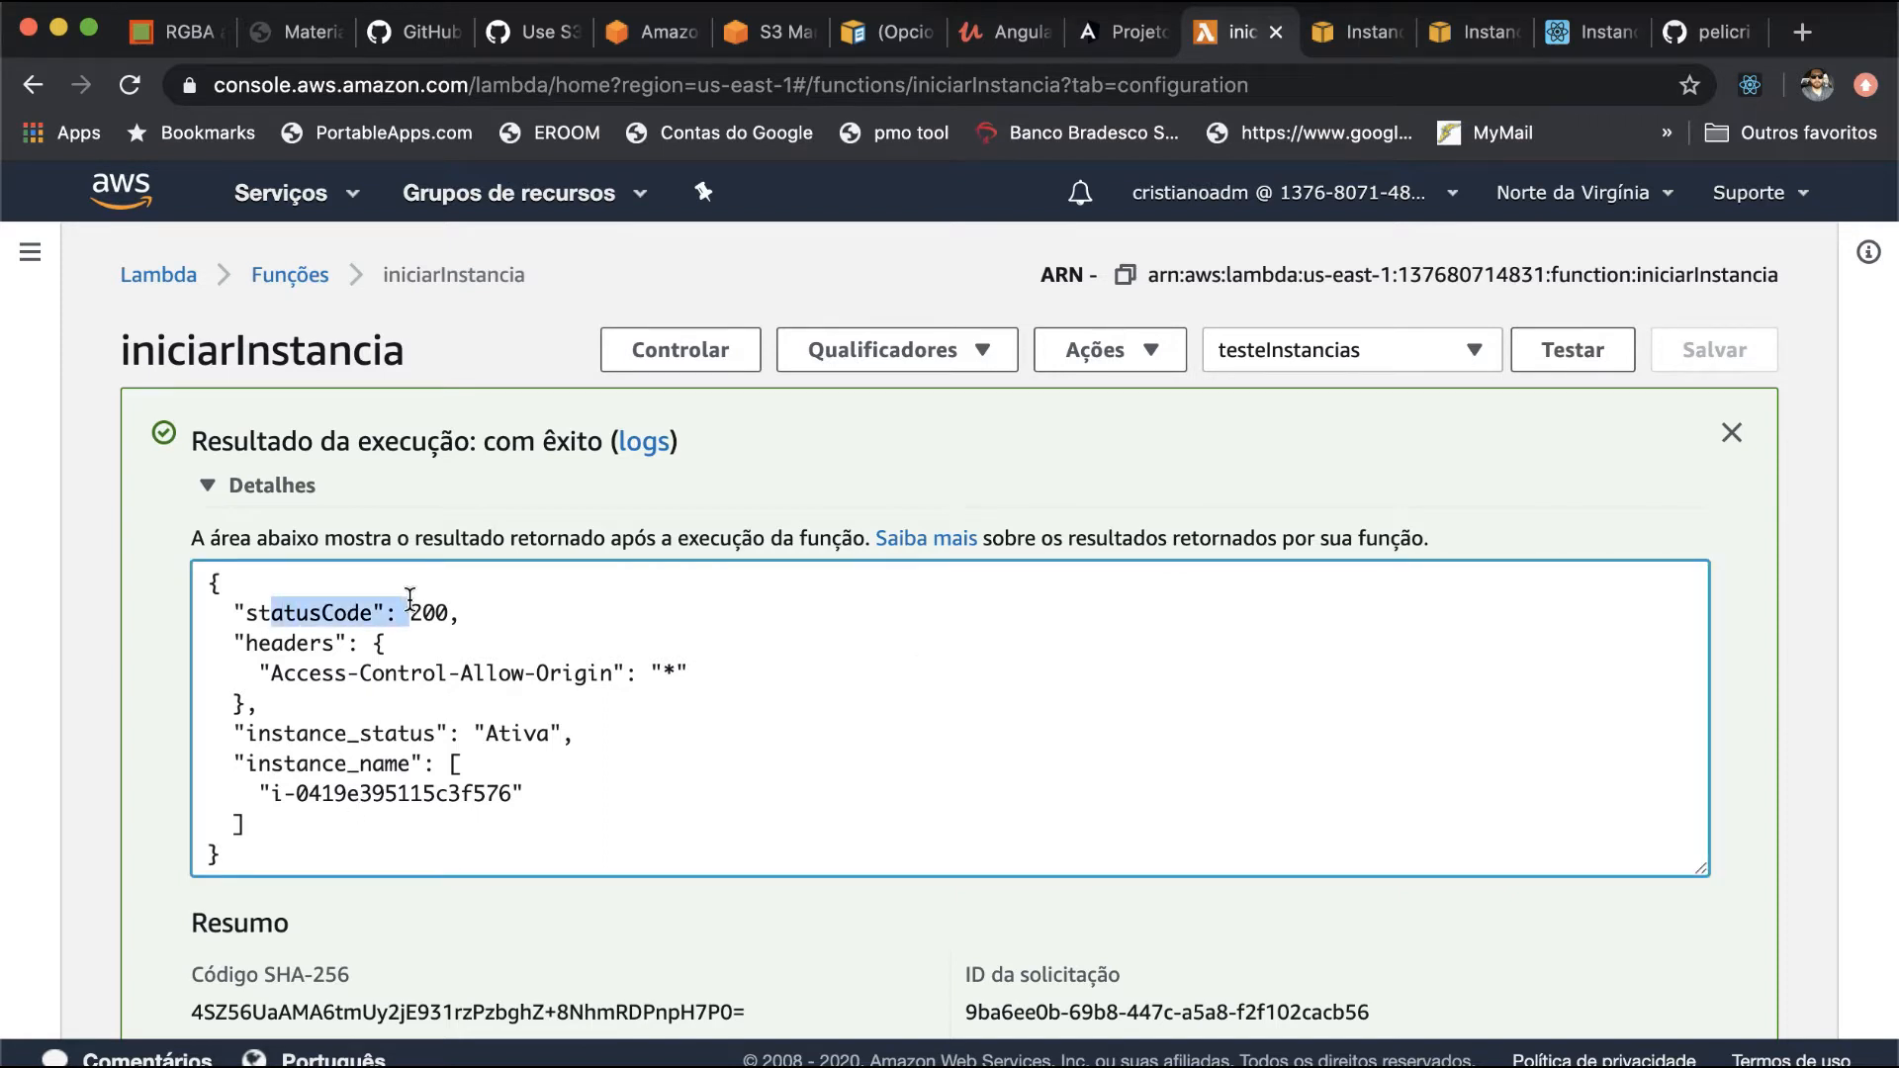
pyautogui.moveTo(245, 643); pyautogui.dragTo(398, 692)
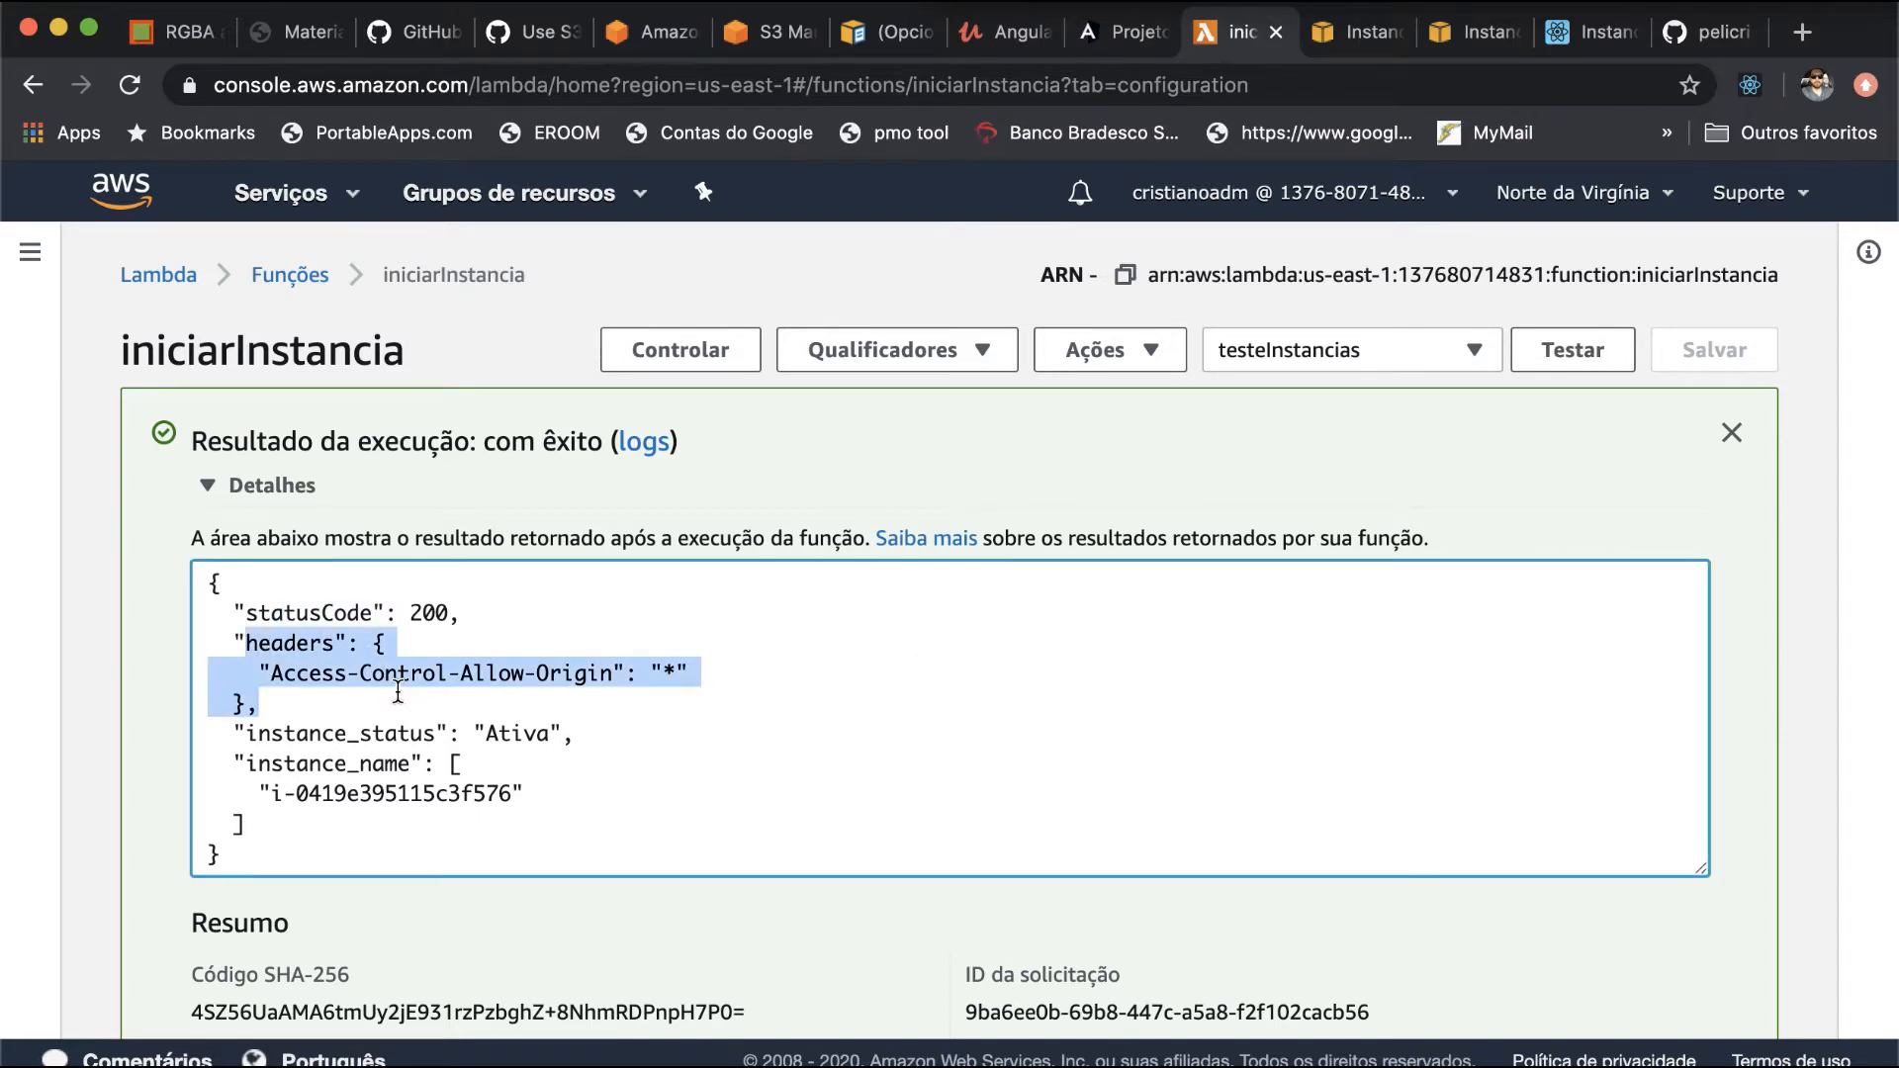
pyautogui.click(256, 714)
pyautogui.moveTo(249, 706); pyautogui.dragTo(493, 799)
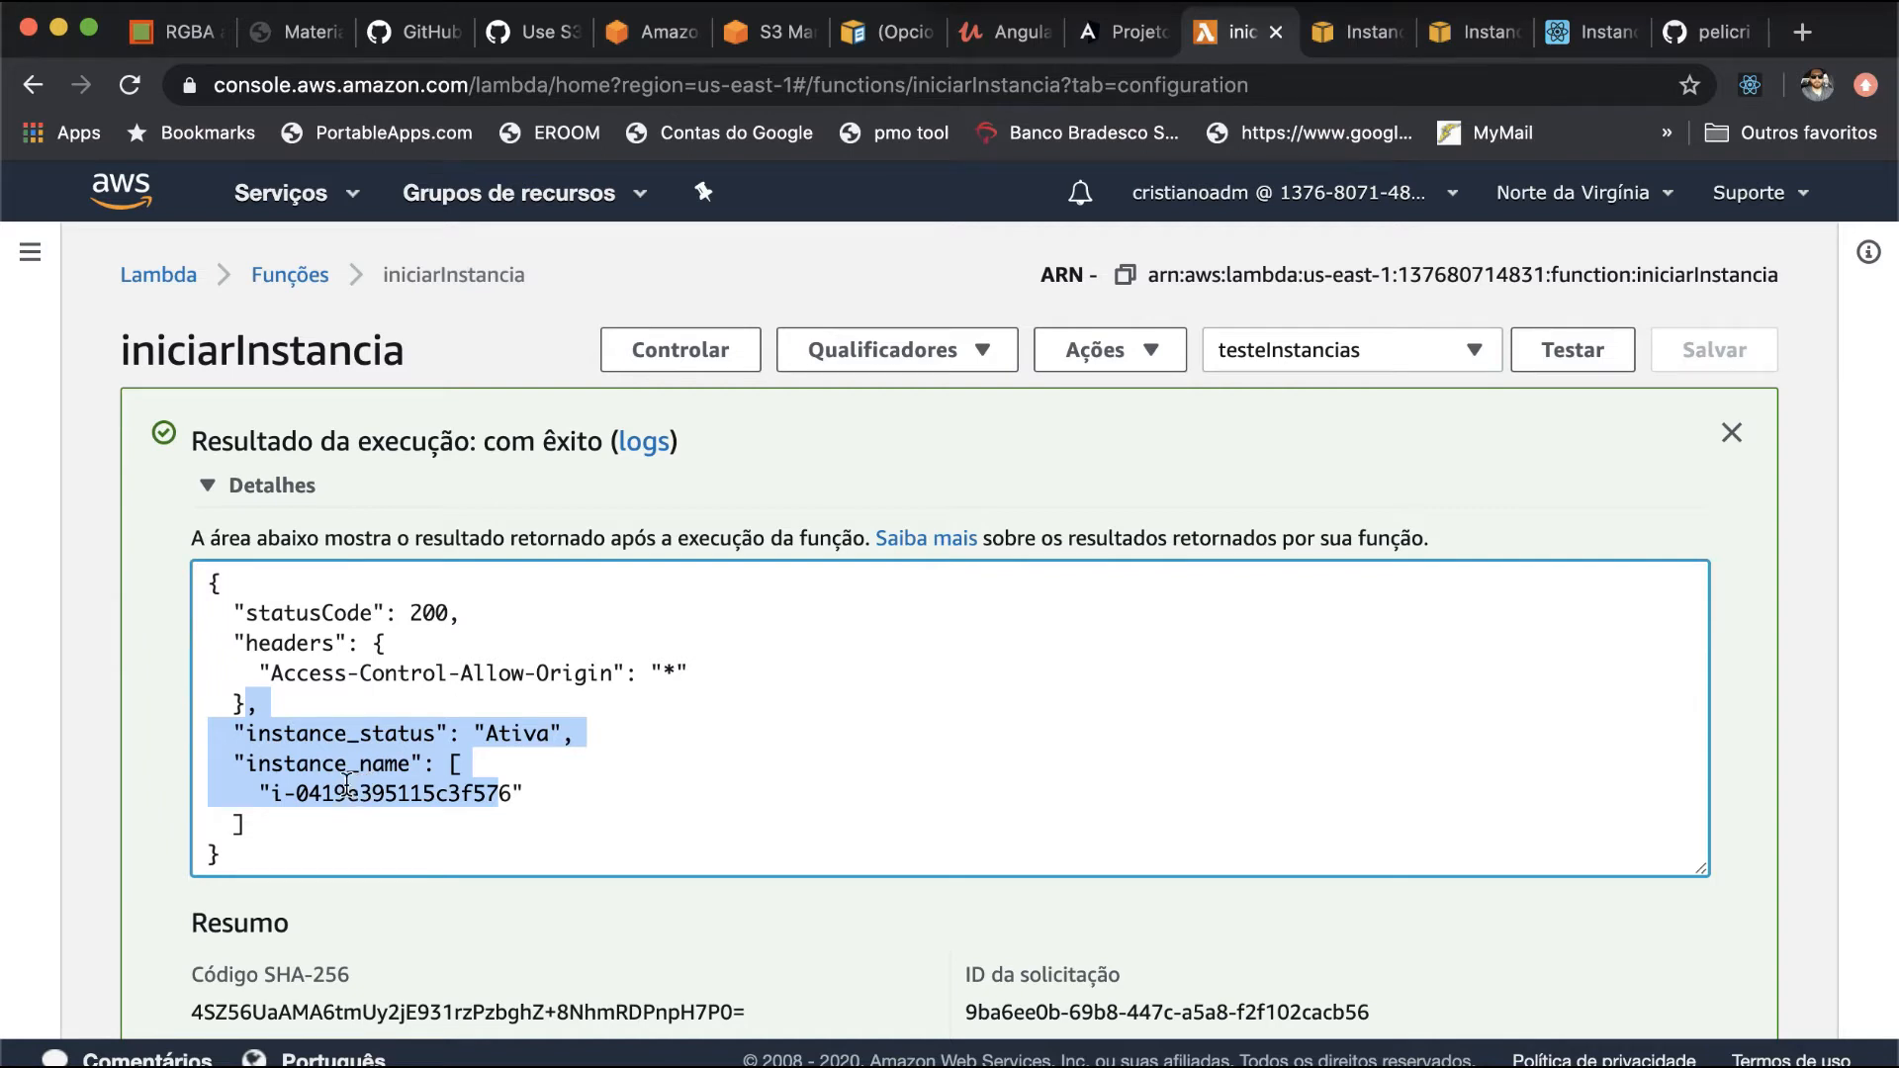
pyautogui.doubleClick(288, 769)
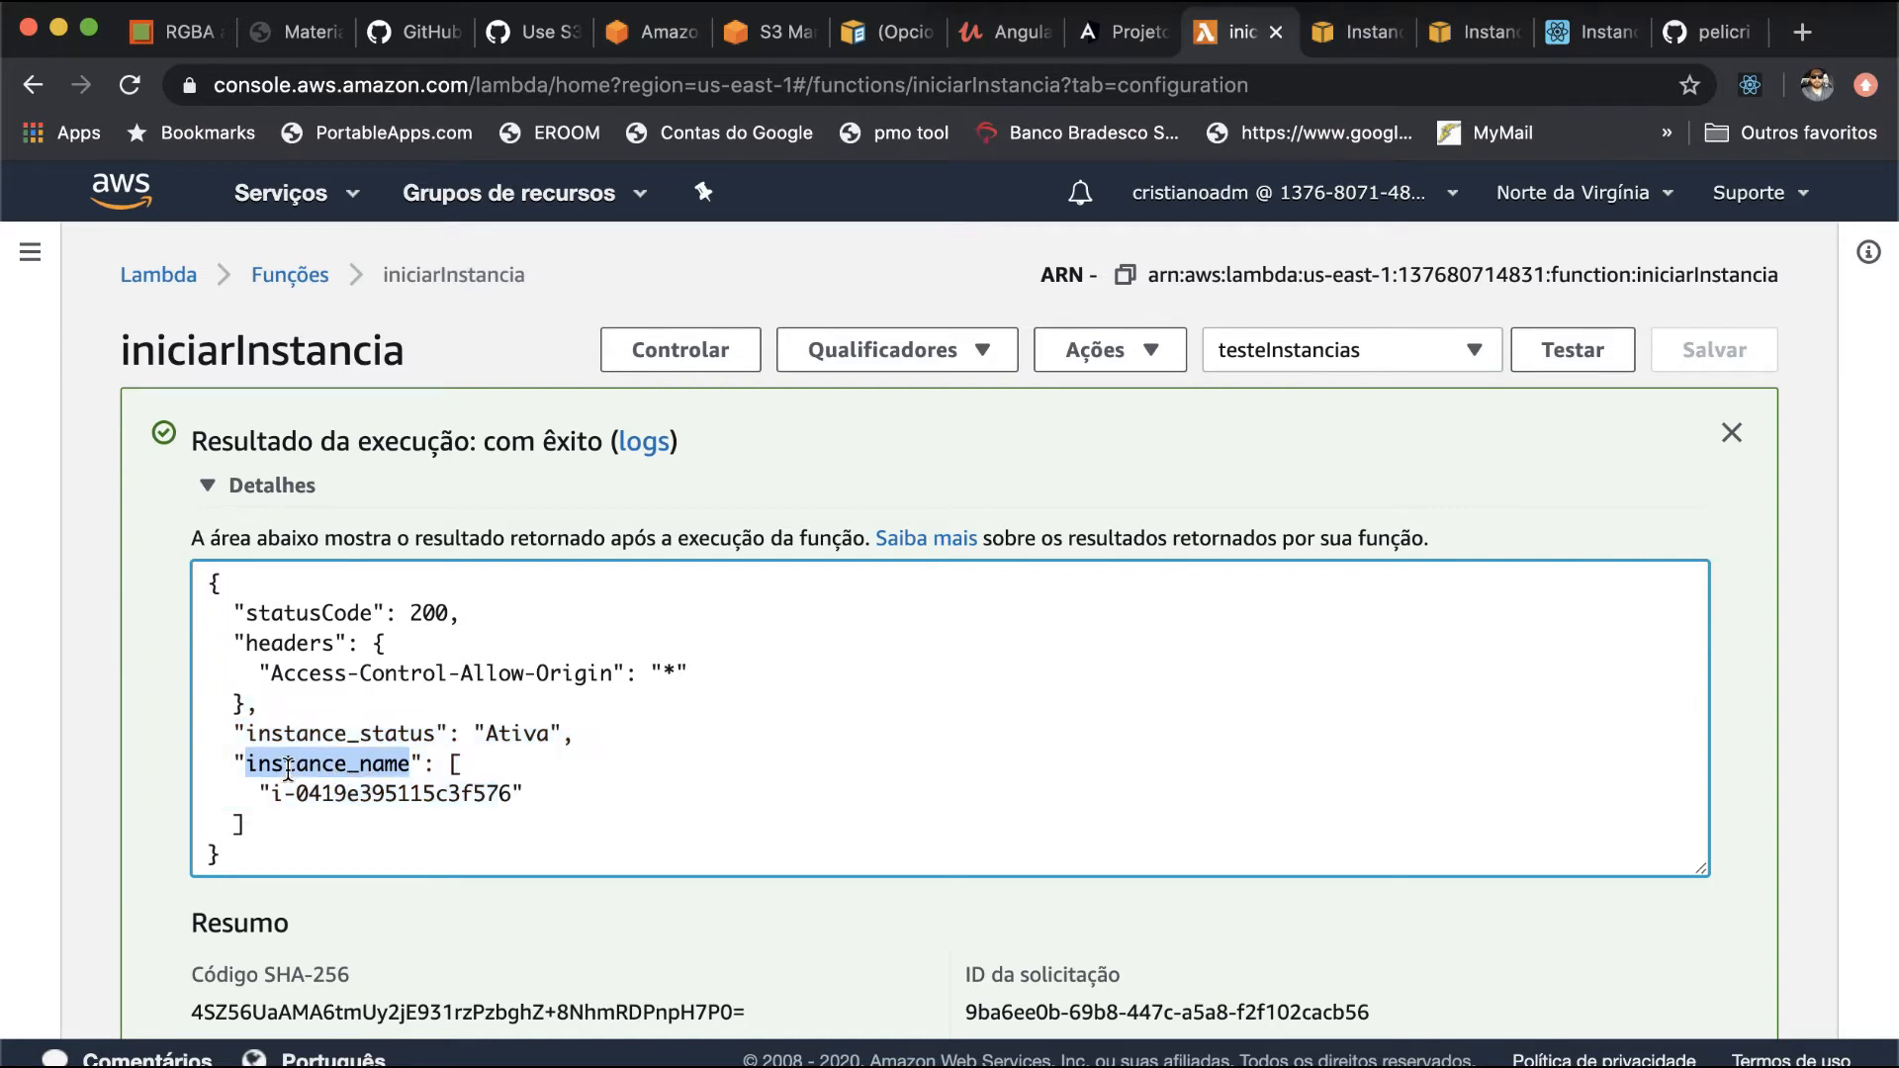
pyautogui.scroll(-2, 288, 769)
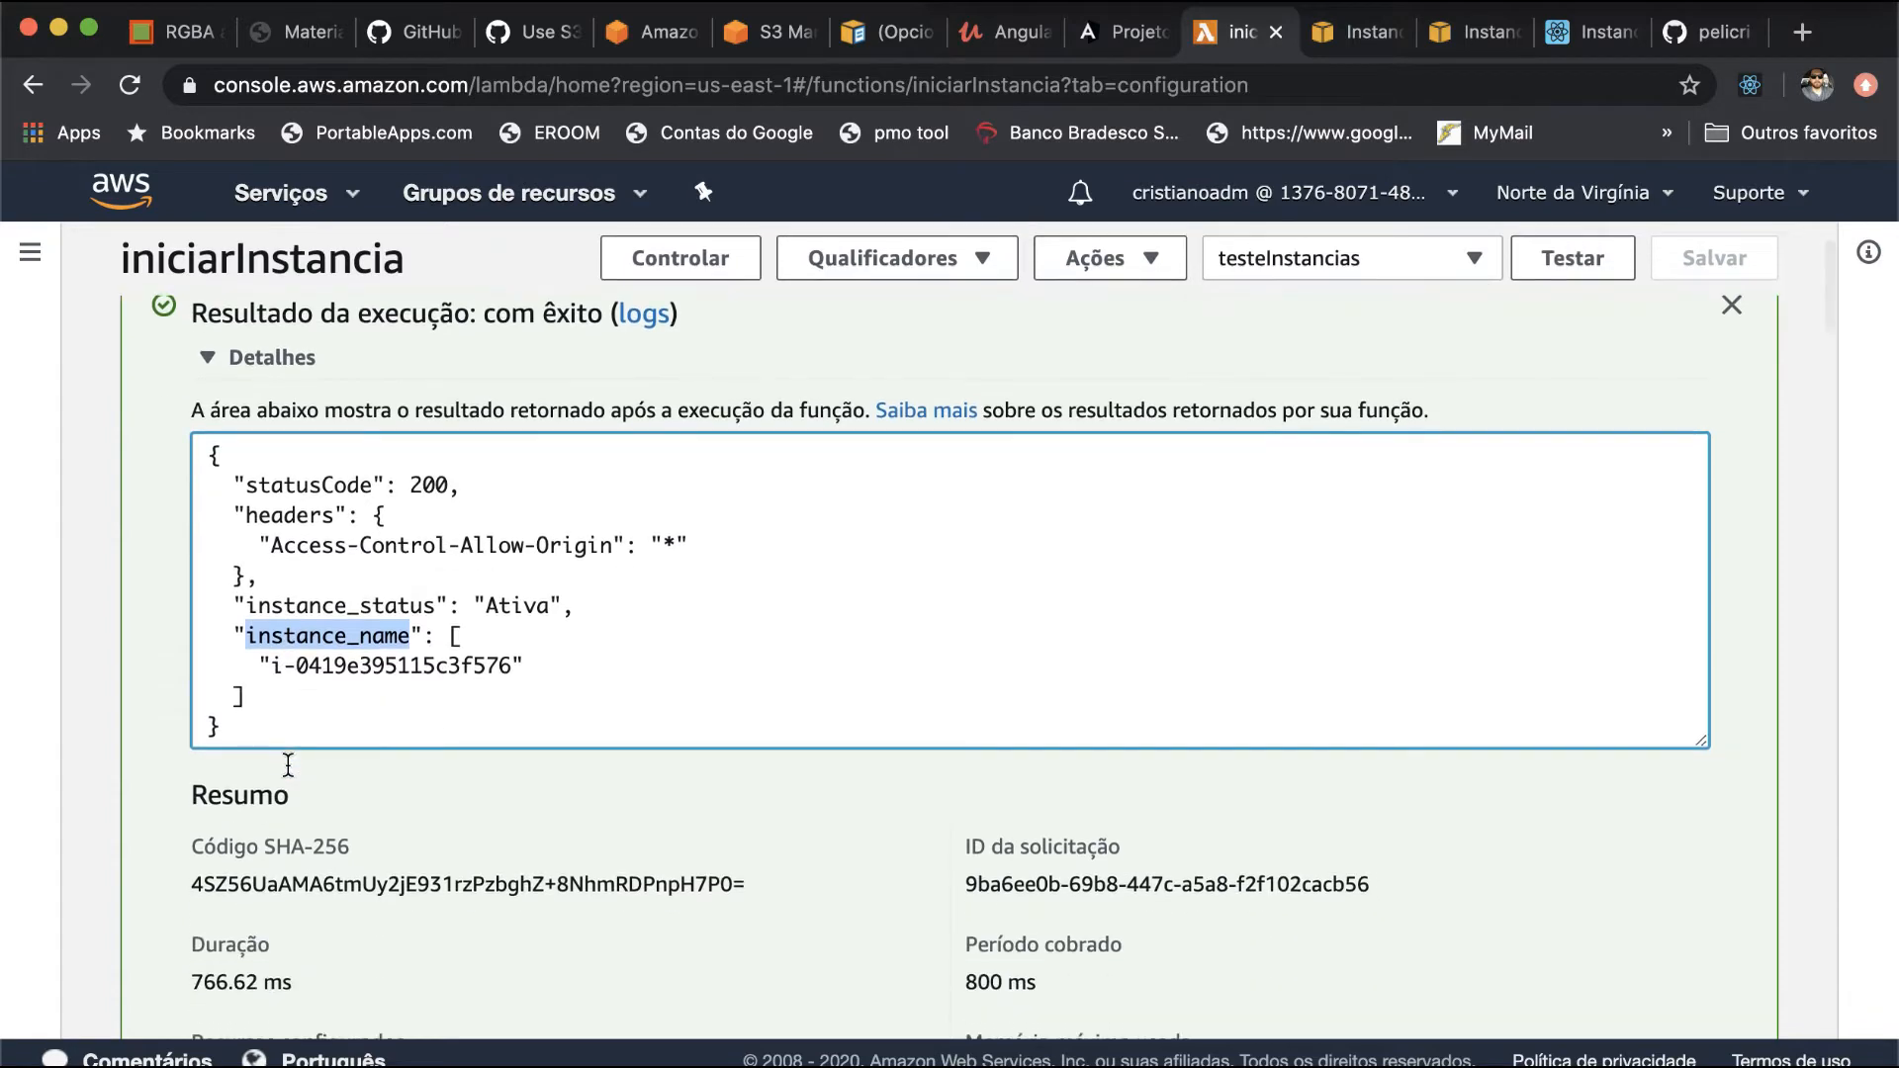
pyautogui.scroll(2, 288, 768)
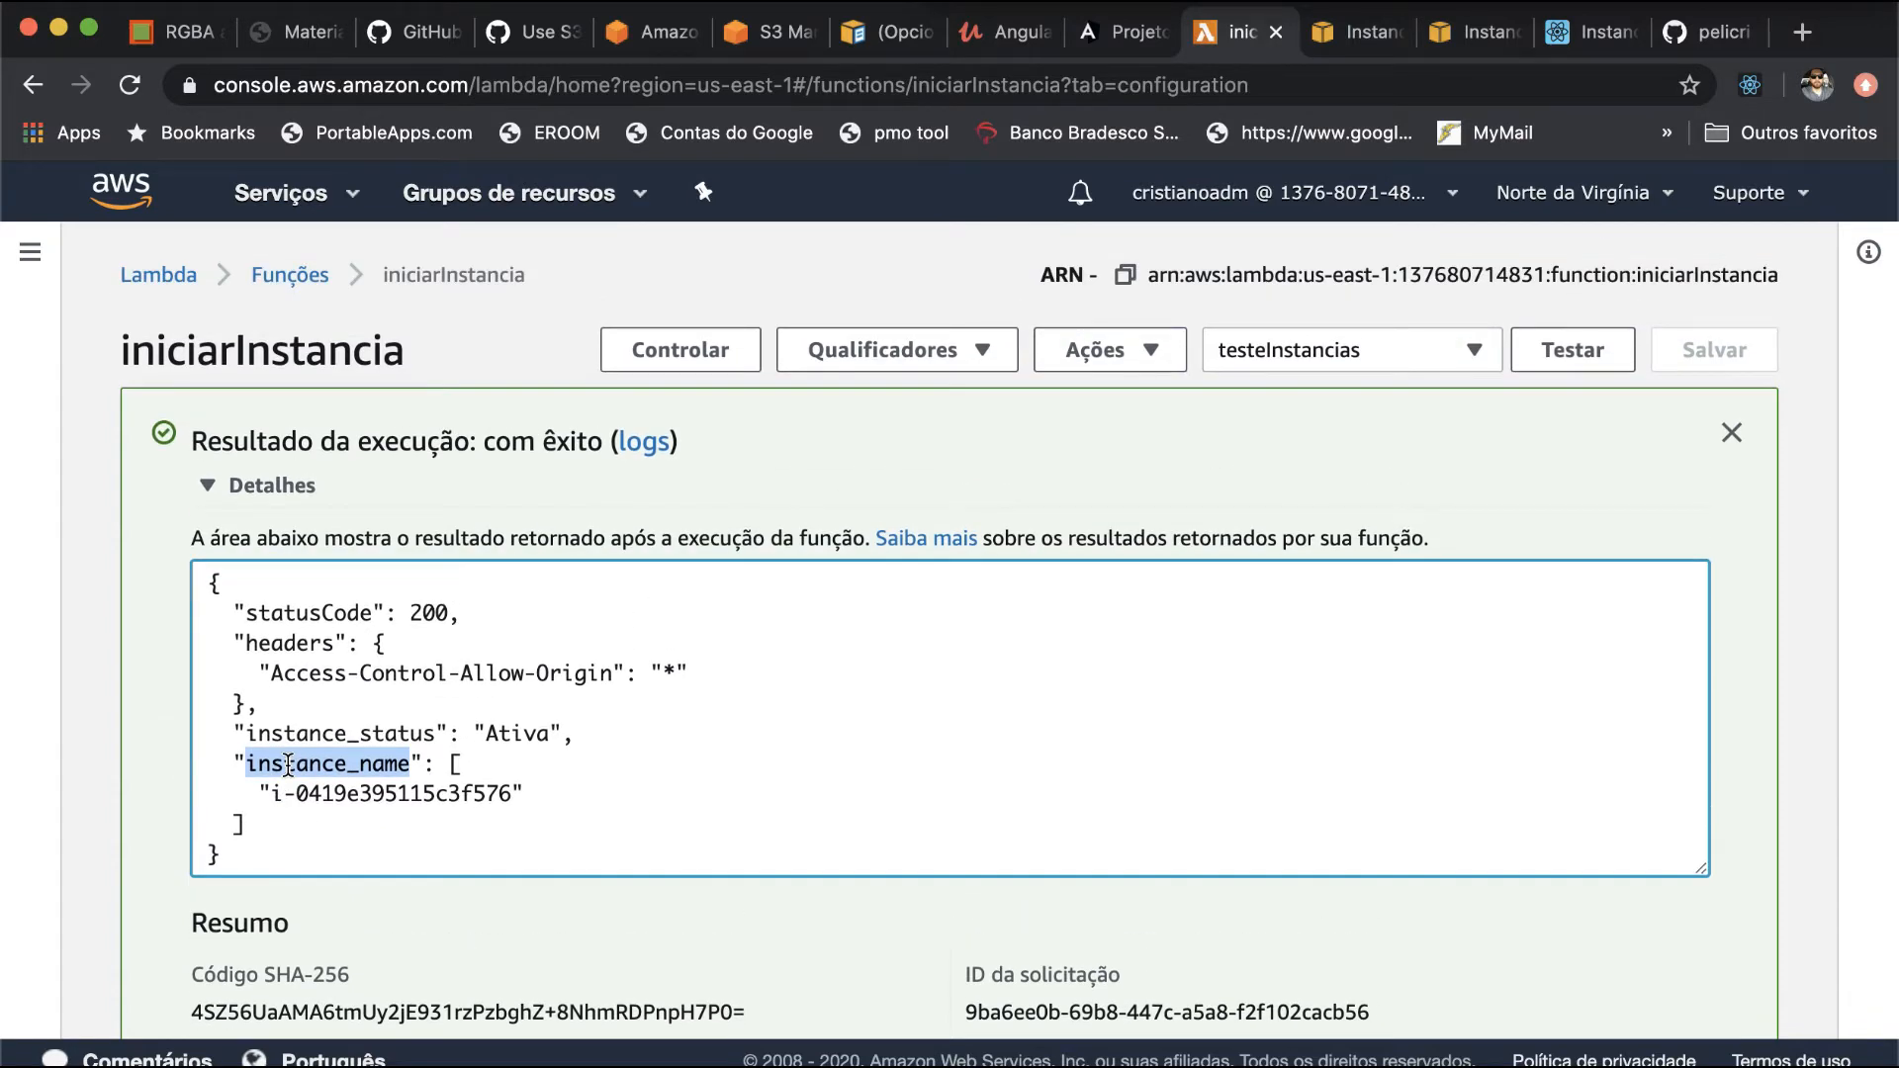
pyautogui.scroll(-3, 655, 922)
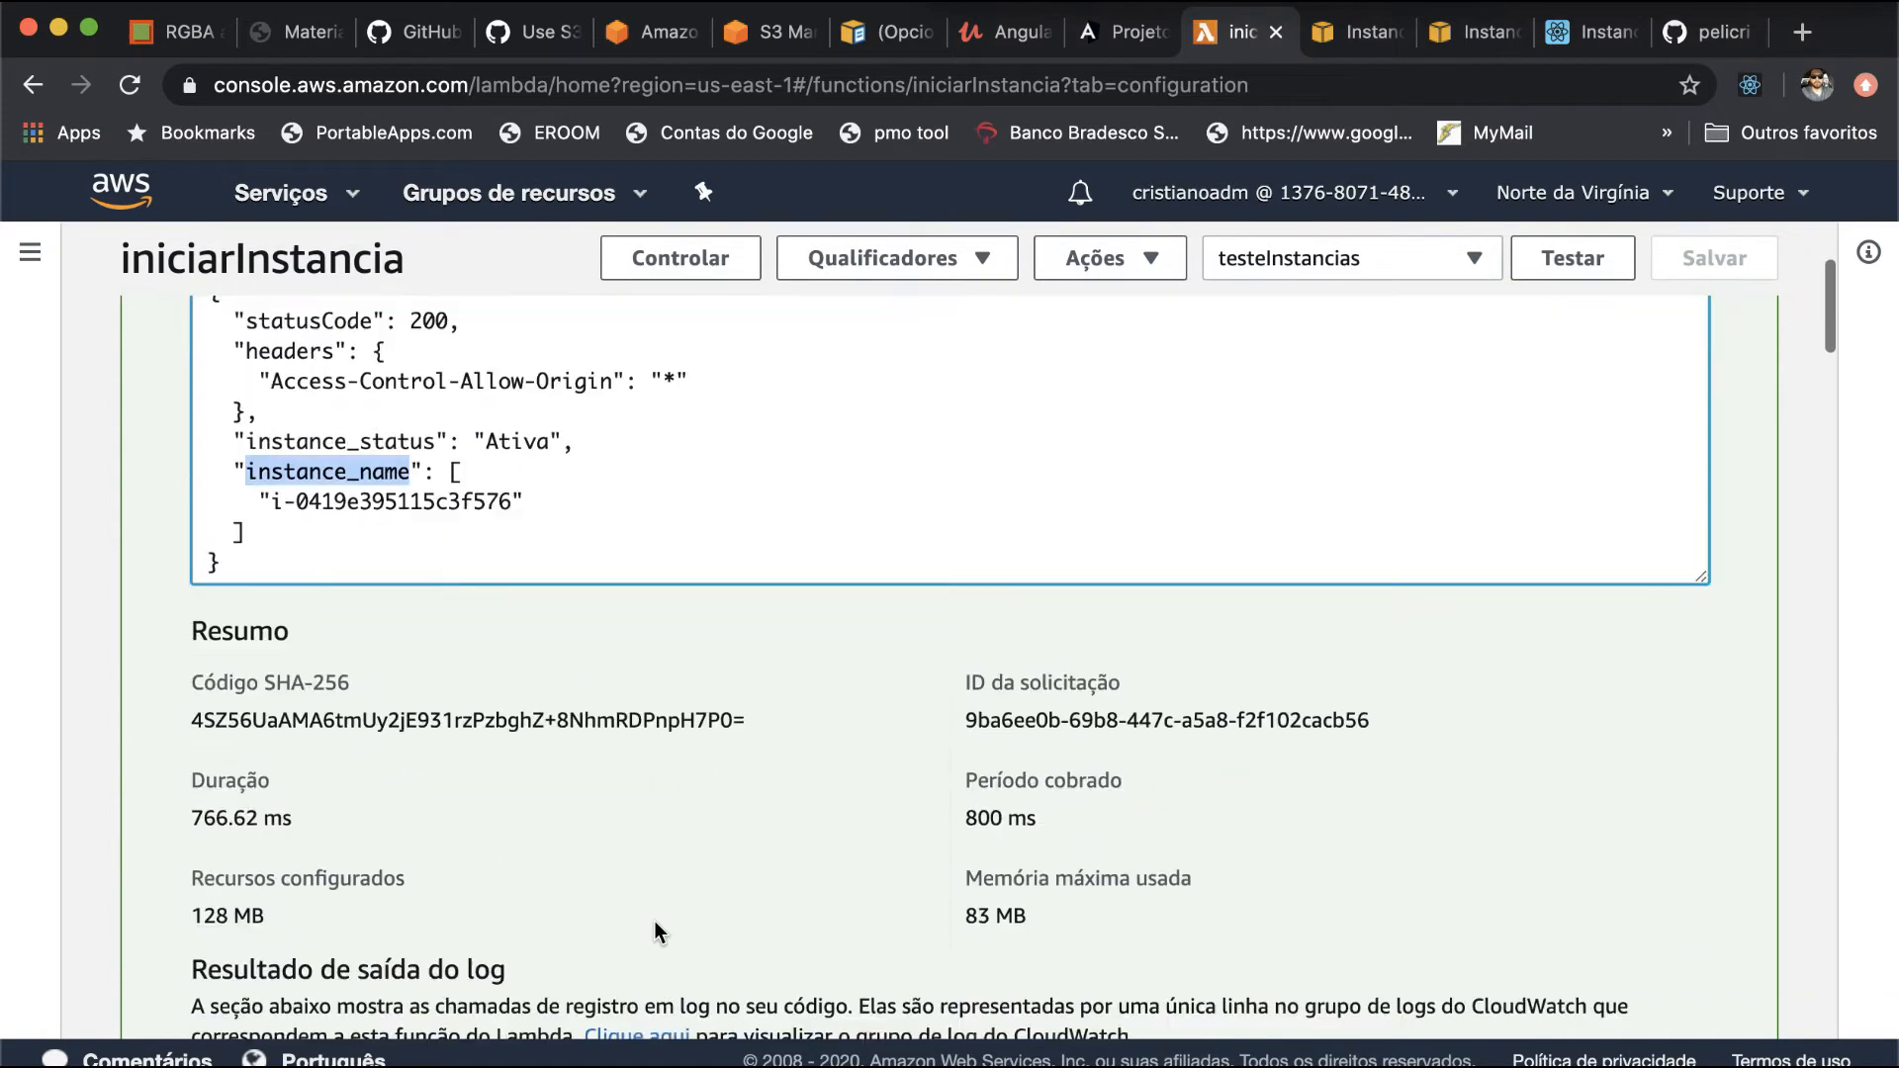
pyautogui.scroll(-5, 655, 922)
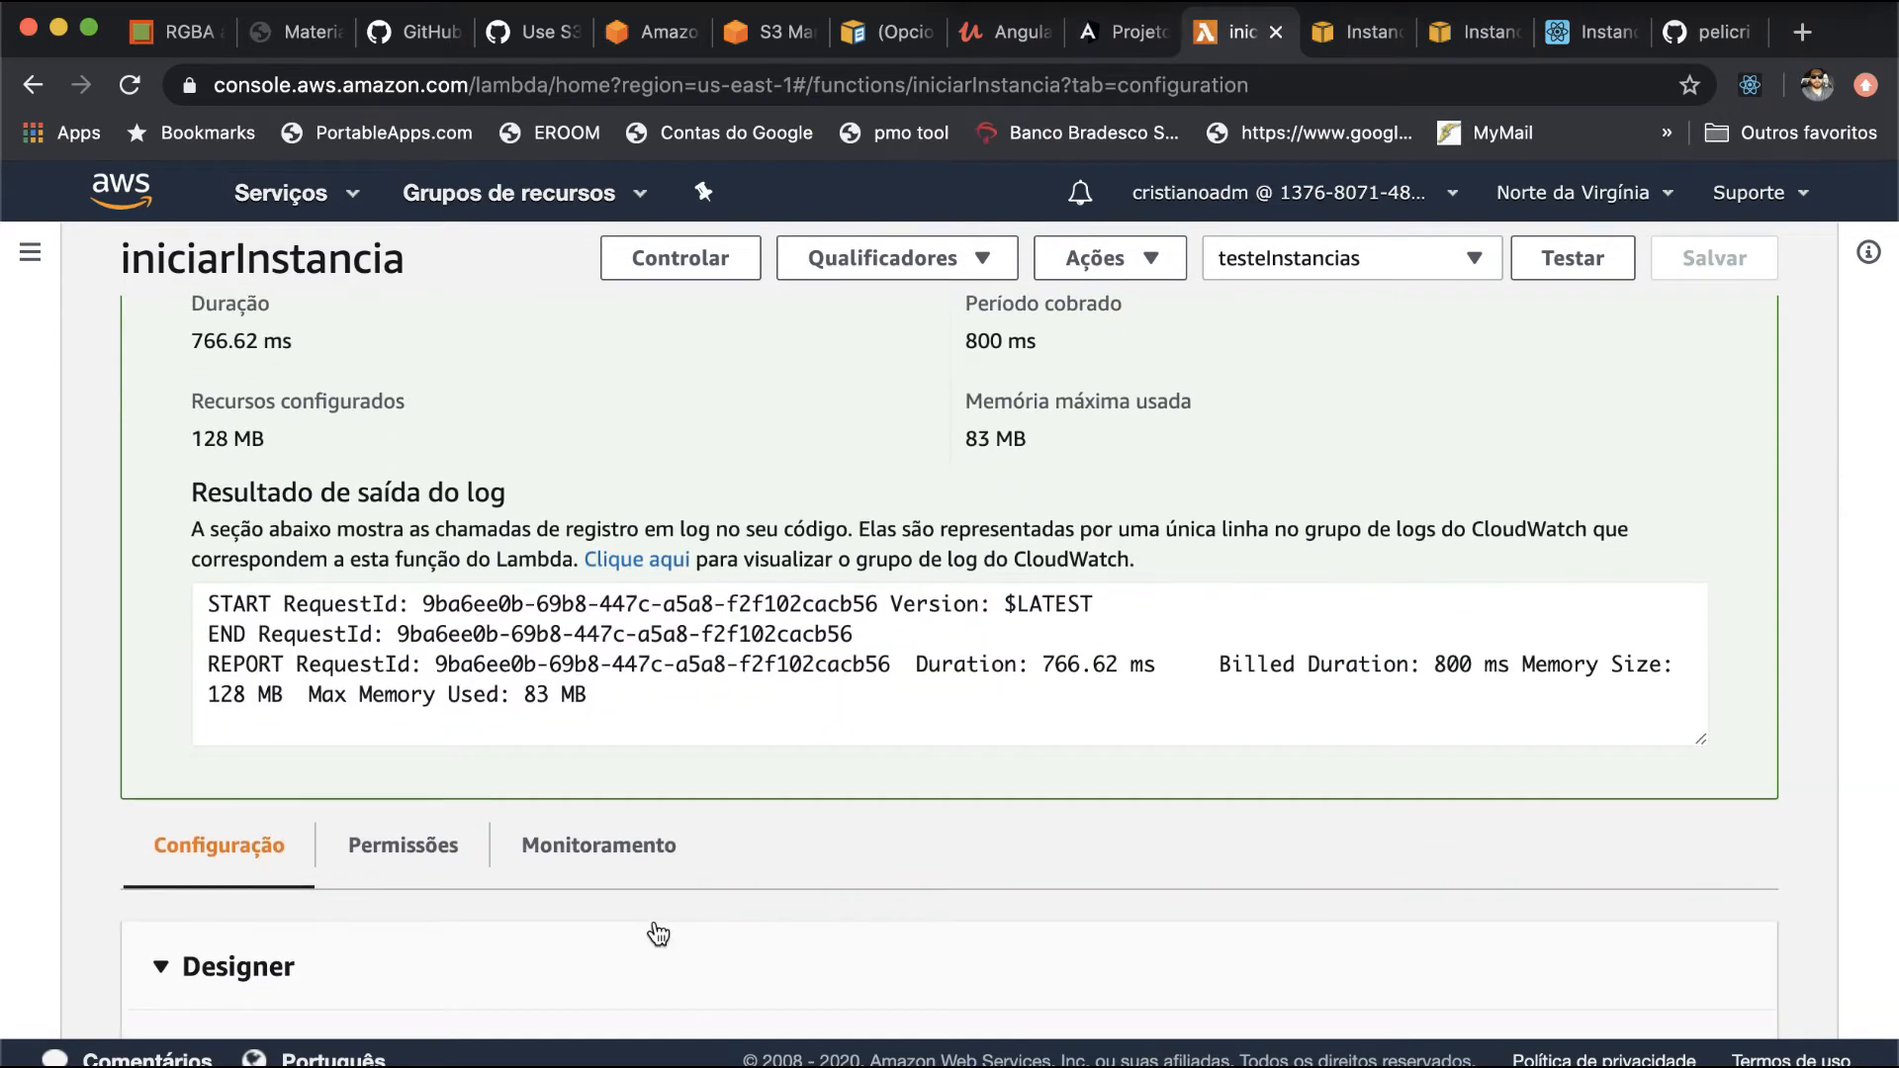
pyautogui.scroll(-4, 658, 935)
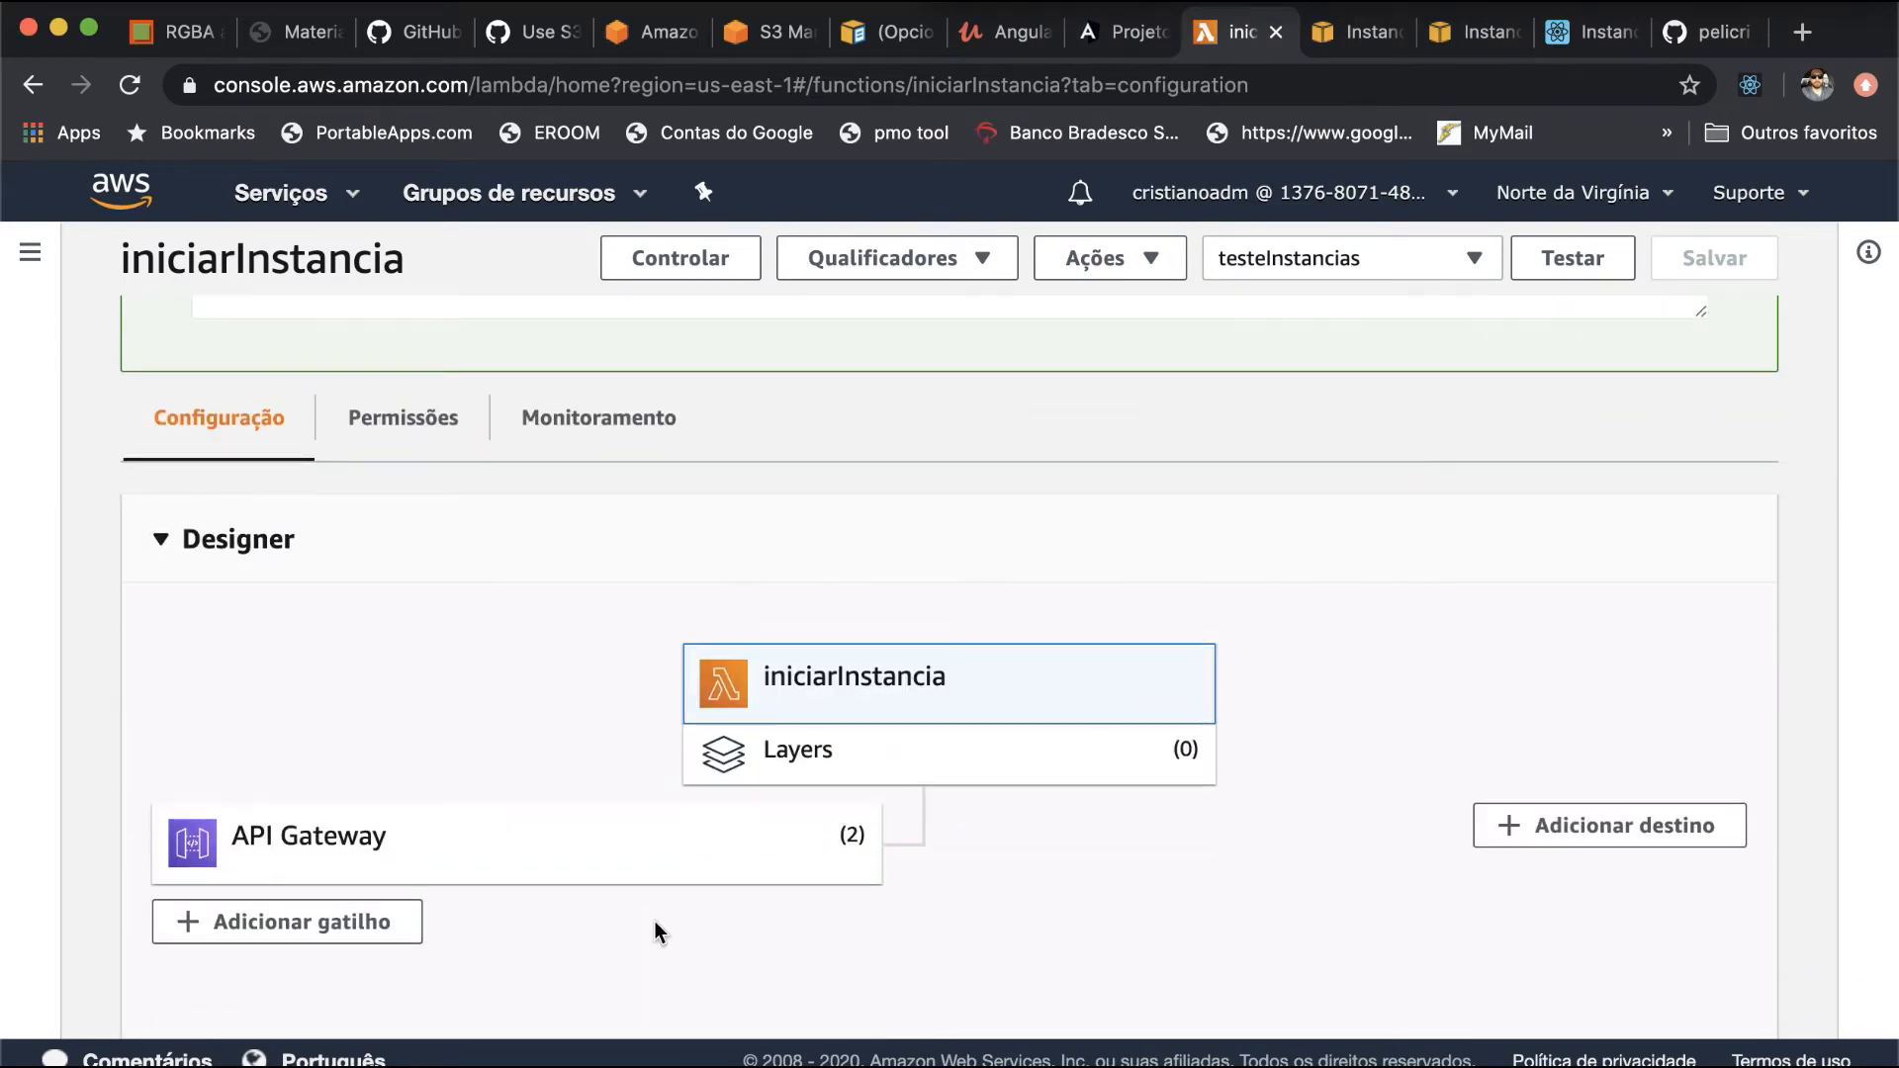
pyautogui.click(1801, 2)
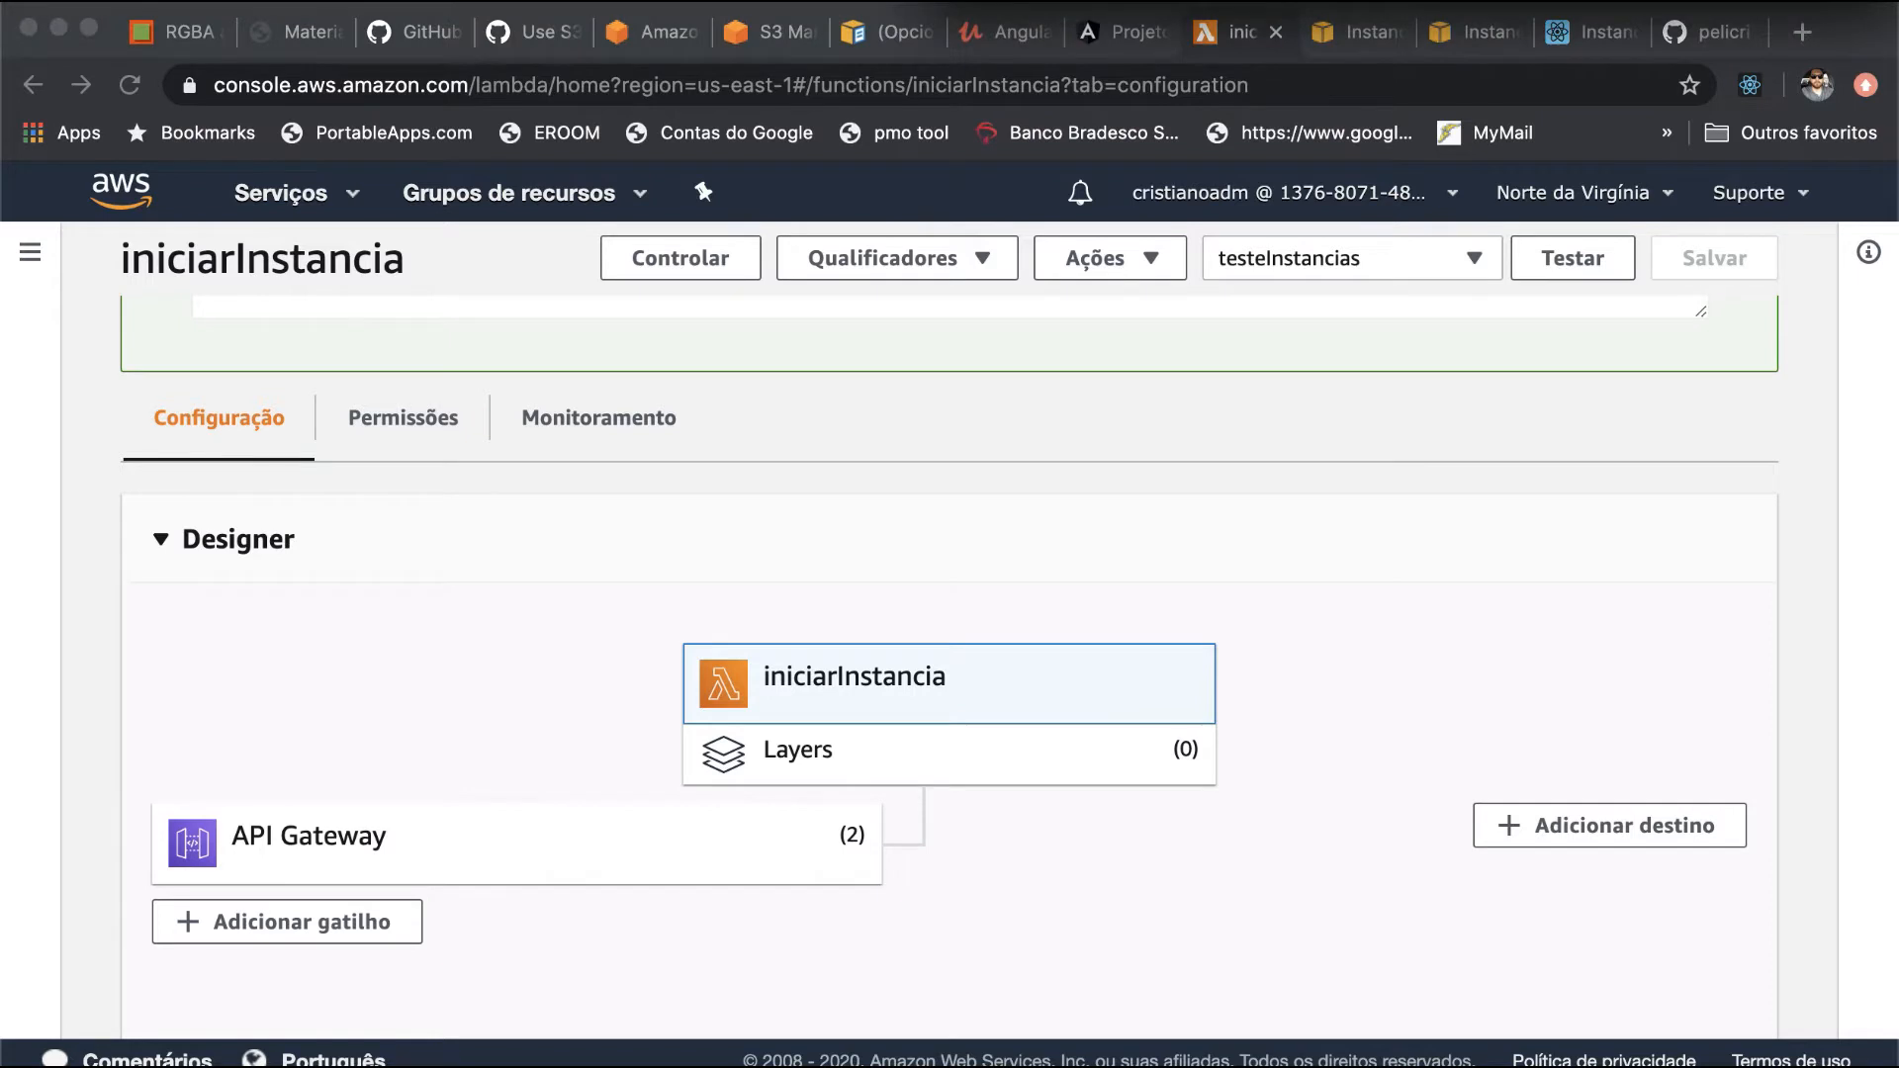
# - Review the lambda_function code from the instance and regiao variables through the boto3 client and start_instances call to the returned resp
pyautogui.scroll(-6, 1583, 437)
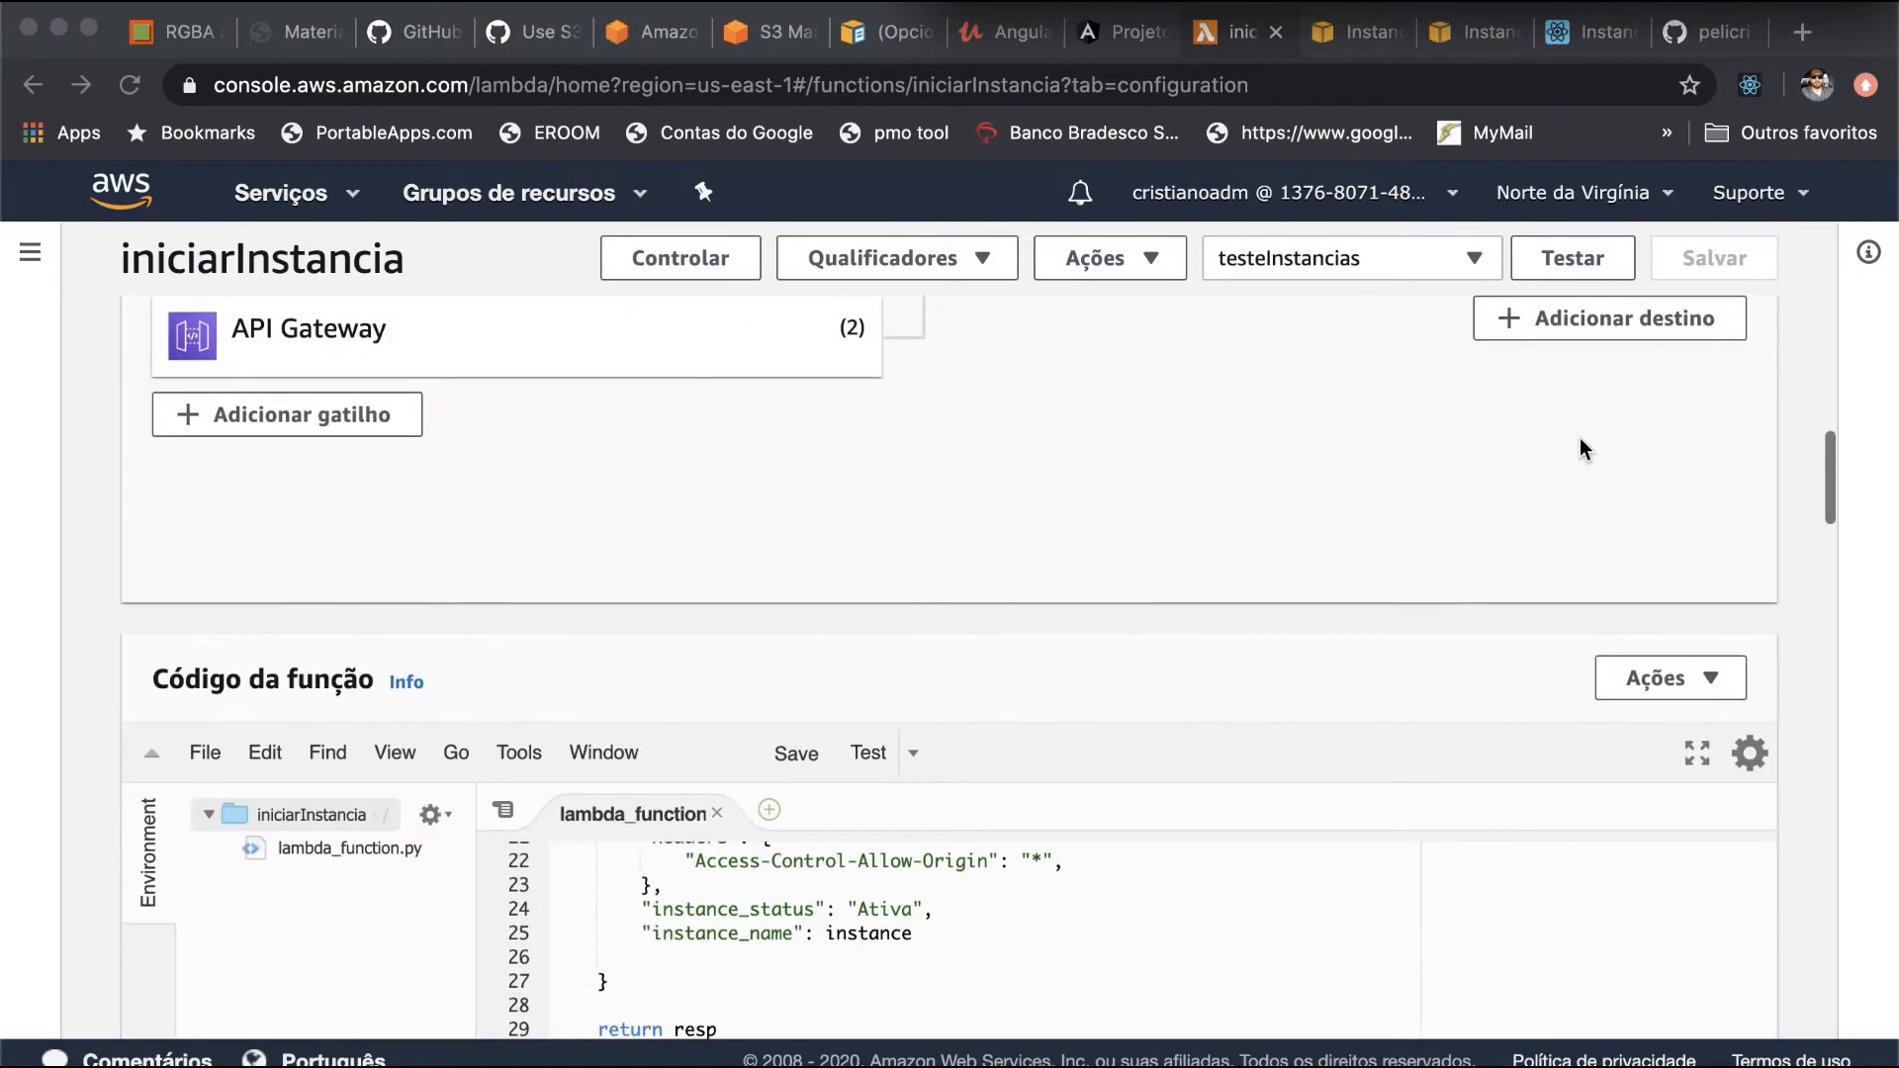
pyautogui.scroll(3, 1318, 763)
pyautogui.scroll(2, 1319, 756)
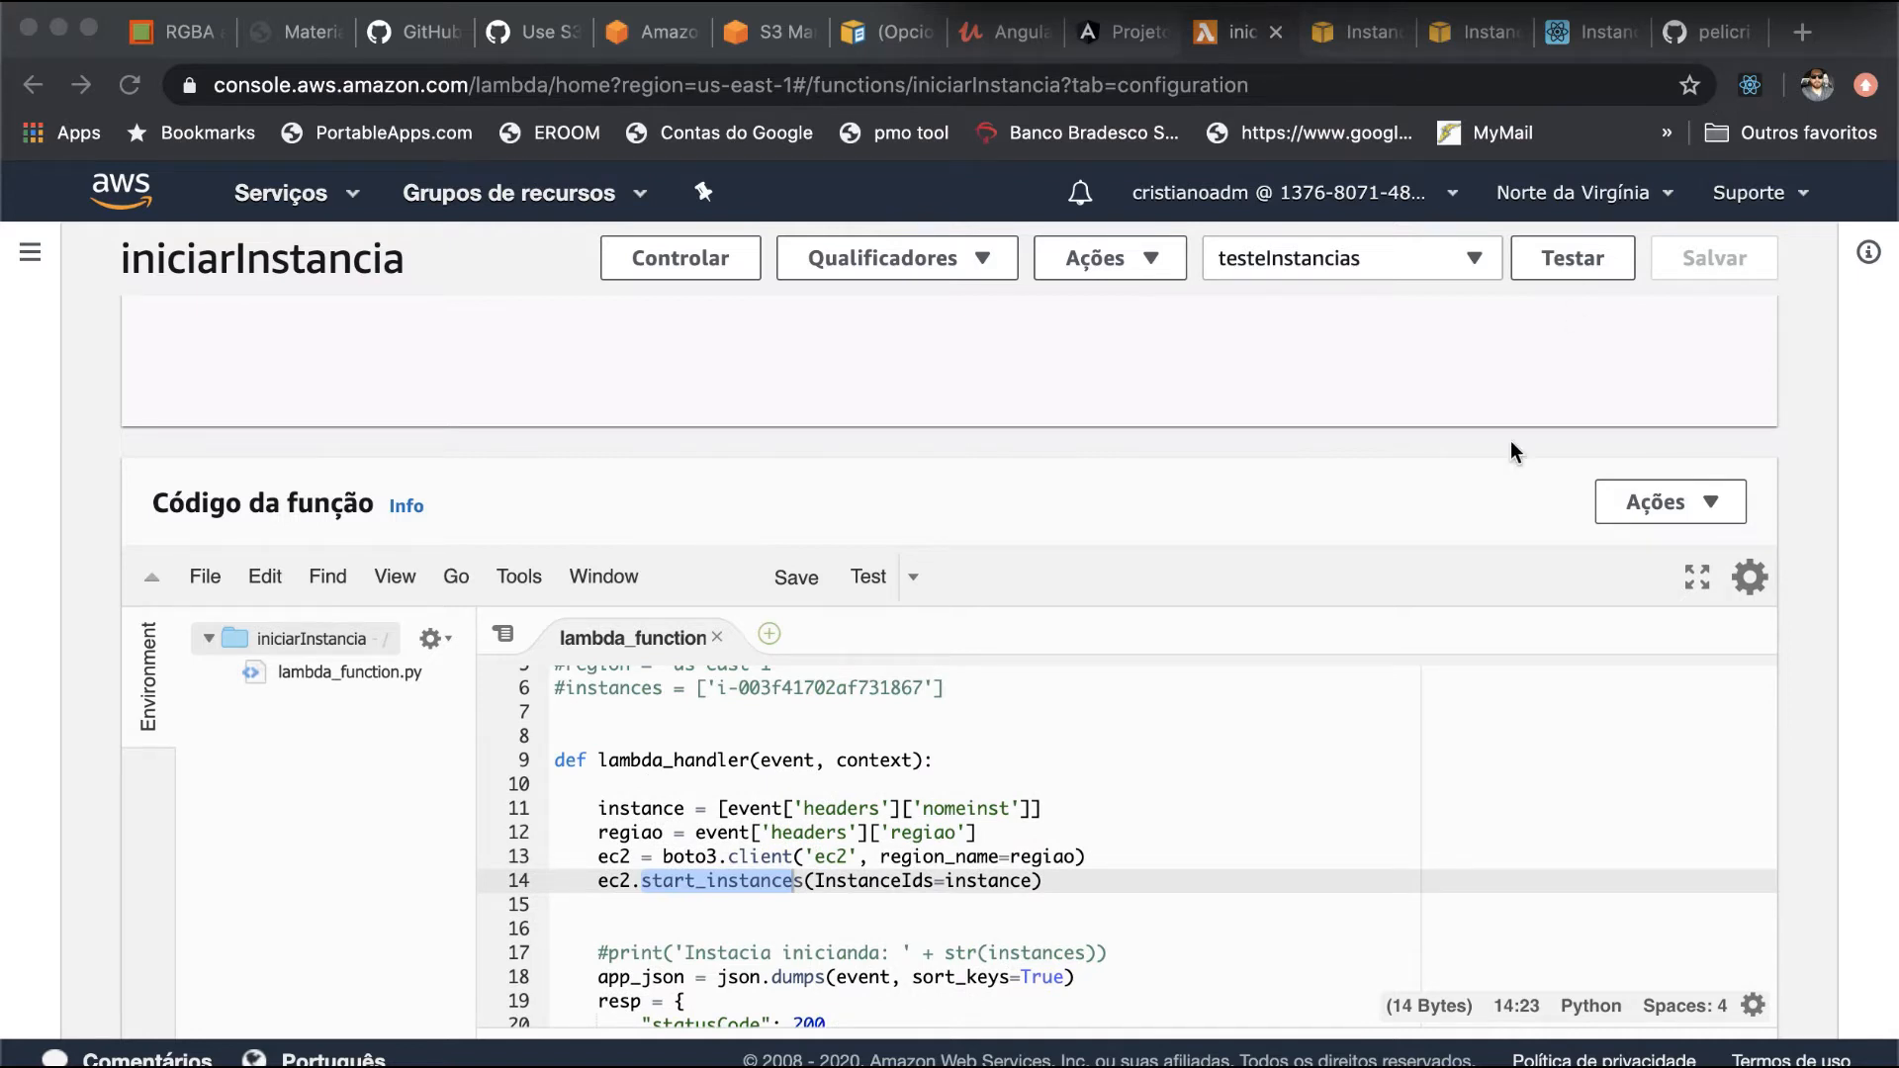
pyautogui.scroll(-2, 1214, 864)
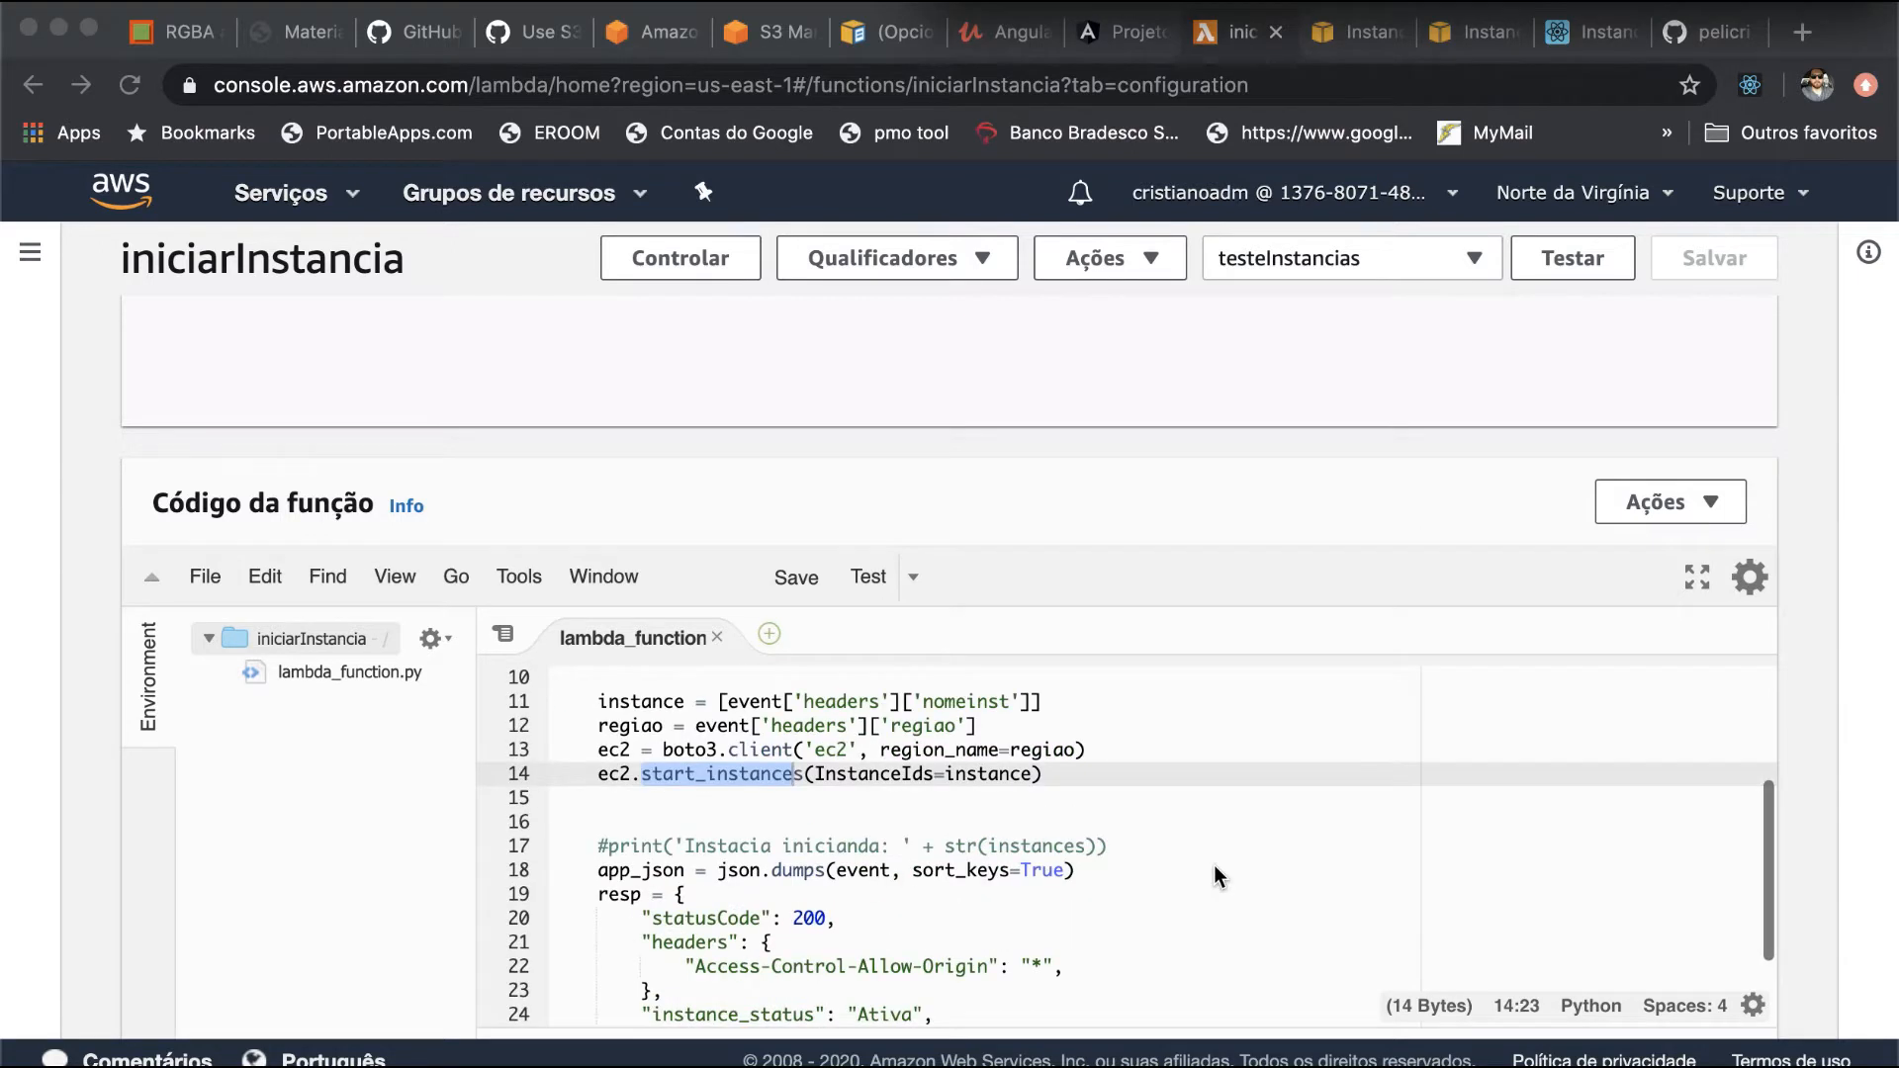
pyautogui.scroll(1, 1213, 865)
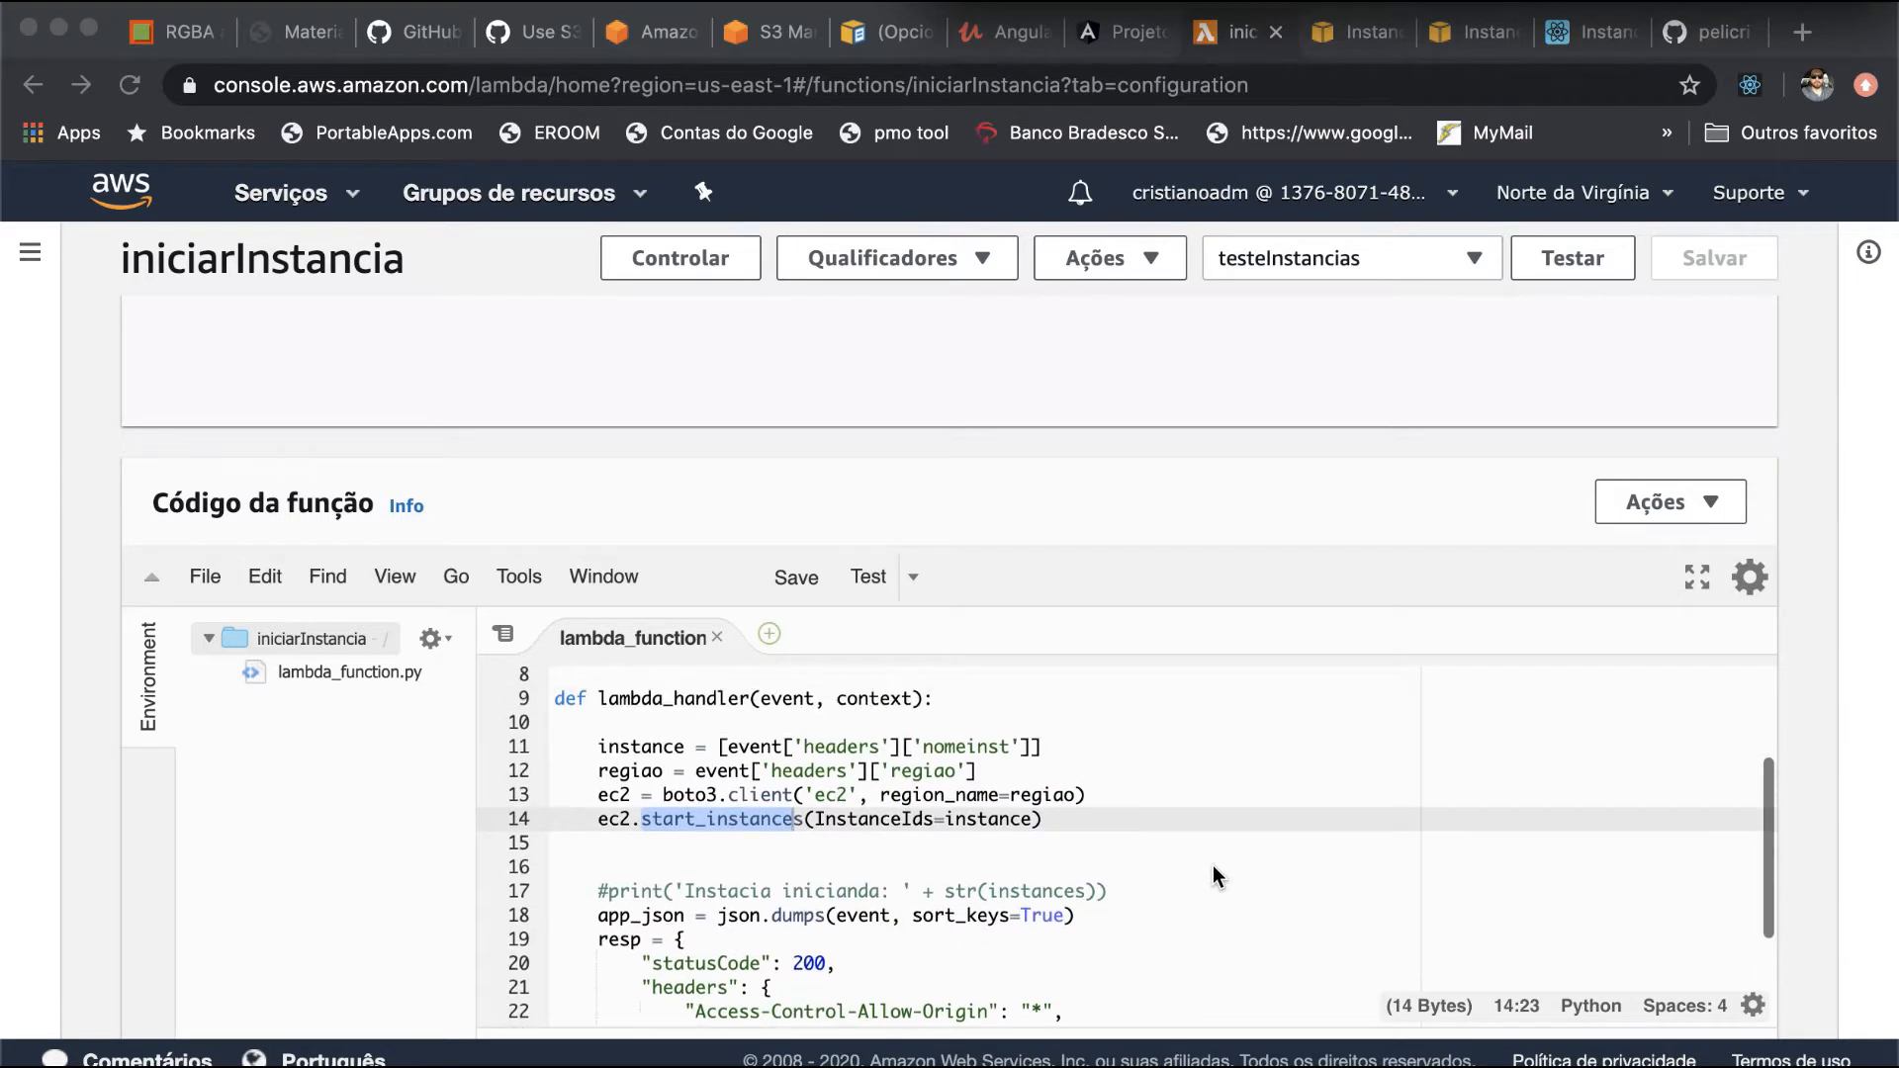
pyautogui.doubleClick(659, 748)
pyautogui.doubleClick(645, 773)
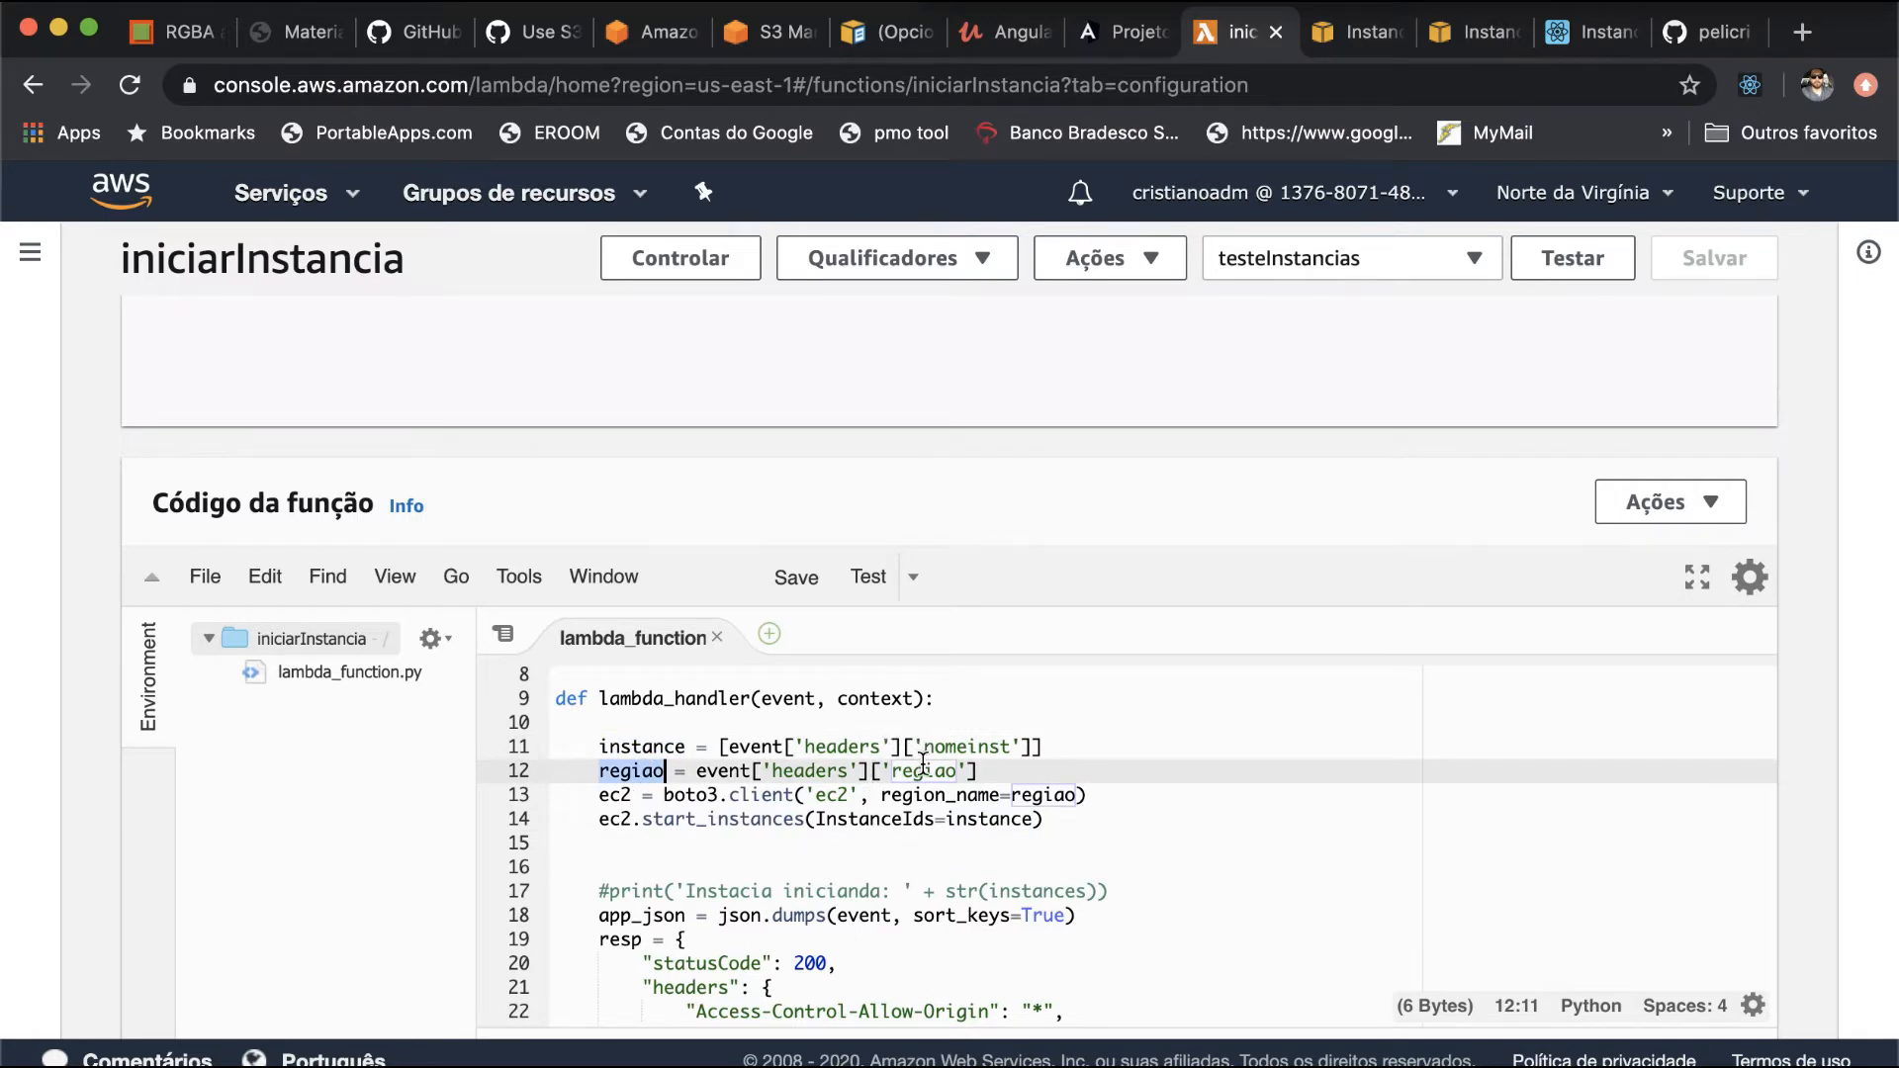
pyautogui.doubleClick(615, 794)
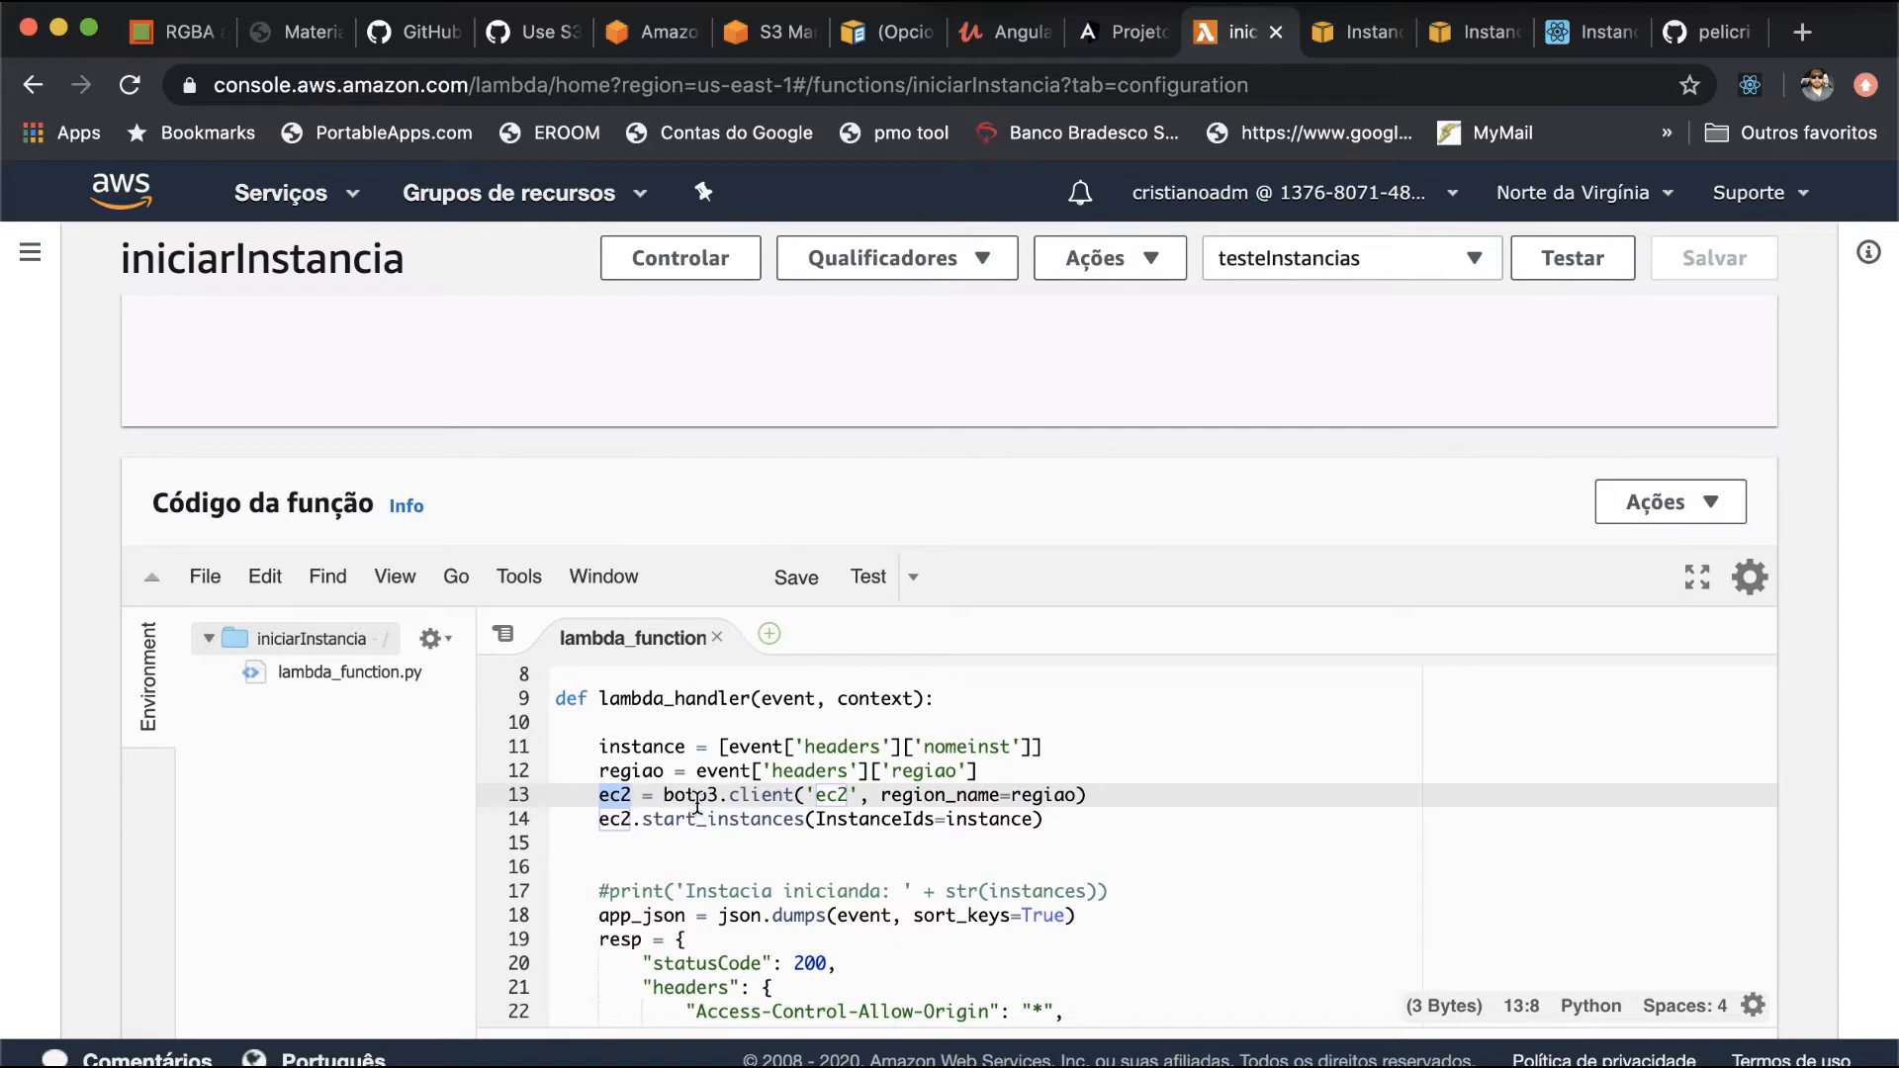
pyautogui.moveTo(633, 819); pyautogui.dragTo(599, 819)
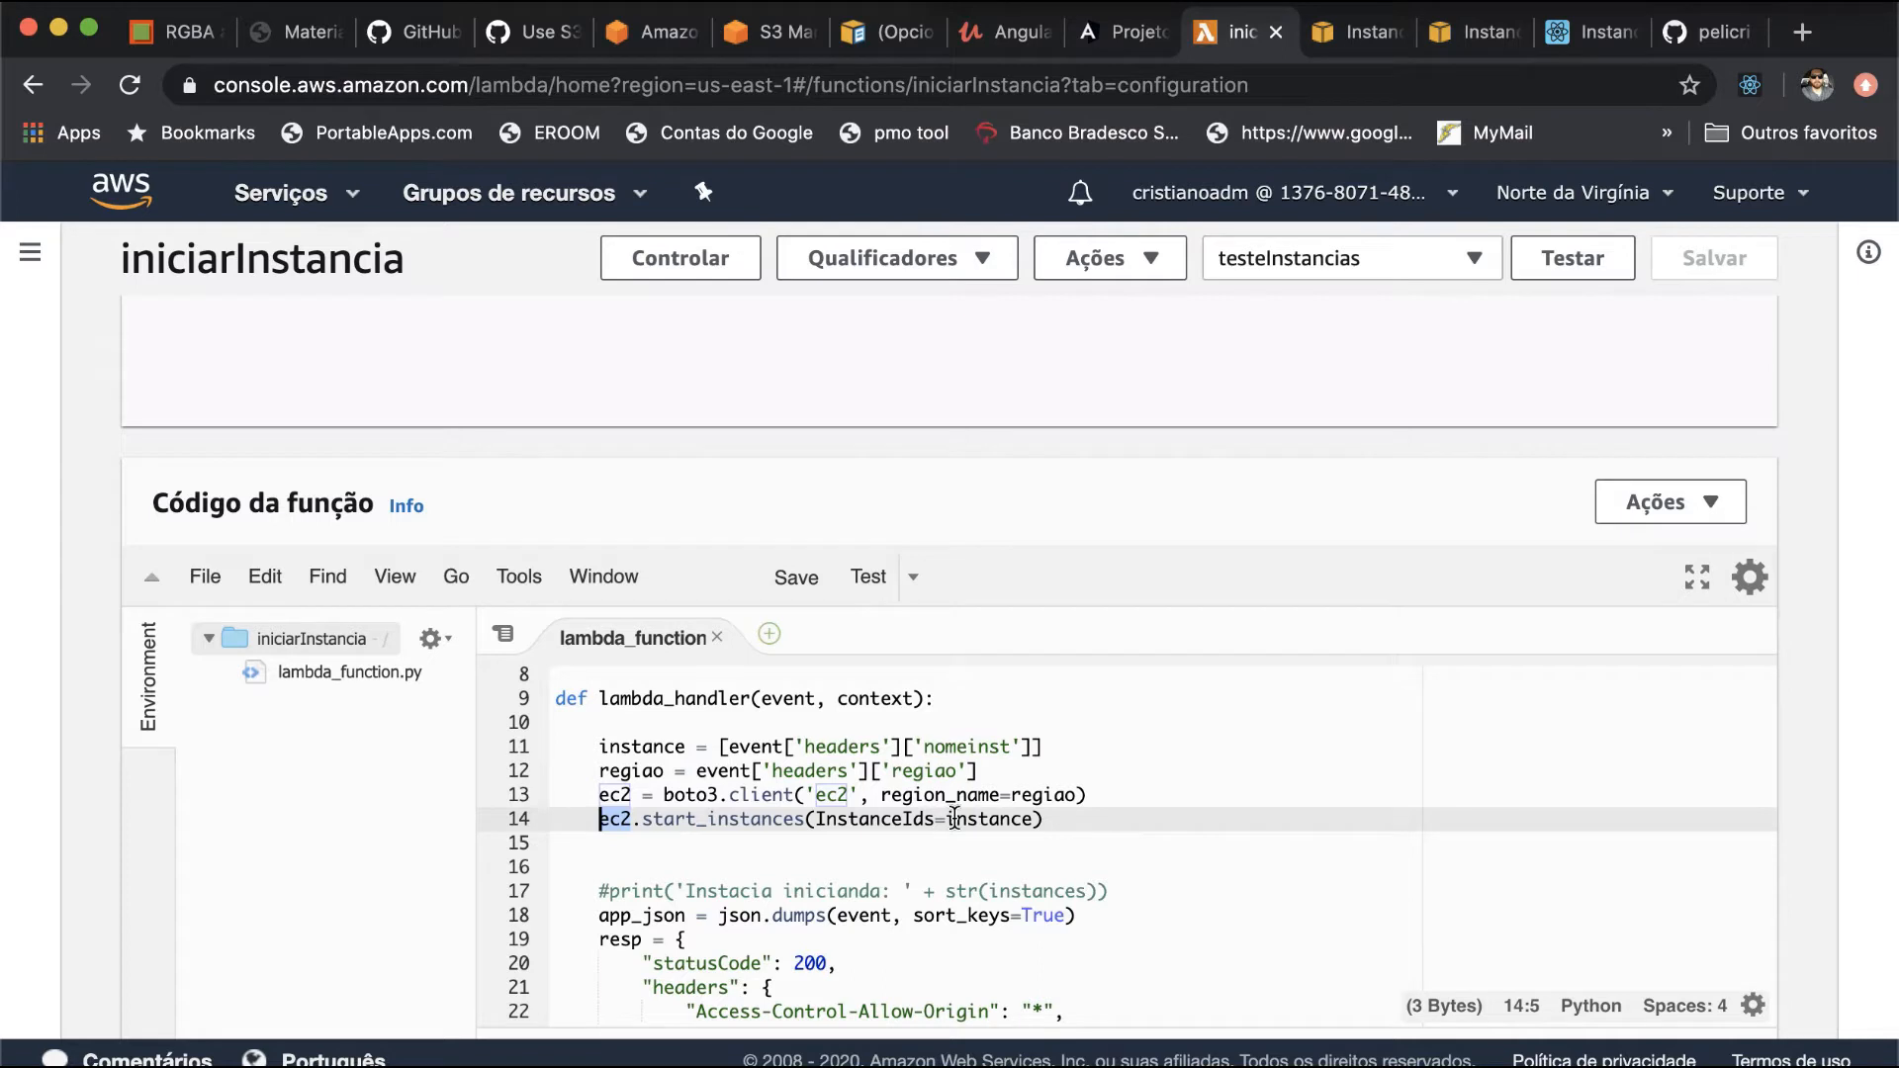
pyautogui.scroll(-3, 953, 811)
pyautogui.scroll(2, 940, 781)
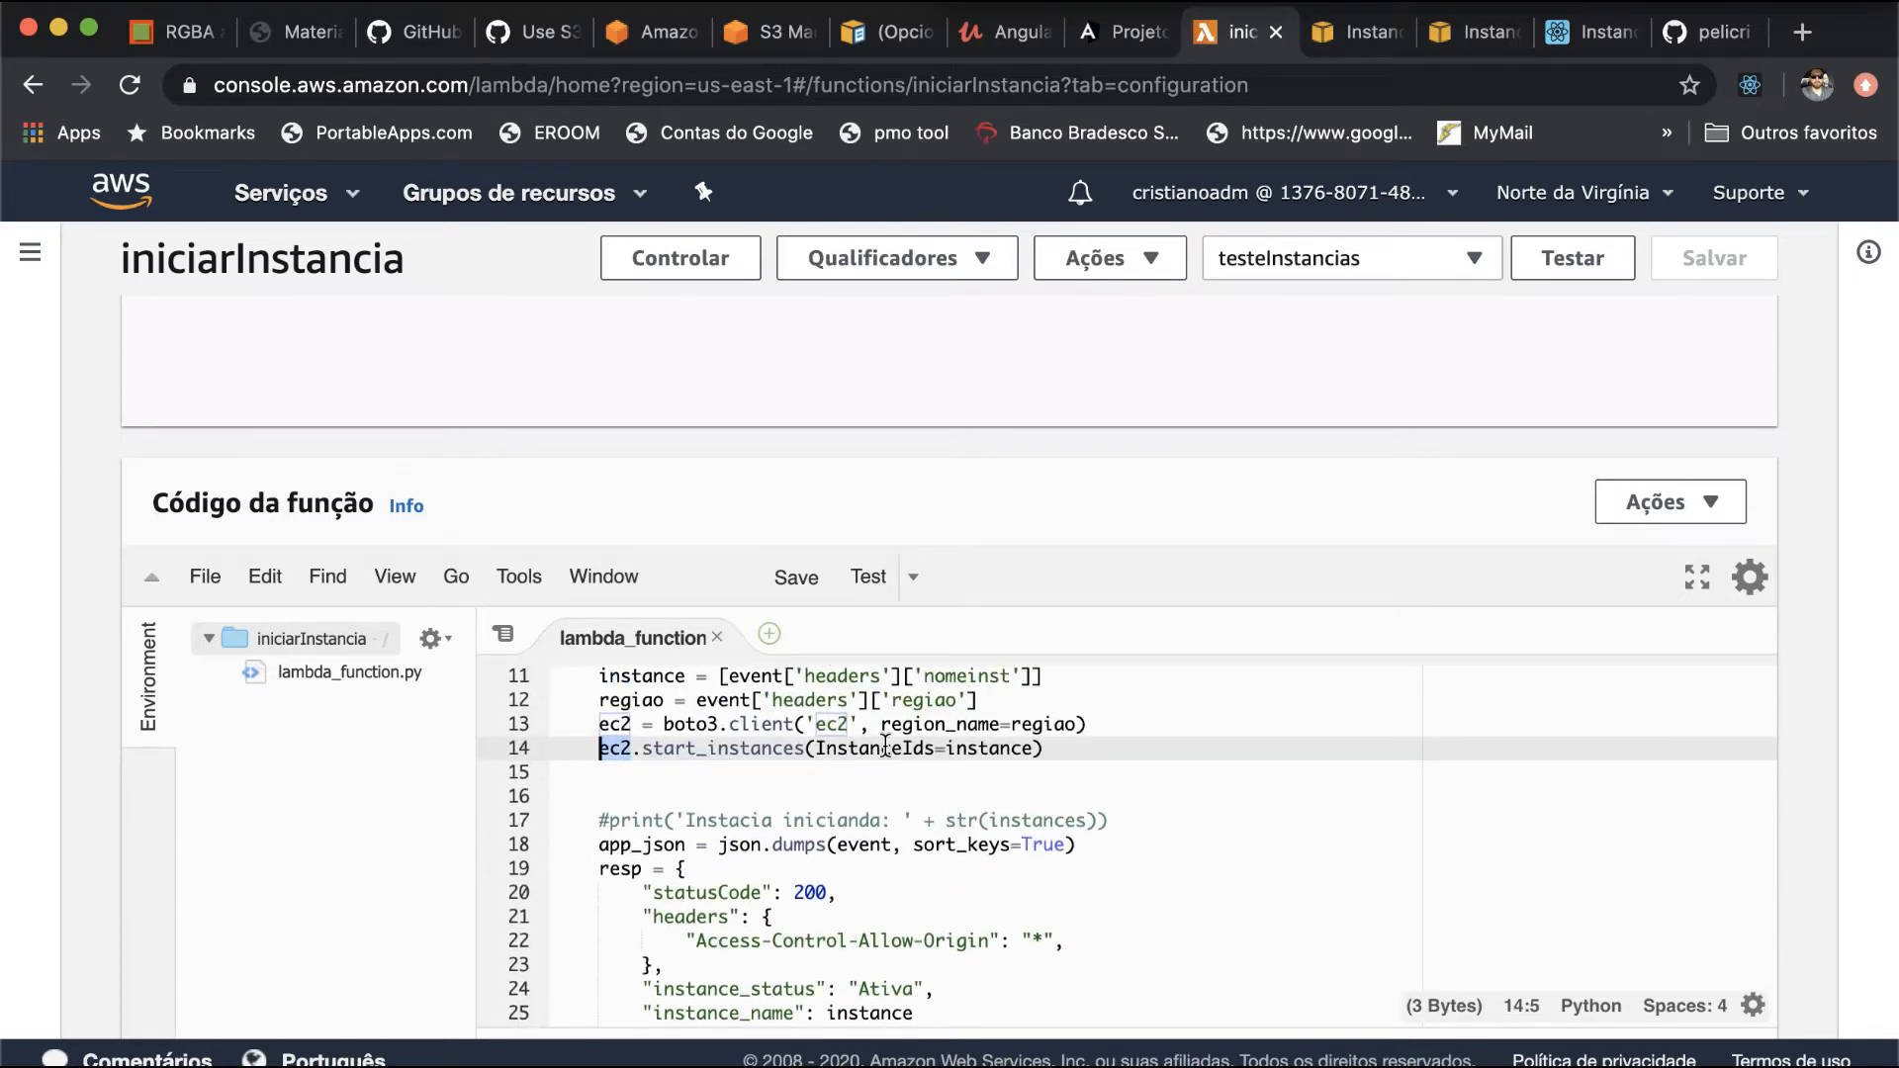
pyautogui.scroll(-3, 878, 839)
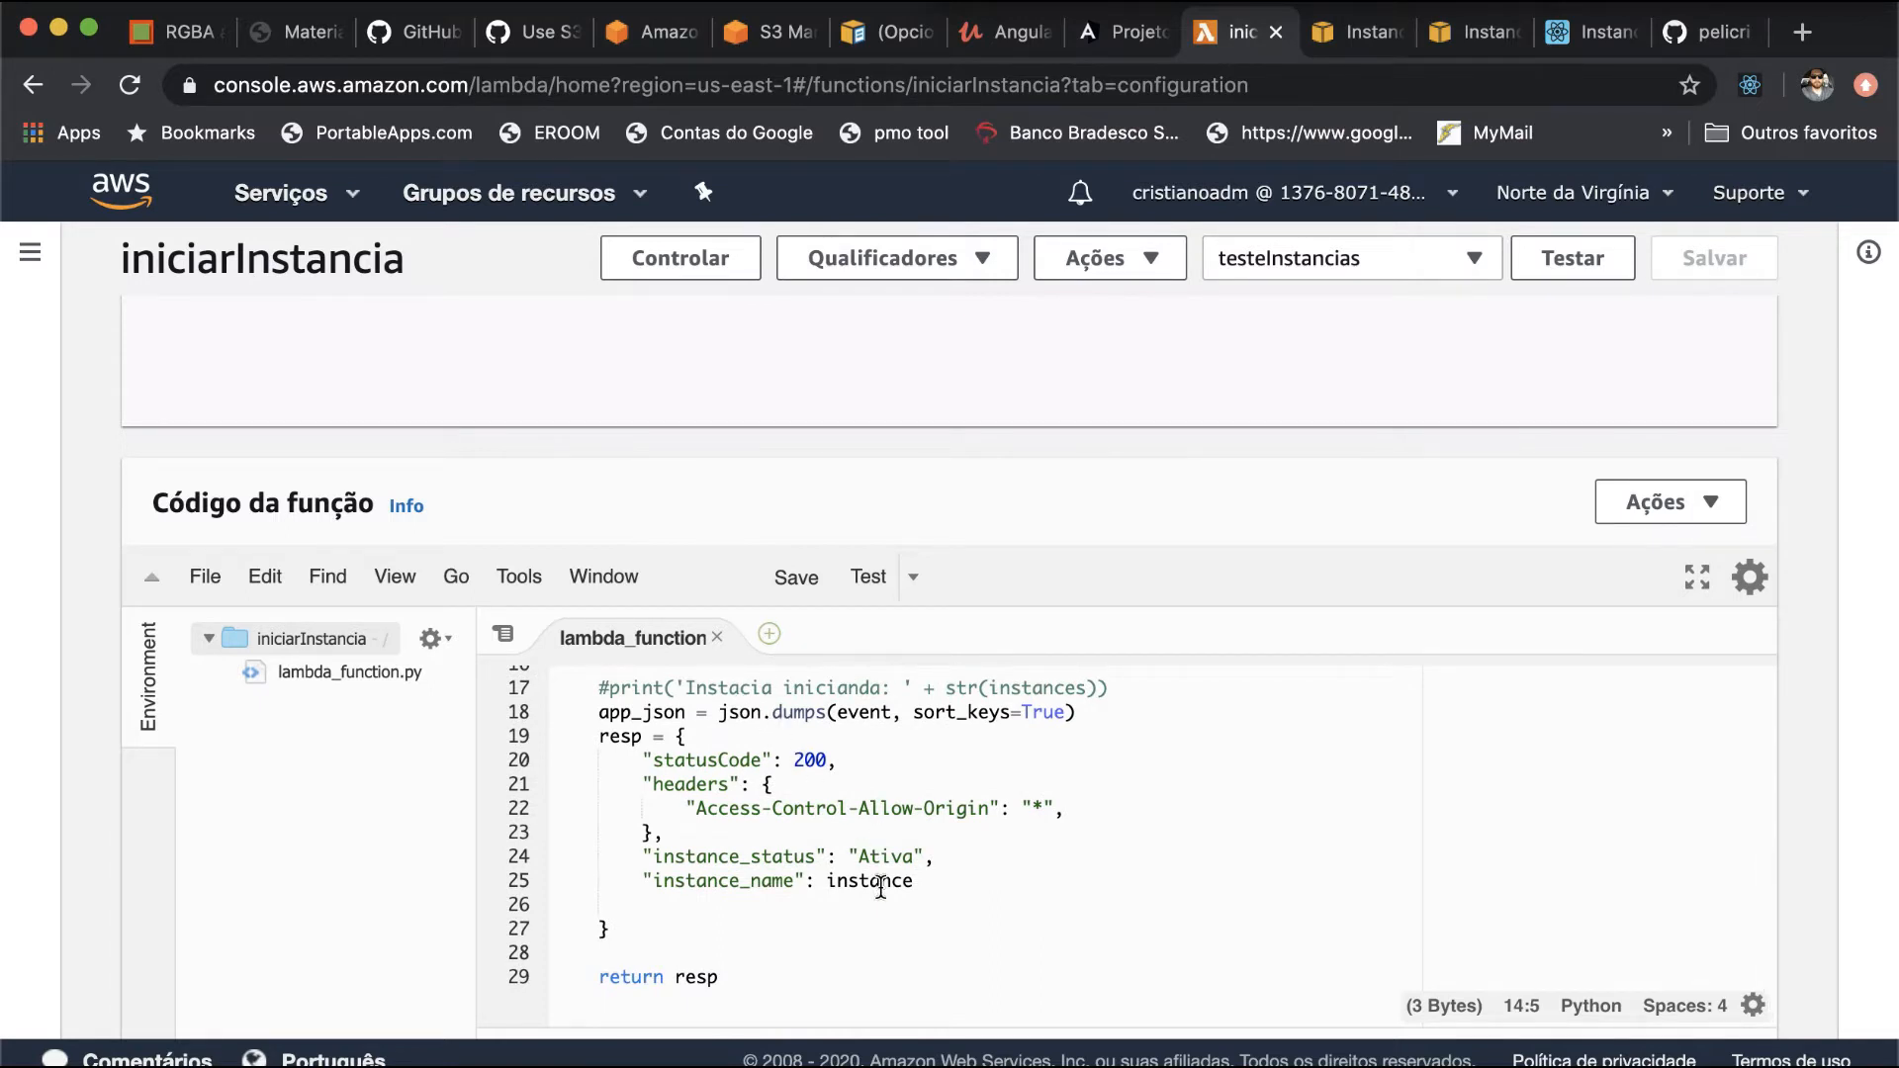
pyautogui.scroll(-2, 880, 888)
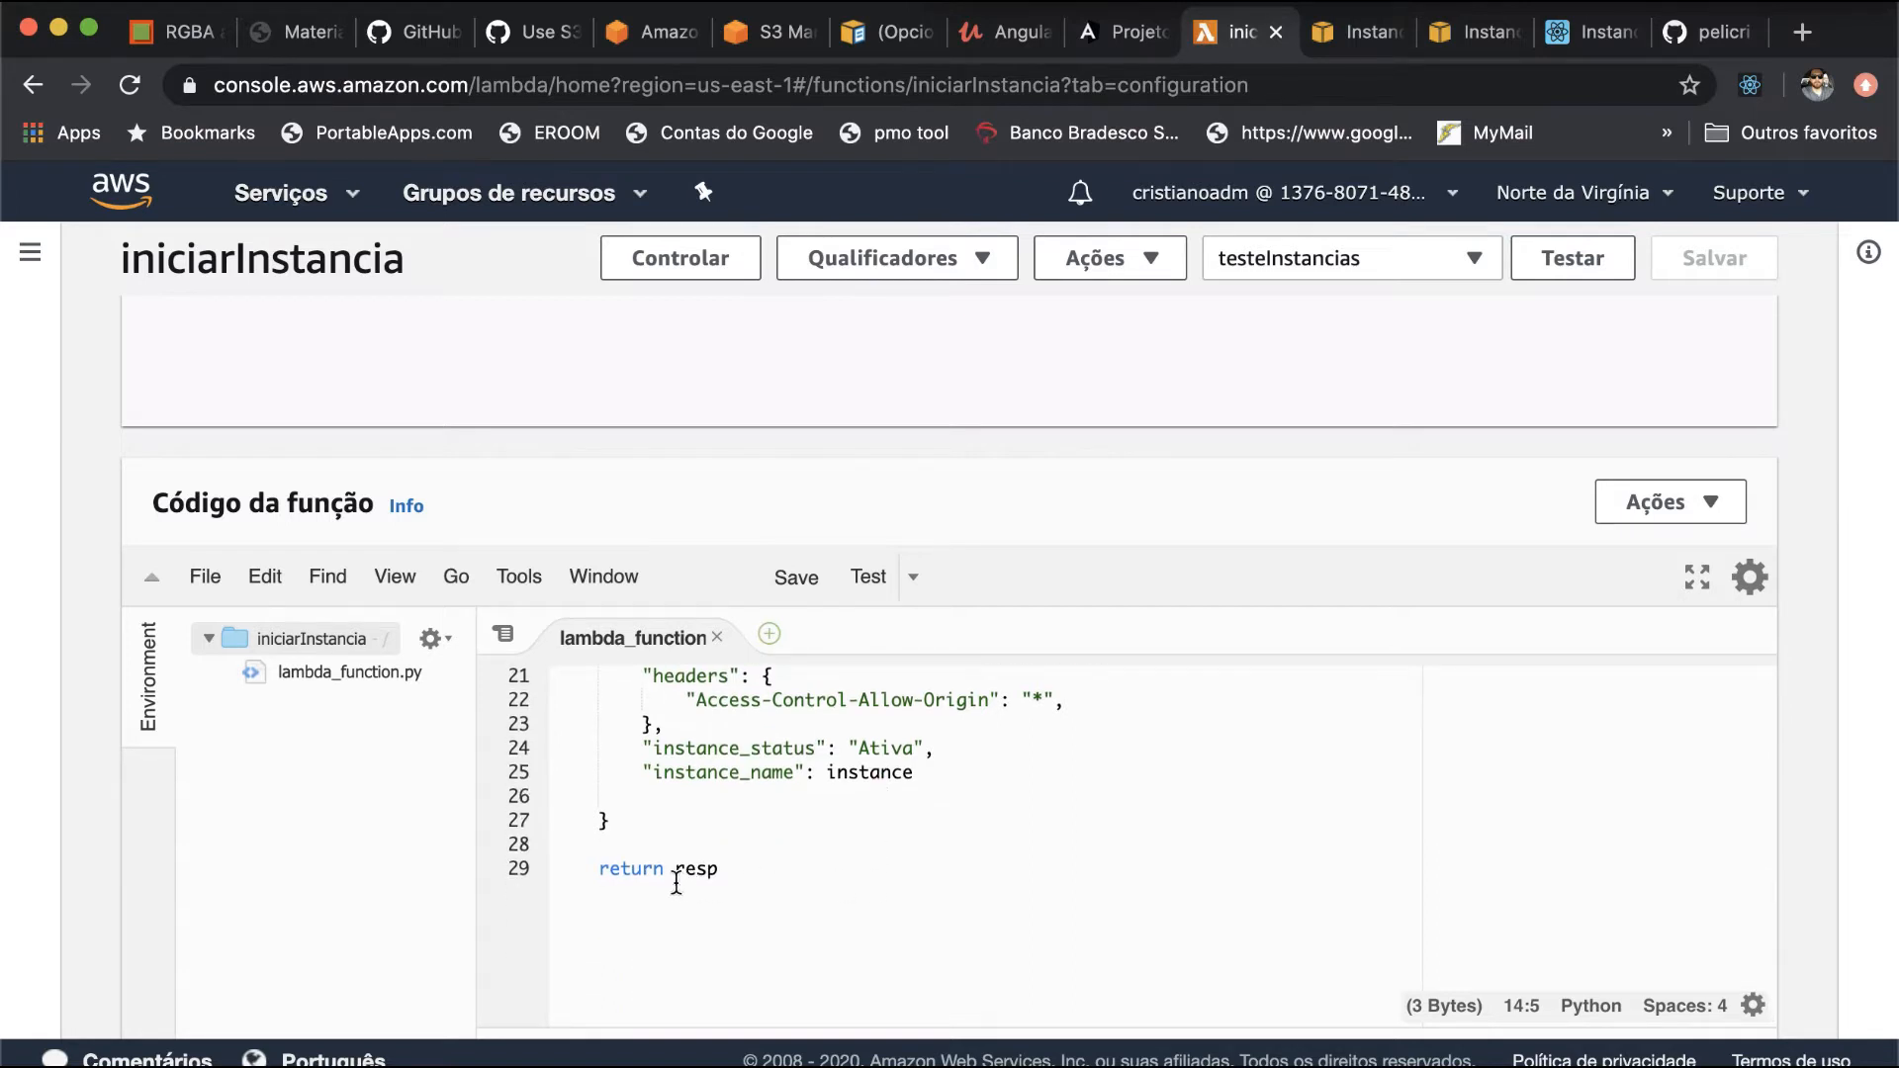
pyautogui.moveTo(601, 871); pyautogui.dragTo(715, 876)
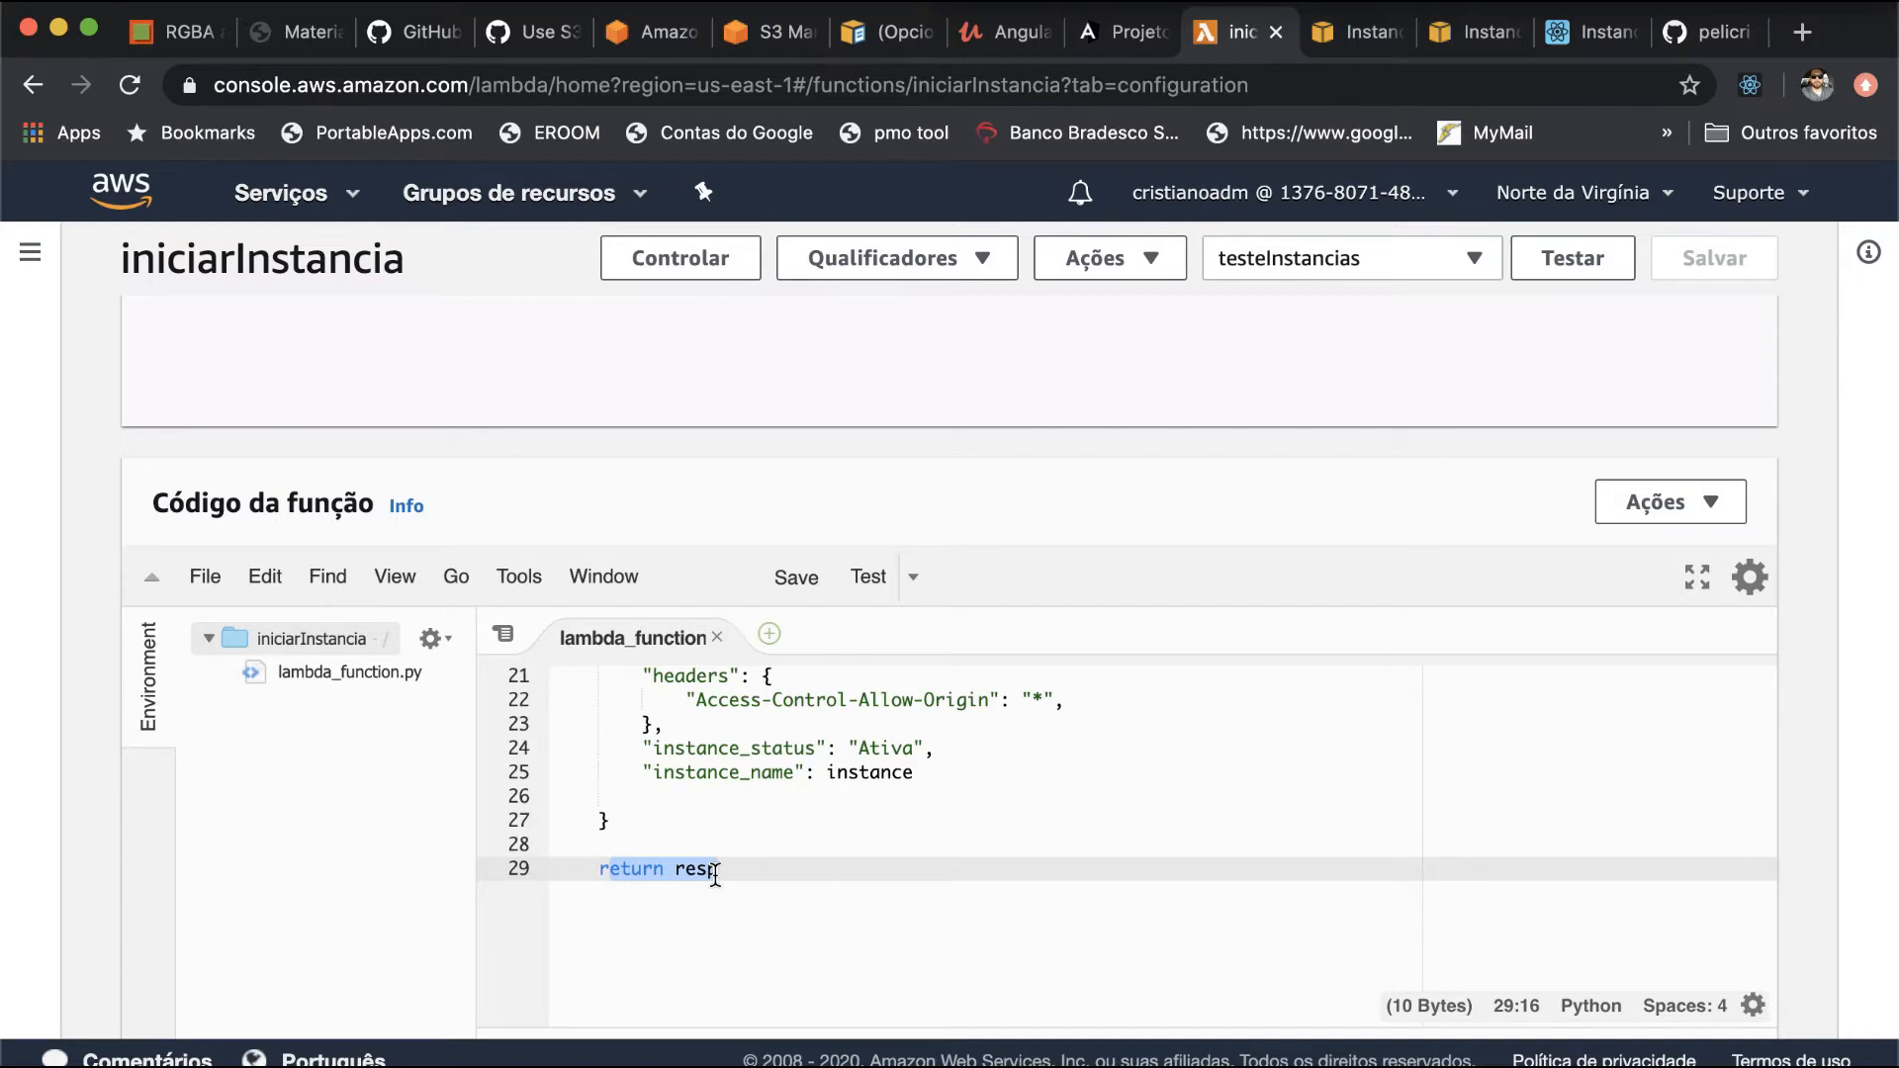
# - Open the pararinstanciaEC2 function from the second page of the Lambda function list and go to its function code
pyautogui.scroll(10, 732, 840)
pyautogui.scroll(8, 817, 539)
pyautogui.scroll(8, 818, 534)
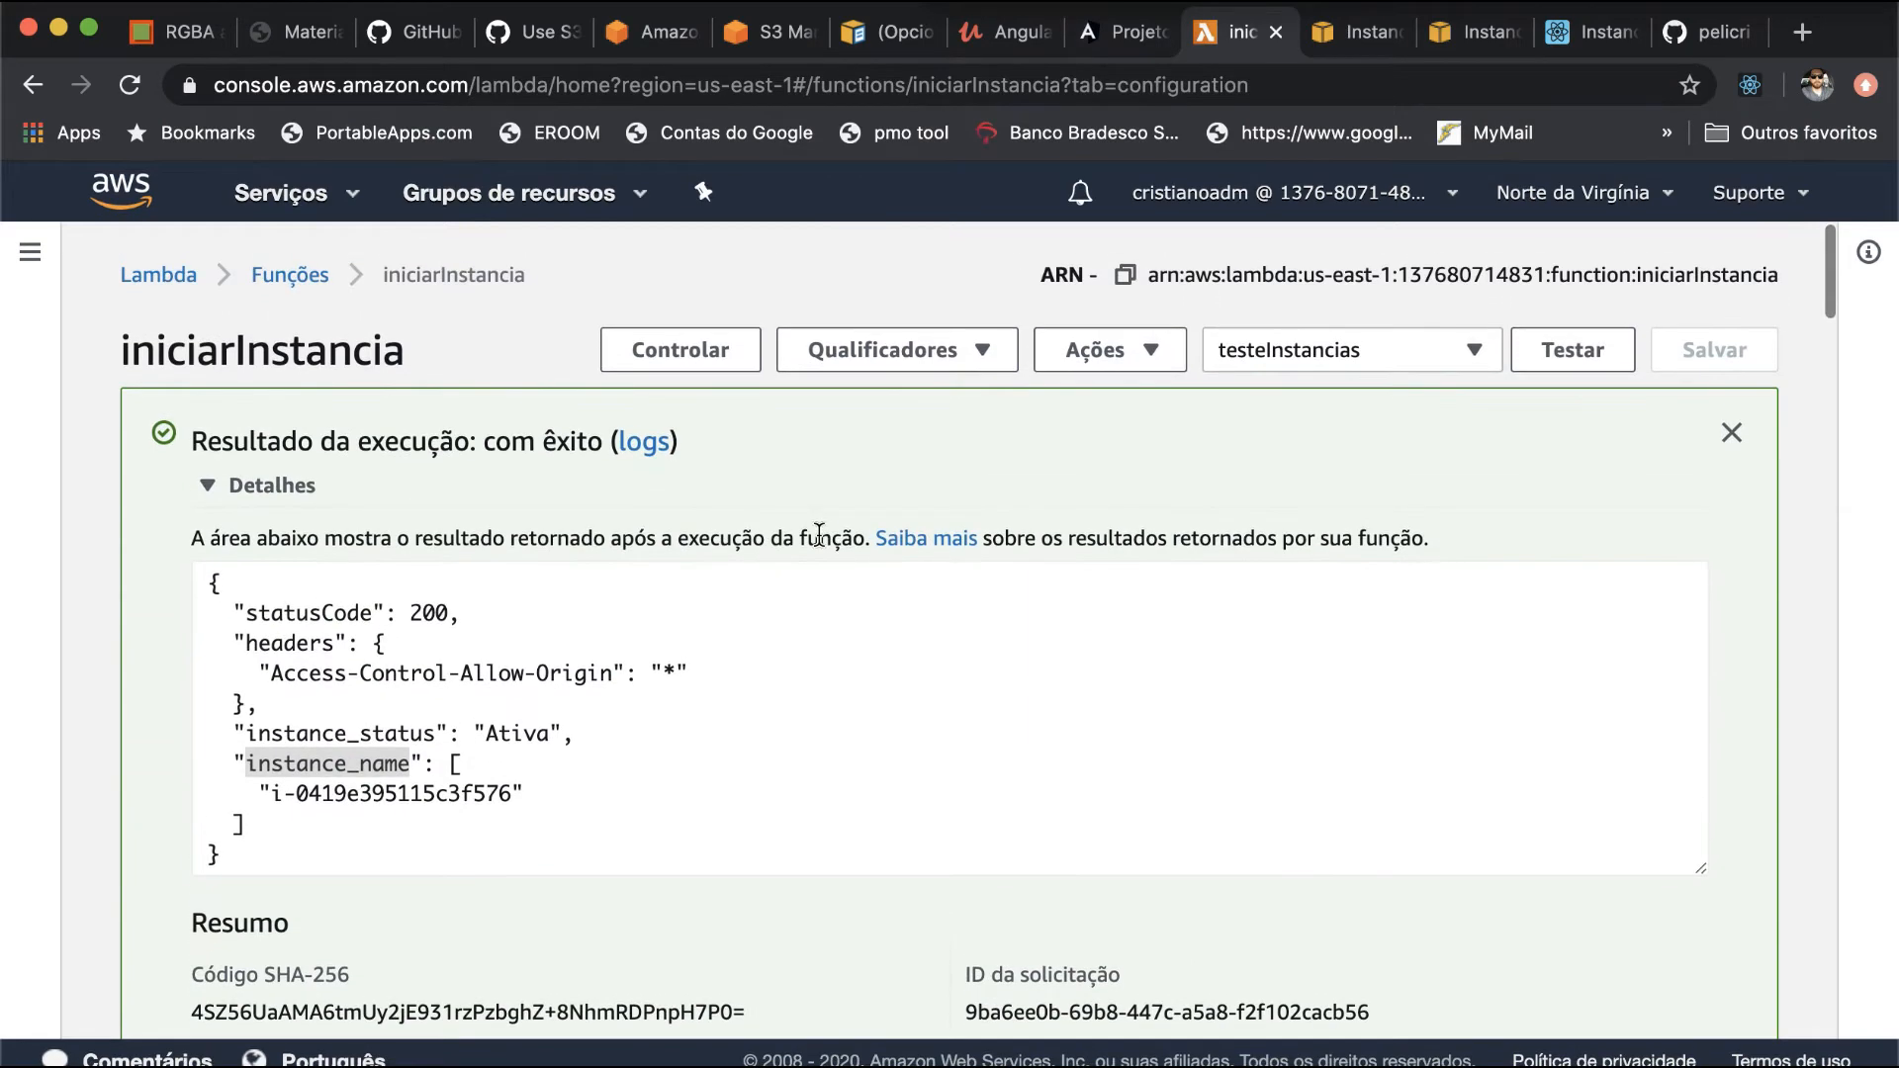
pyautogui.click(309, 278)
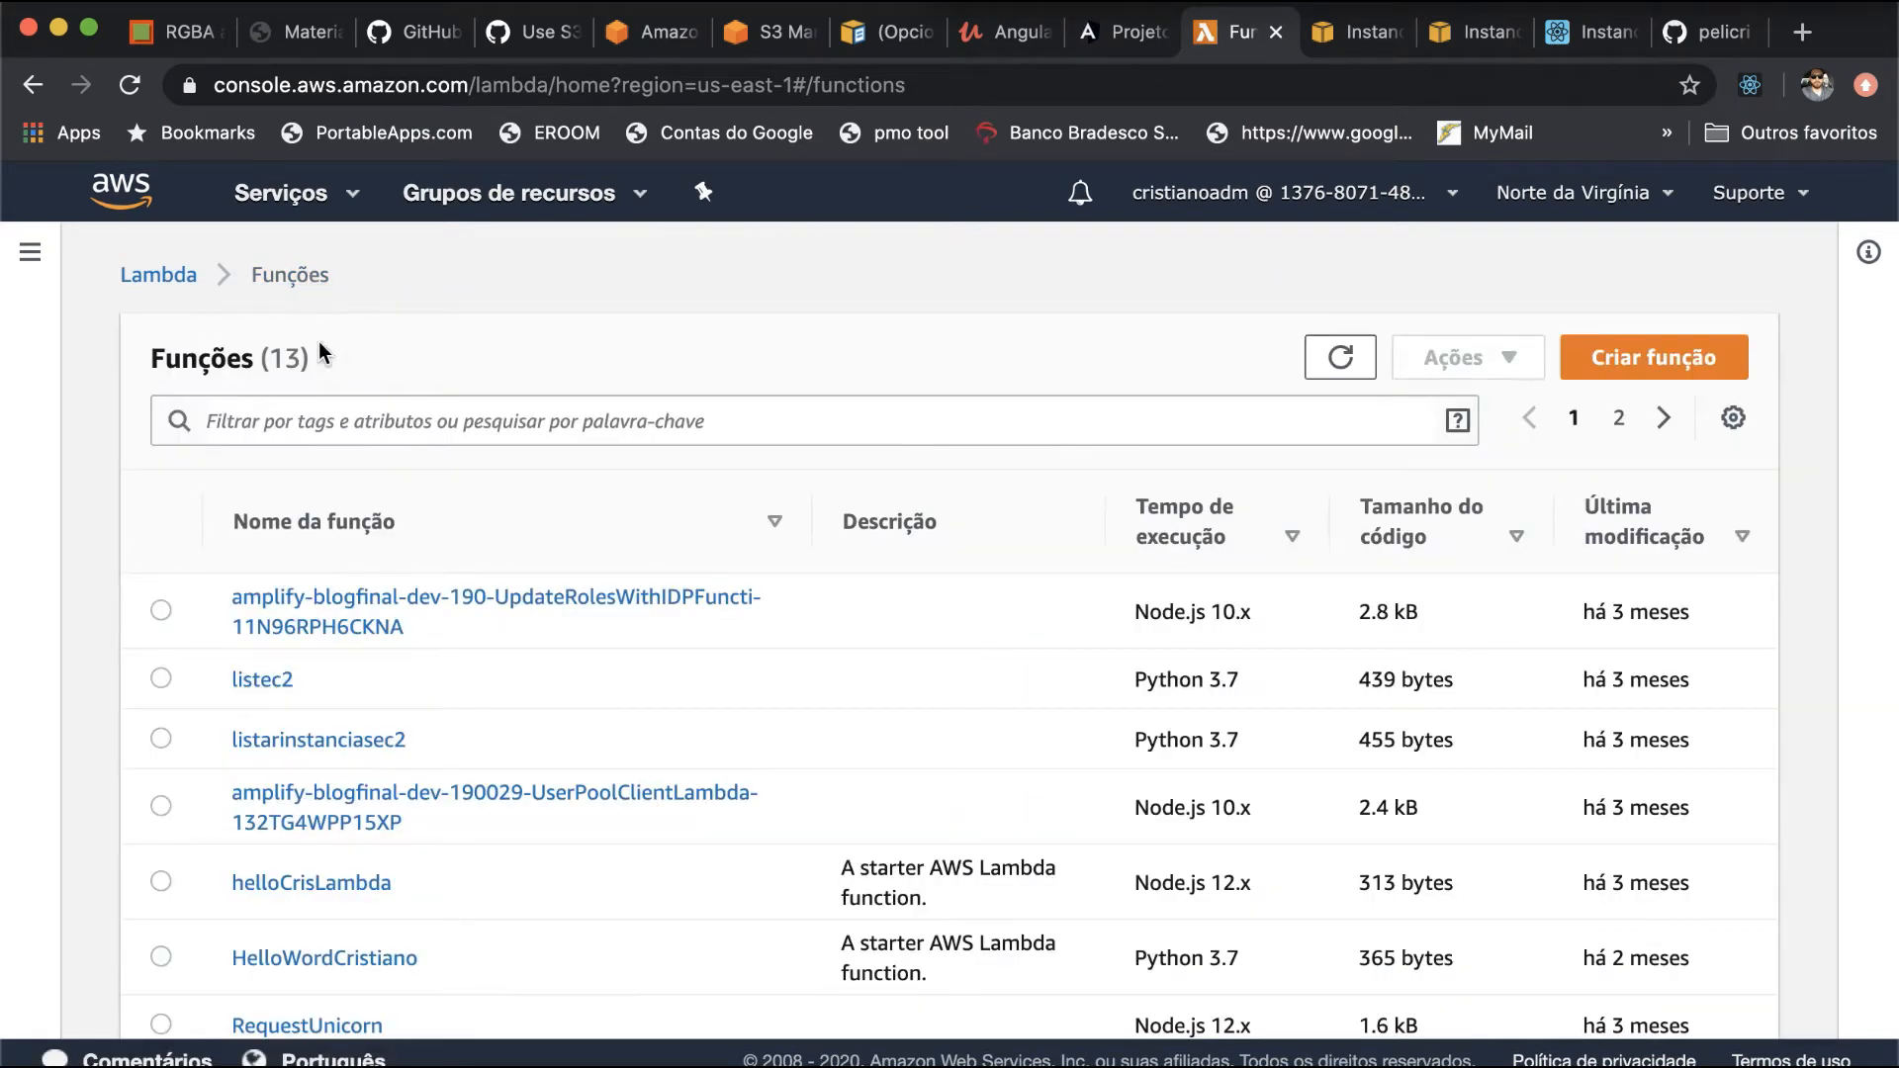
pyautogui.scroll(-3, 388, 573)
pyautogui.scroll(1, 391, 583)
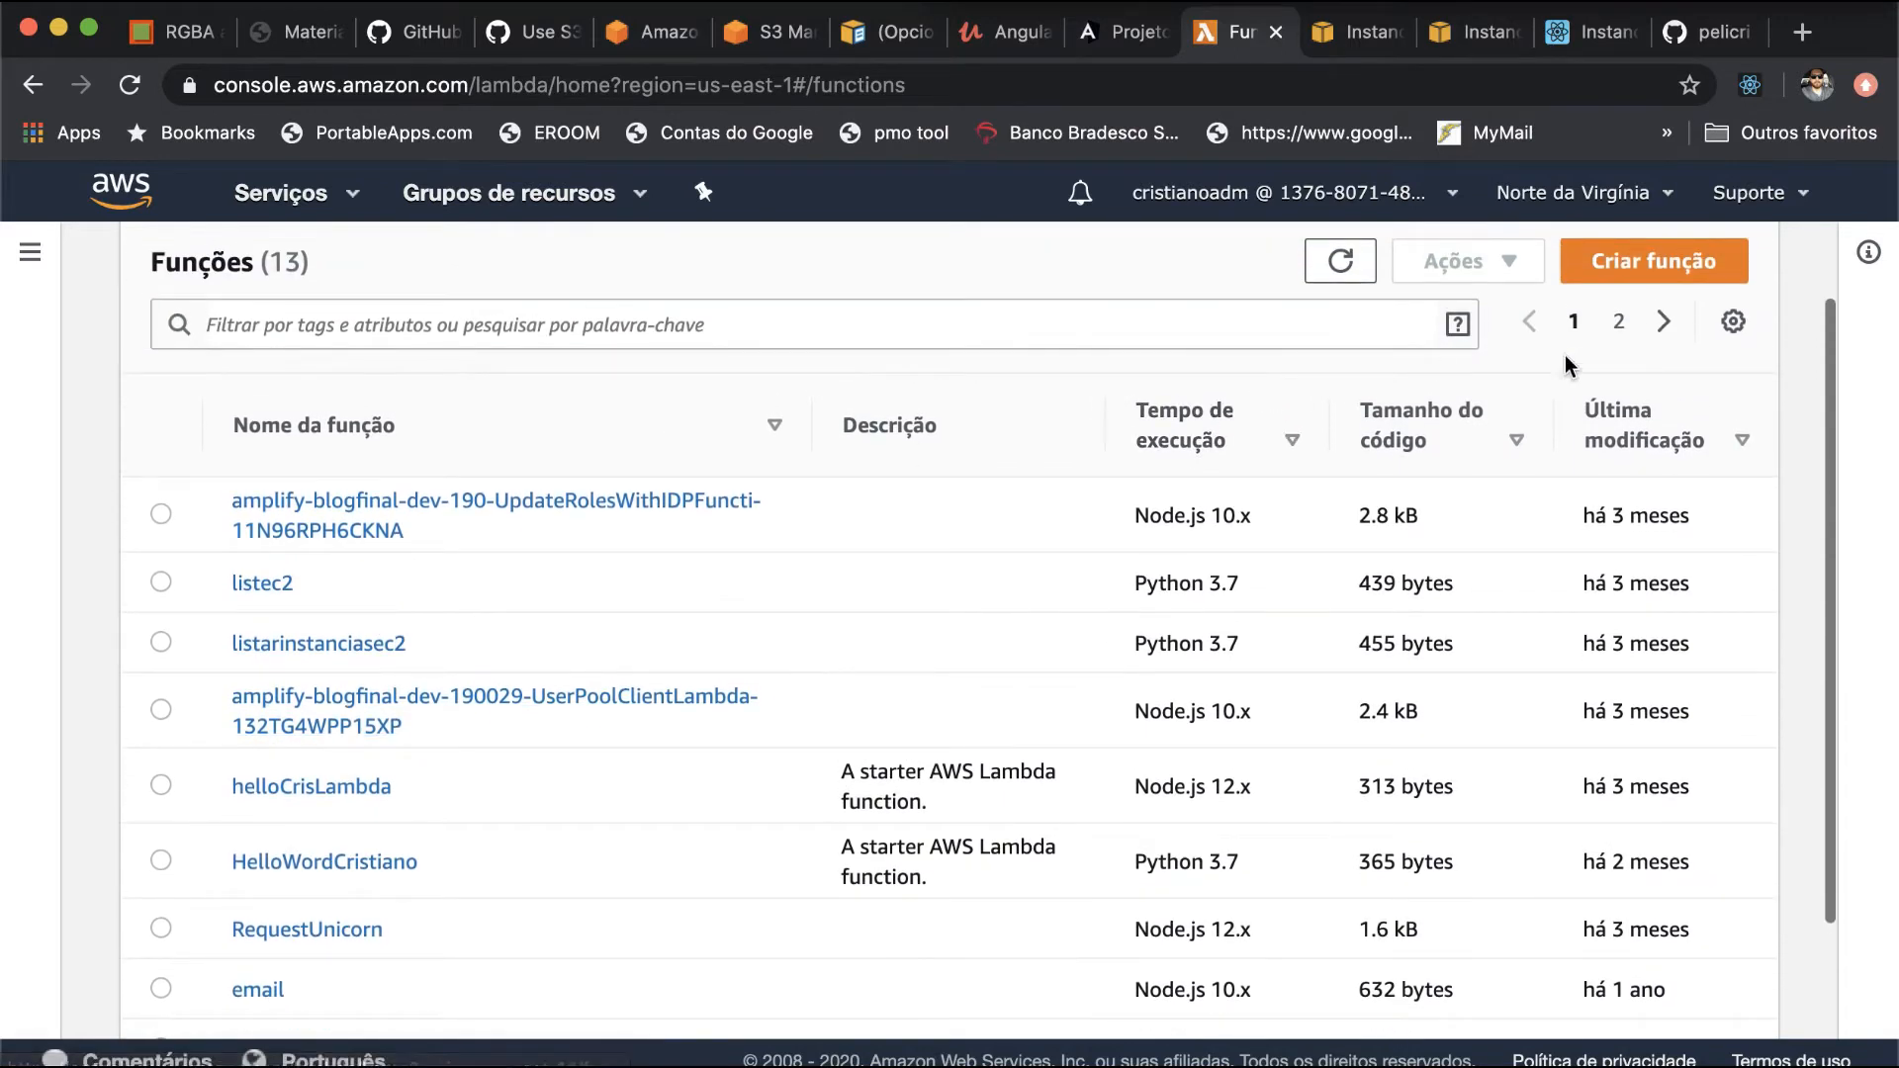
pyautogui.click(1621, 320)
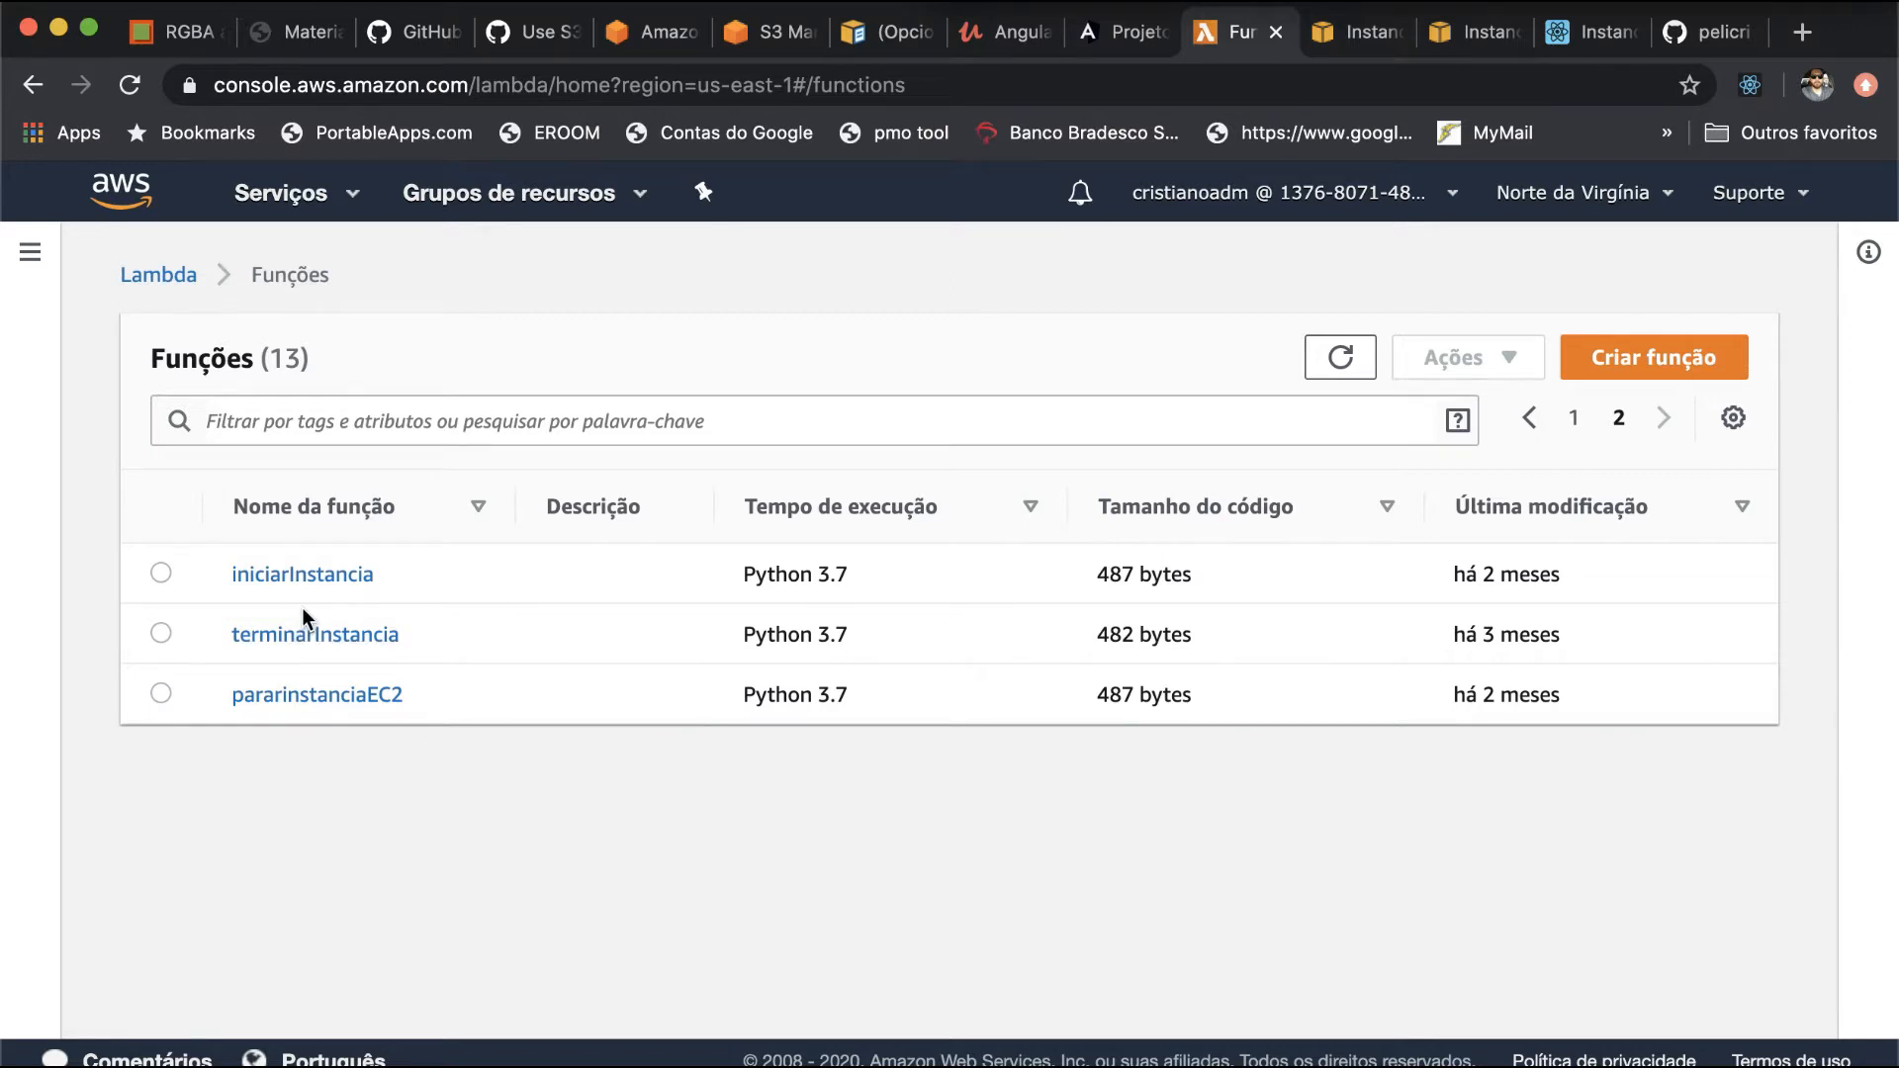
pyautogui.click(294, 699)
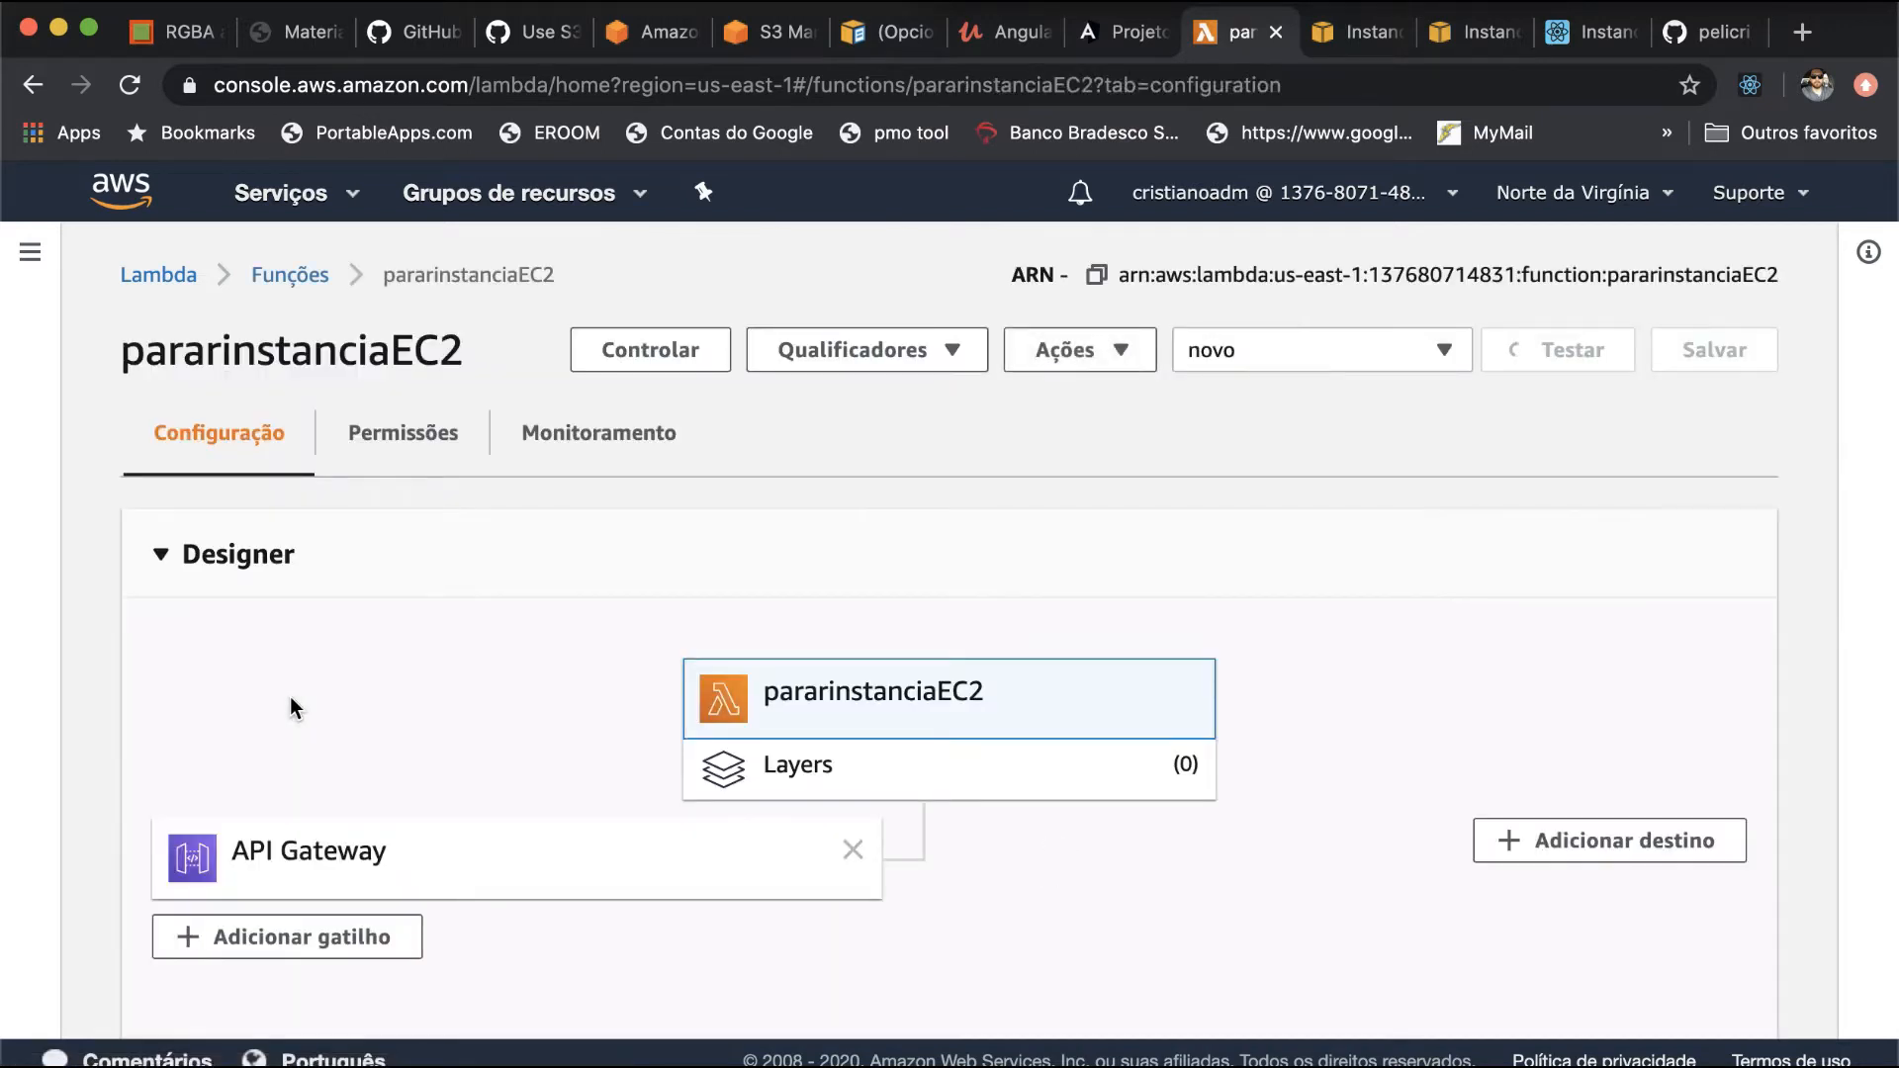
pyautogui.scroll(-6, 557, 607)
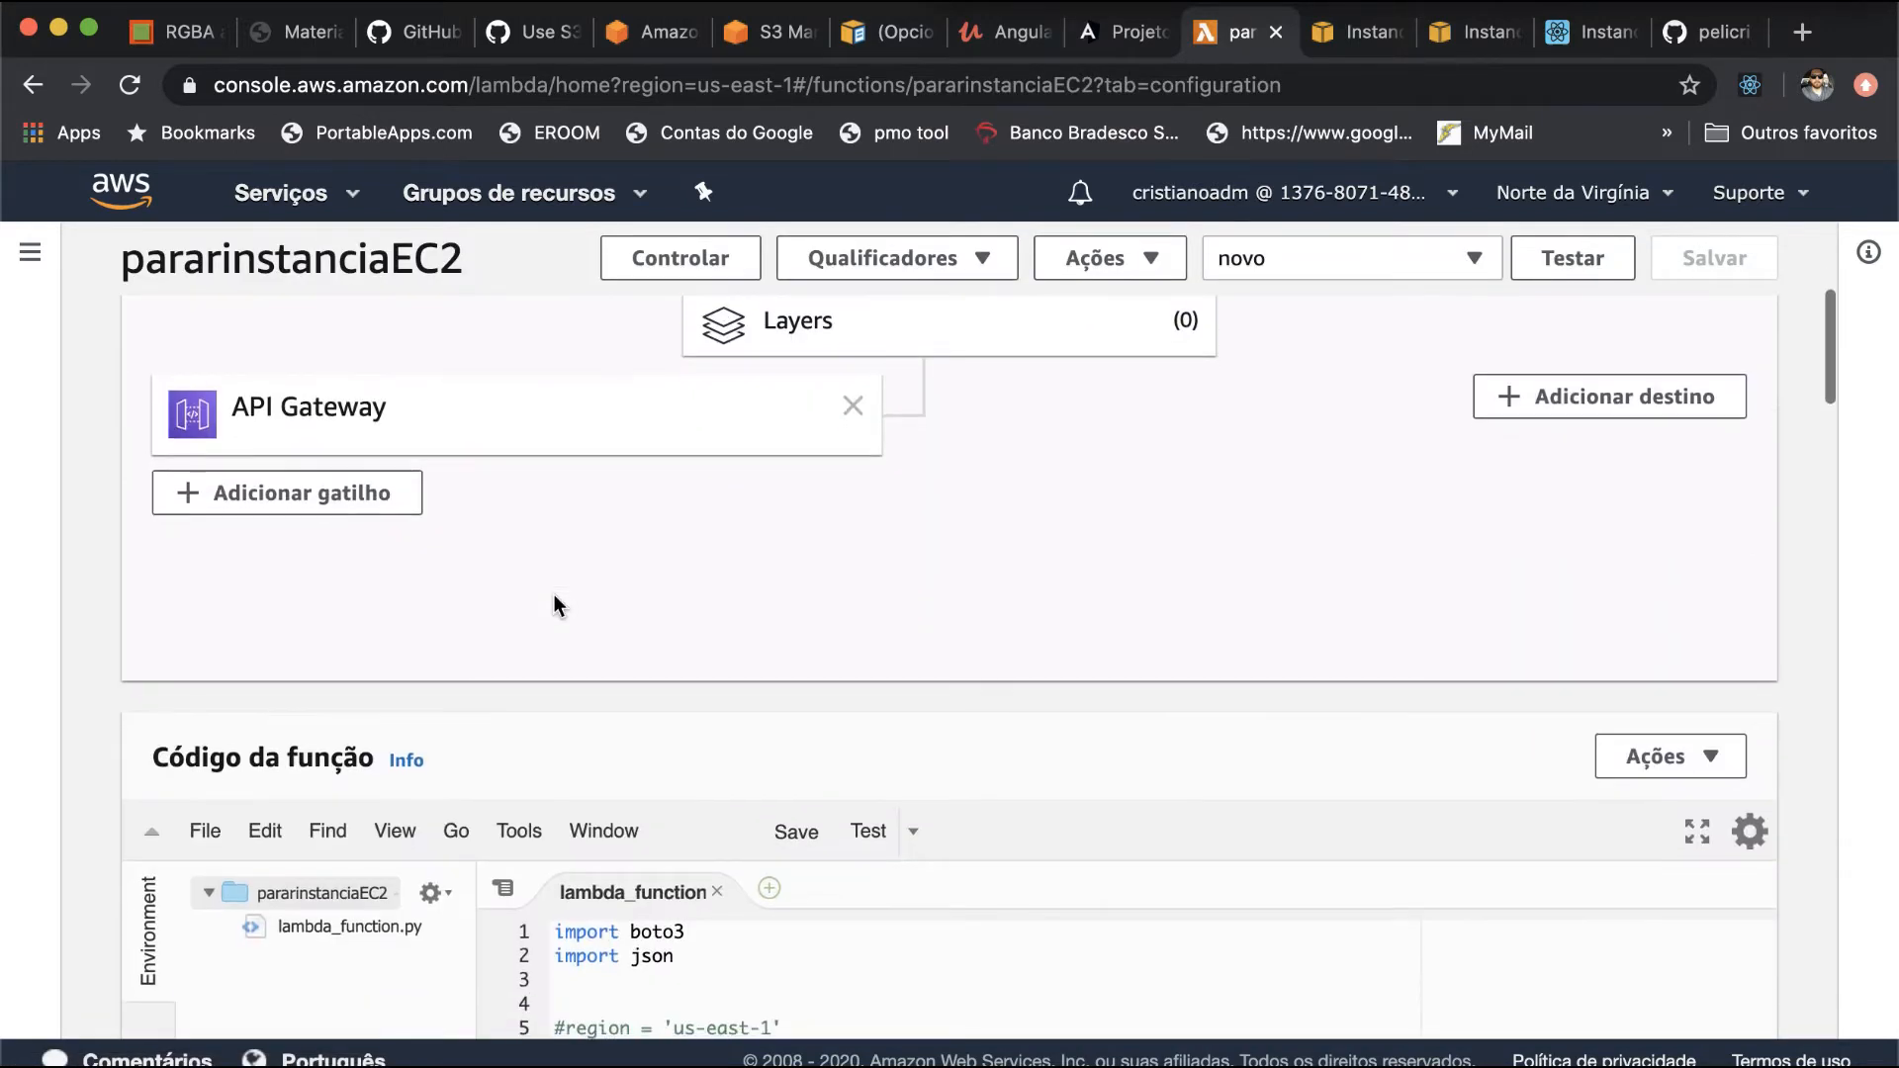
# - Review the lambda_function code from the instance and regiao variables through the boto3 client and stop_instances call to the returned resp
pyautogui.scroll(-2, 557, 606)
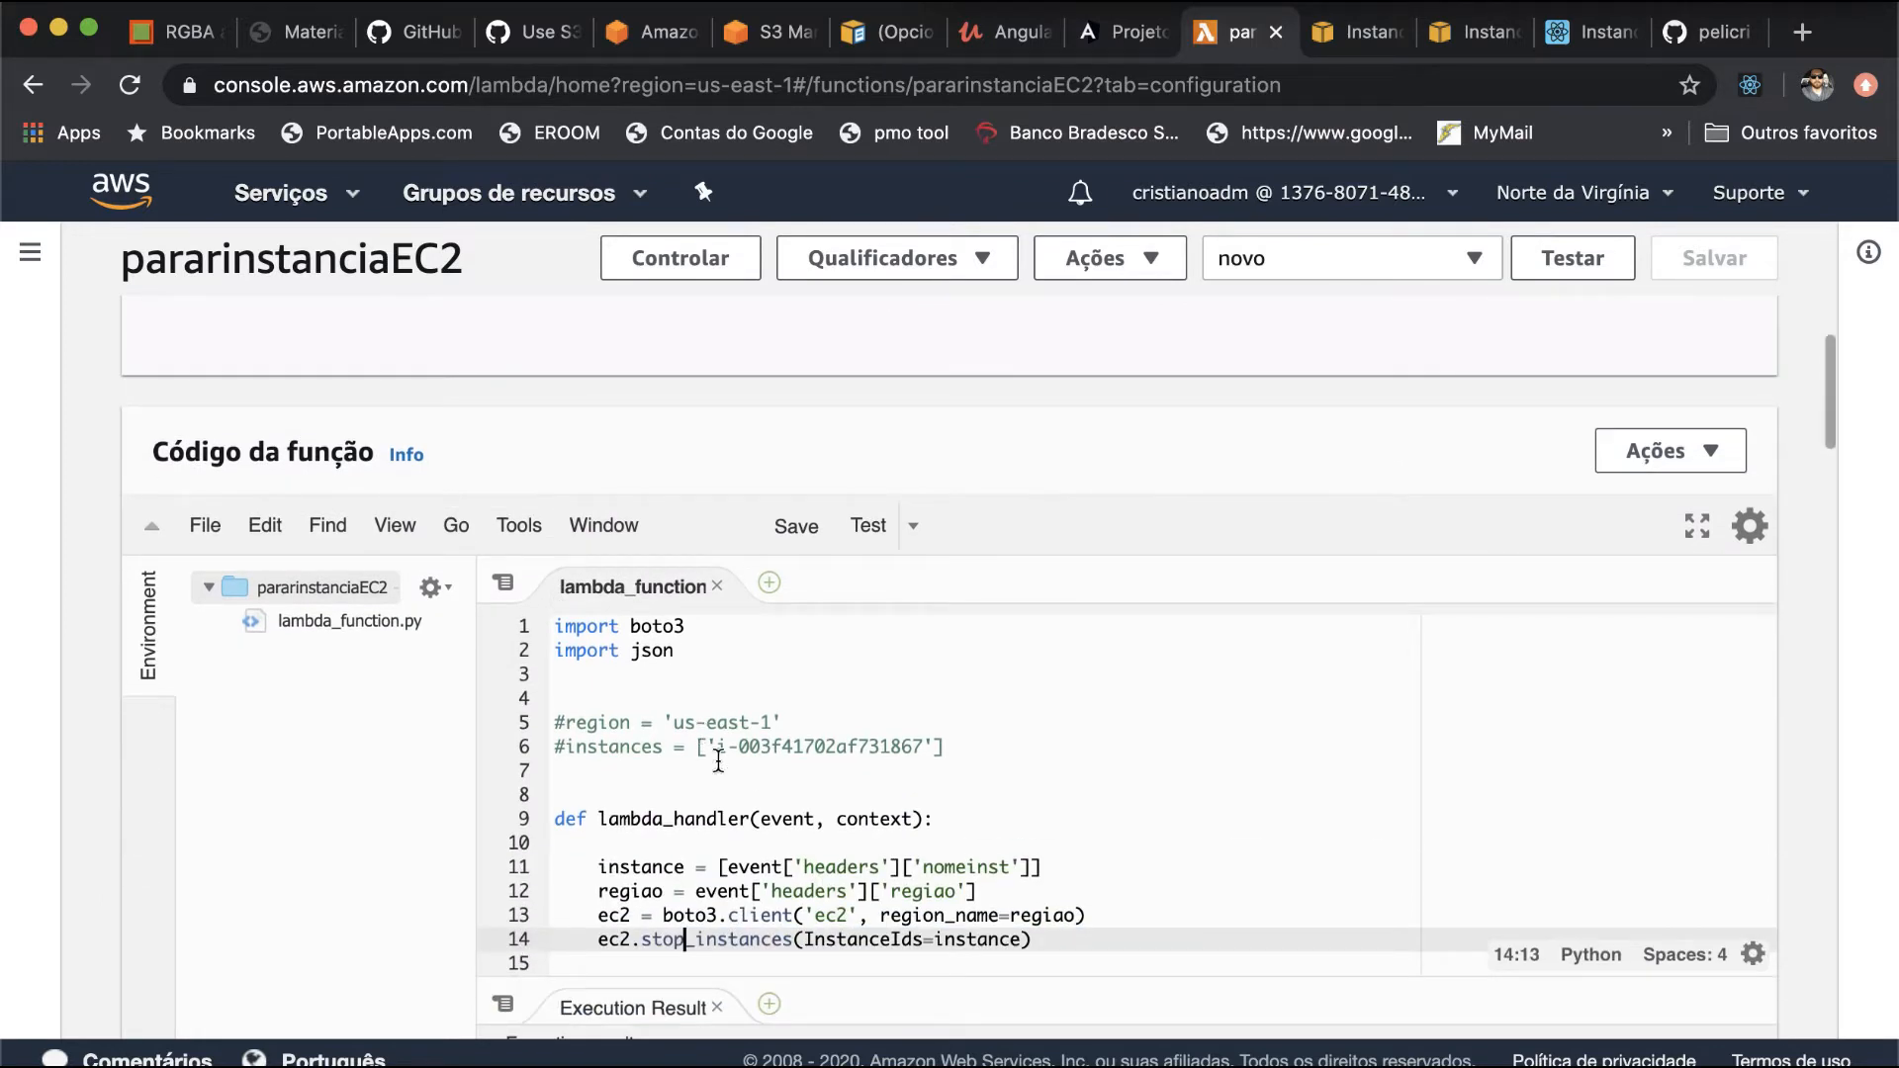
pyautogui.scroll(-2, 719, 762)
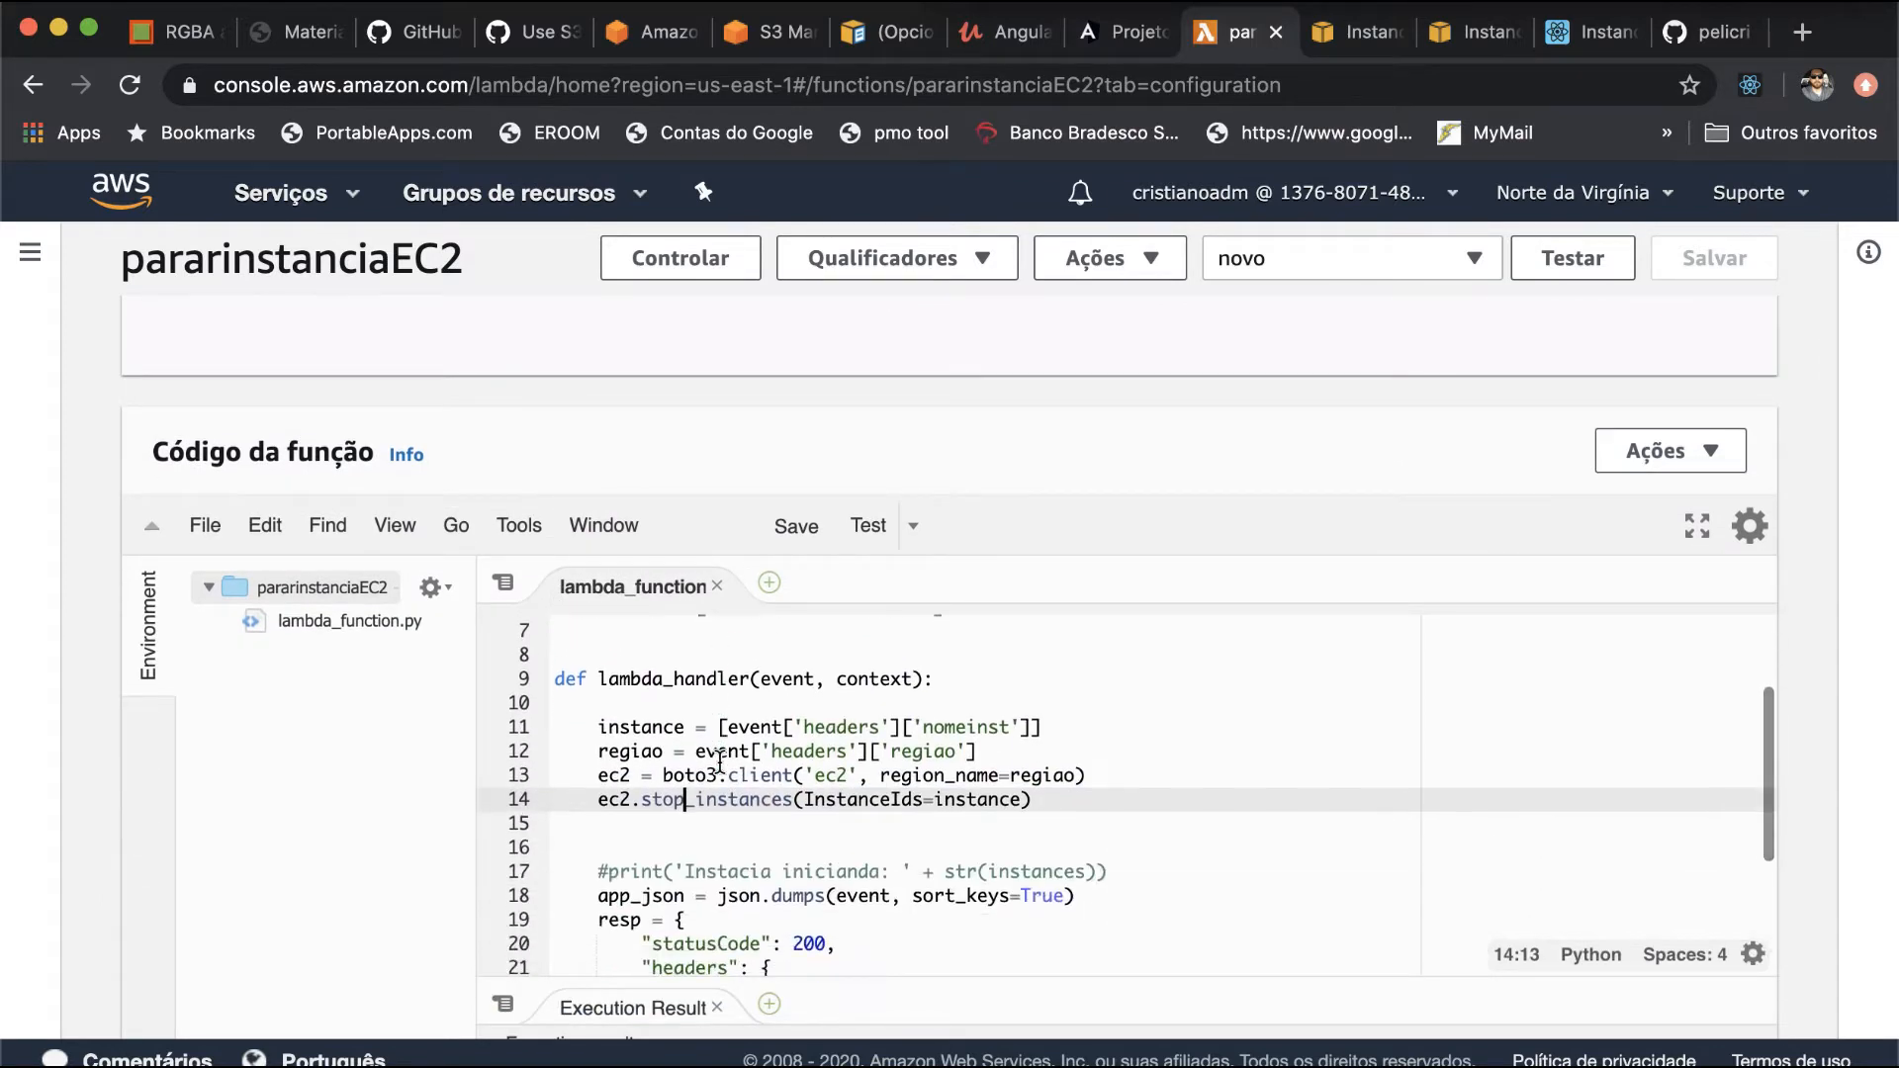
pyautogui.doubleClick(641, 730)
pyautogui.doubleClick(639, 754)
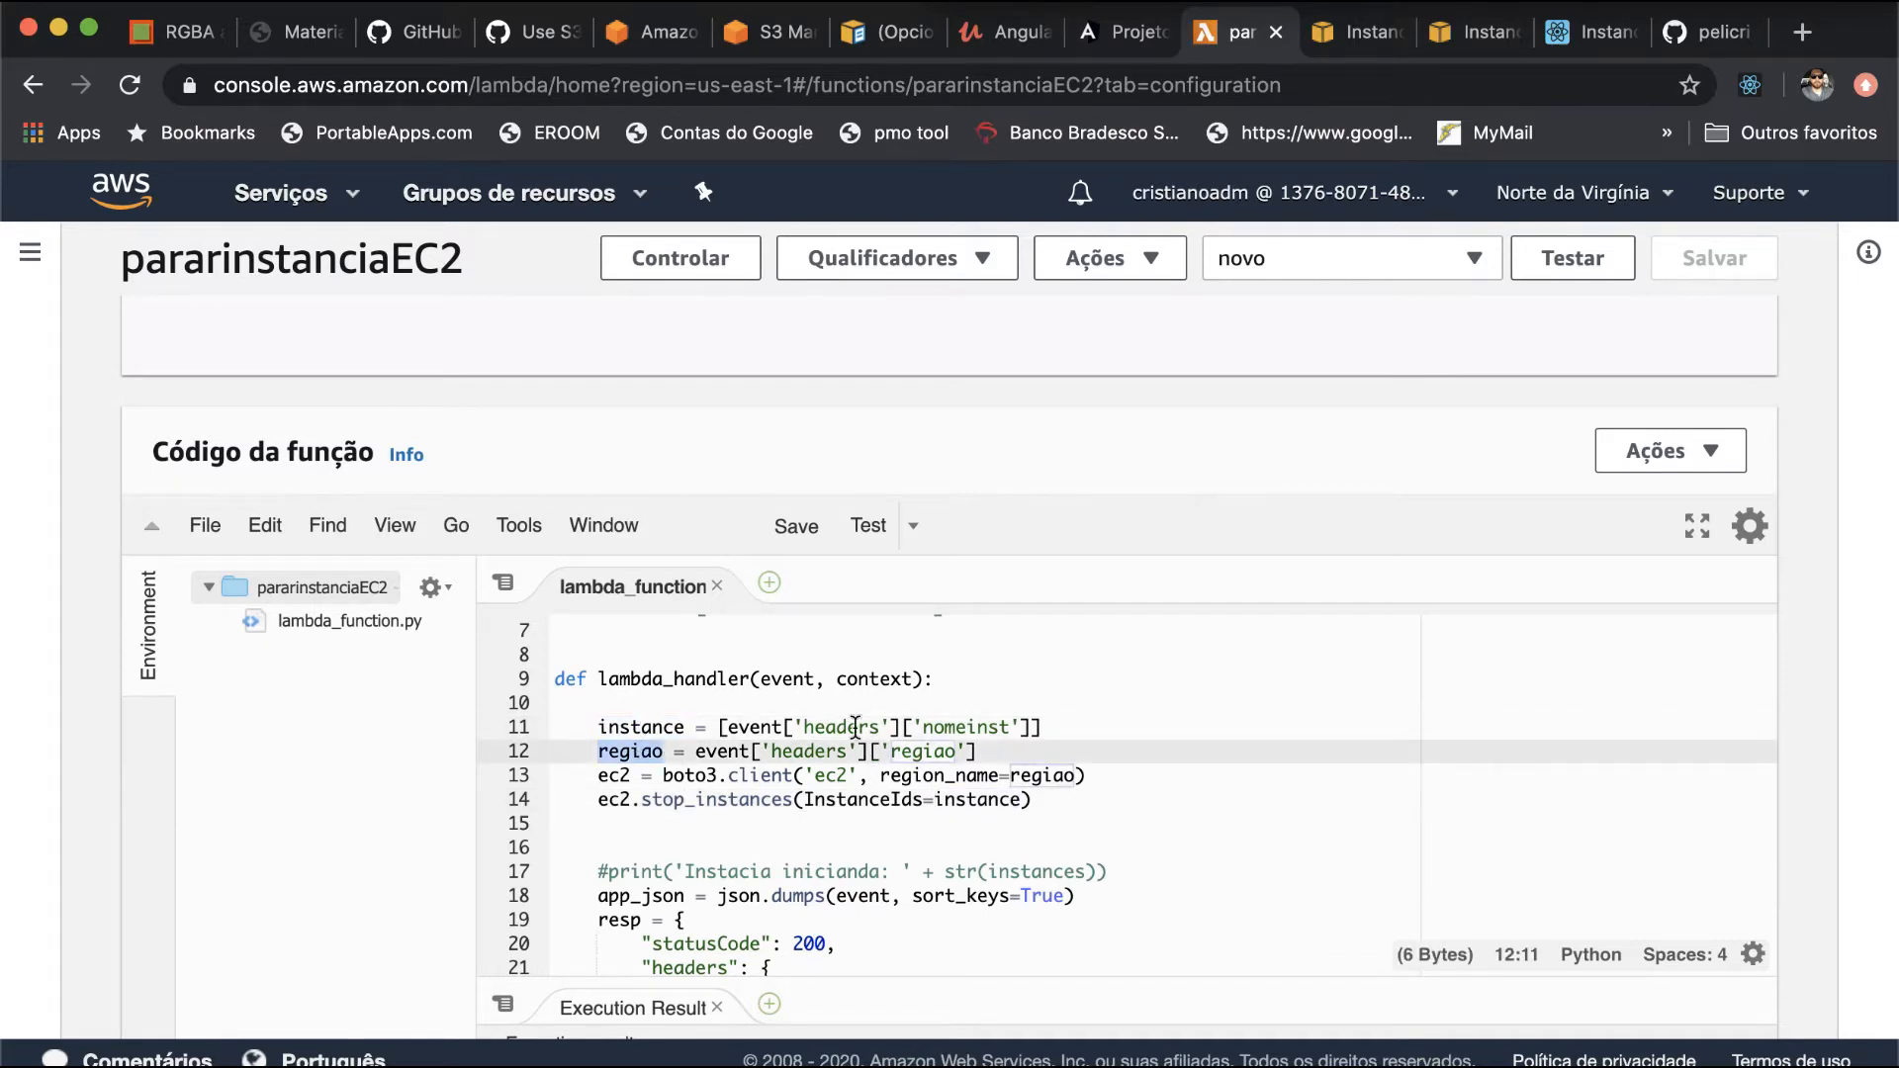
pyautogui.doubleClick(615, 778)
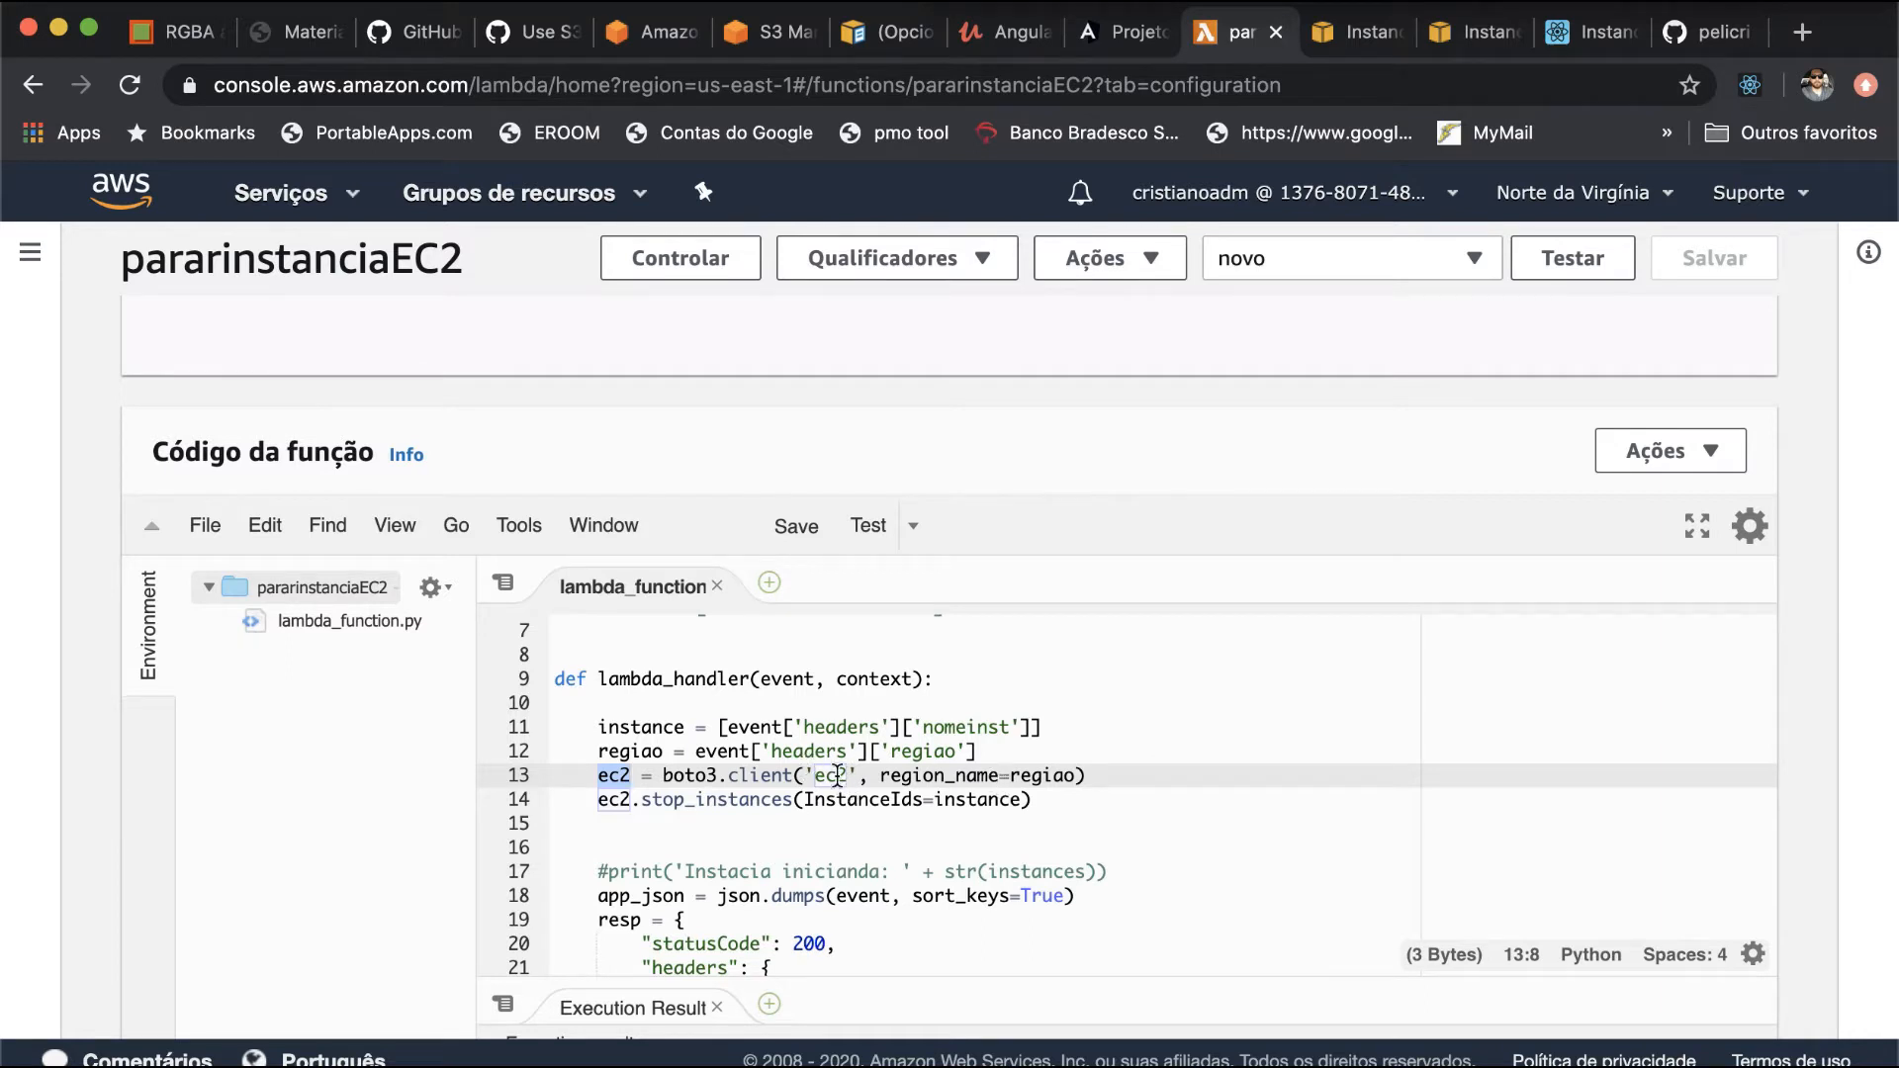
pyautogui.doubleClick(605, 800)
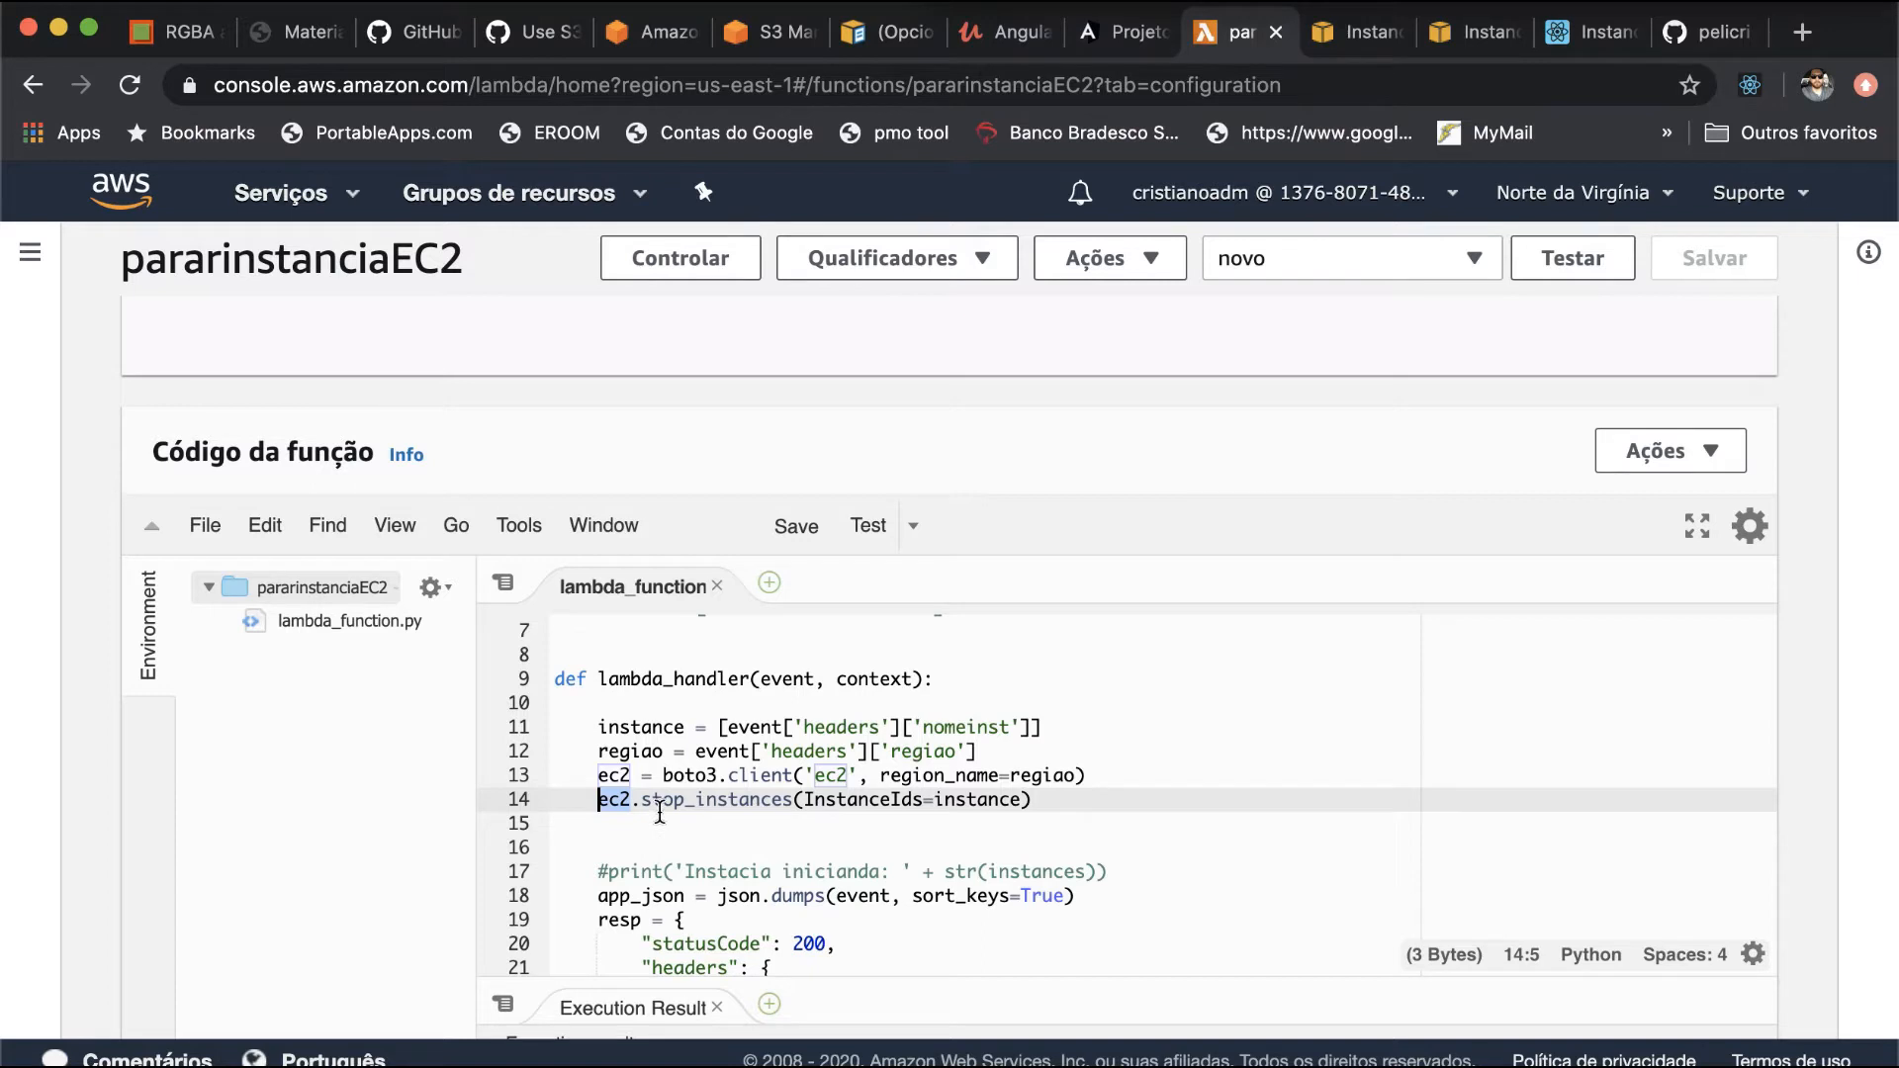
pyautogui.scroll(-3, 914, 799)
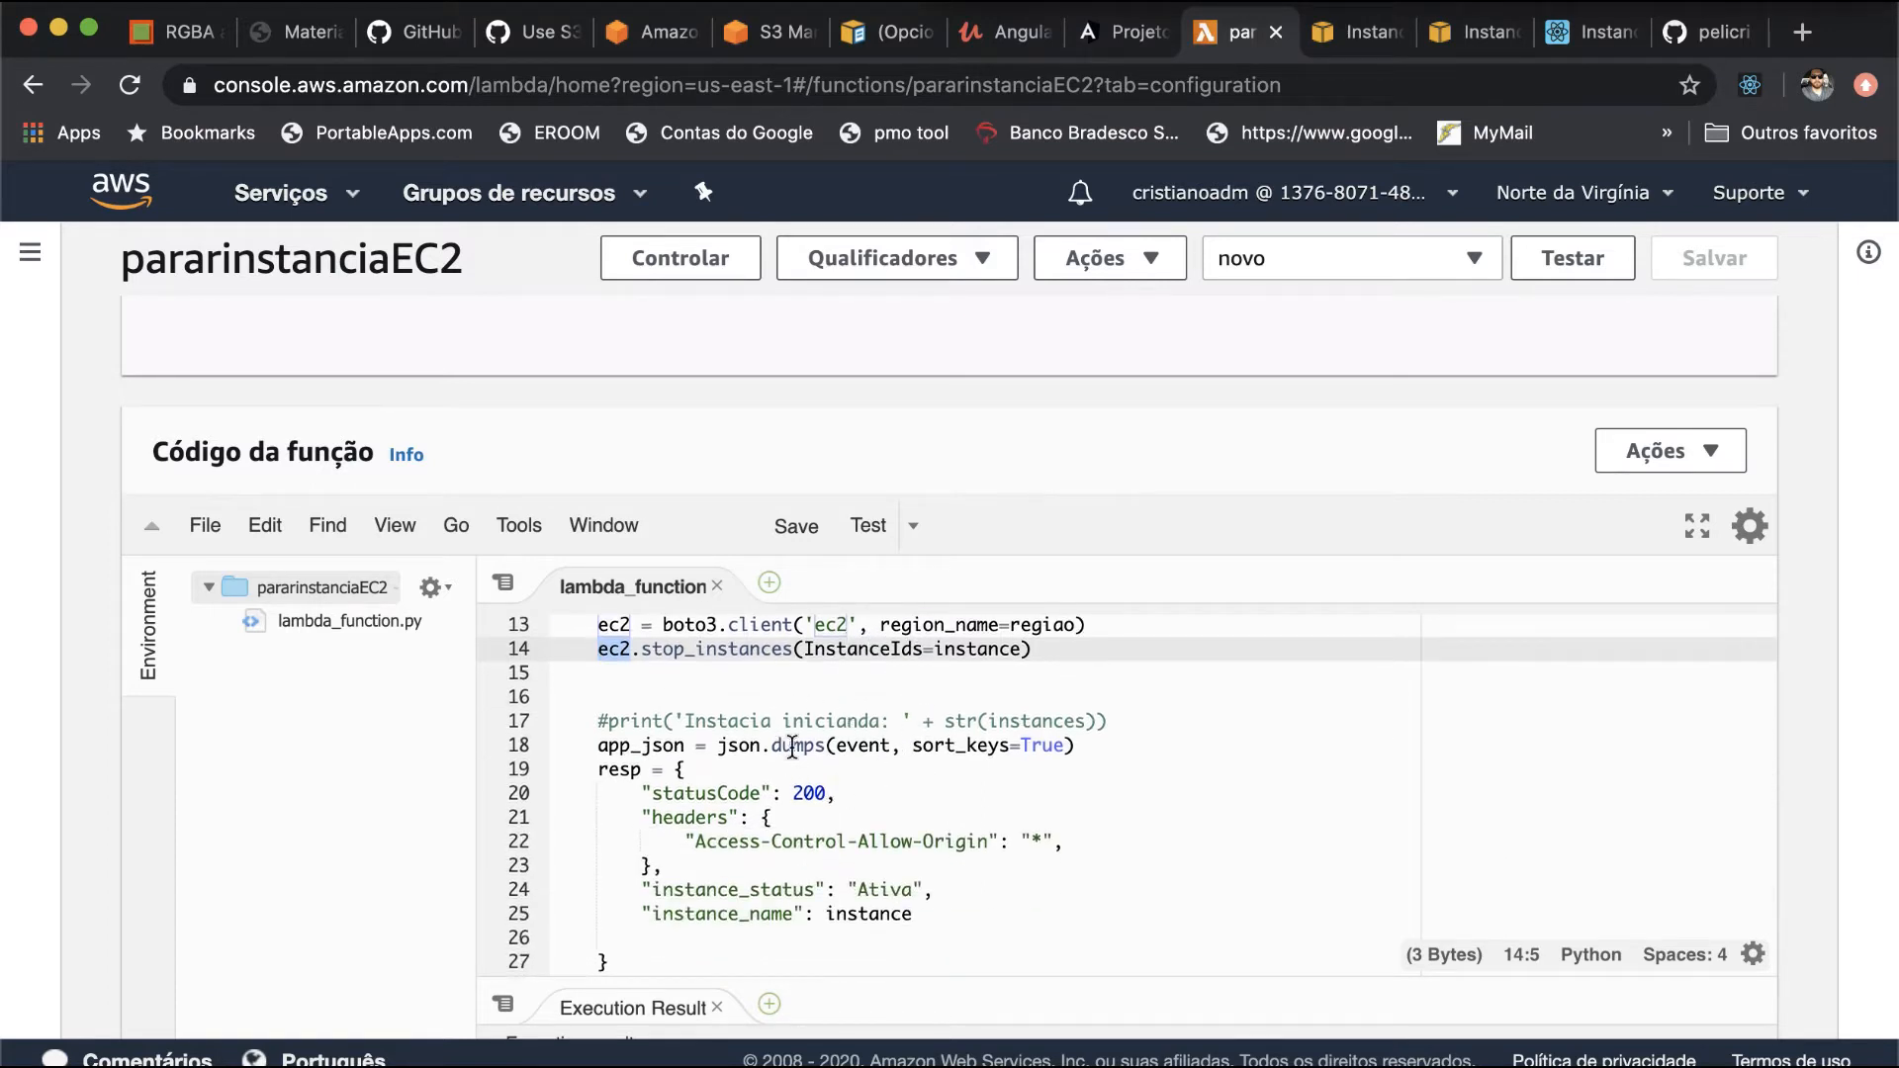
pyautogui.scroll(-2, 863, 770)
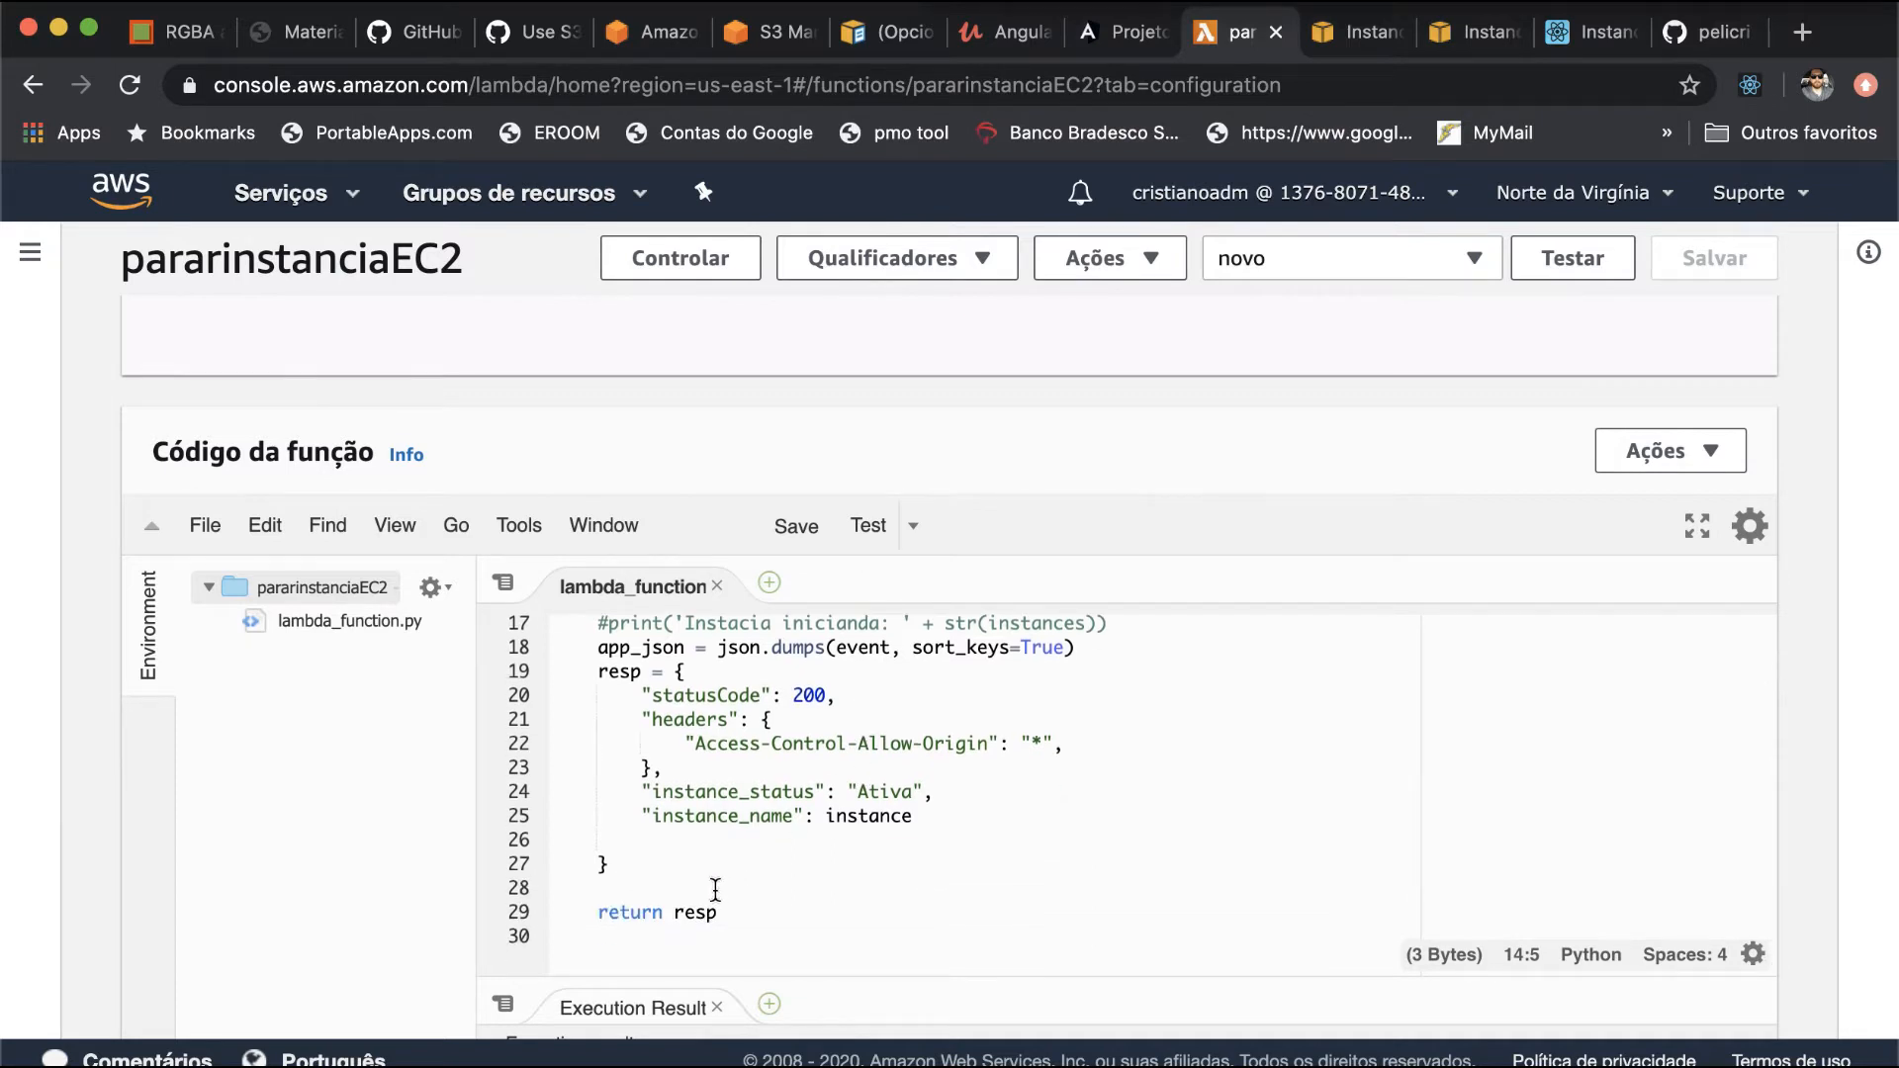
pyautogui.scroll(3, 930, 806)
pyautogui.scroll(4, 933, 806)
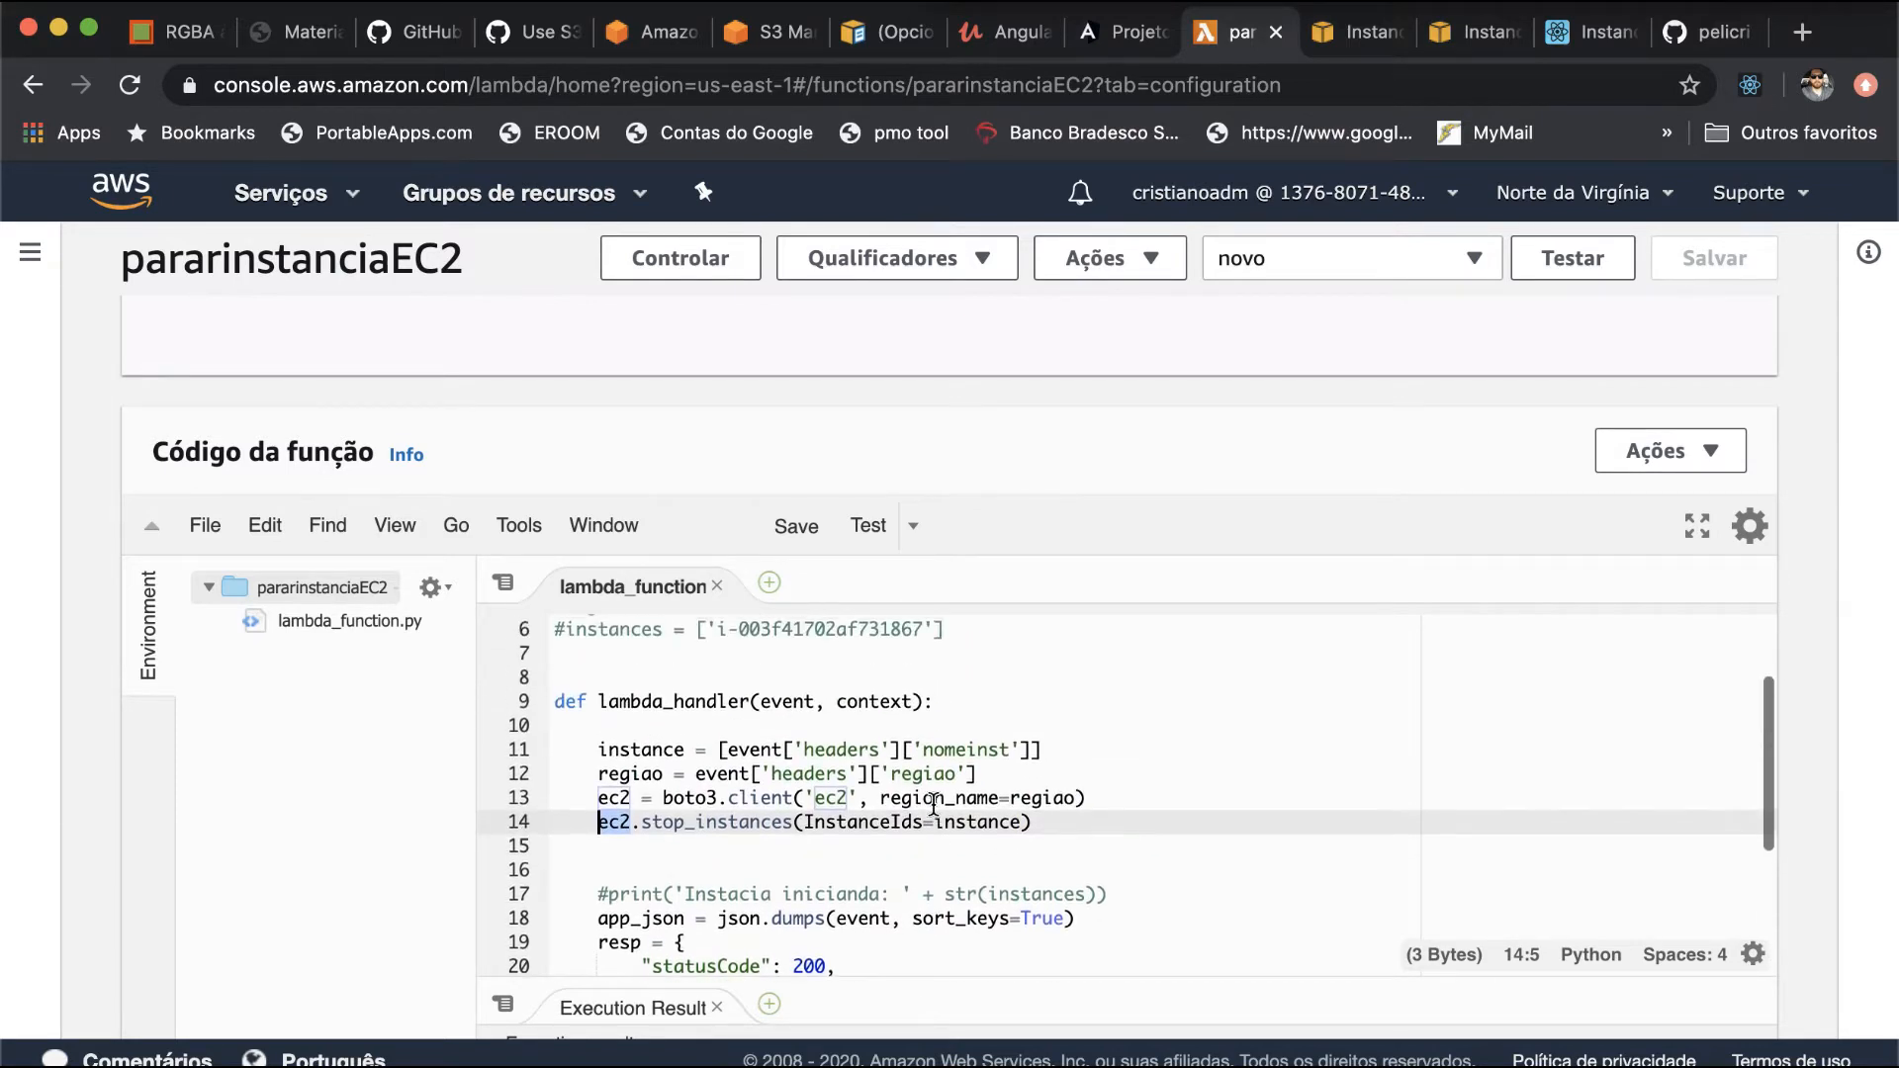
# - Open the saved test event novo for editing and set its regiao value to us-east-1
pyautogui.click(1484, 275)
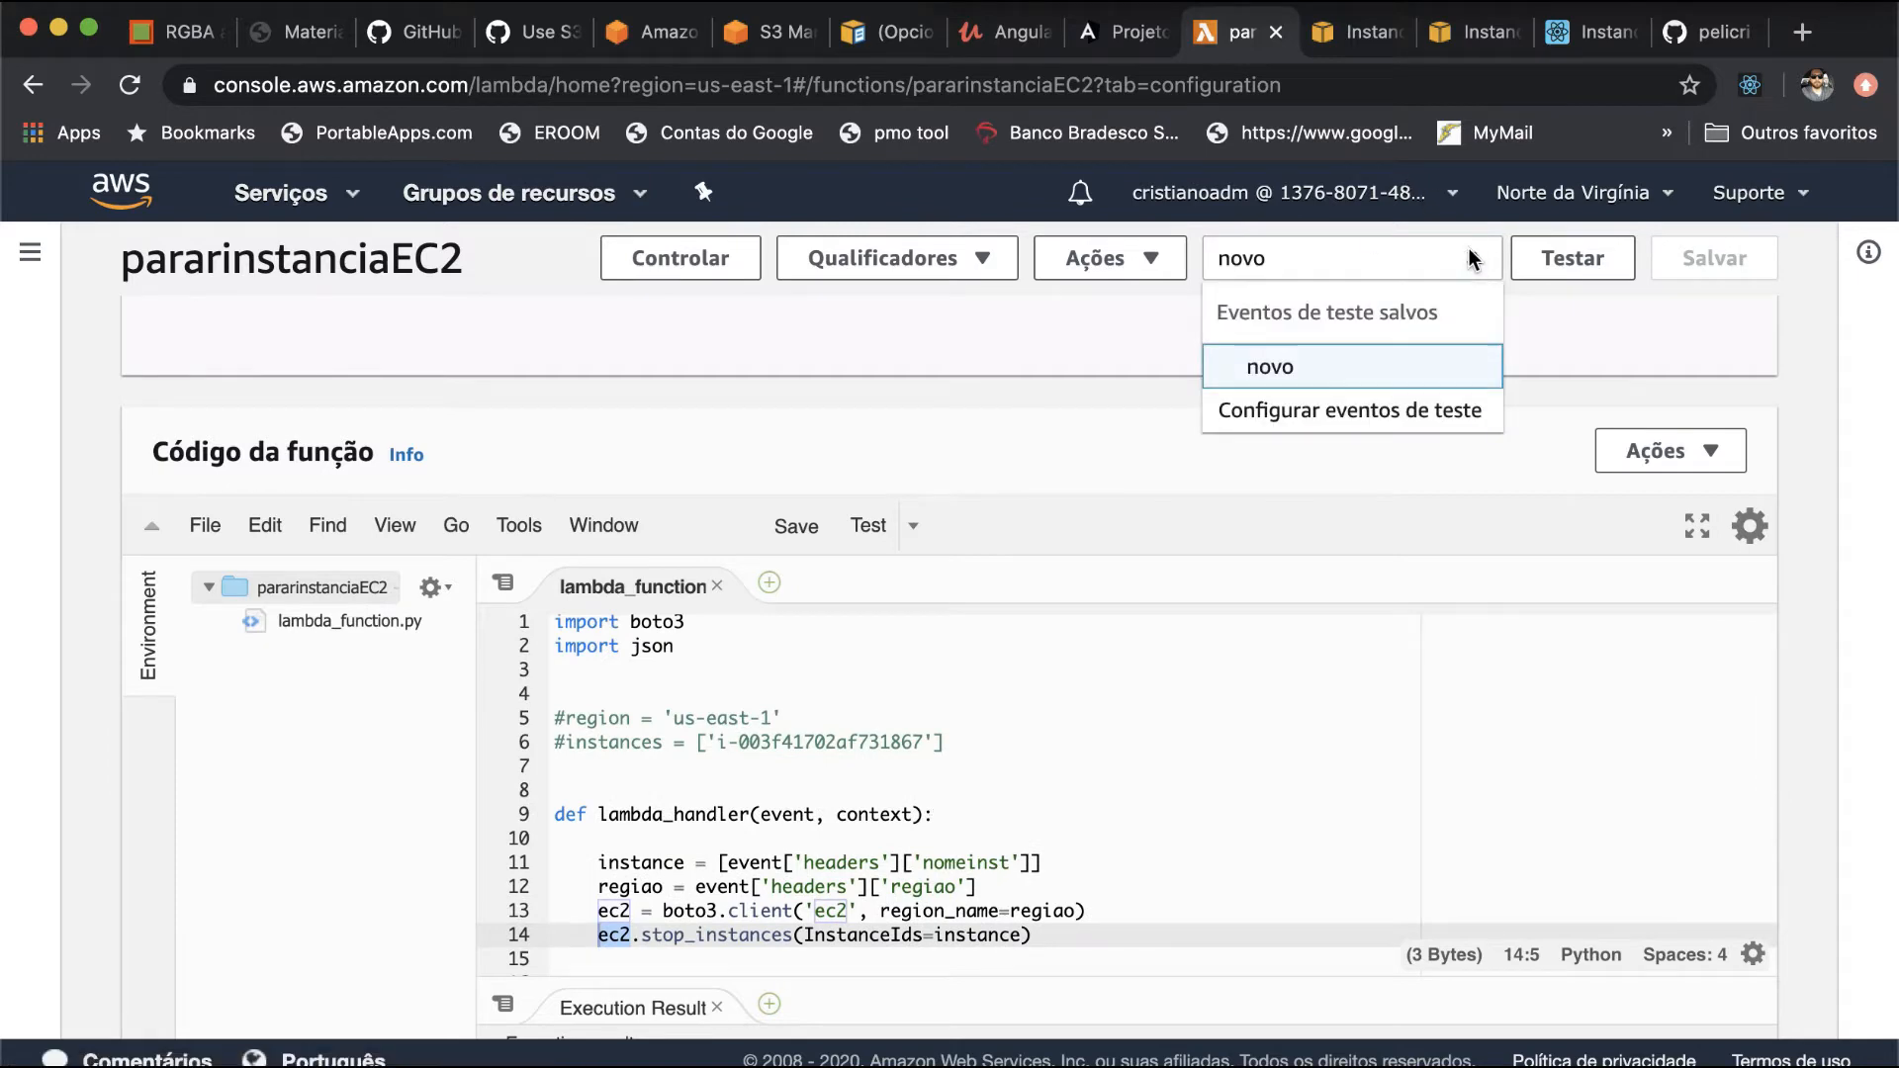
pyautogui.click(1398, 404)
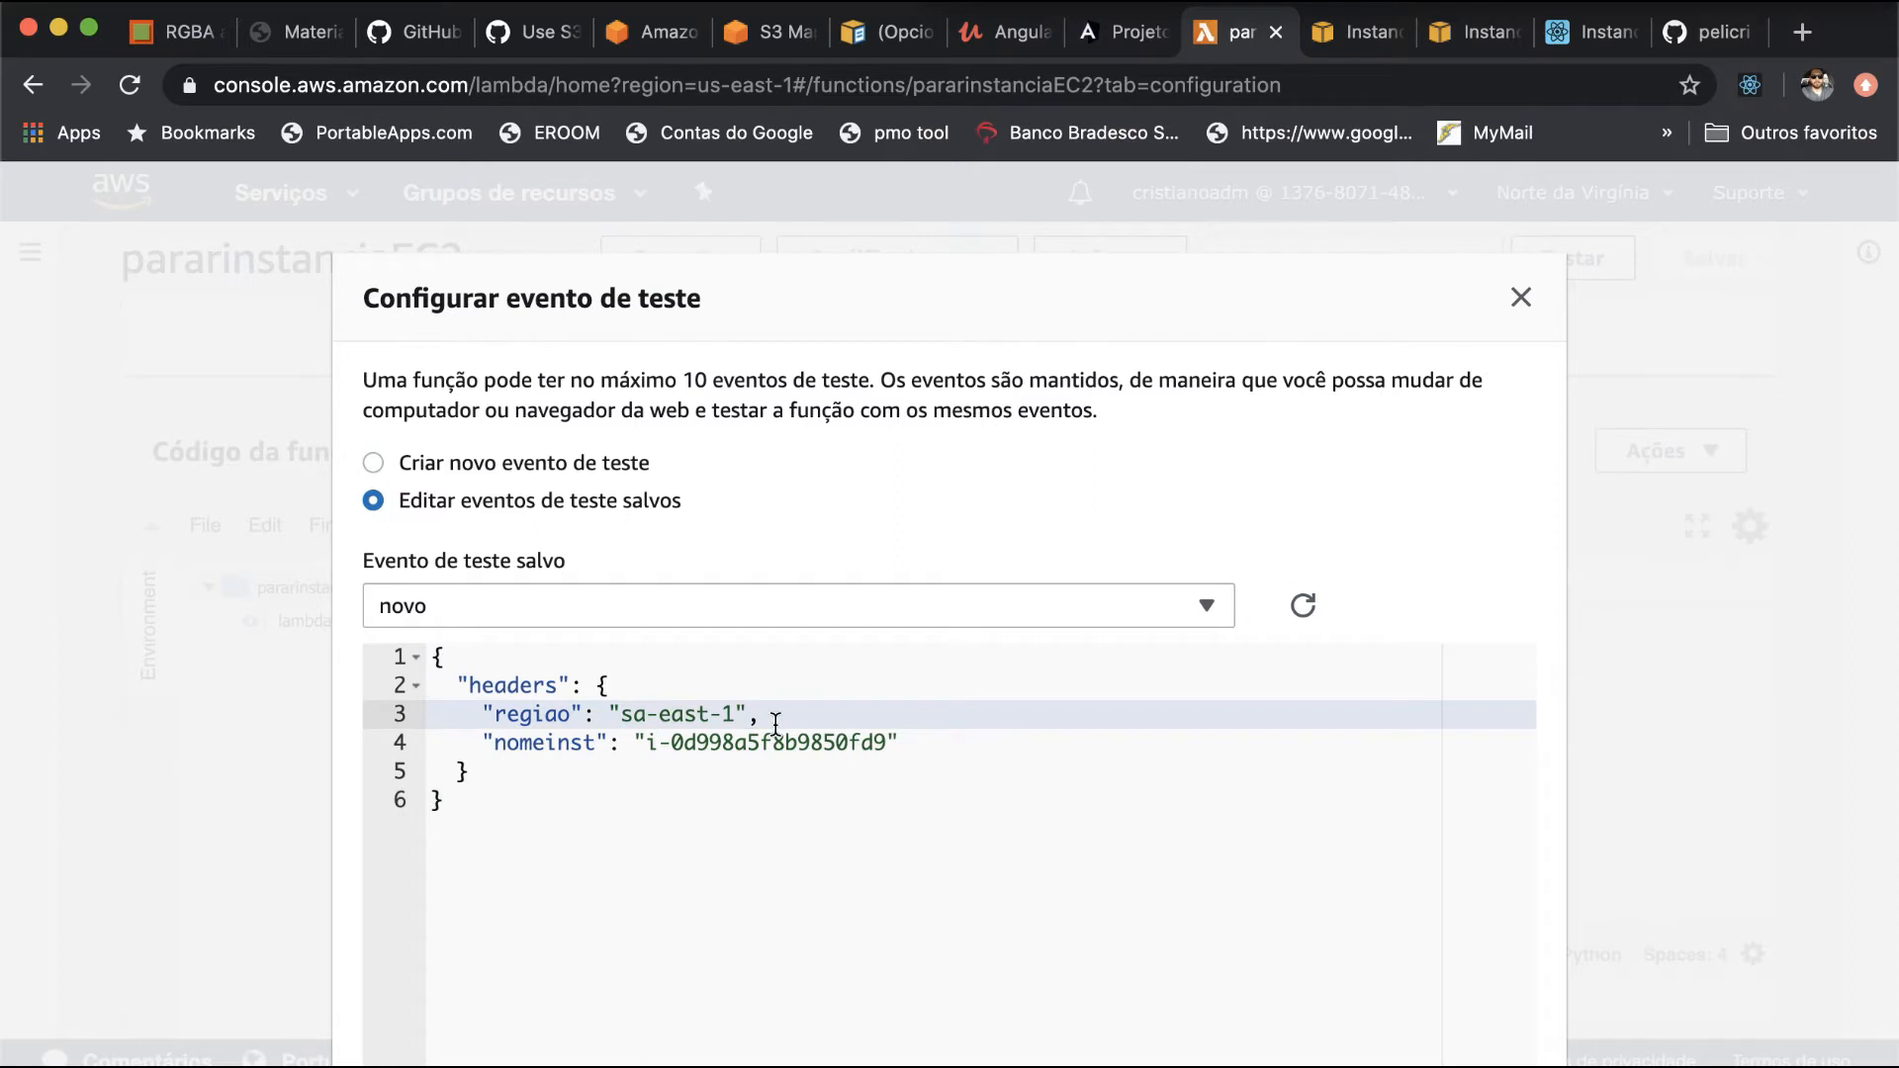
pyautogui.press('BackSpace')
pyautogui.press('BackSpace')
pyautogui.write('us')
# - Replace the test event's nomeinst value with i-0419e395115c3f576 and save the event
pyautogui.click(645, 744)
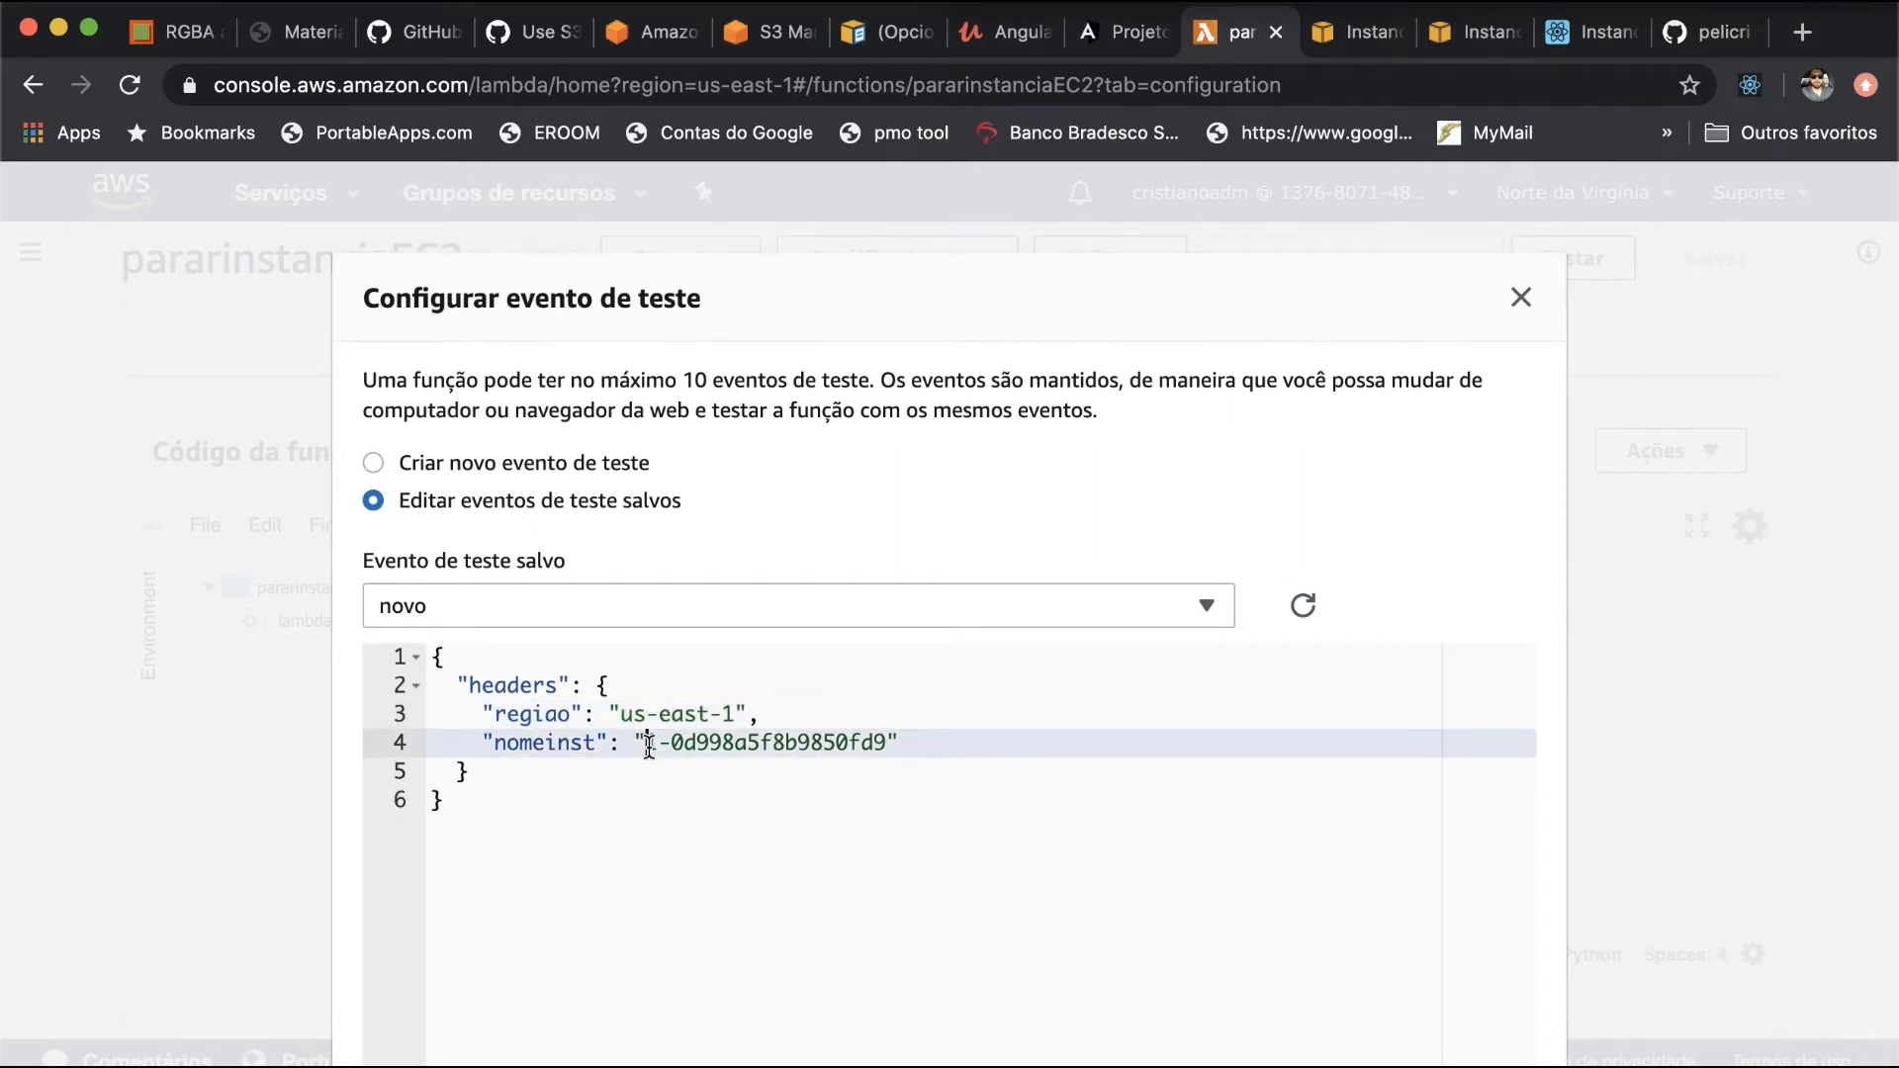
pyautogui.moveTo(647, 743); pyautogui.dragTo(888, 742)
pyautogui.write('i-0419e395115c3f576')
pyautogui.scroll(-5, 1185, 810)
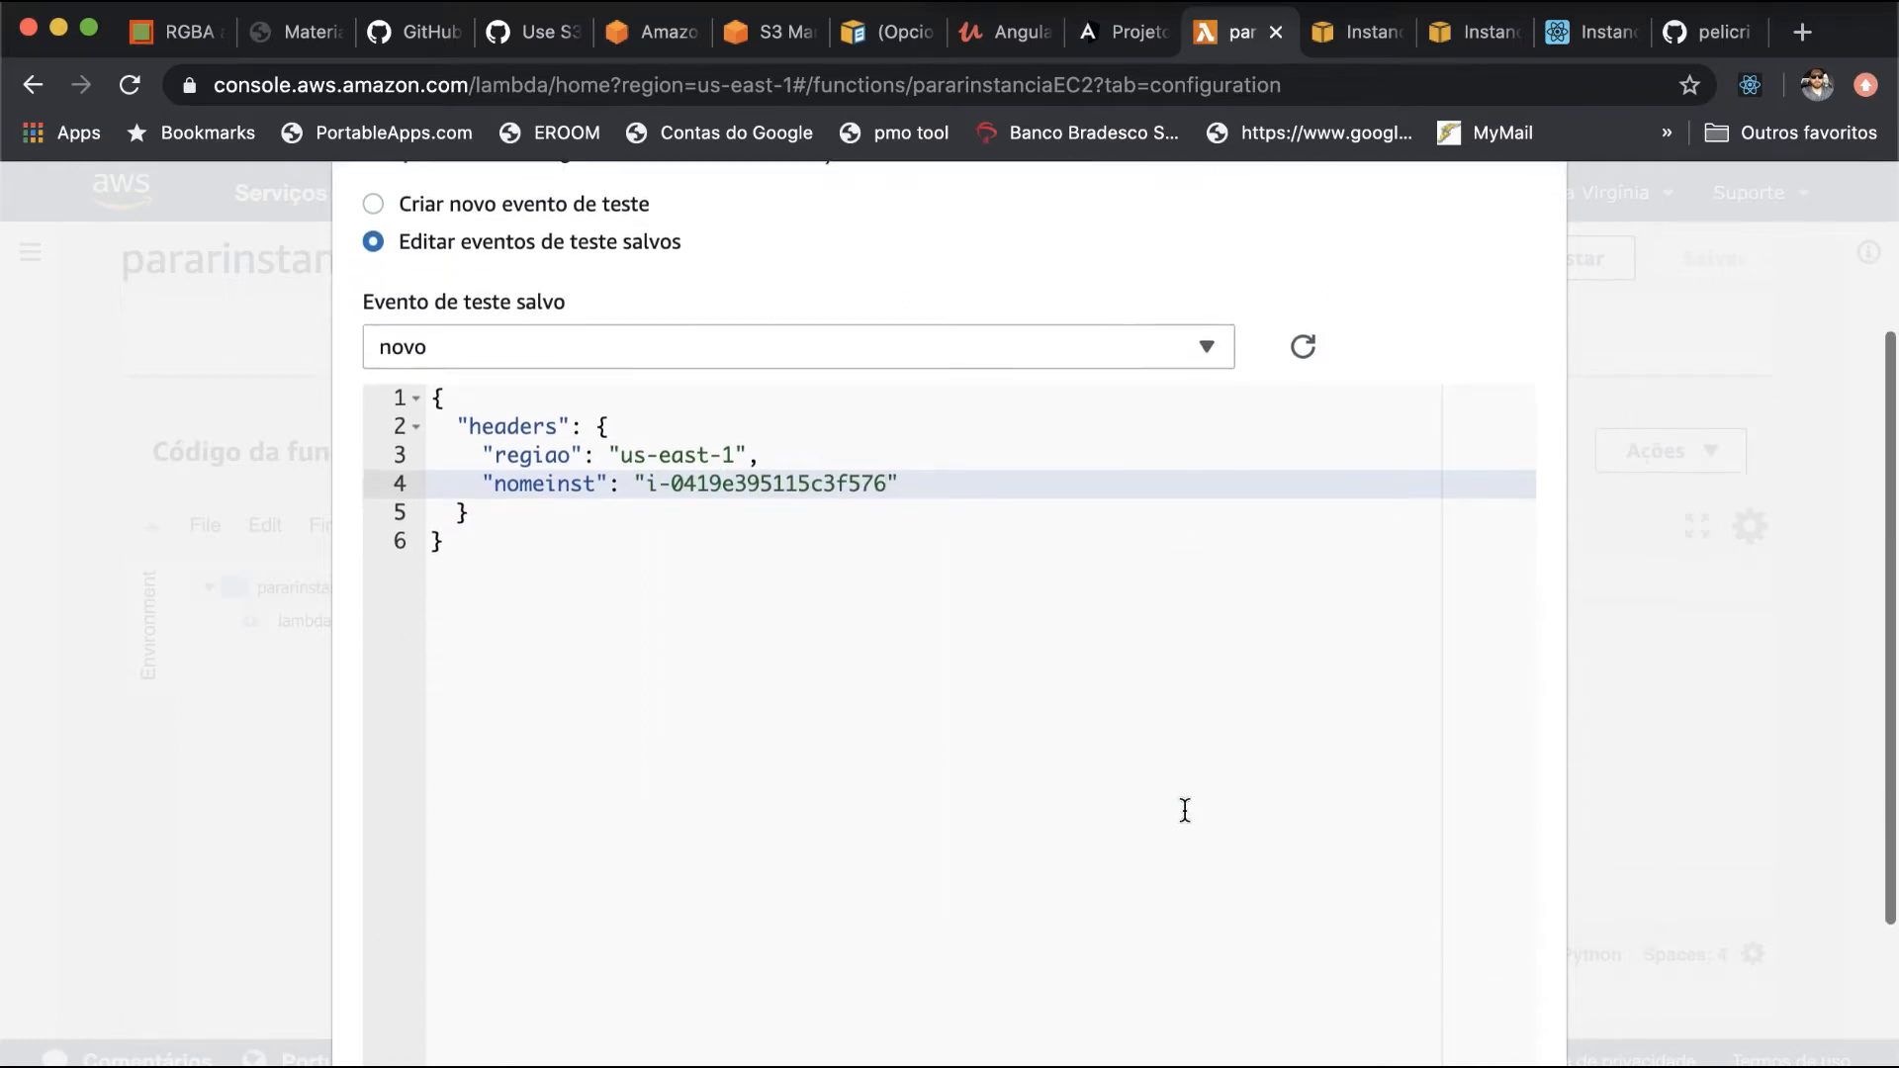
pyautogui.scroll(-3, 1185, 810)
pyautogui.click(1467, 1058)
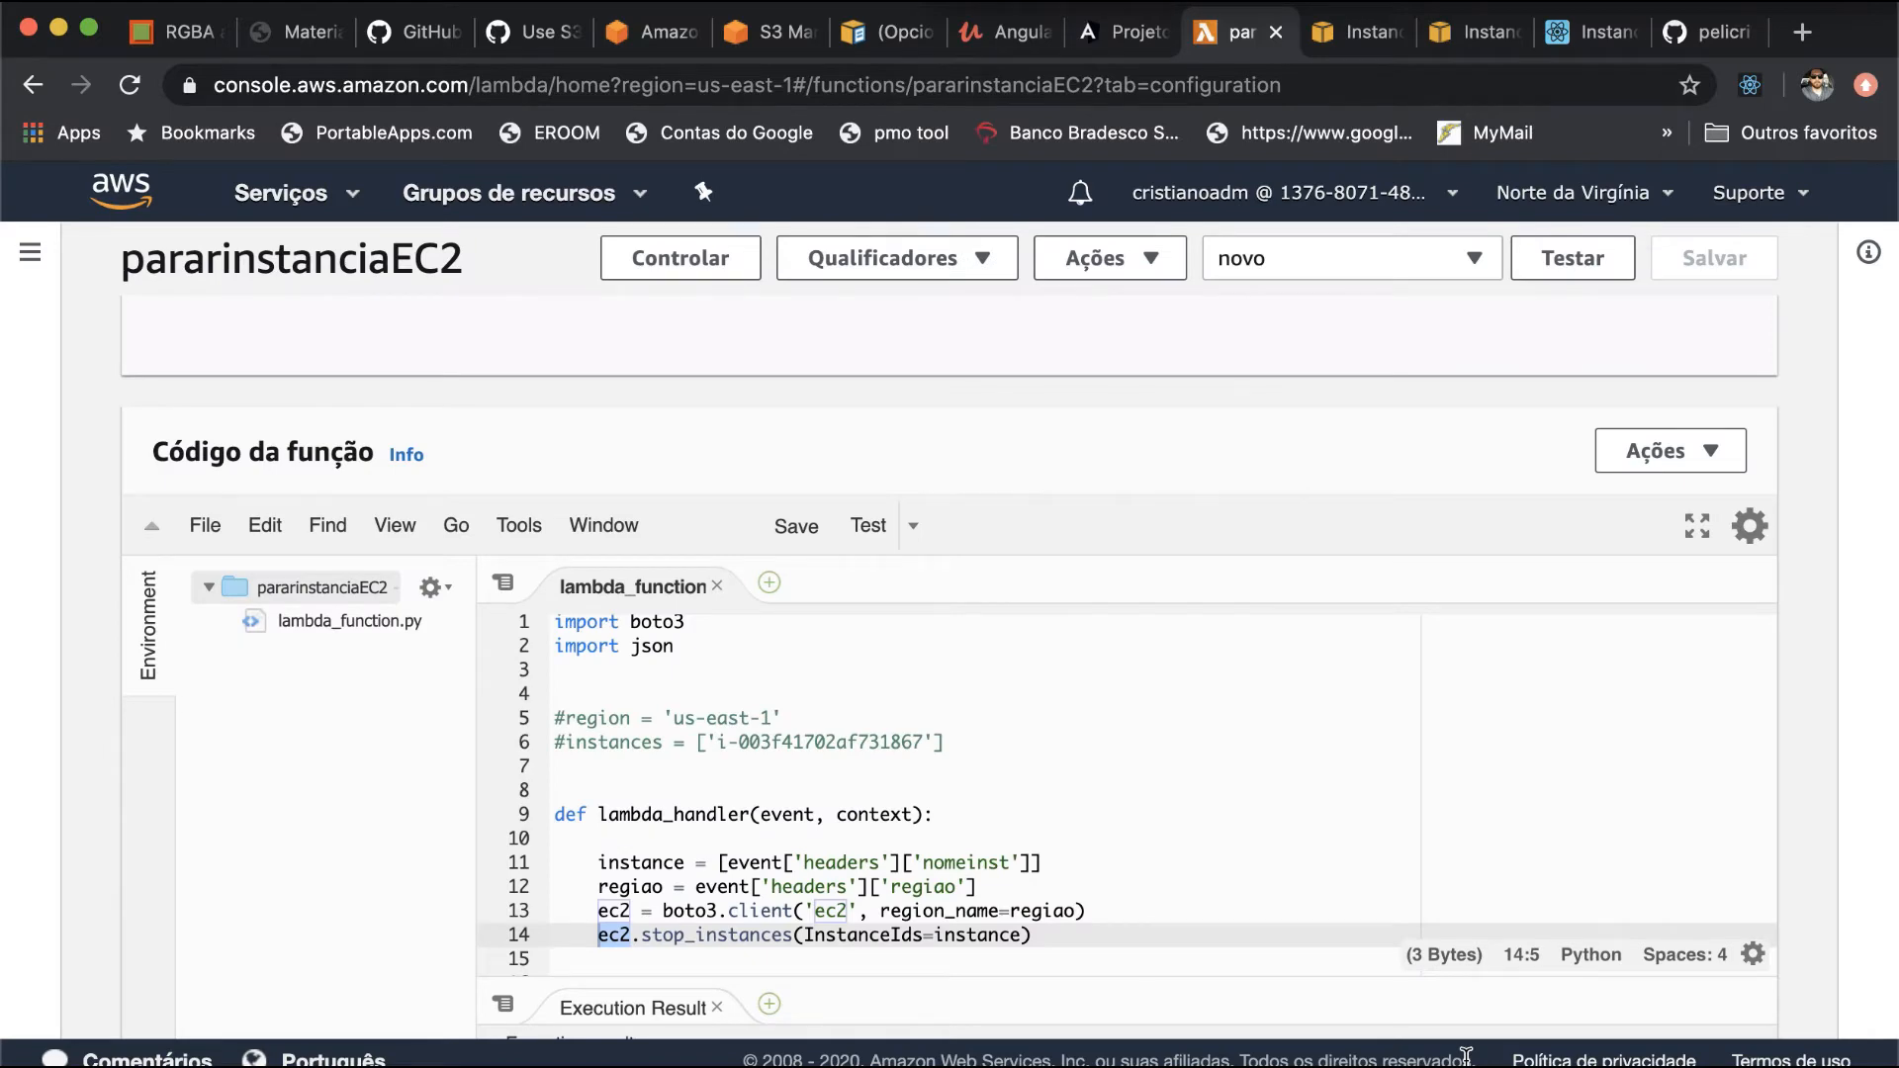
# - Run the pararinstanciaEC2 function with the novo test event and expand the execution result details
pyautogui.scroll(10, 1434, 578)
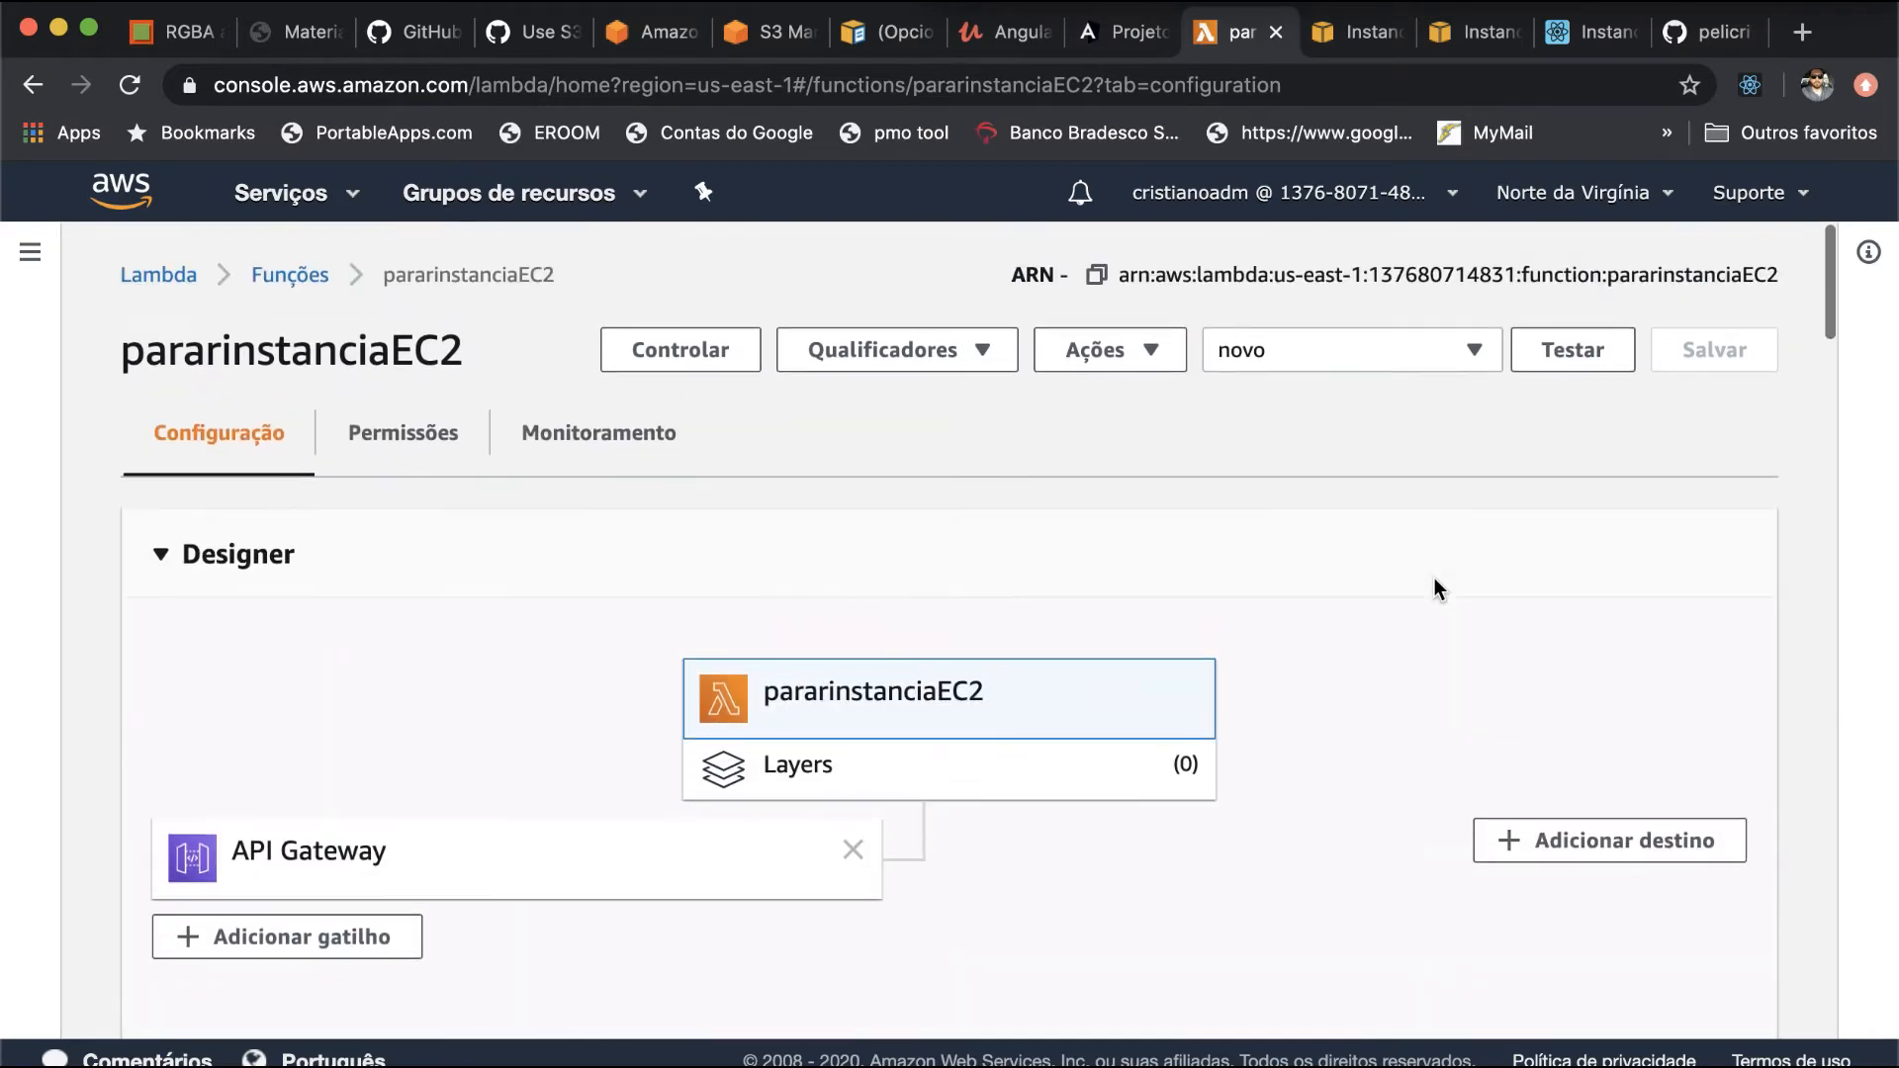
pyautogui.click(1599, 358)
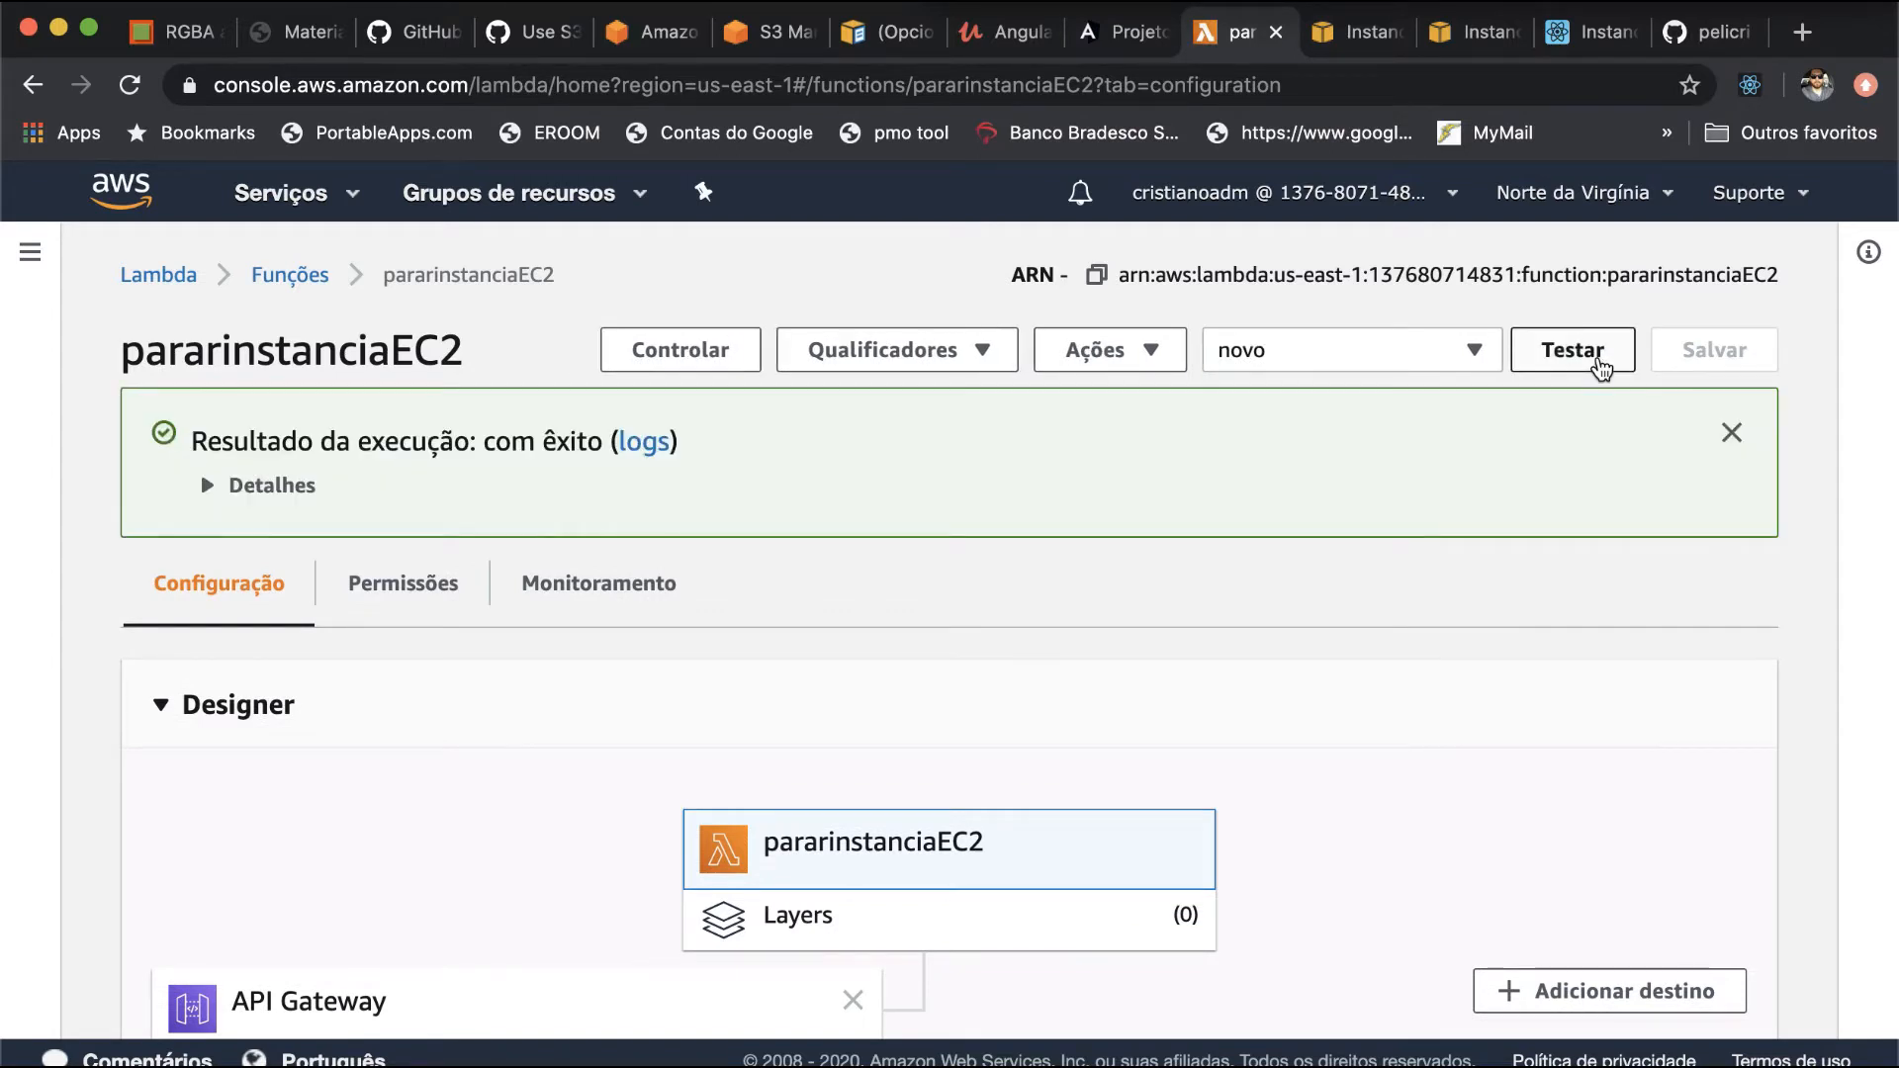
pyautogui.click(273, 487)
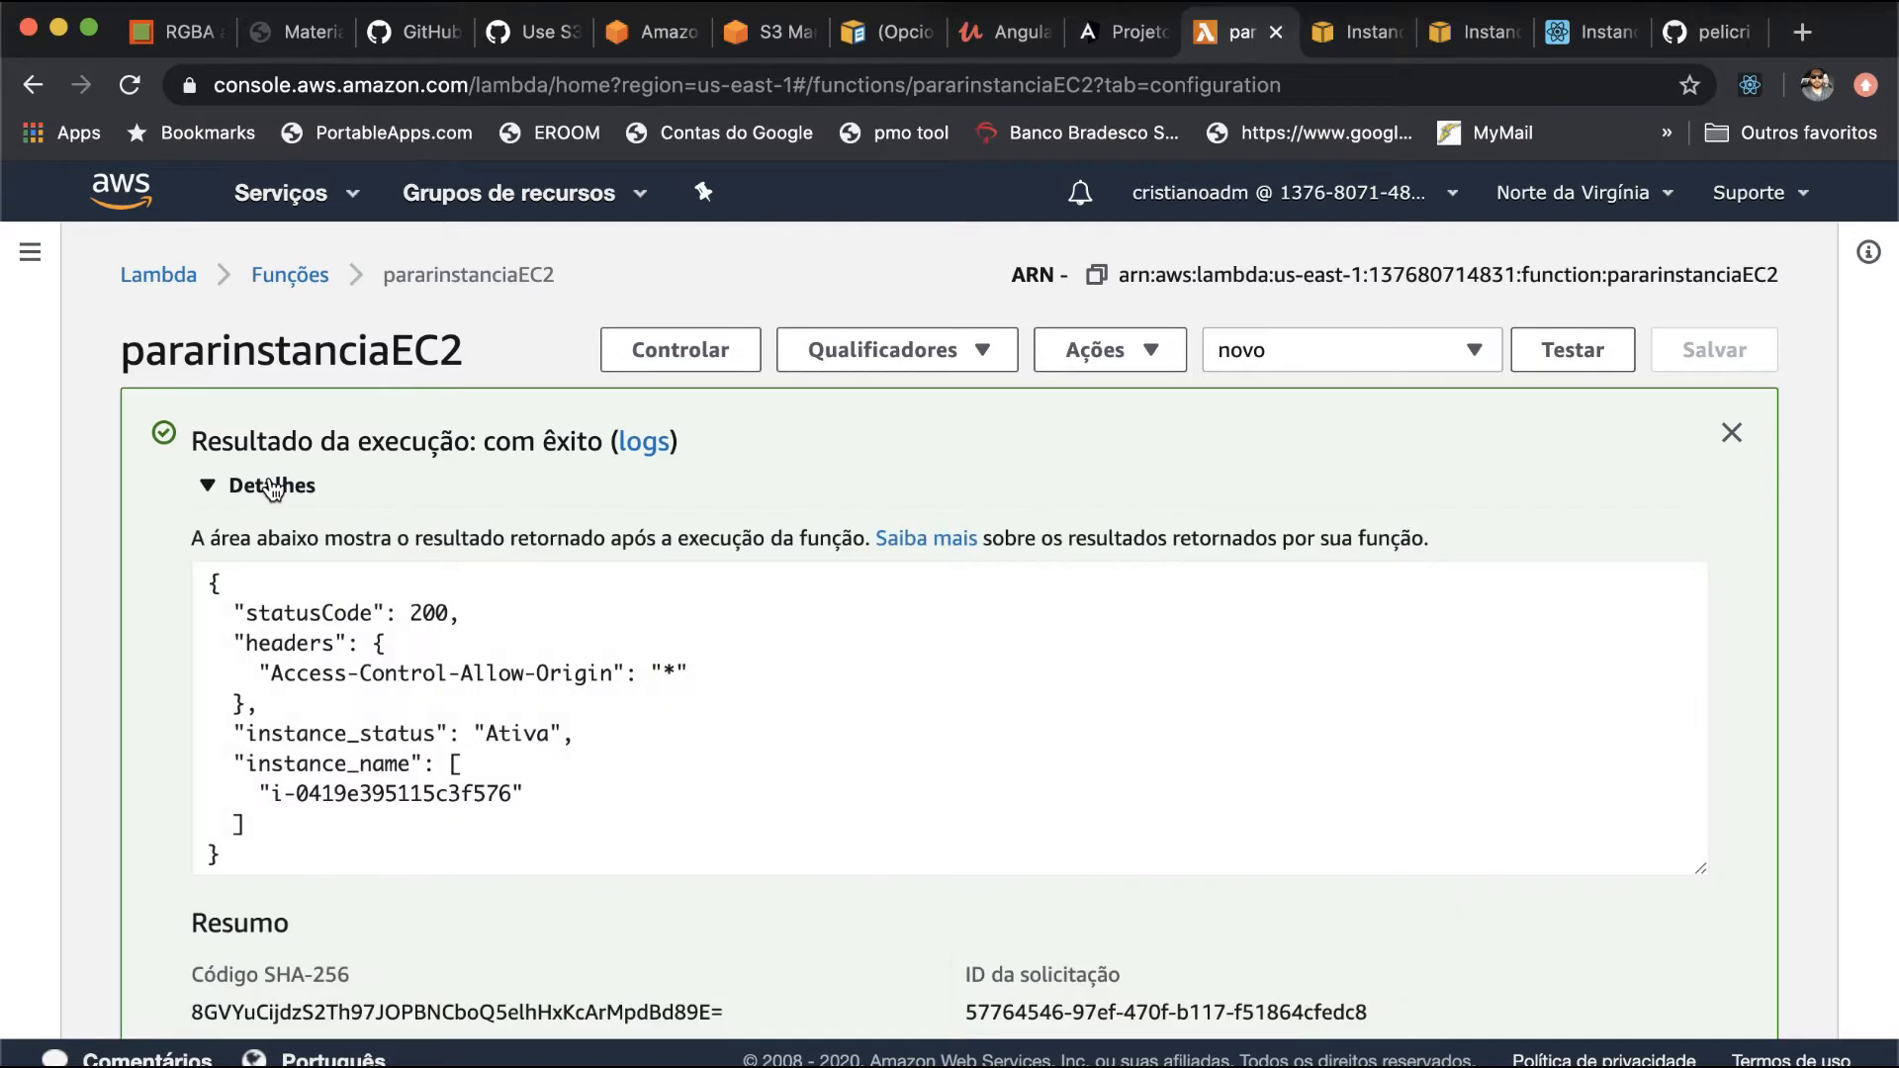
# - Examine the test's returned status code, instance status and instance name, plus the execution summary and log output
pyautogui.doubleClick(429, 614)
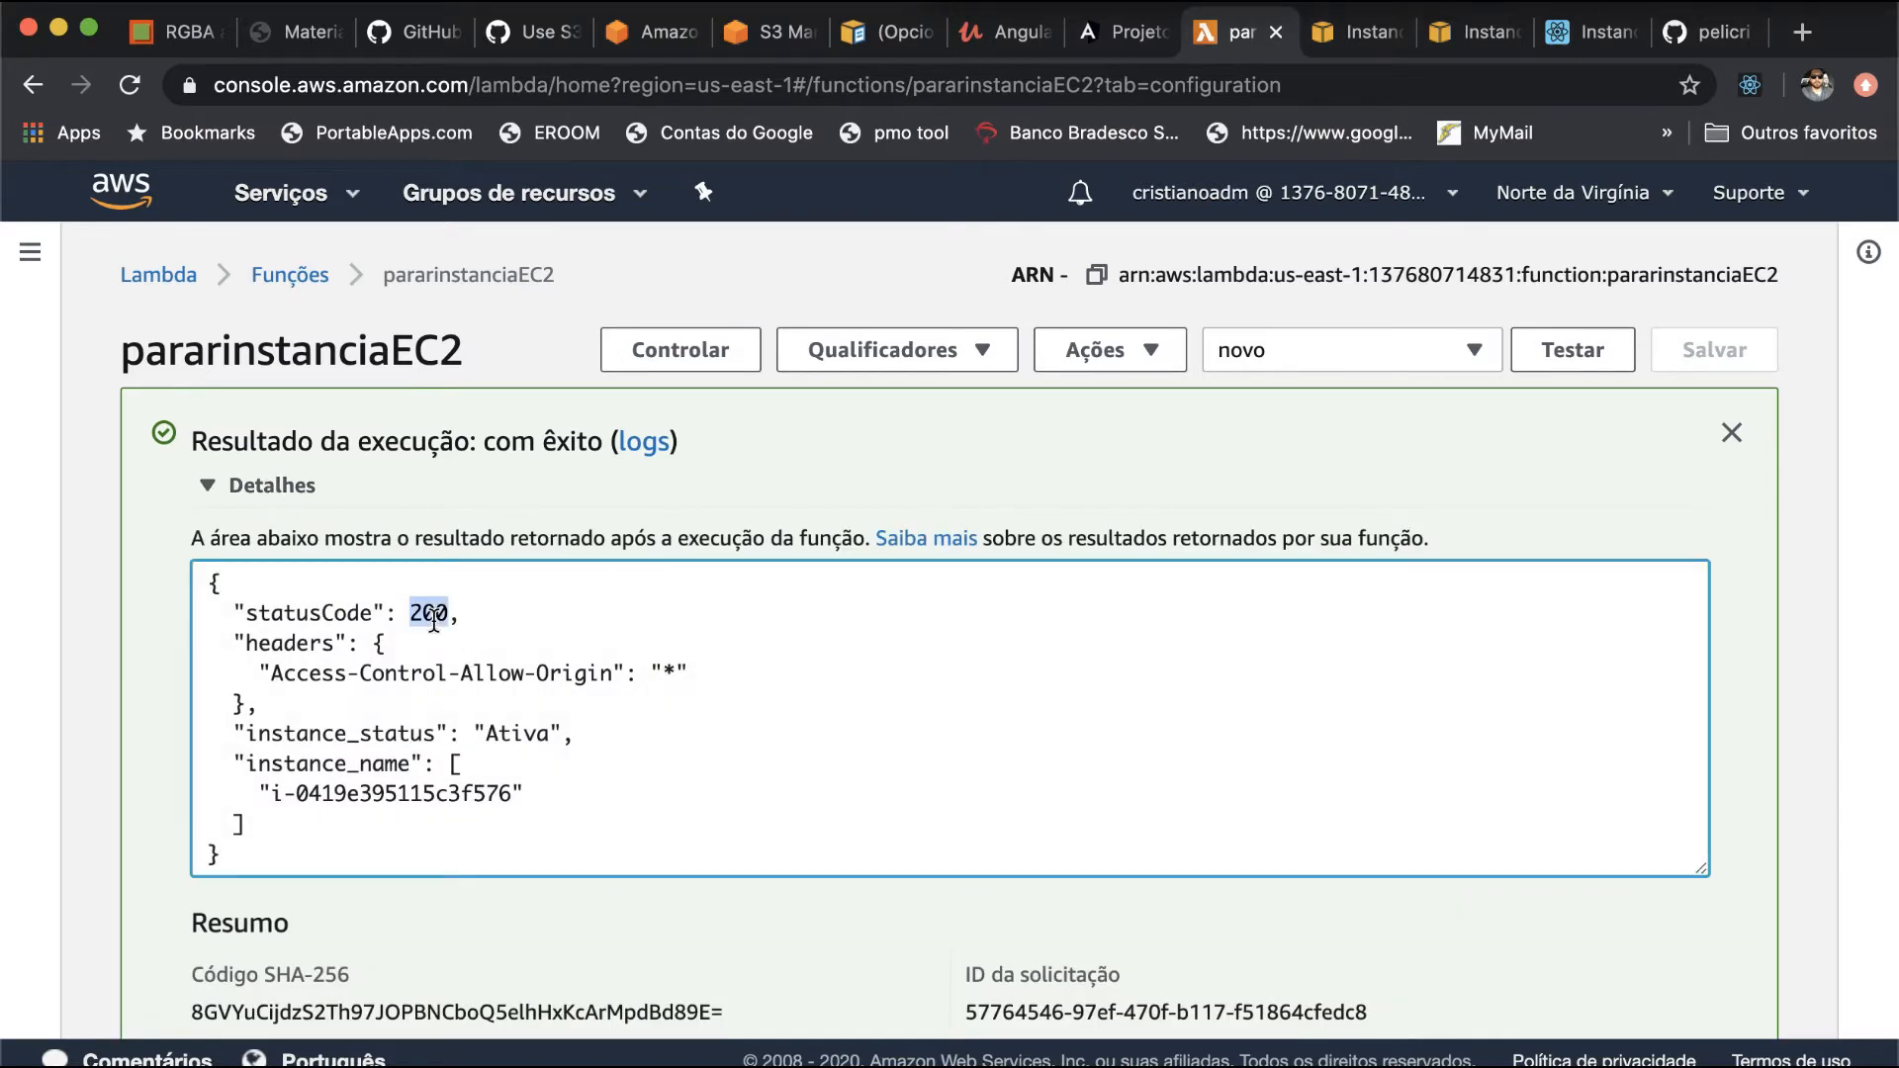
pyautogui.doubleClick(514, 733)
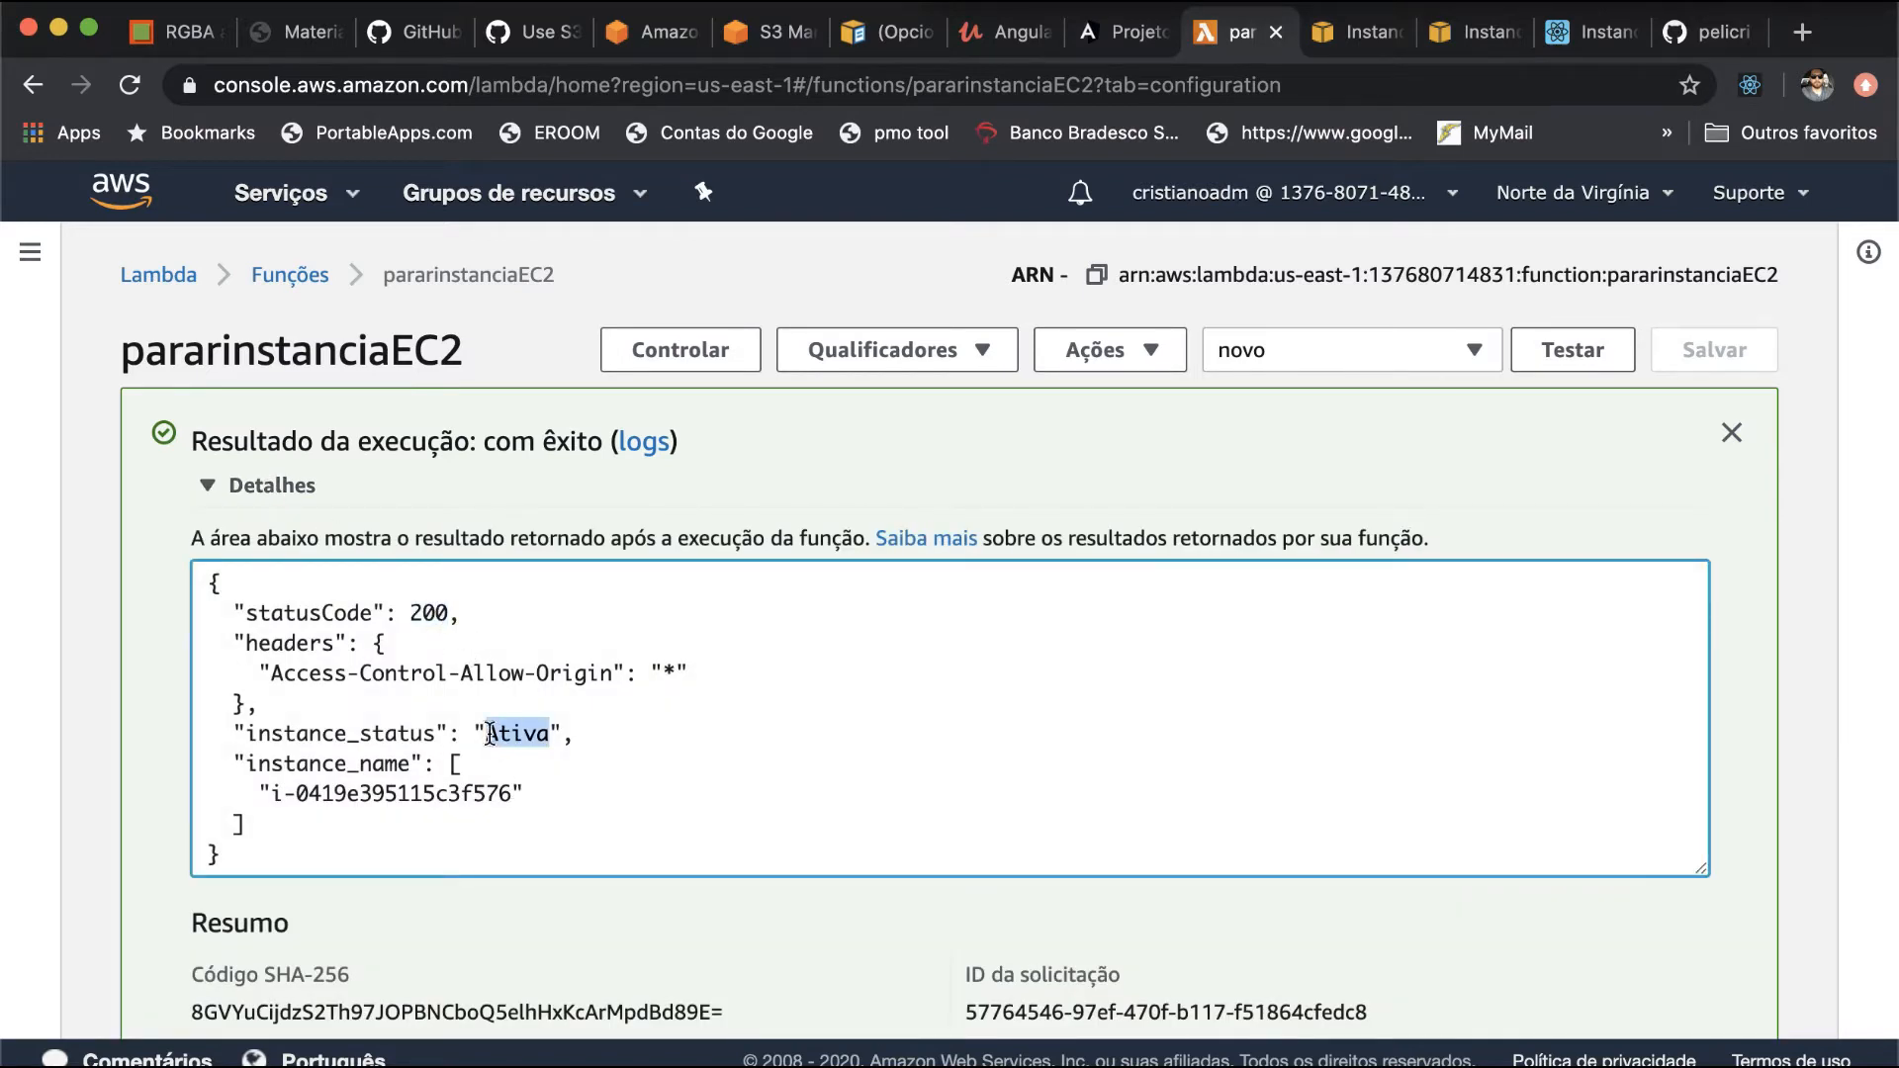
pyautogui.moveTo(246, 763); pyautogui.dragTo(442, 819)
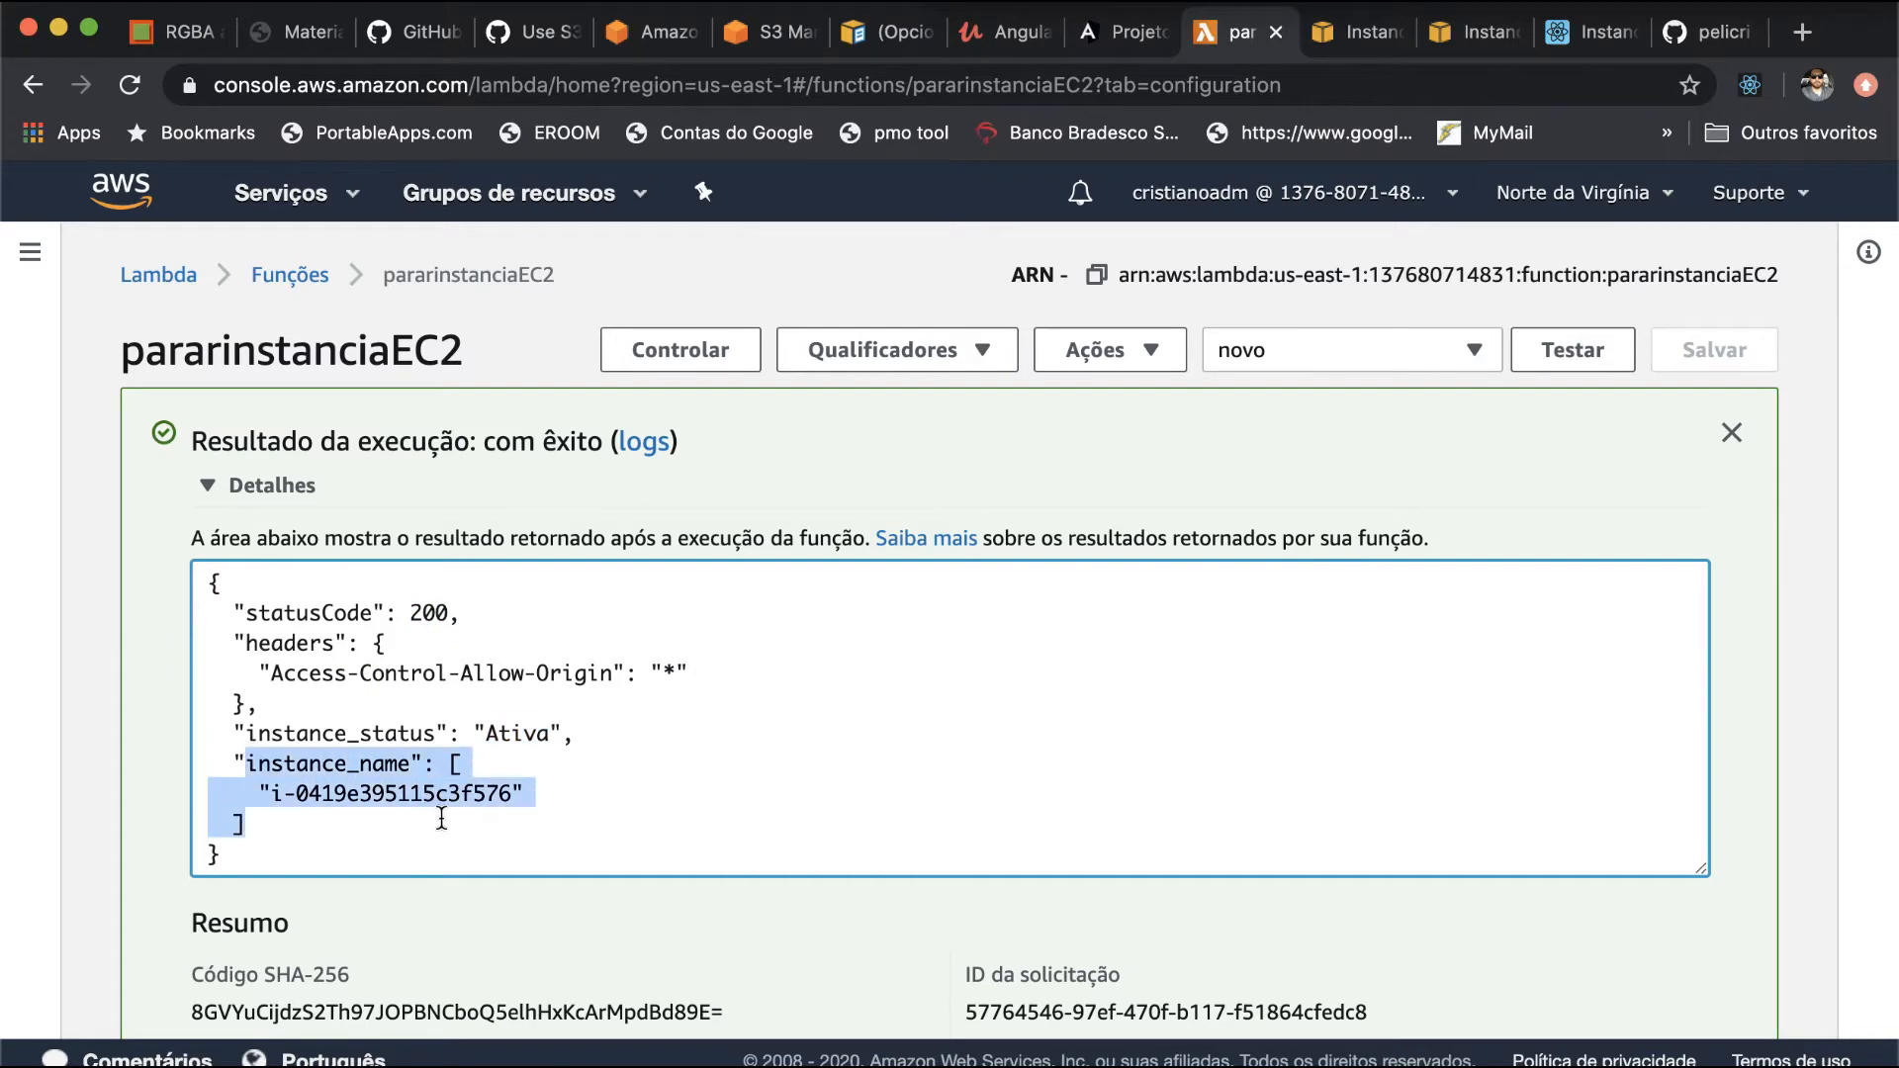
pyautogui.scroll(-4, 441, 819)
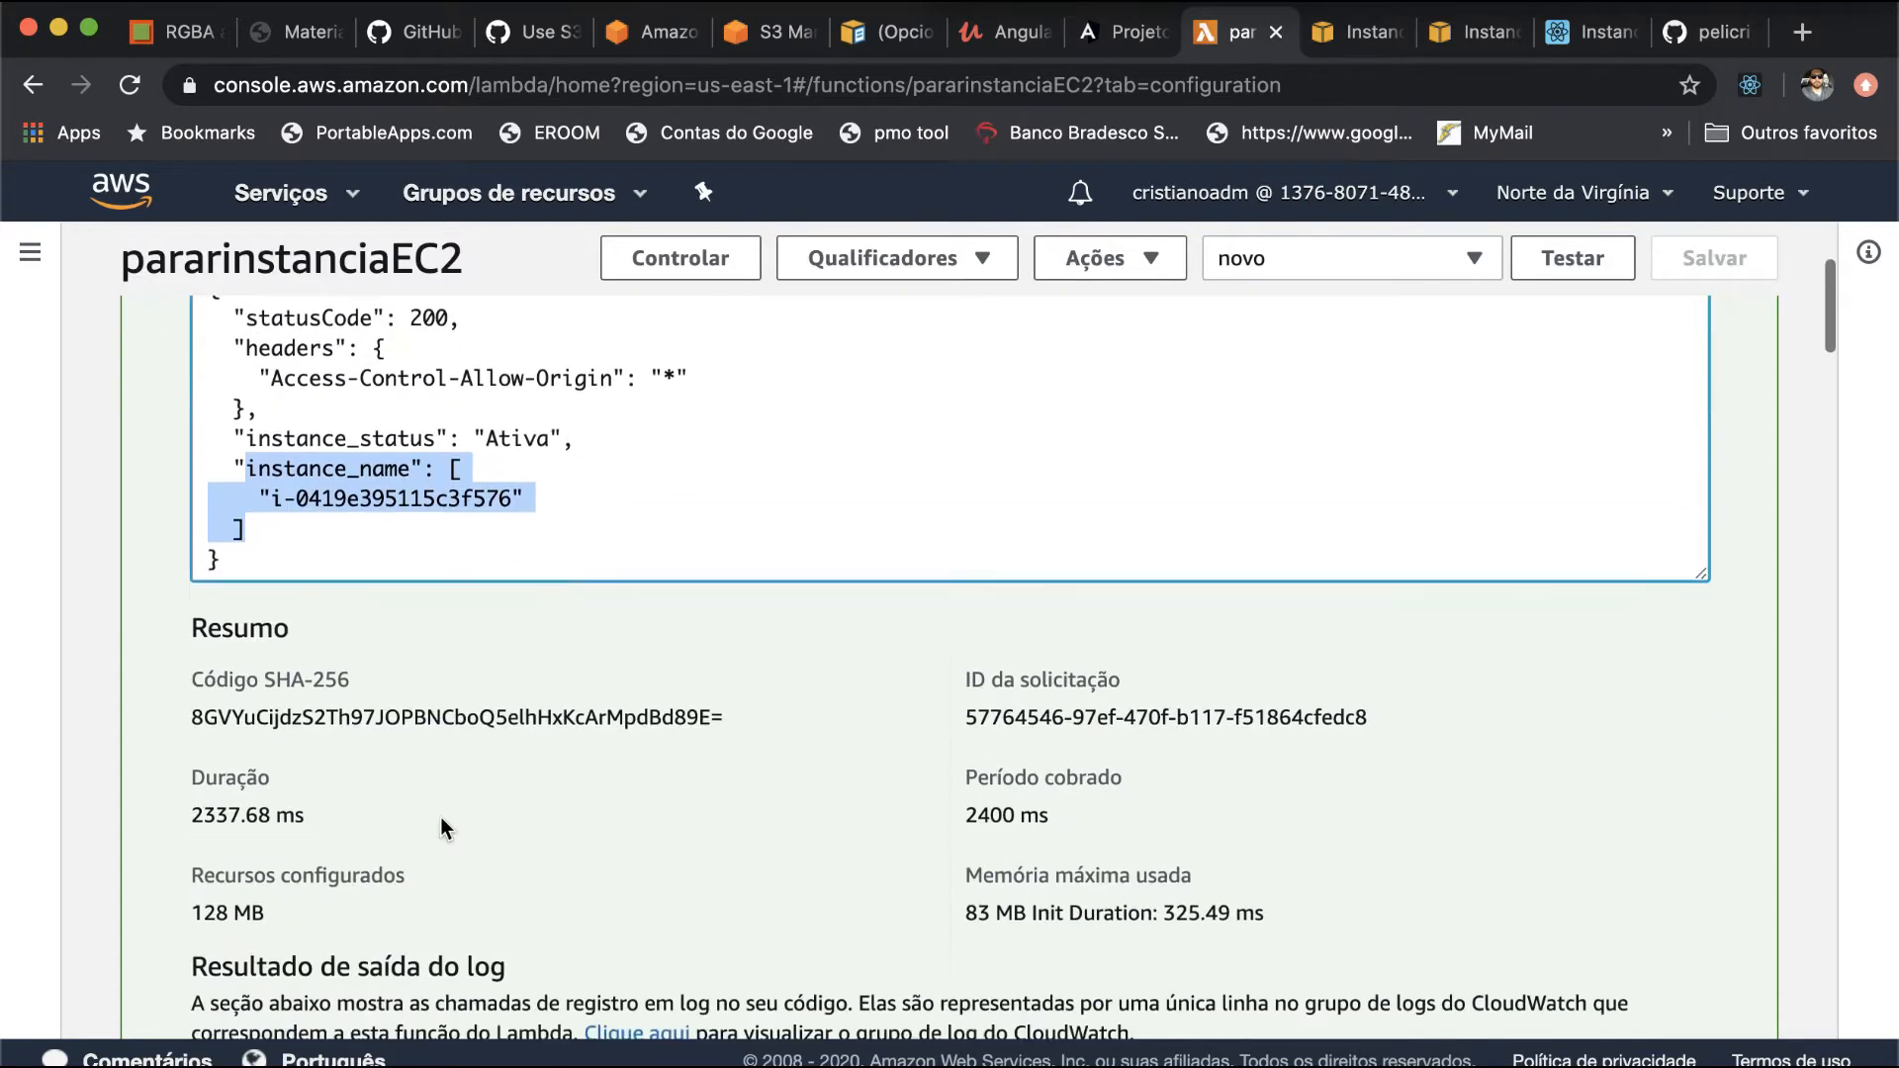
pyautogui.scroll(-1, 442, 823)
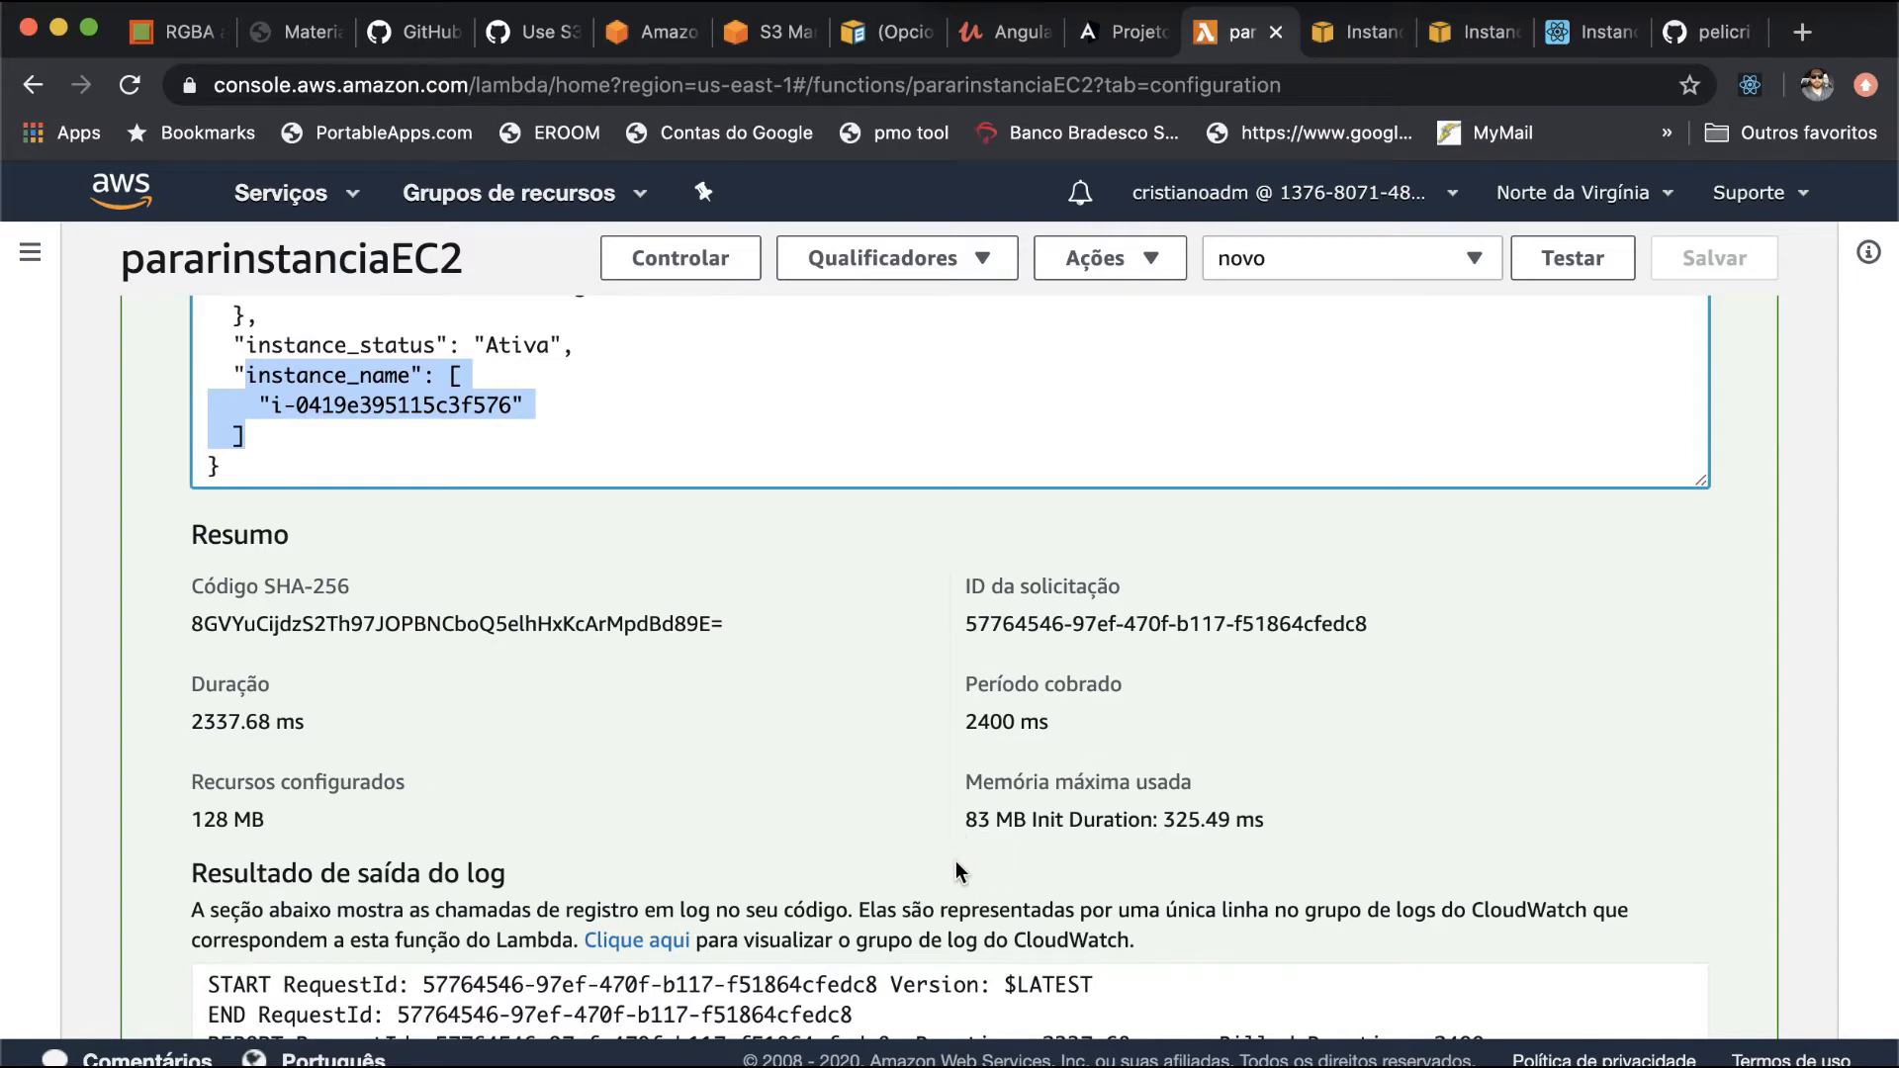
pyautogui.scroll(-3, 955, 861)
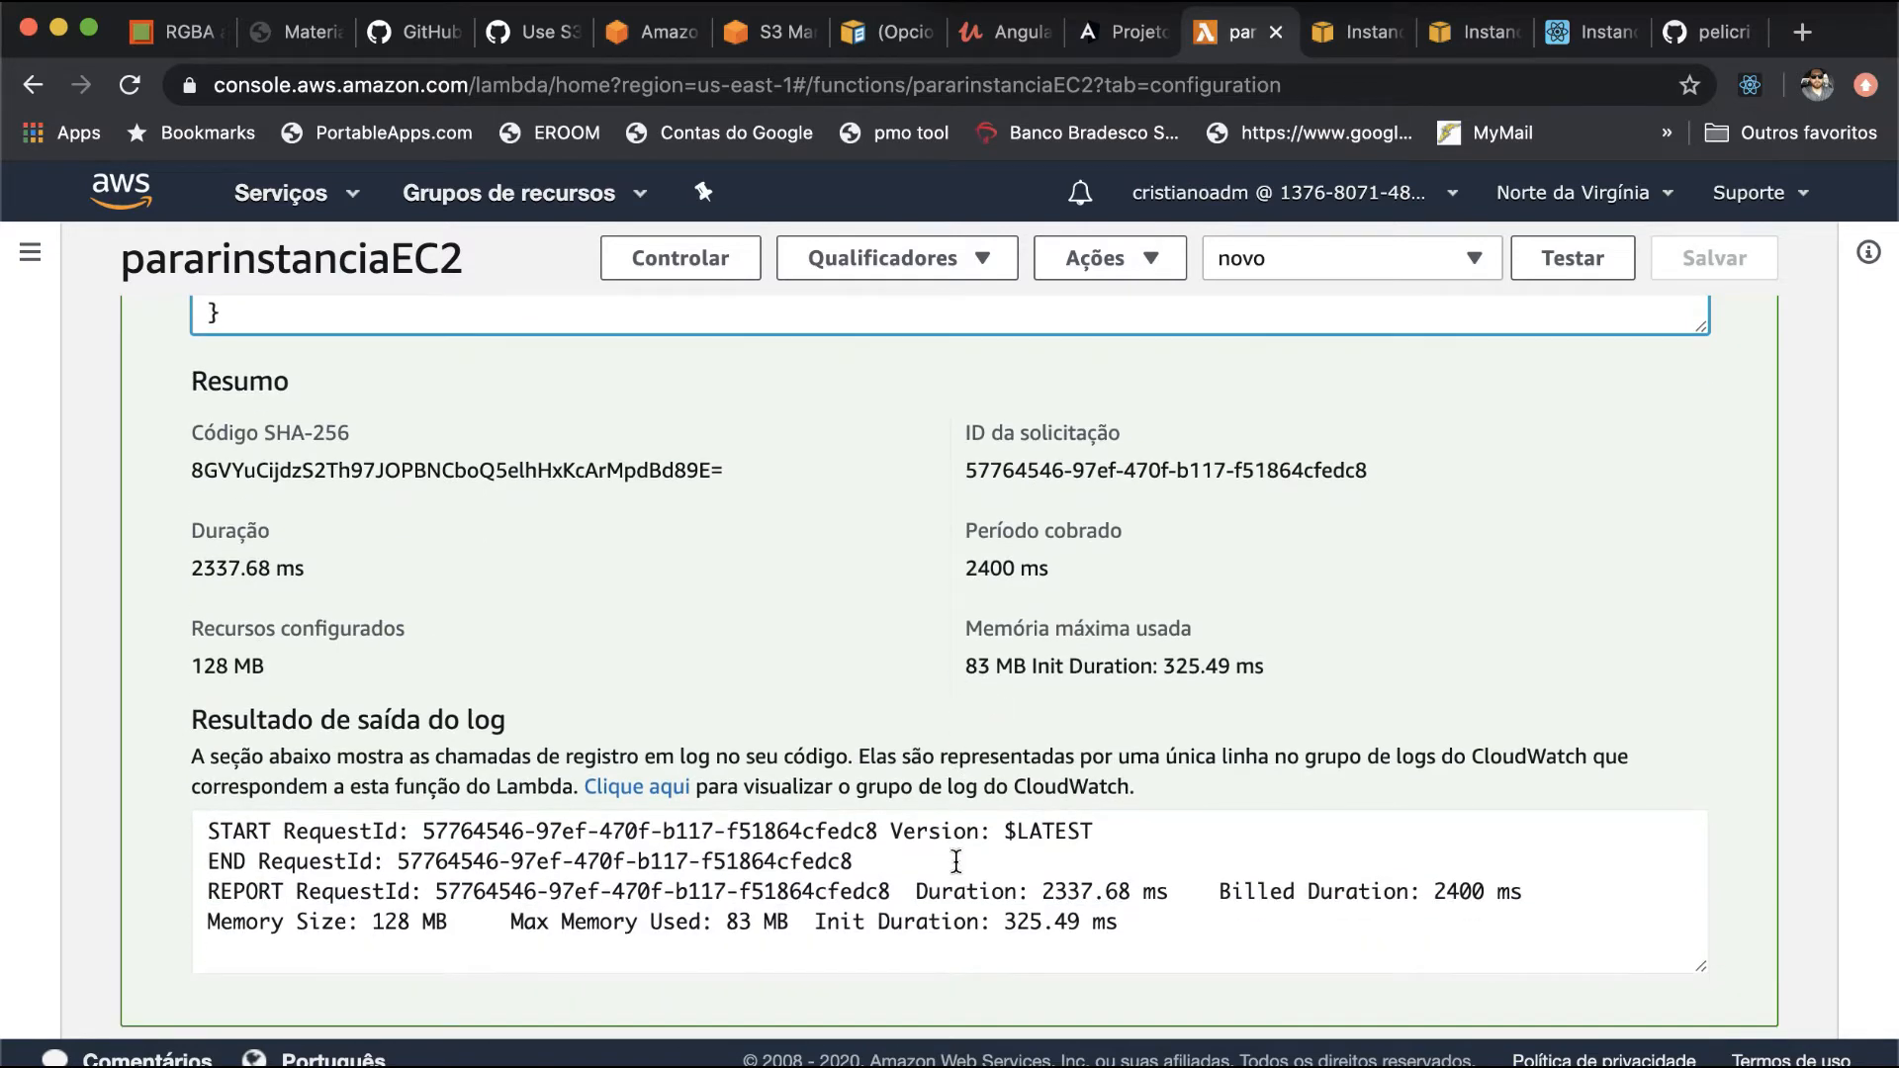
pyautogui.scroll(4, 927, 620)
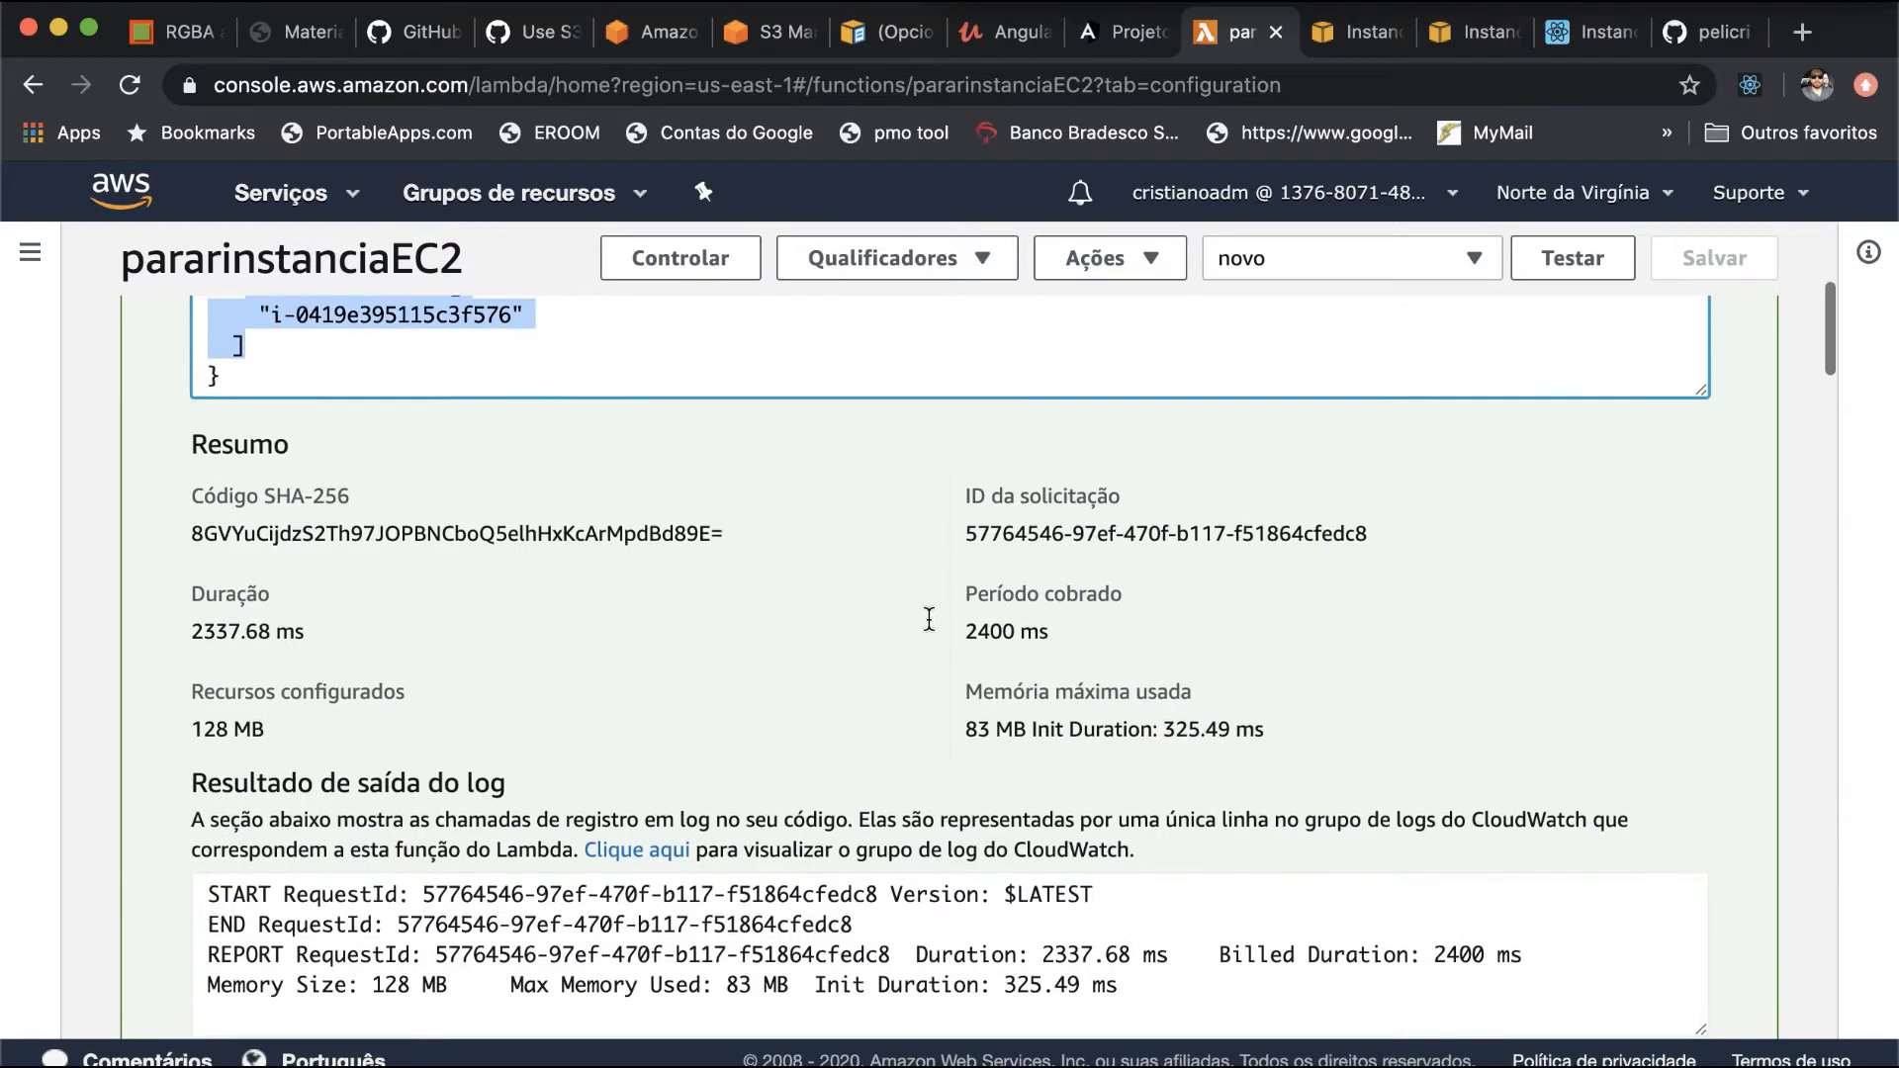
# - Look through the function's code results, environment variables and tags to its basic settings for runtime, memory and time limit
pyautogui.scroll(-15, 927, 619)
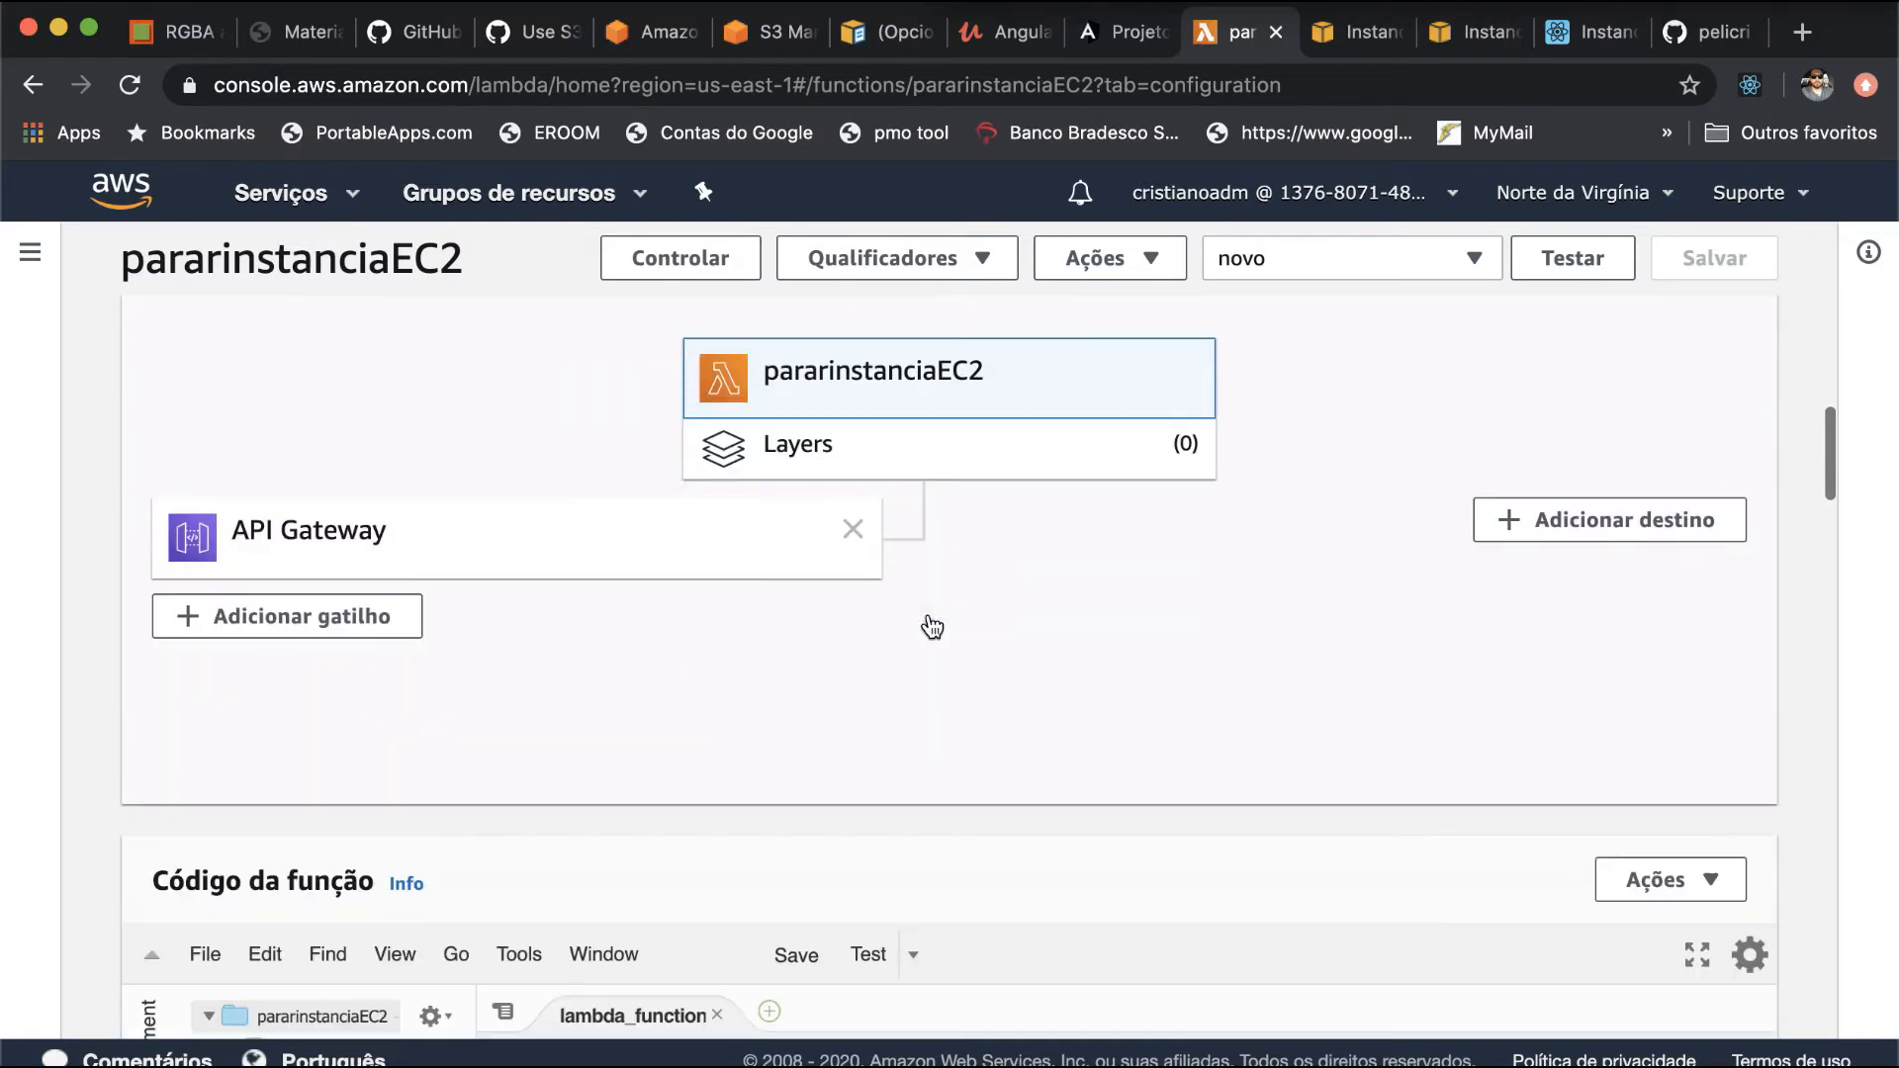
pyautogui.scroll(-6, 927, 619)
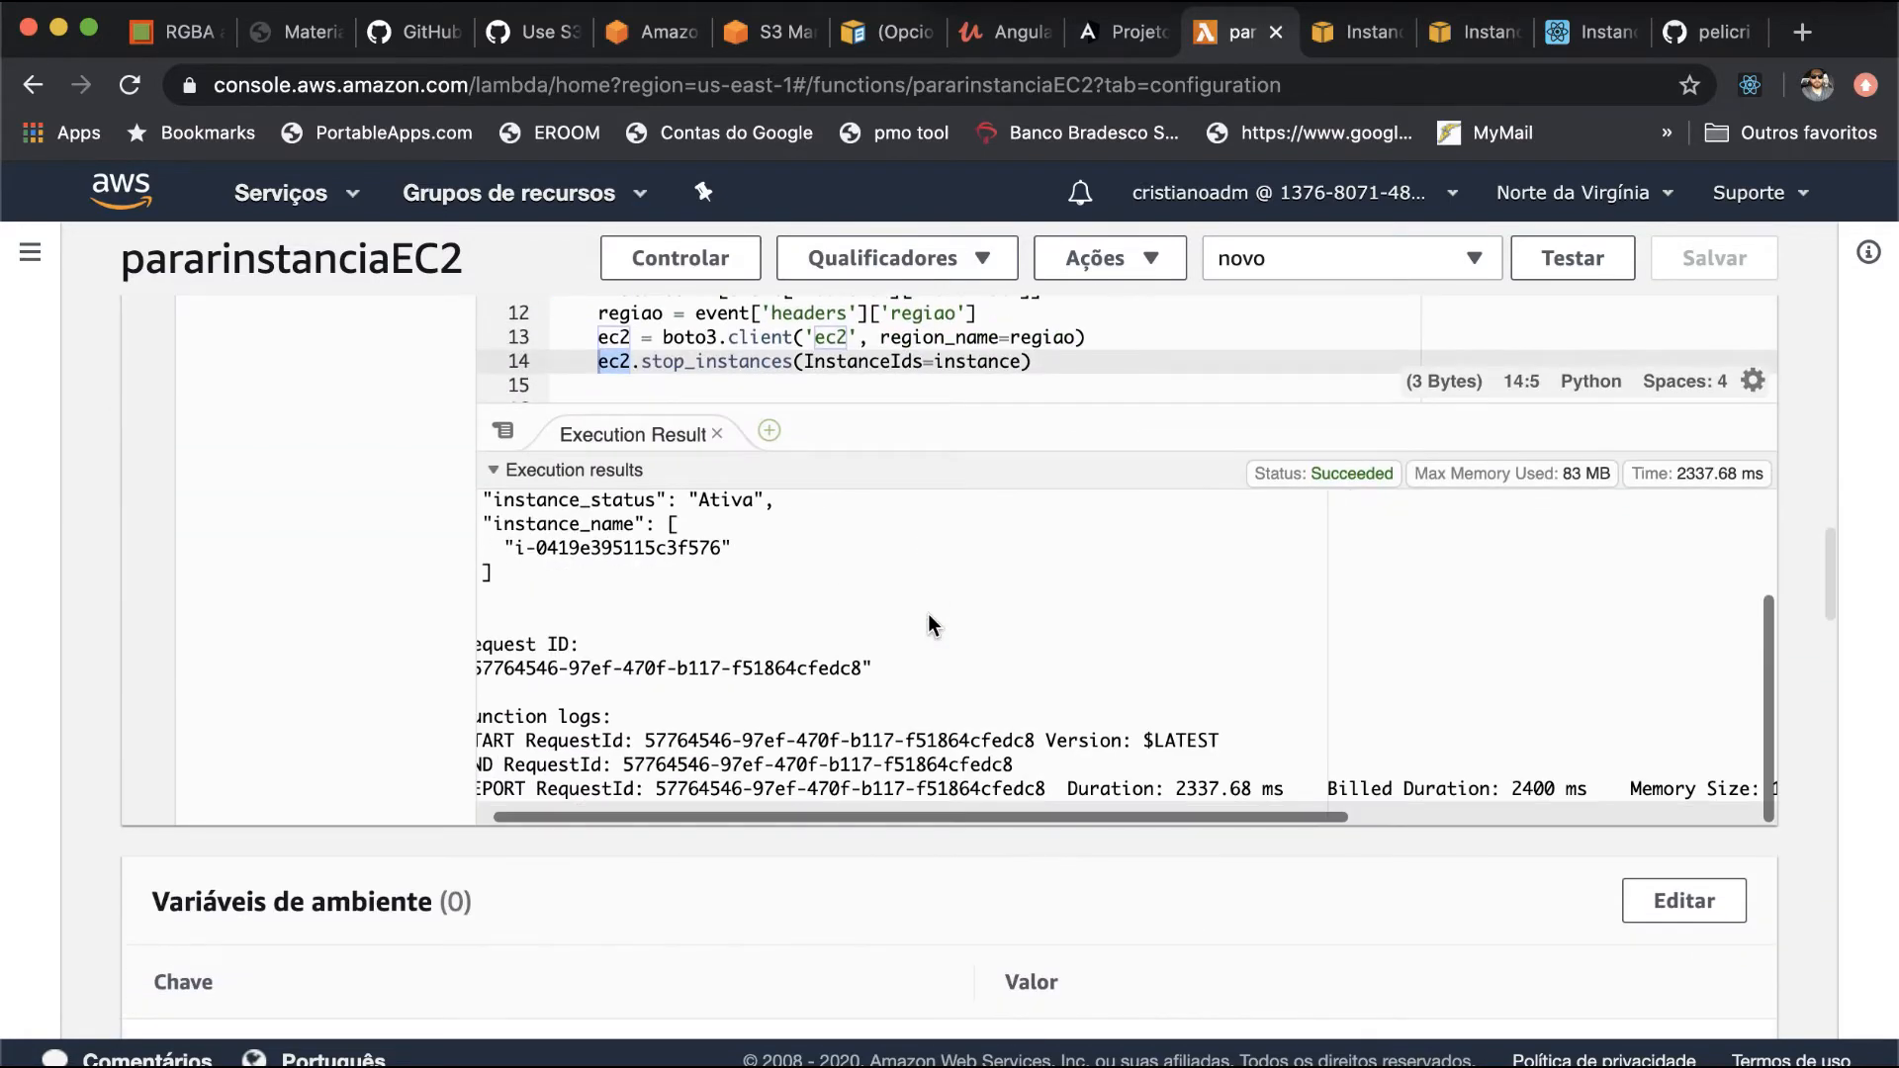
pyautogui.scroll(-9, 402, 643)
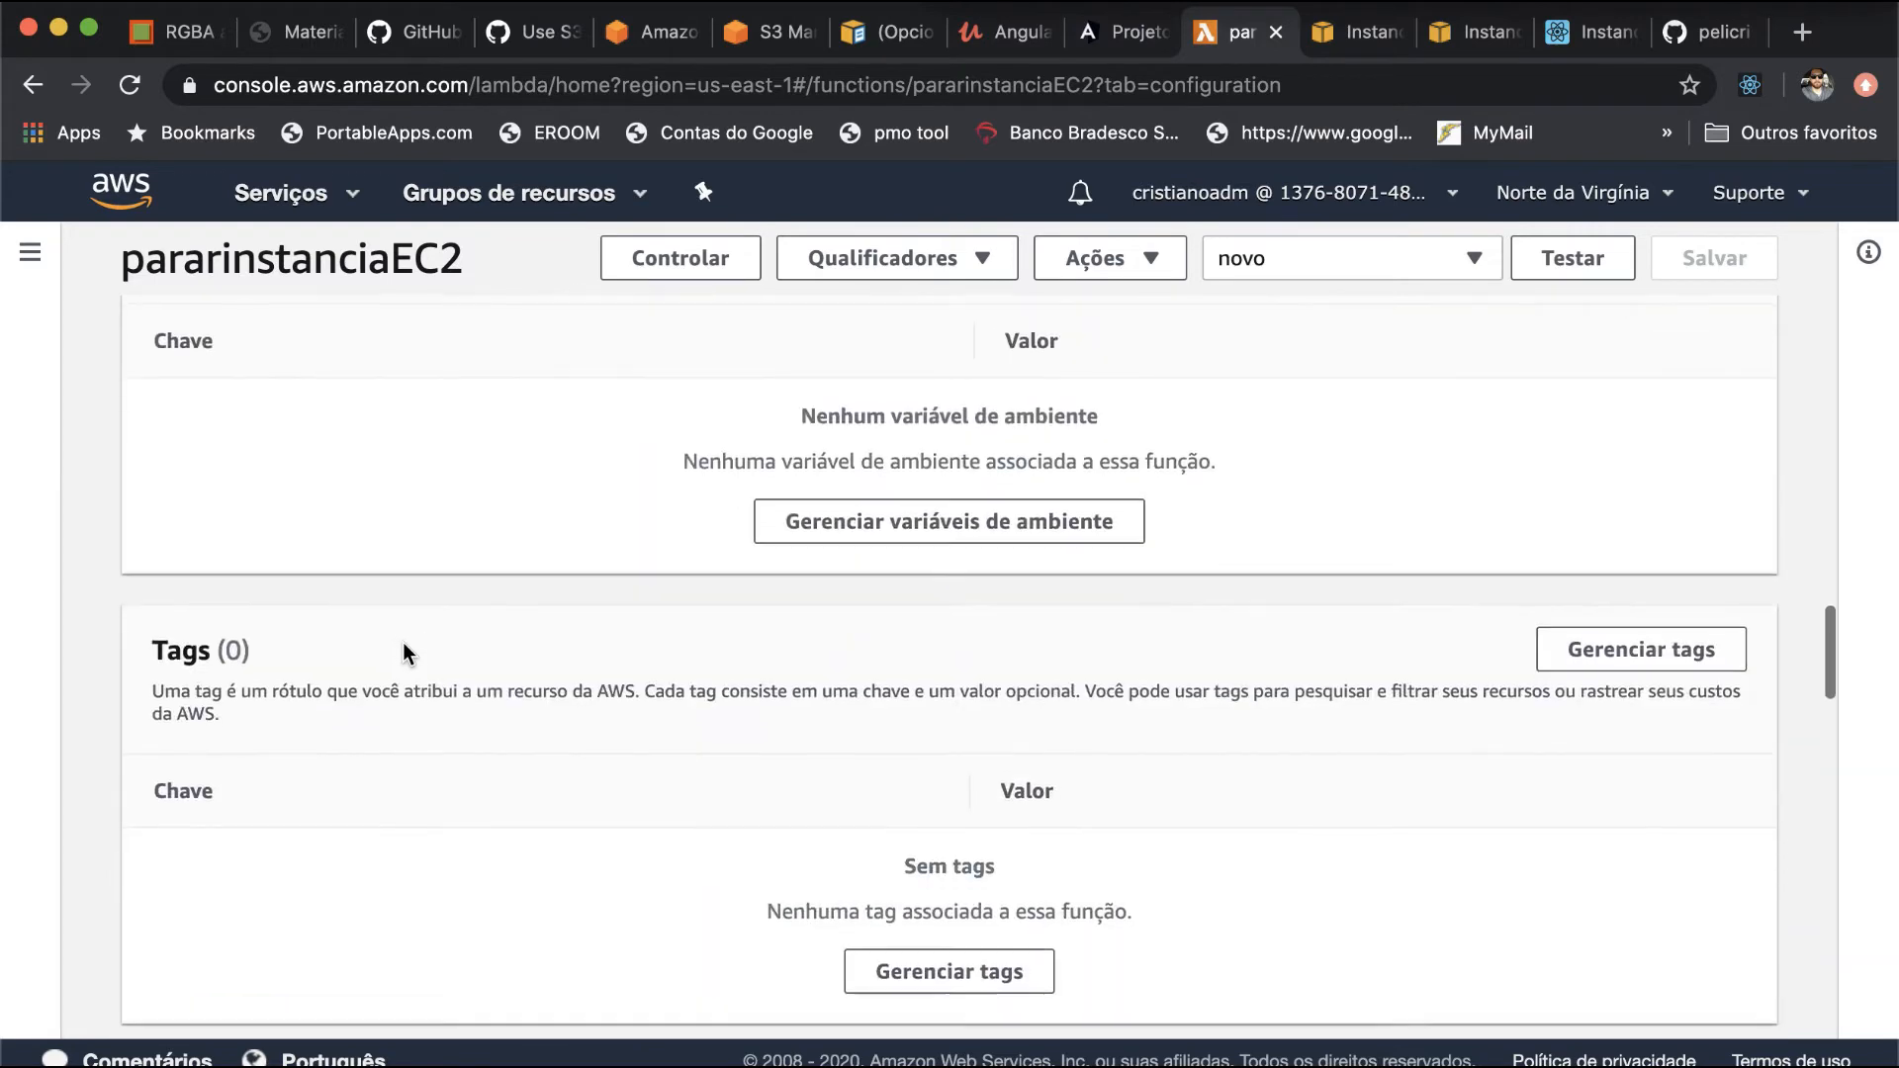
pyautogui.scroll(-2, 401, 643)
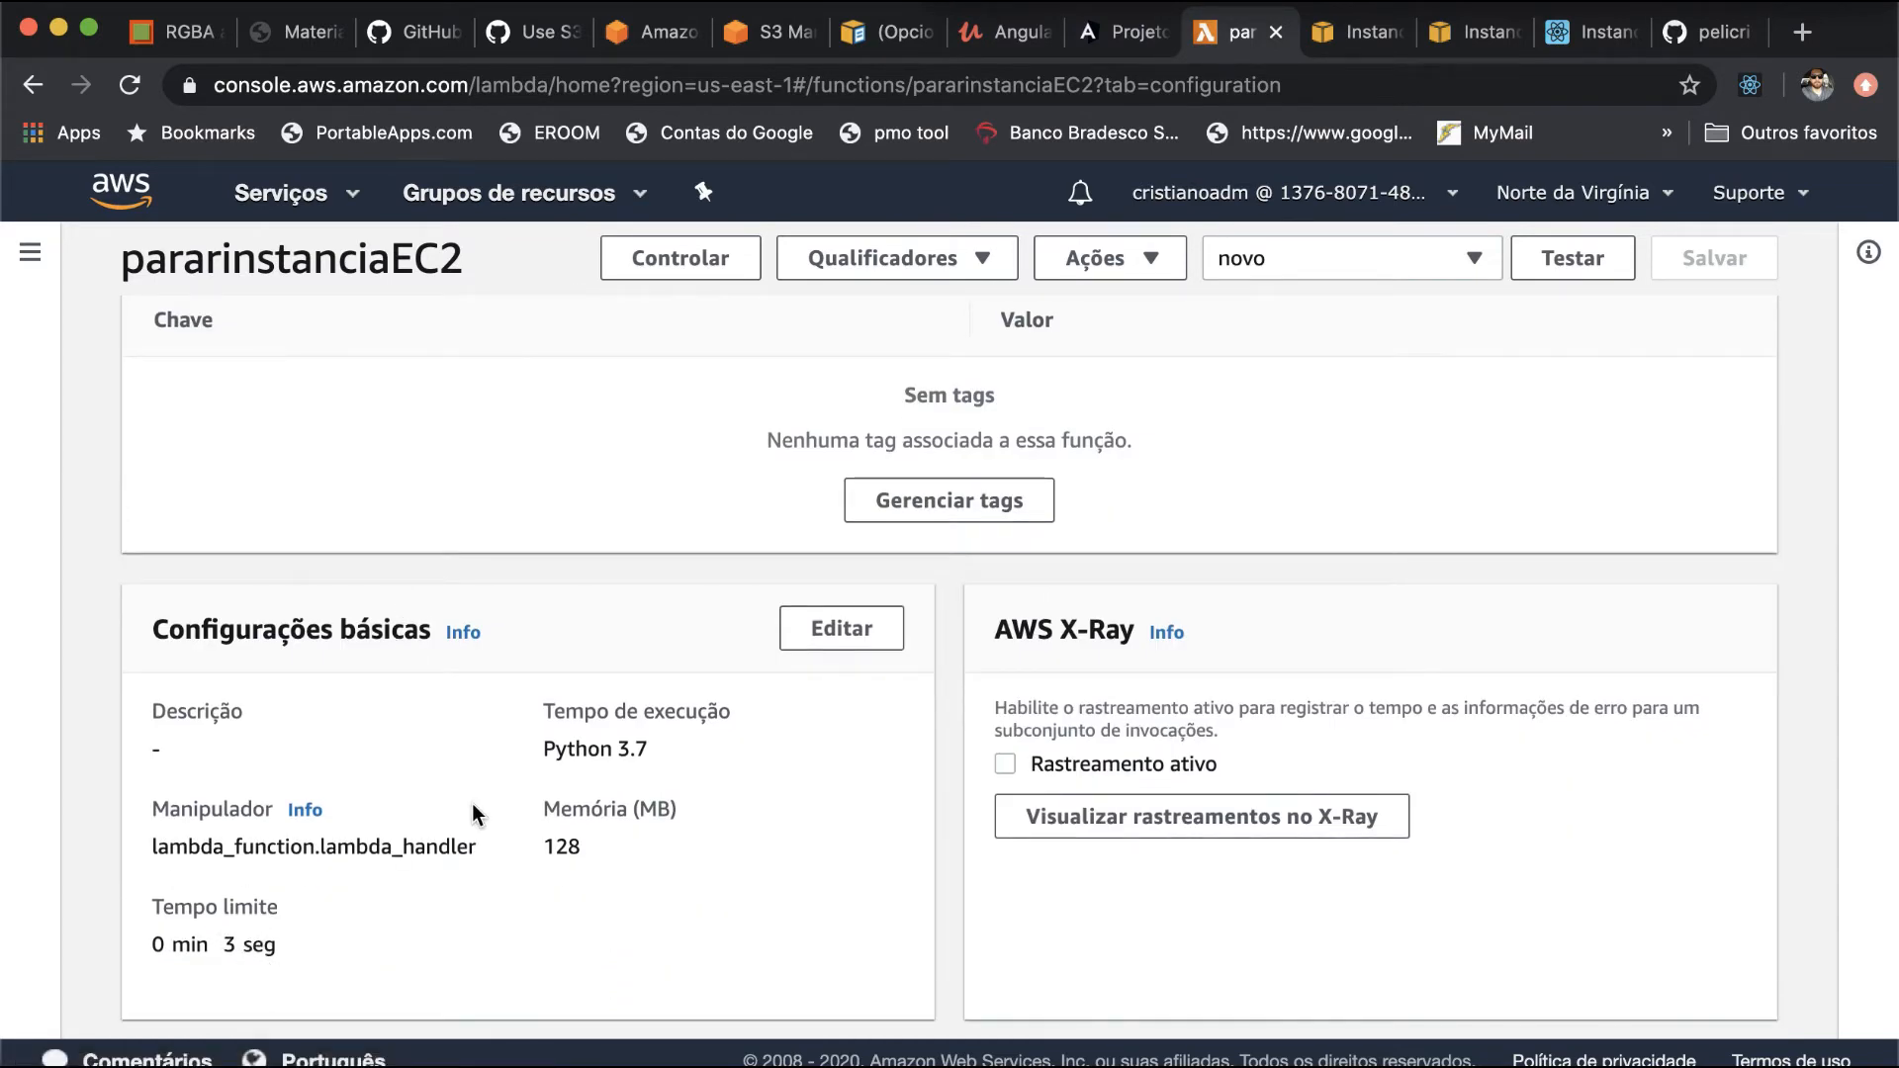
# - Examine the duration and configured memory in the execution summary alongside the returned result and log output
pyautogui.scroll(17, 472, 803)
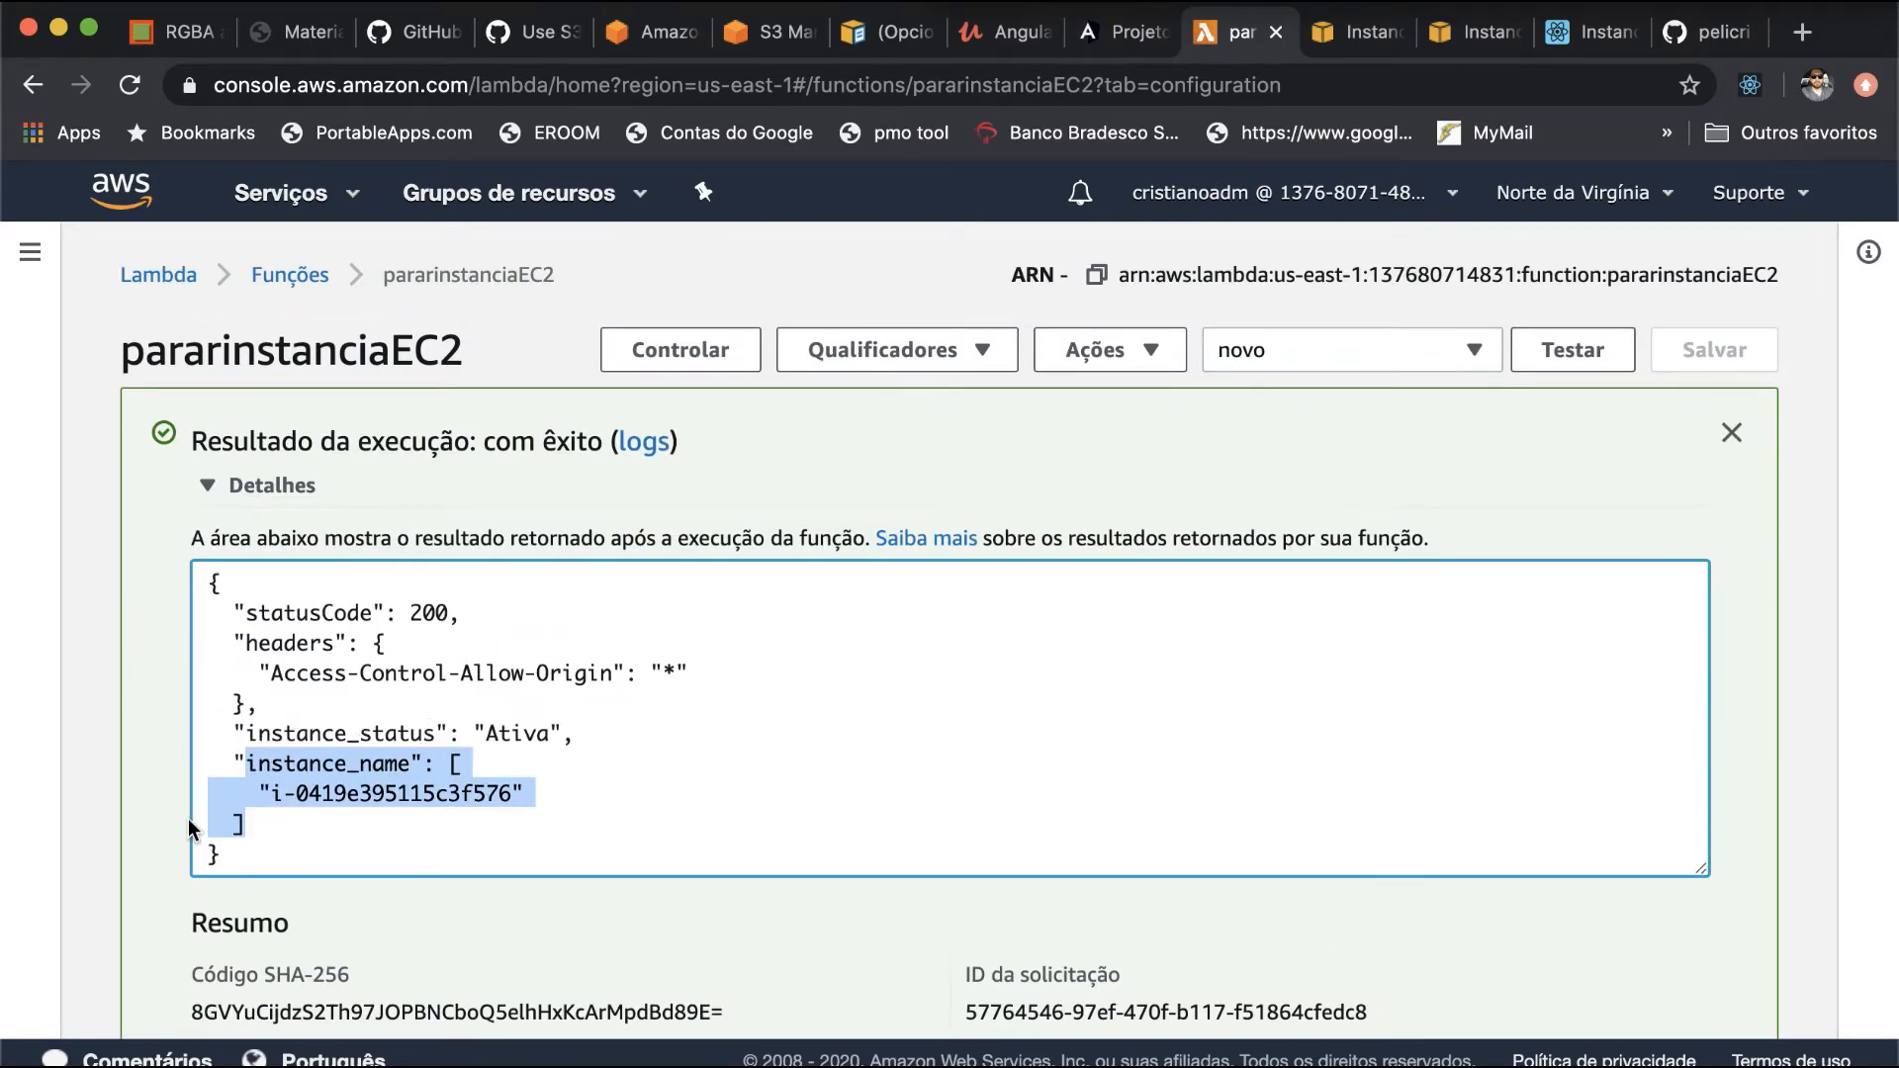
pyautogui.scroll(-4, 190, 823)
pyautogui.scroll(-2, 188, 817)
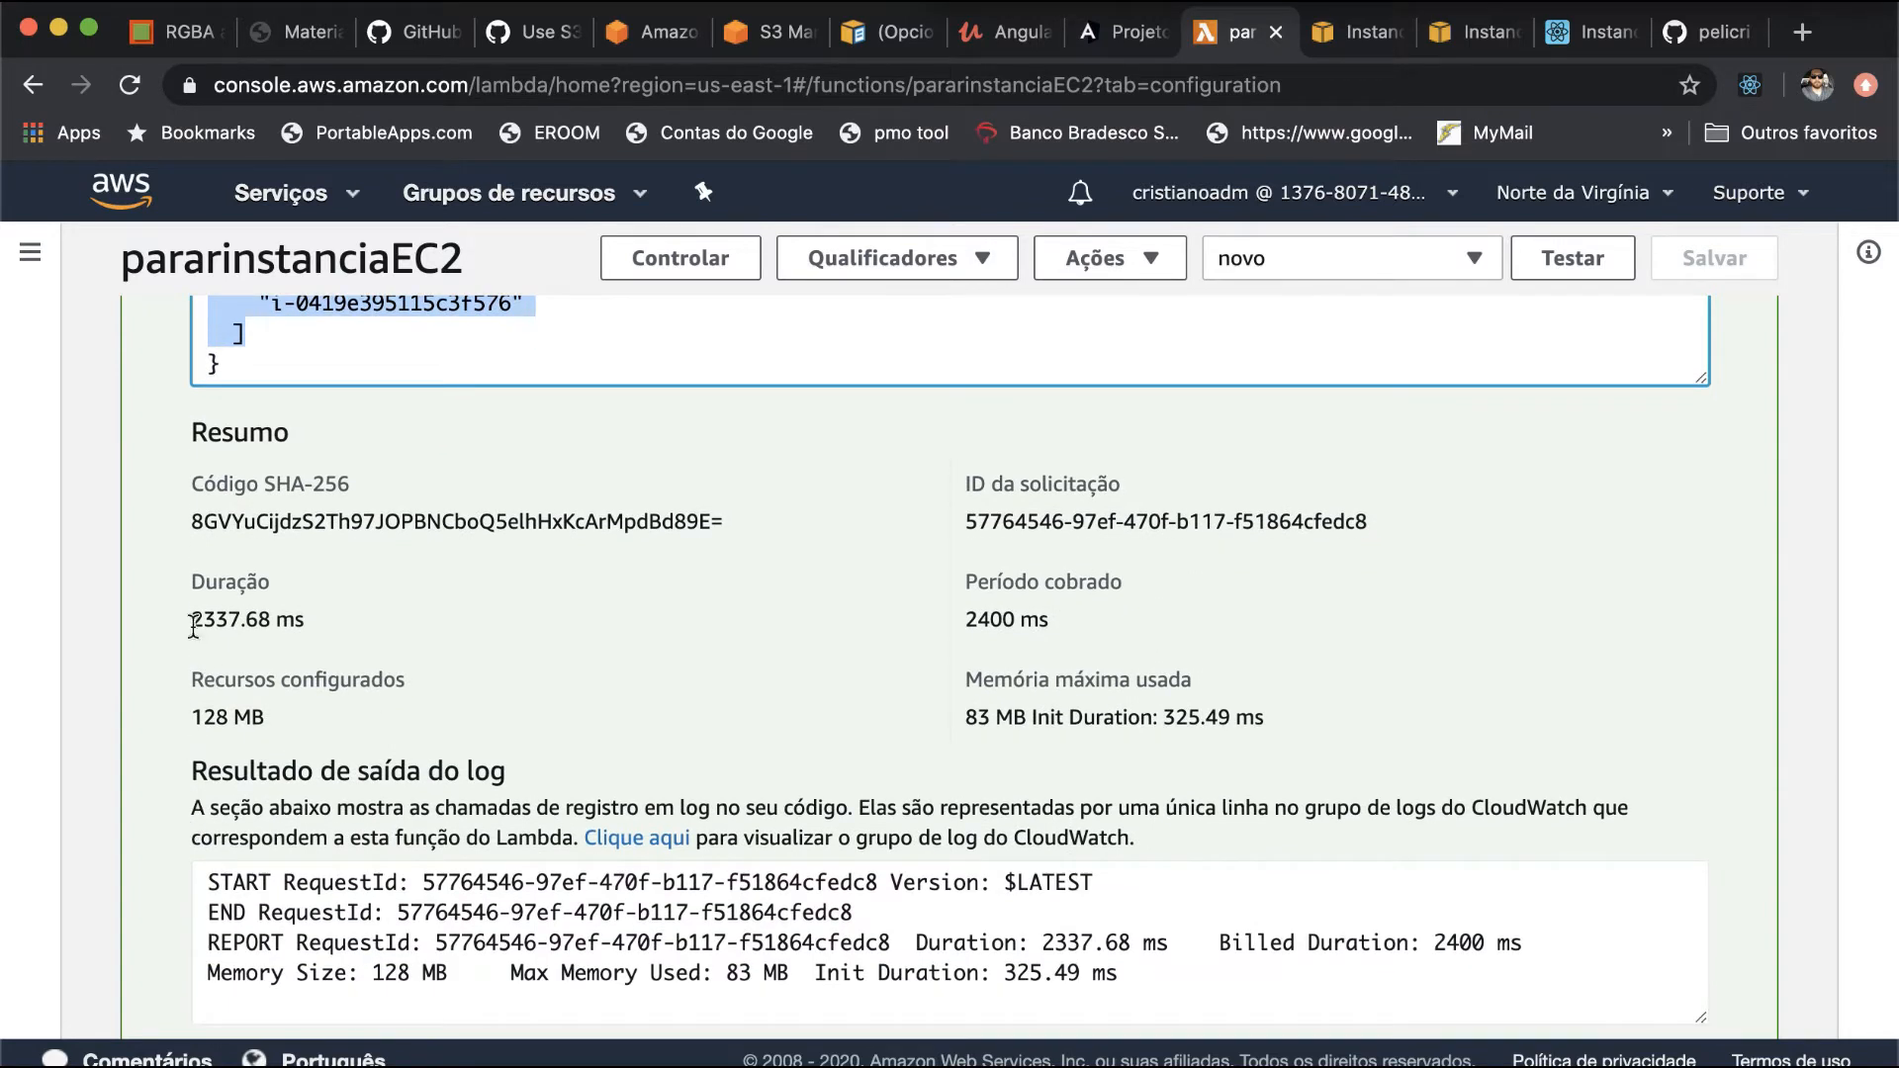
pyautogui.moveTo(192, 621); pyautogui.dragTo(285, 629)
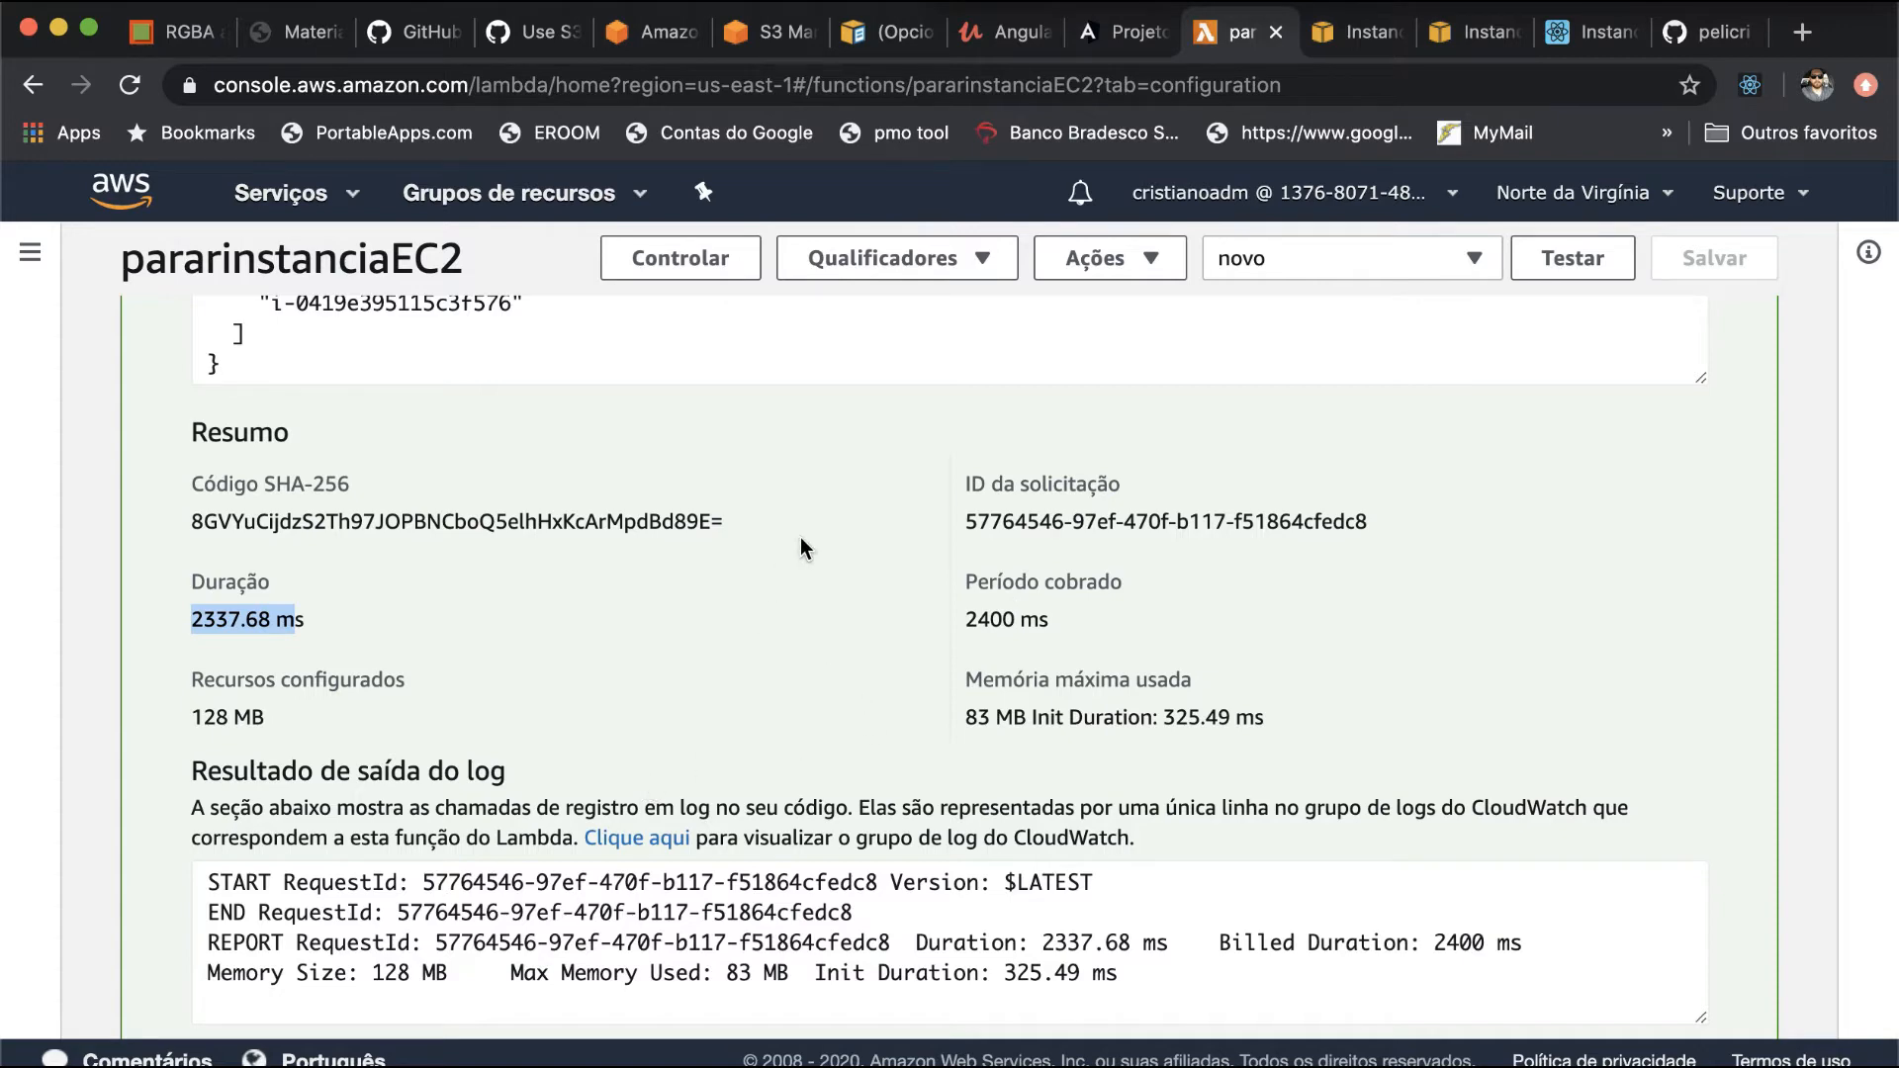
pyautogui.scroll(5, 801, 540)
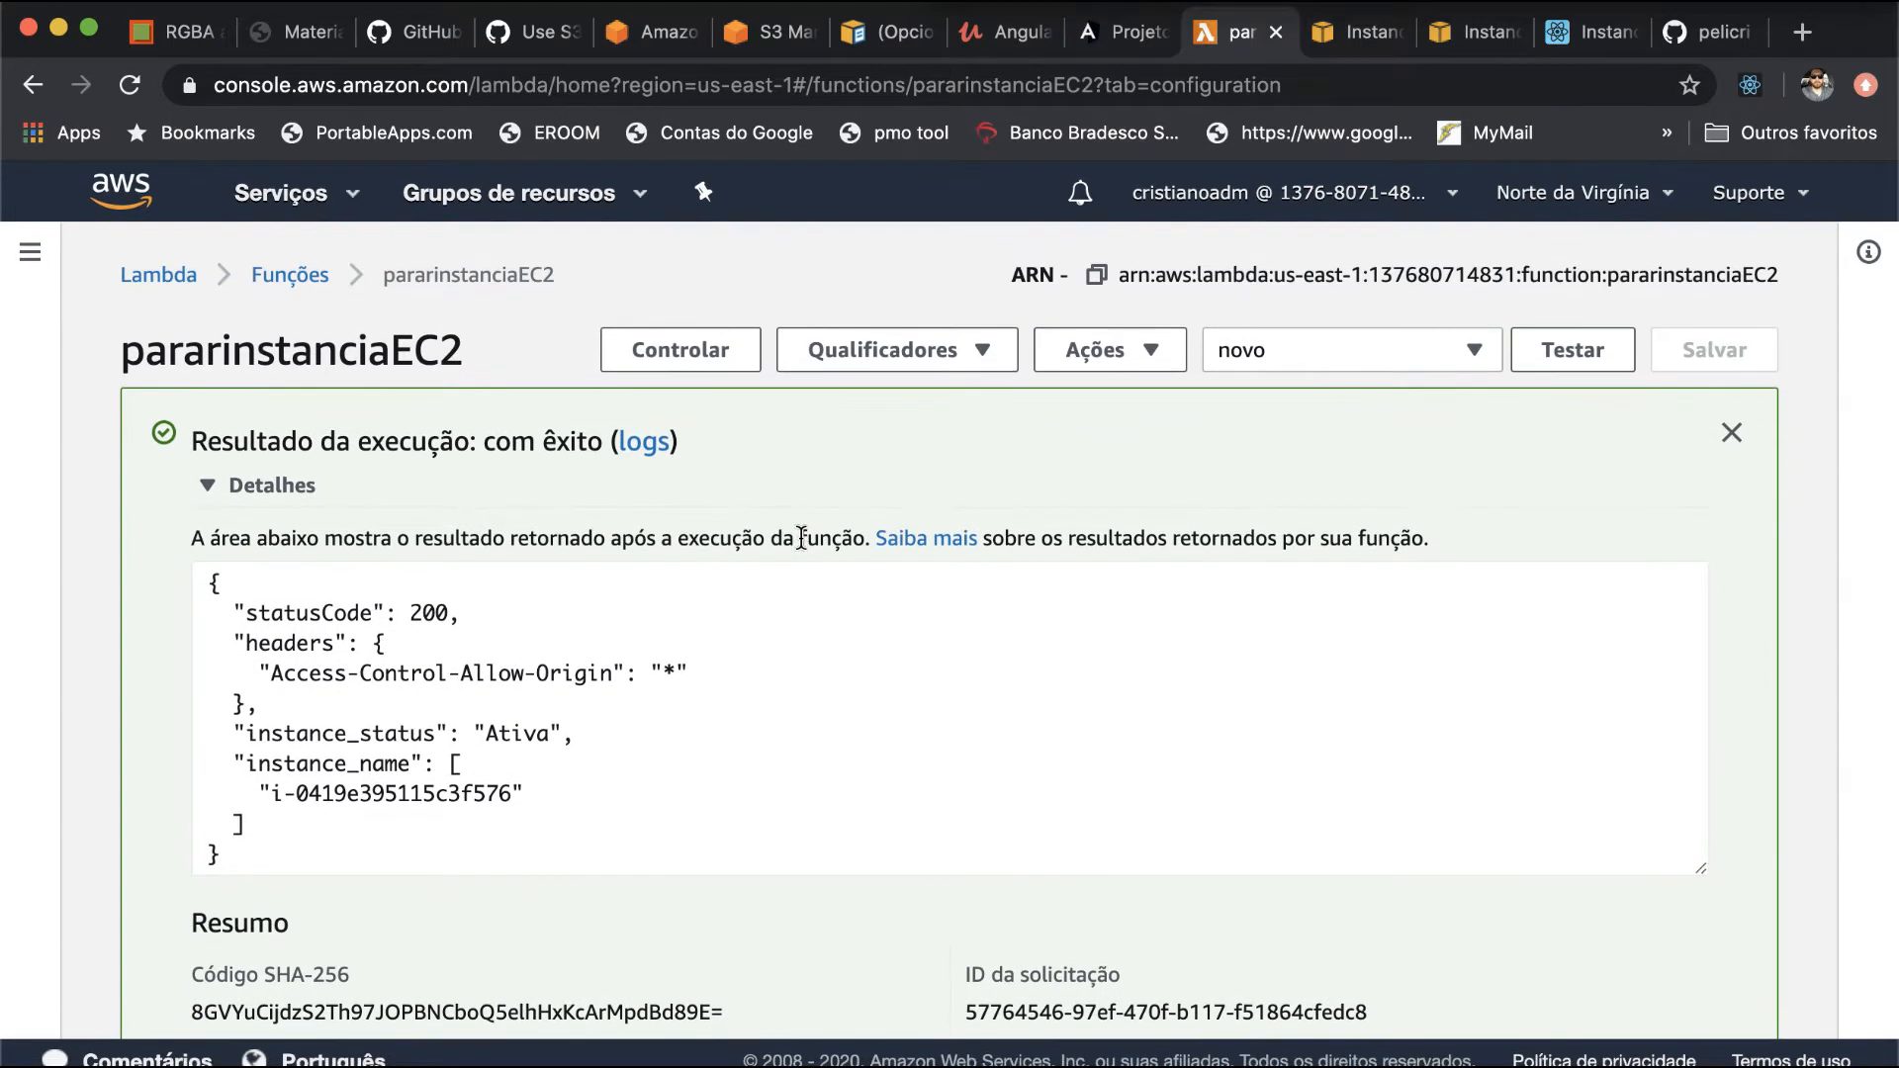
pyautogui.scroll(-4, 801, 540)
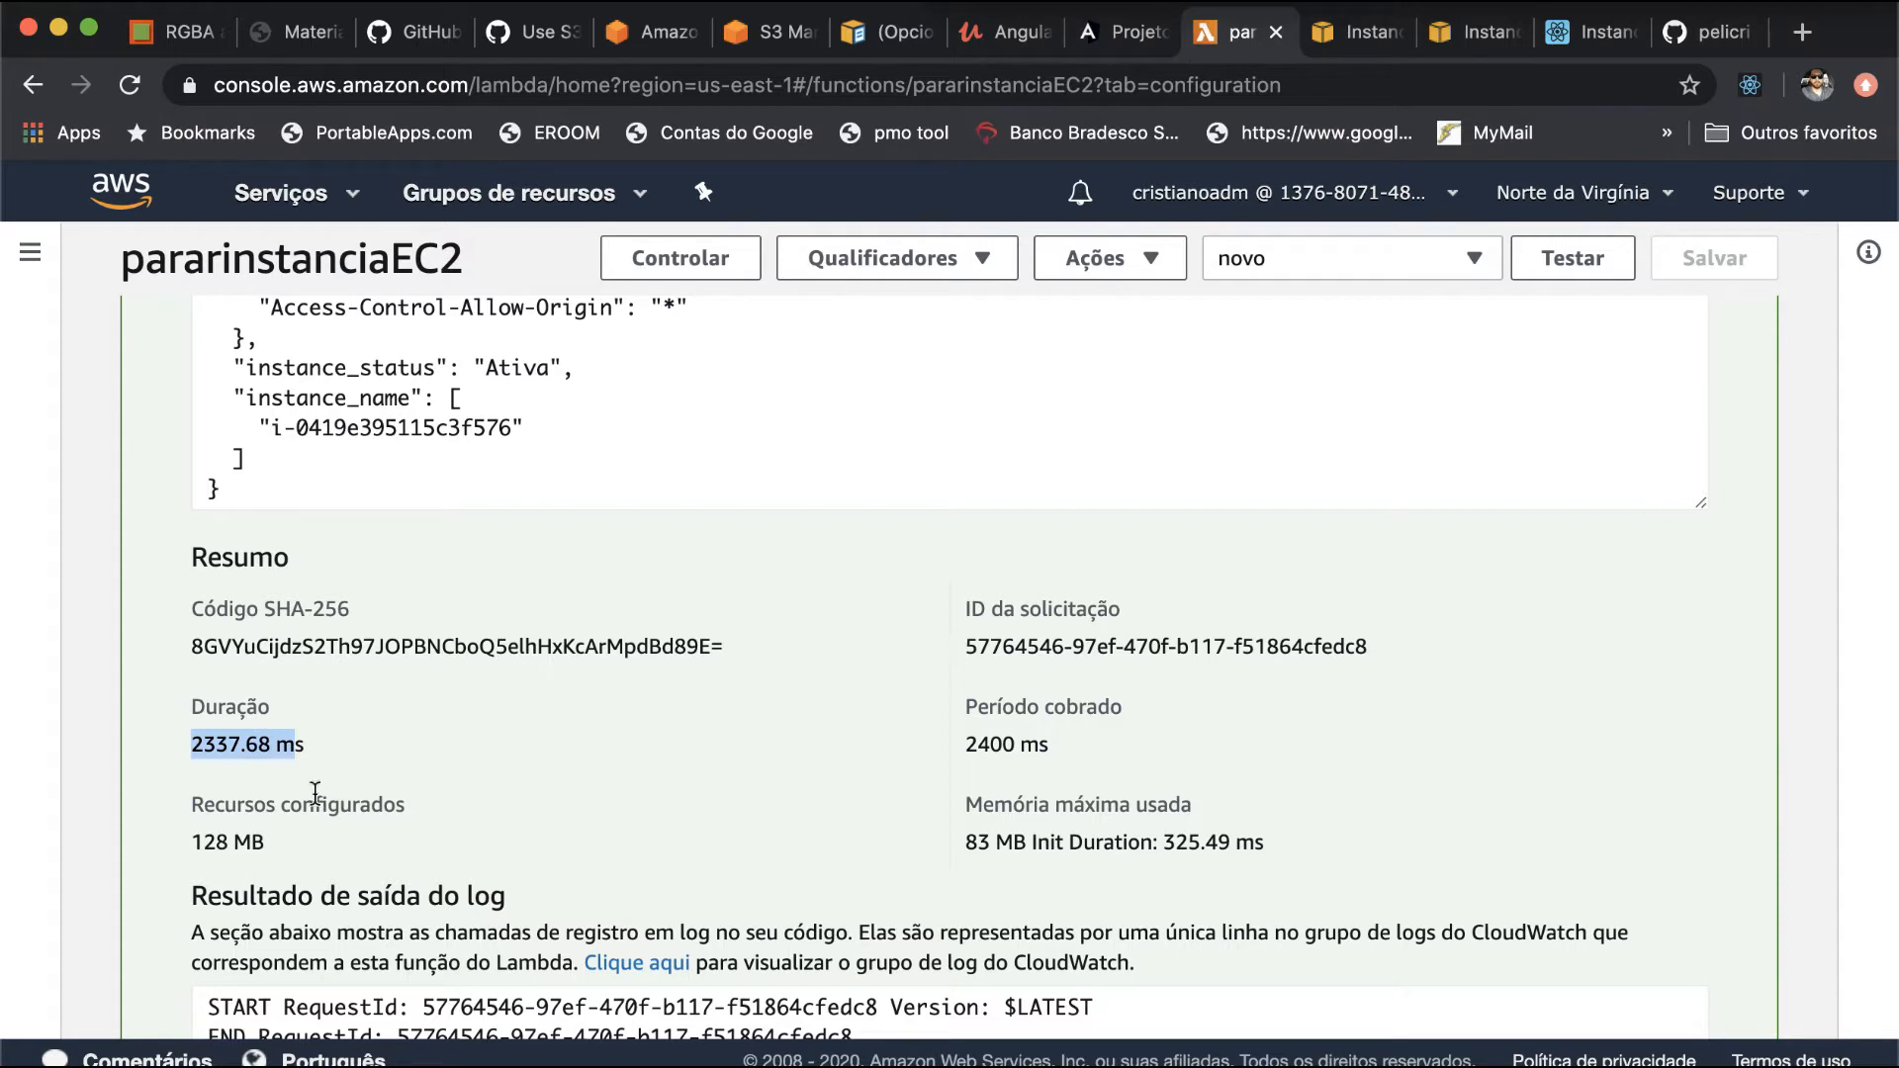
pyautogui.moveTo(277, 852); pyautogui.dragTo(188, 858)
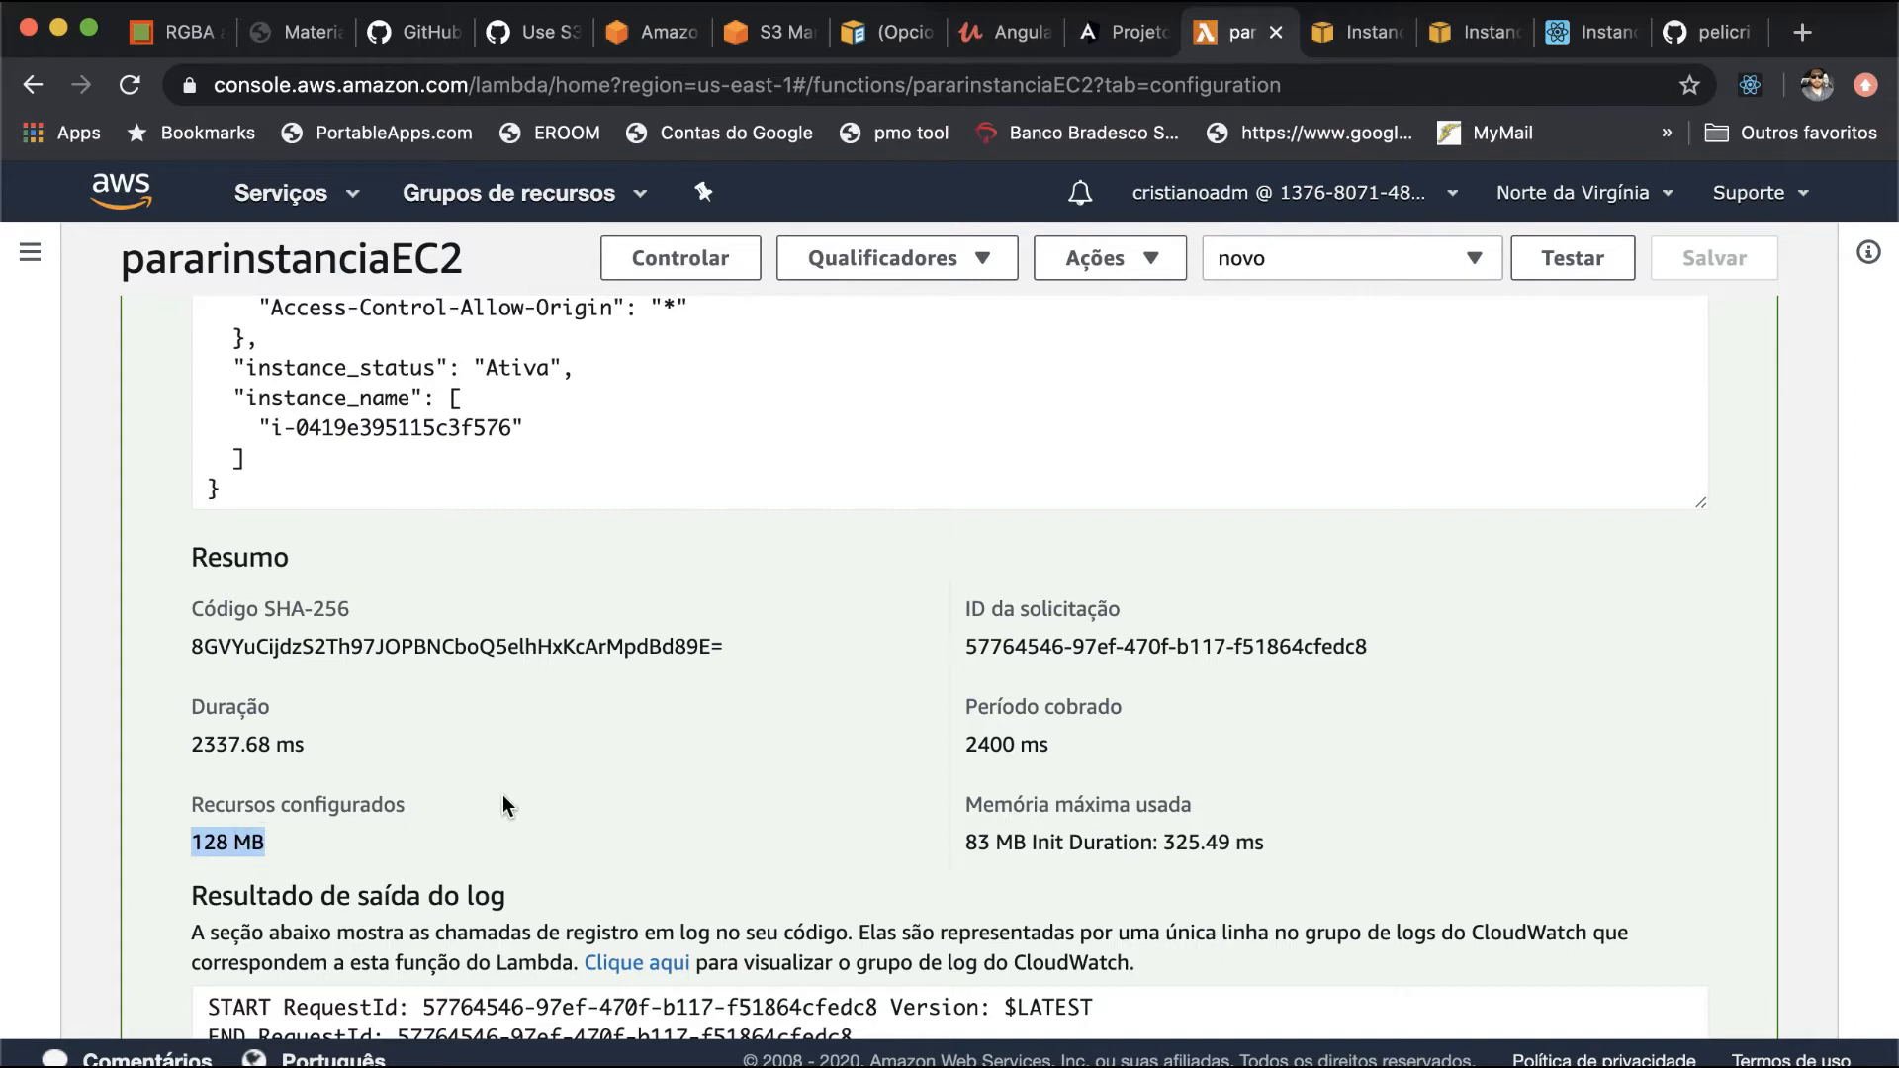
pyautogui.scroll(4, 730, 621)
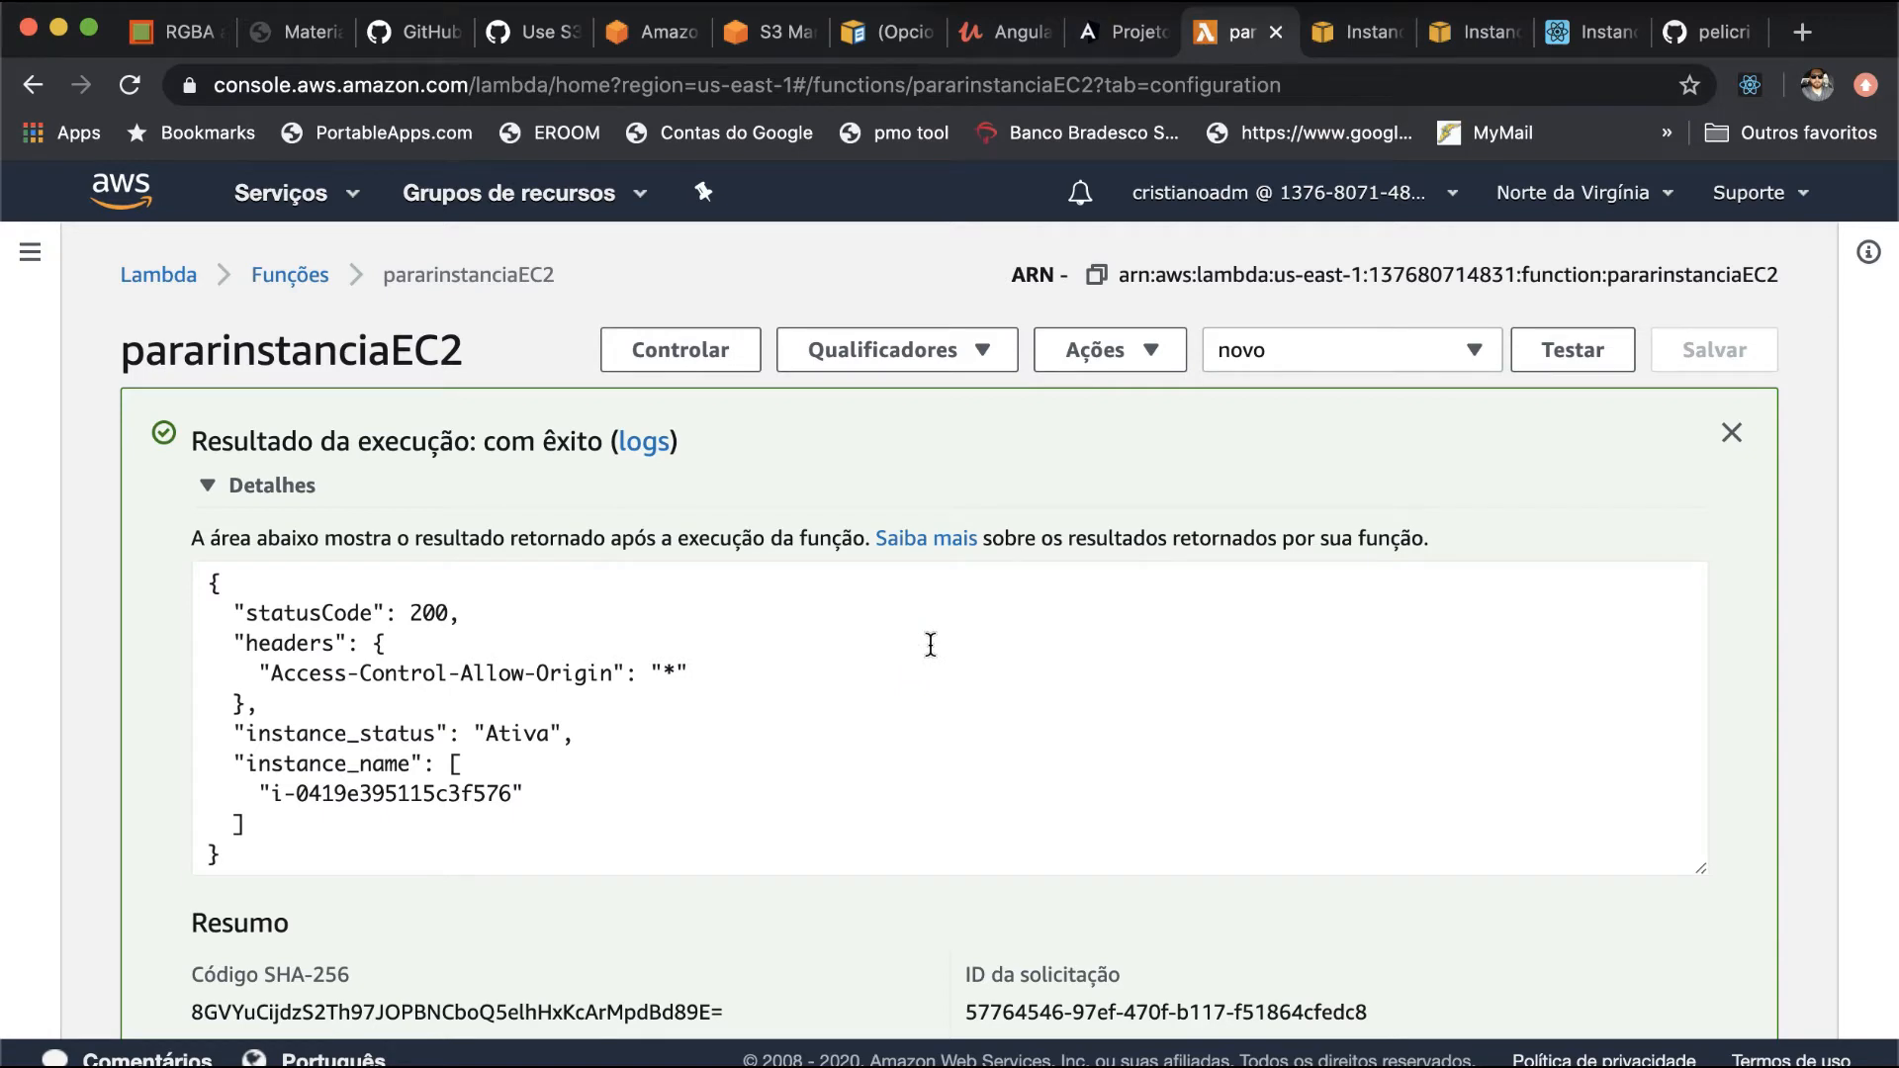
pyautogui.scroll(-7, 930, 633)
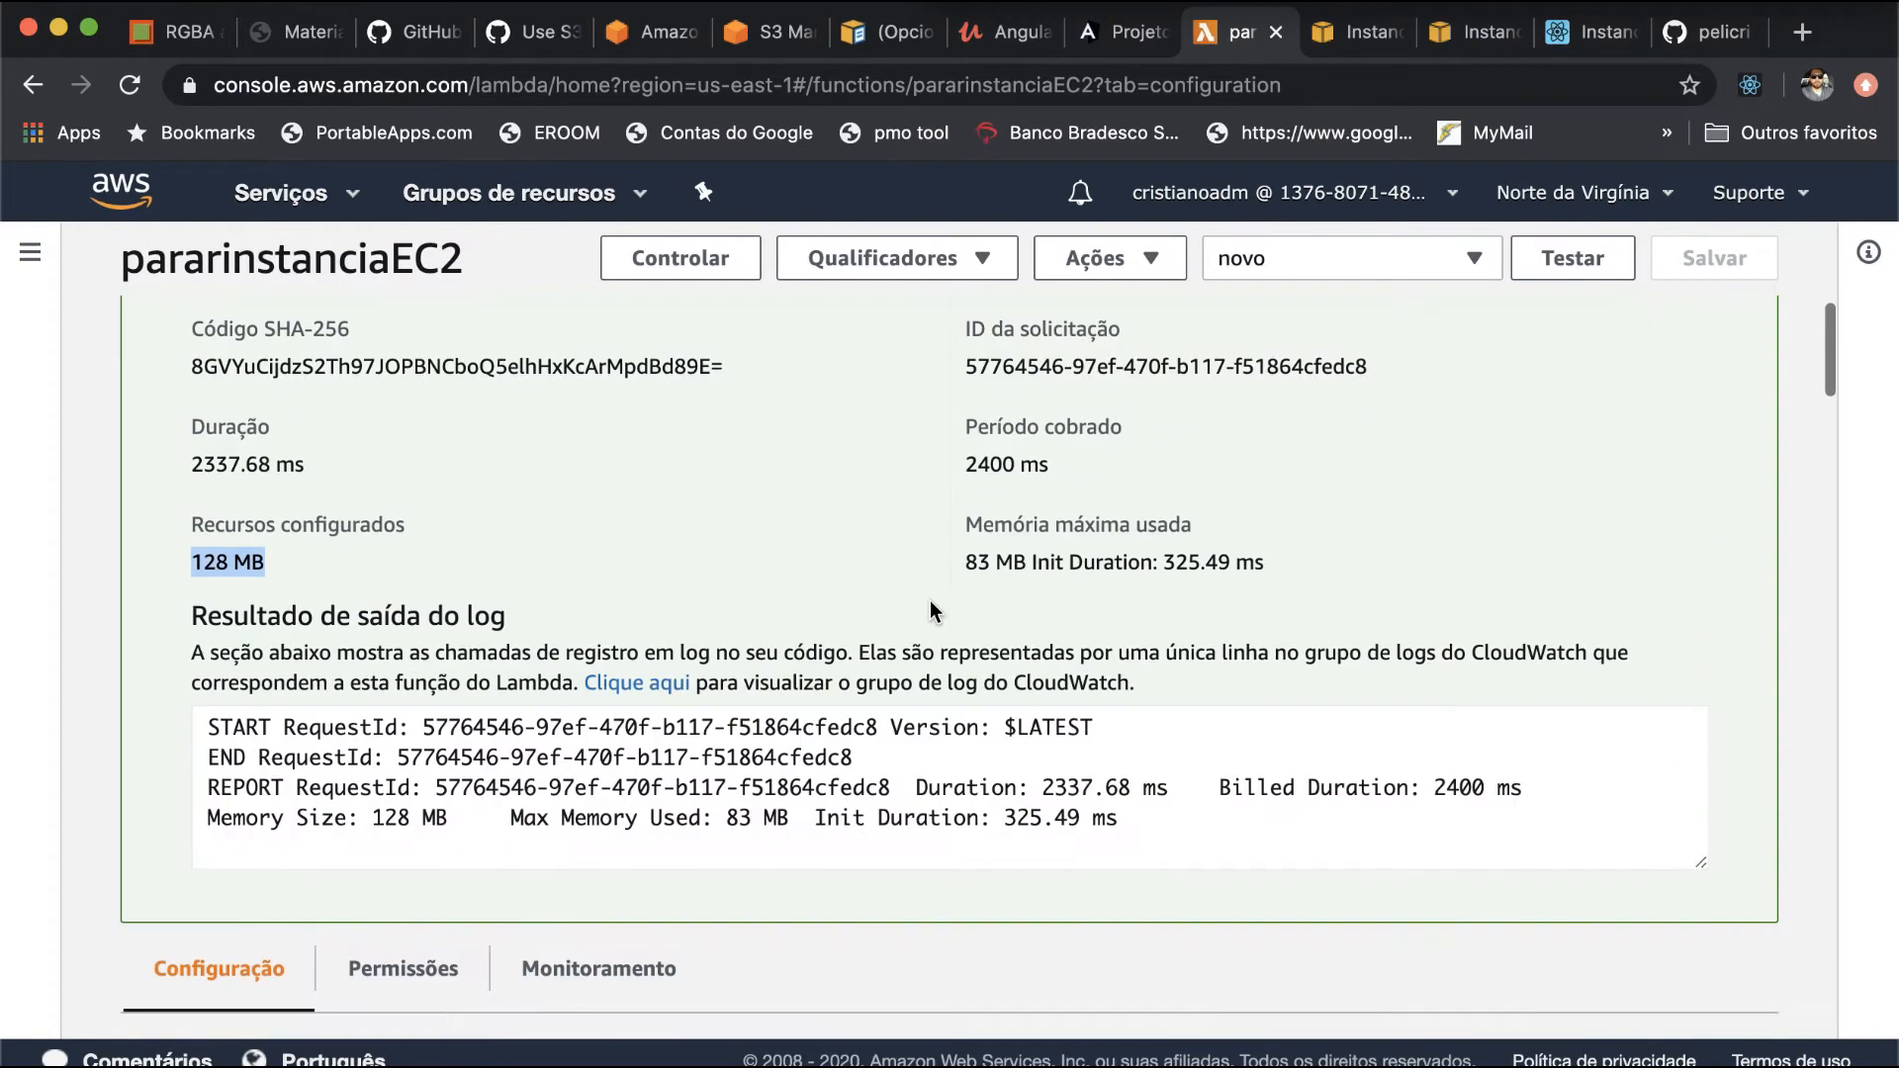
# - Select the API Gateway trigger of the pararinstanciaEC2 function in the Designer diagram to look at it
pyautogui.scroll(-8, 930, 602)
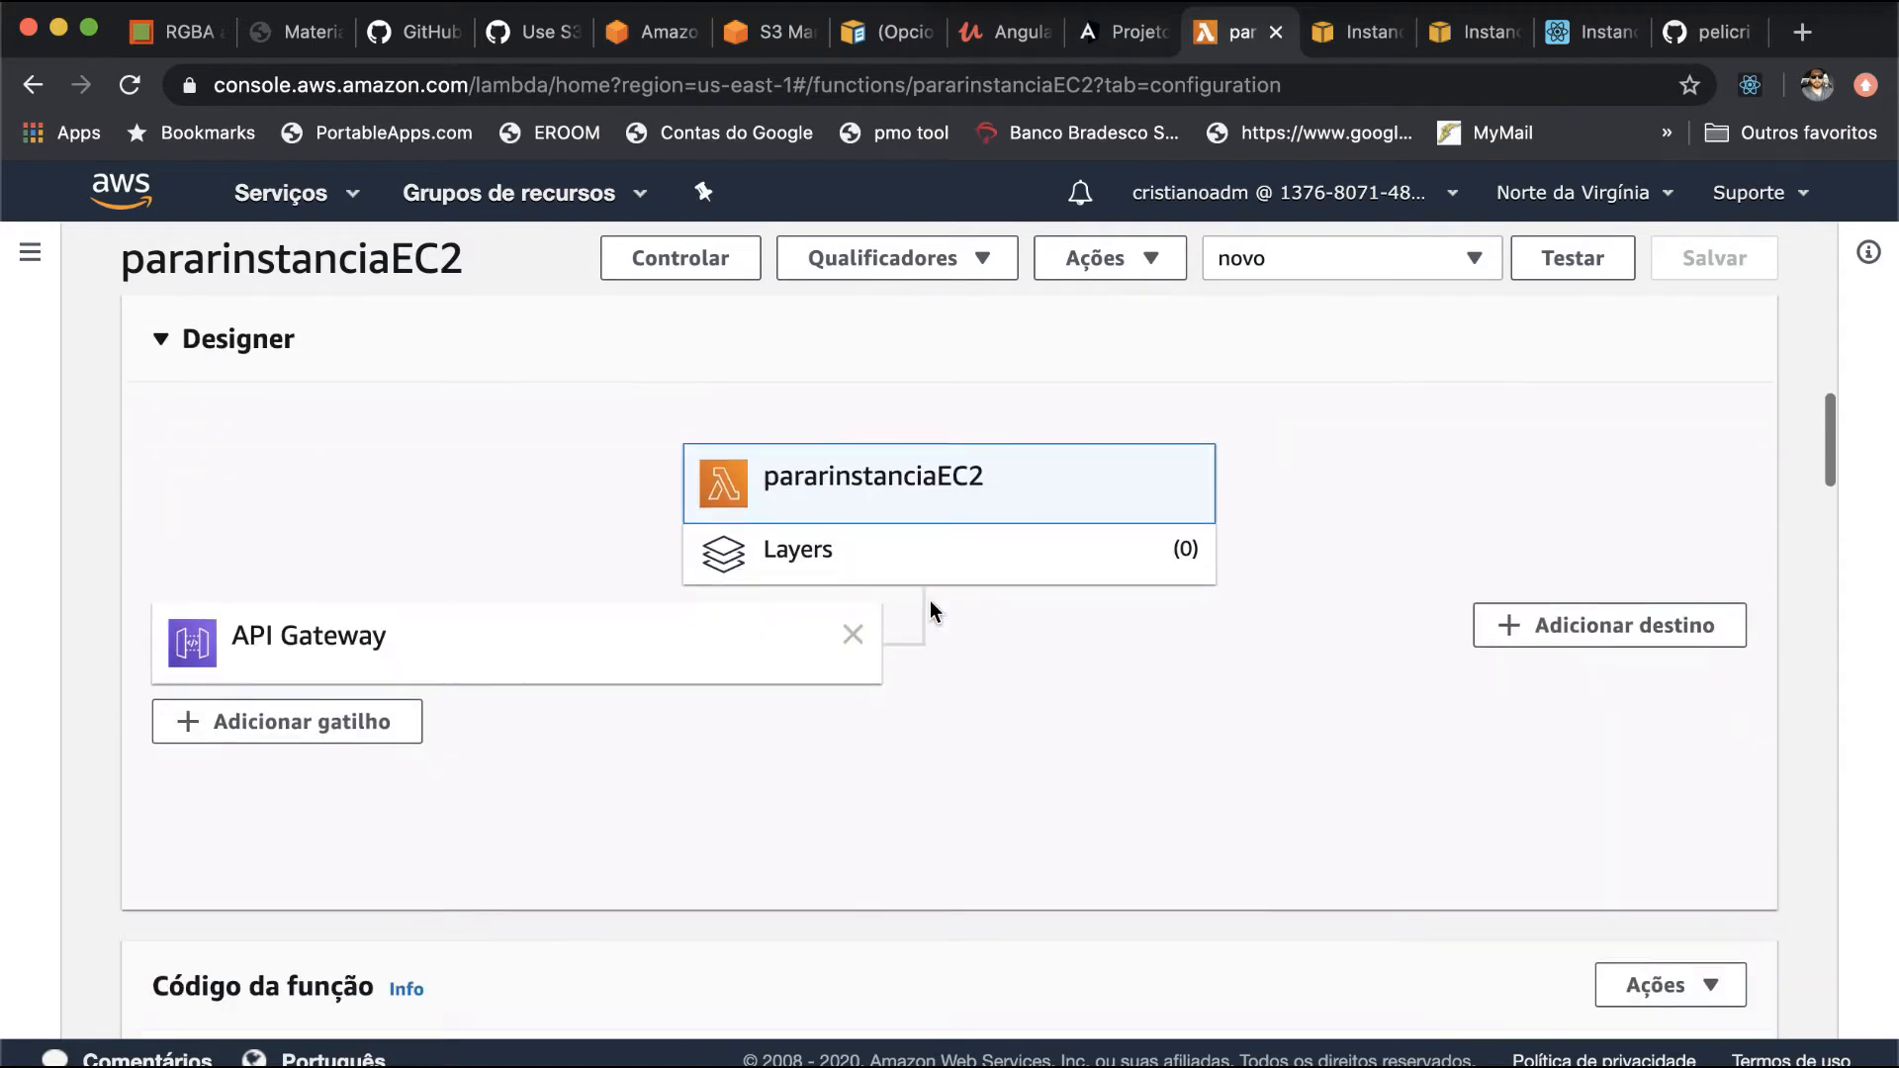
pyautogui.click(532, 640)
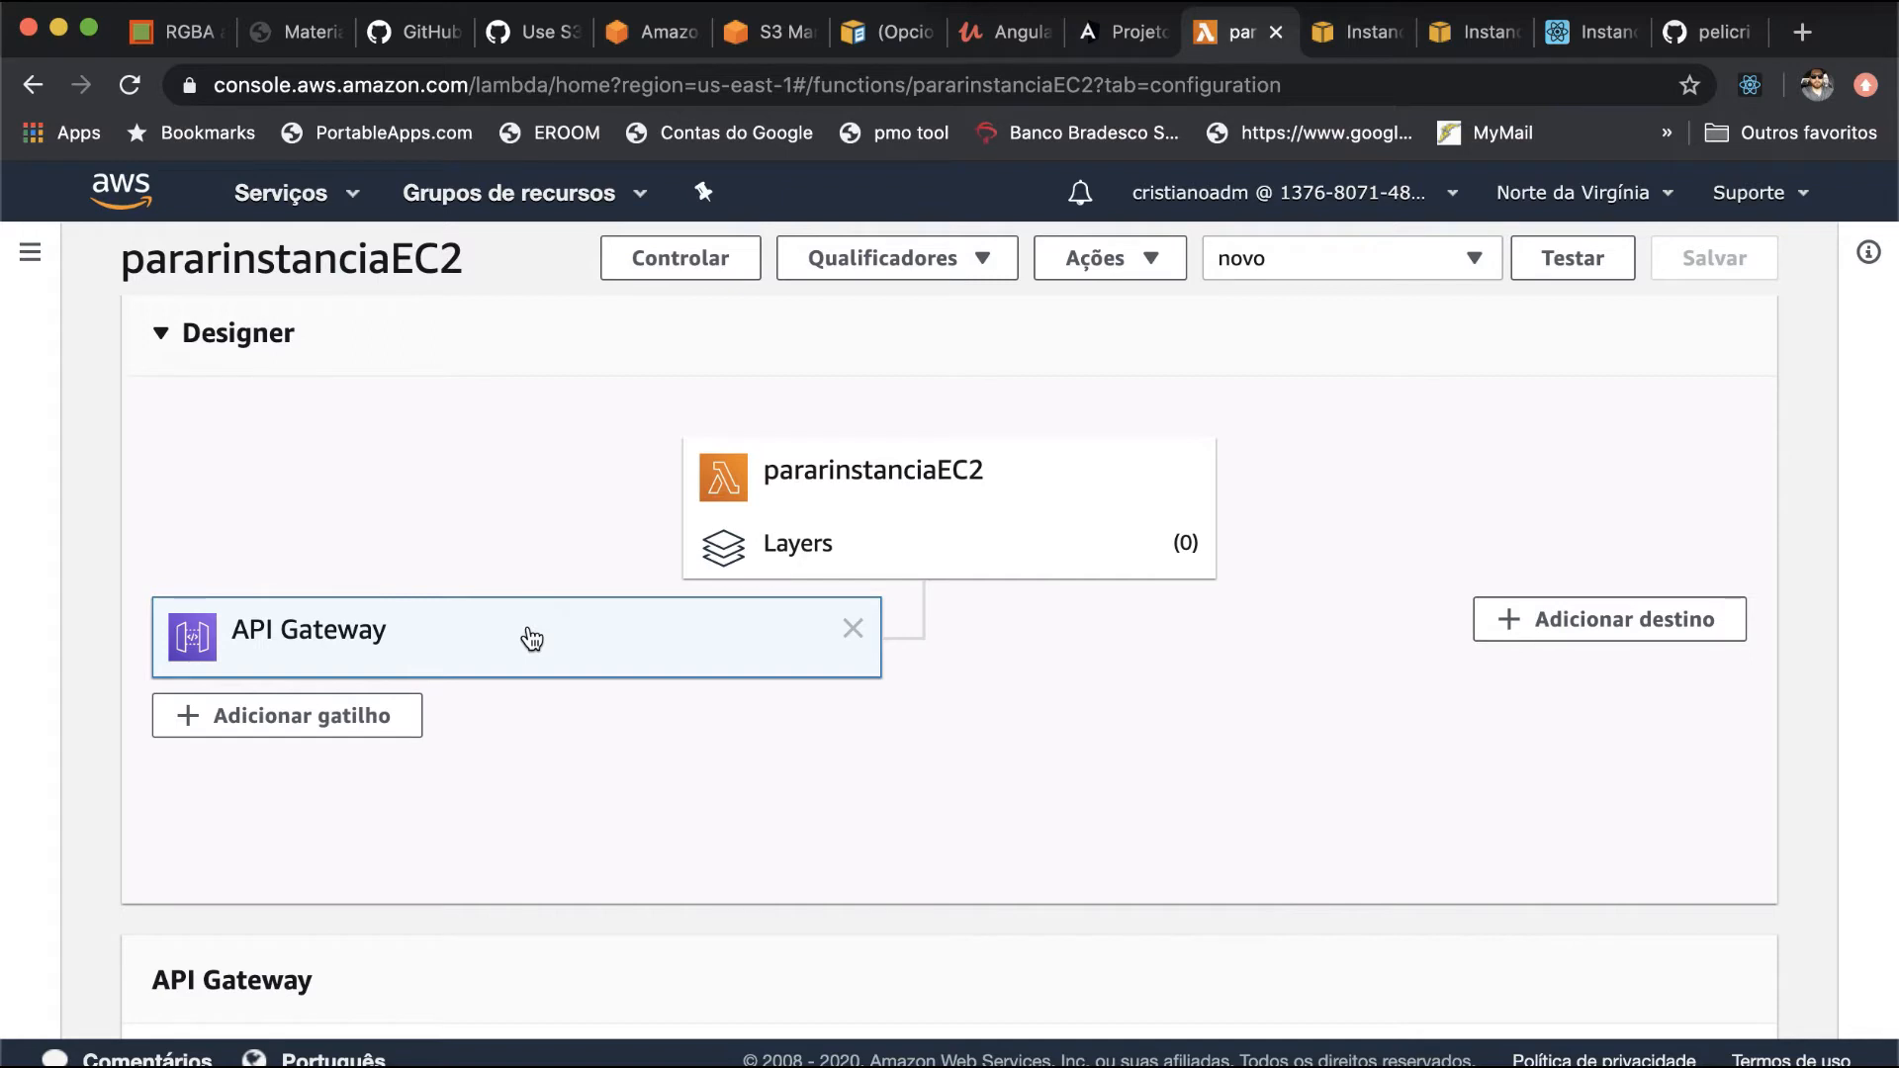
pyautogui.doubleClick(339, 634)
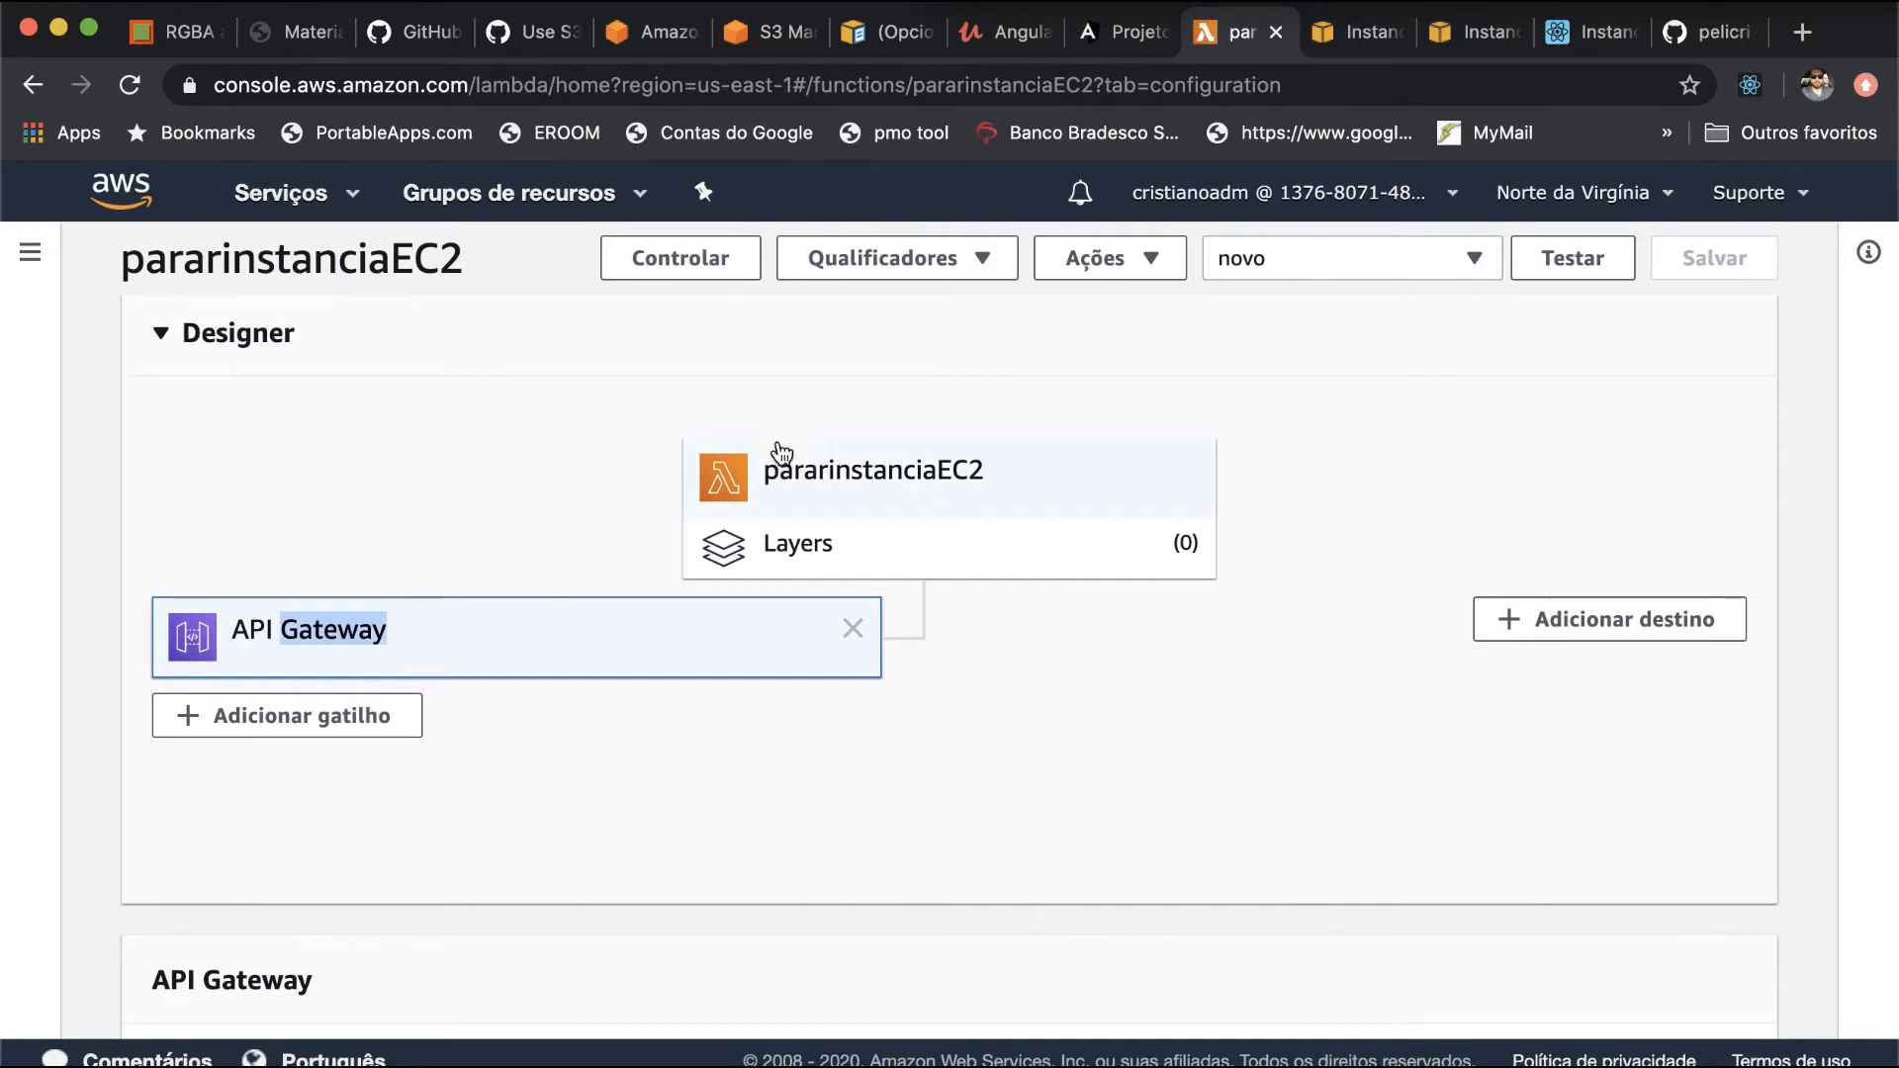
# - Go from the EC2 instances page to the API Gateway service and open the listarinstanciasec2 API
pyautogui.click(1317, 41)
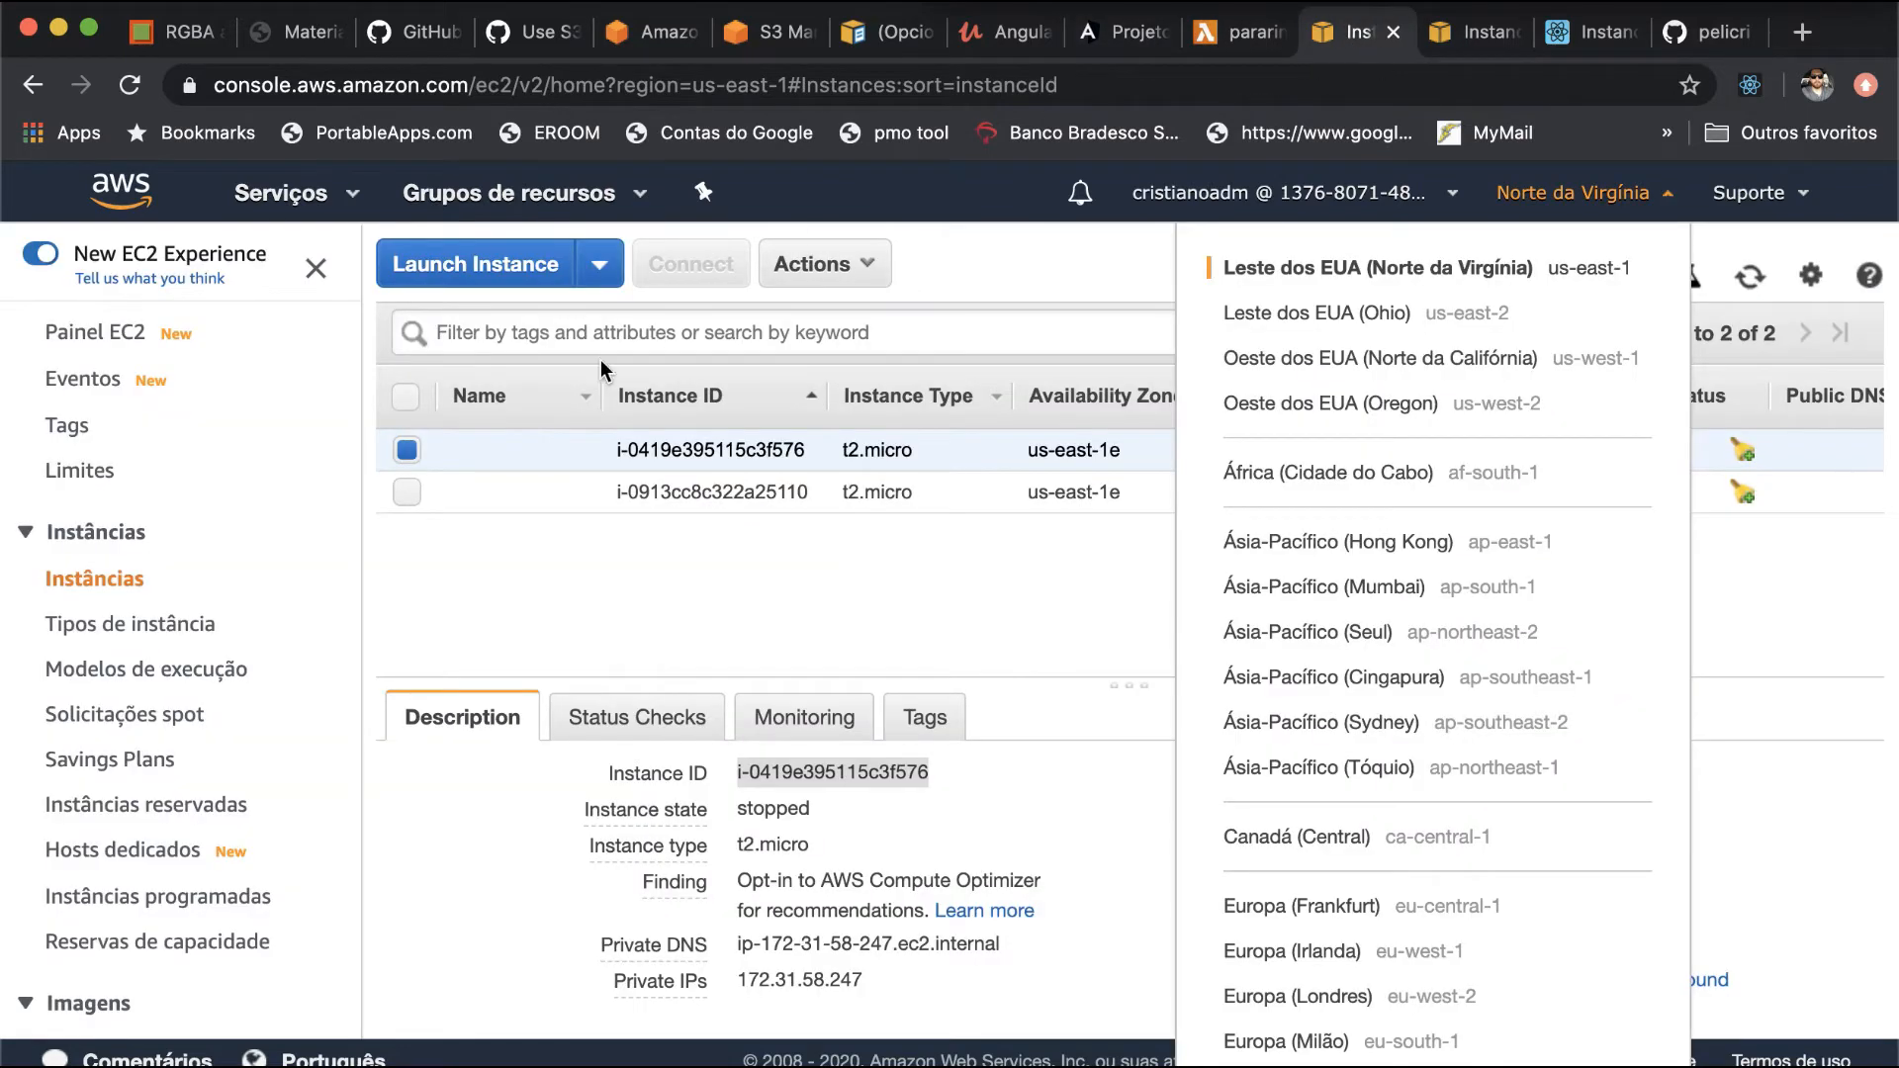
pyautogui.click(581, 602)
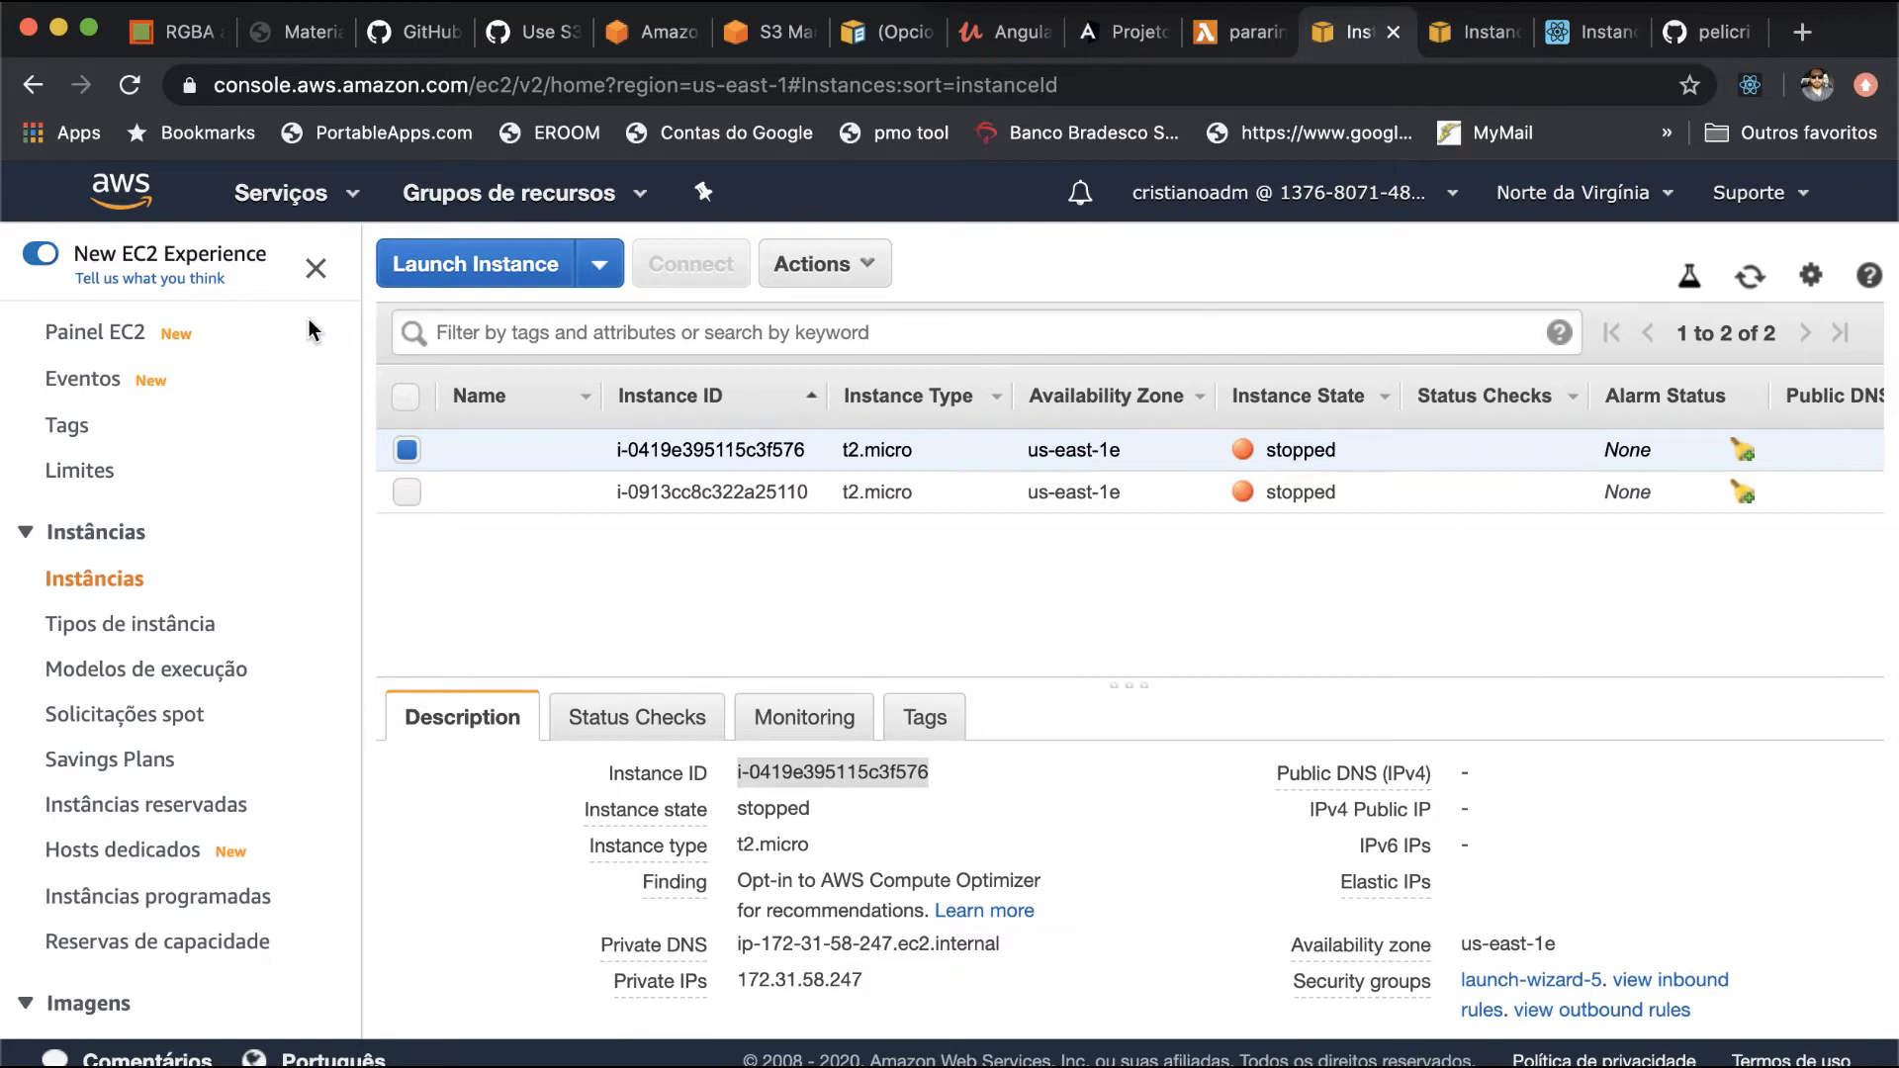
pyautogui.click(312, 198)
pyautogui.click(158, 429)
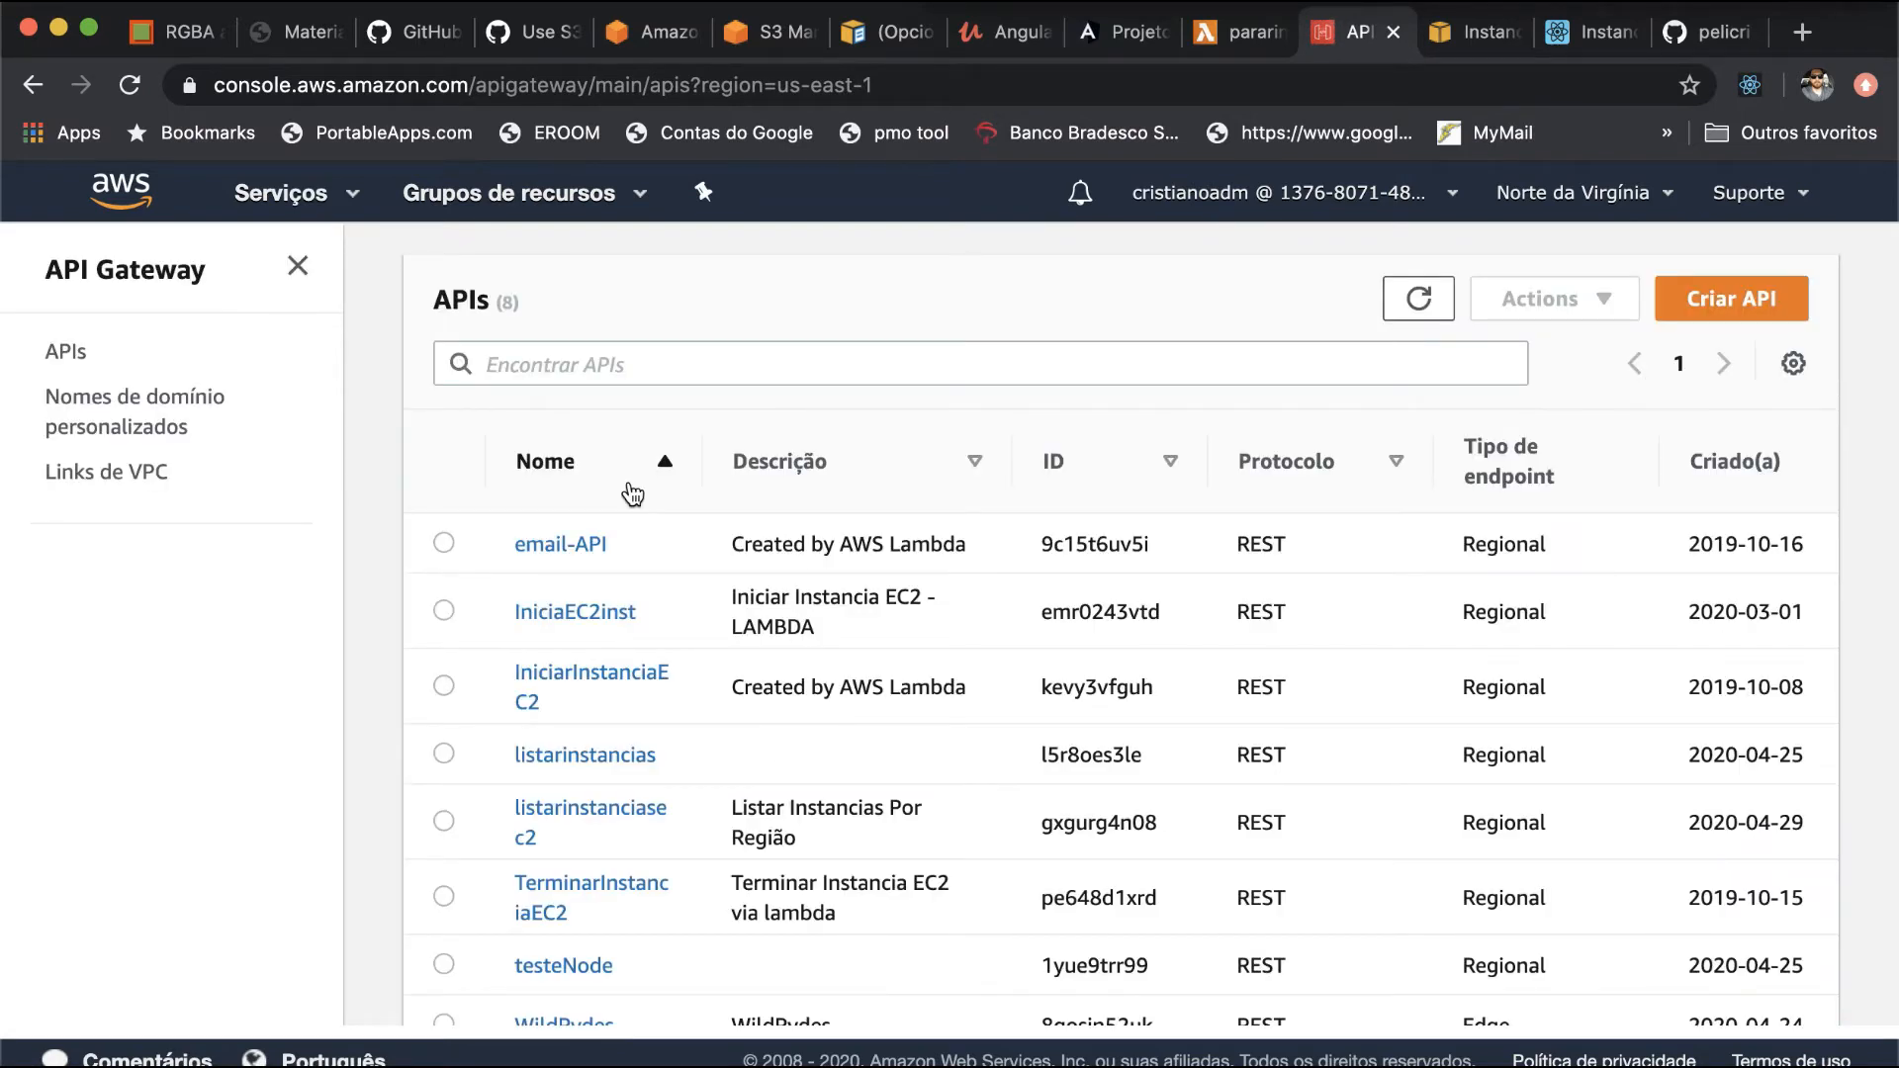
pyautogui.scroll(-1, 633, 494)
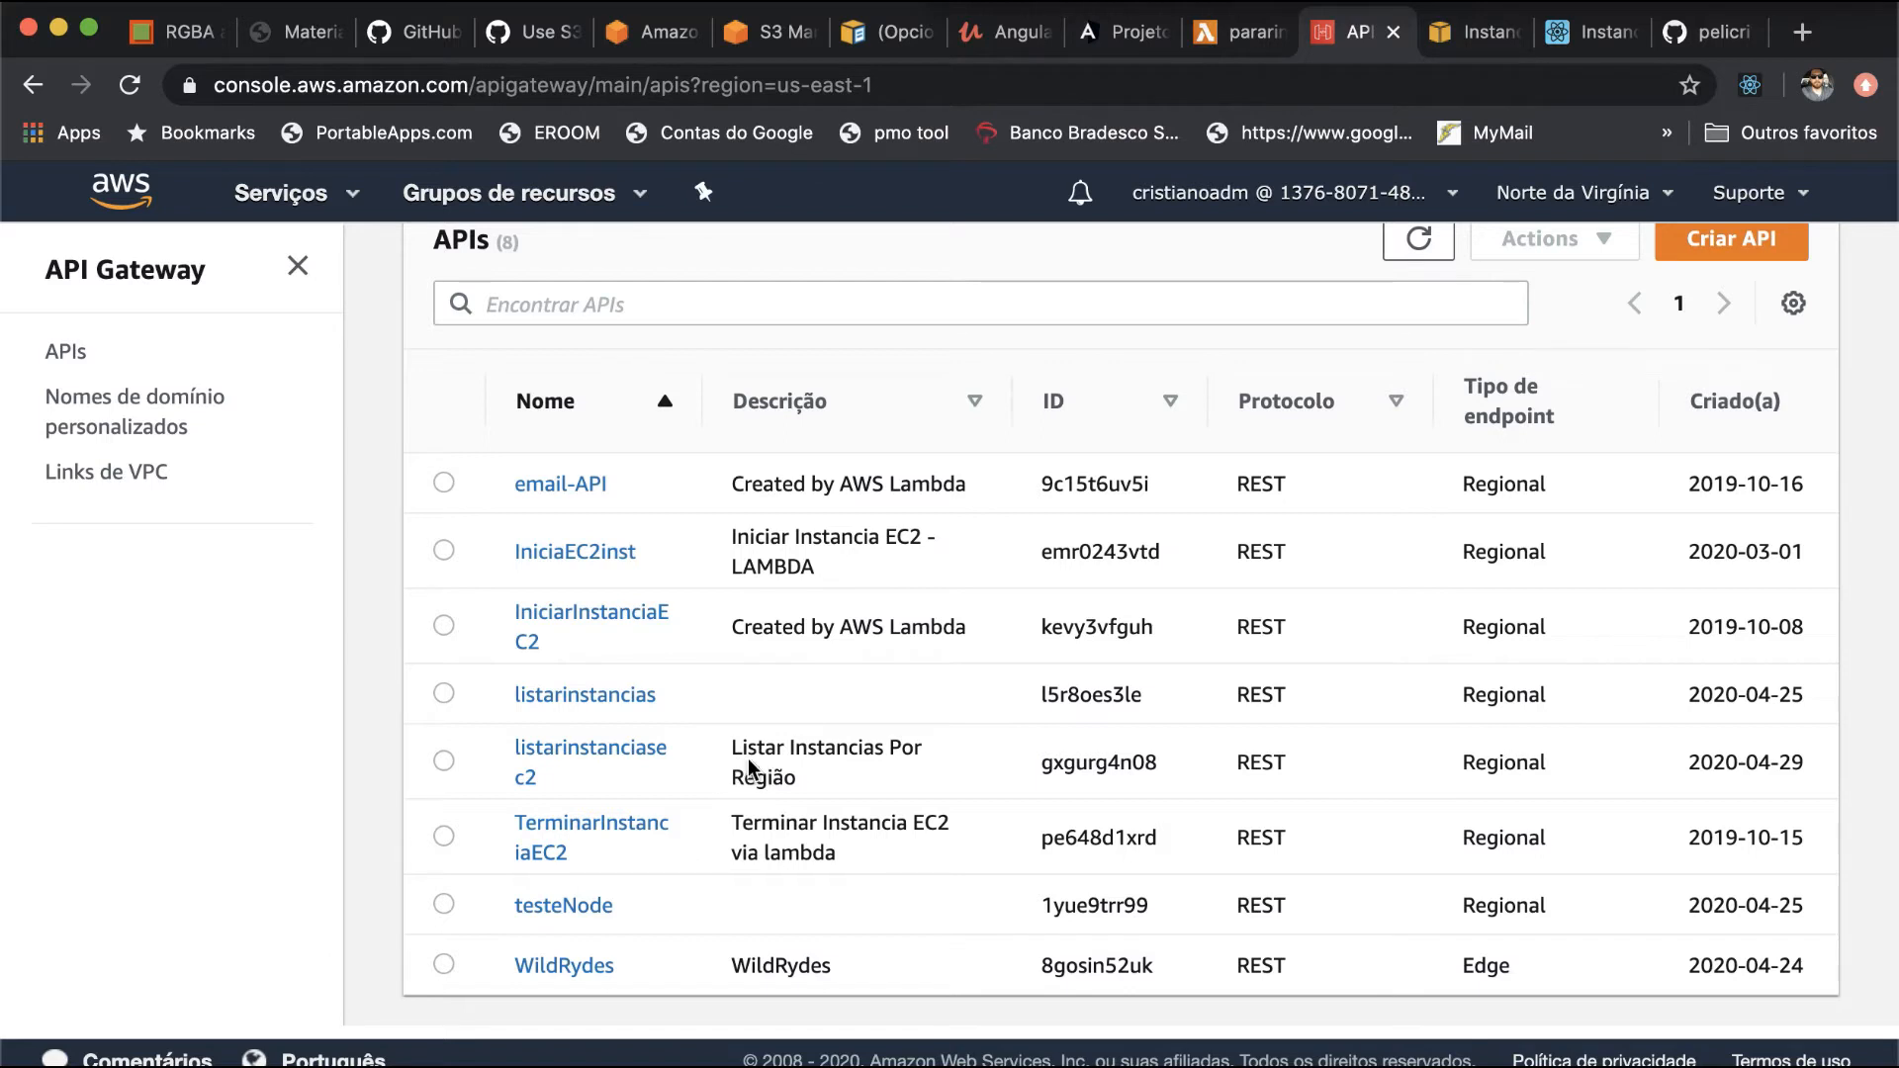
pyautogui.click(622, 762)
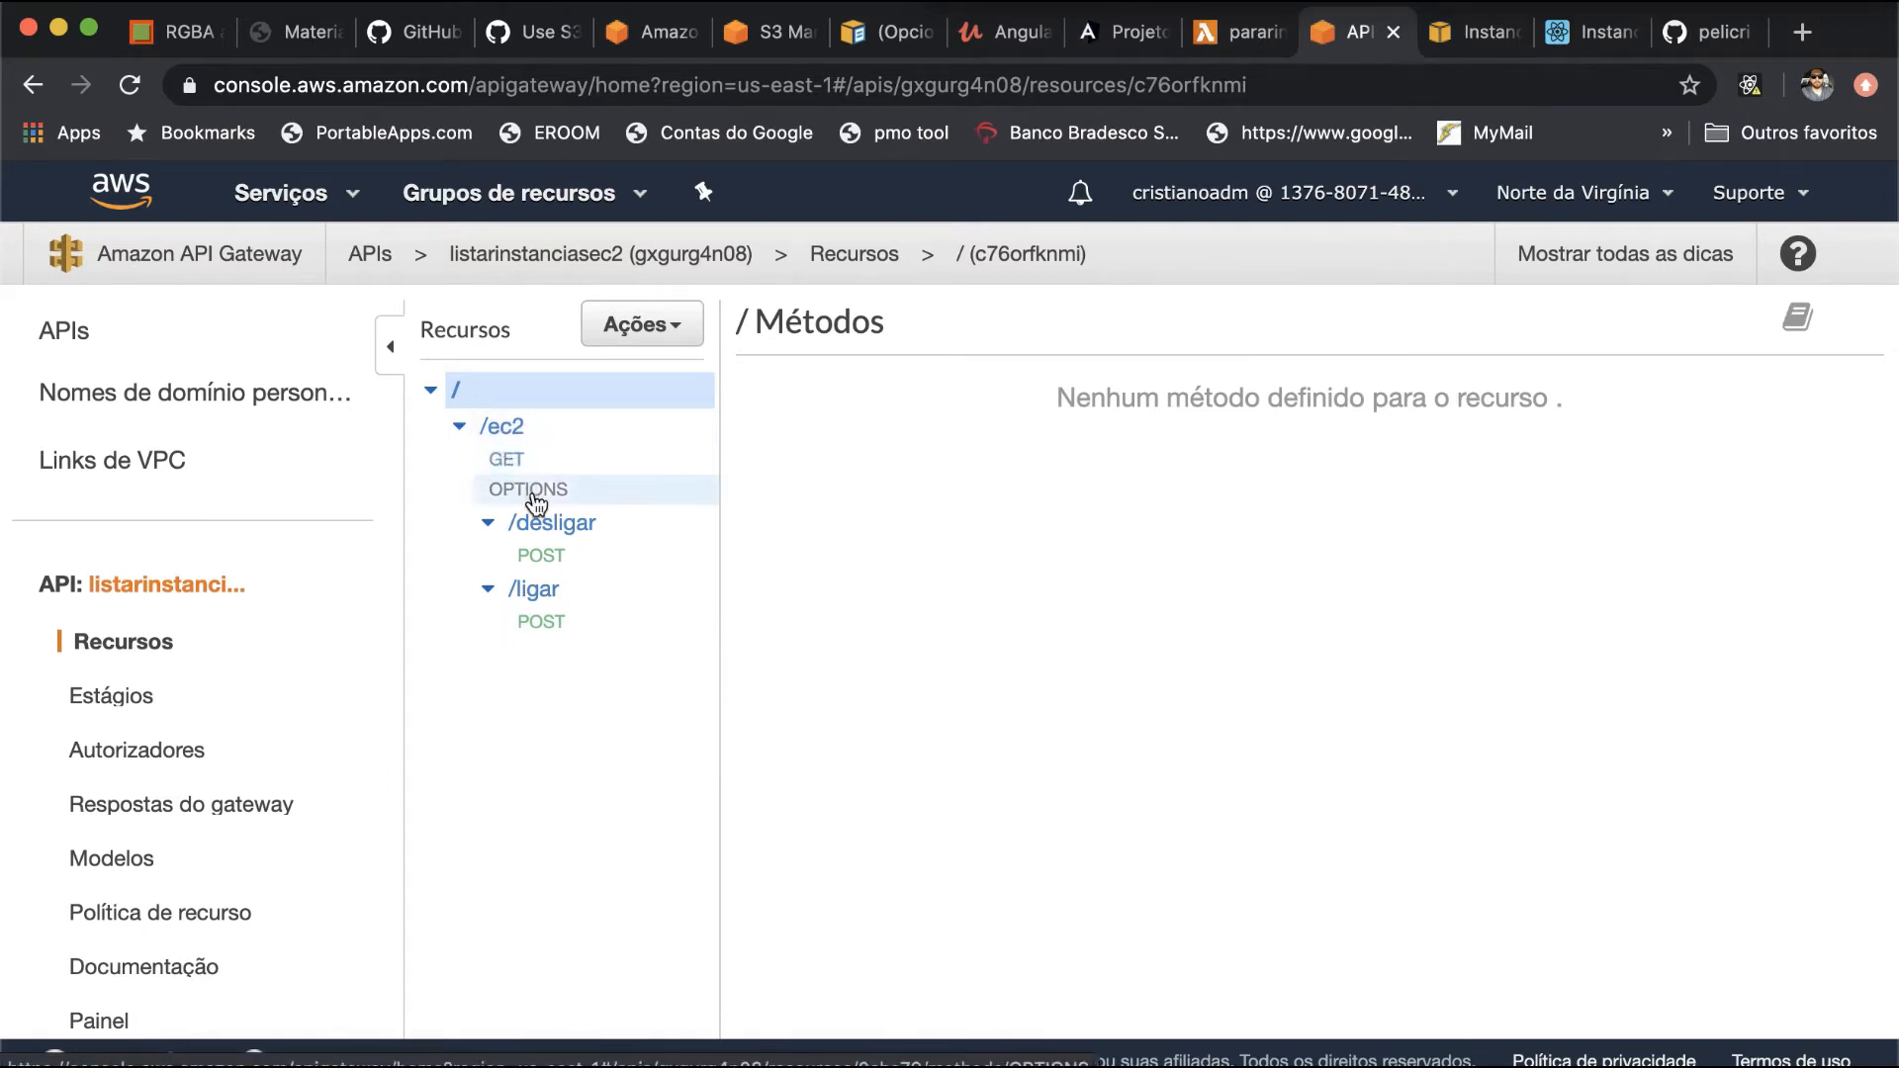
# - View the methods of the /ec2/desligar and /ec2/ligar resources, then open the method request settings of the /ec2/ligar POST
pyautogui.click(568, 537)
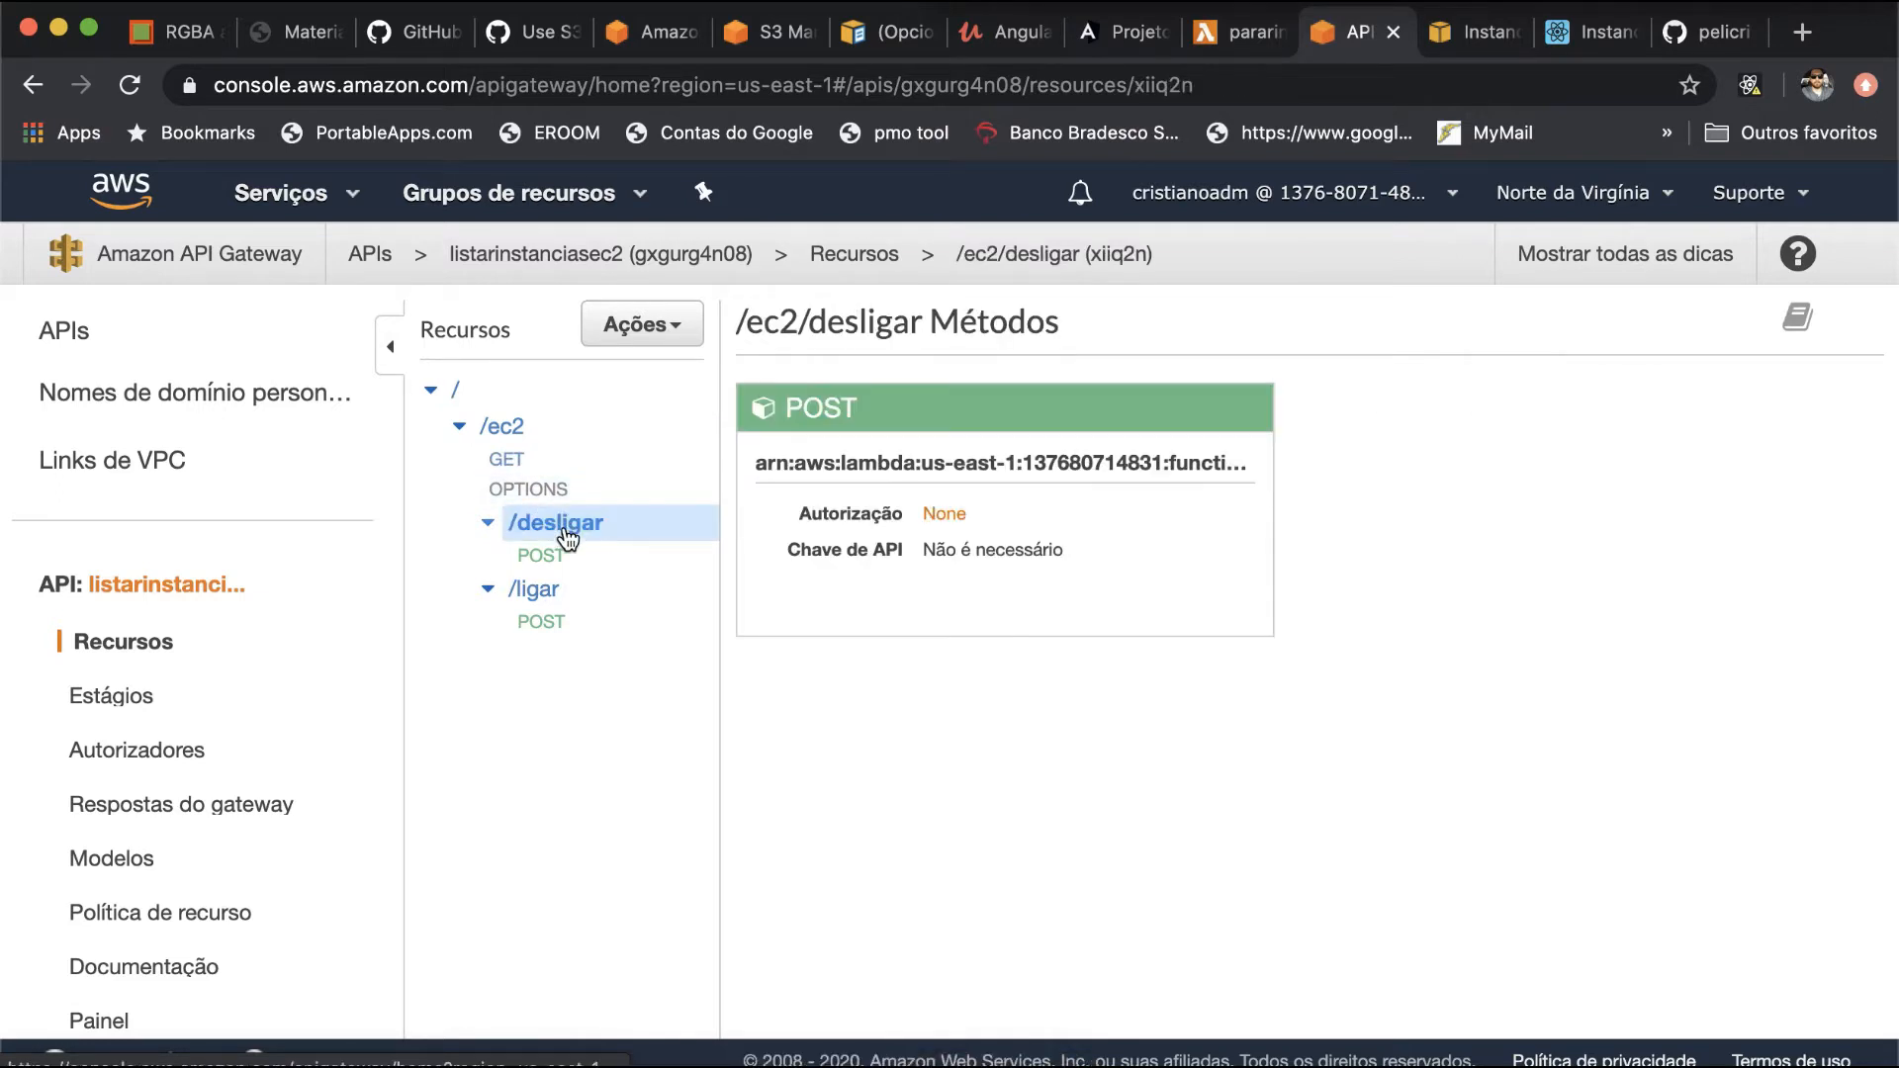
pyautogui.click(568, 591)
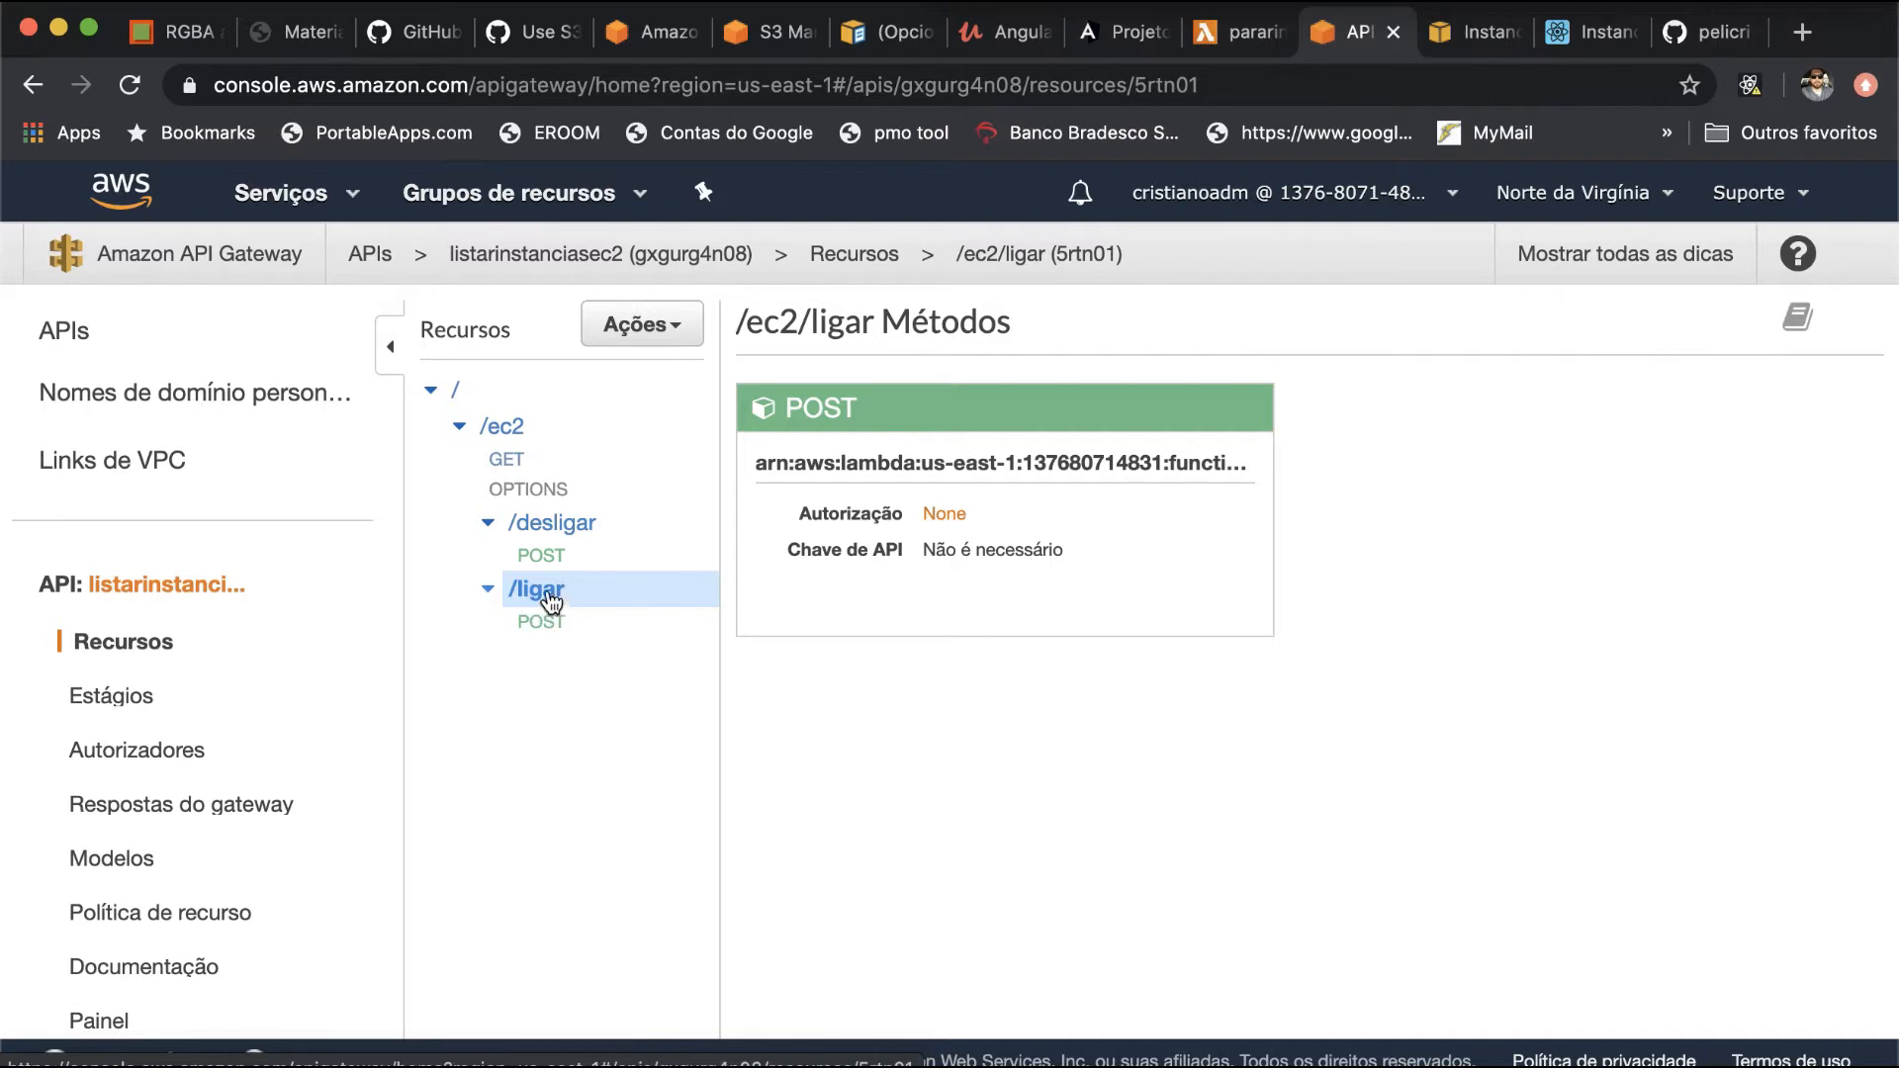
pyautogui.click(829, 415)
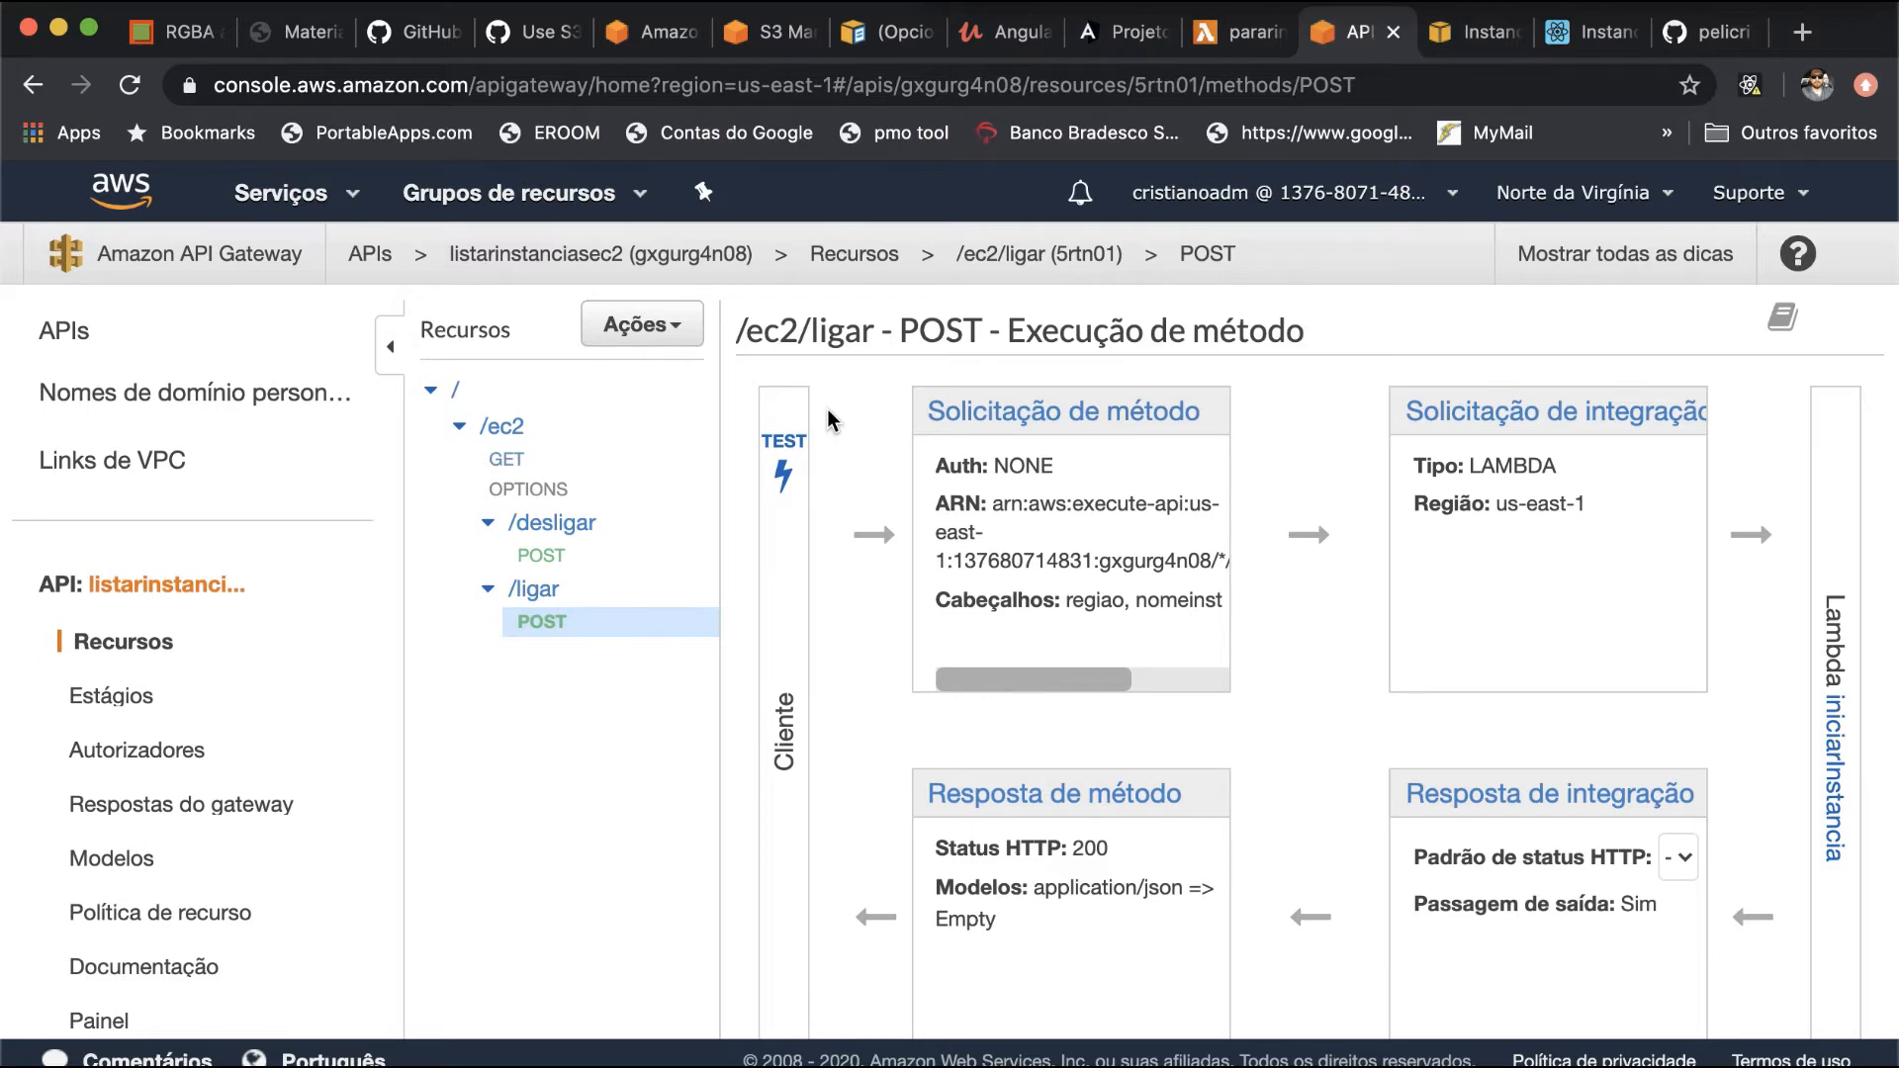
pyautogui.click(1029, 408)
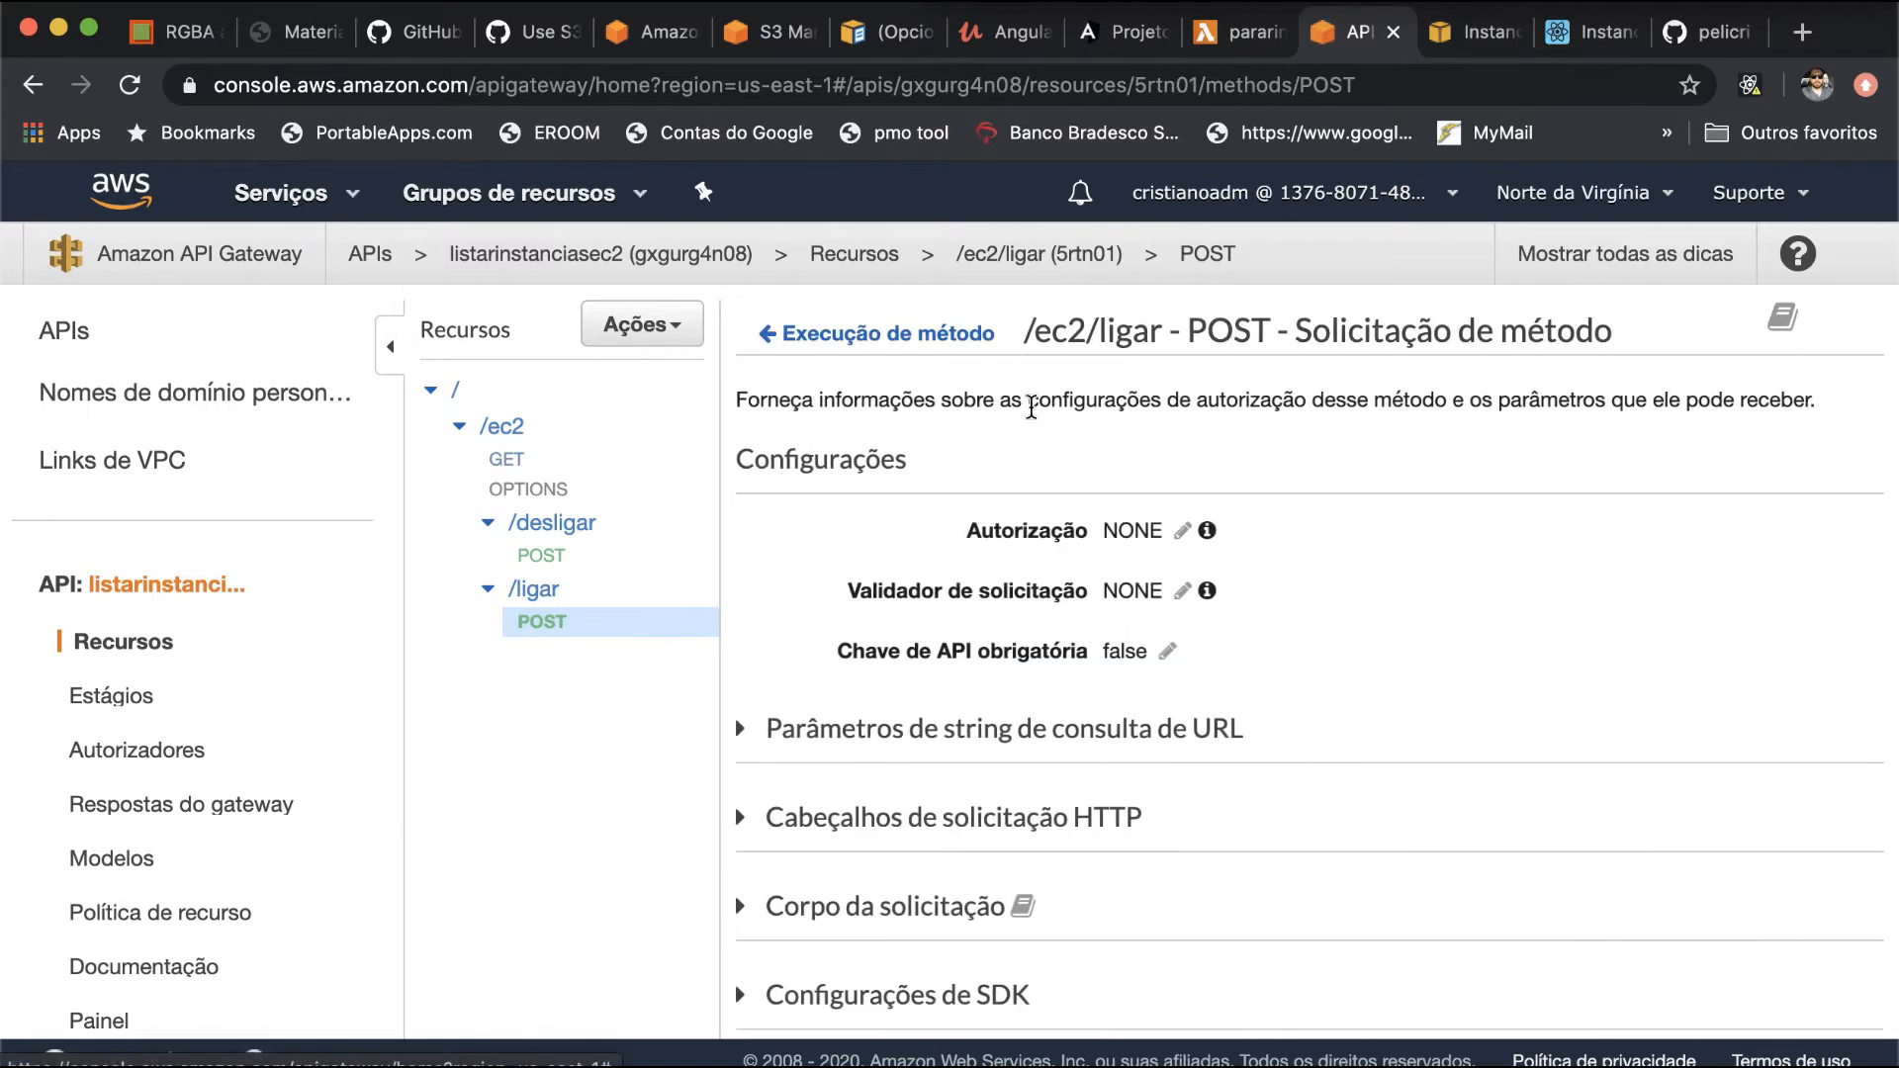
# - Examine the URL query string parameters and the HTTP request headers defined for the /ec2/ligar POST method
pyautogui.scroll(-2, 1024, 607)
pyautogui.click(1029, 602)
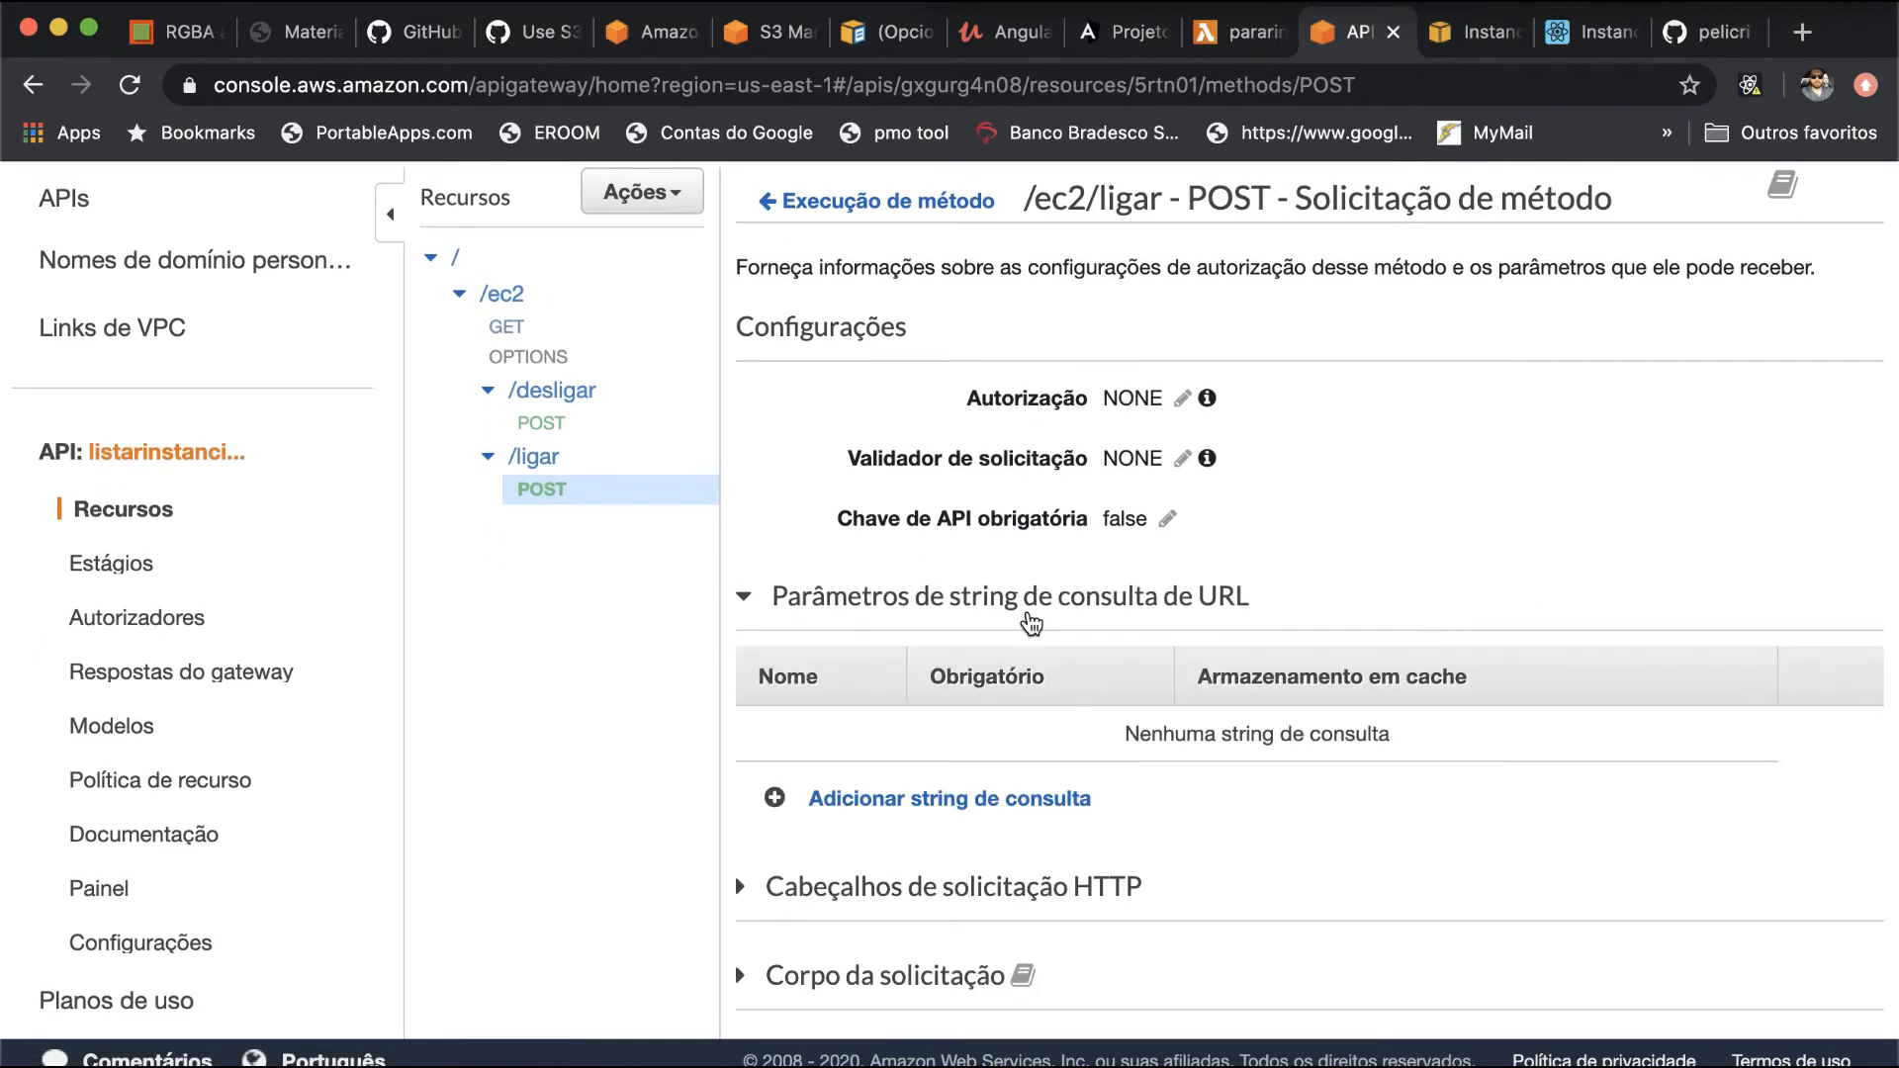
pyautogui.scroll(-2, 1050, 768)
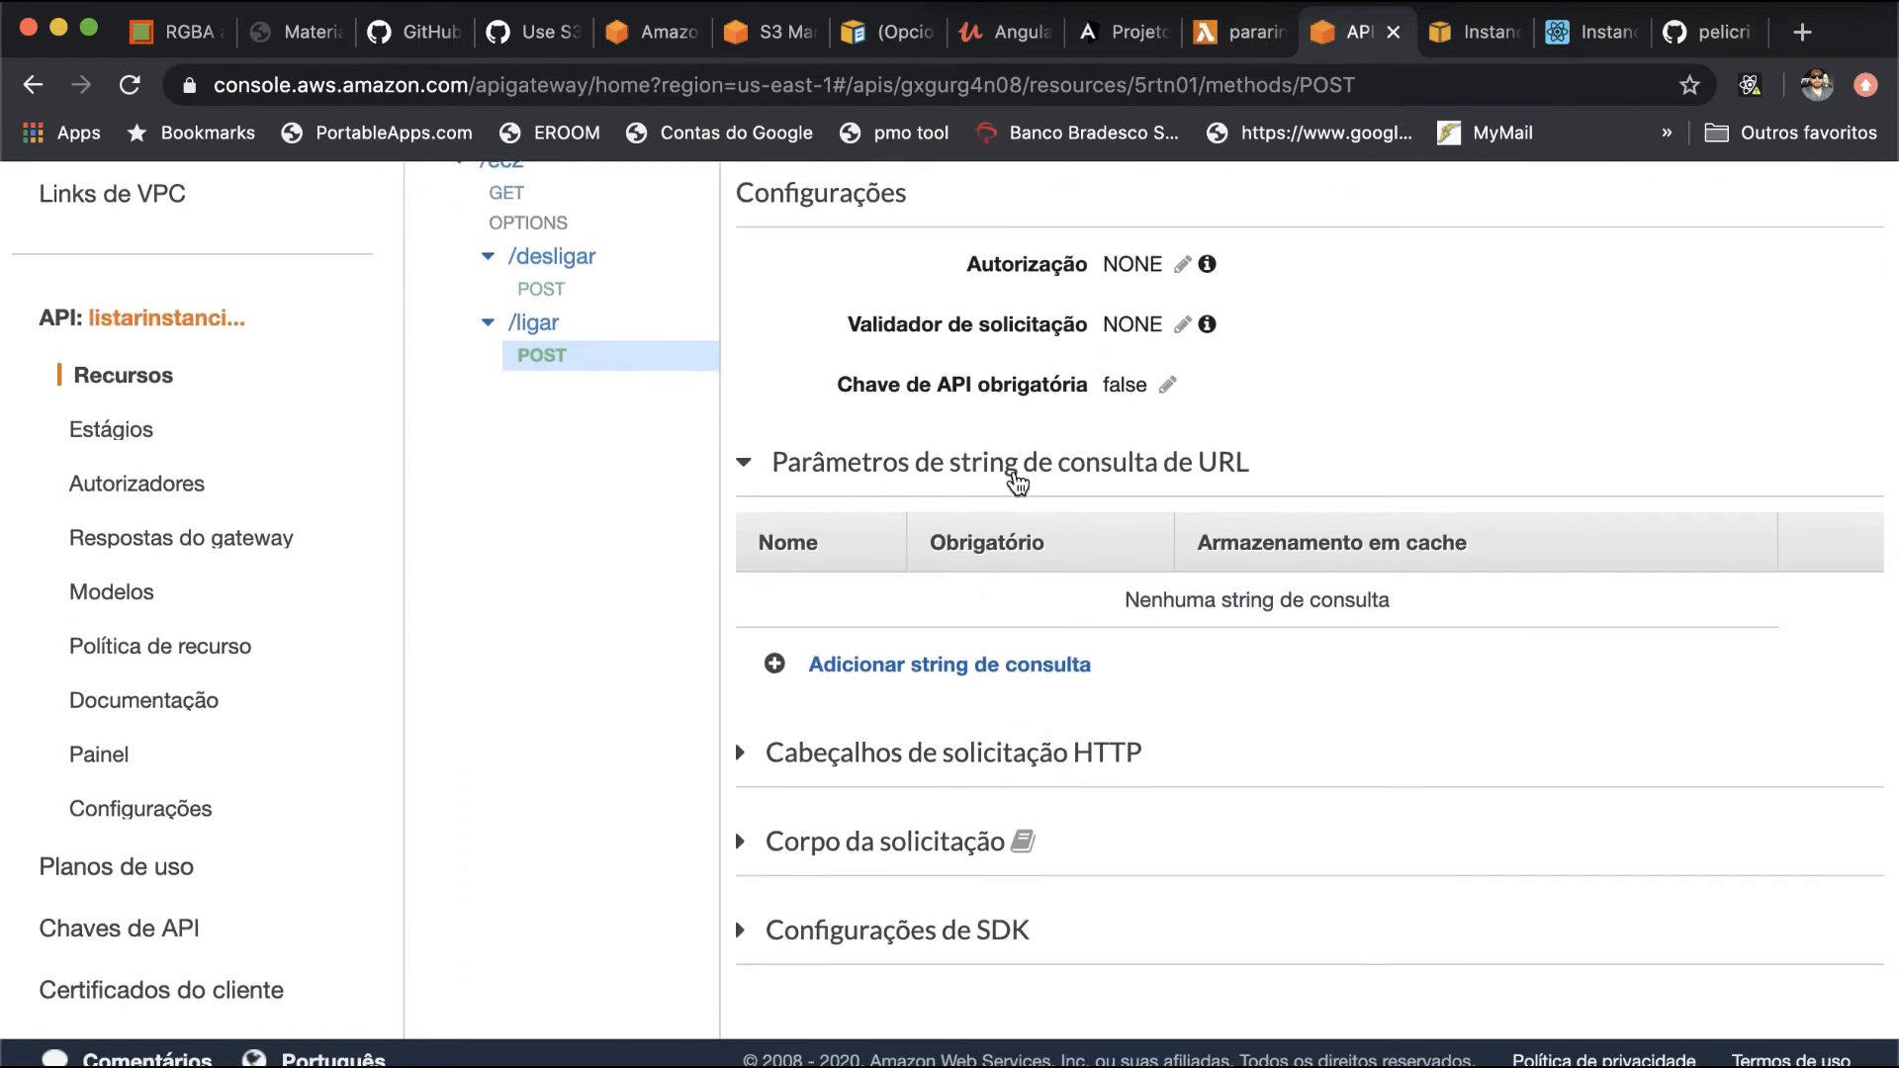
pyautogui.click(1018, 473)
pyautogui.click(1033, 572)
pyautogui.scroll(-1, 1051, 690)
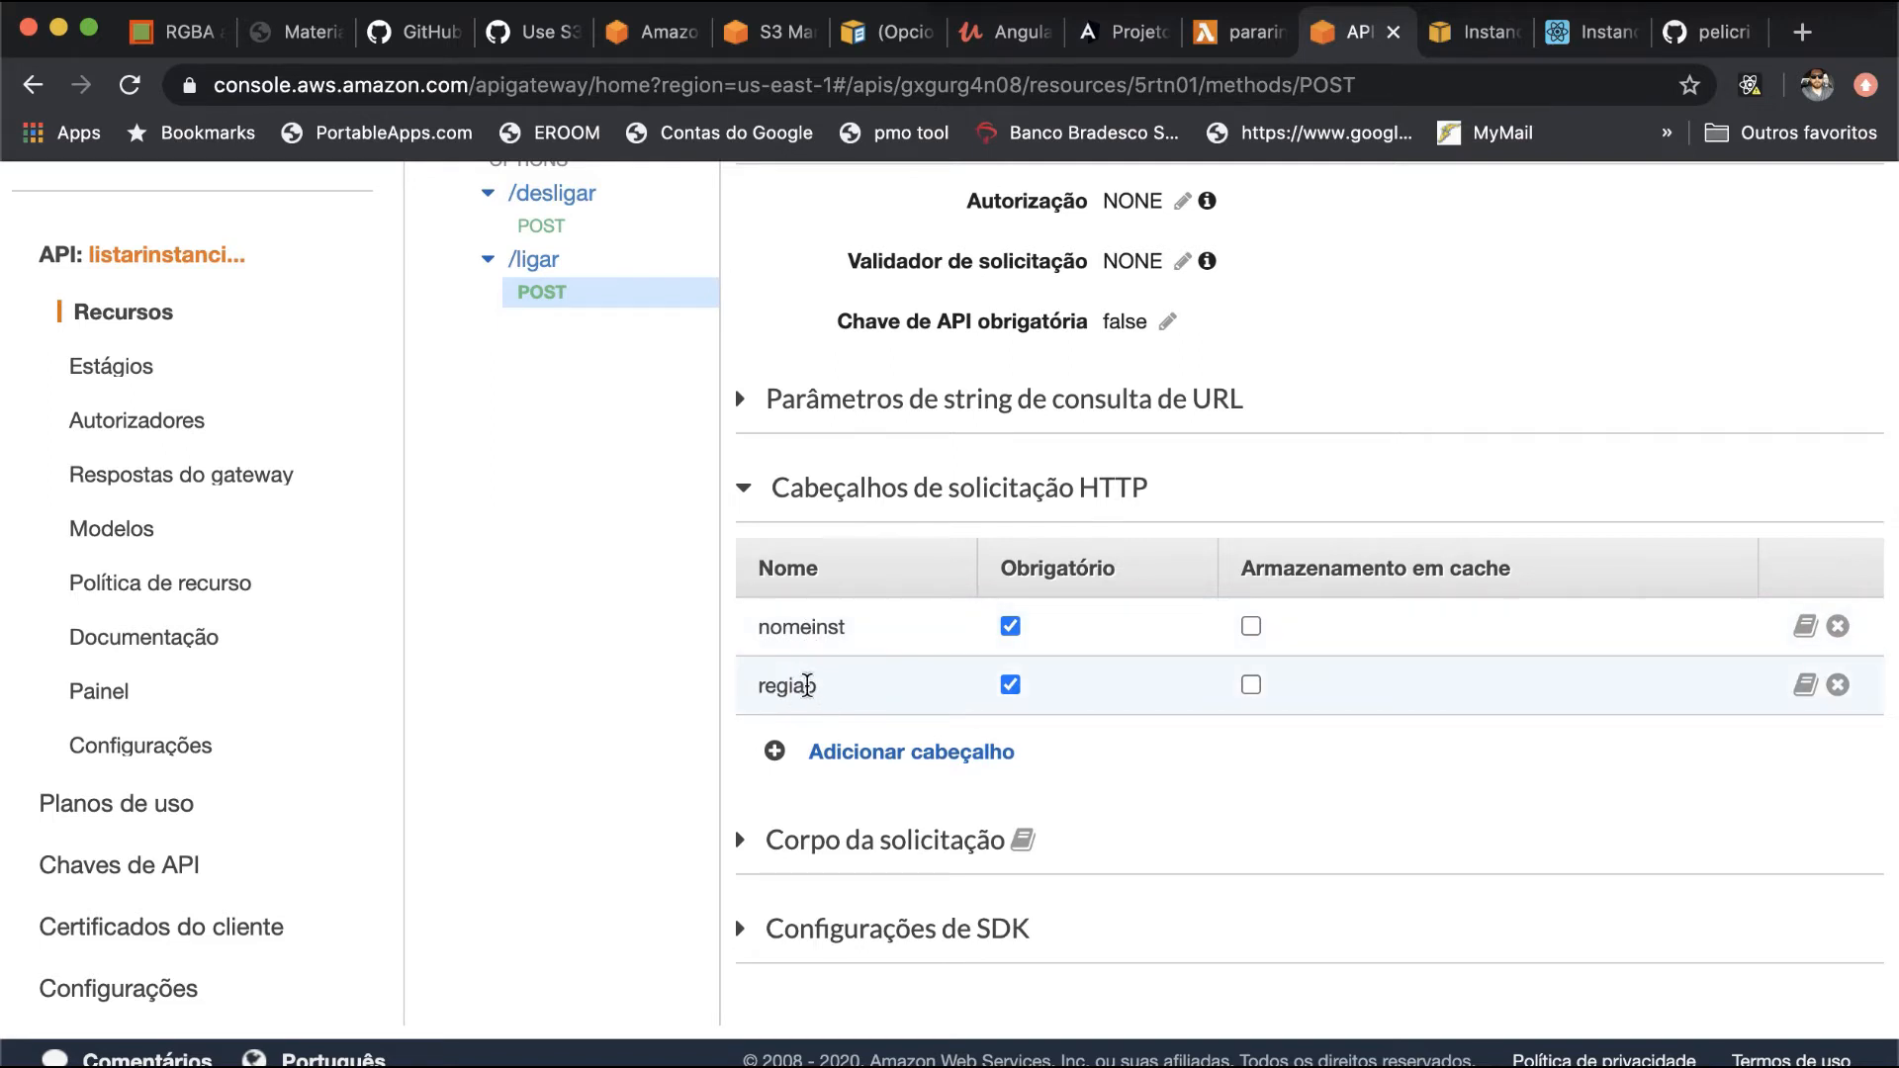
pyautogui.scroll(2, 841, 485)
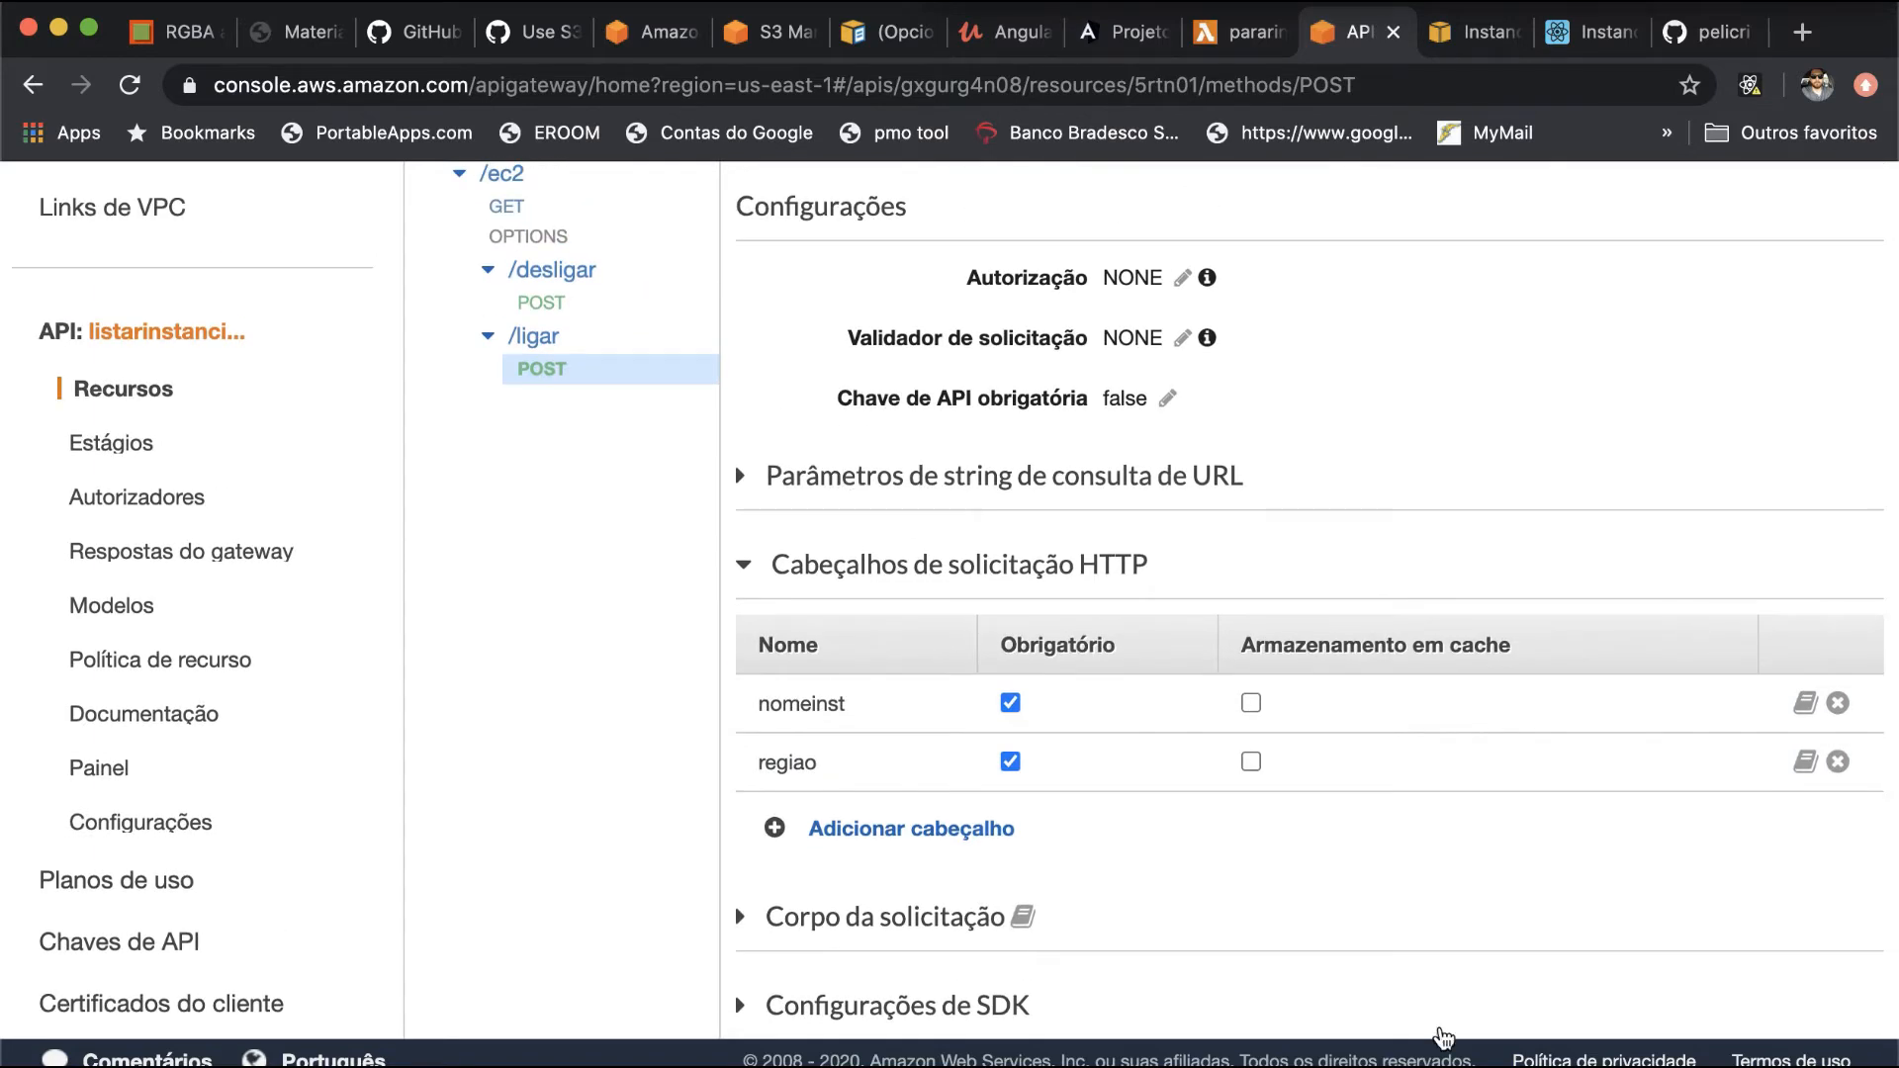
# - Switch to Postman and create a new request with a nomeinst header set to i-0419e395115c3f576
pyautogui.press('super+Tab')
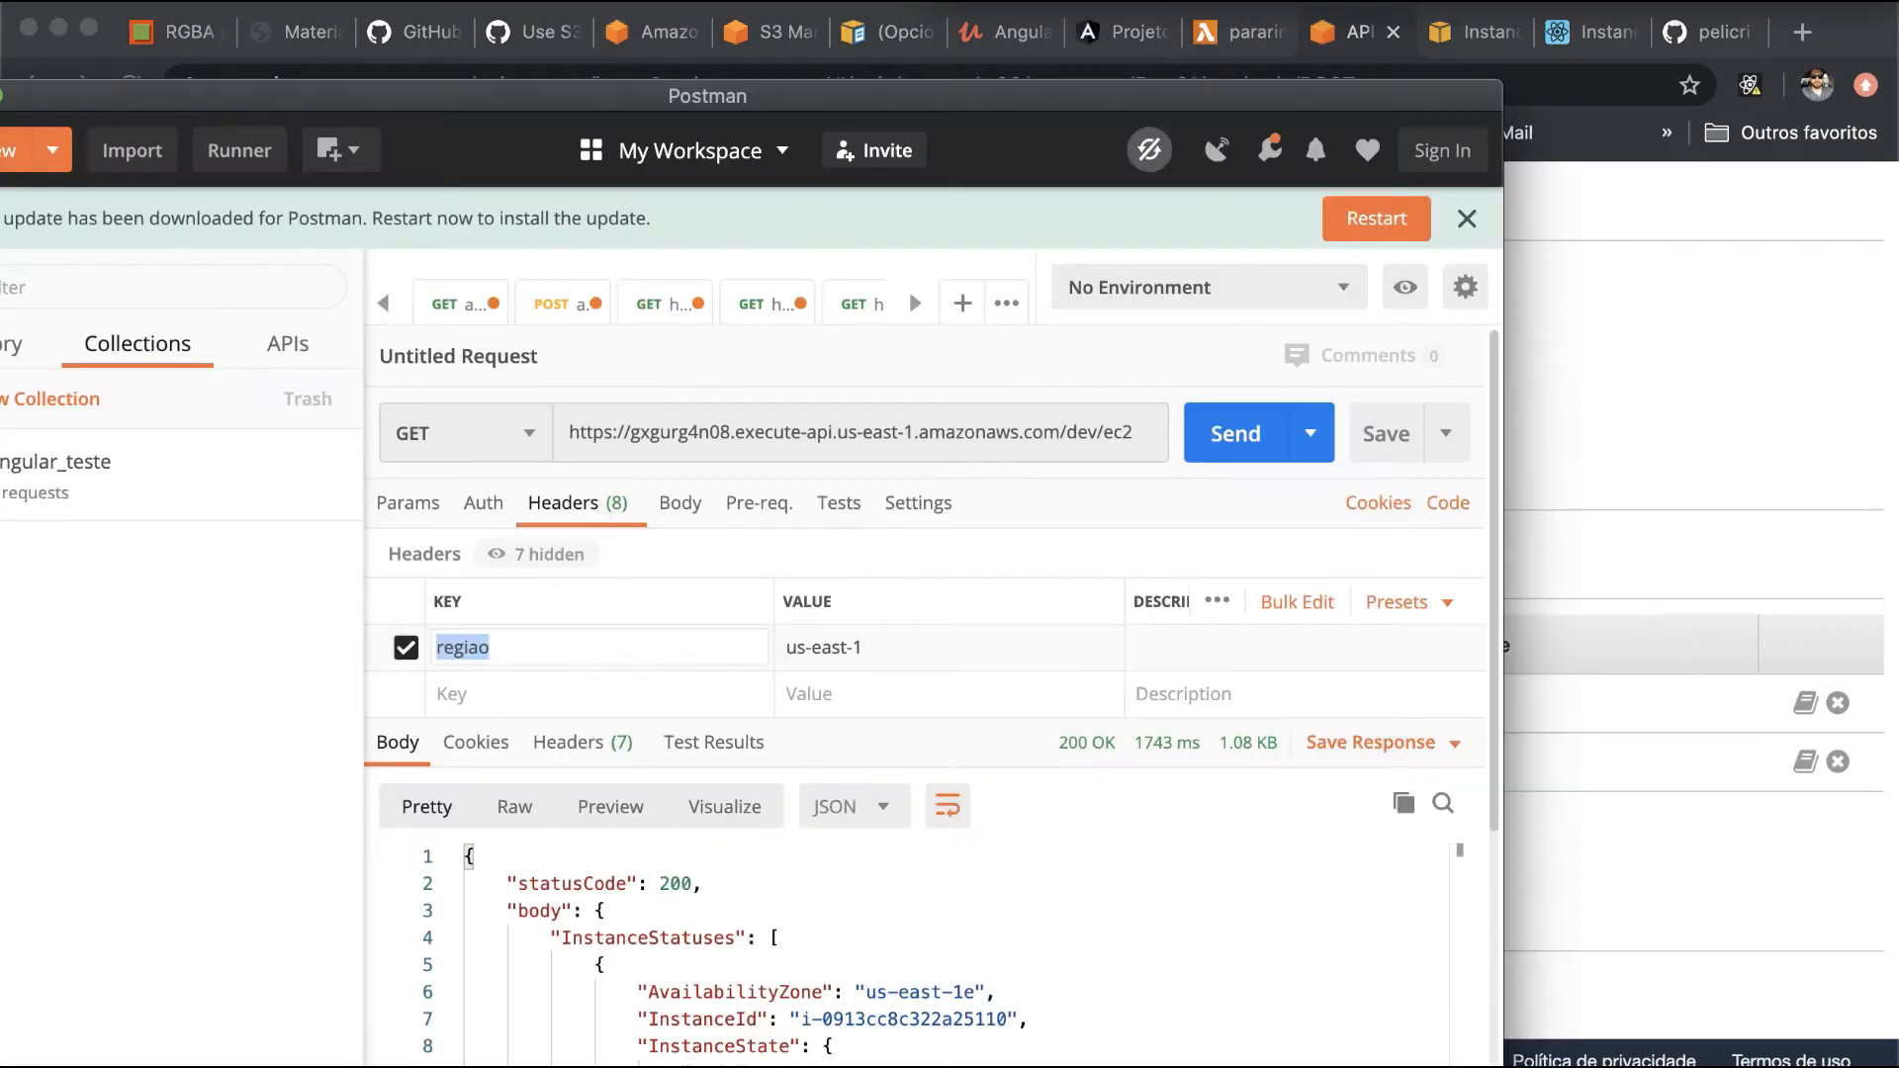
pyautogui.moveTo(1232, 92); pyautogui.dragTo(1462, 40)
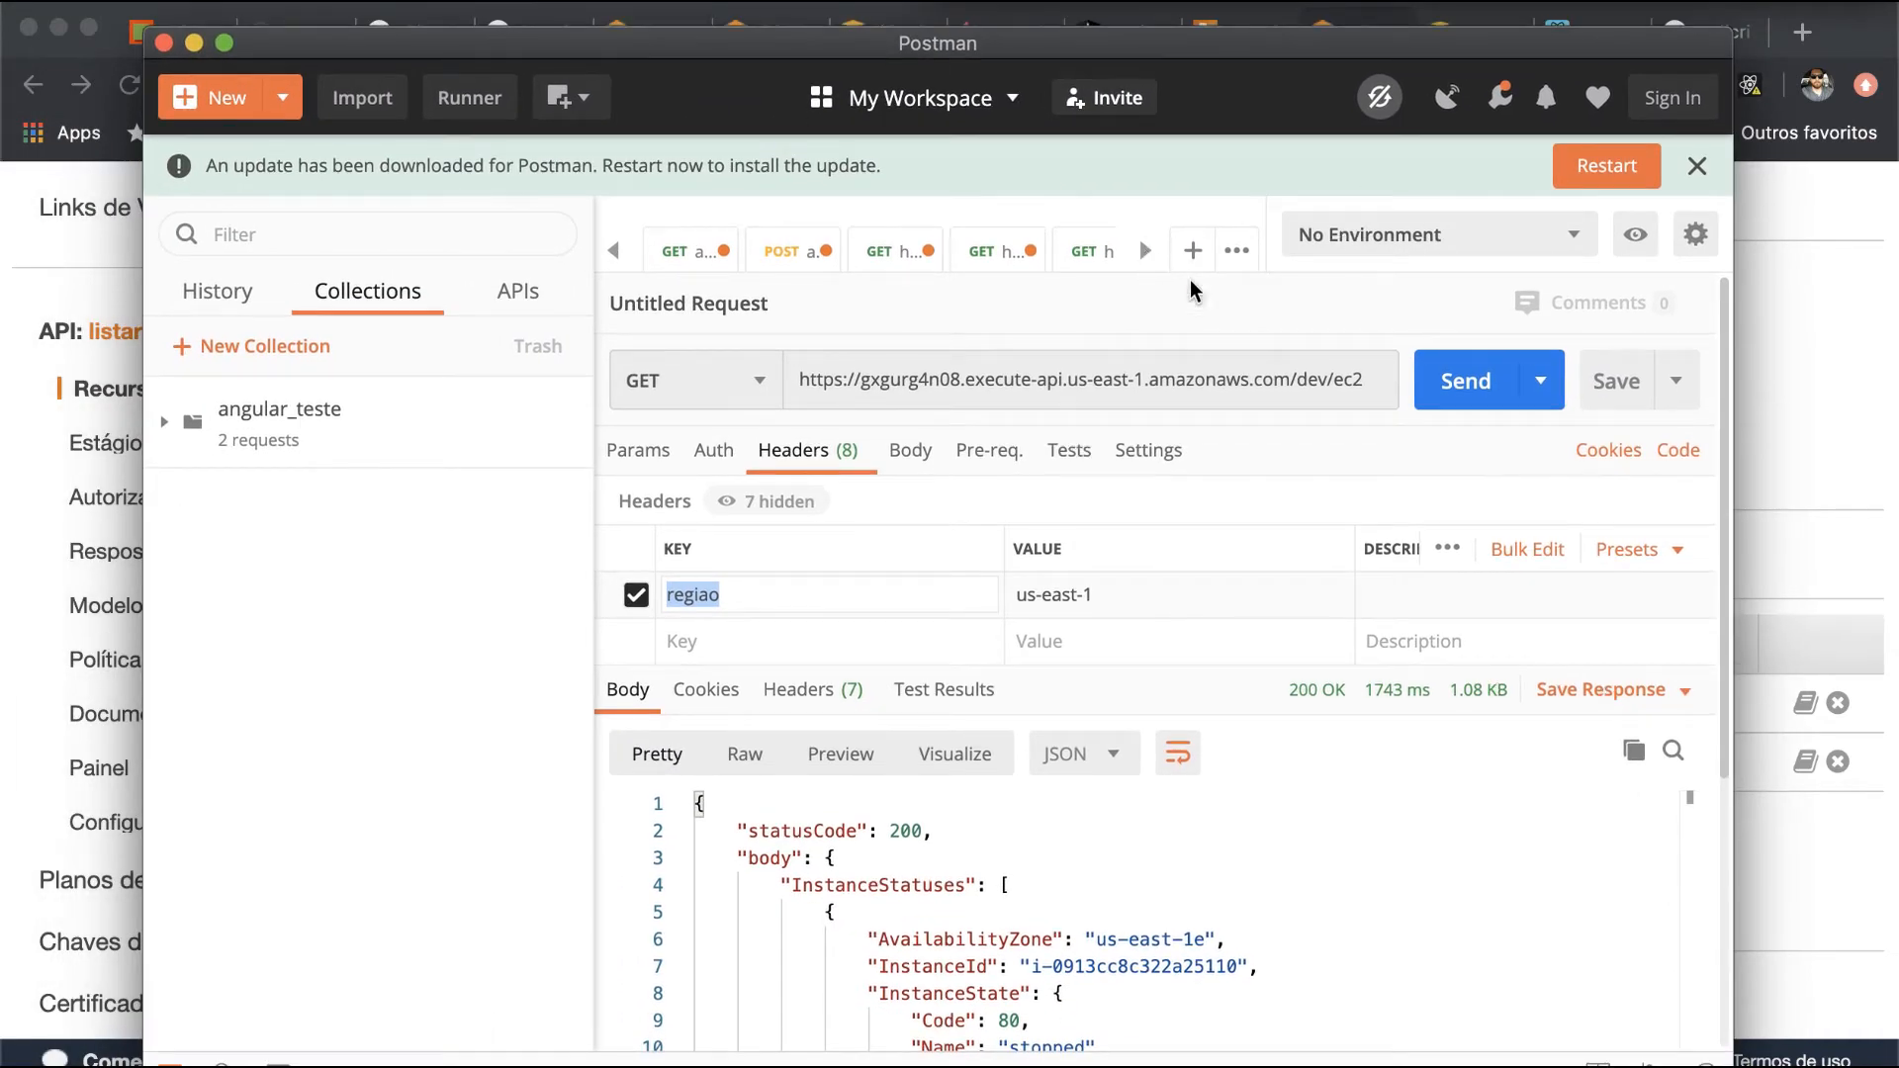
pyautogui.click(1193, 251)
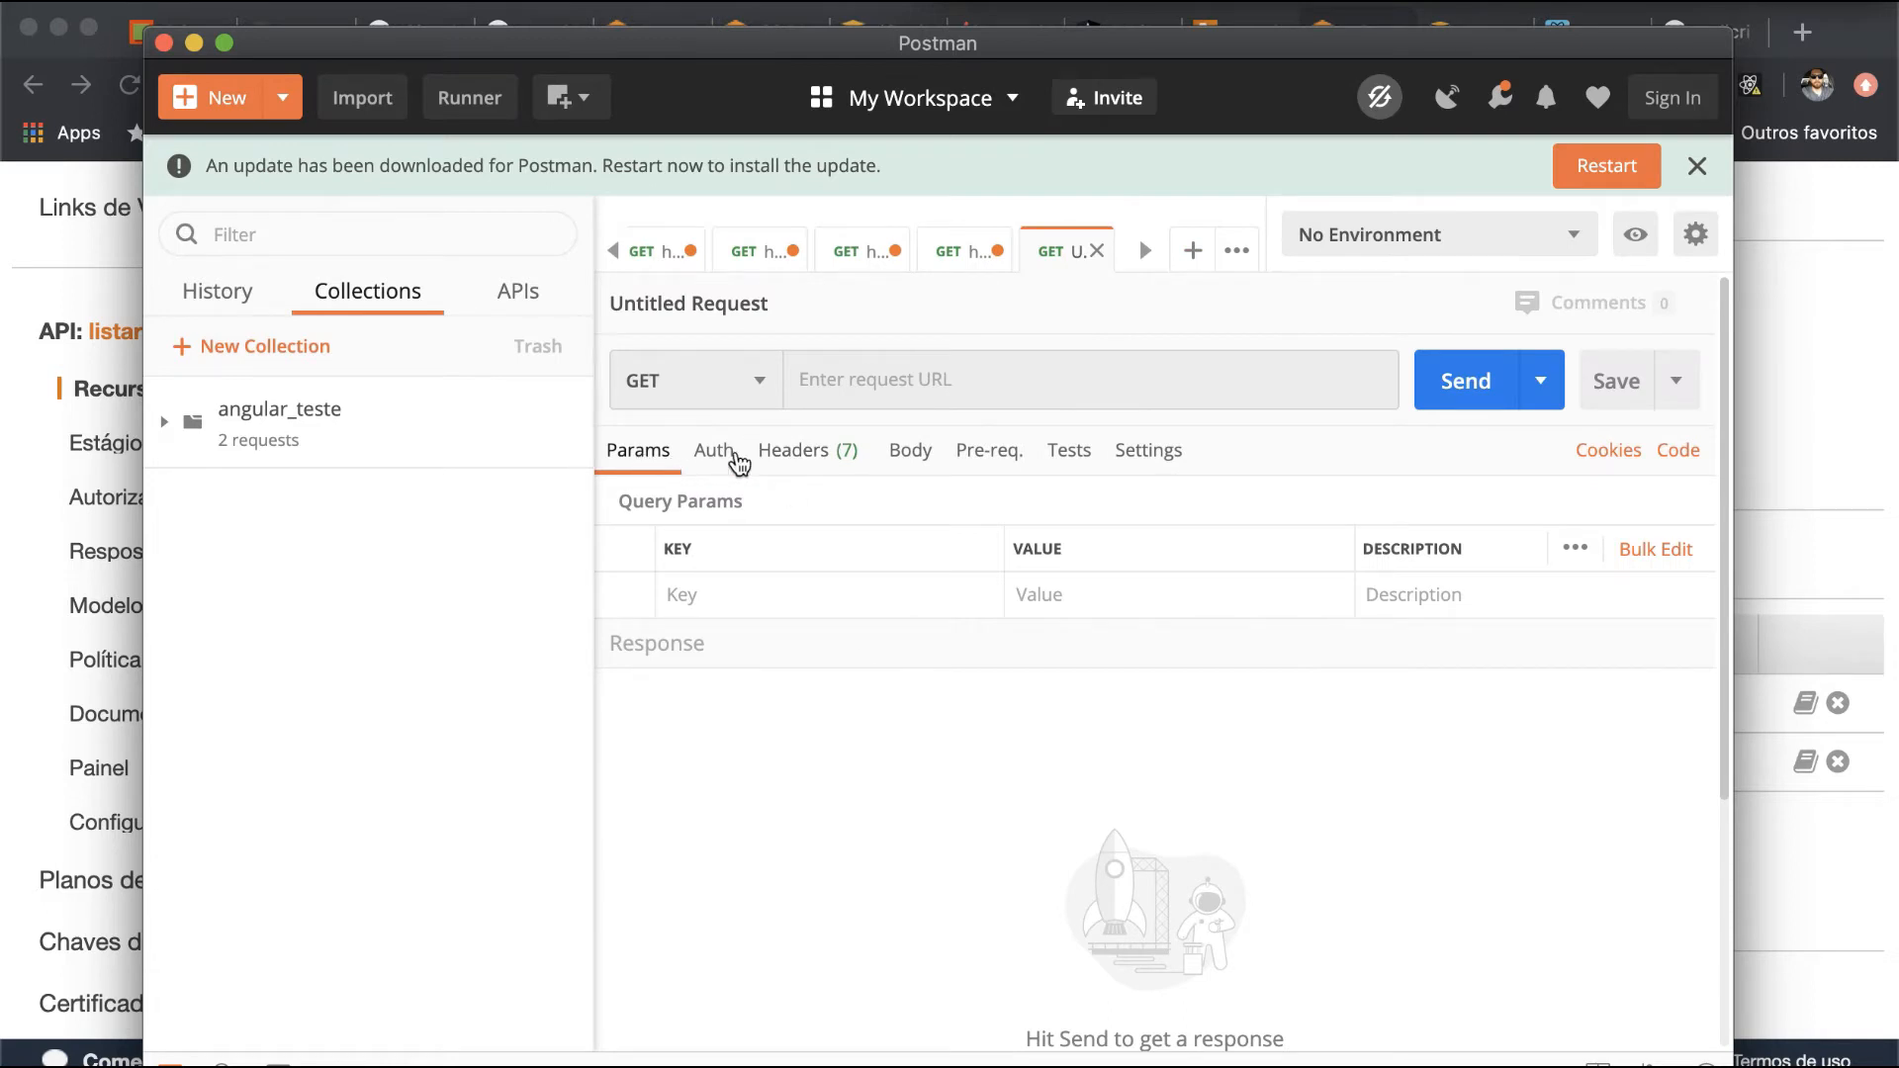
pyautogui.click(807, 457)
pyautogui.click(755, 594)
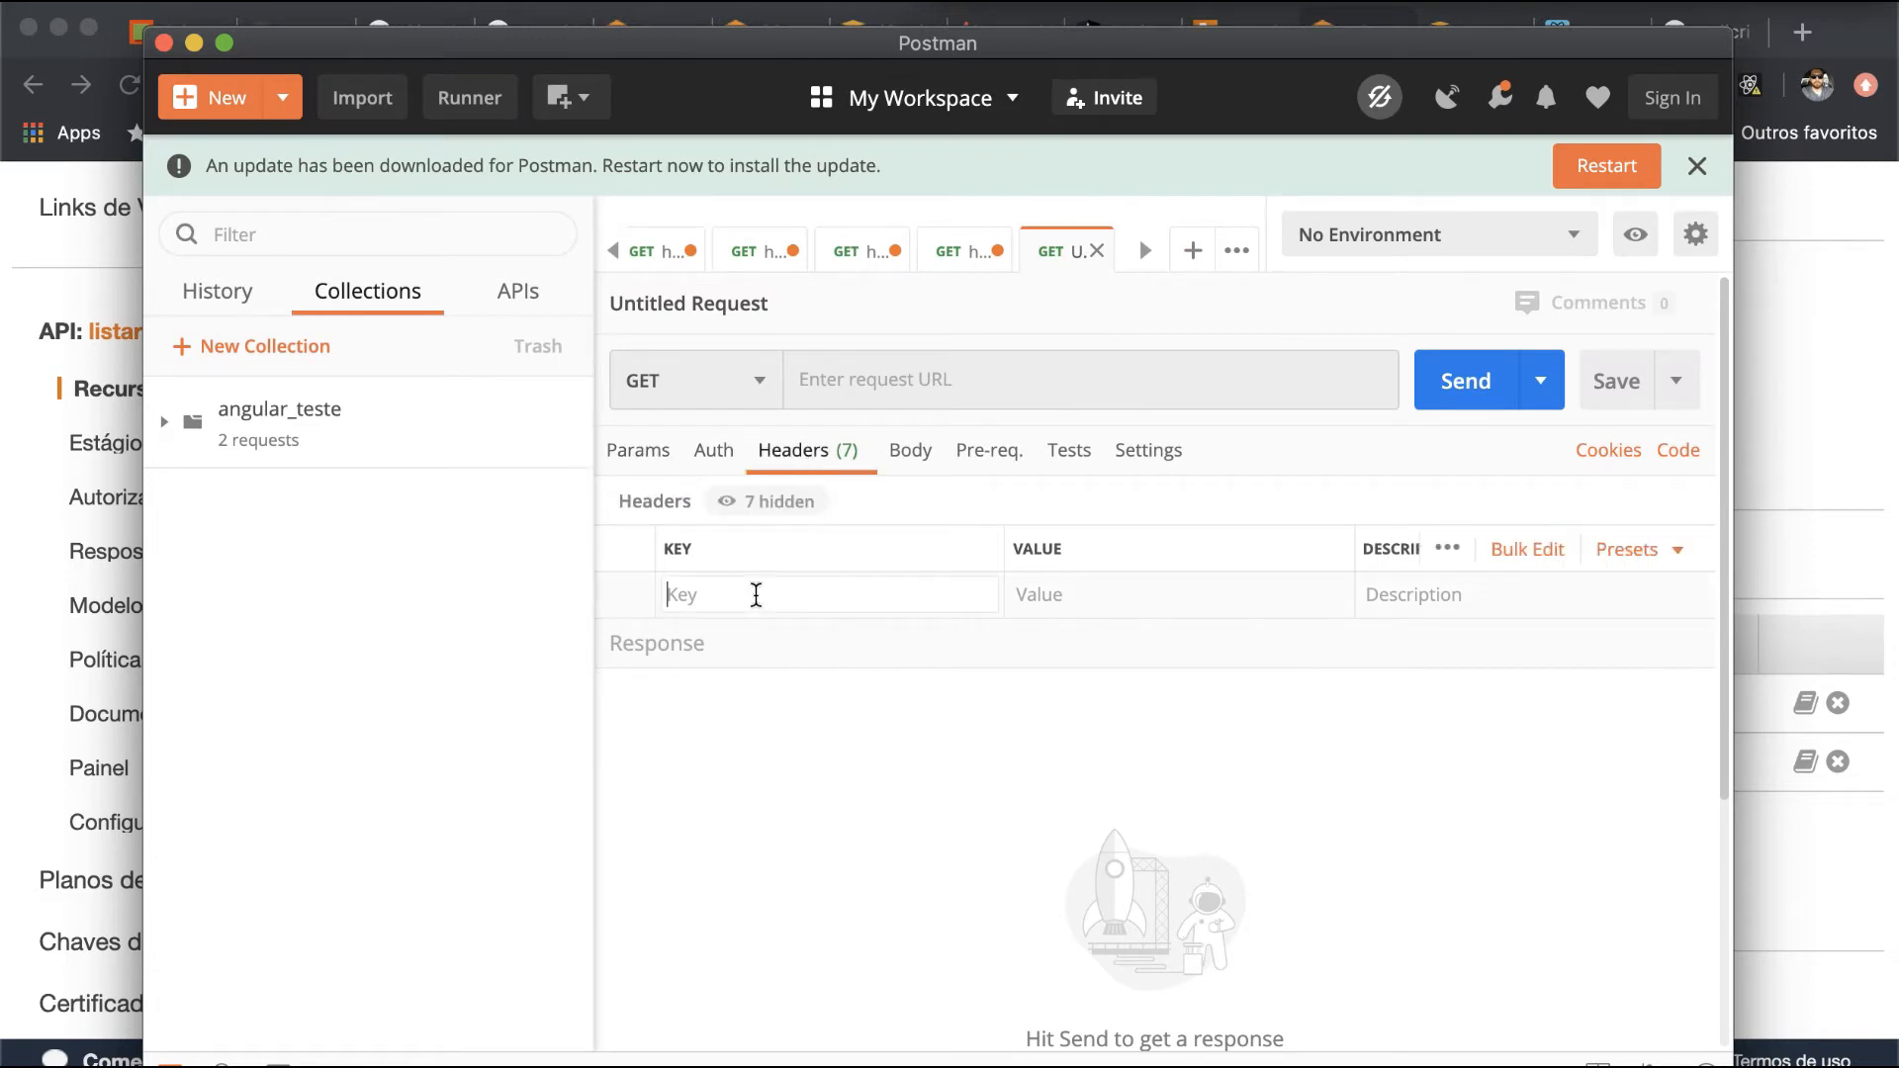
pyautogui.write('nomeinst')
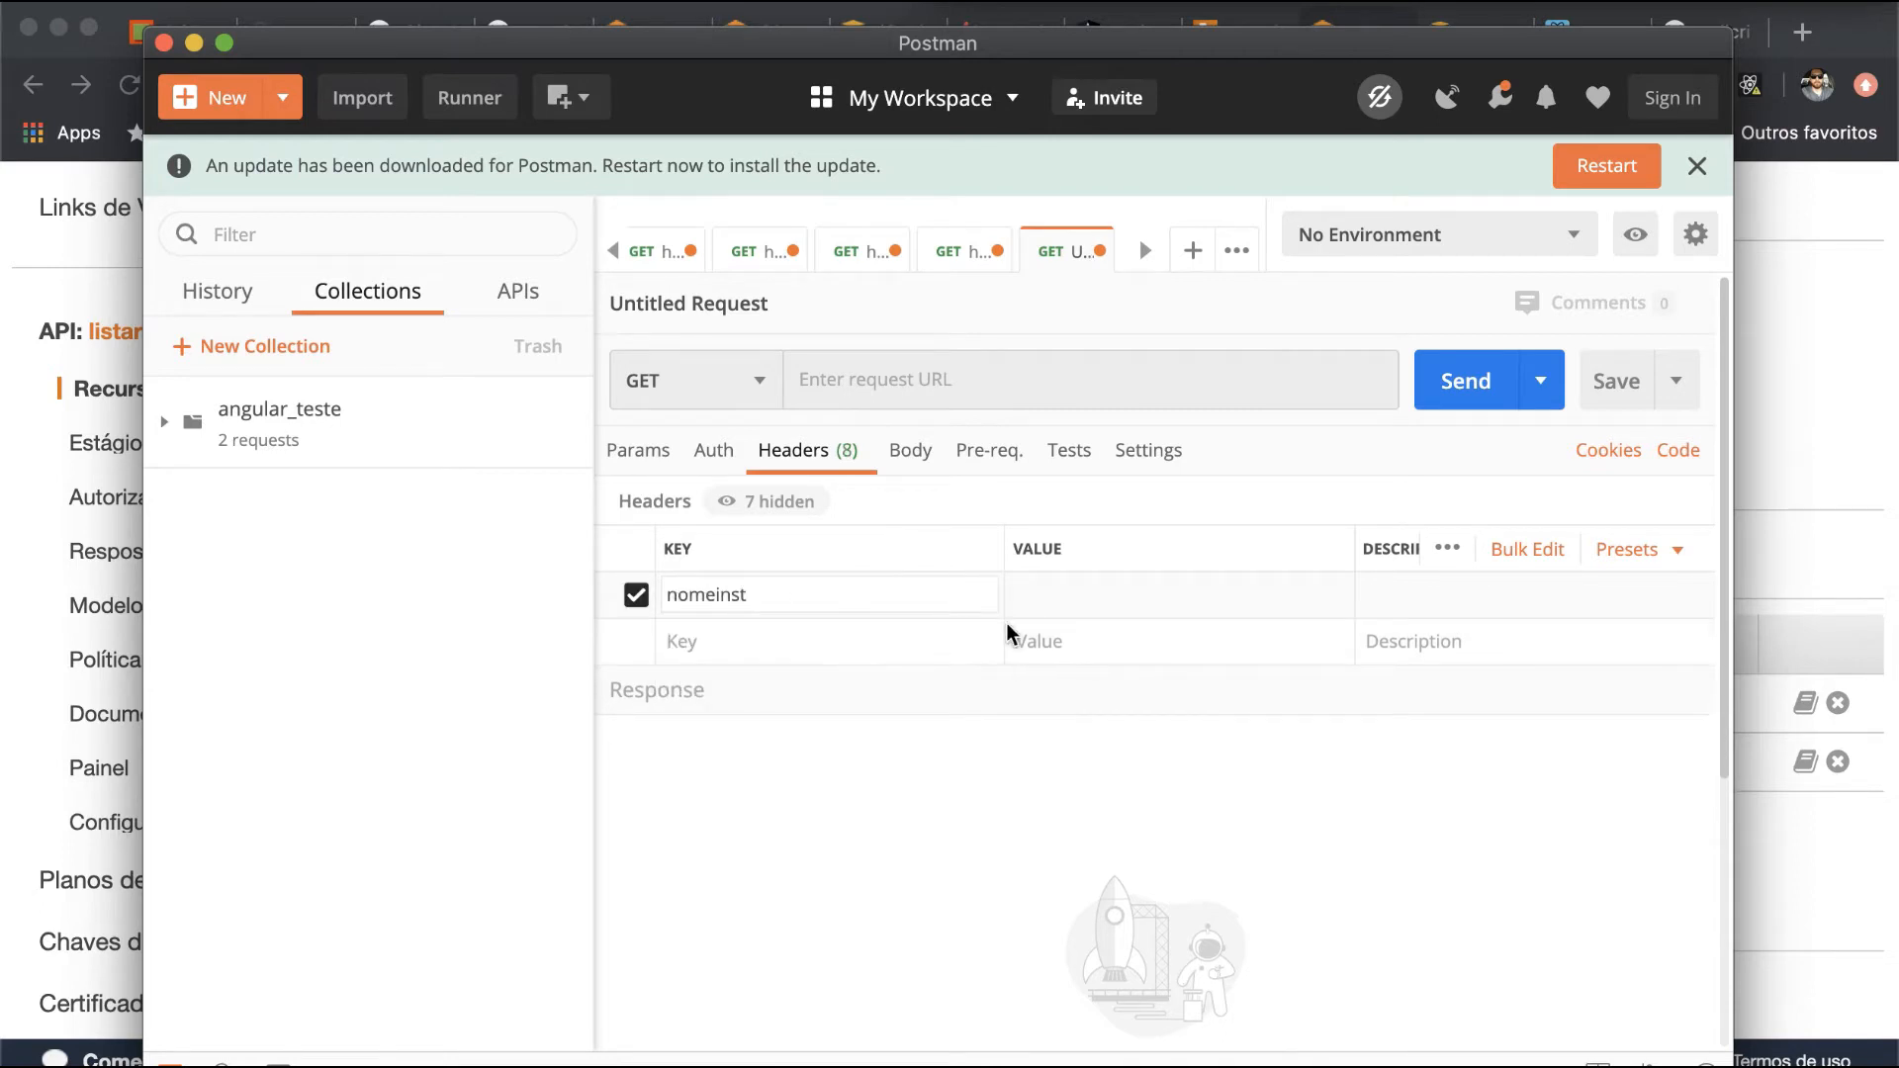
pyautogui.click(1075, 598)
pyautogui.write('i-0419e395115c3f576')
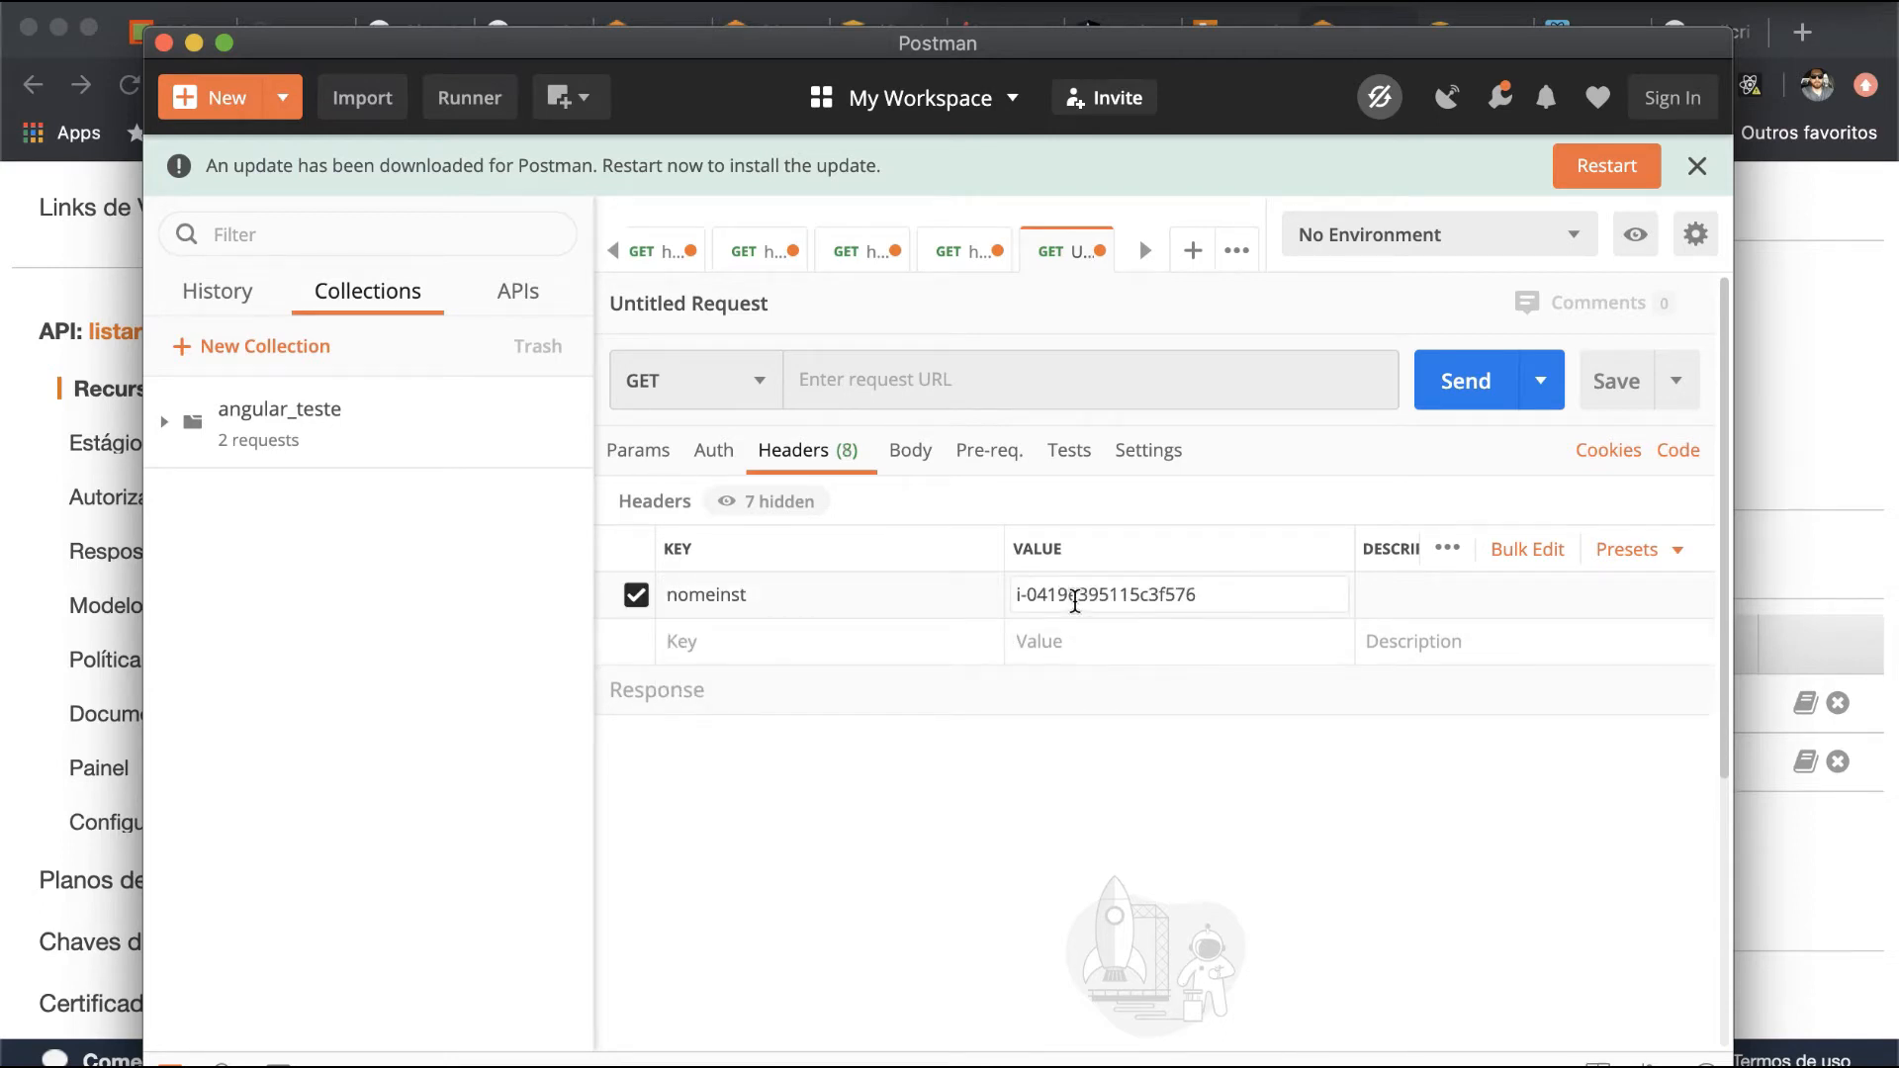
# - Add a second request header named regiao with the value us-east-1, checking its name against the API Gateway header list
pyautogui.click(877, 643)
pyautogui.write('regiao')
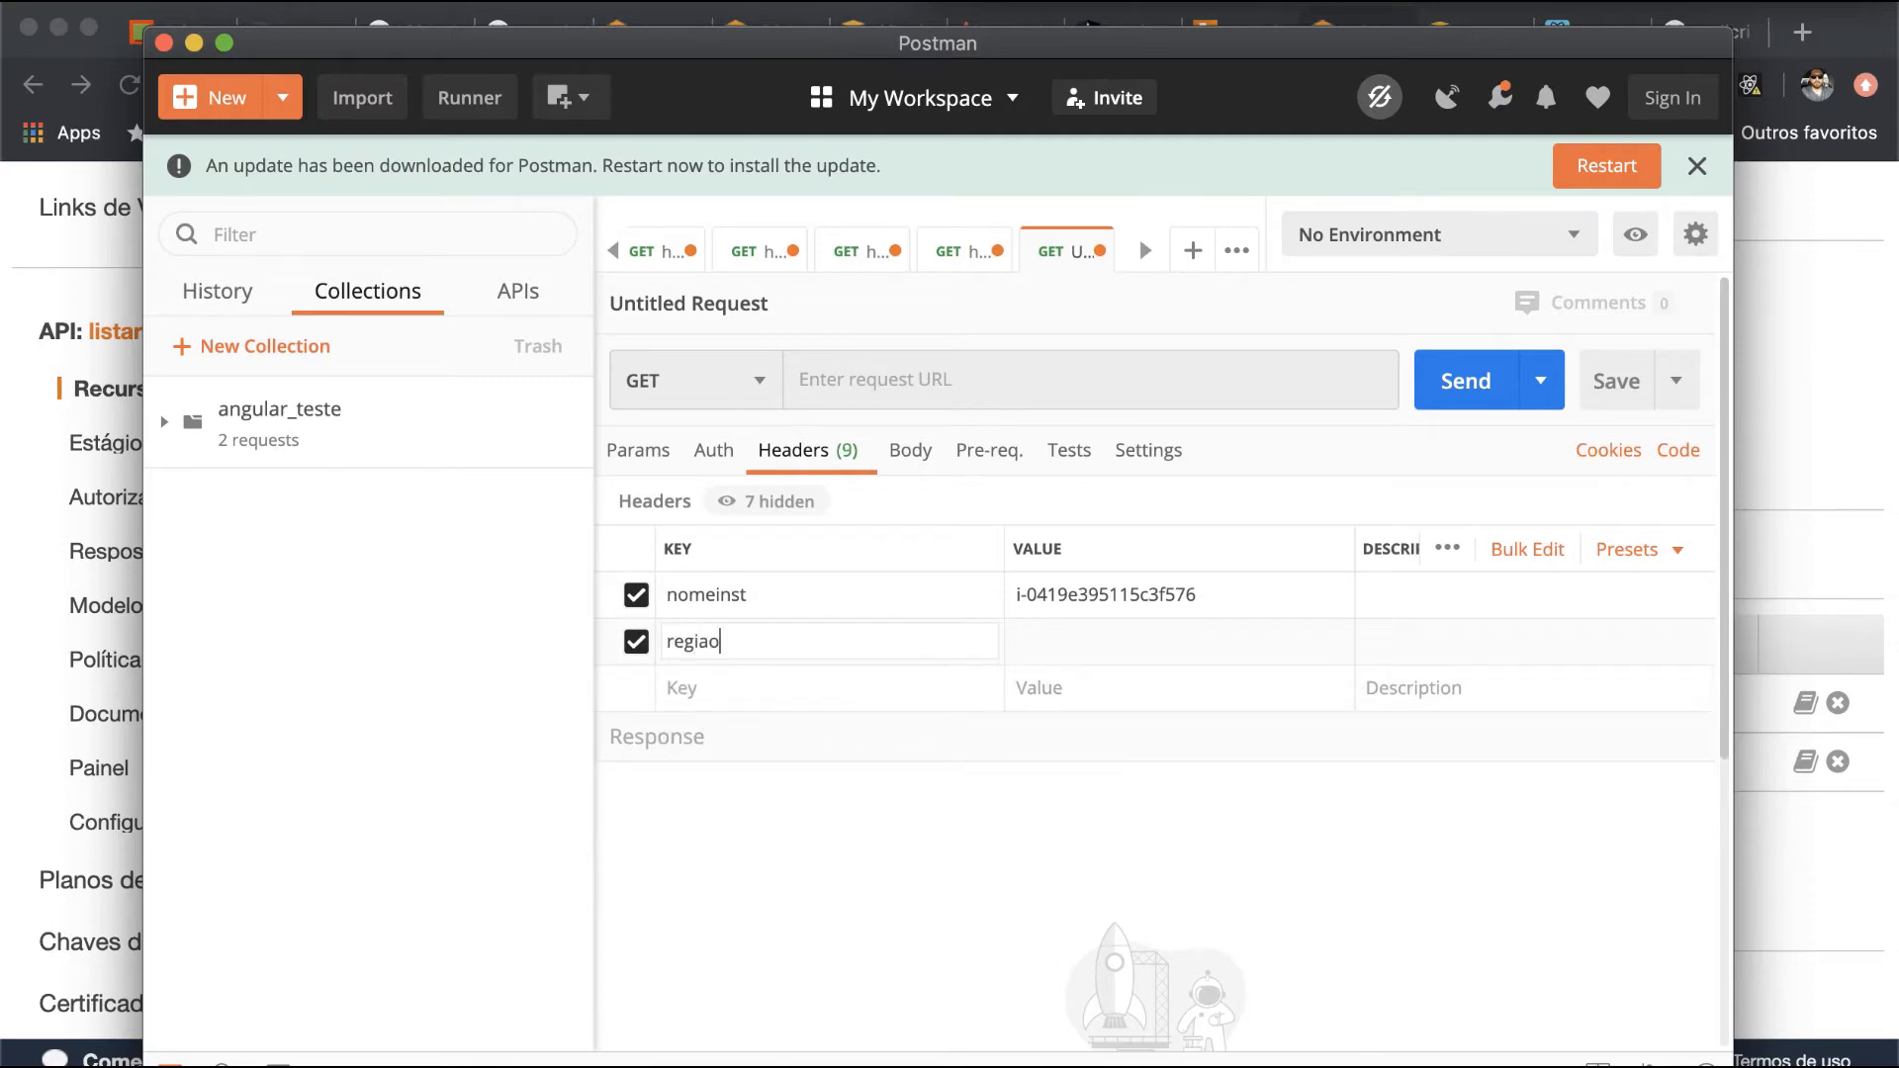
pyautogui.press('super+Tab')
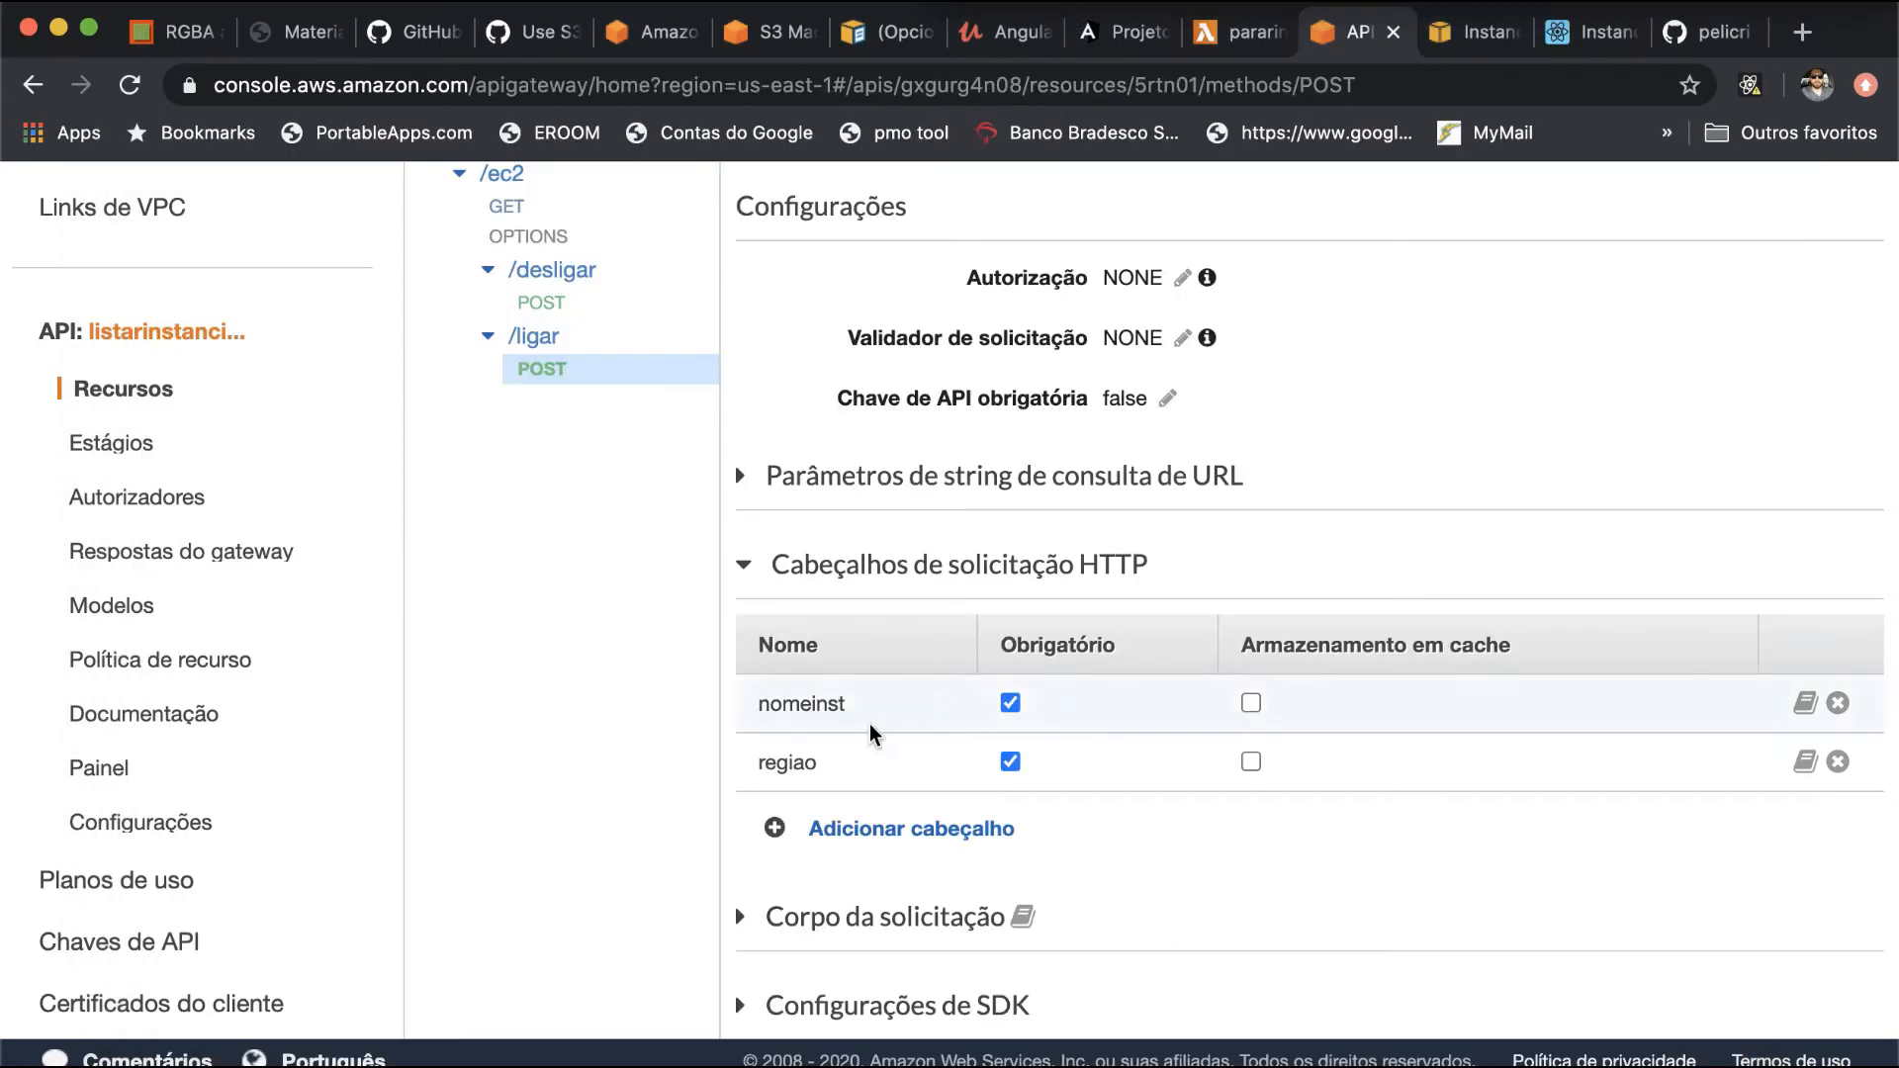
pyautogui.press('super+Tab')
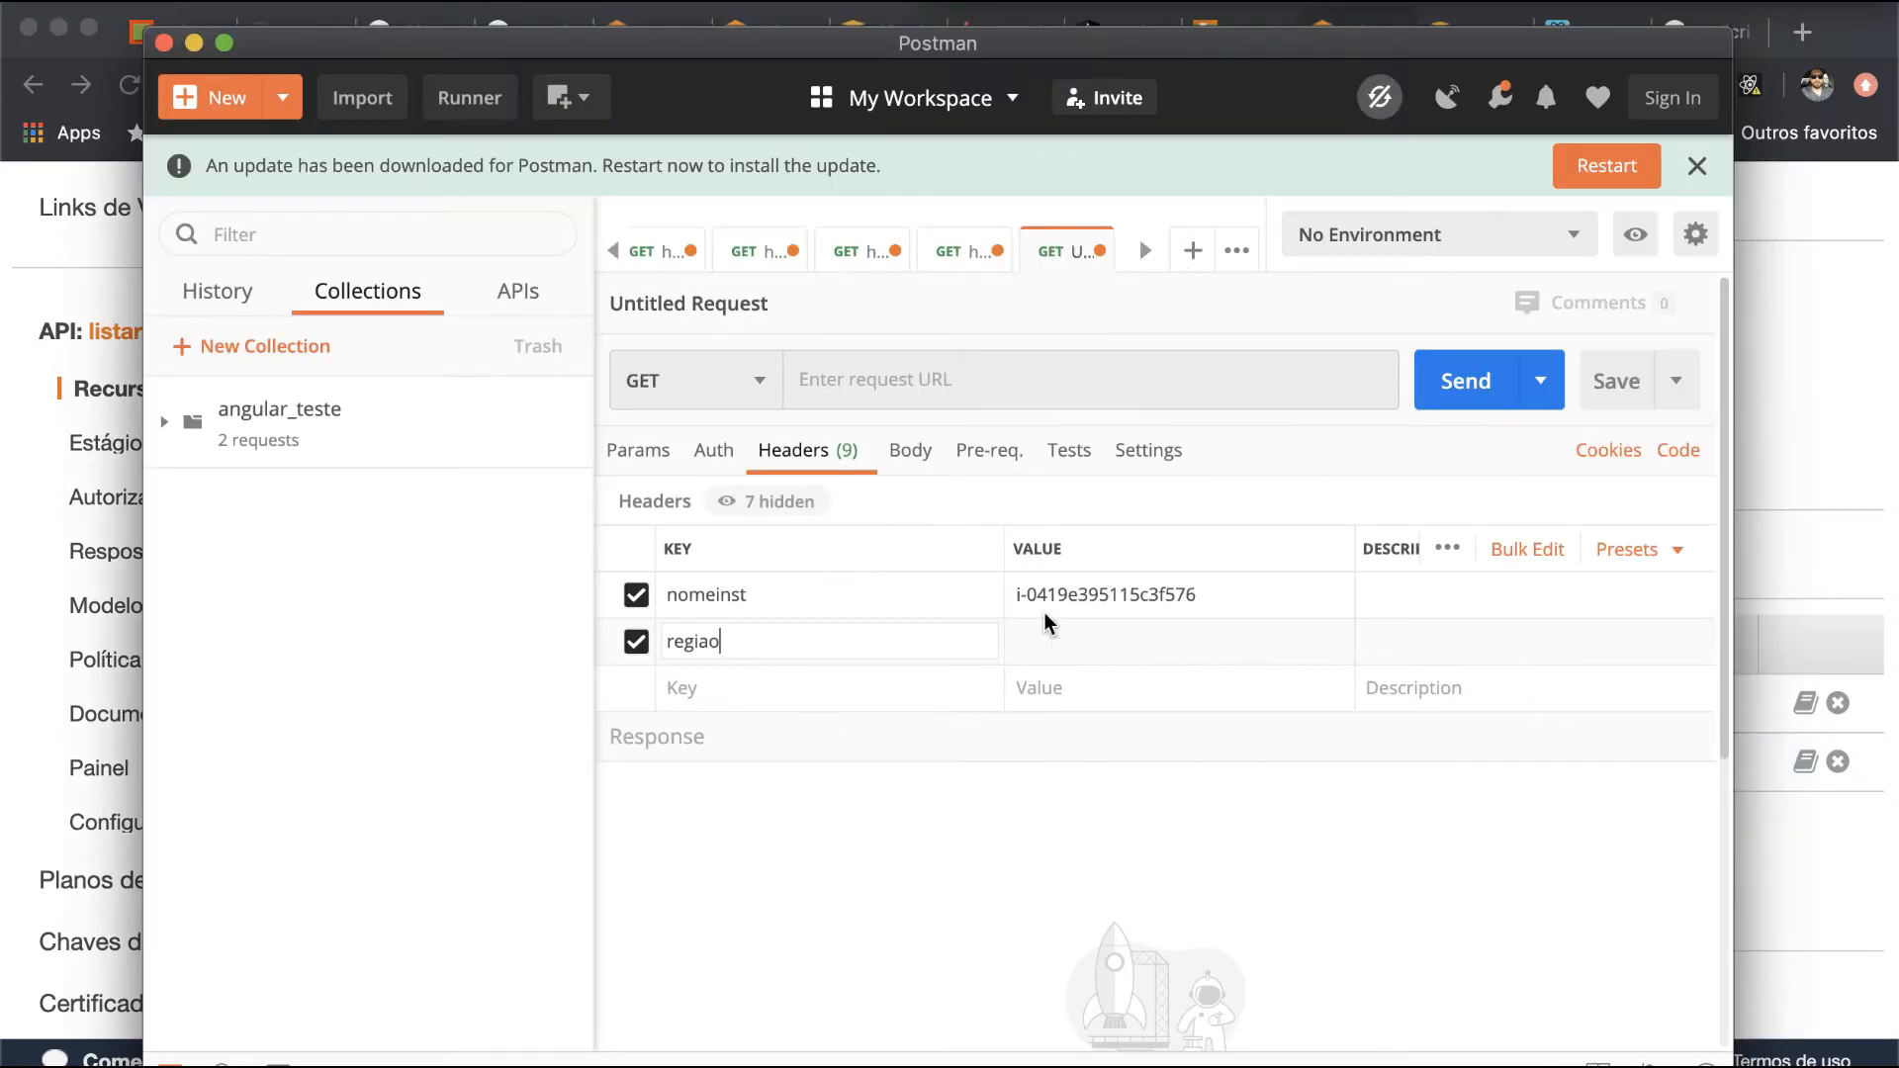
pyautogui.write('us-east-1')
# - Switch back to API Gateway and copy the invoke URL of the dev stage's POST method for /ec2/desligar
pyautogui.press('super+Tab')
pyautogui.scroll(3, 1196, 449)
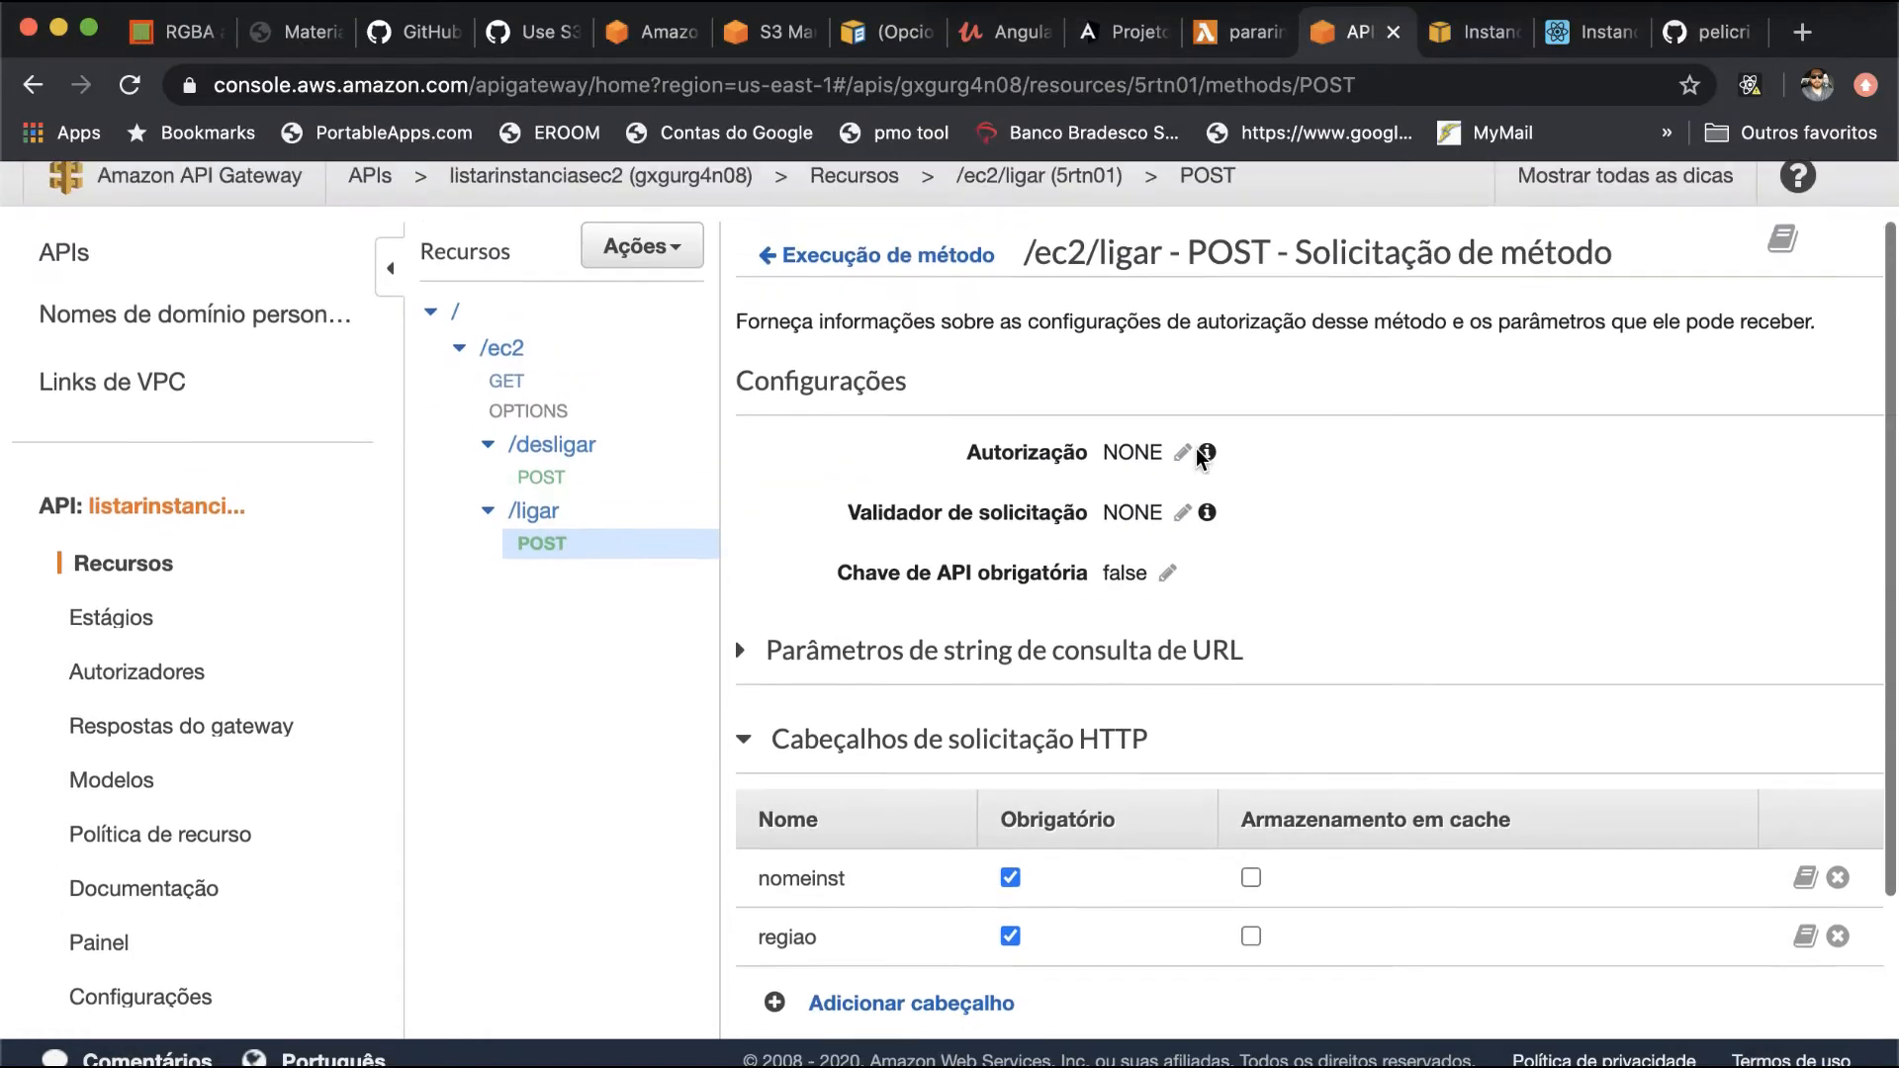
pyautogui.click(544, 530)
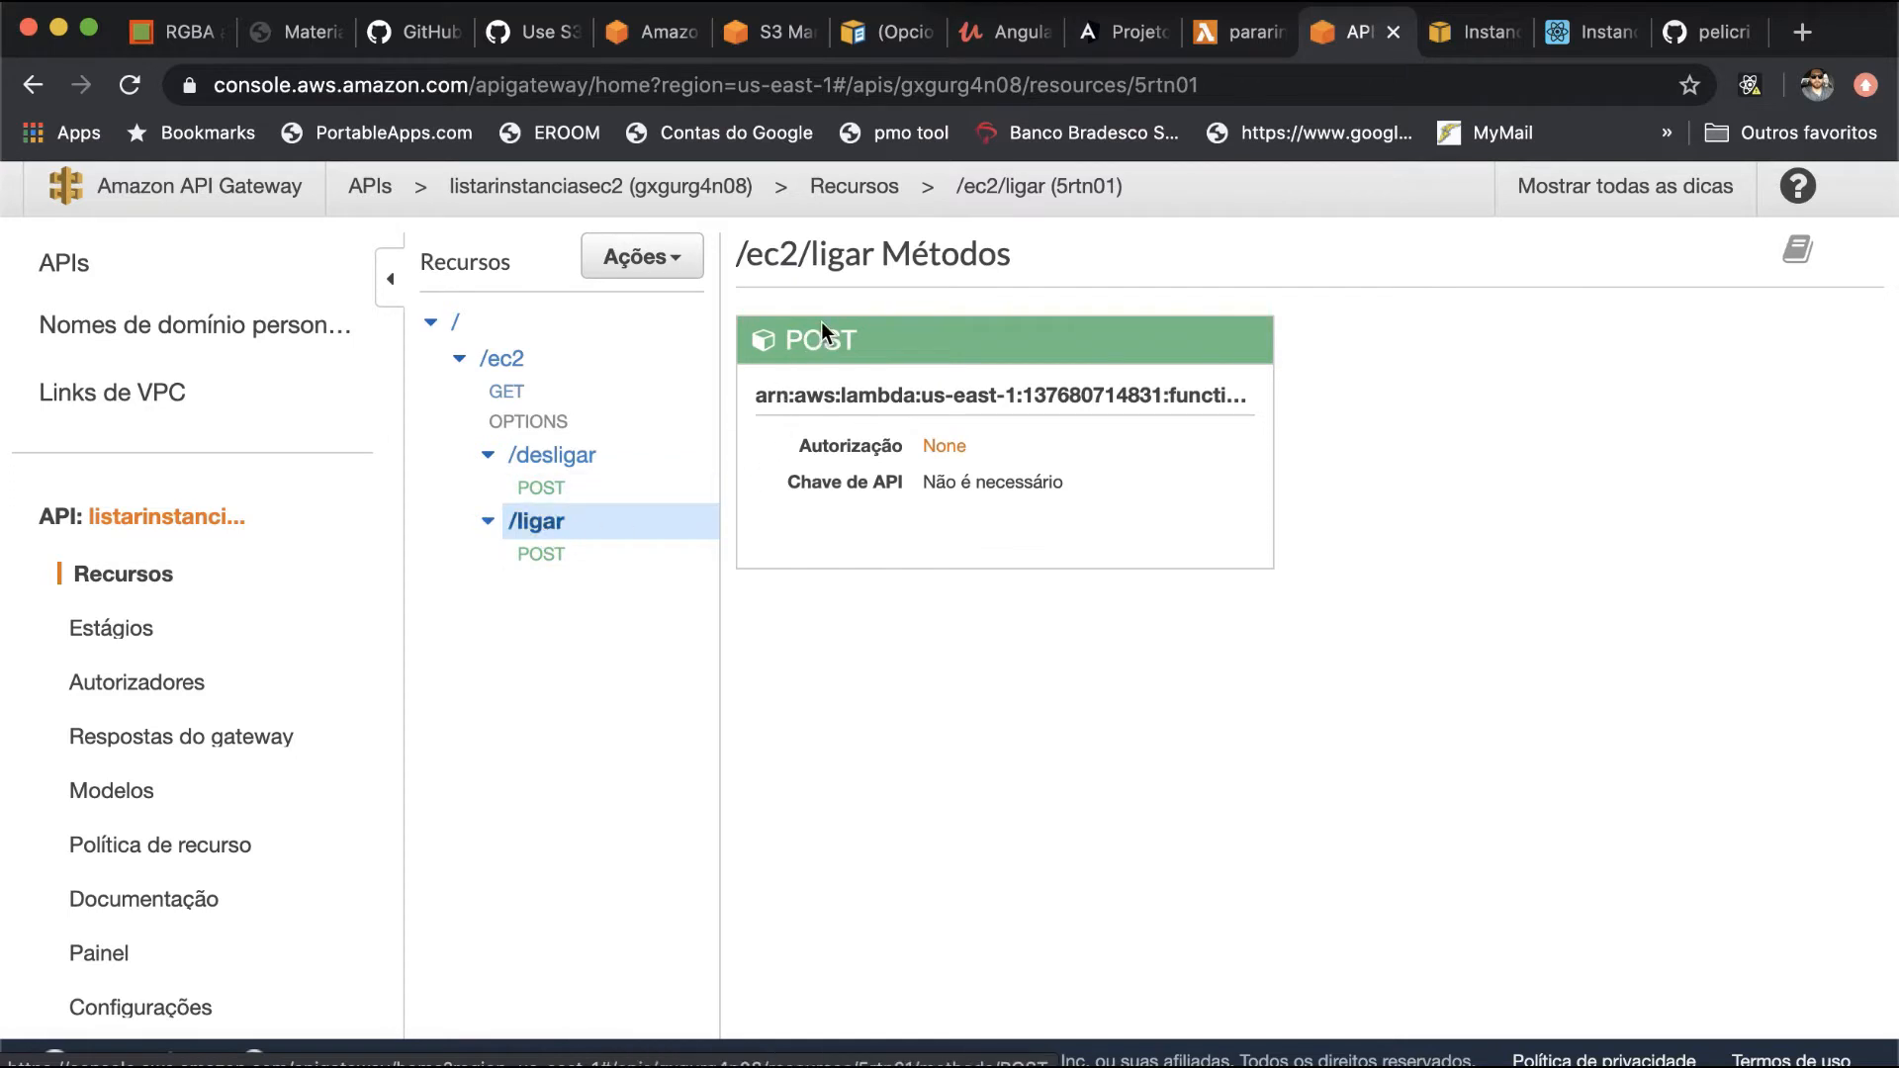
pyautogui.click(144, 644)
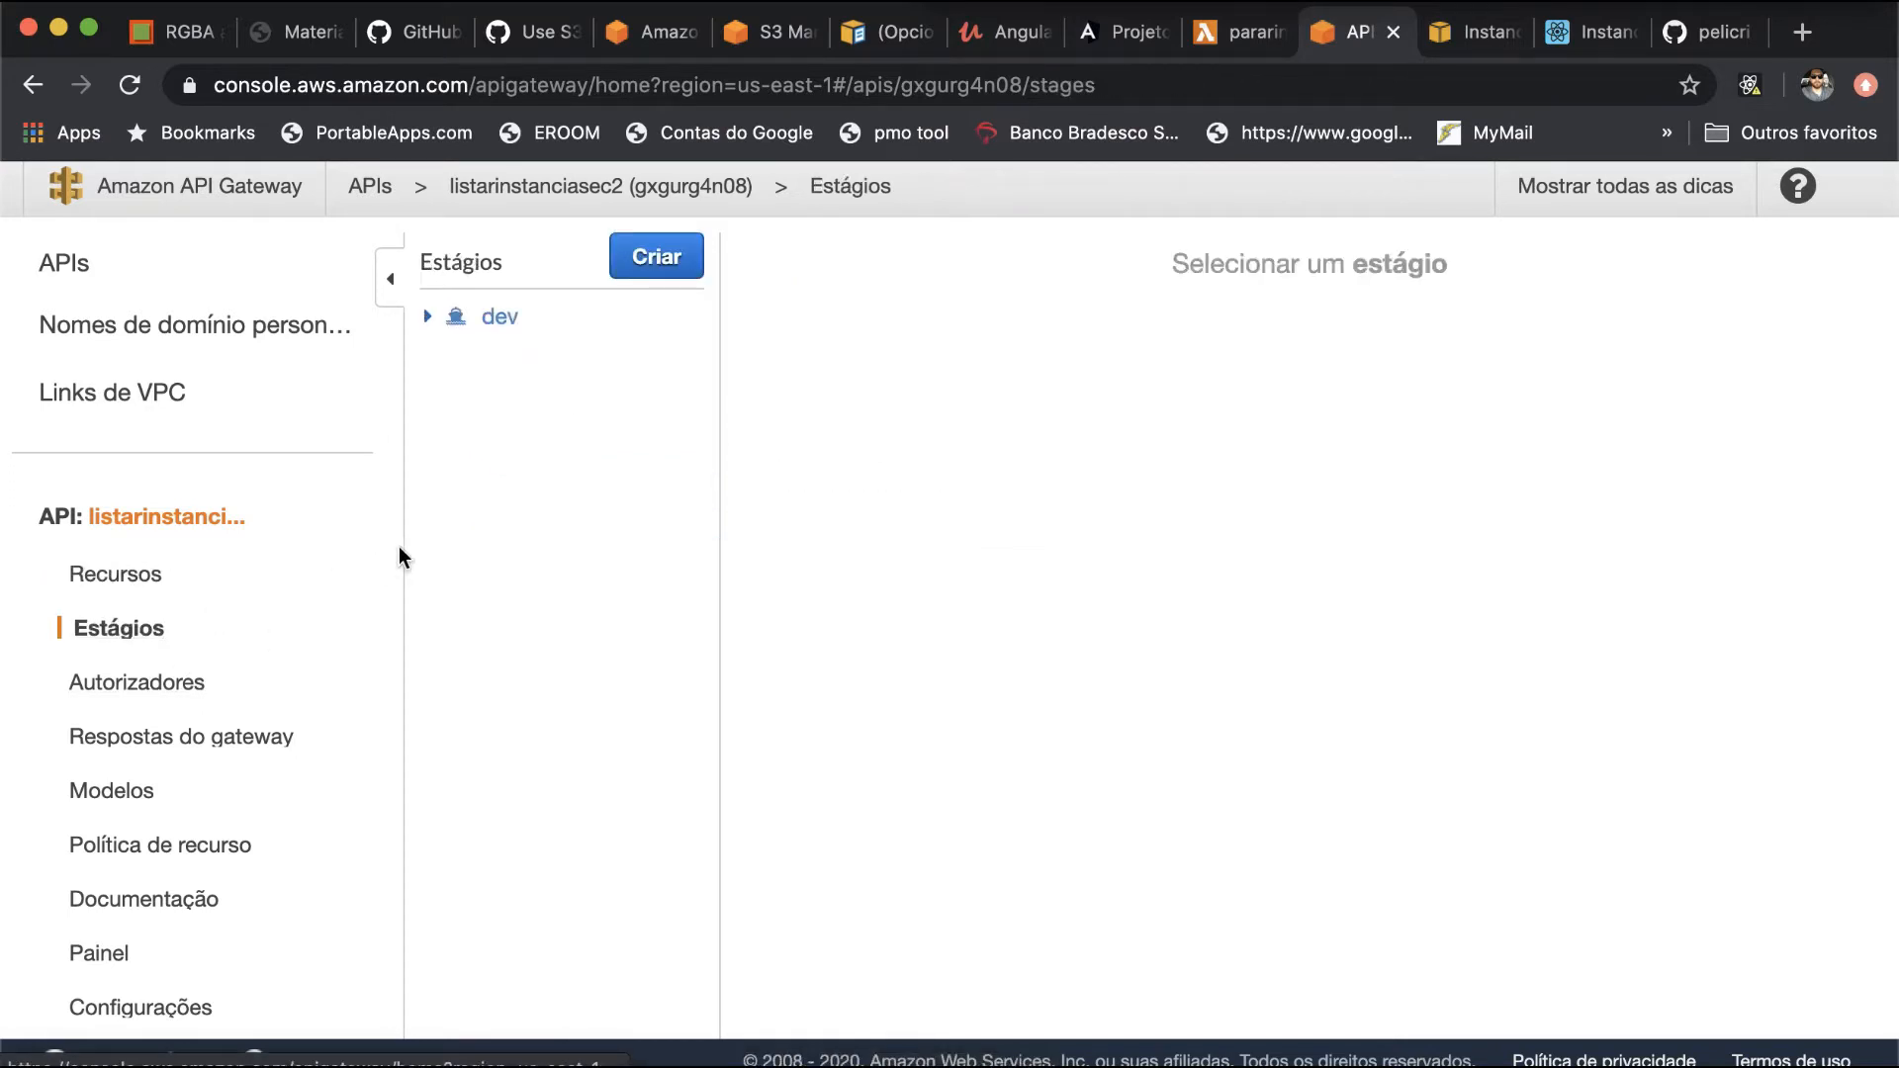
pyautogui.click(427, 309)
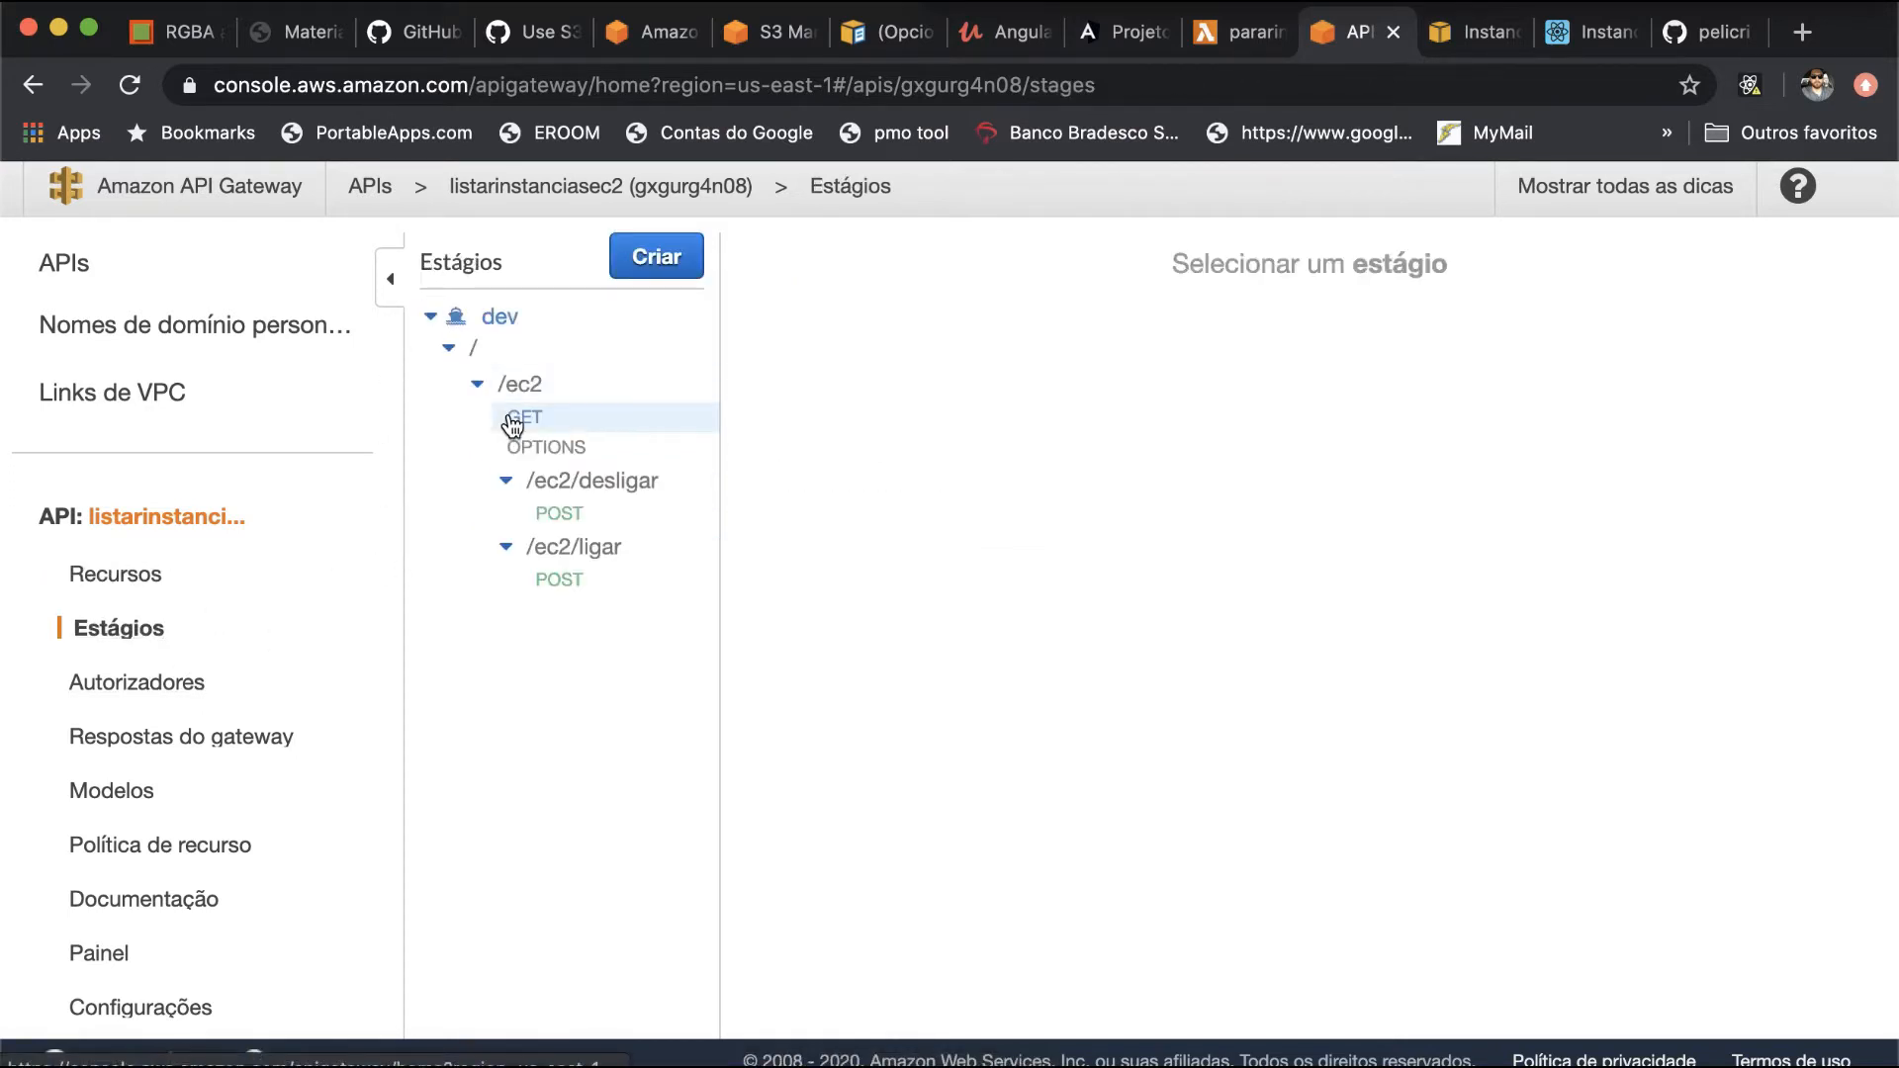
pyautogui.click(559, 513)
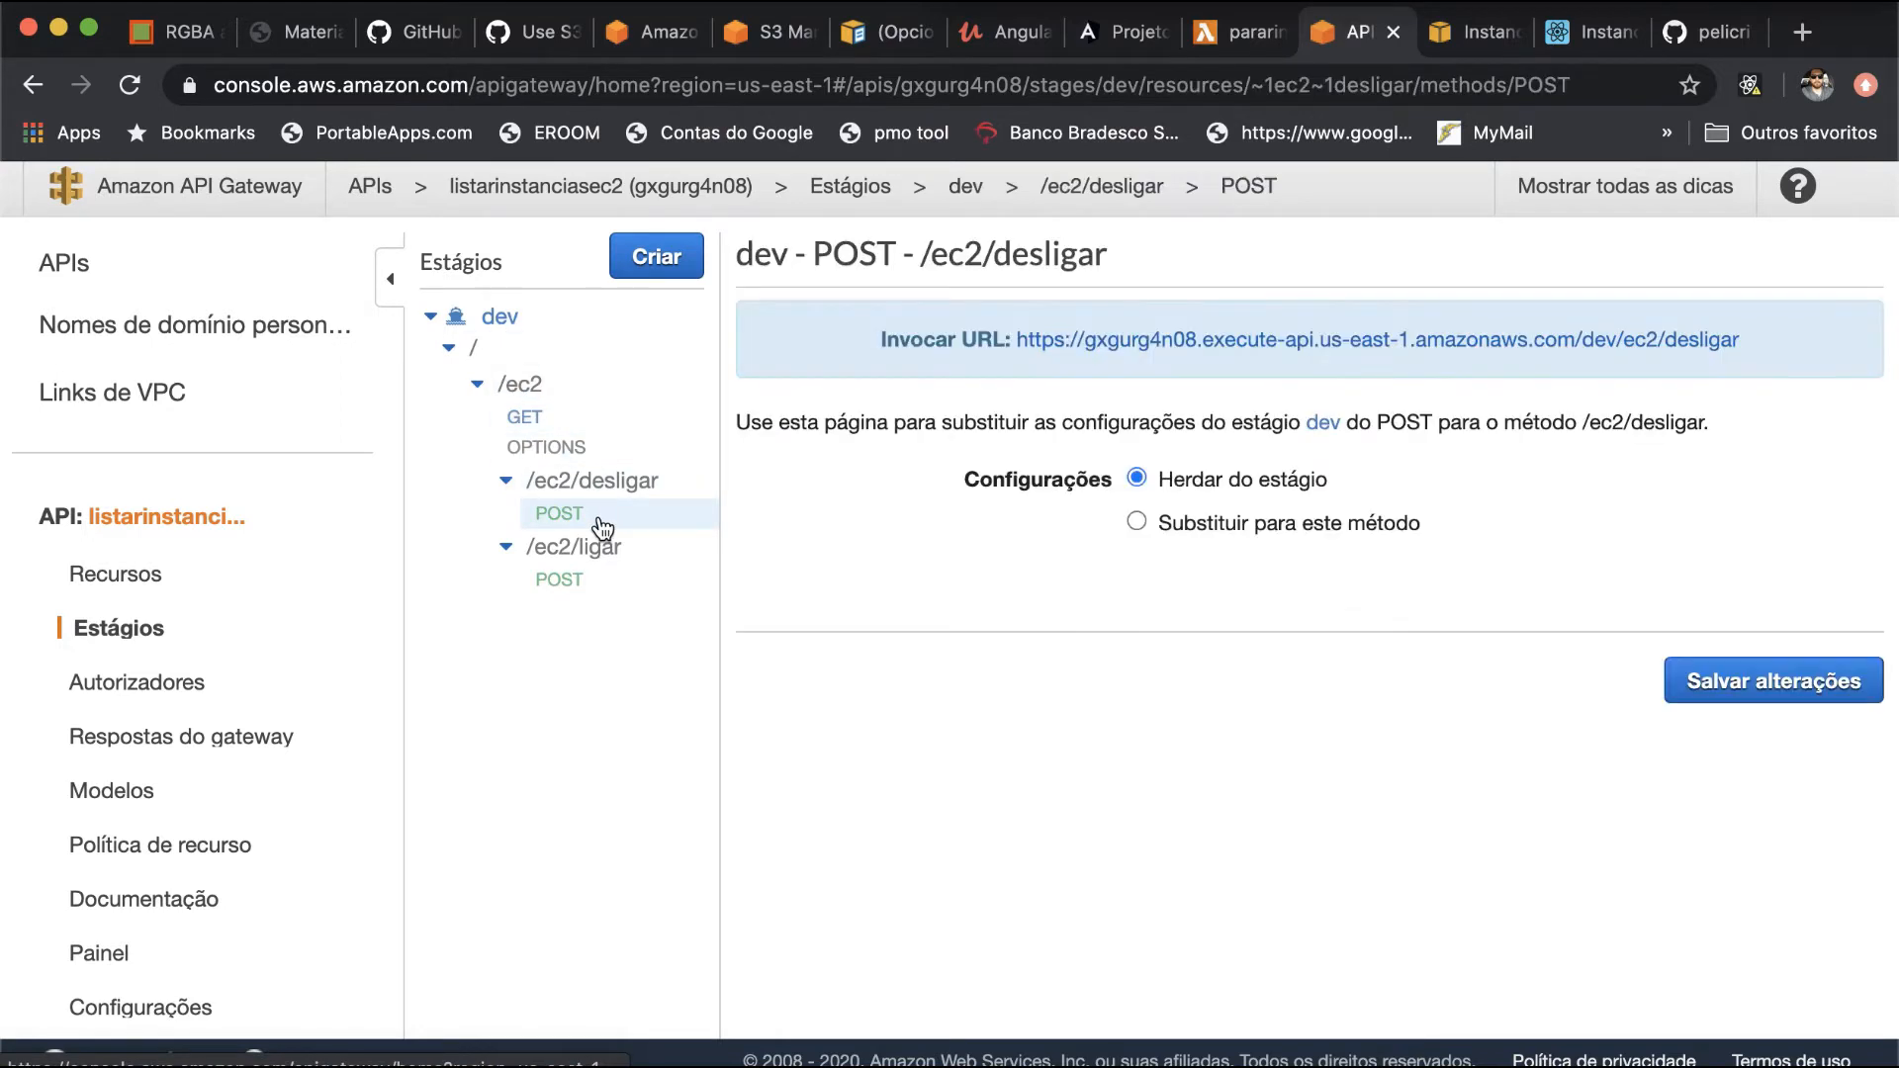
pyautogui.moveTo(1741, 341); pyautogui.dragTo(1019, 349)
pyautogui.press('super+c')
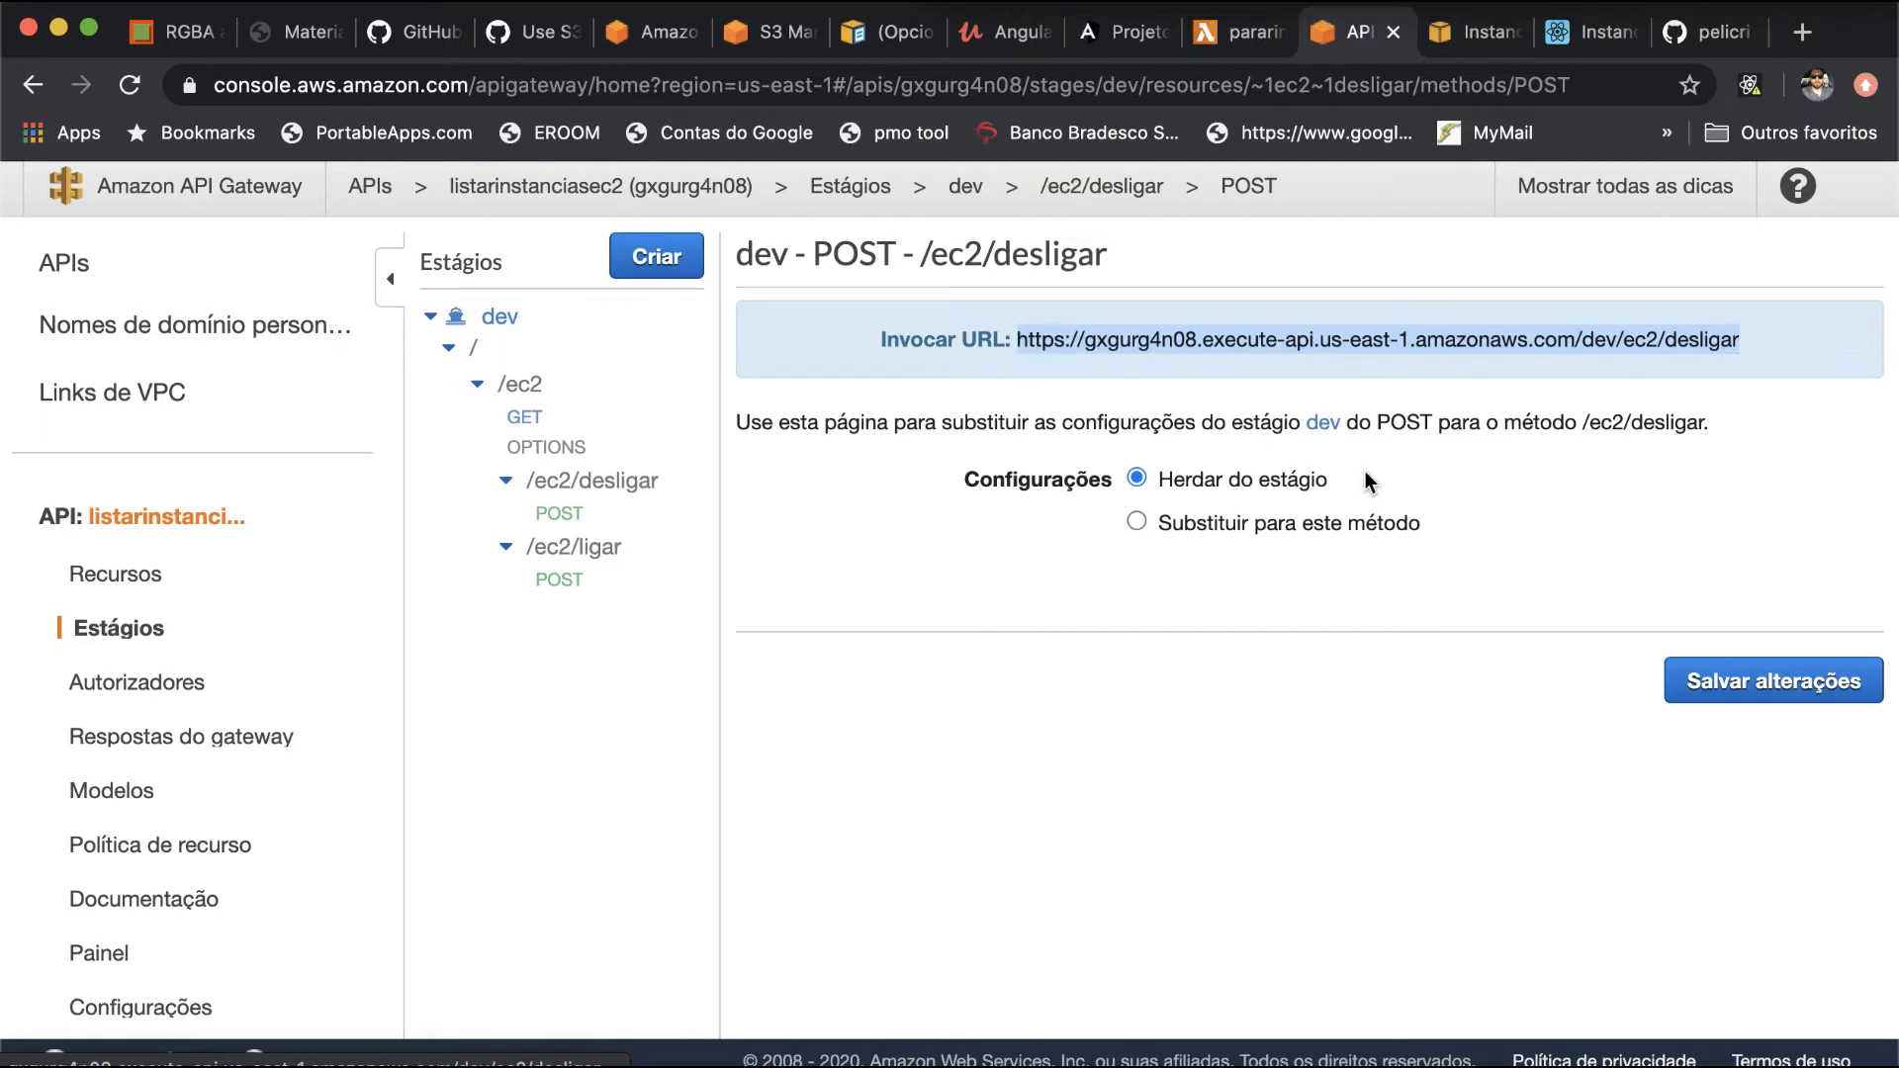
pyautogui.press('super+Tab')
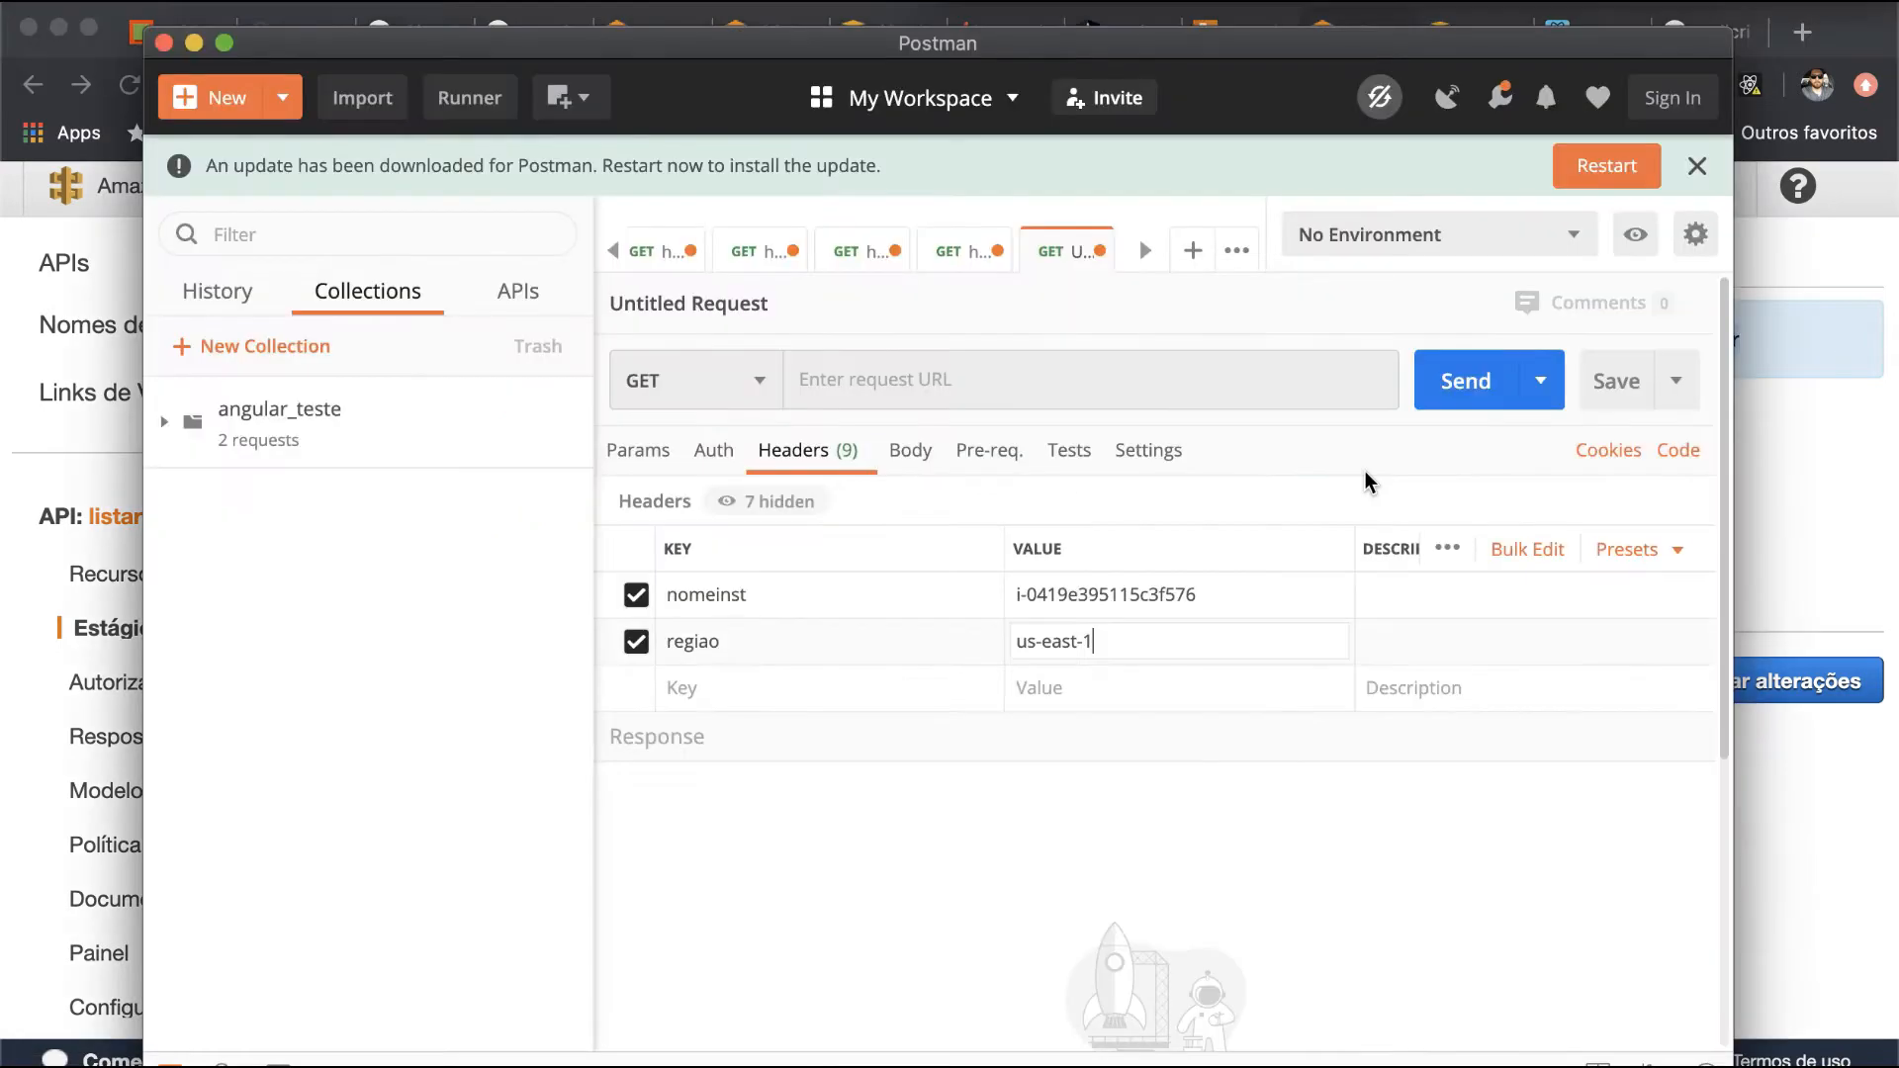
pyautogui.click(959, 375)
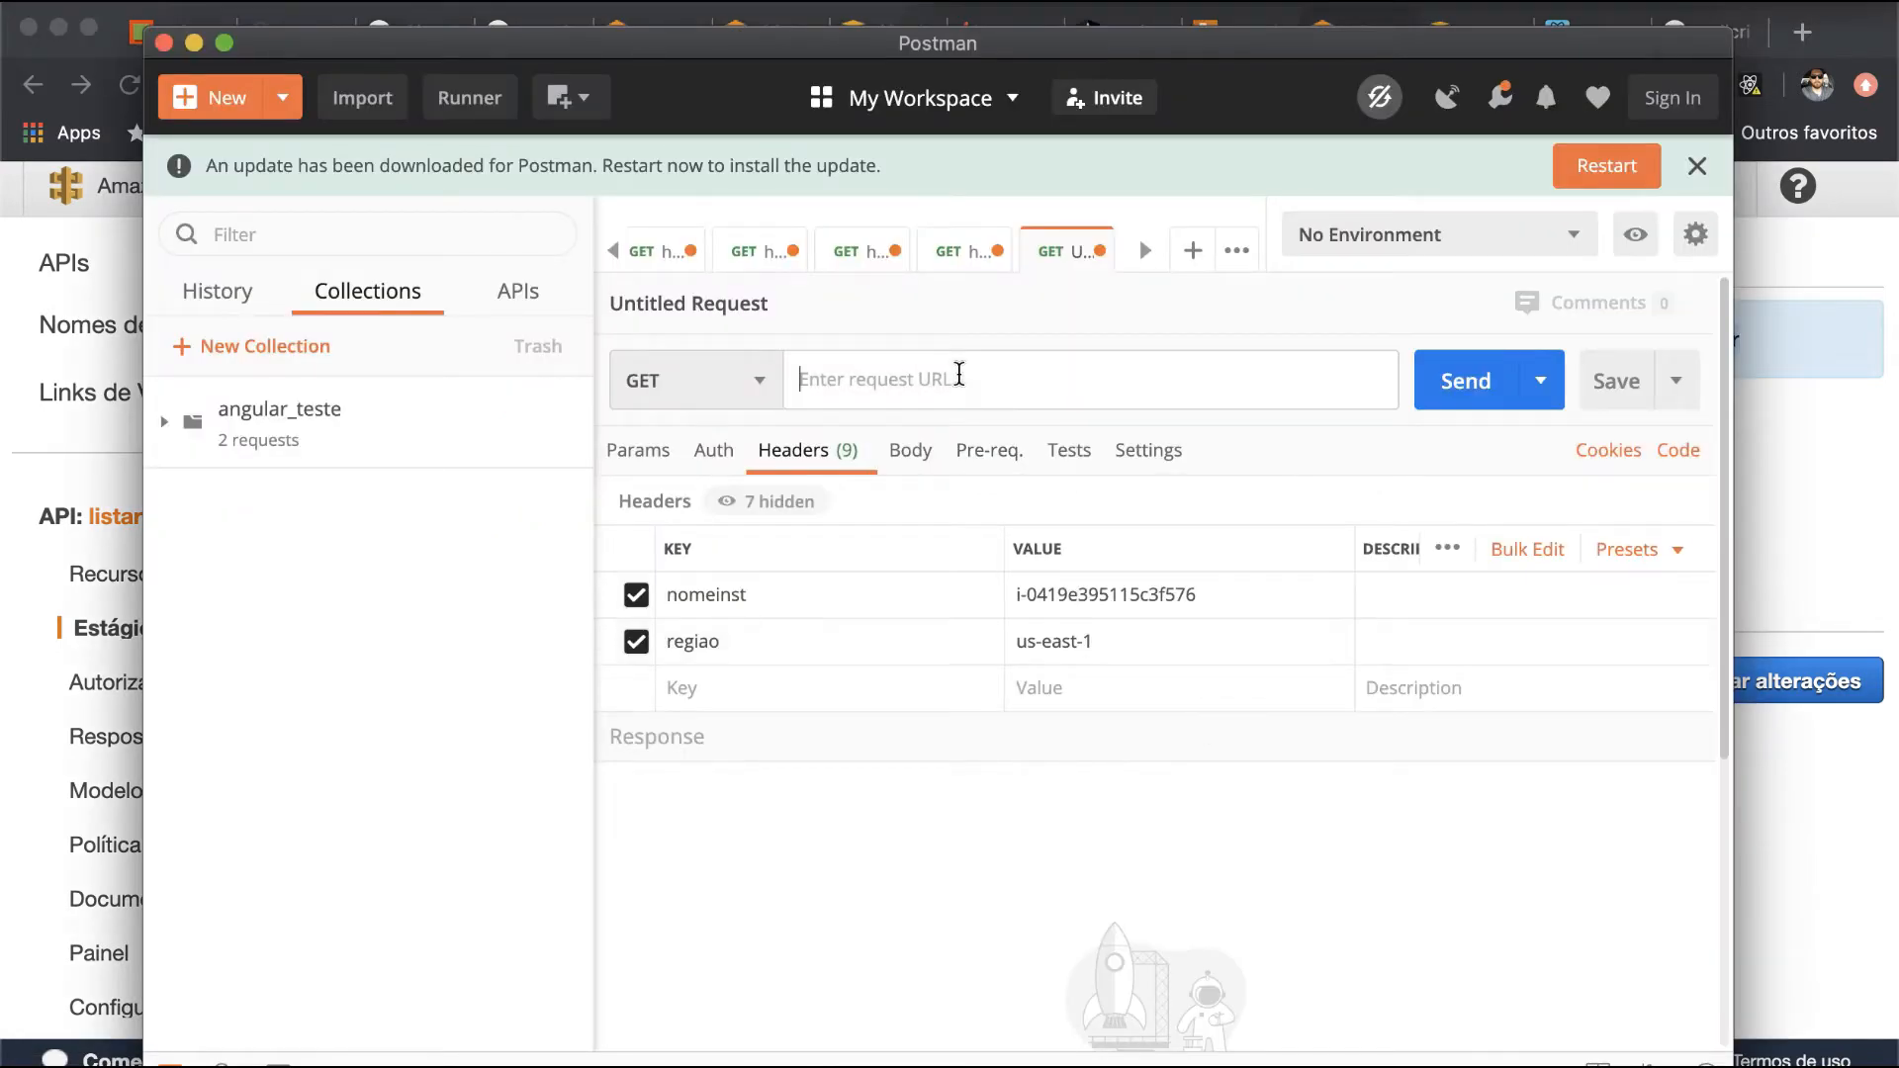
pyautogui.press('super+v')
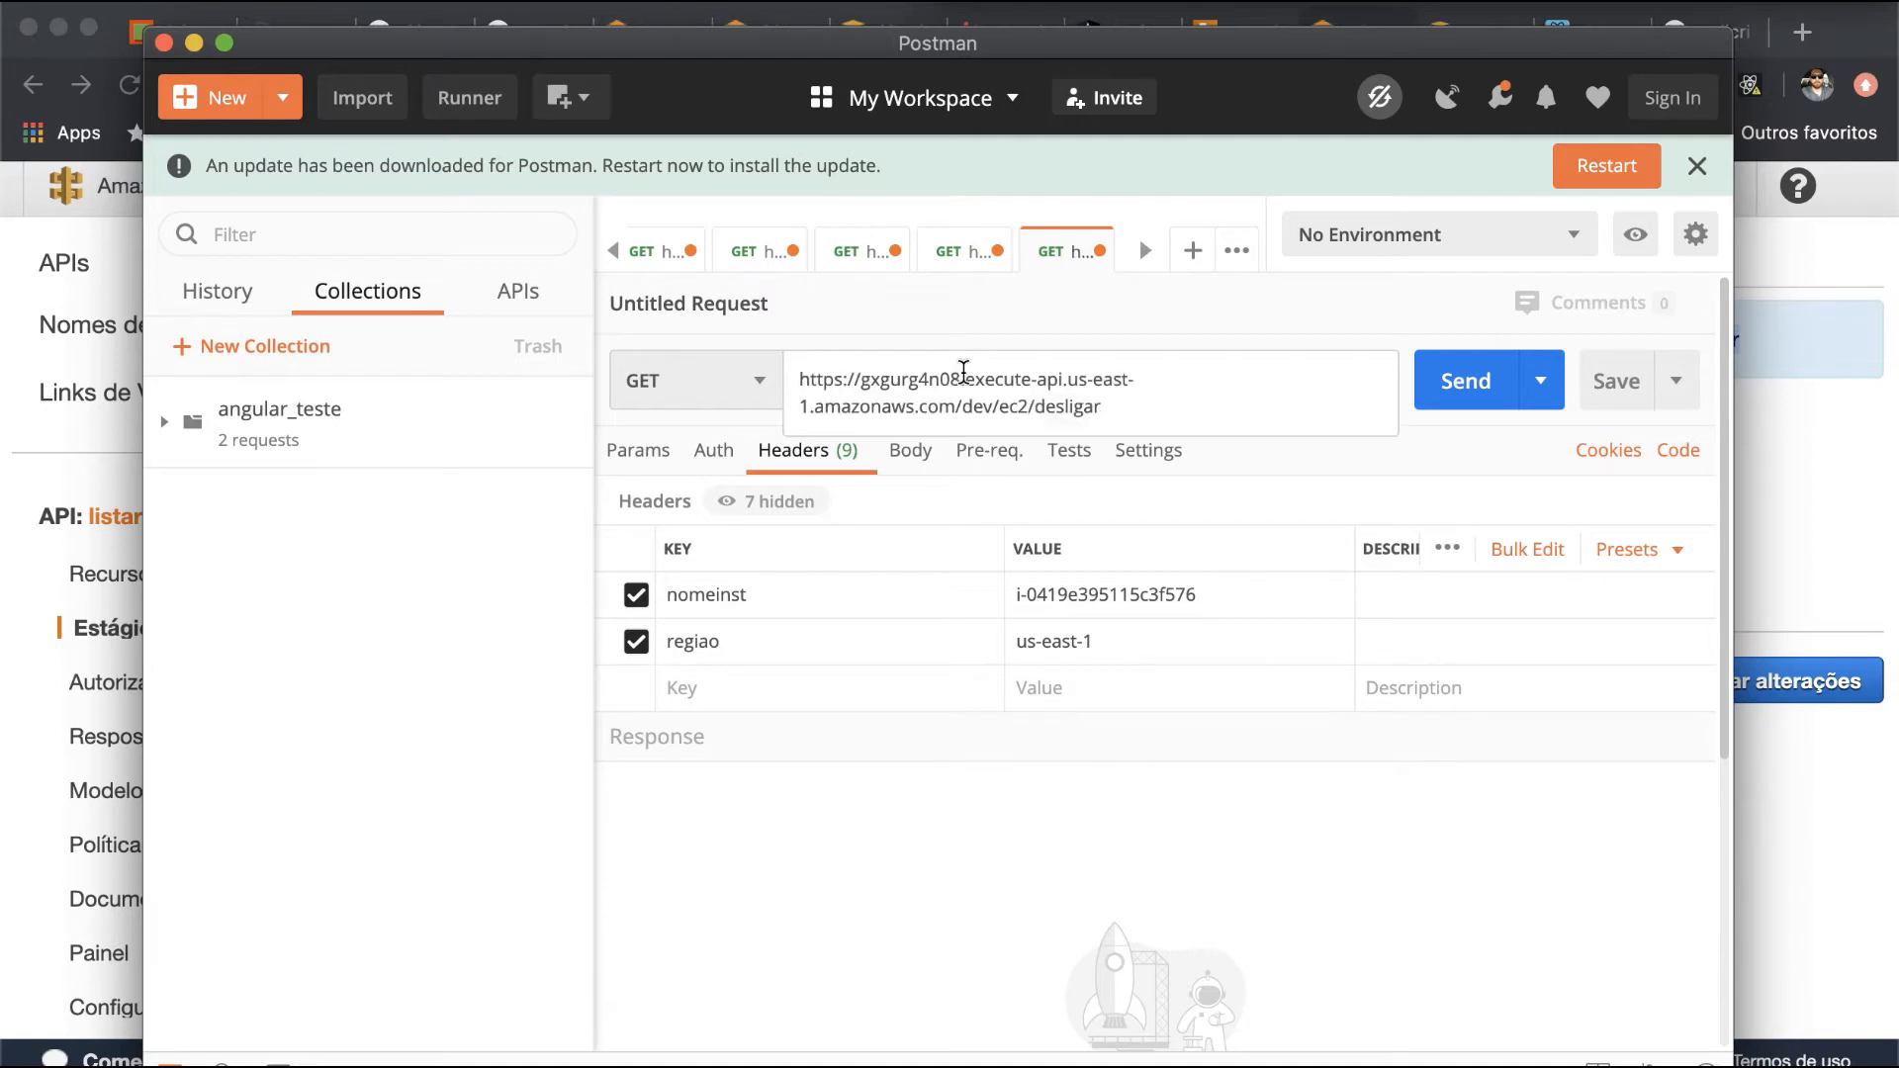
pyautogui.press('super+Return')
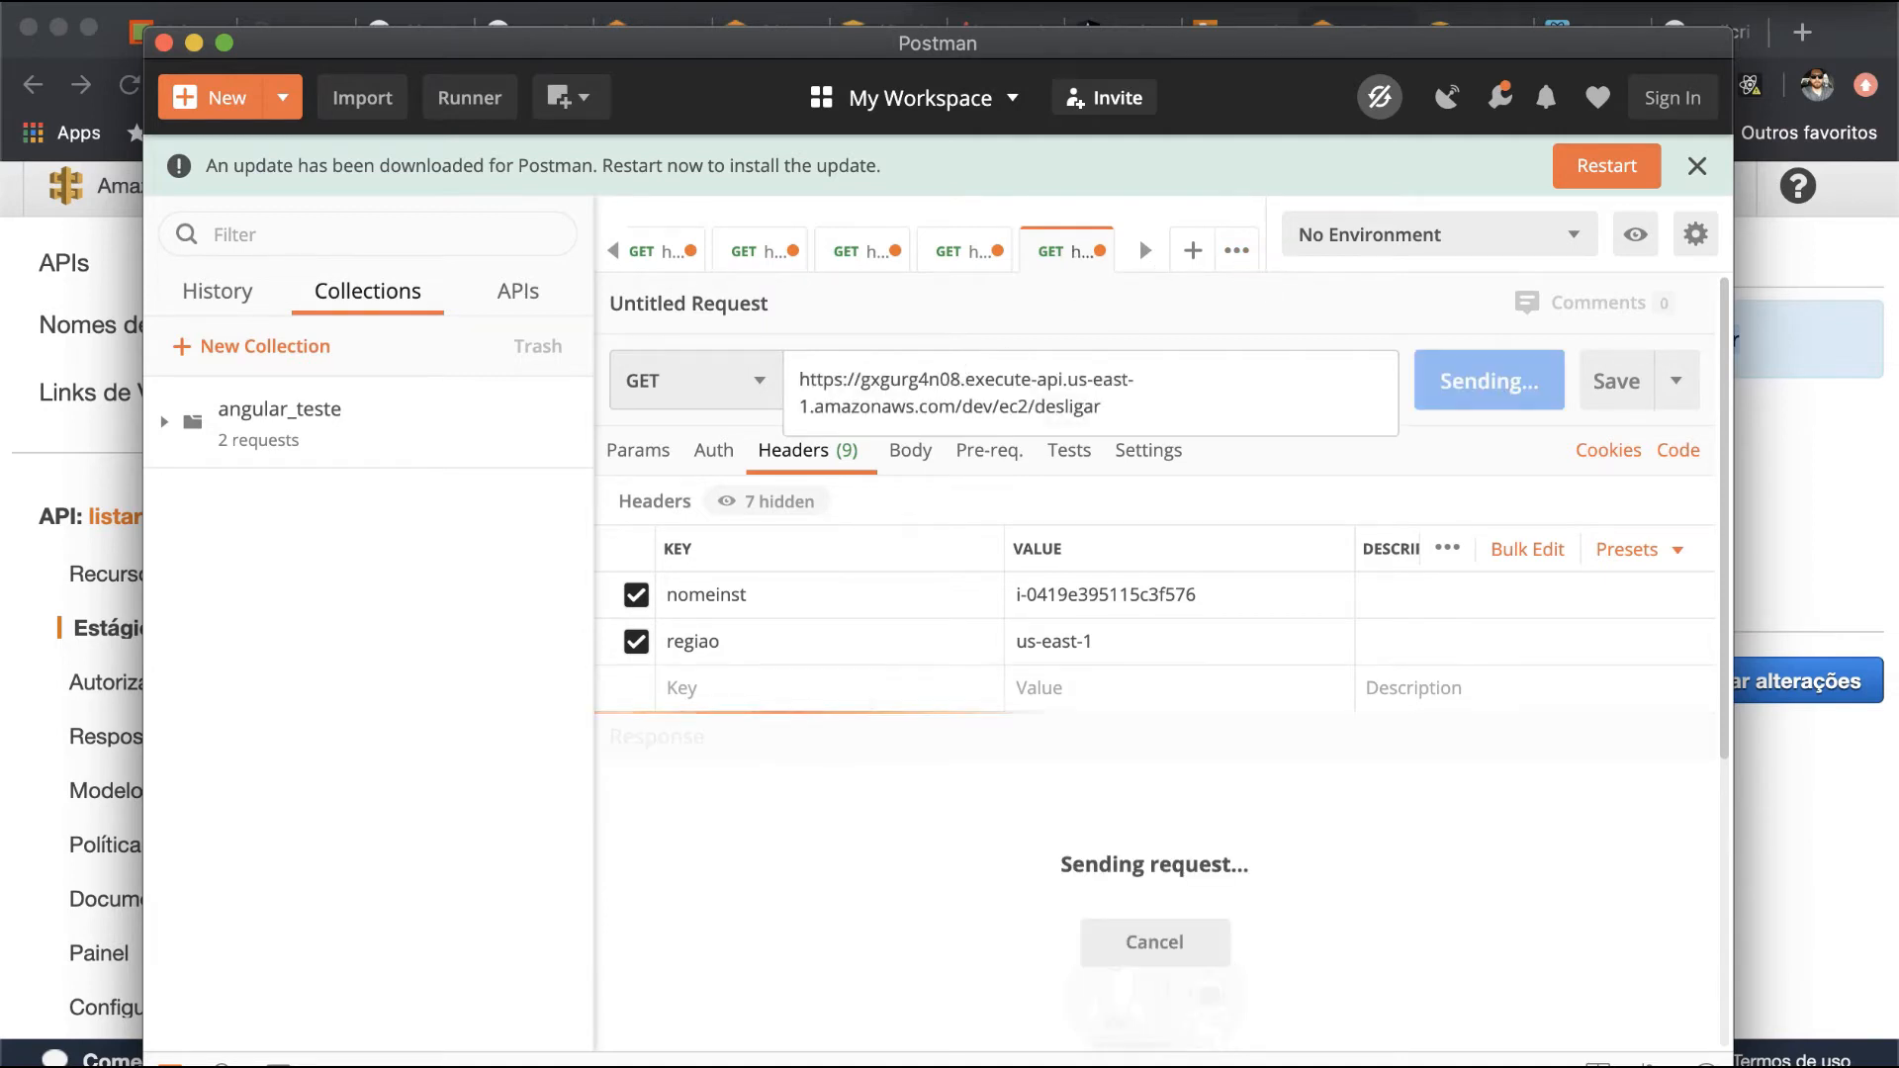
# - Change the request method to POST, check the method of /ec2/desligar in API Gateway, and send the request from Postman
pyautogui.click(732, 396)
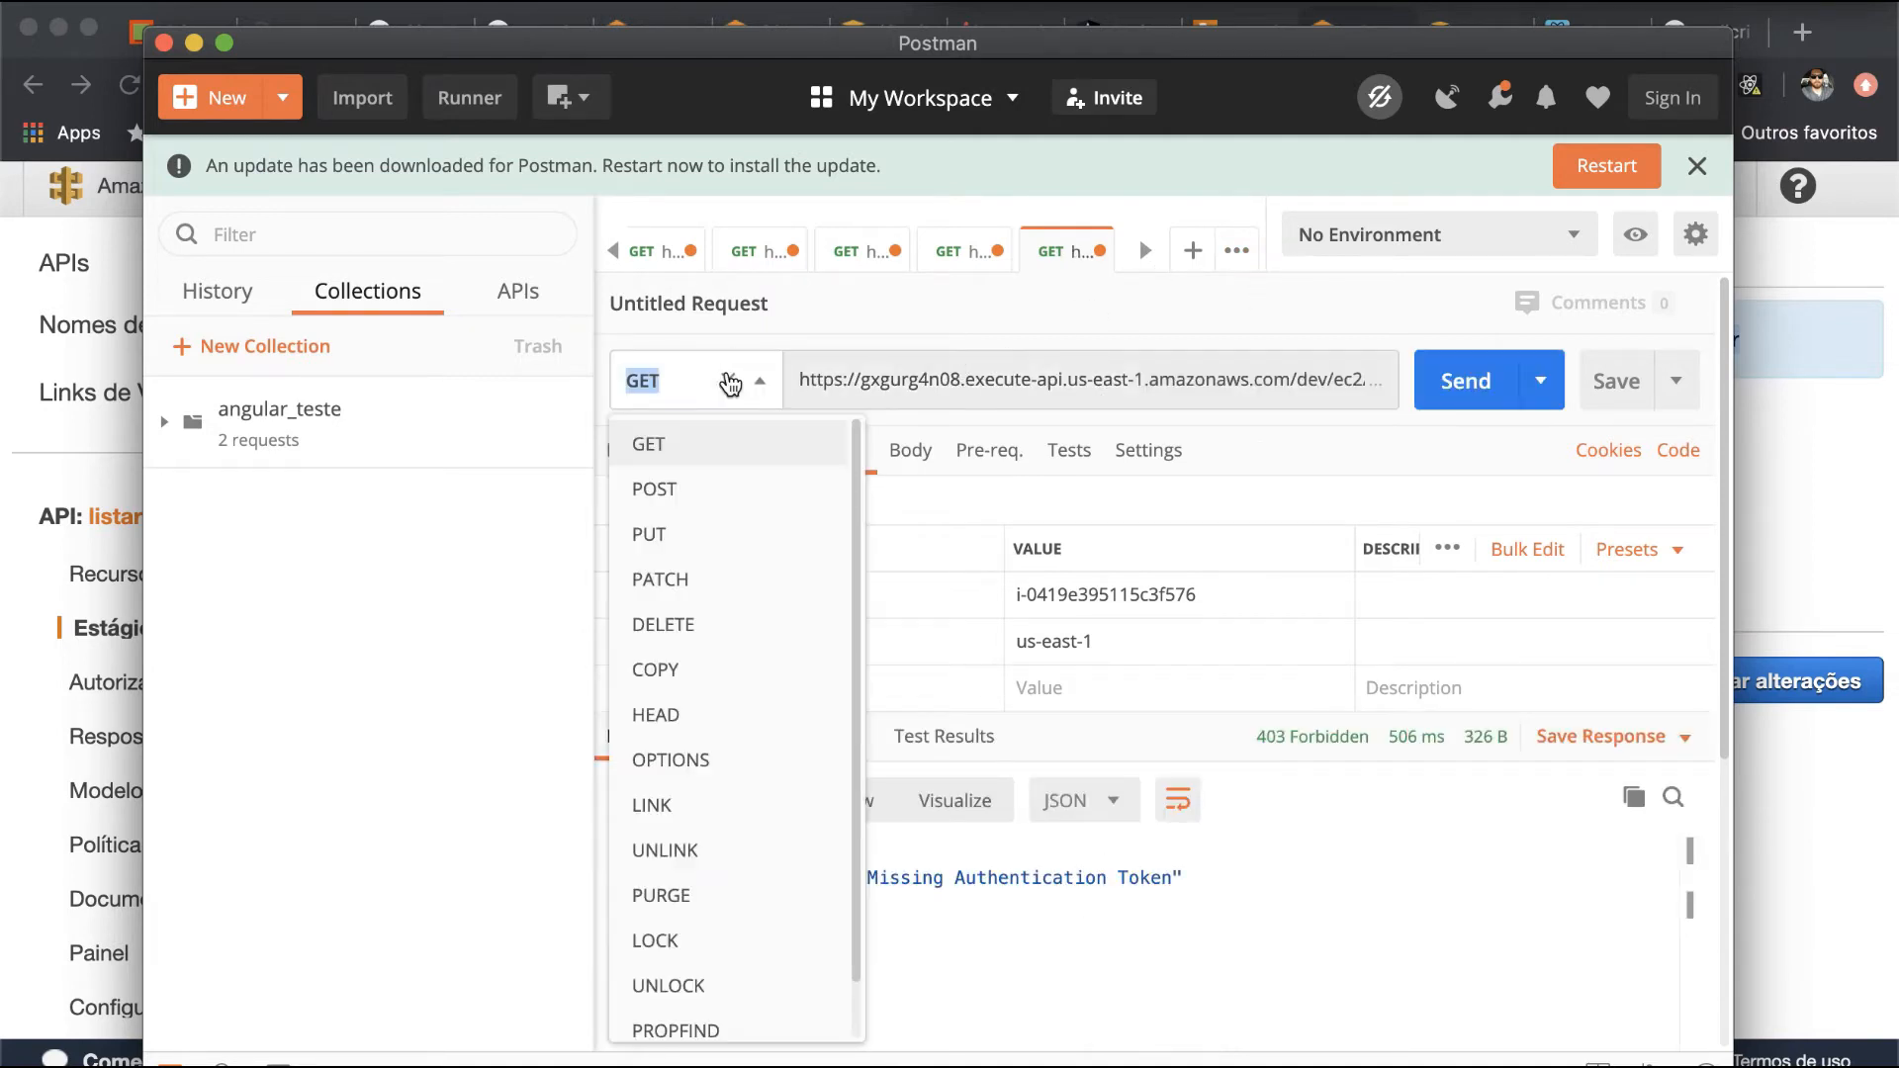
pyautogui.click(704, 489)
pyautogui.press('super+Tab')
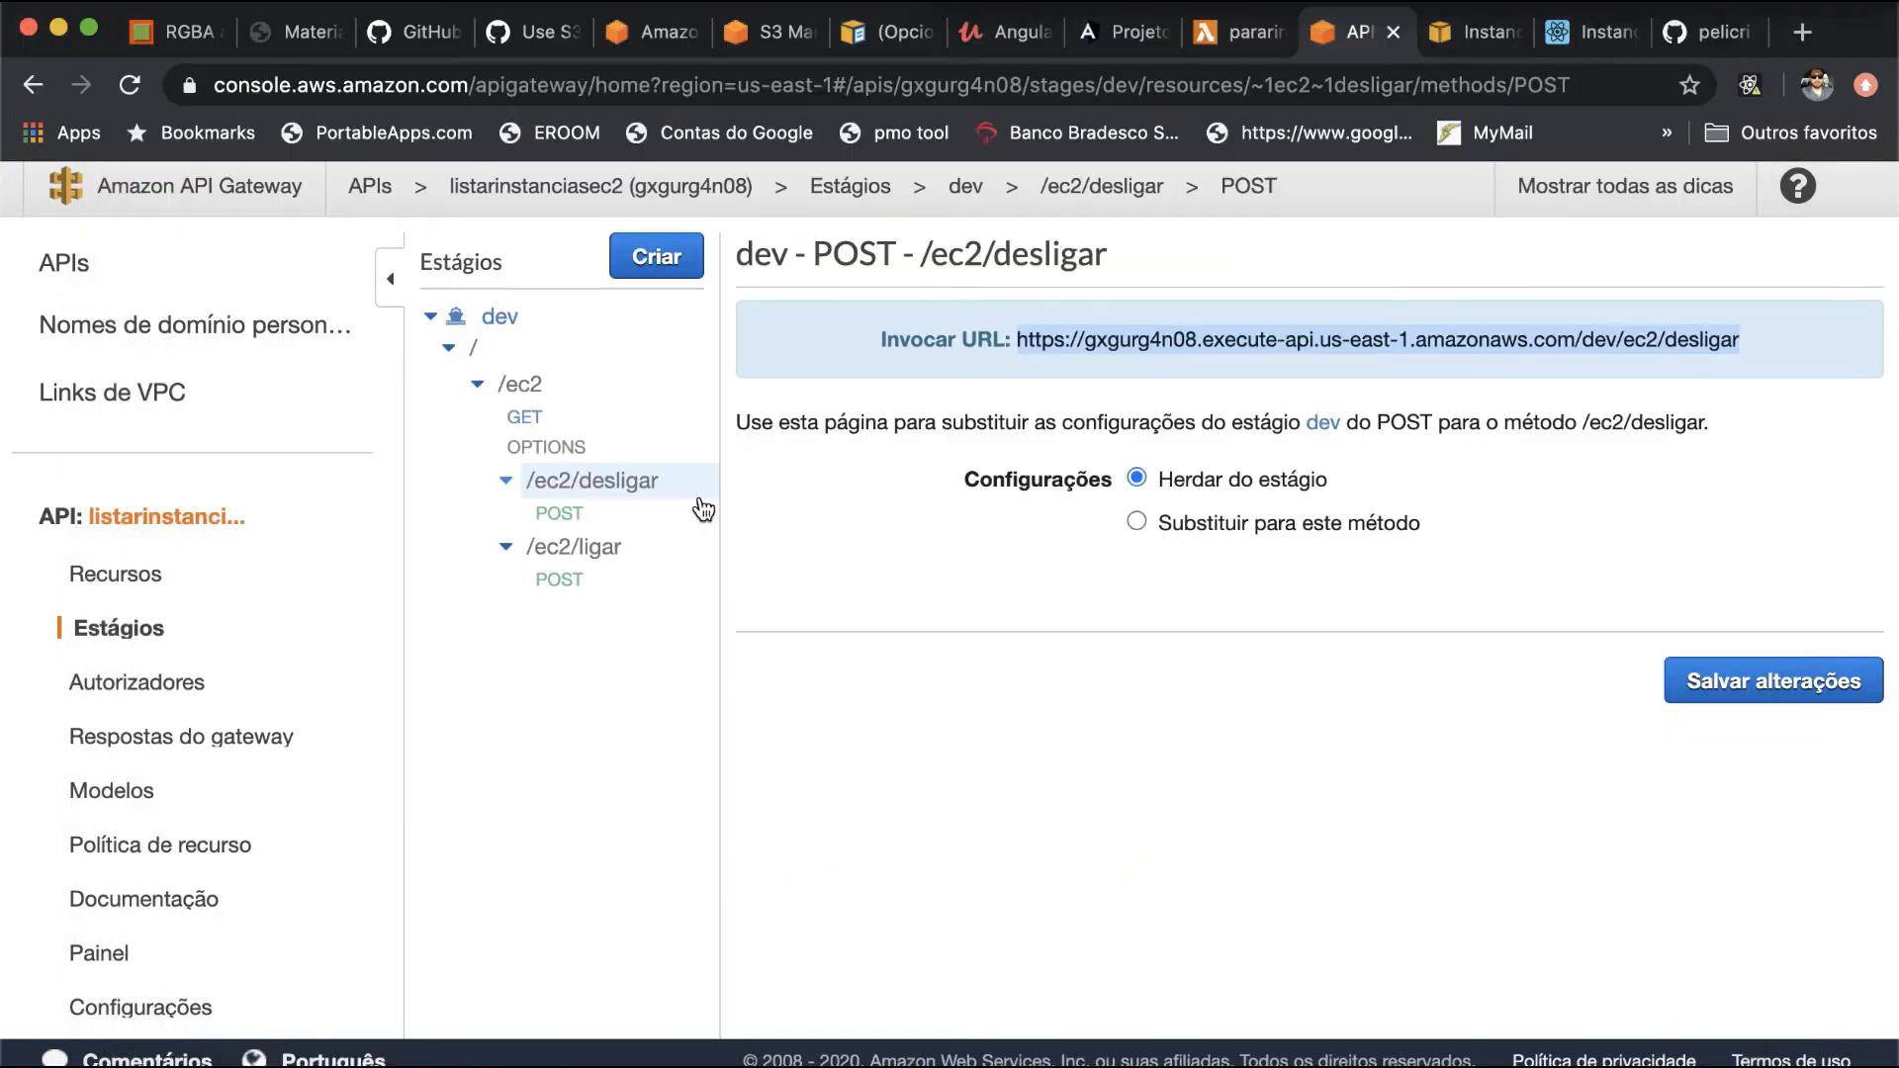
pyautogui.click(645, 495)
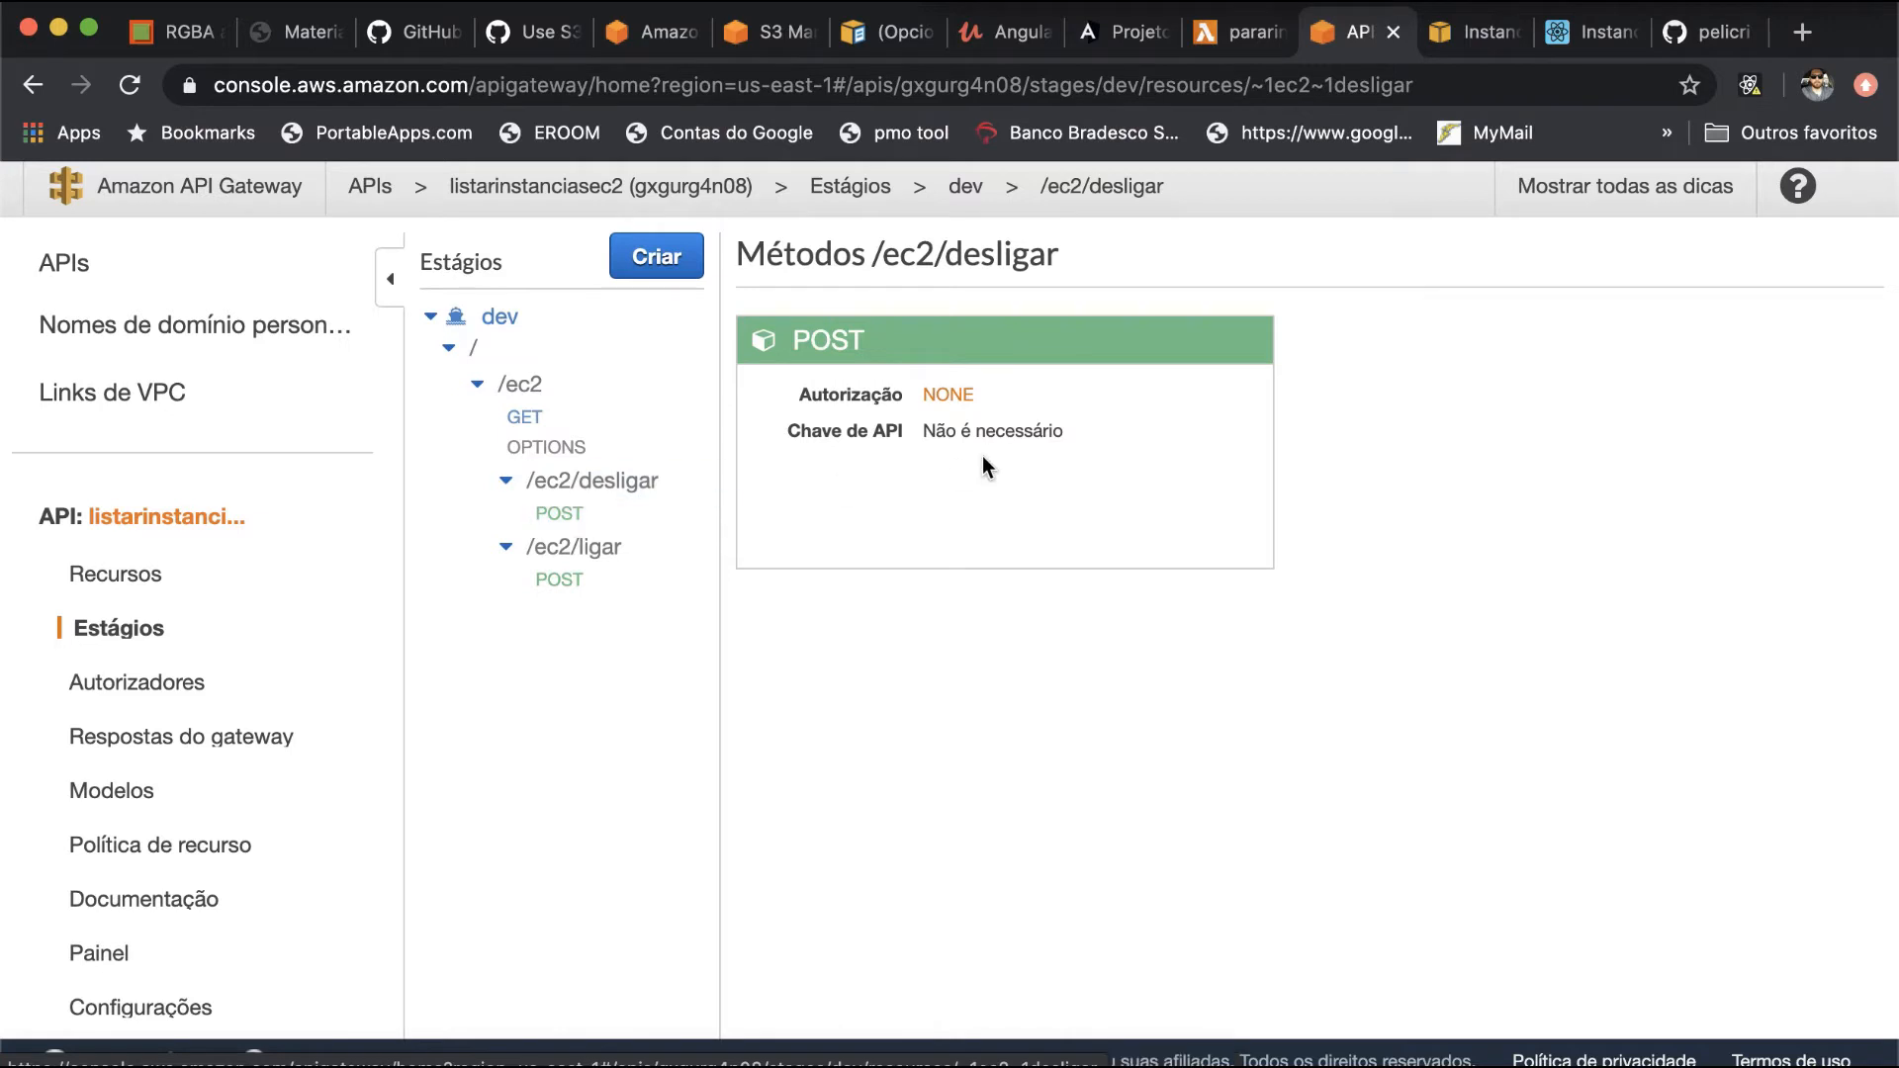
pyautogui.press('super+Tab')
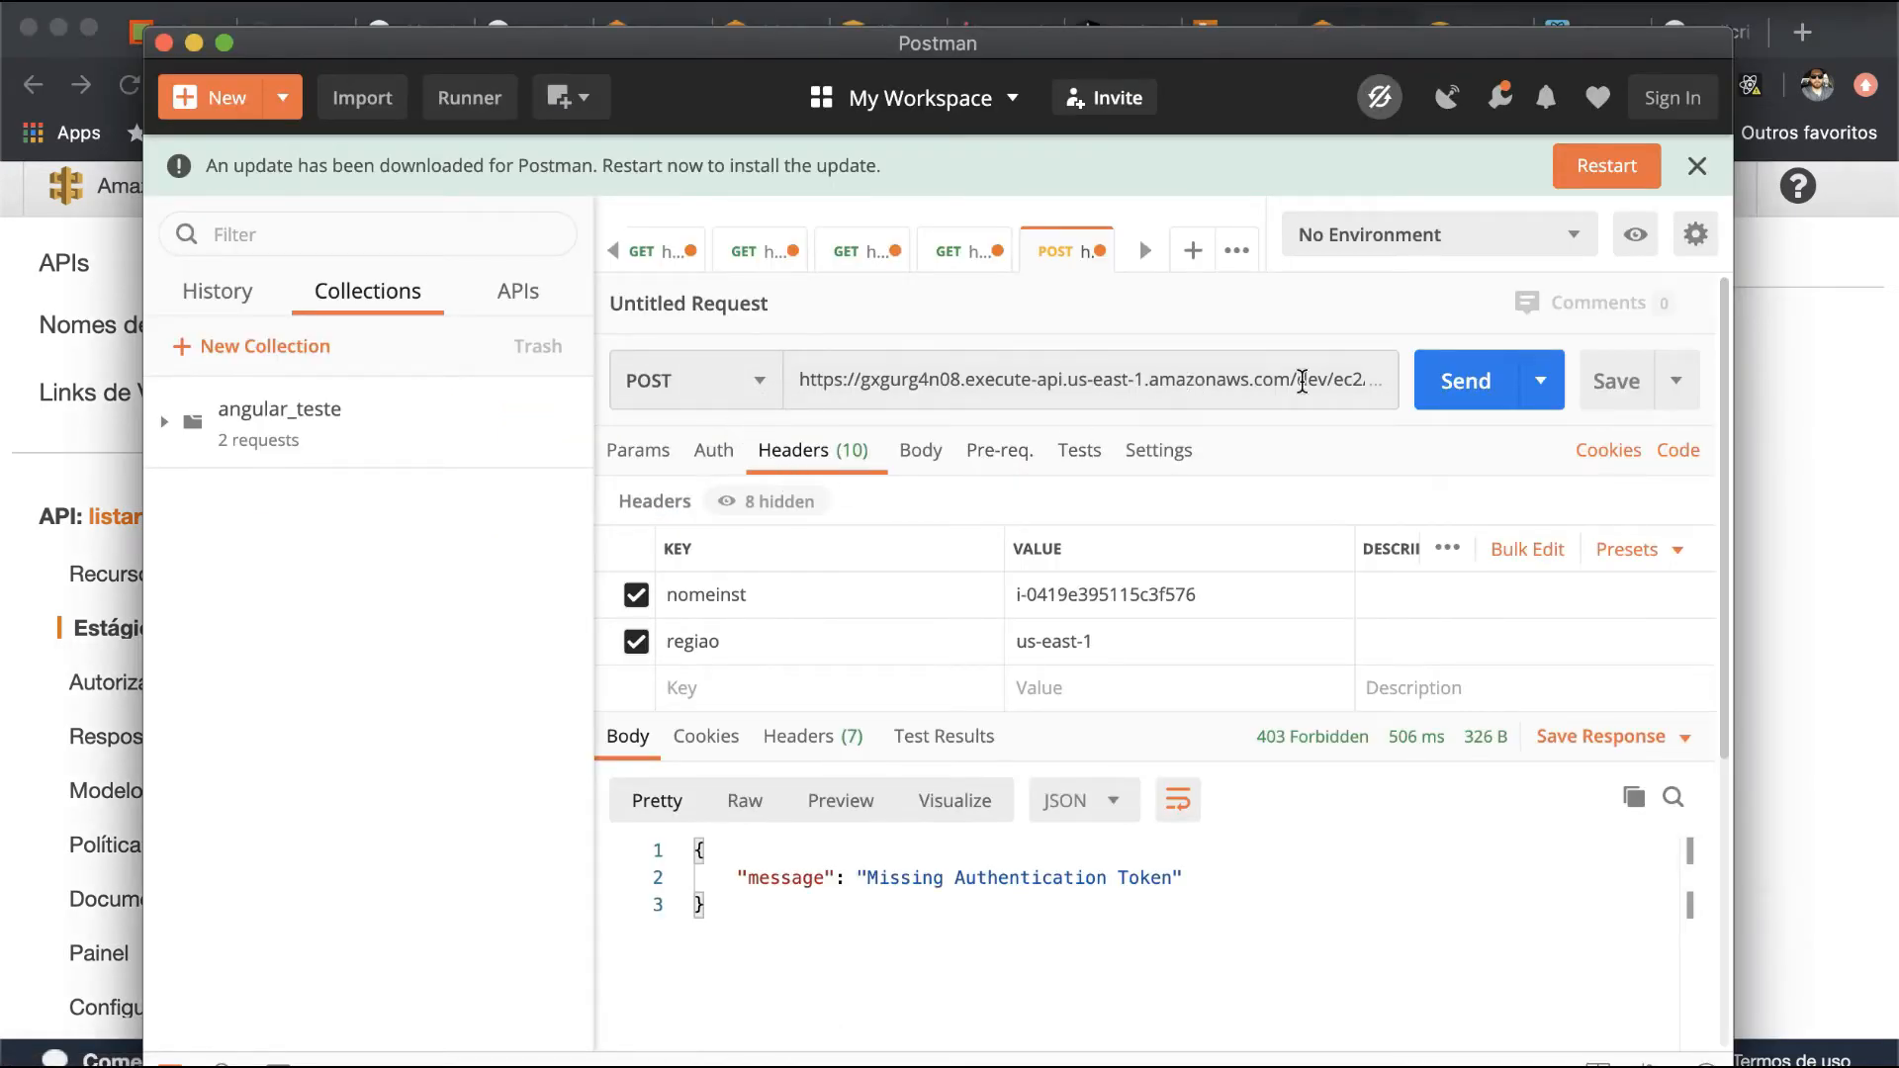
pyautogui.click(1484, 391)
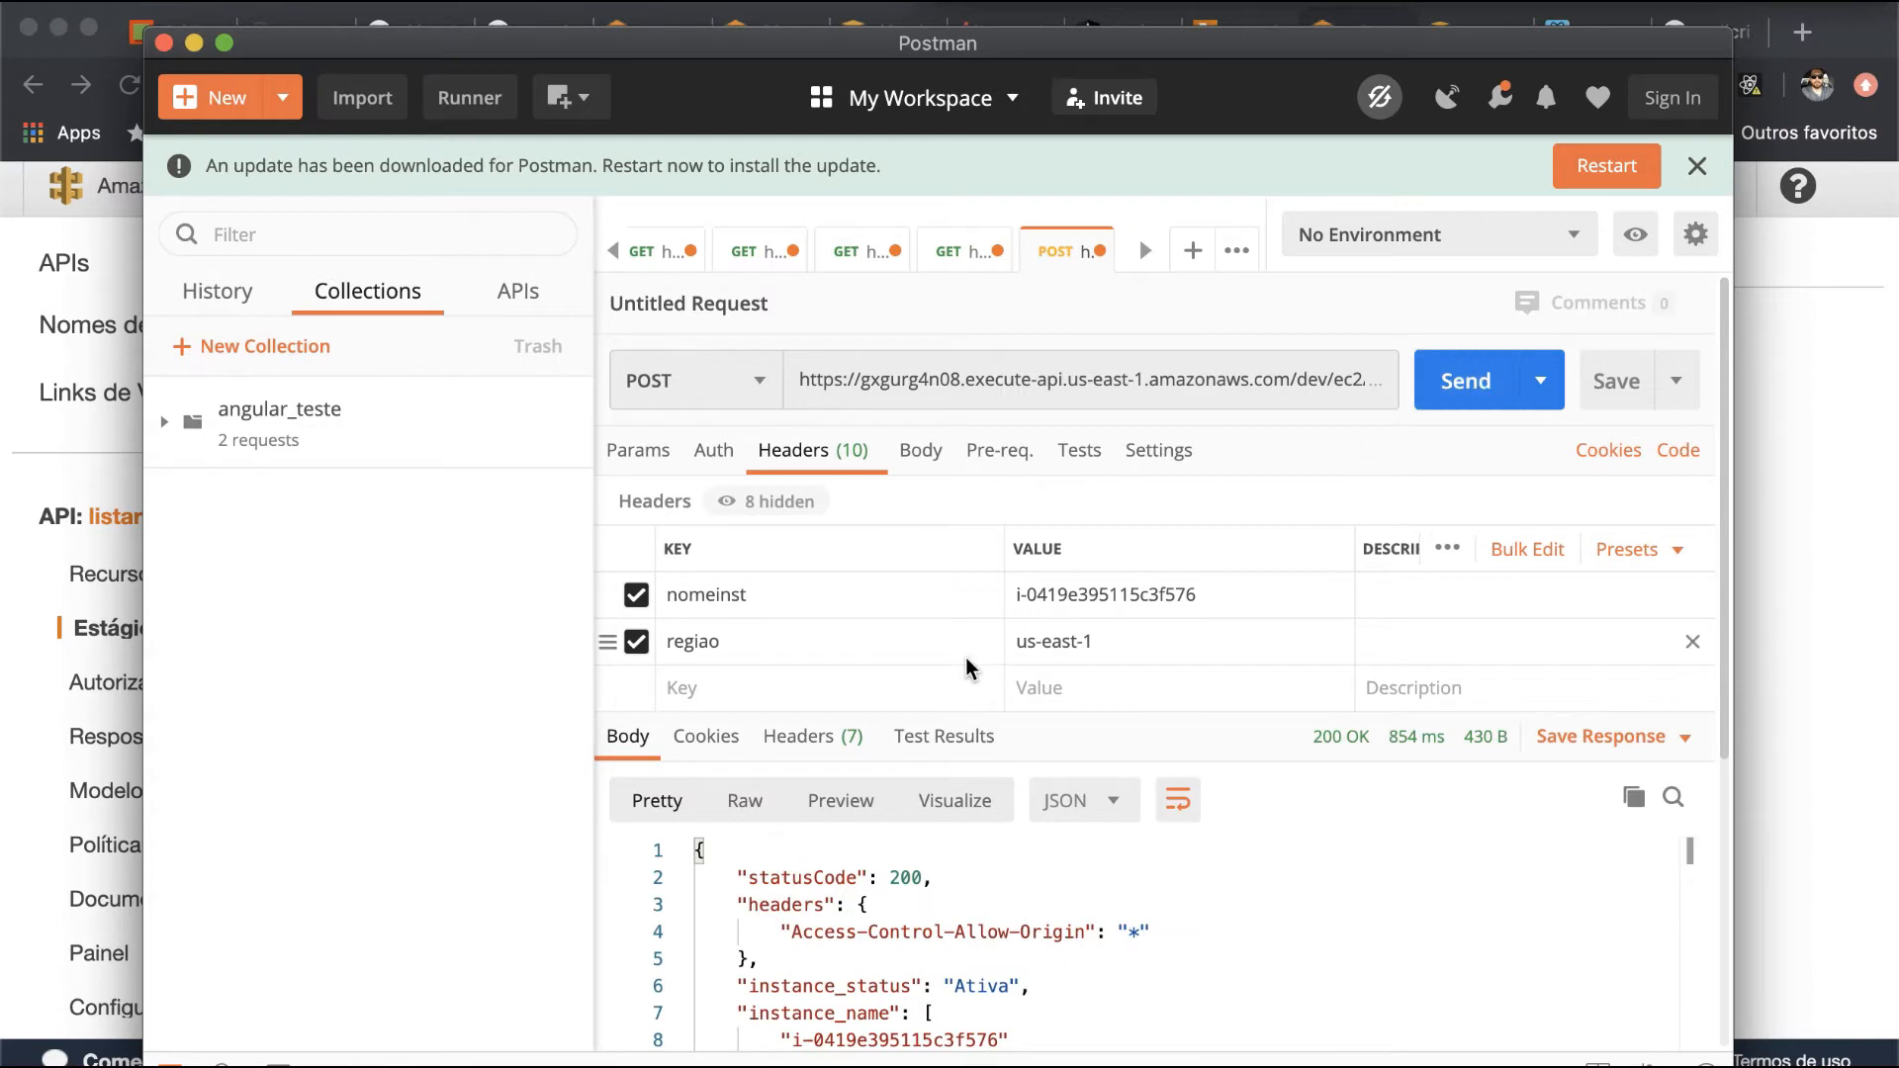
# - Examine the instance_status and instance_name values in the response body of the desligar request
pyautogui.scroll(-5, 969, 670)
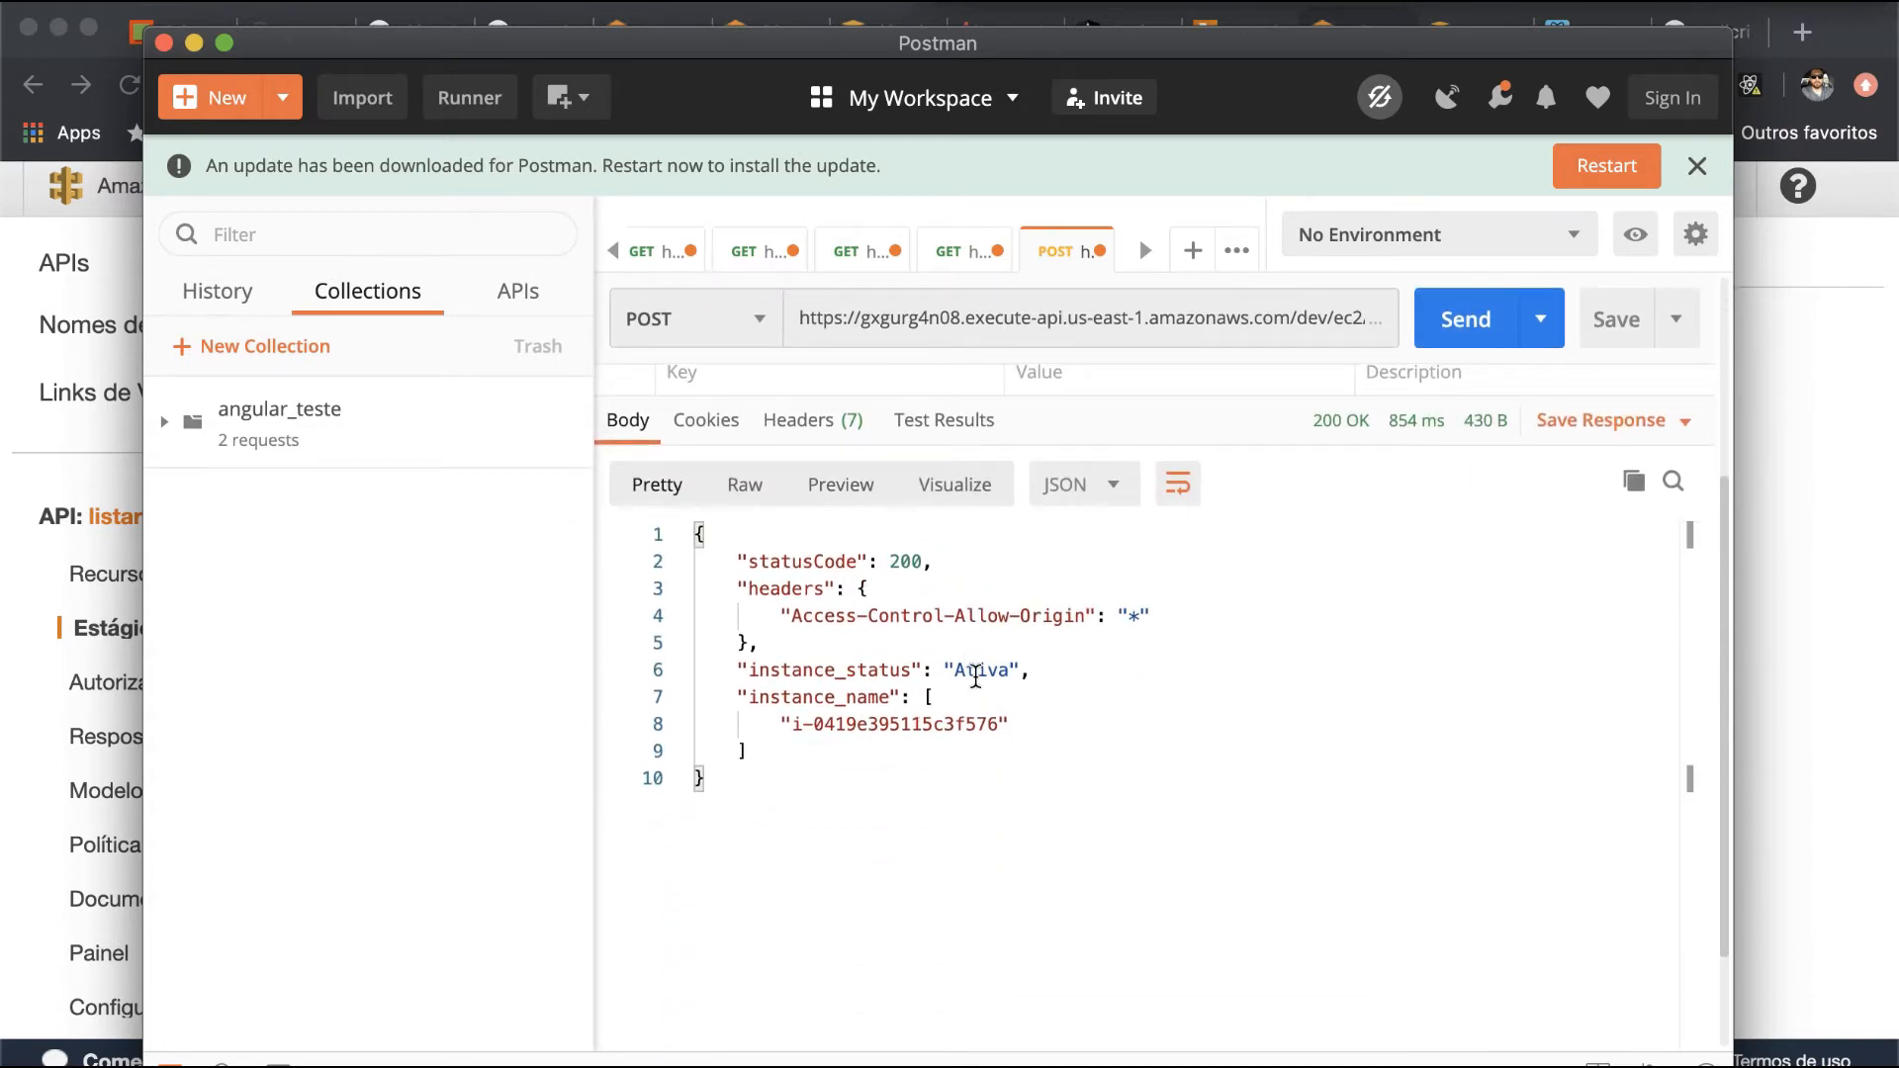
pyautogui.doubleClick(977, 675)
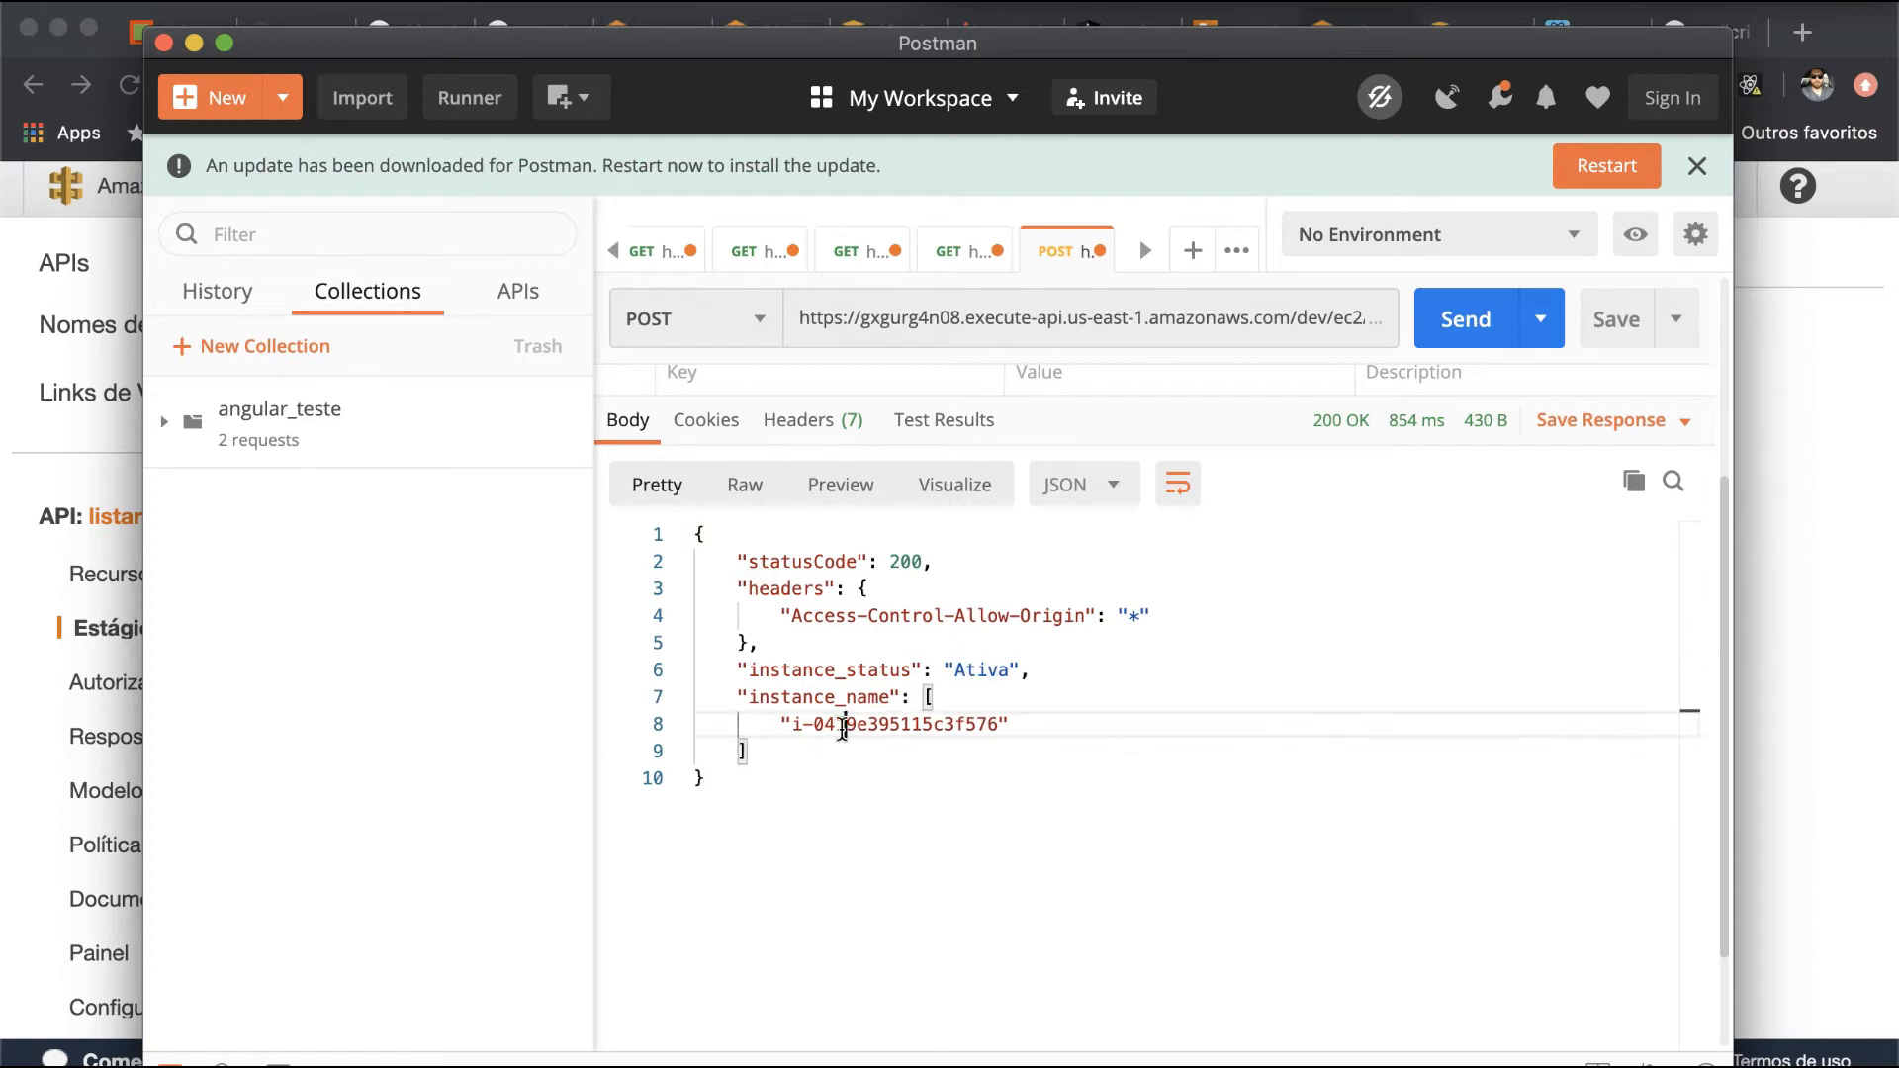
pyautogui.doubleClick(841, 727)
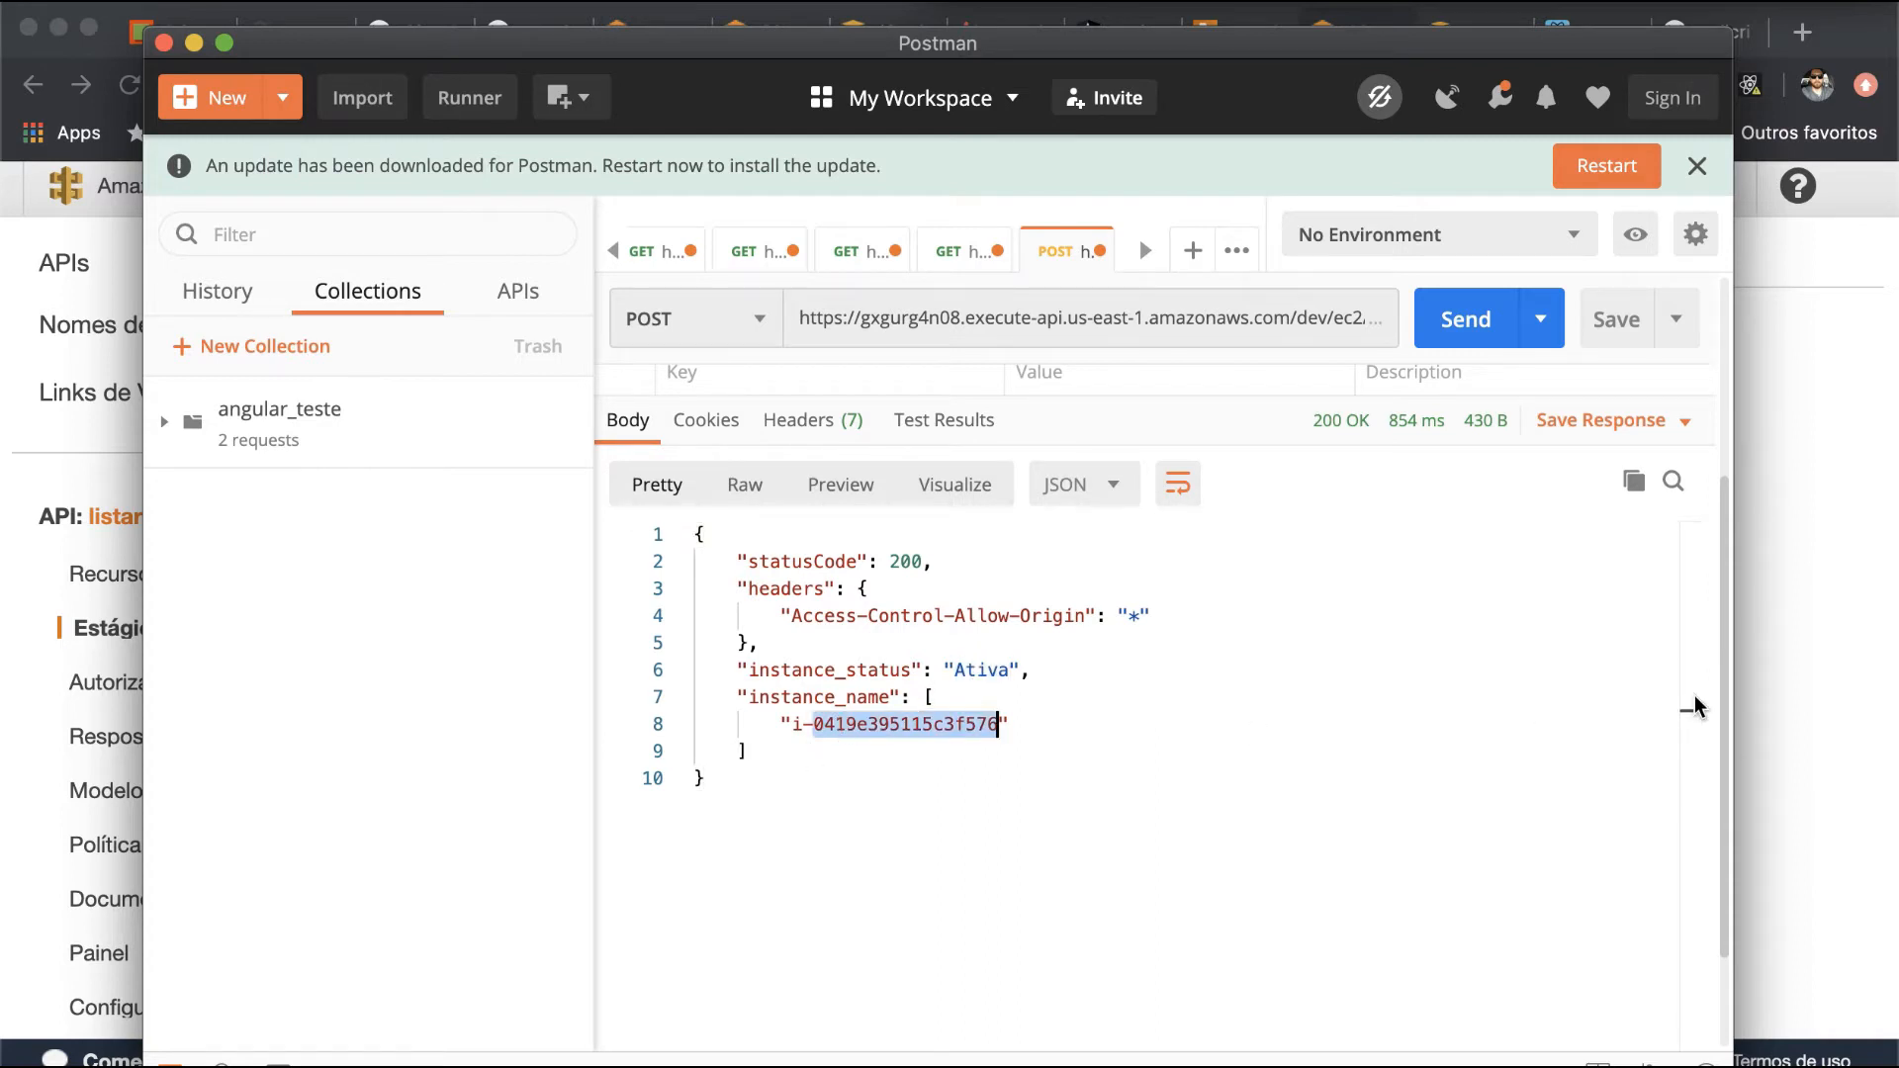
# - Switch to the EC2 console in the browser, reload it, and open the running instances list from the EC2 dashboard to check the instance states
pyautogui.click(1813, 531)
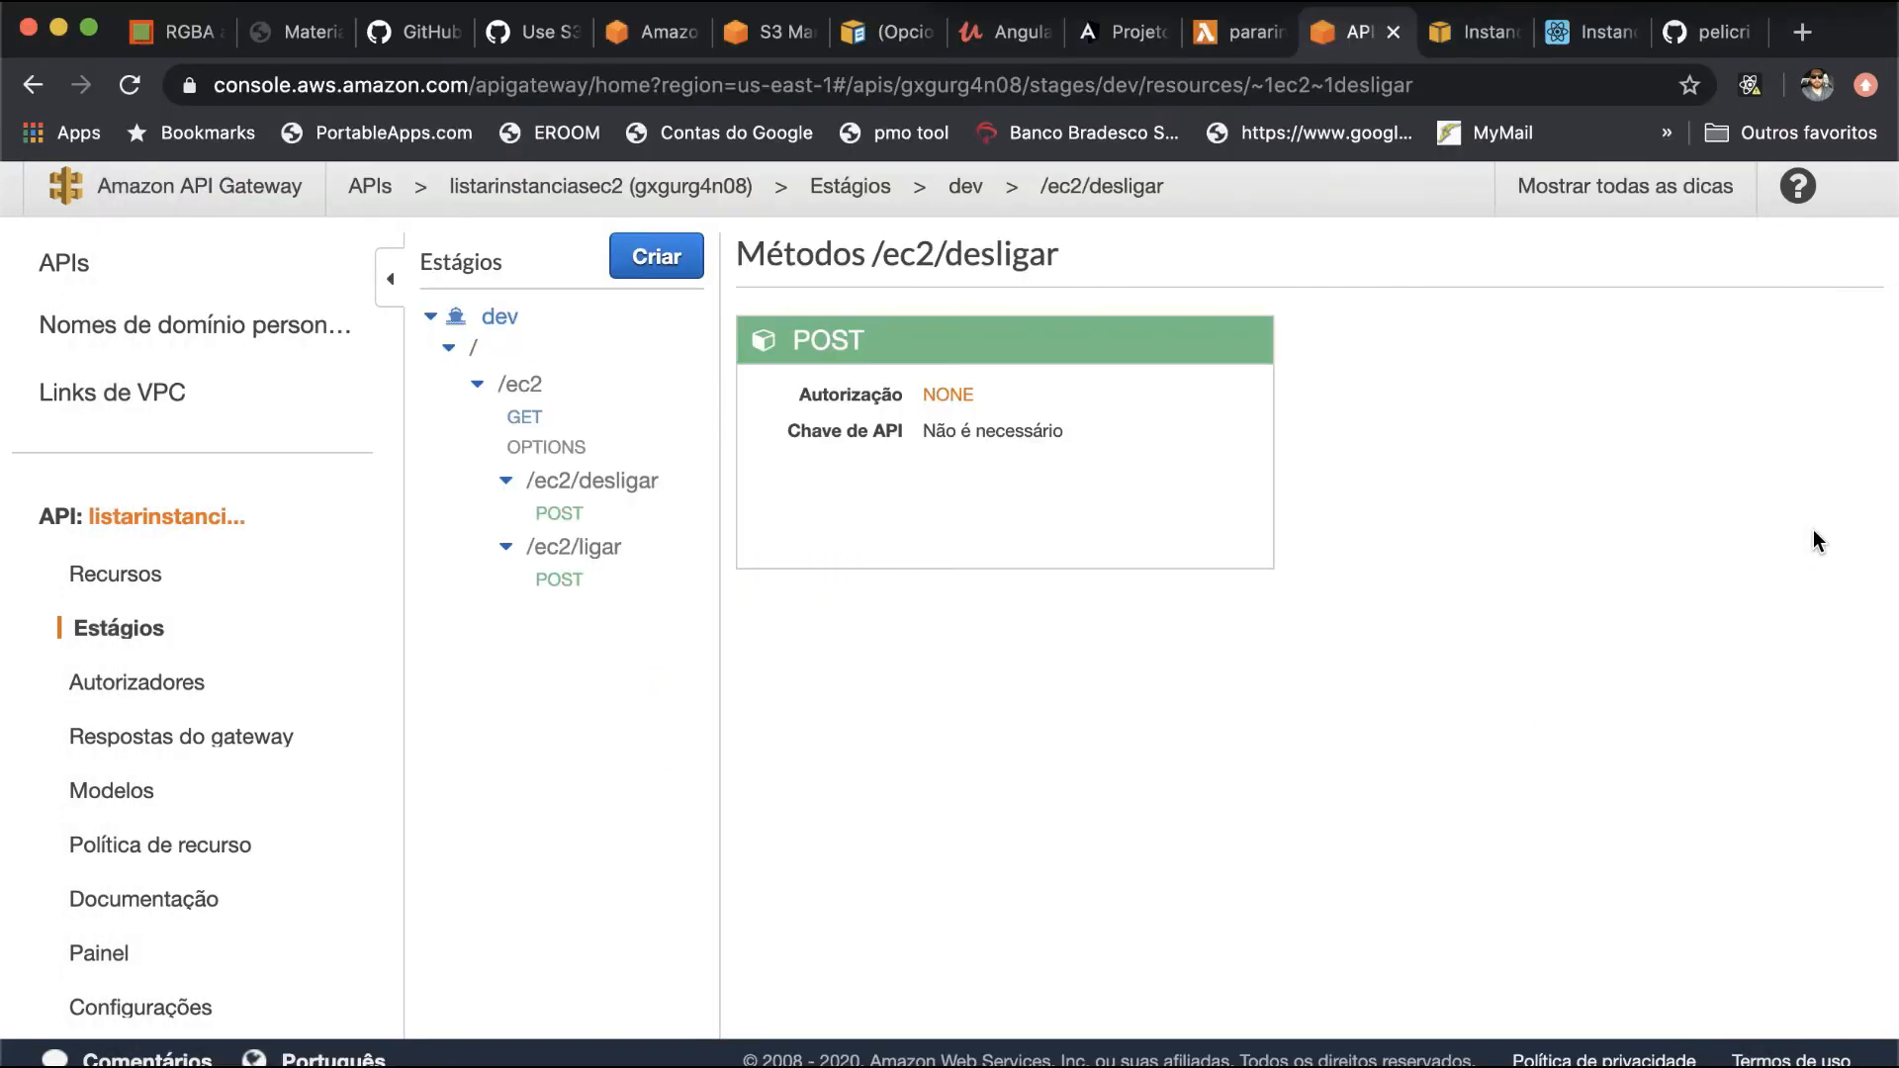
pyautogui.click(1237, 34)
pyautogui.click(1457, 34)
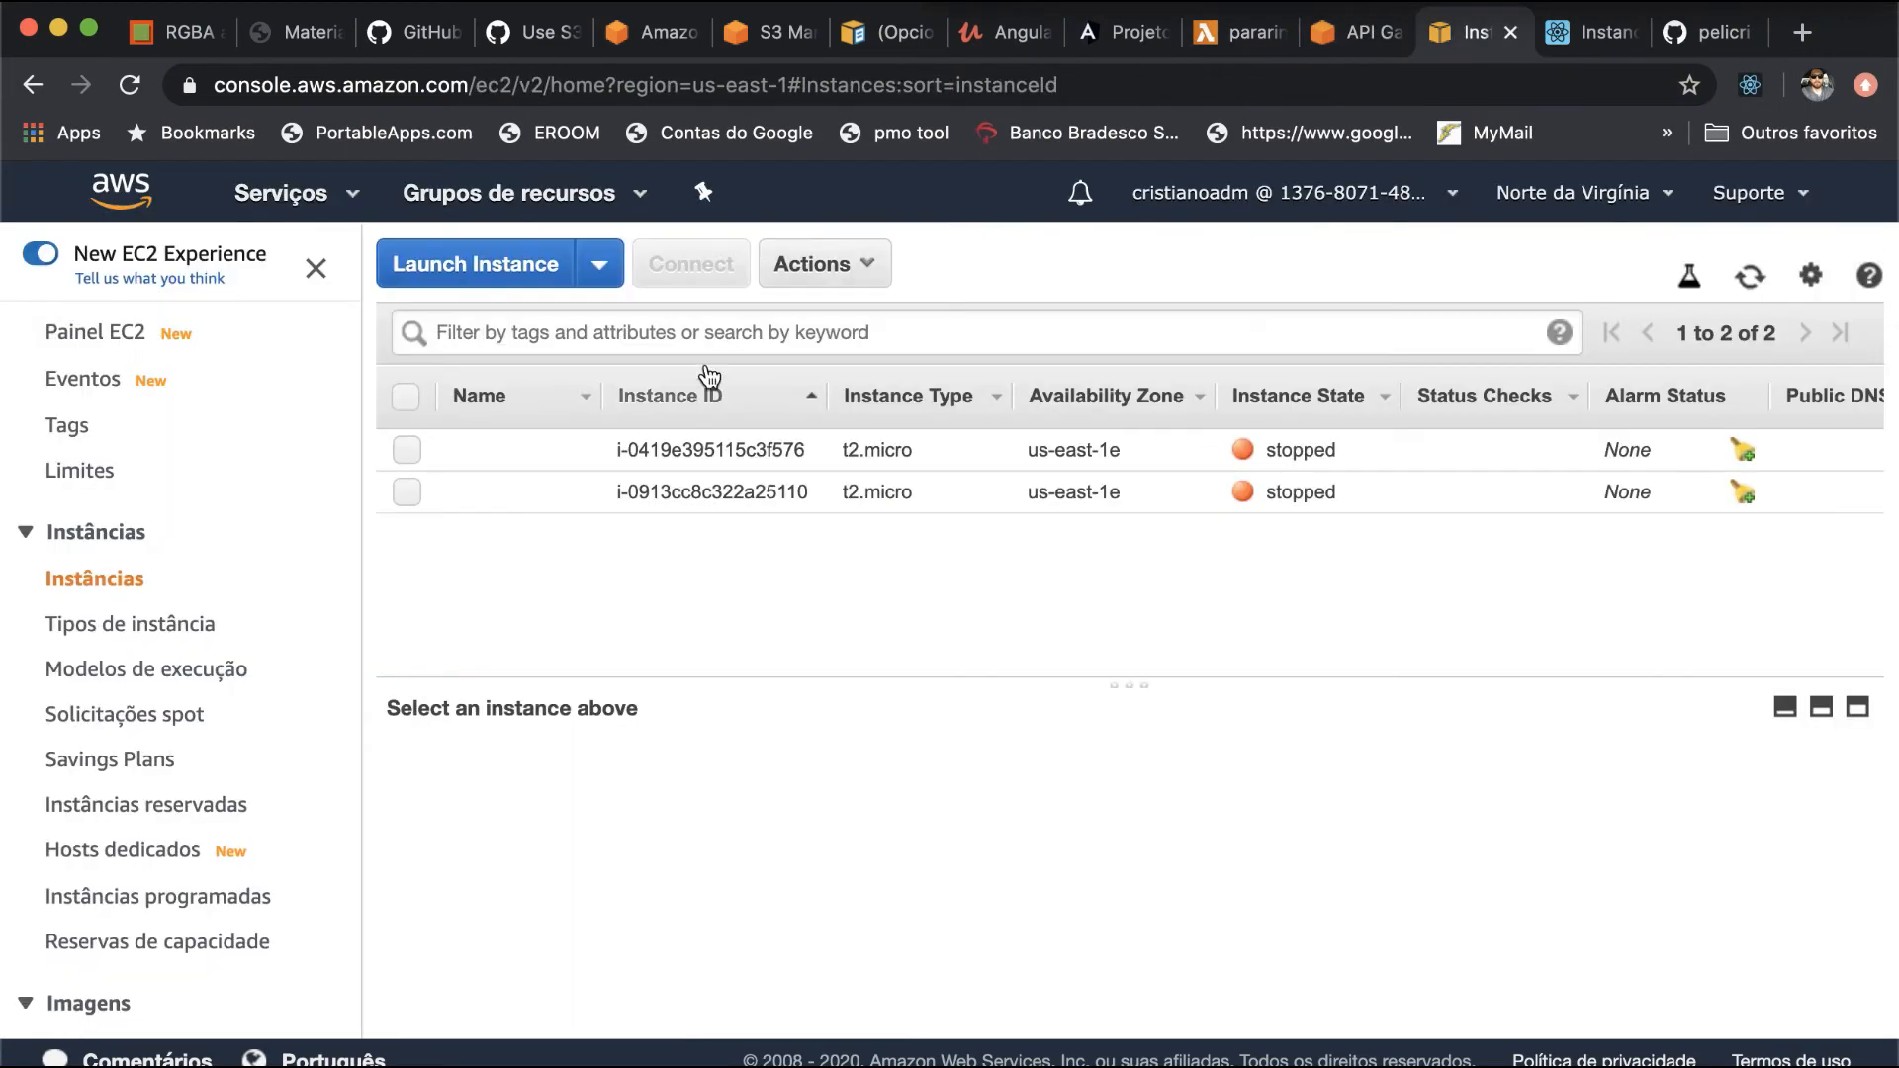
pyautogui.press('super+r')
pyautogui.click(91, 346)
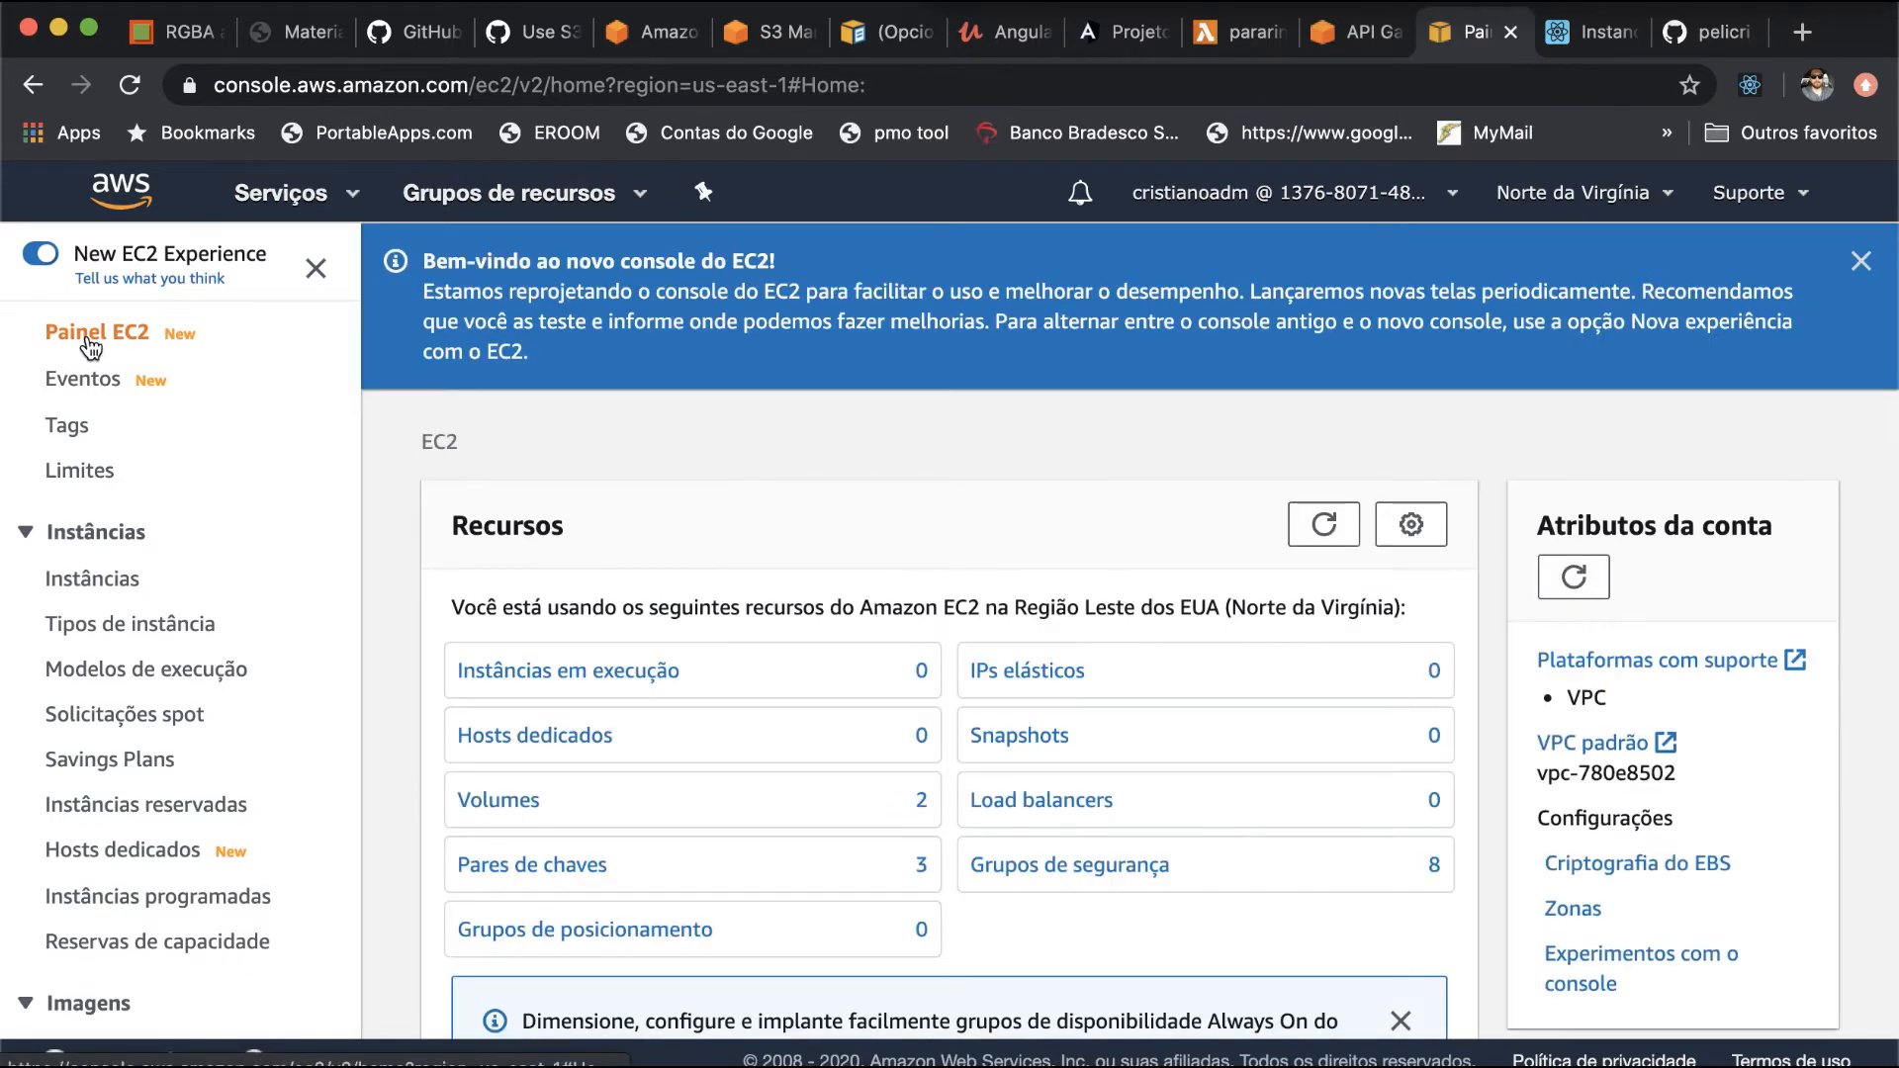
pyautogui.click(579, 673)
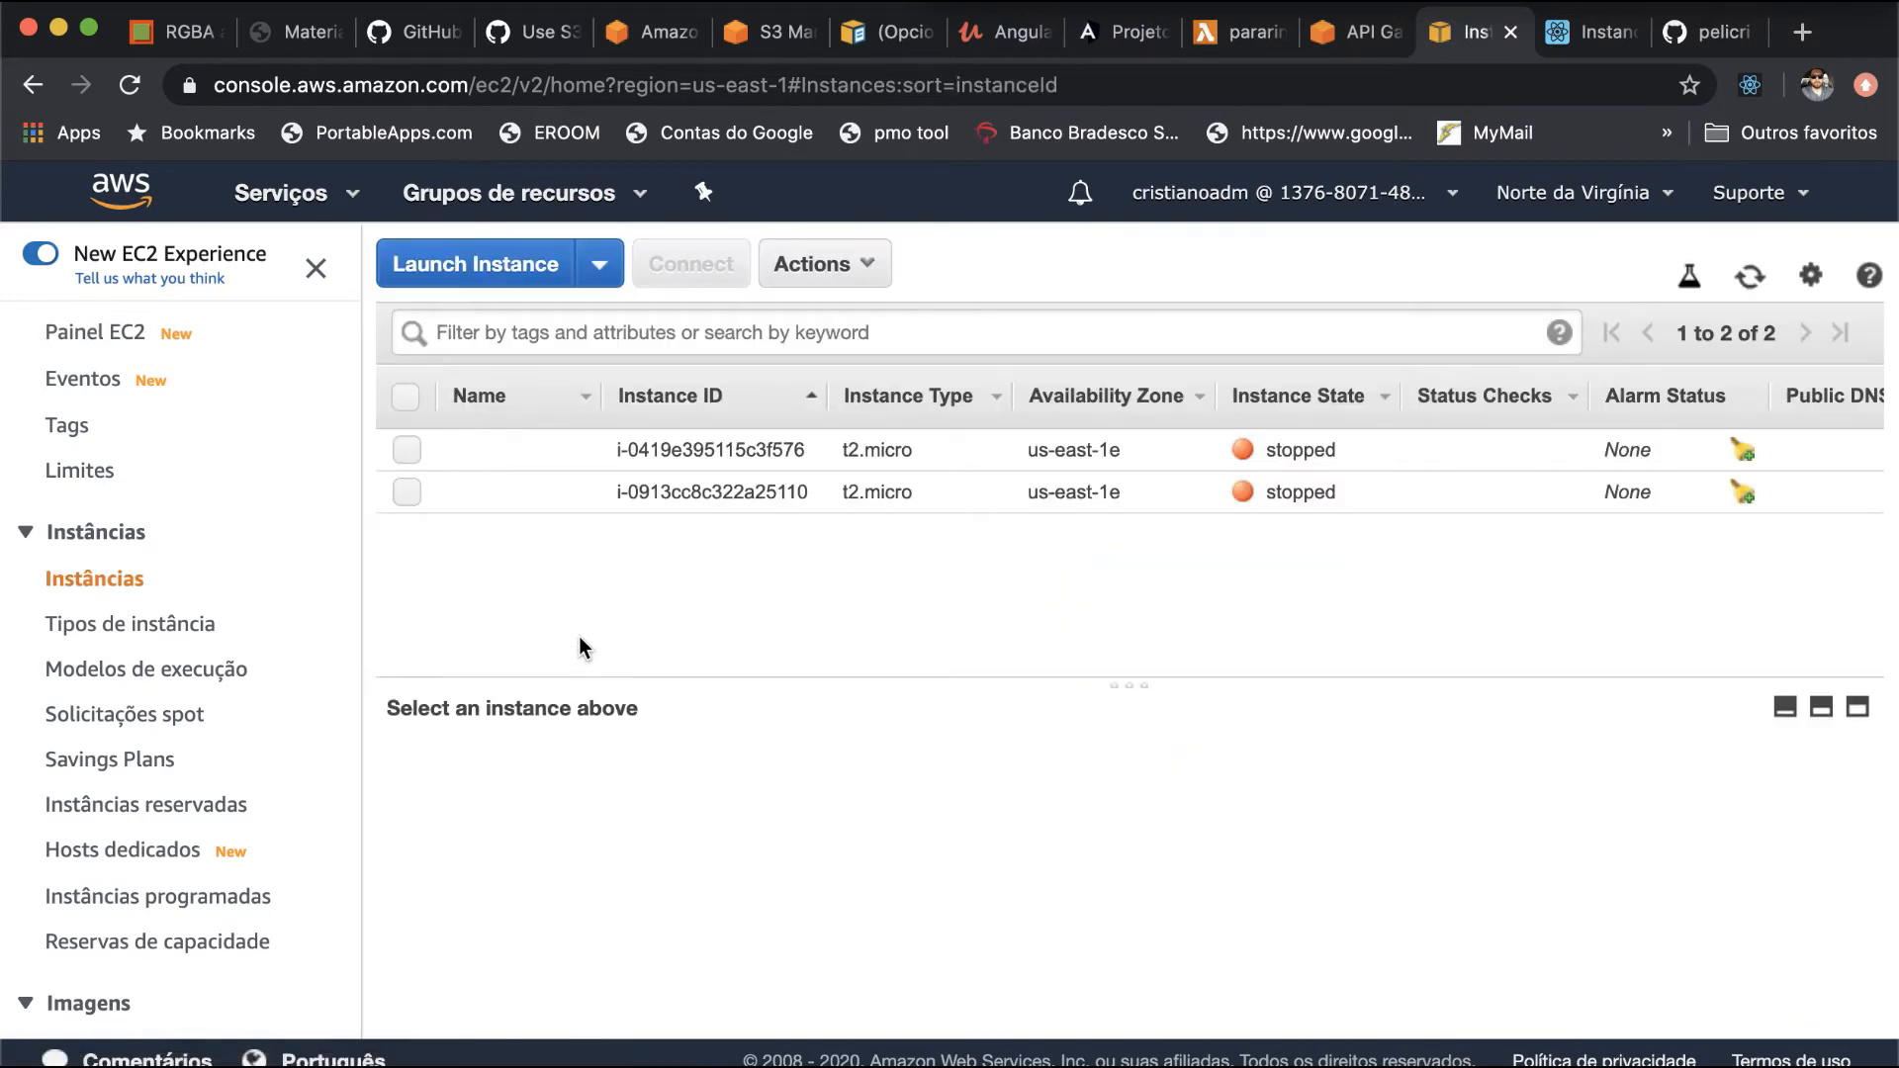
# - Compare the nomeinst header in Postman with the instance IDs in the EC2 console, and reload the instance list
pyautogui.press('super+Tab')
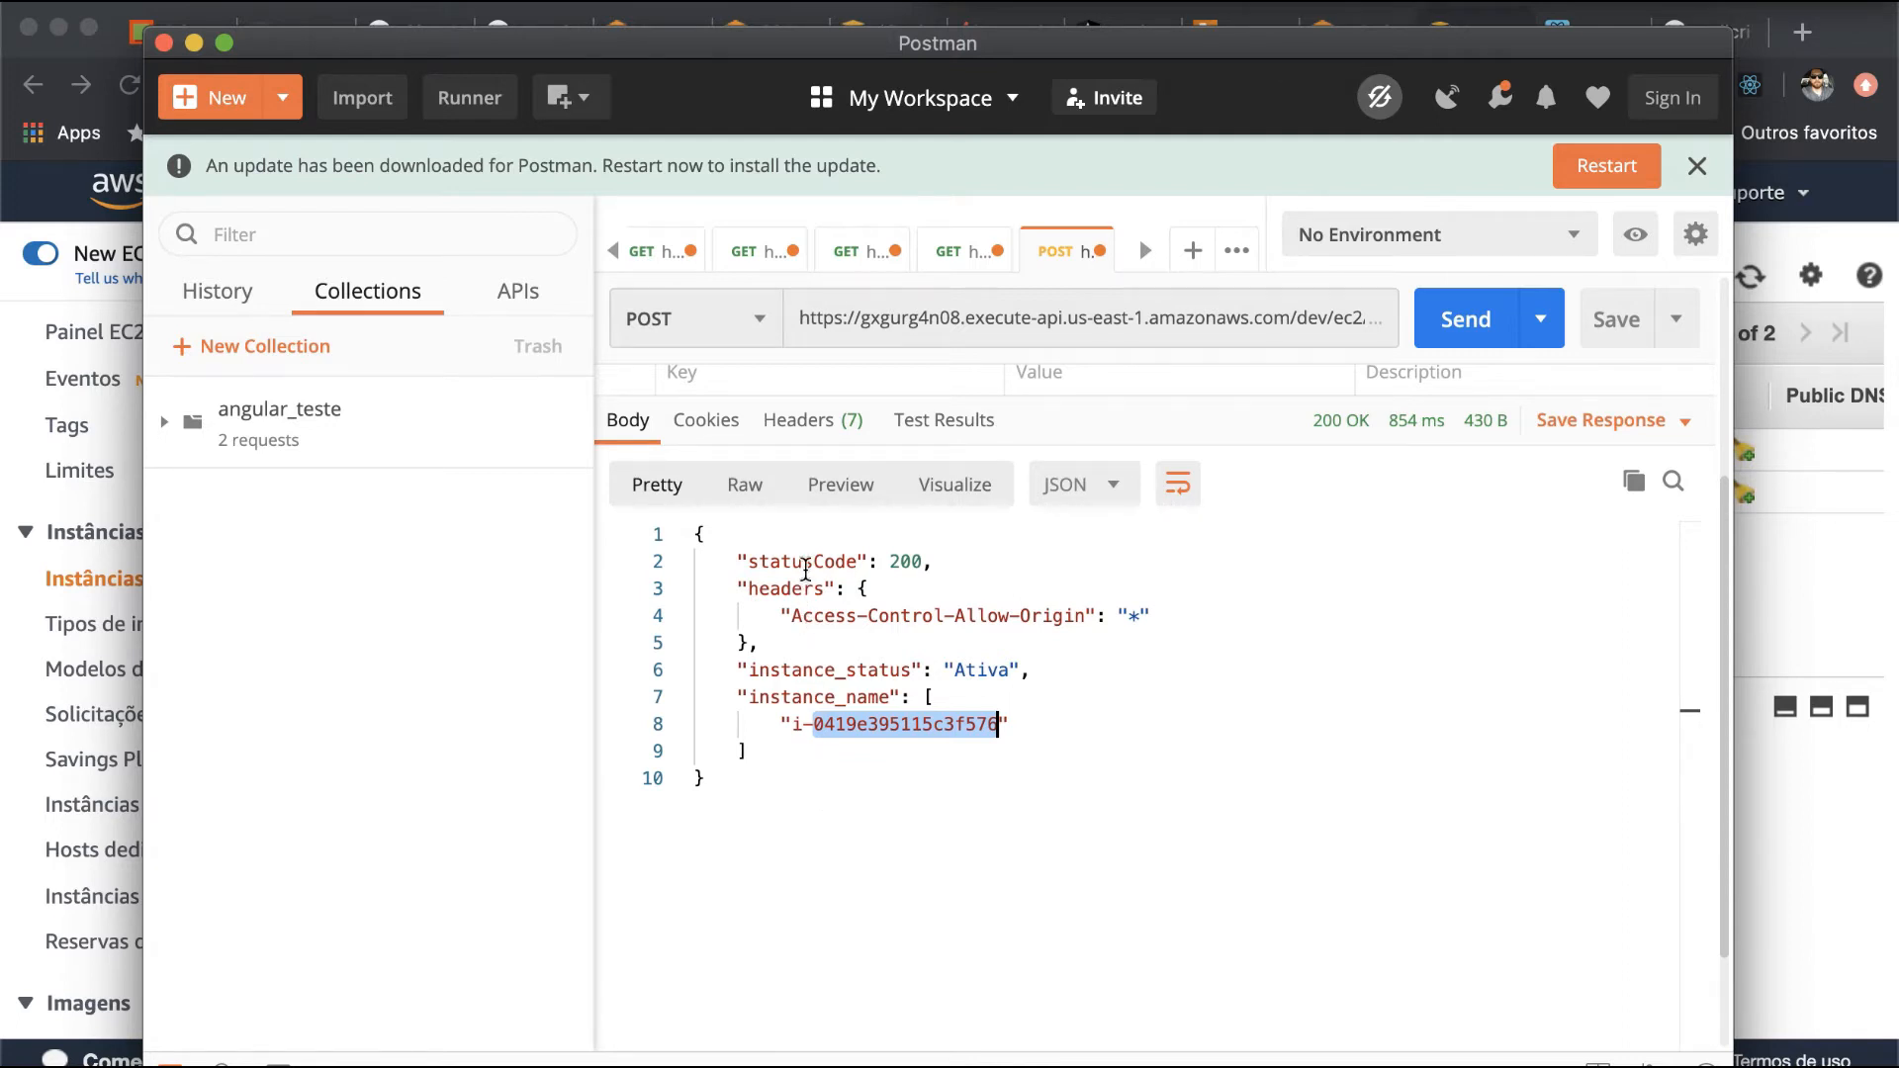
pyautogui.scroll(5, 821, 579)
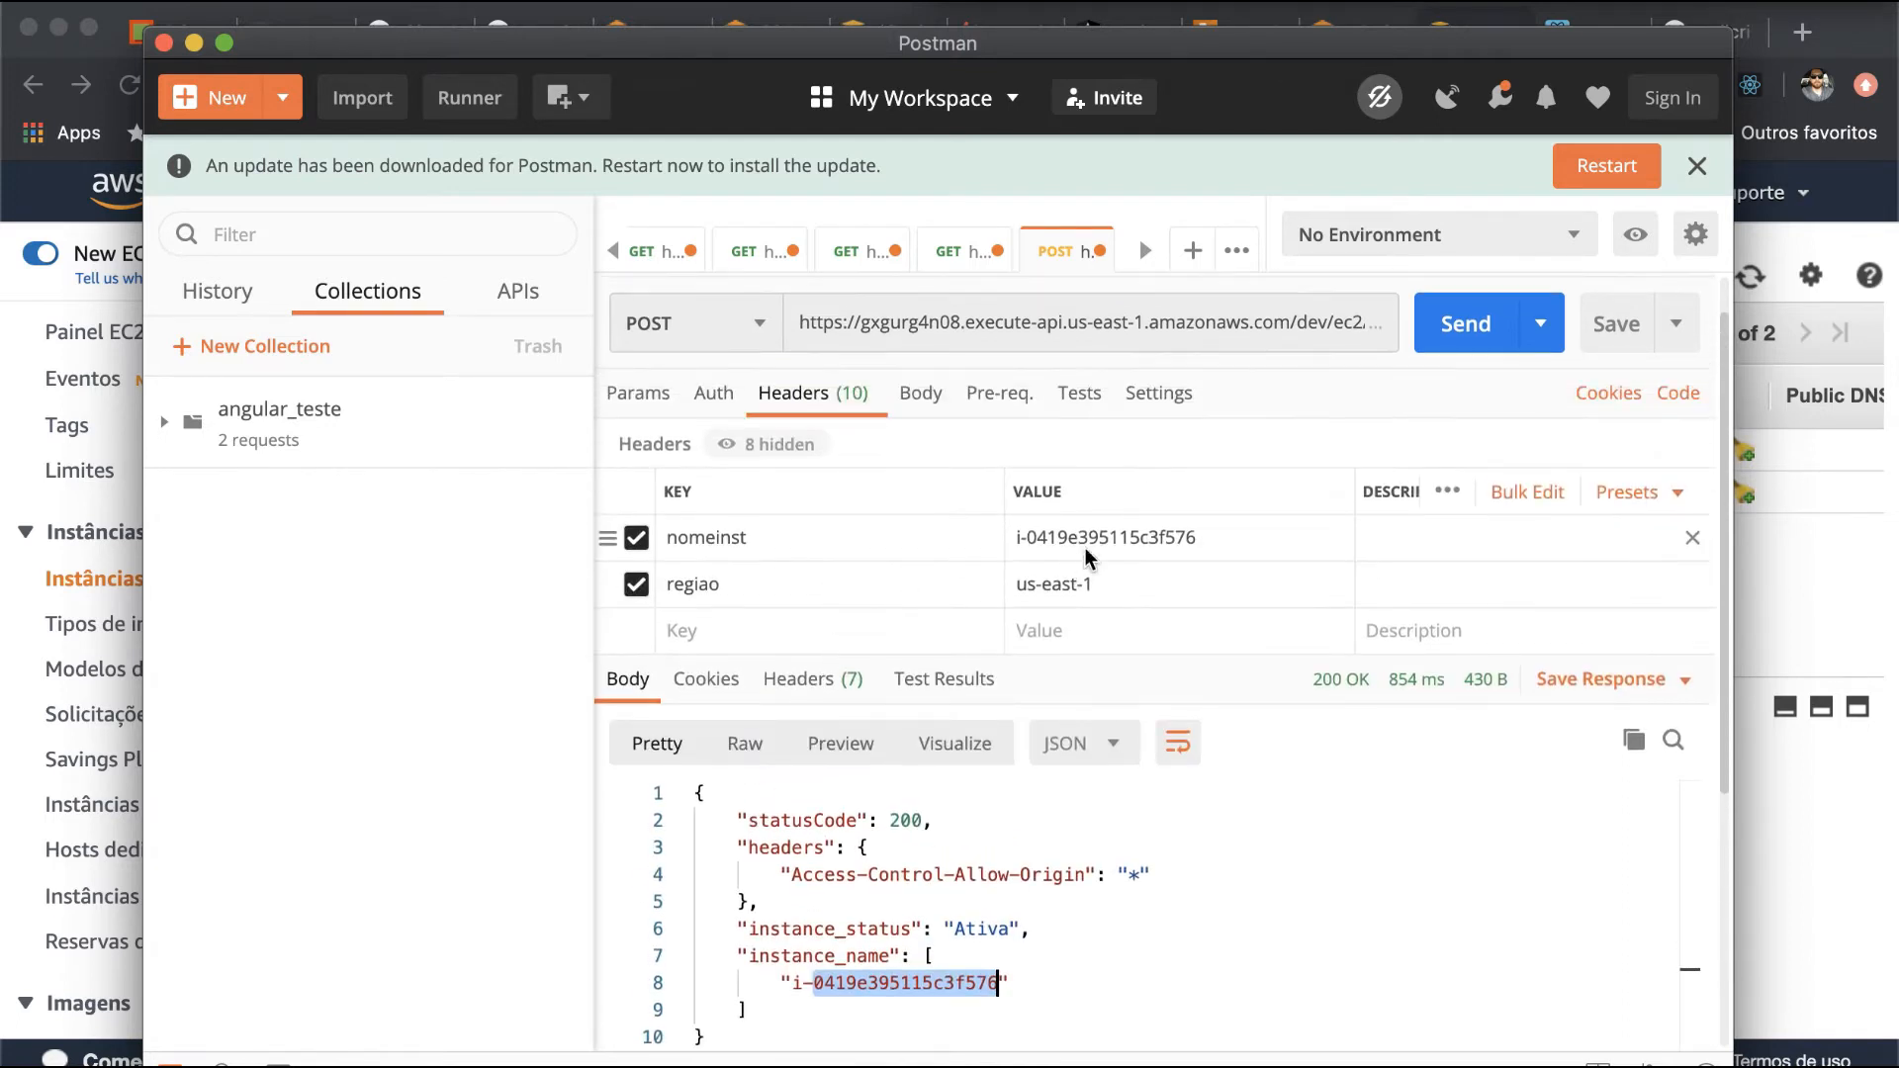
pyautogui.press('super+Tab')
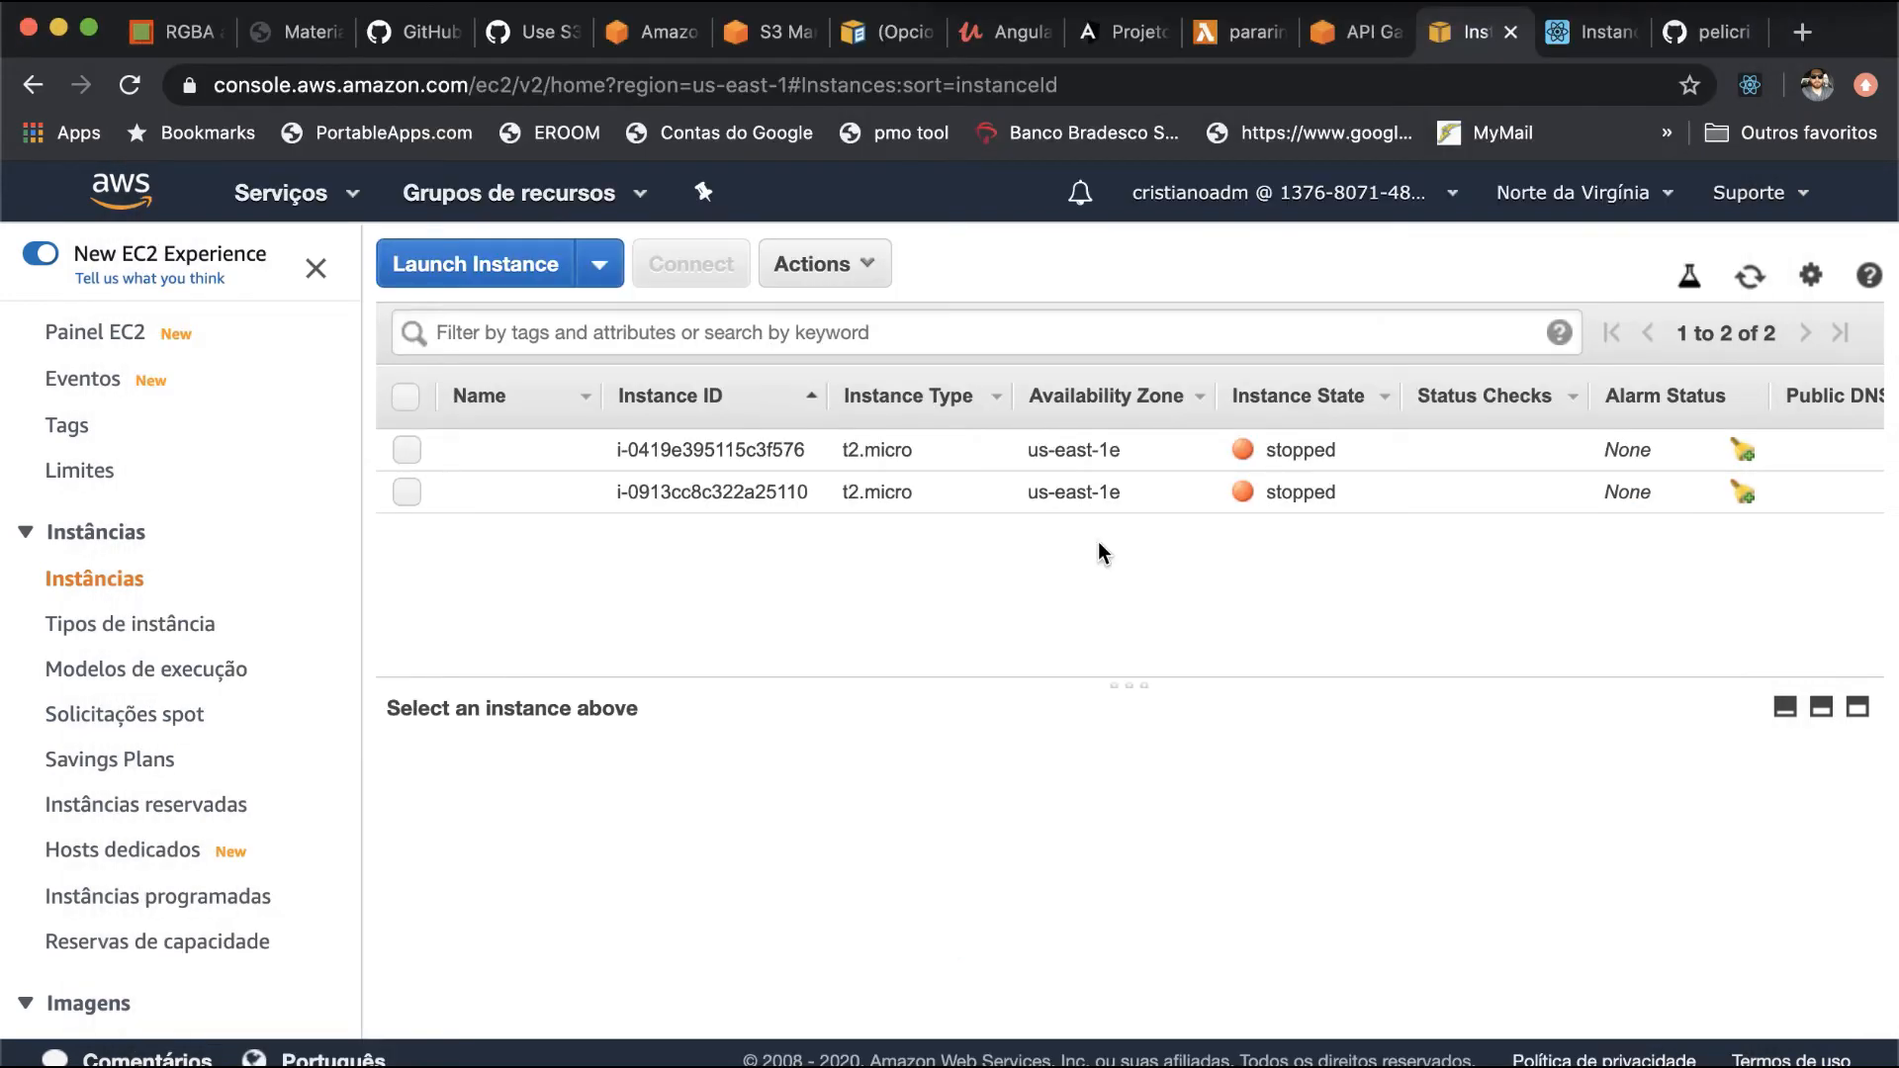
pyautogui.press('super+r')
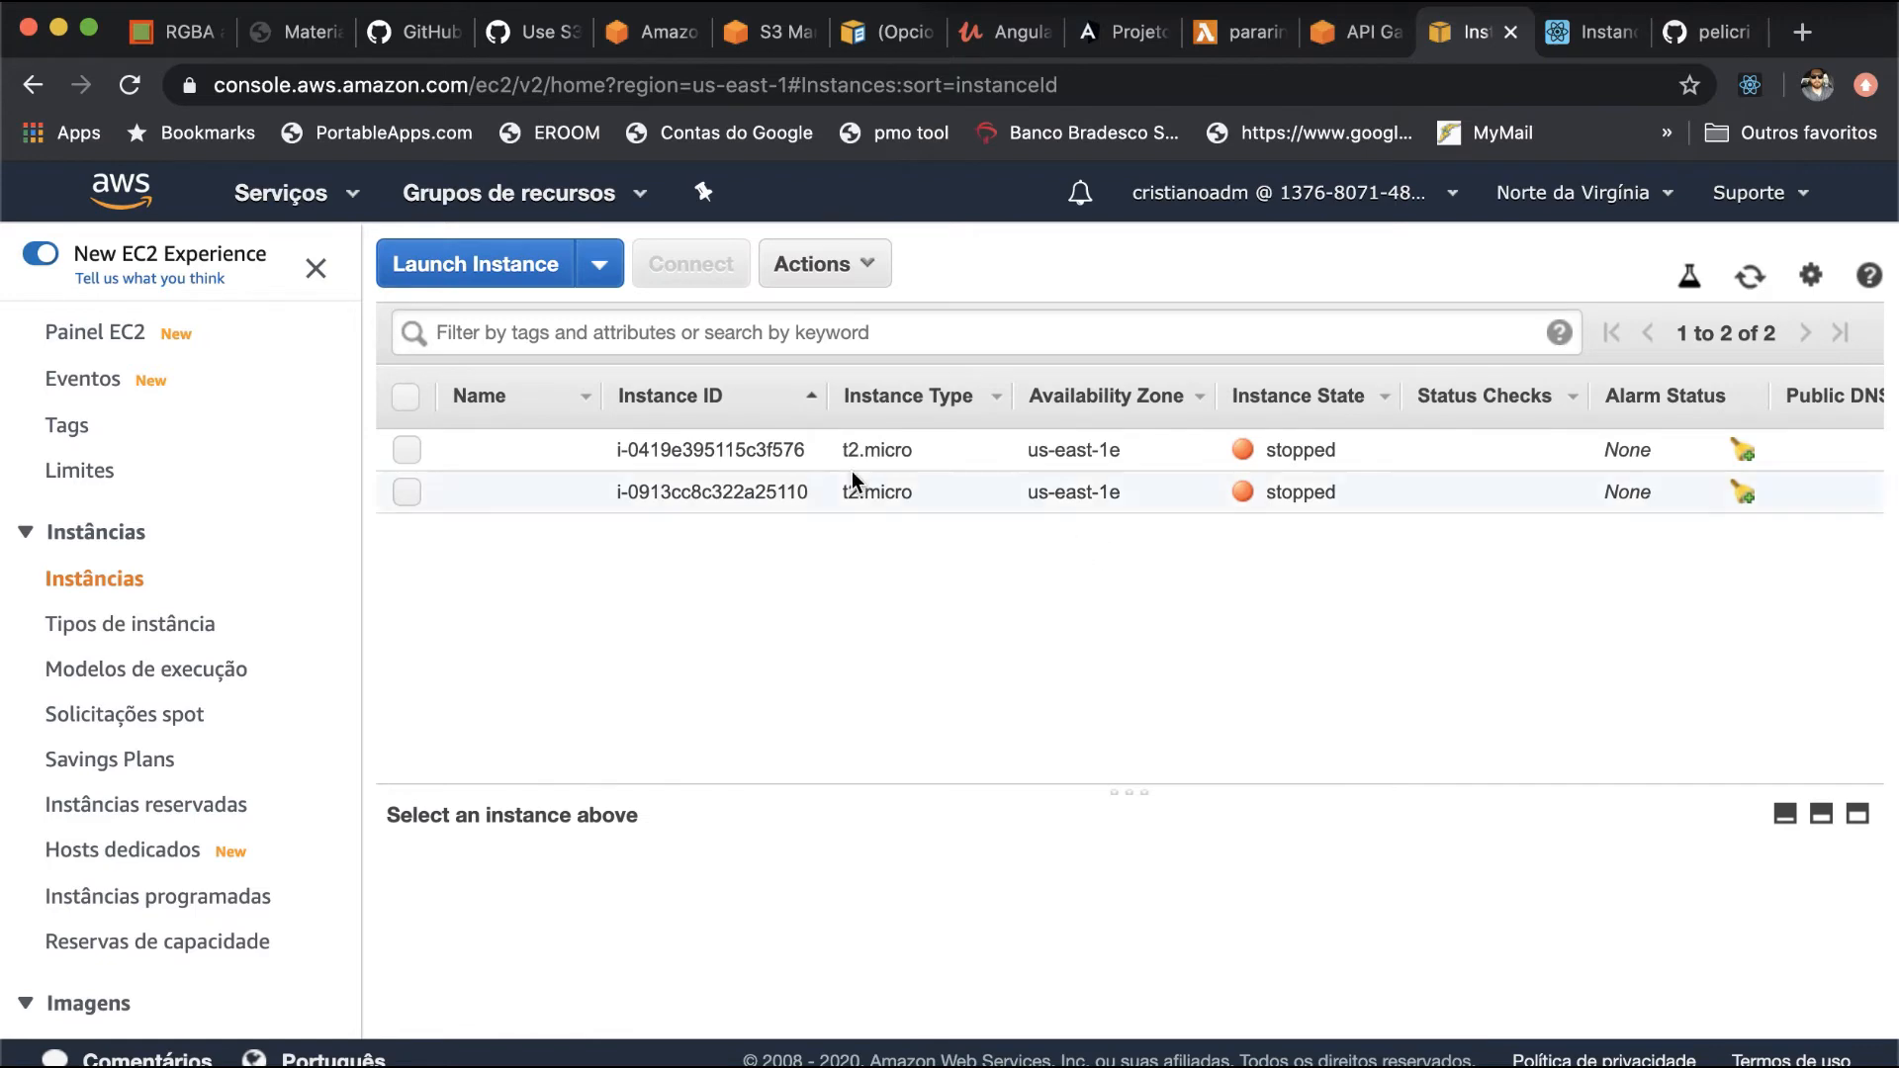
# - Resend the desligar POST request in Postman and reload the EC2 instance list to check the instance's state
pyautogui.press('super+Tab')
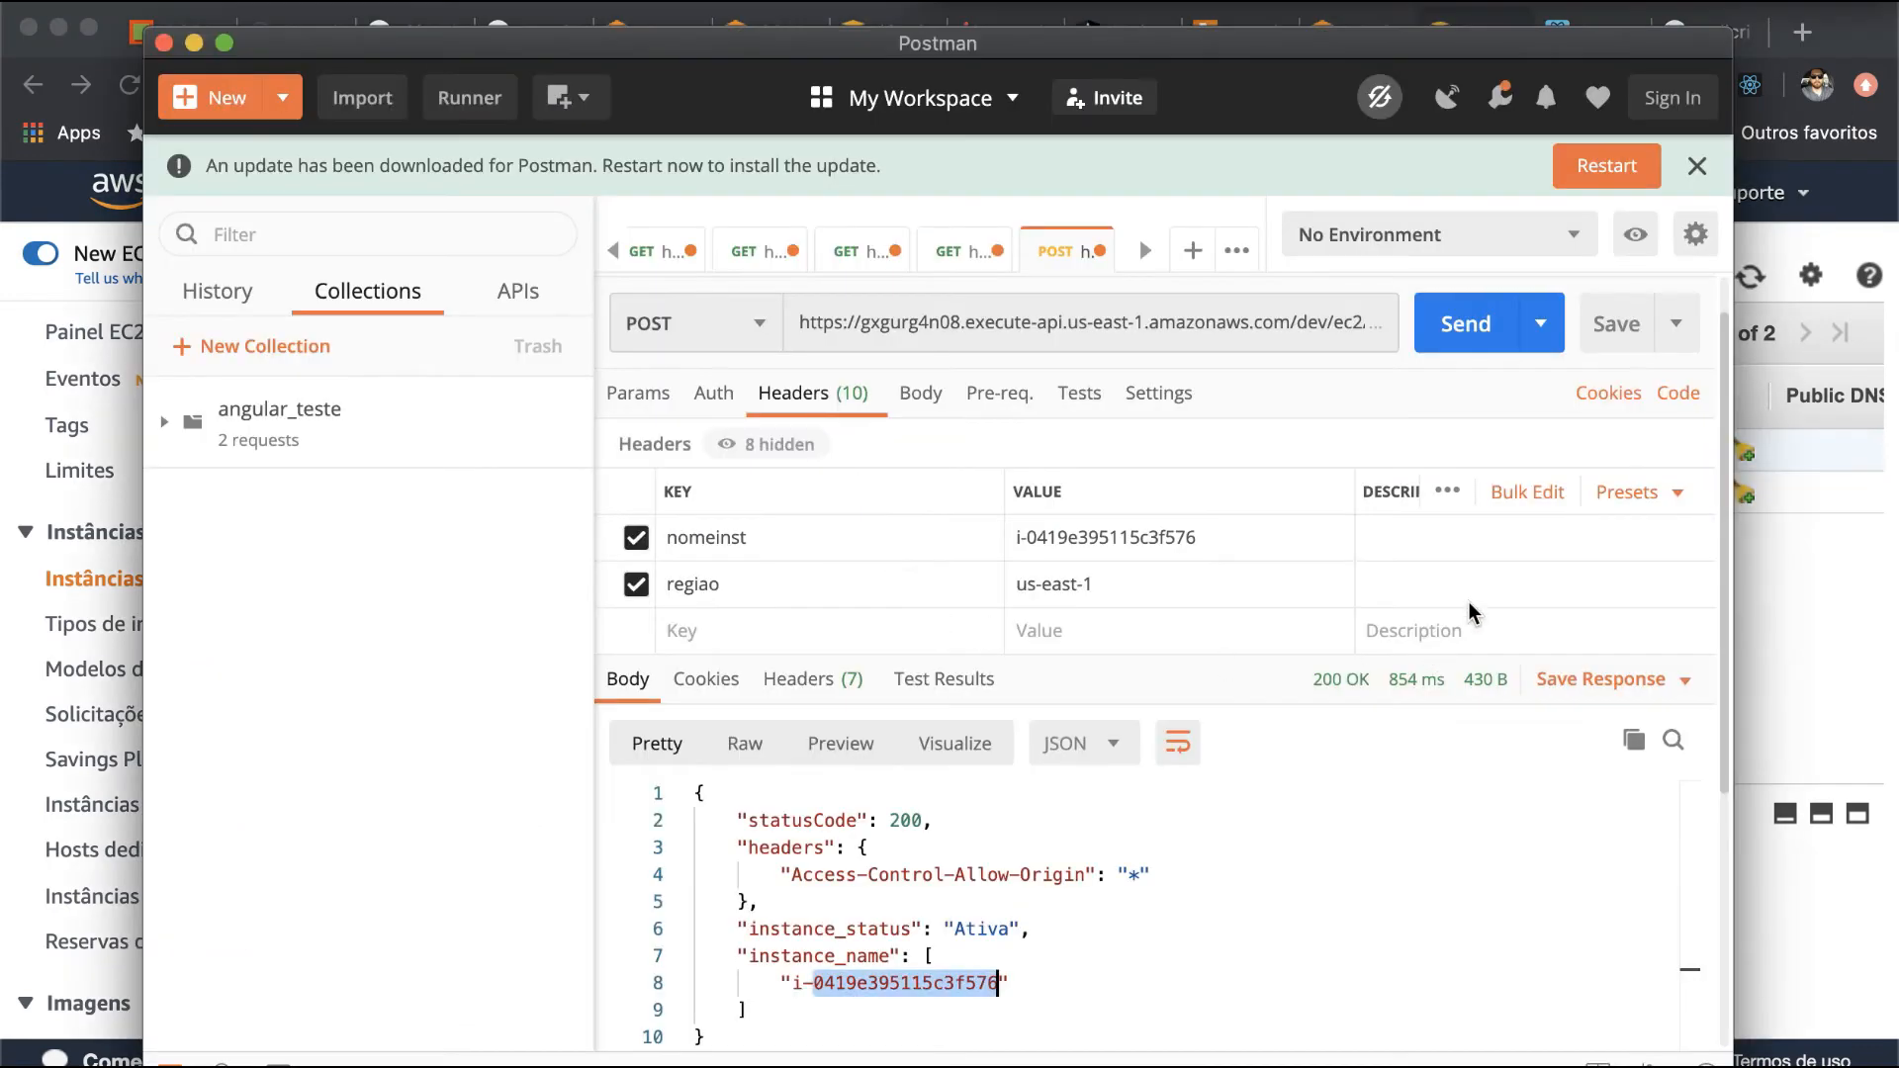
pyautogui.click(1487, 326)
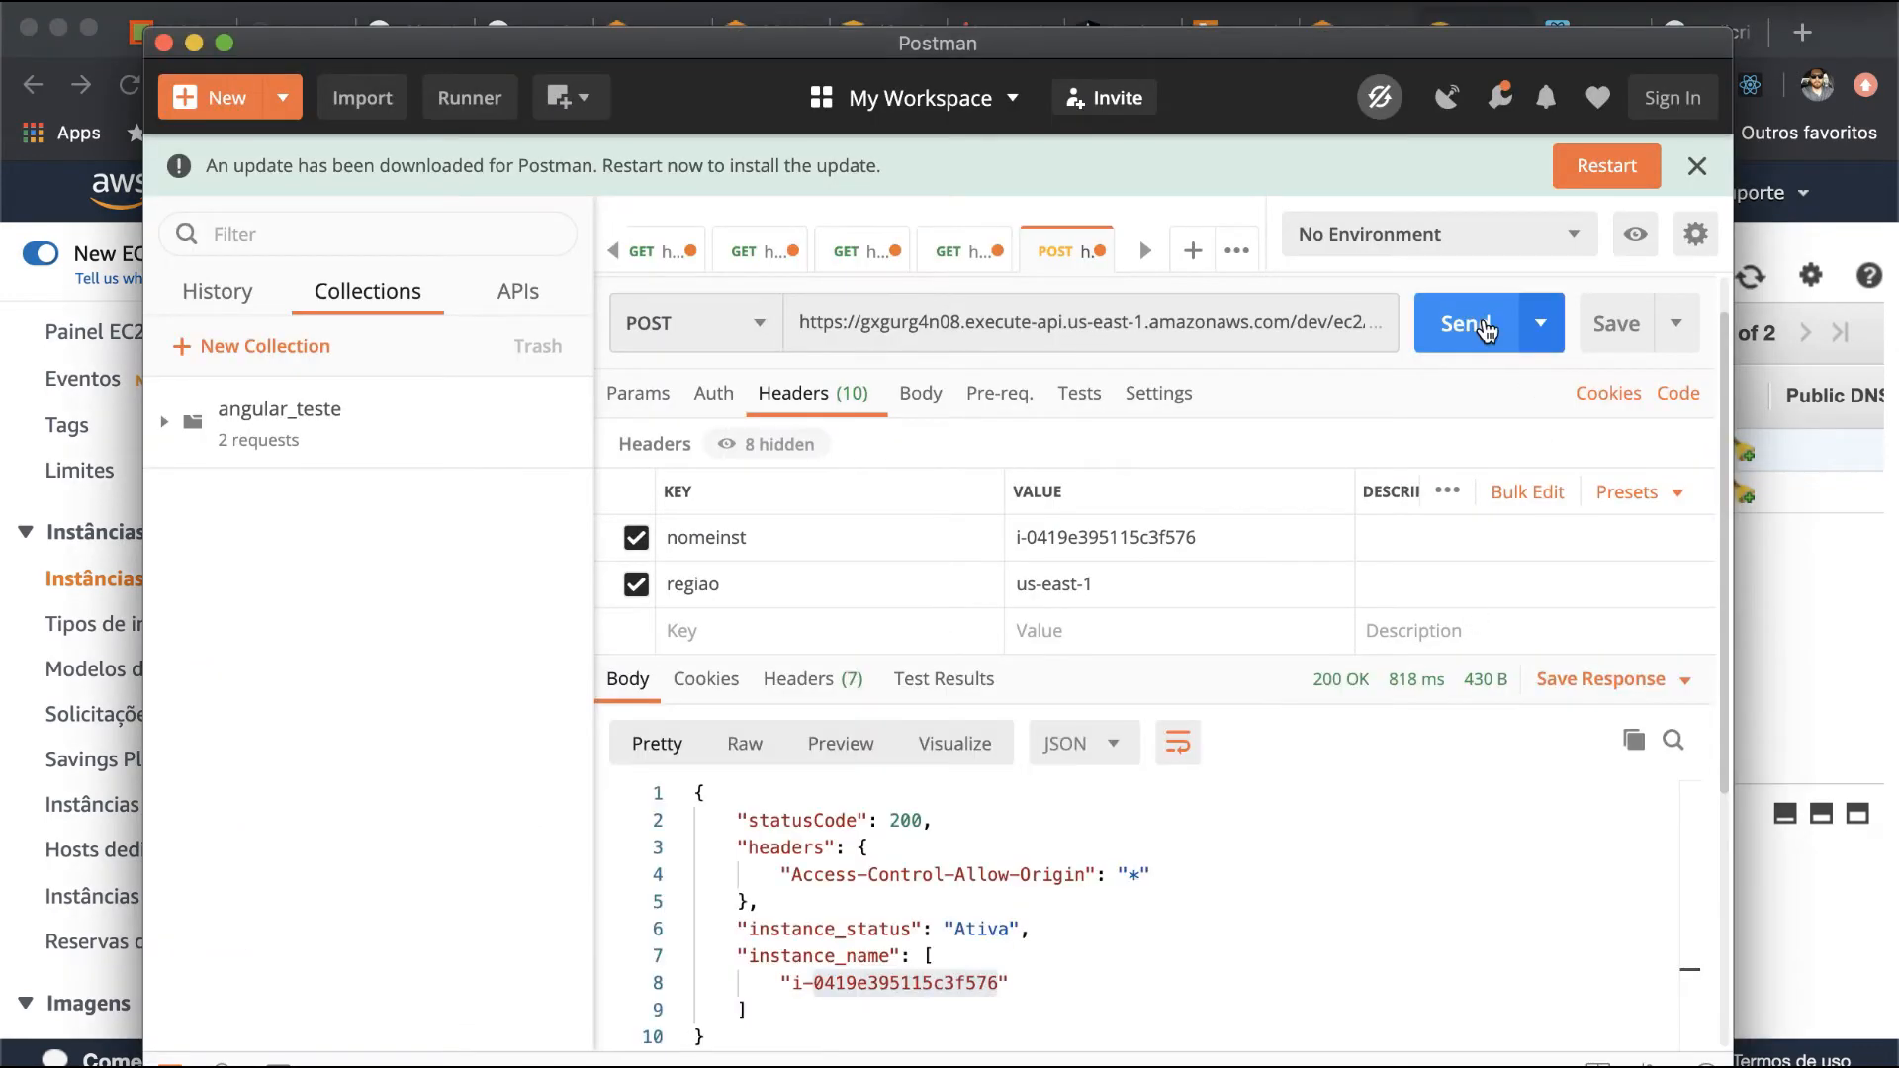
pyautogui.press('super+Tab')
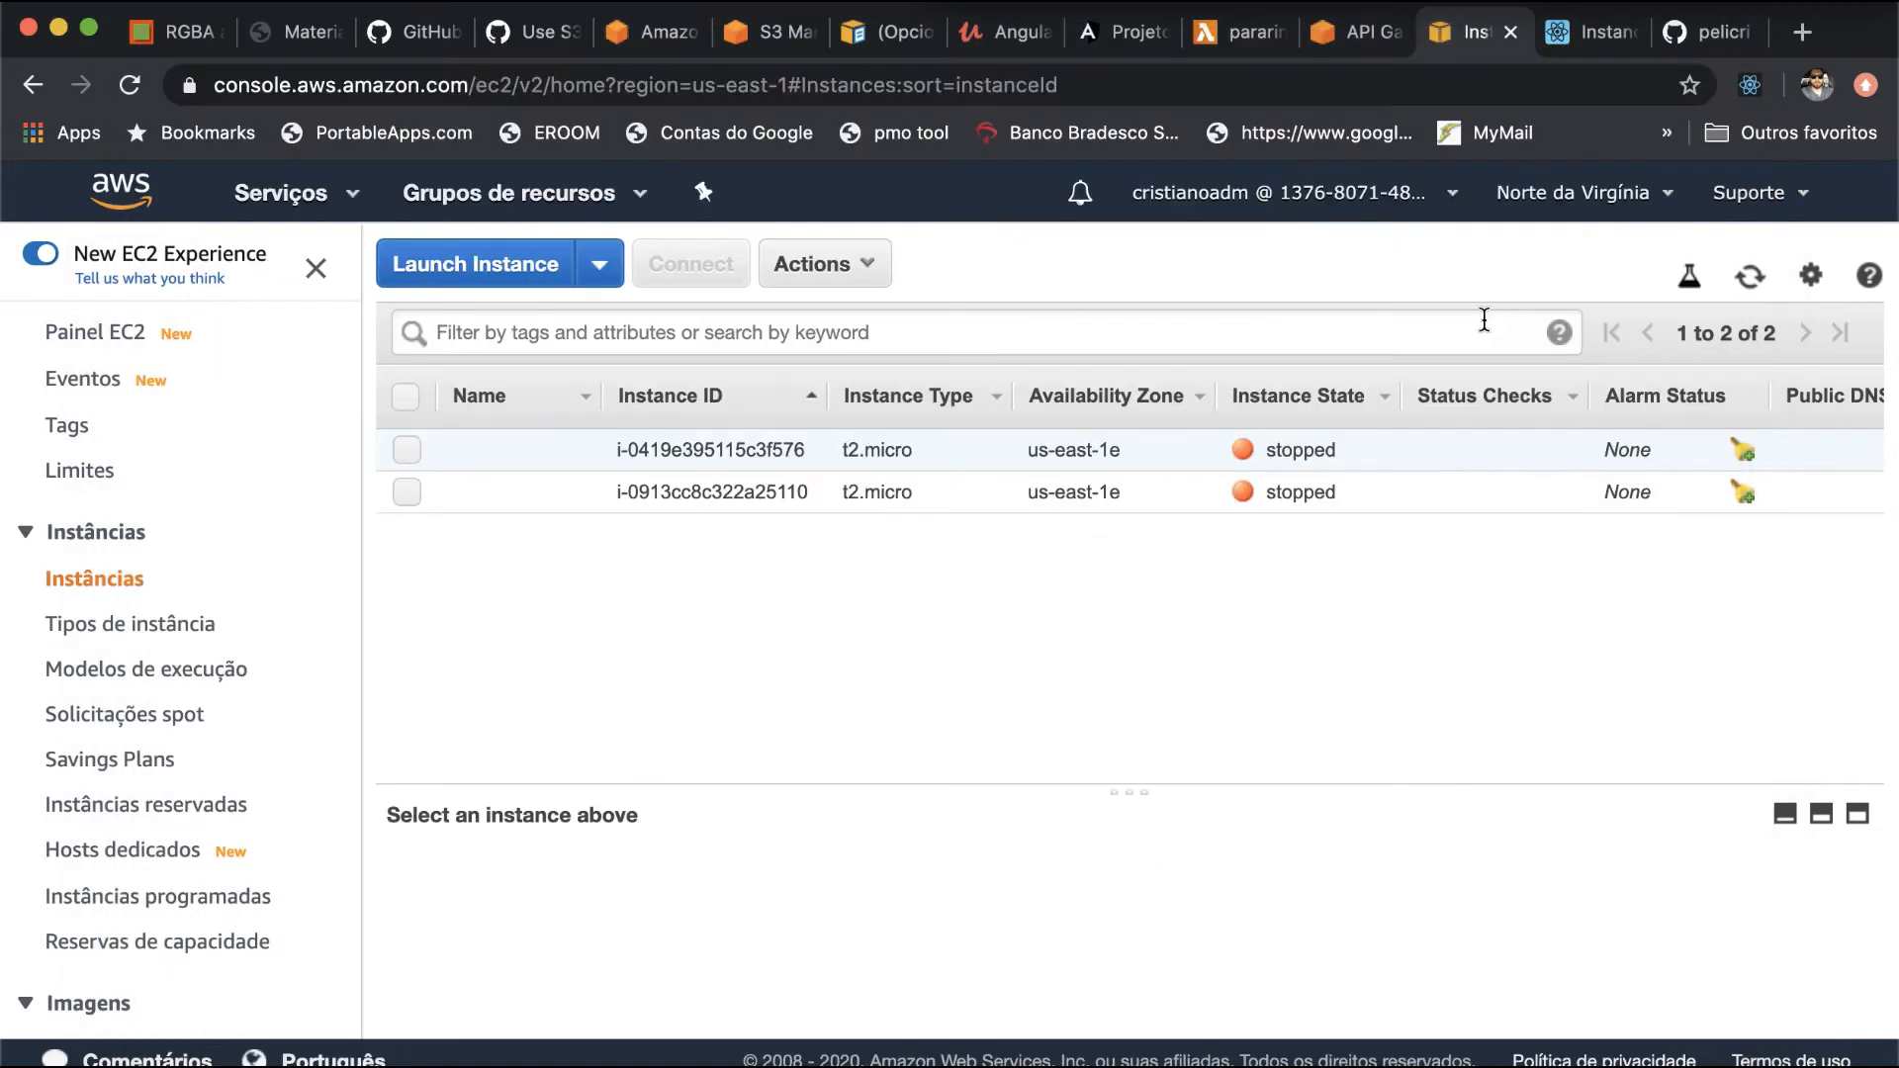
pyautogui.press('super+r')
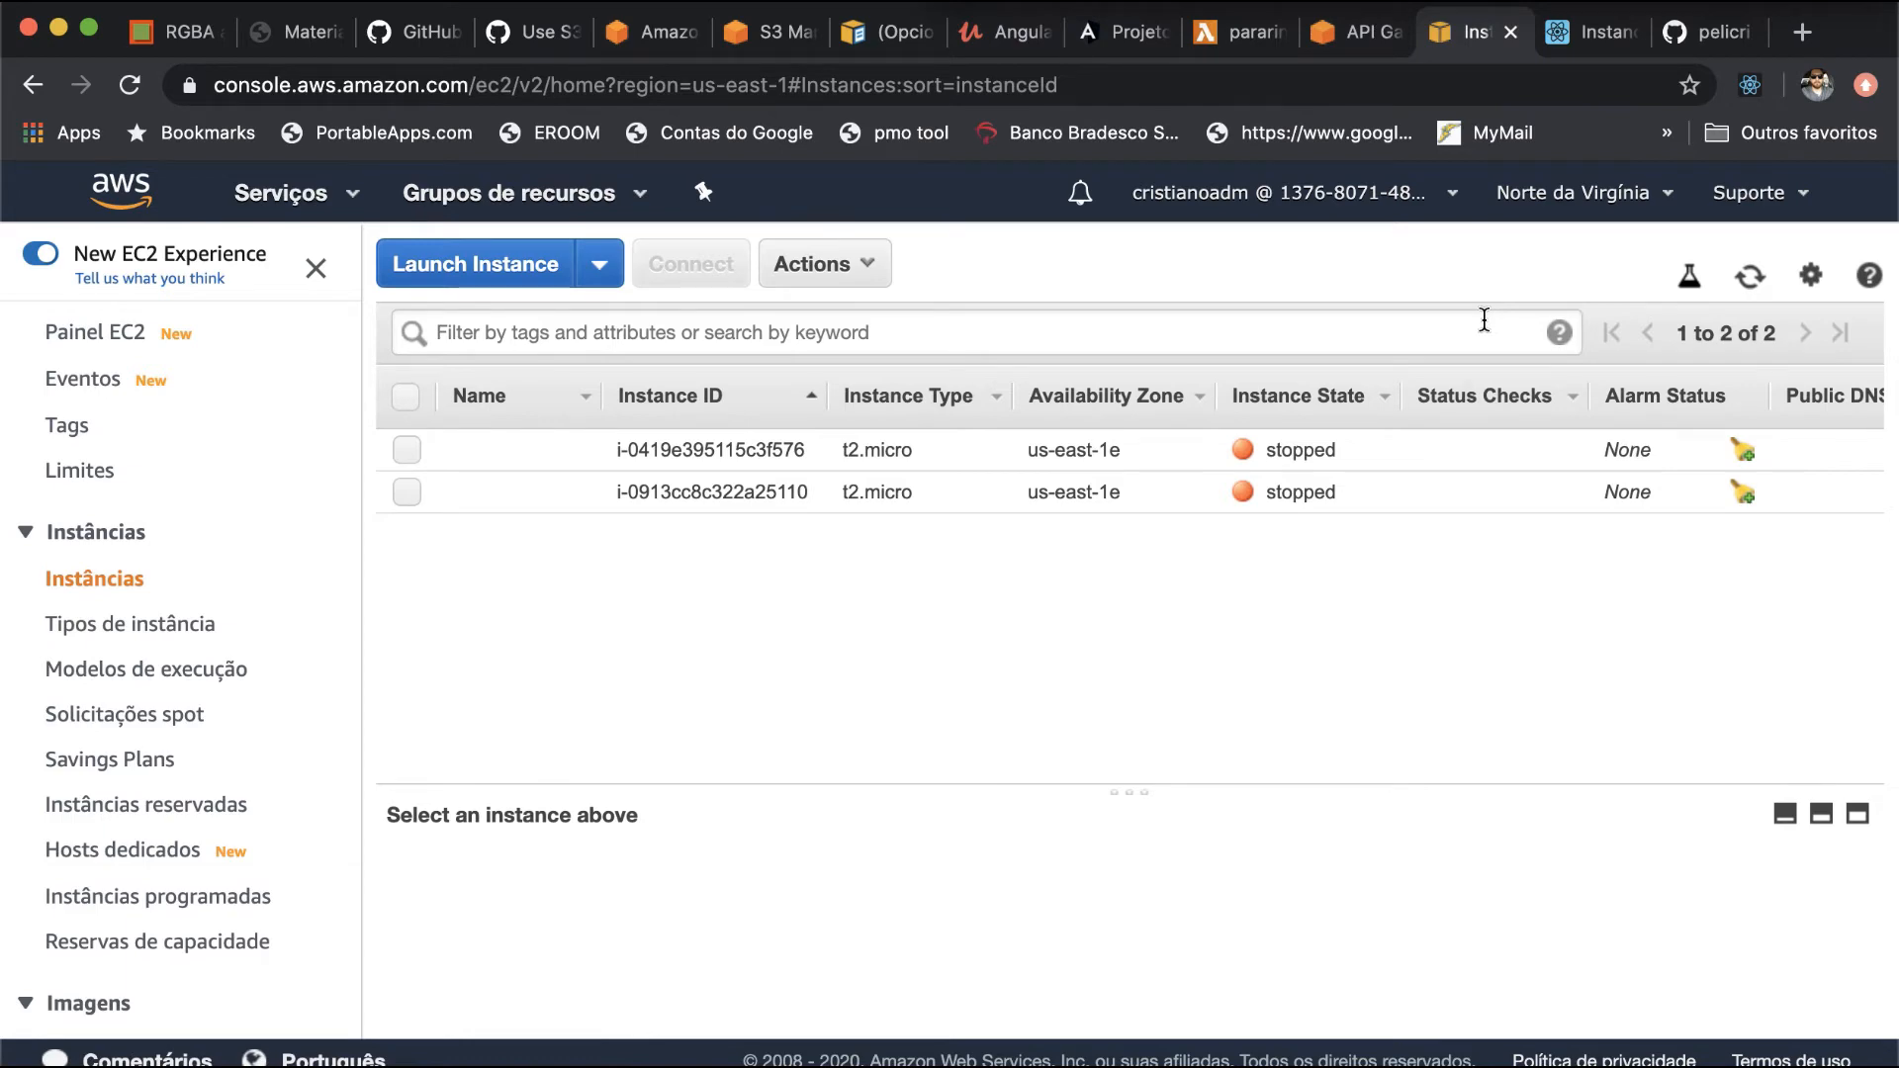
# - Check the request URL in Postman, and copy the invoke URL of the dev stage's POST method for /ec2/ligar from API Gateway
pyautogui.press('super+Tab')
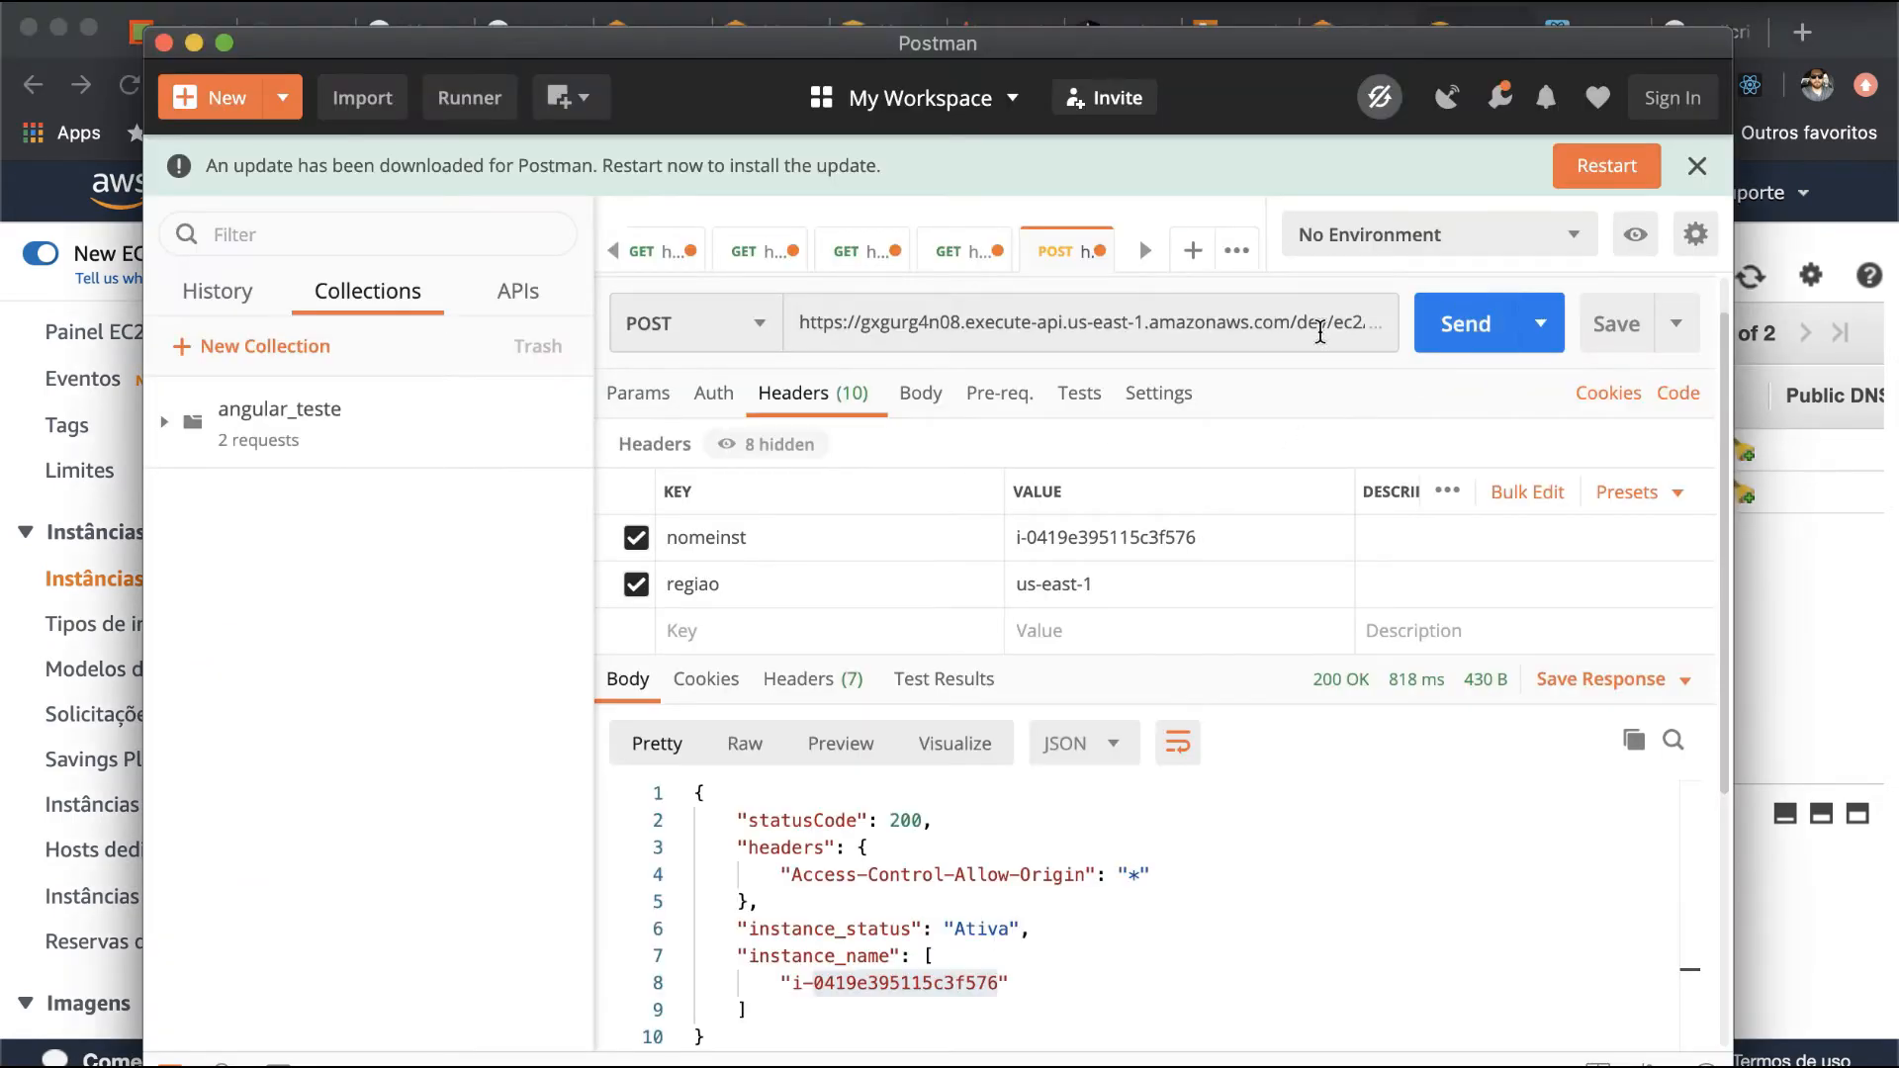
pyautogui.click(1321, 329)
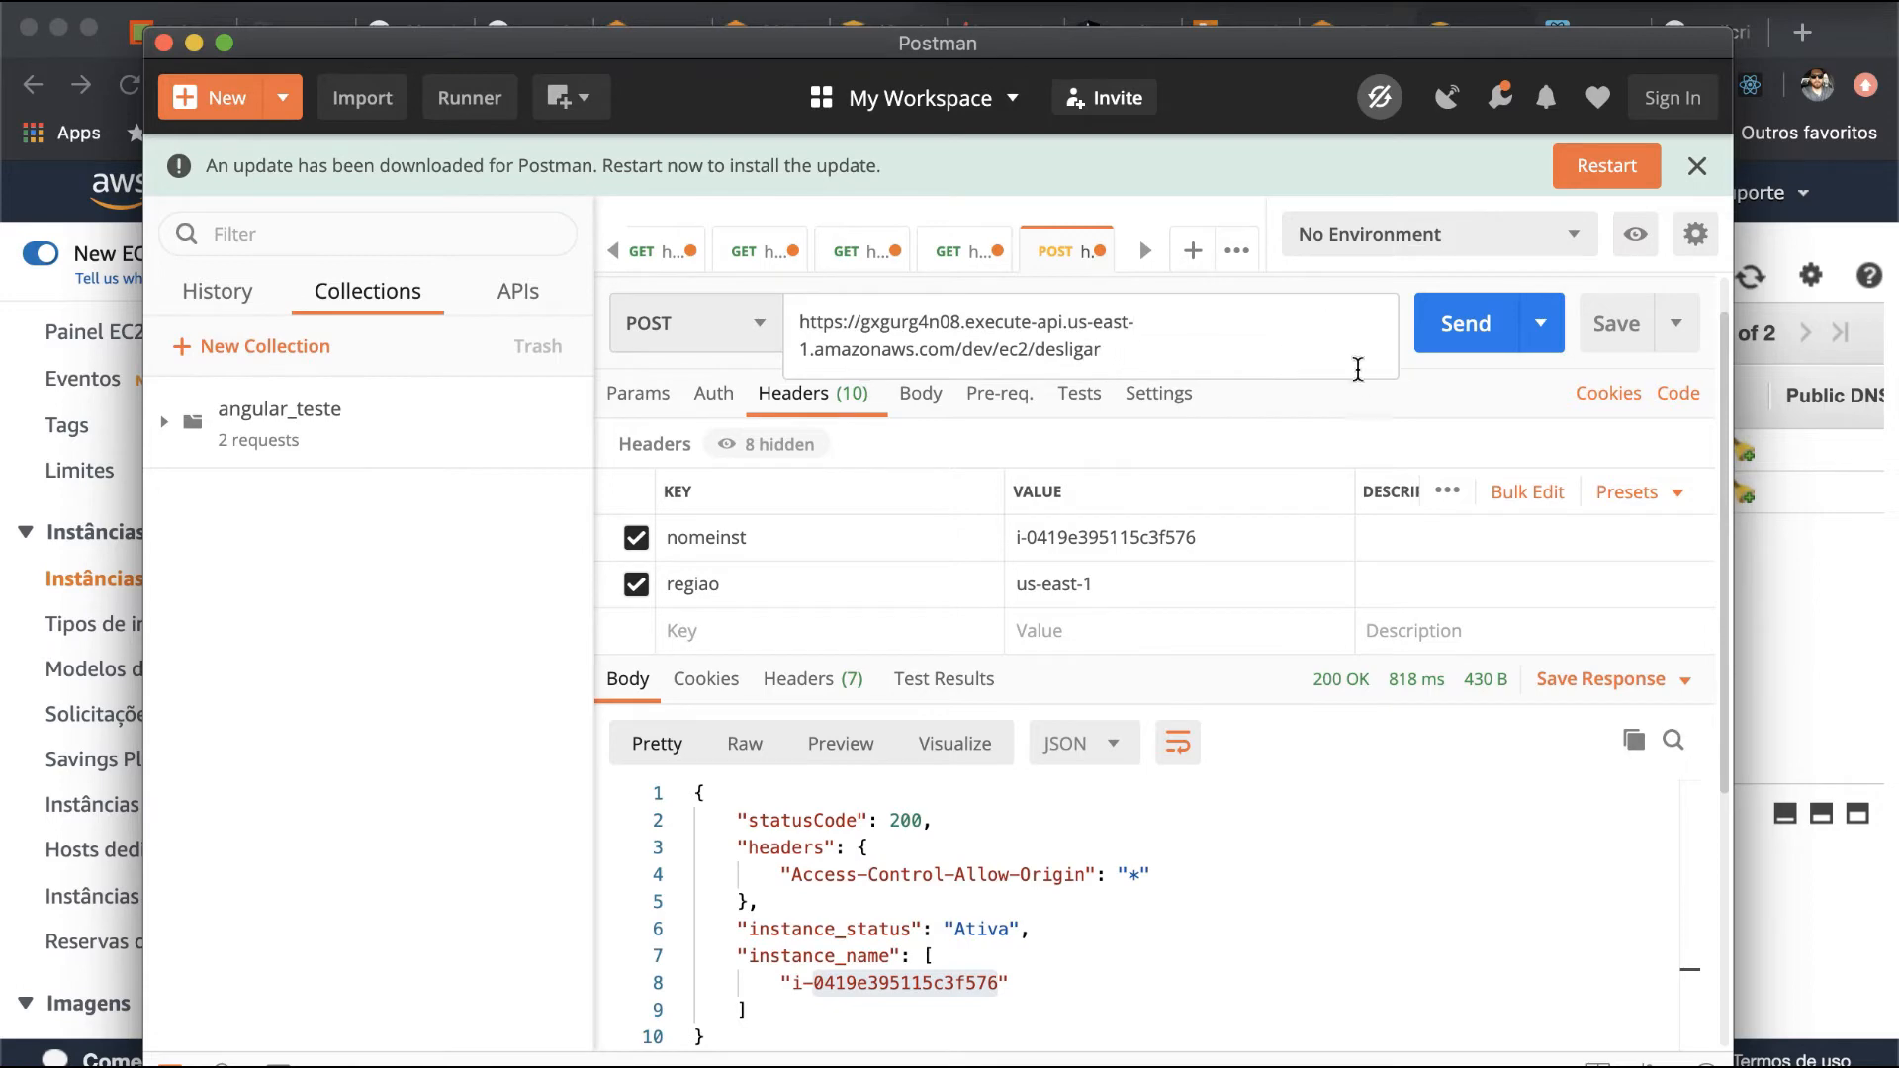
pyautogui.press('super+Tab')
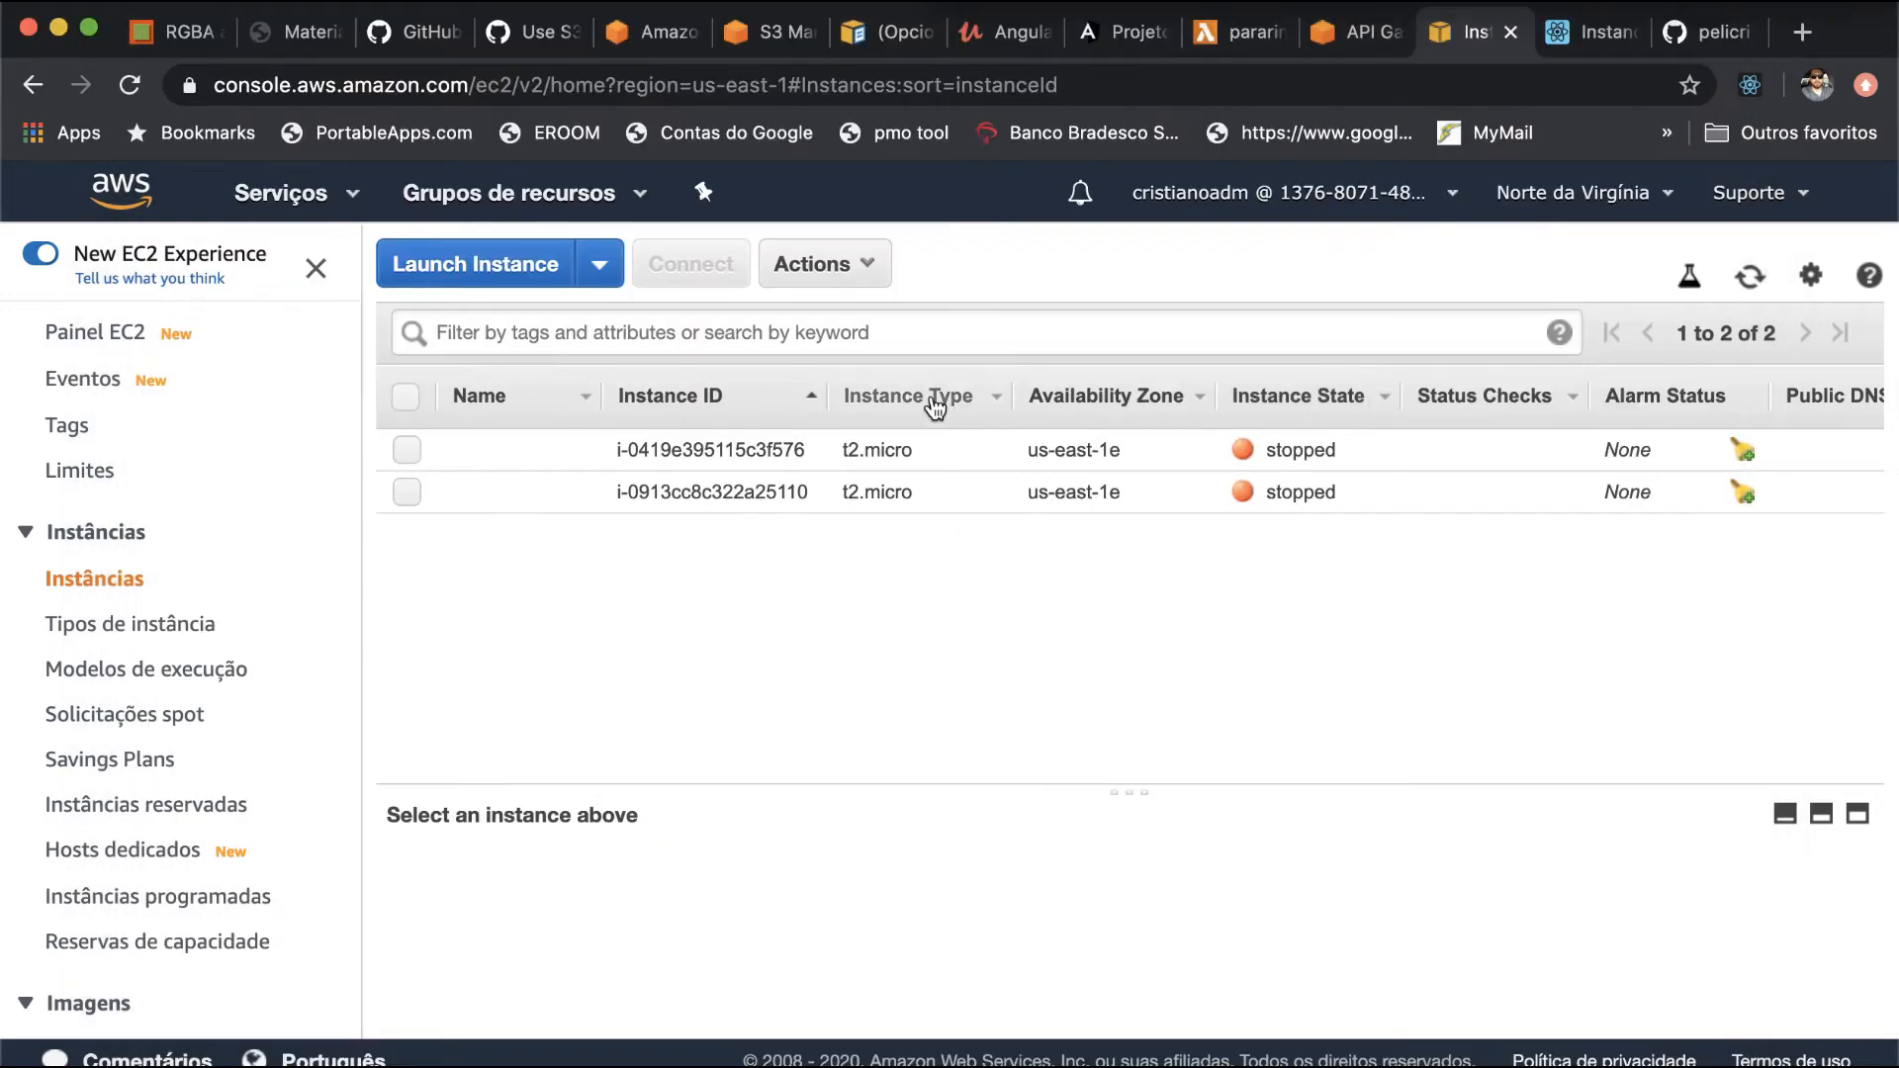
pyautogui.click(1358, 32)
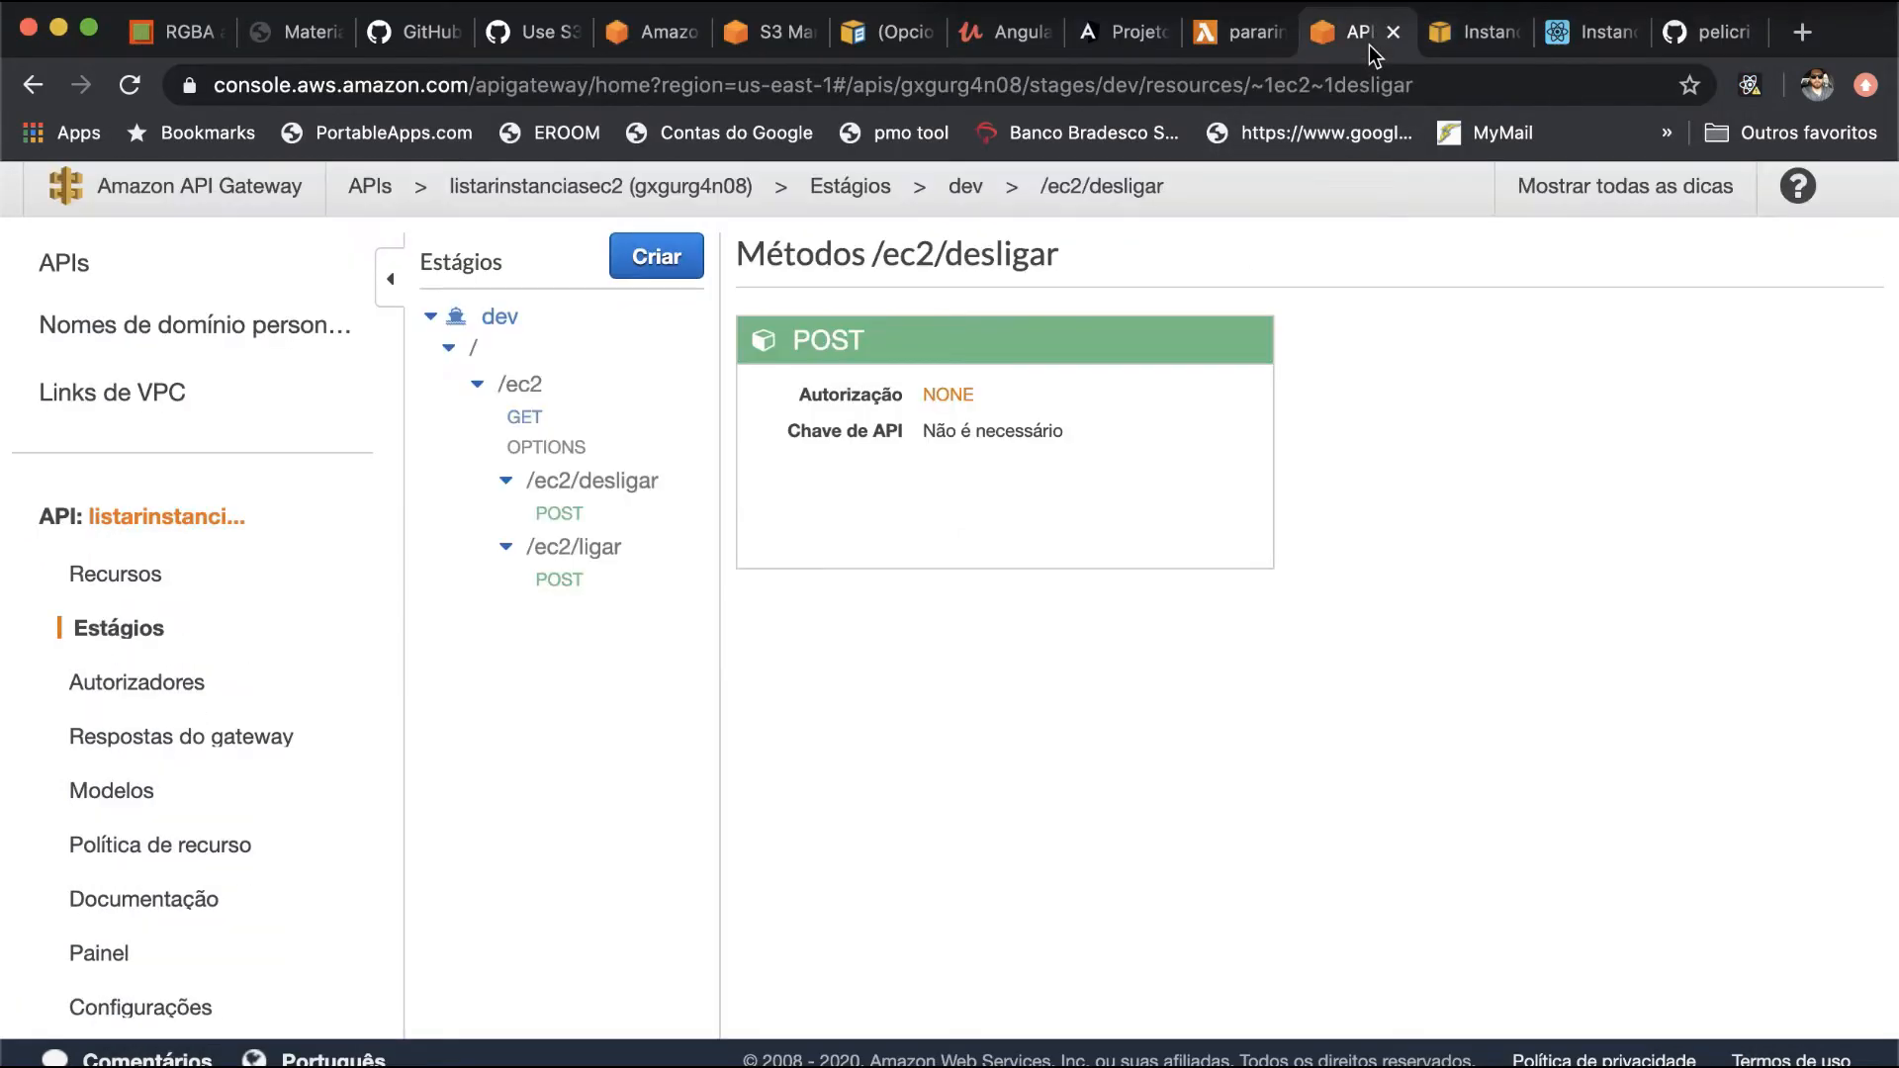
pyautogui.click(1236, 39)
pyautogui.click(1360, 31)
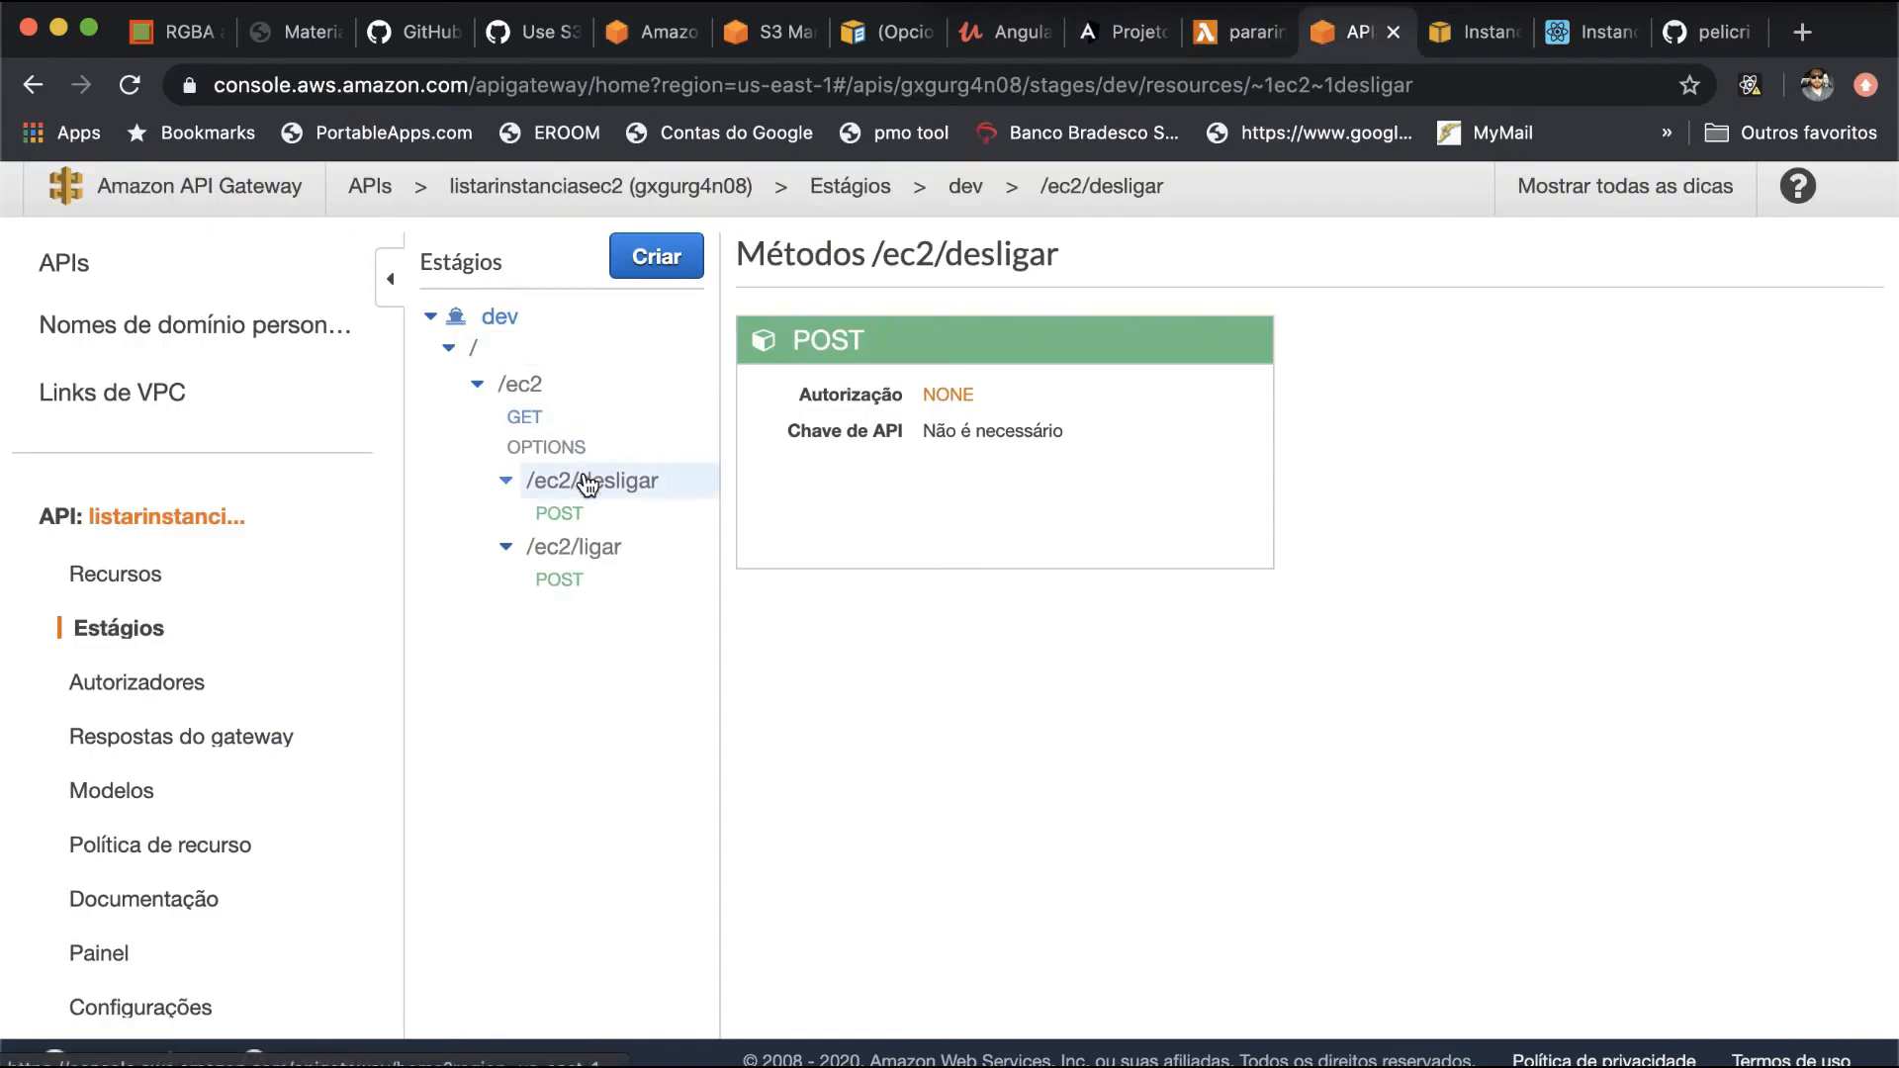
pyautogui.click(584, 550)
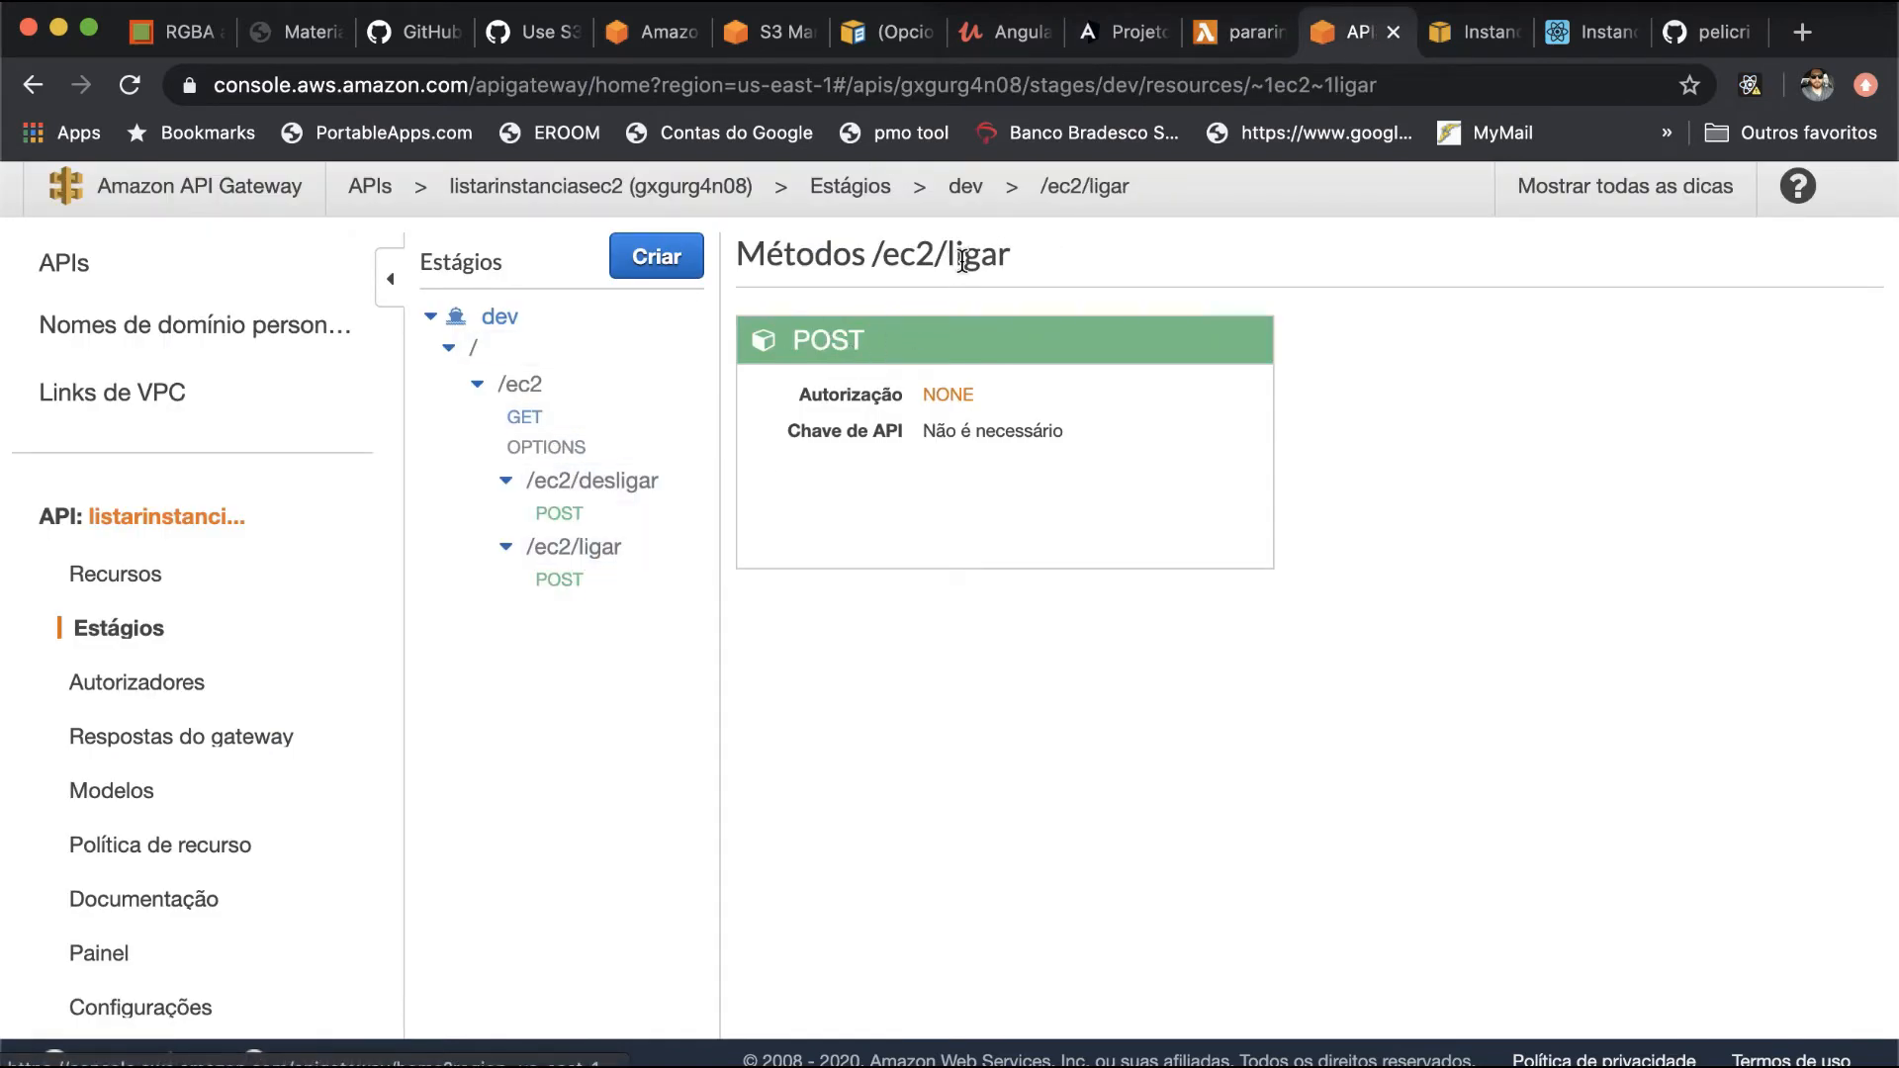
pyautogui.click(837, 348)
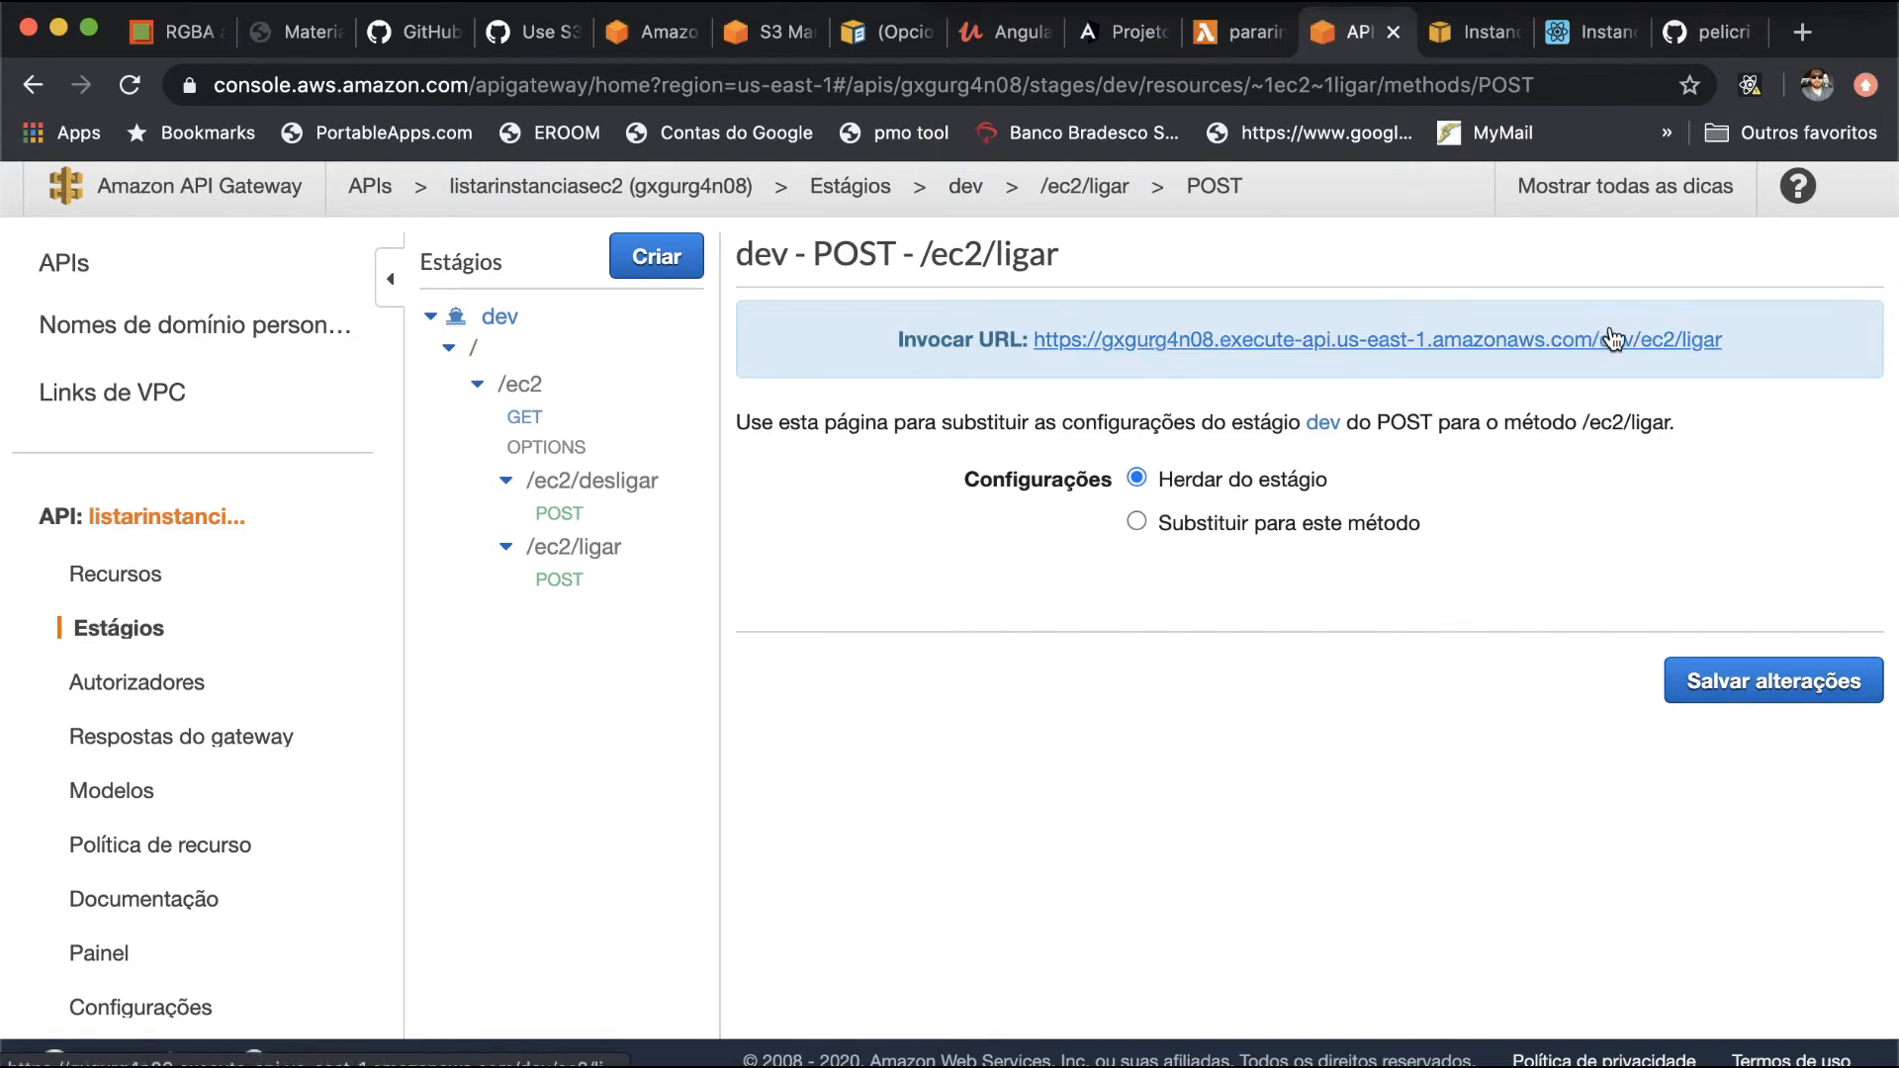
pyautogui.moveTo(1733, 340); pyautogui.dragTo(1037, 340)
pyautogui.press('super+c')
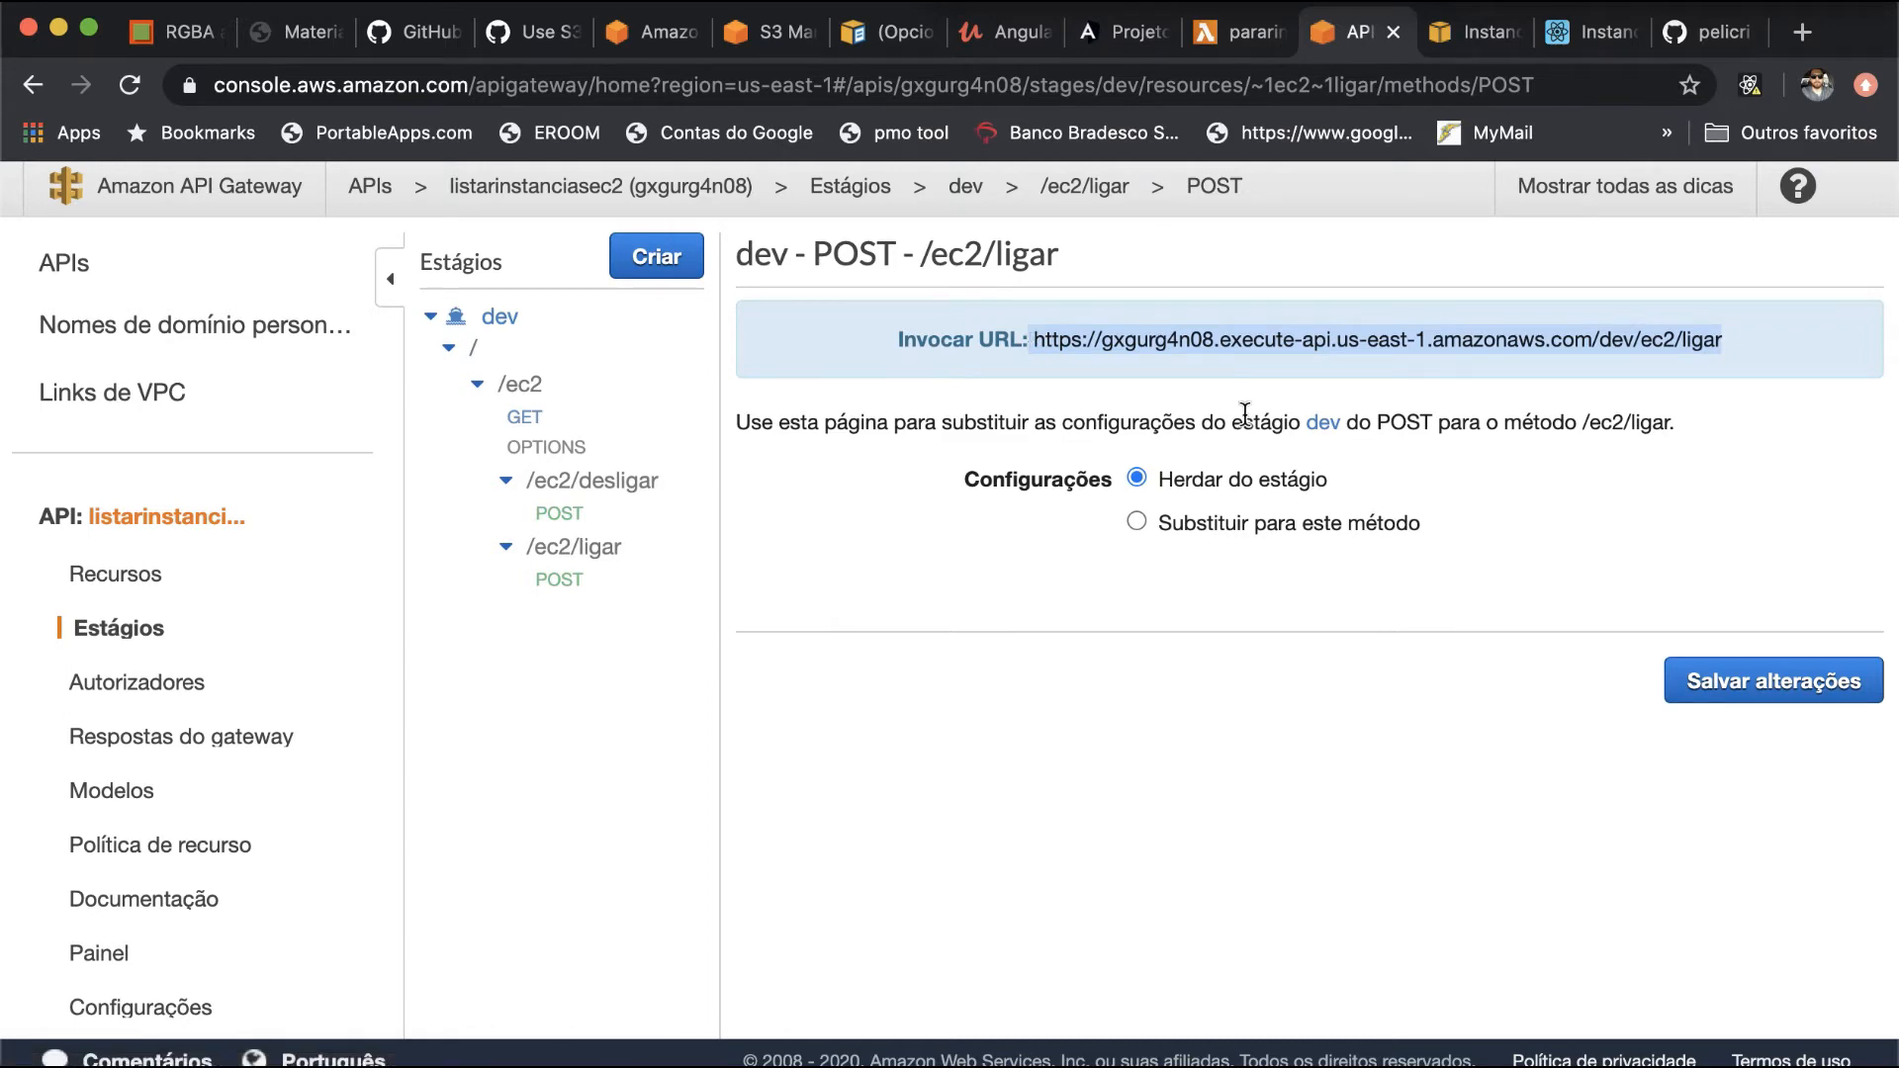
pyautogui.press('super+Tab')
pyautogui.moveTo(1123, 351); pyautogui.dragTo(673, 316)
pyautogui.press('super+v')
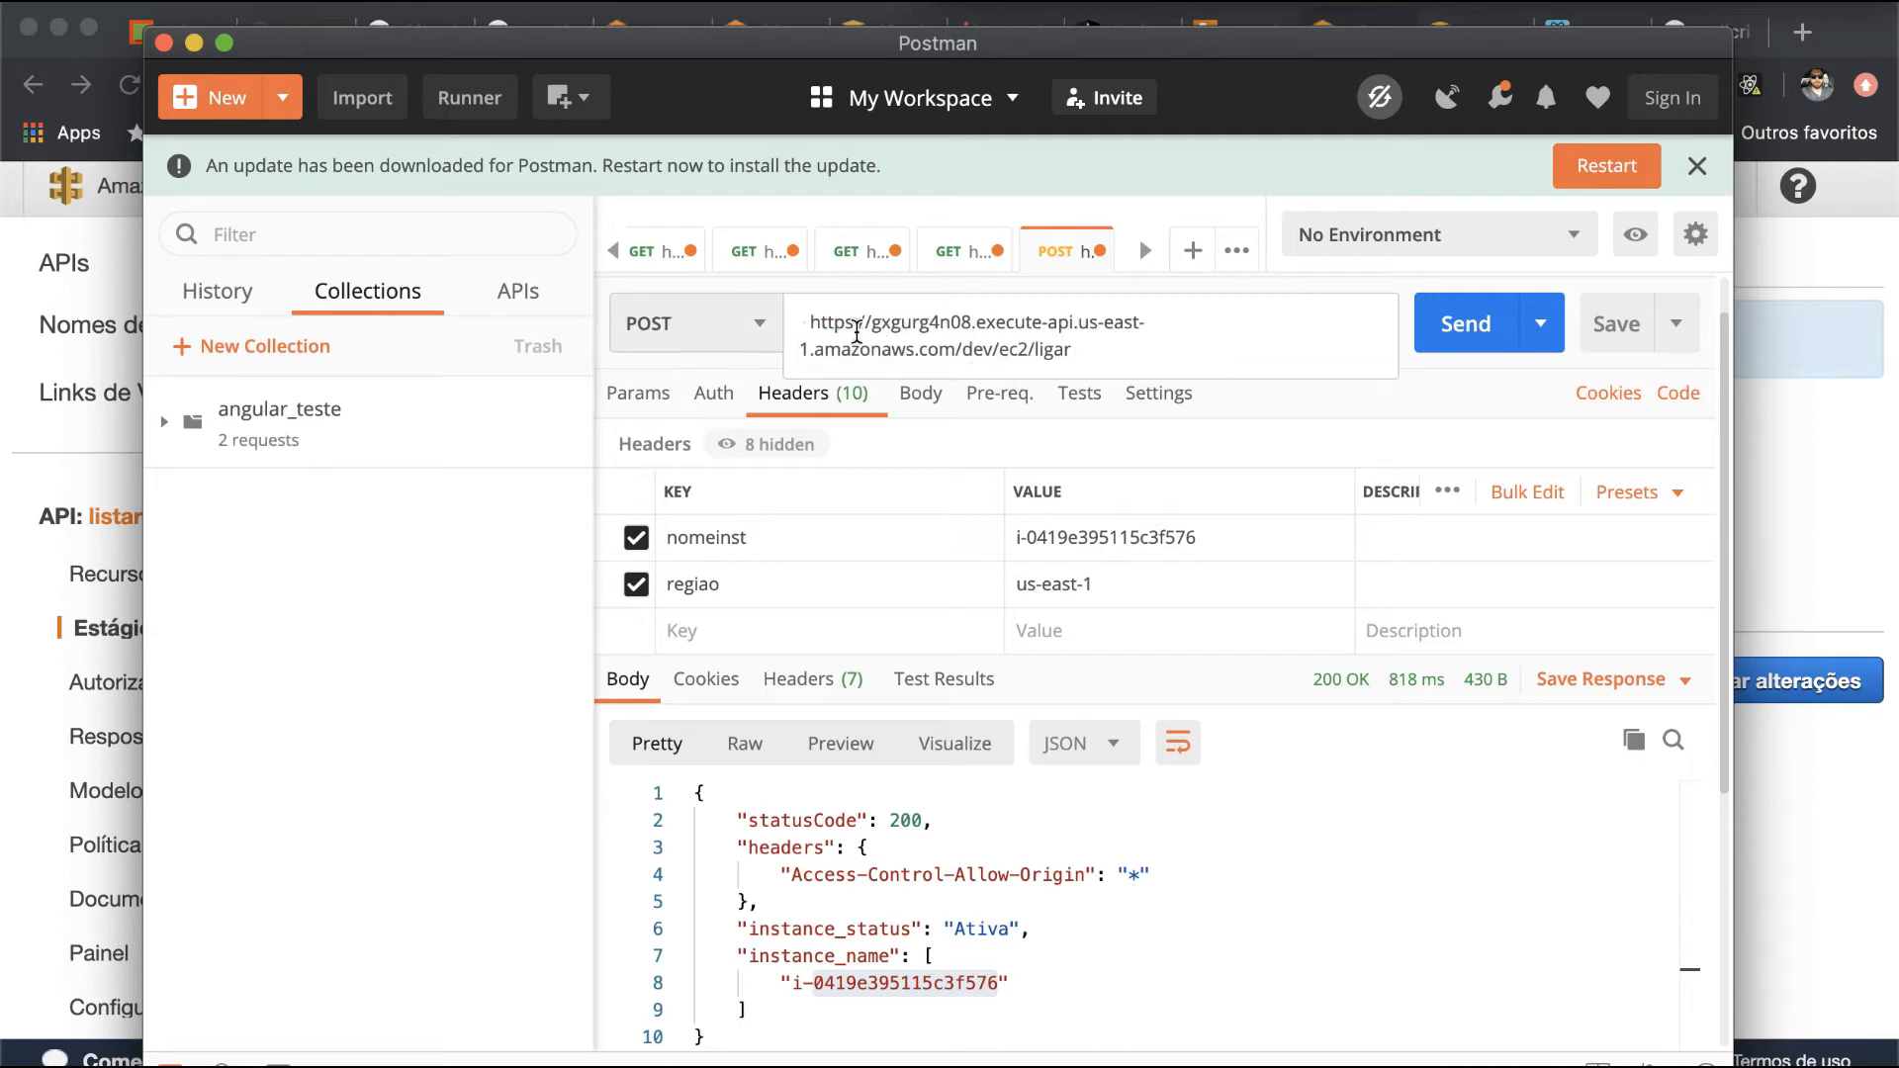
pyautogui.click(809, 323)
pyautogui.press('BackSpace')
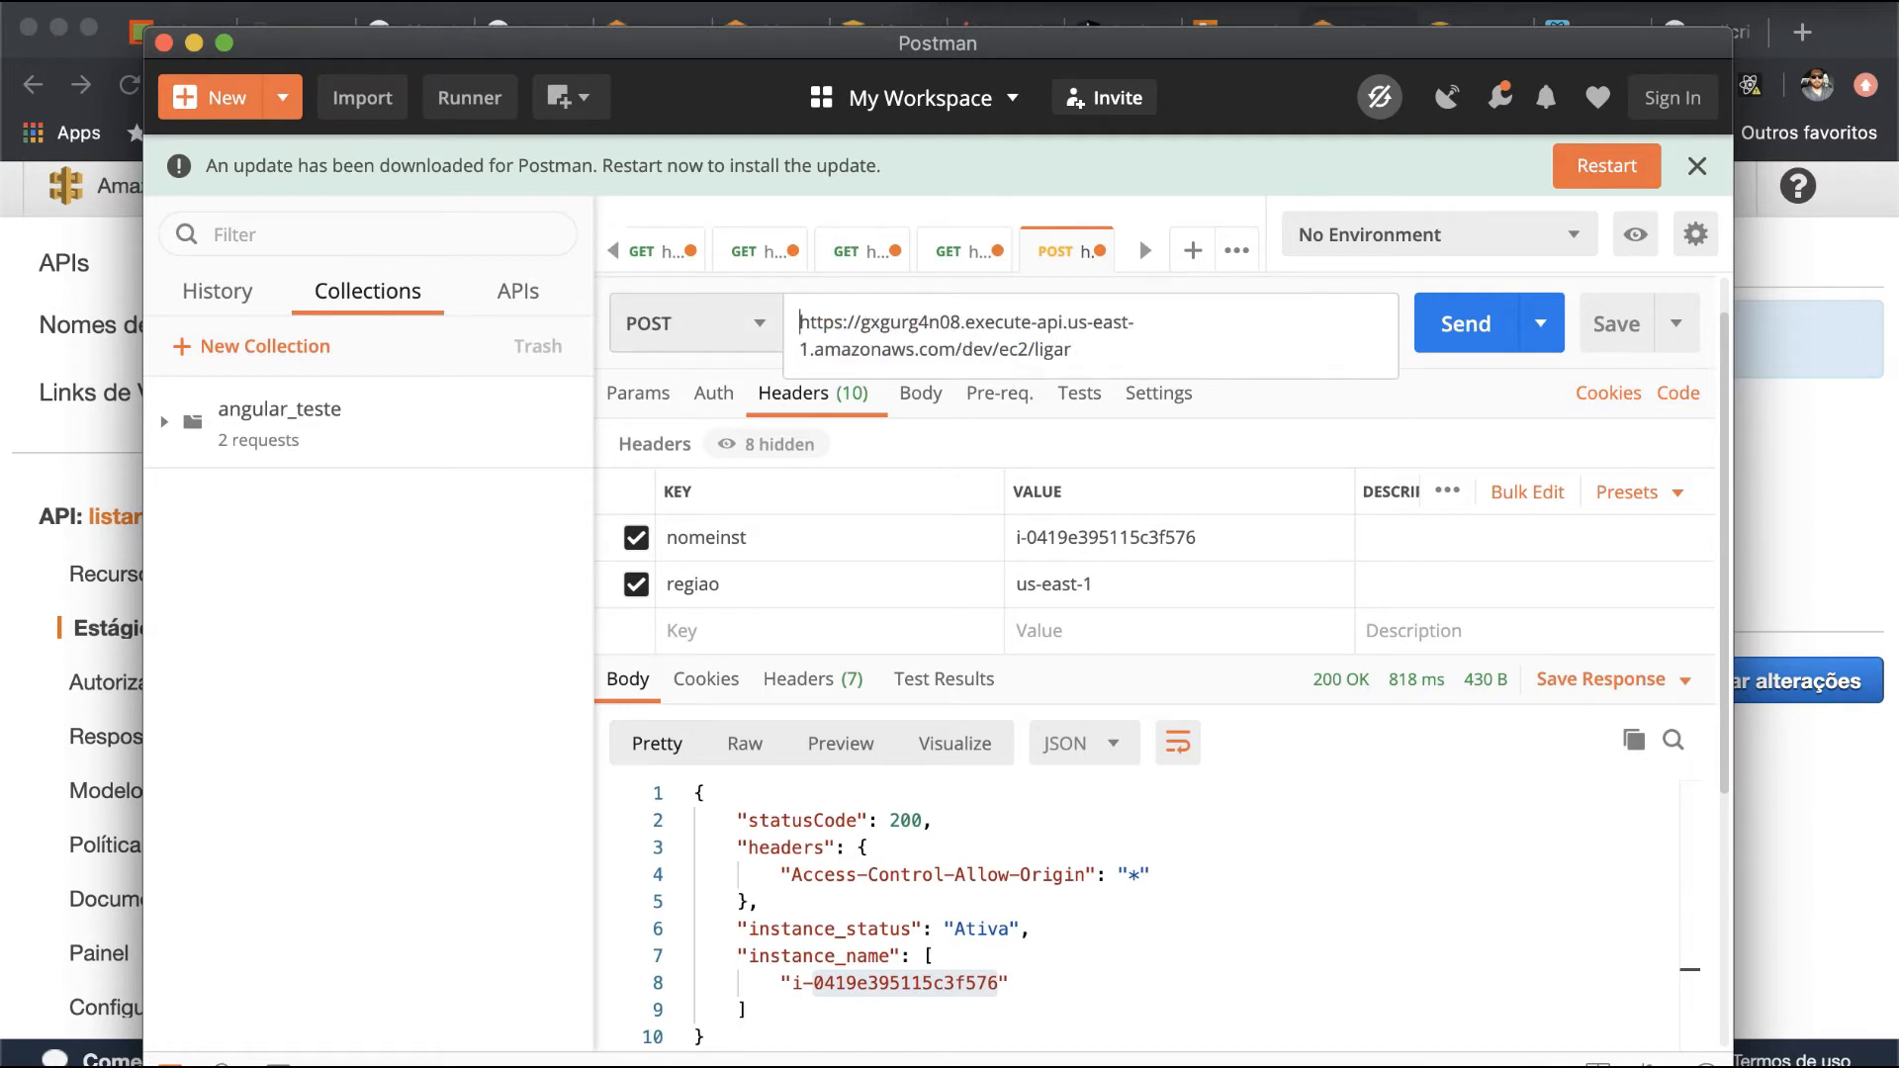
pyautogui.press('Return')
# - Reload the instance list in the EC2 console to follow the state of i-0419e395115c3f576, and return to Postman
pyautogui.press('super+Tab')
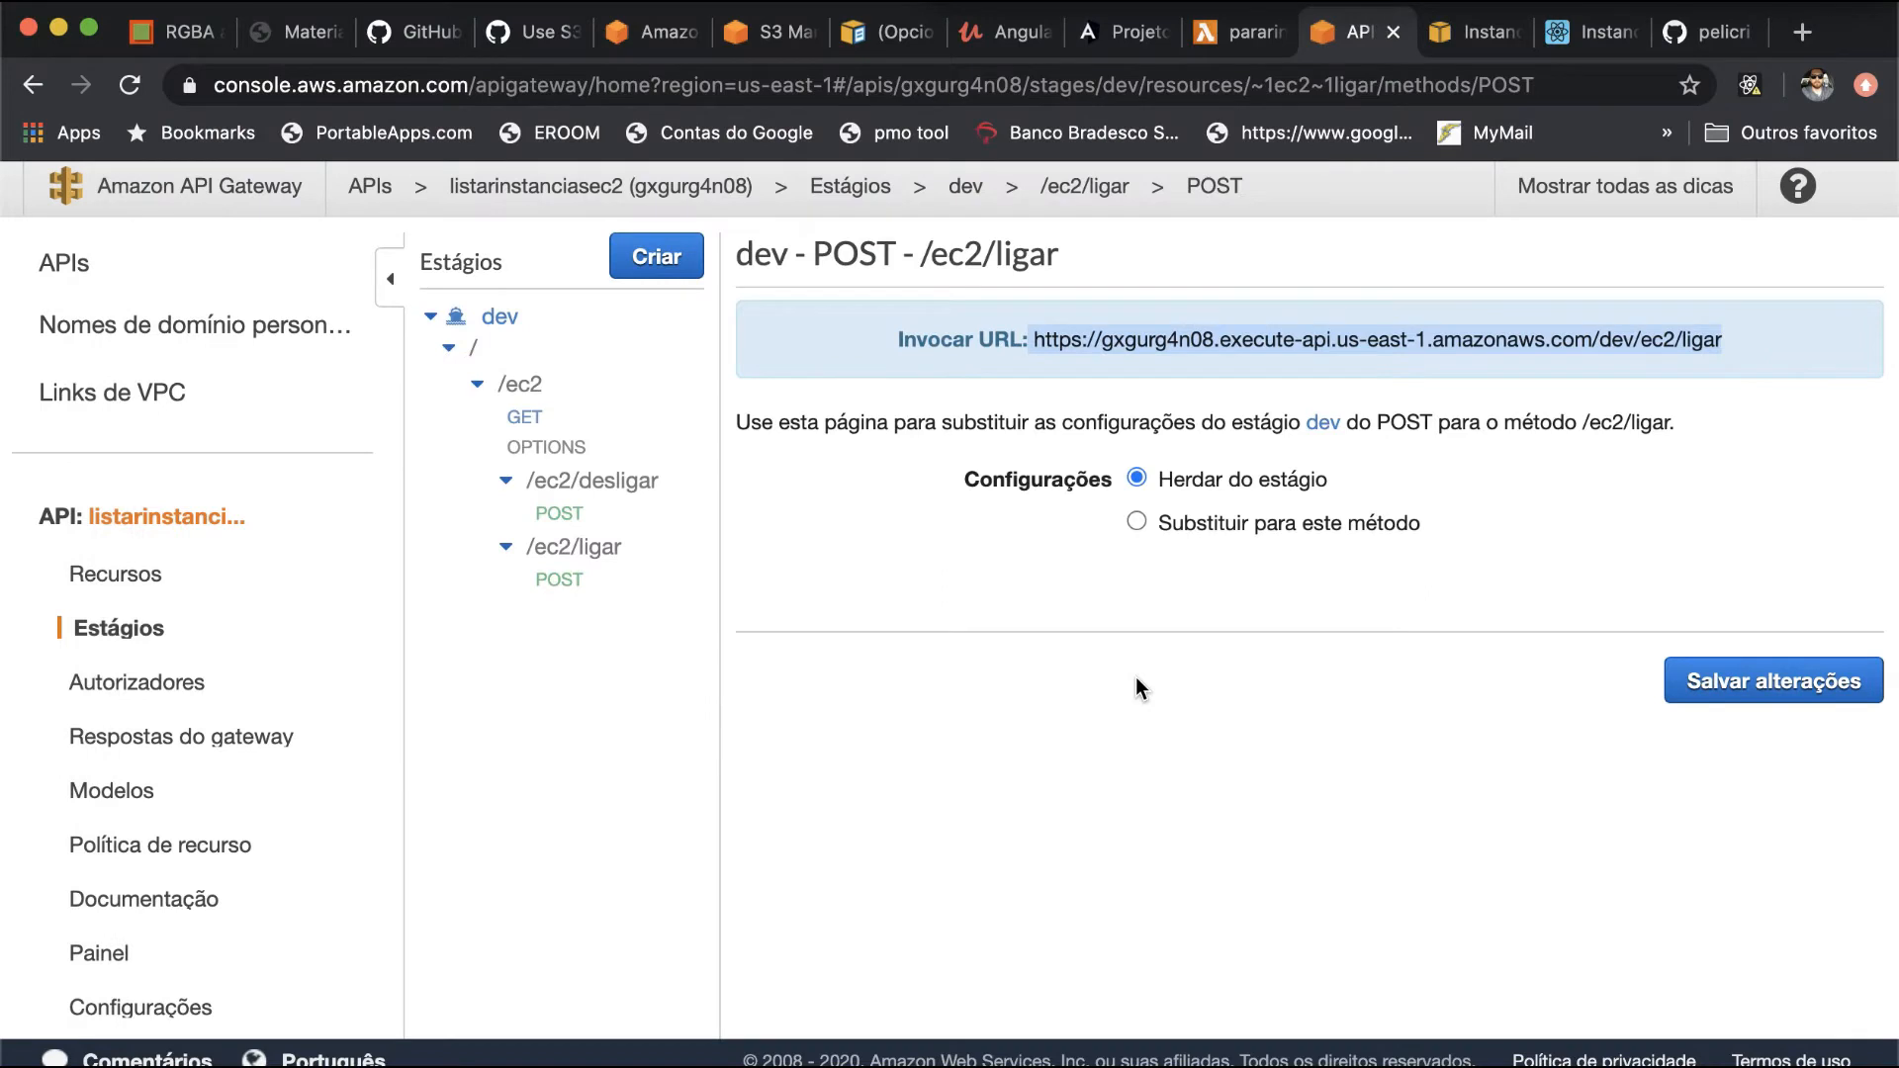
pyautogui.click(1437, 40)
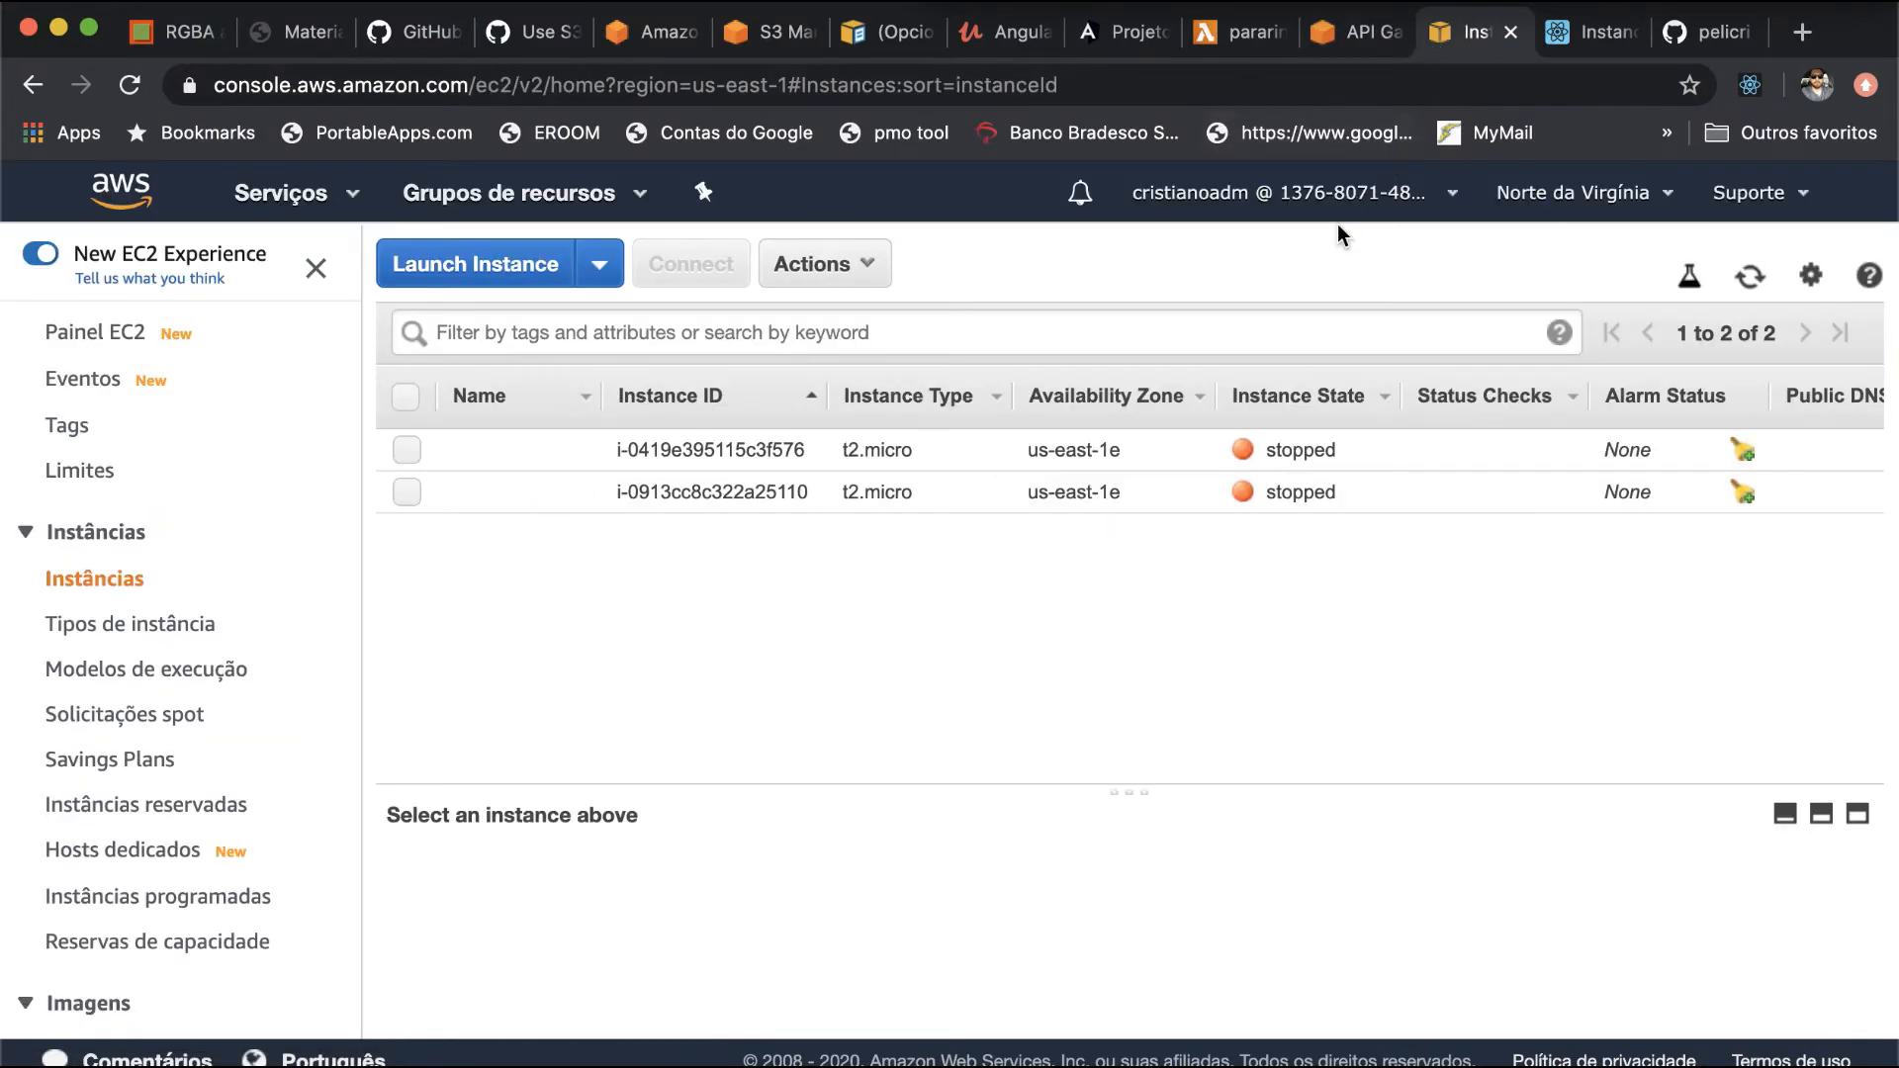
pyautogui.press('super+r')
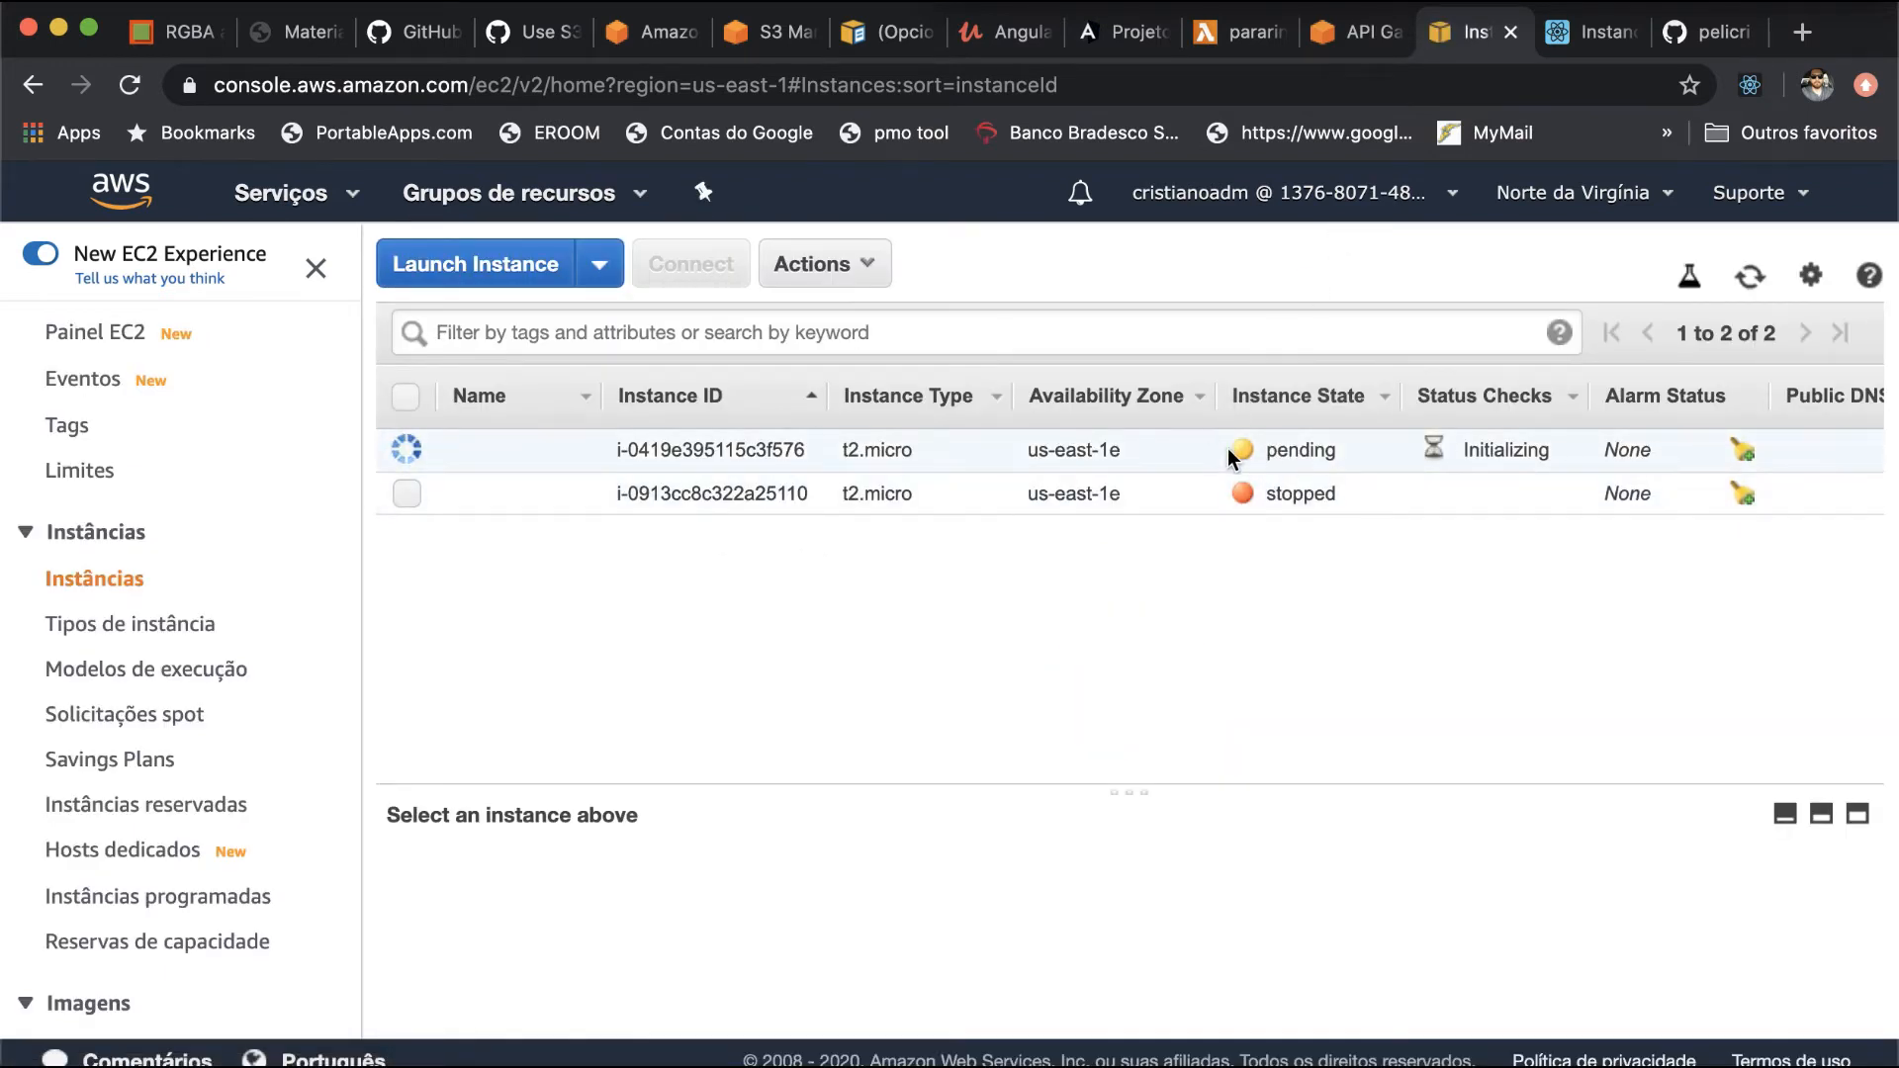
pyautogui.press('super+r')
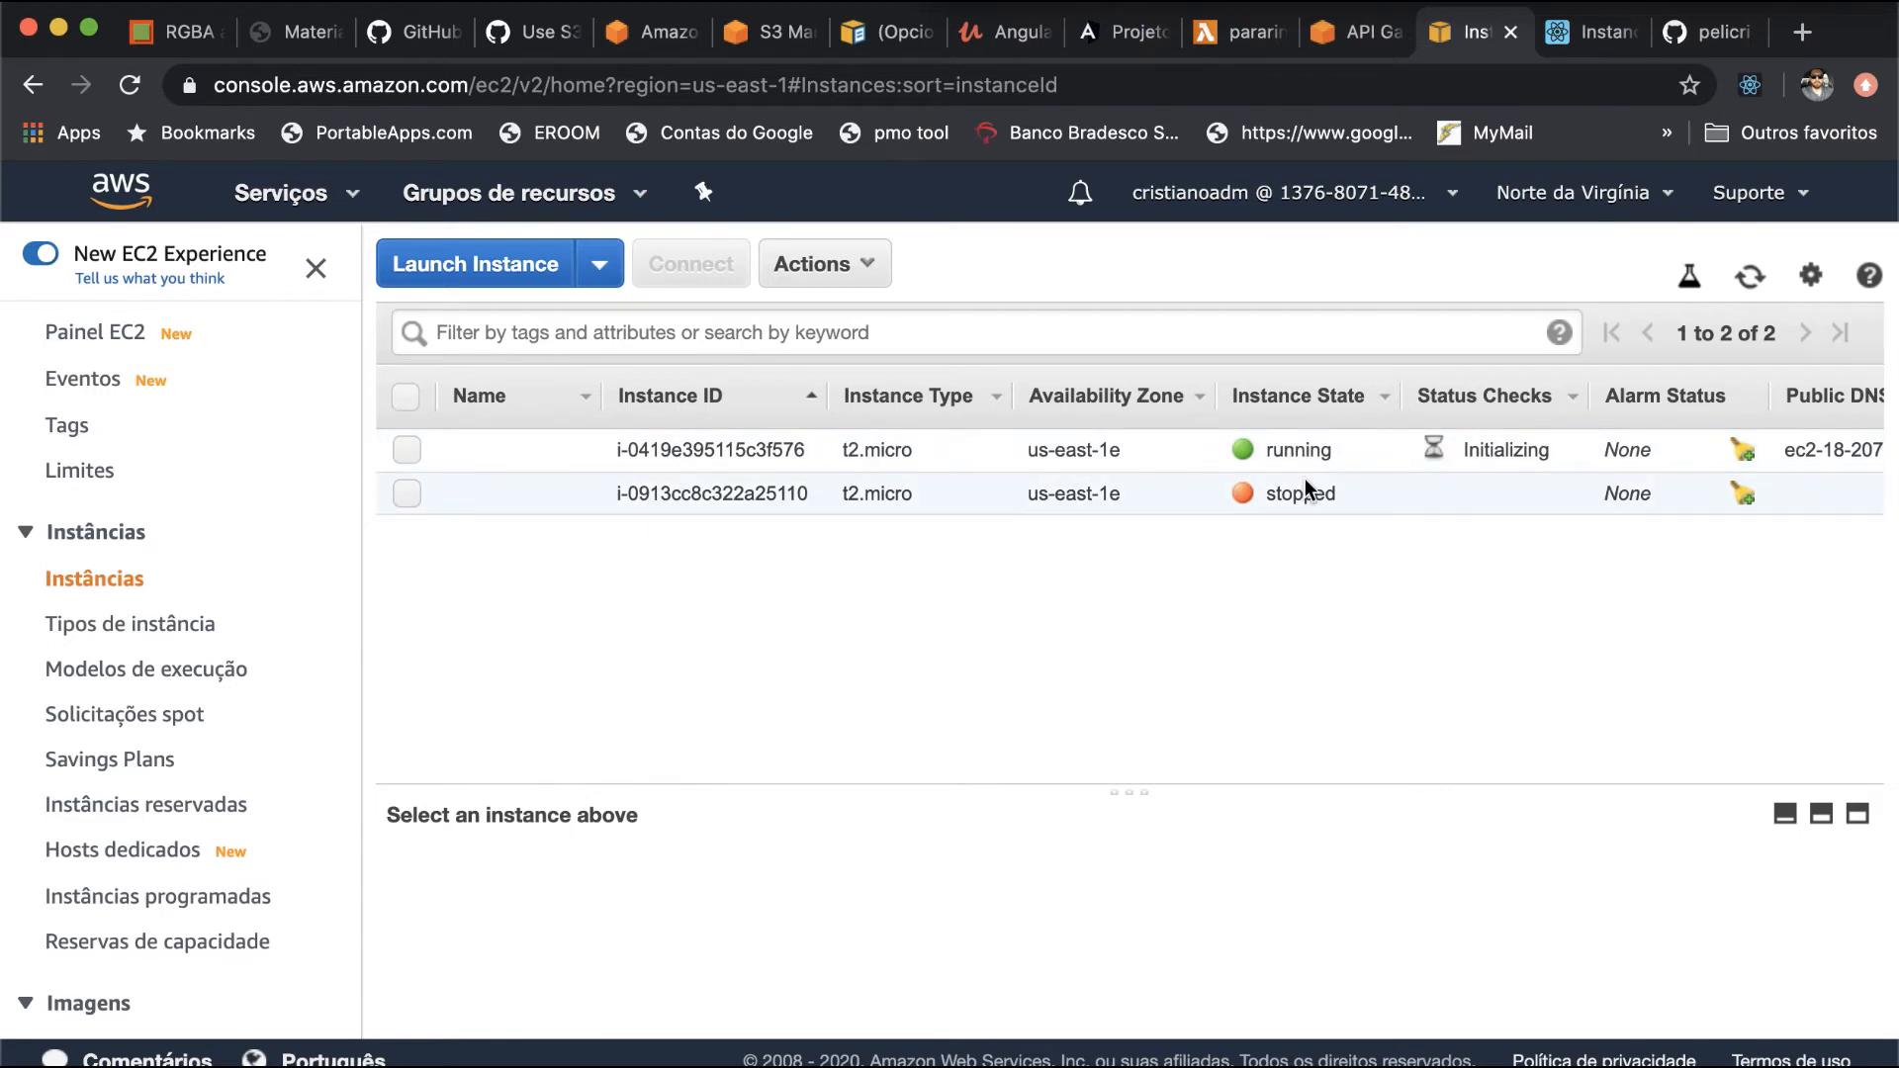
pyautogui.press('super+Tab')
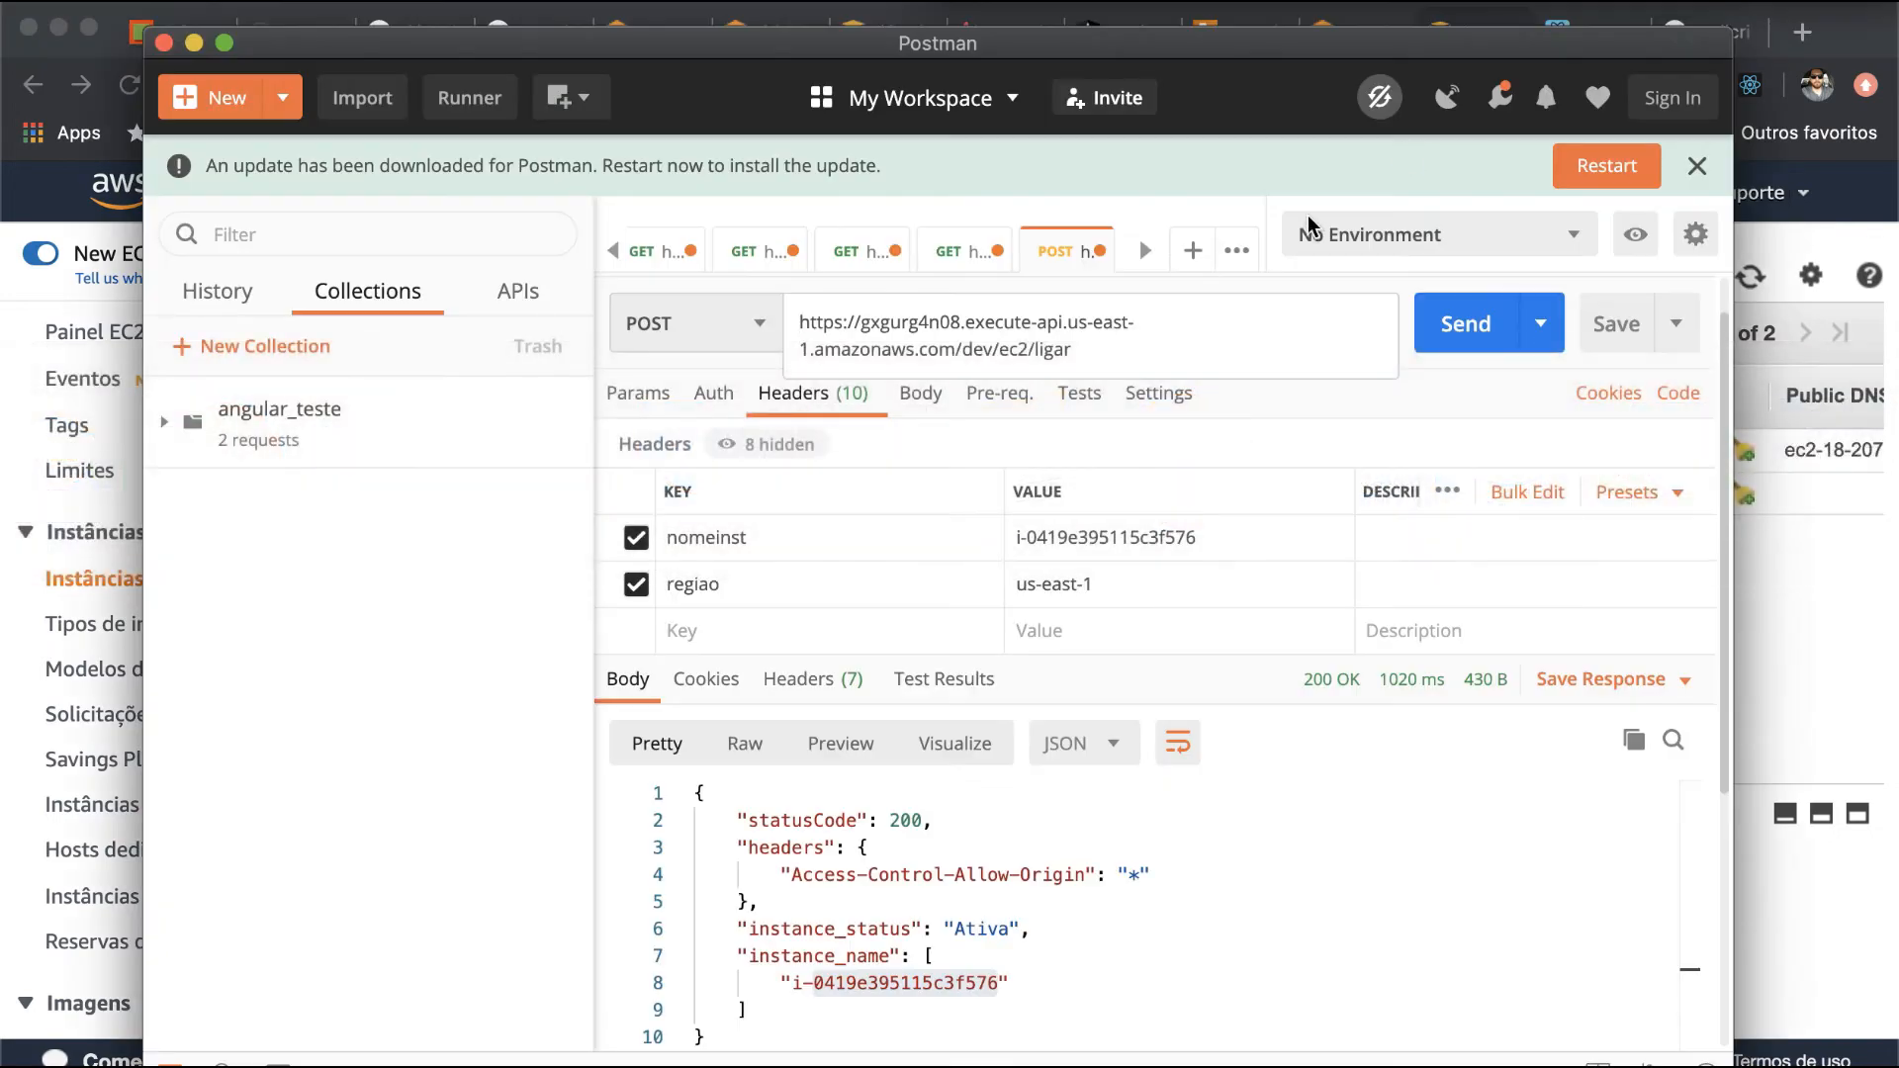
# - In API Gateway in the browser, copy the invoke URL of the dev stage's POST method for /ec2/desligar
pyautogui.press('super+Tab')
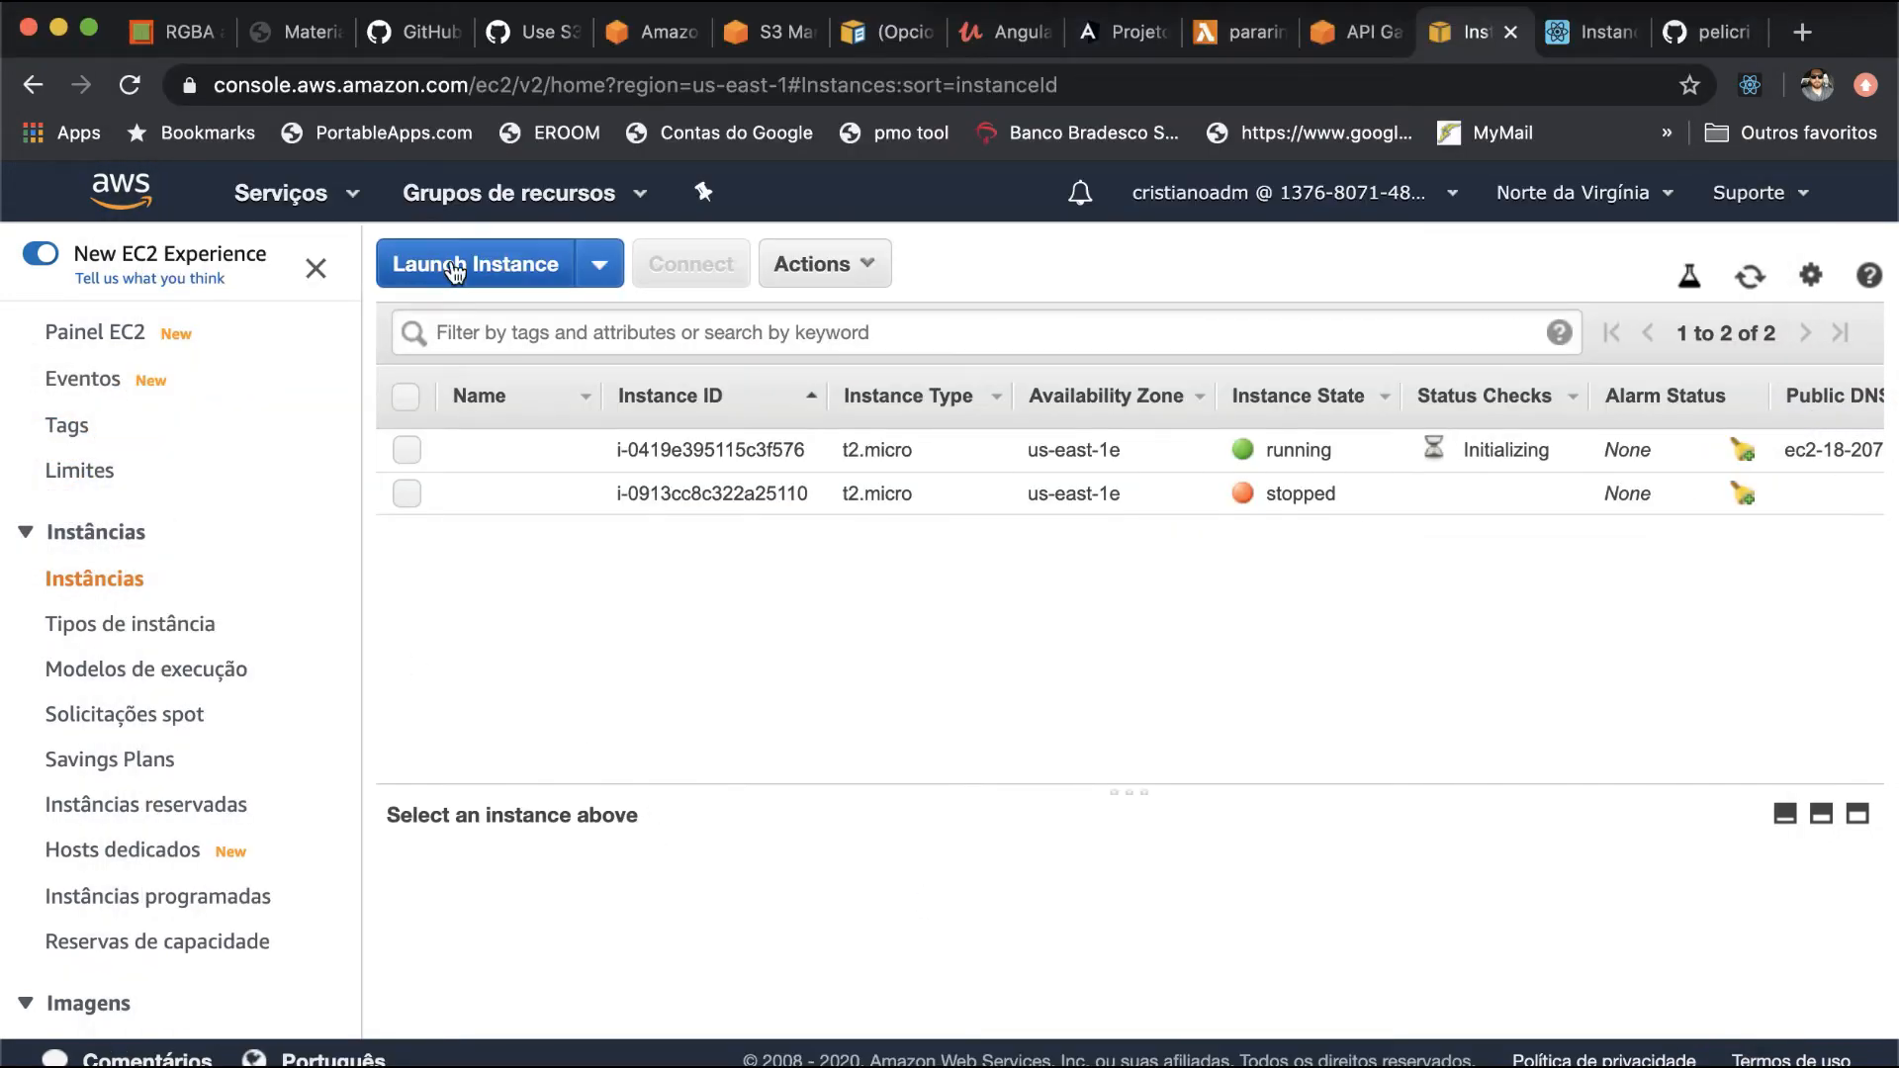
pyautogui.click(1371, 40)
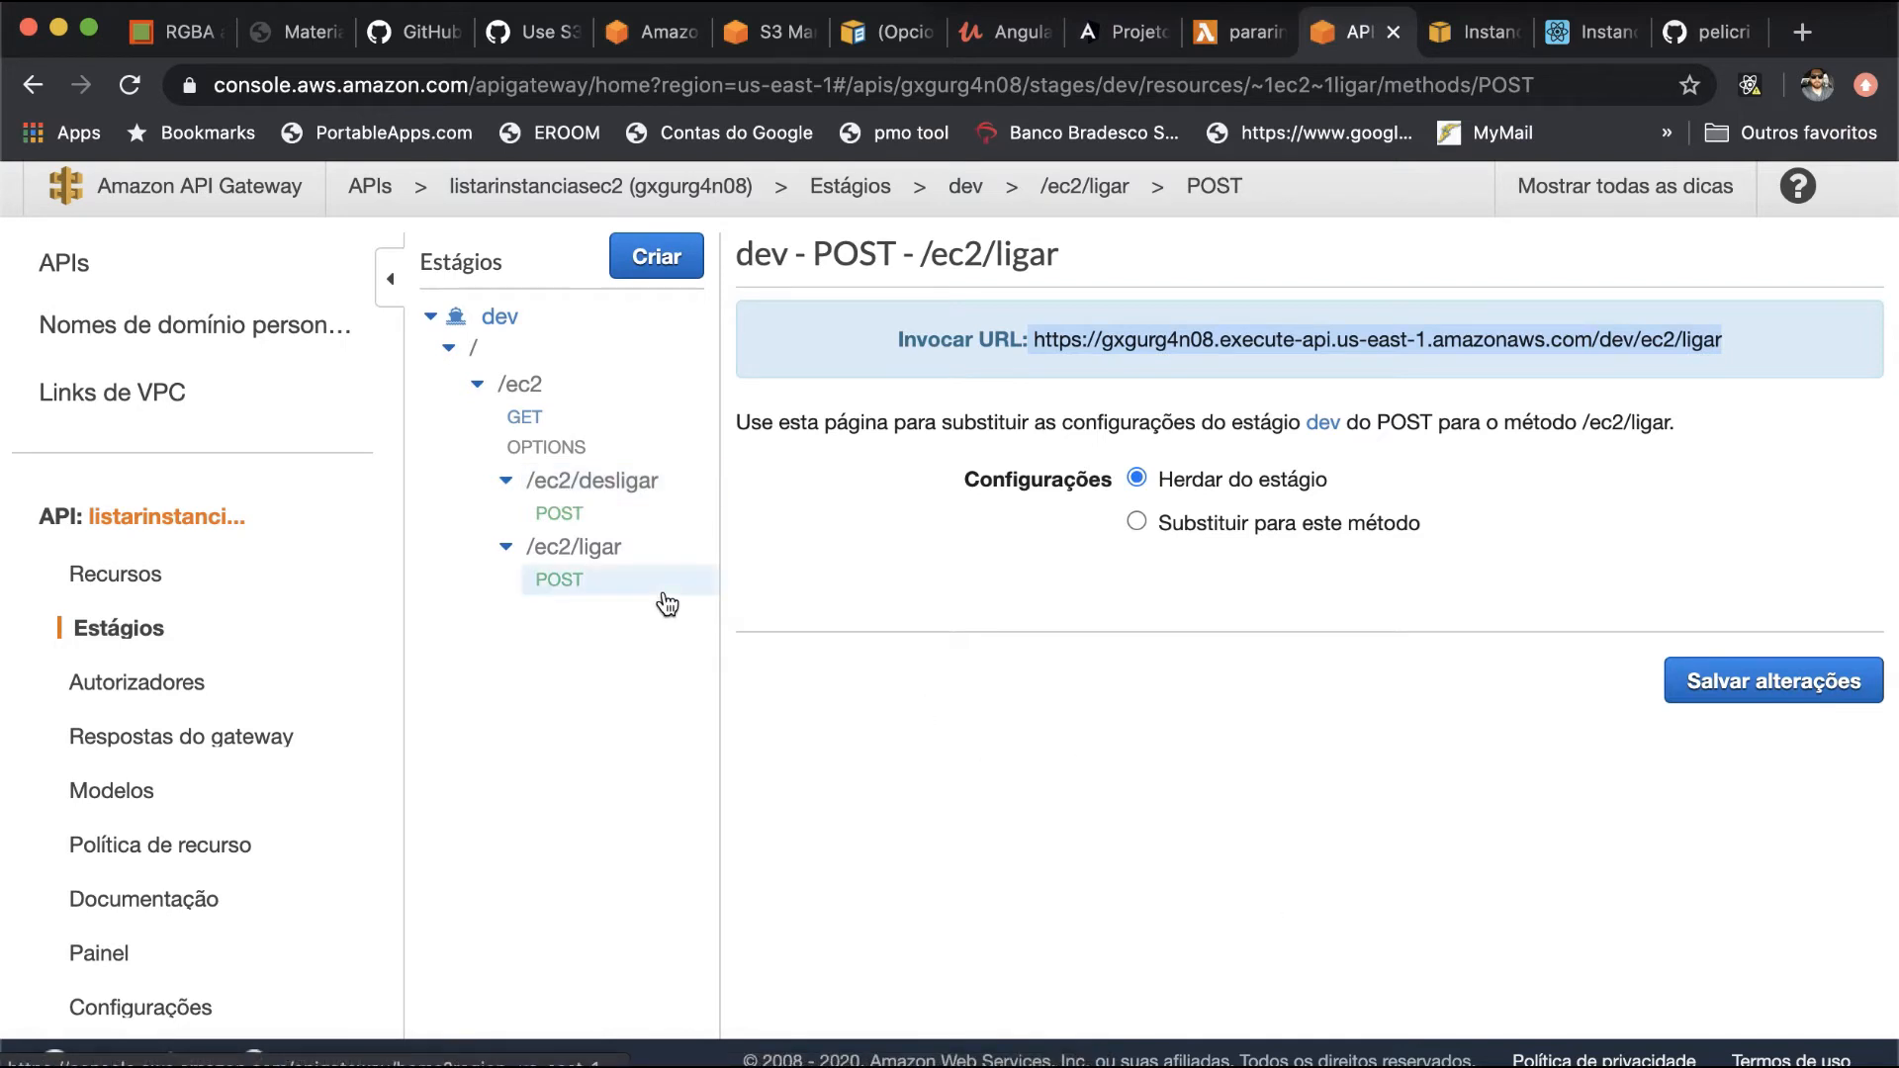
pyautogui.click(648, 457)
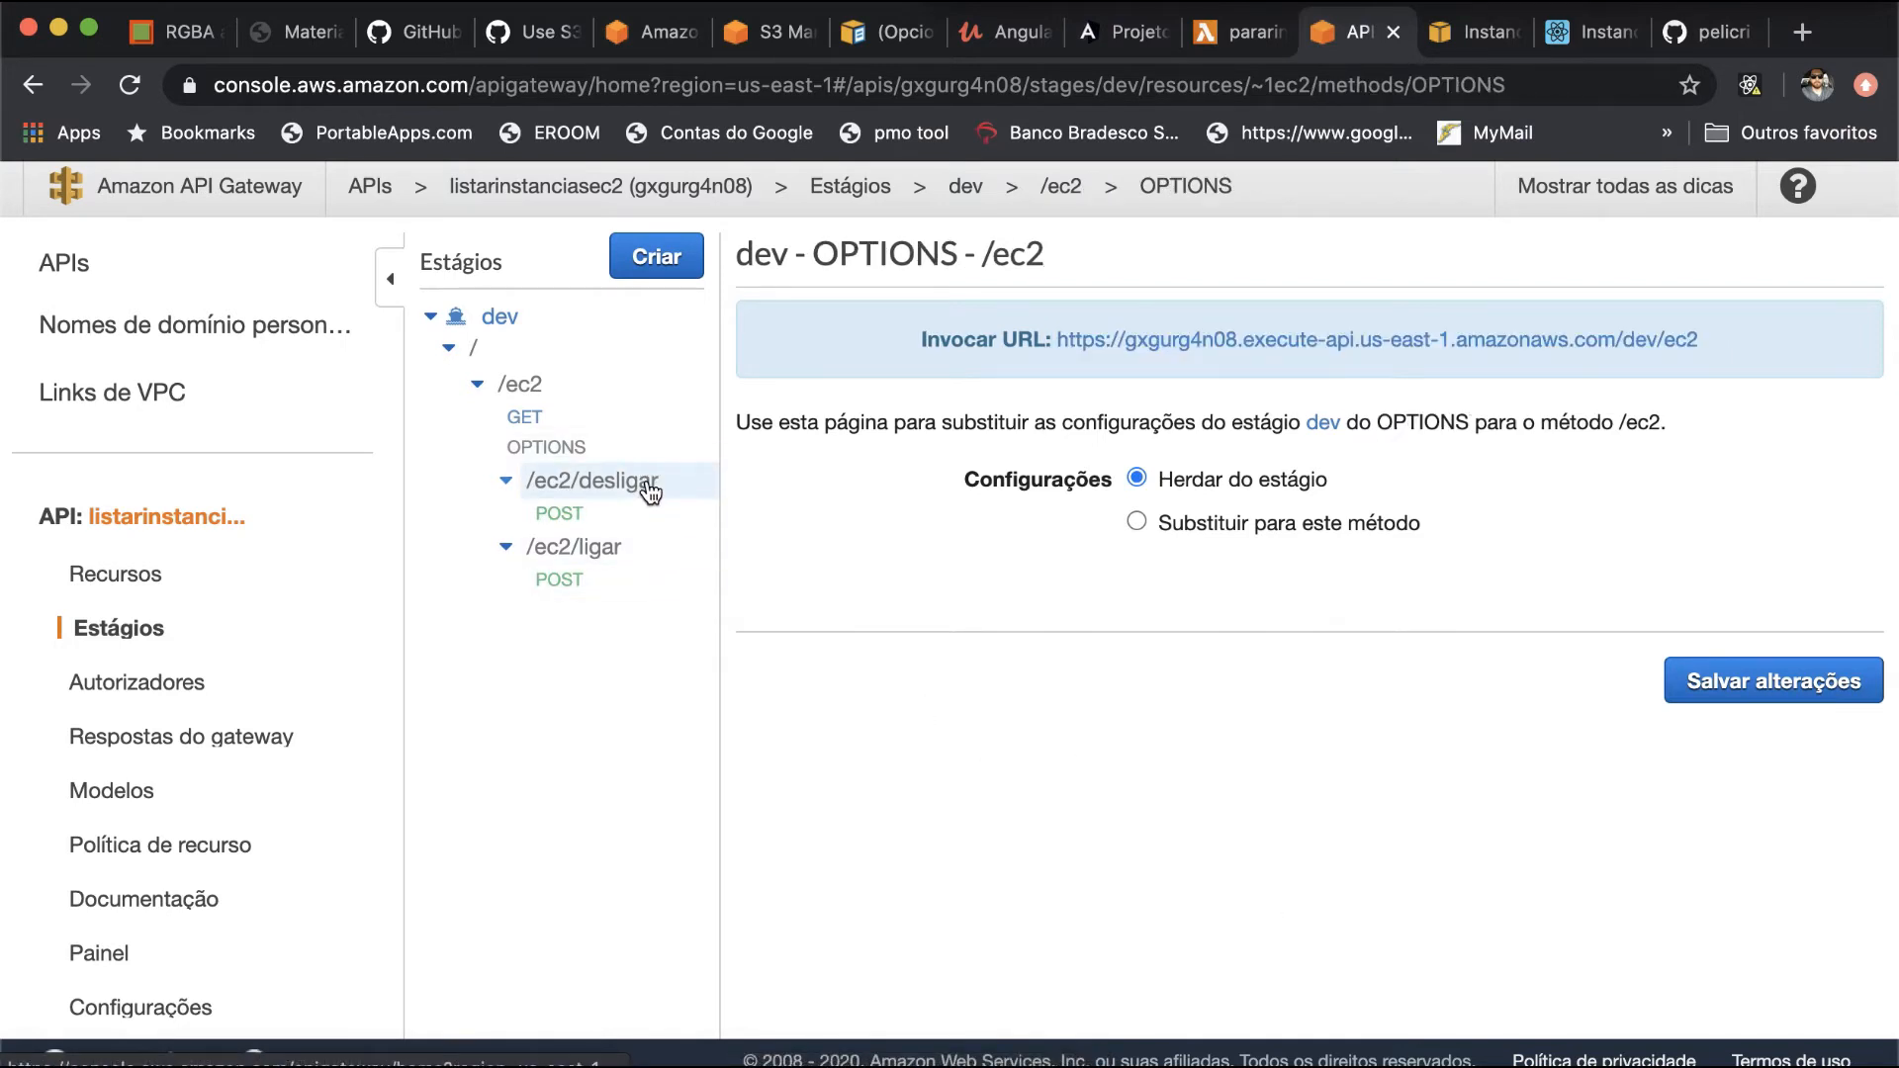
pyautogui.click(651, 481)
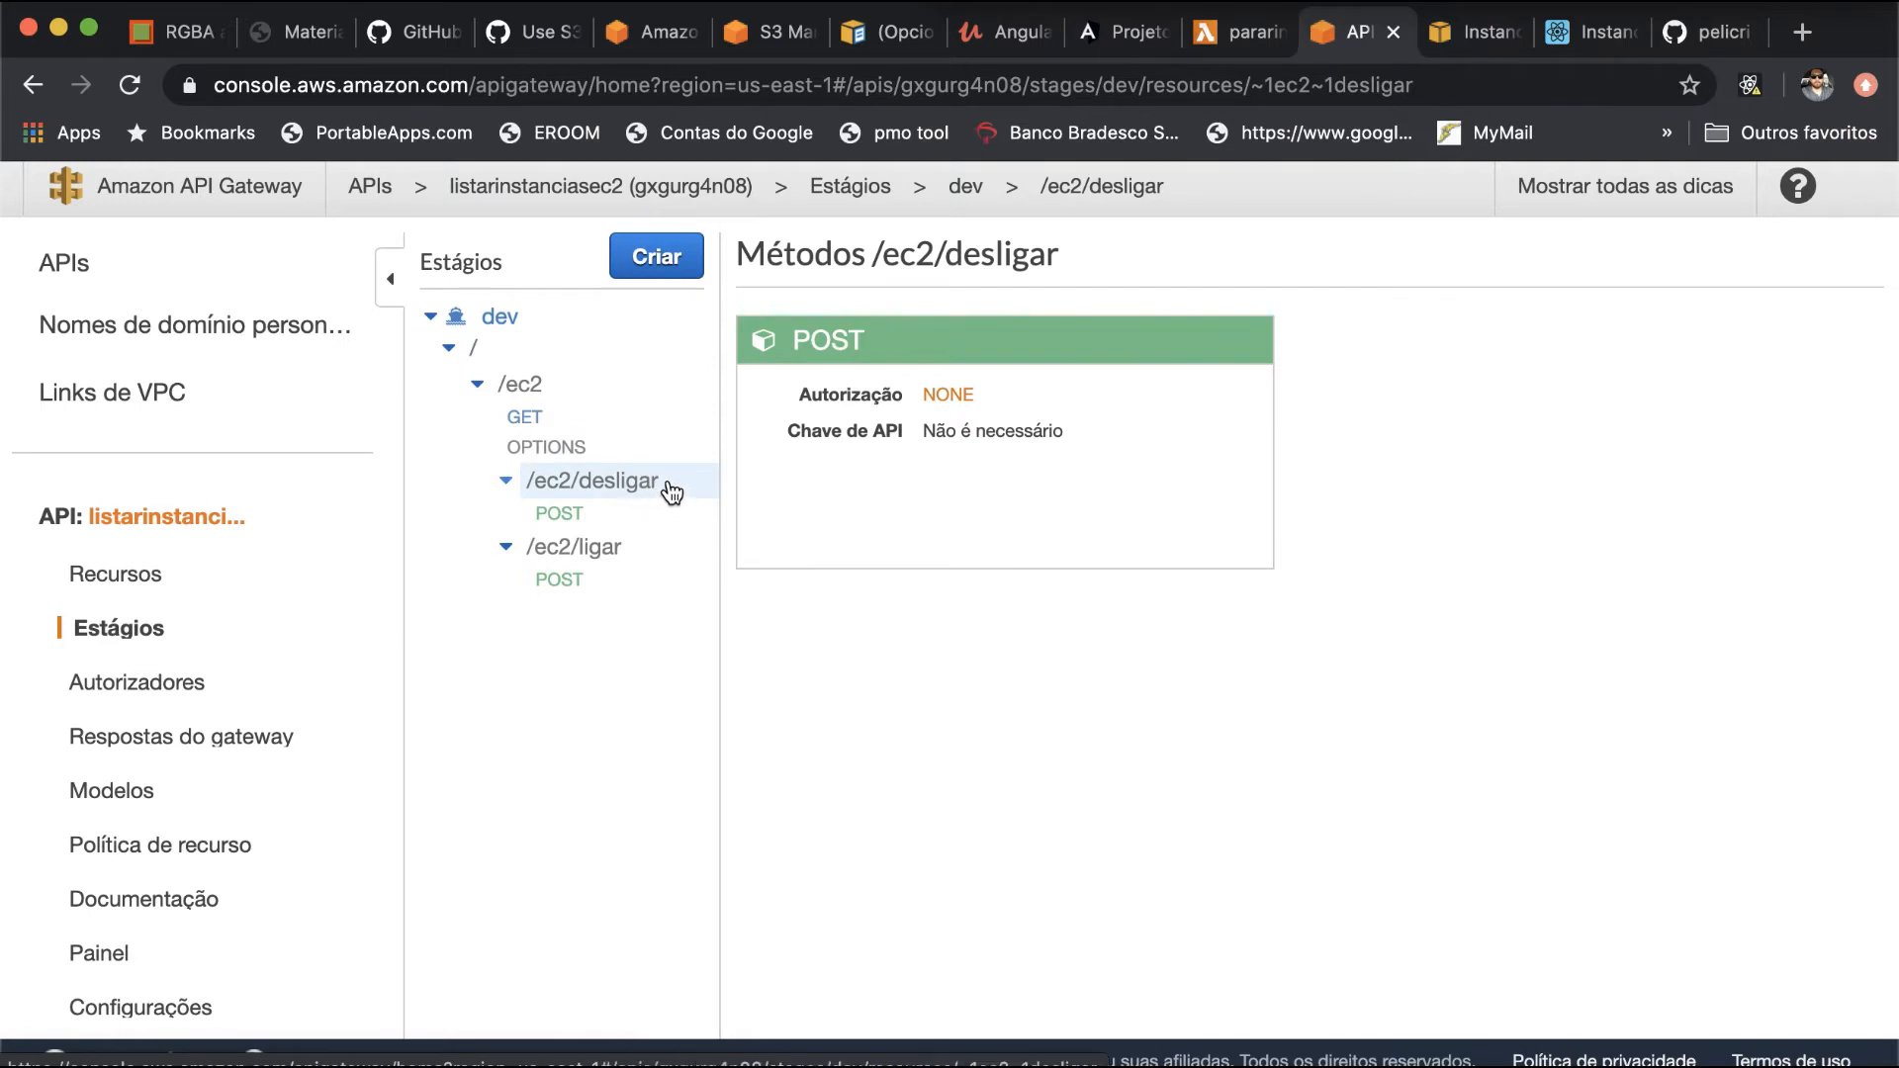
pyautogui.click(841, 351)
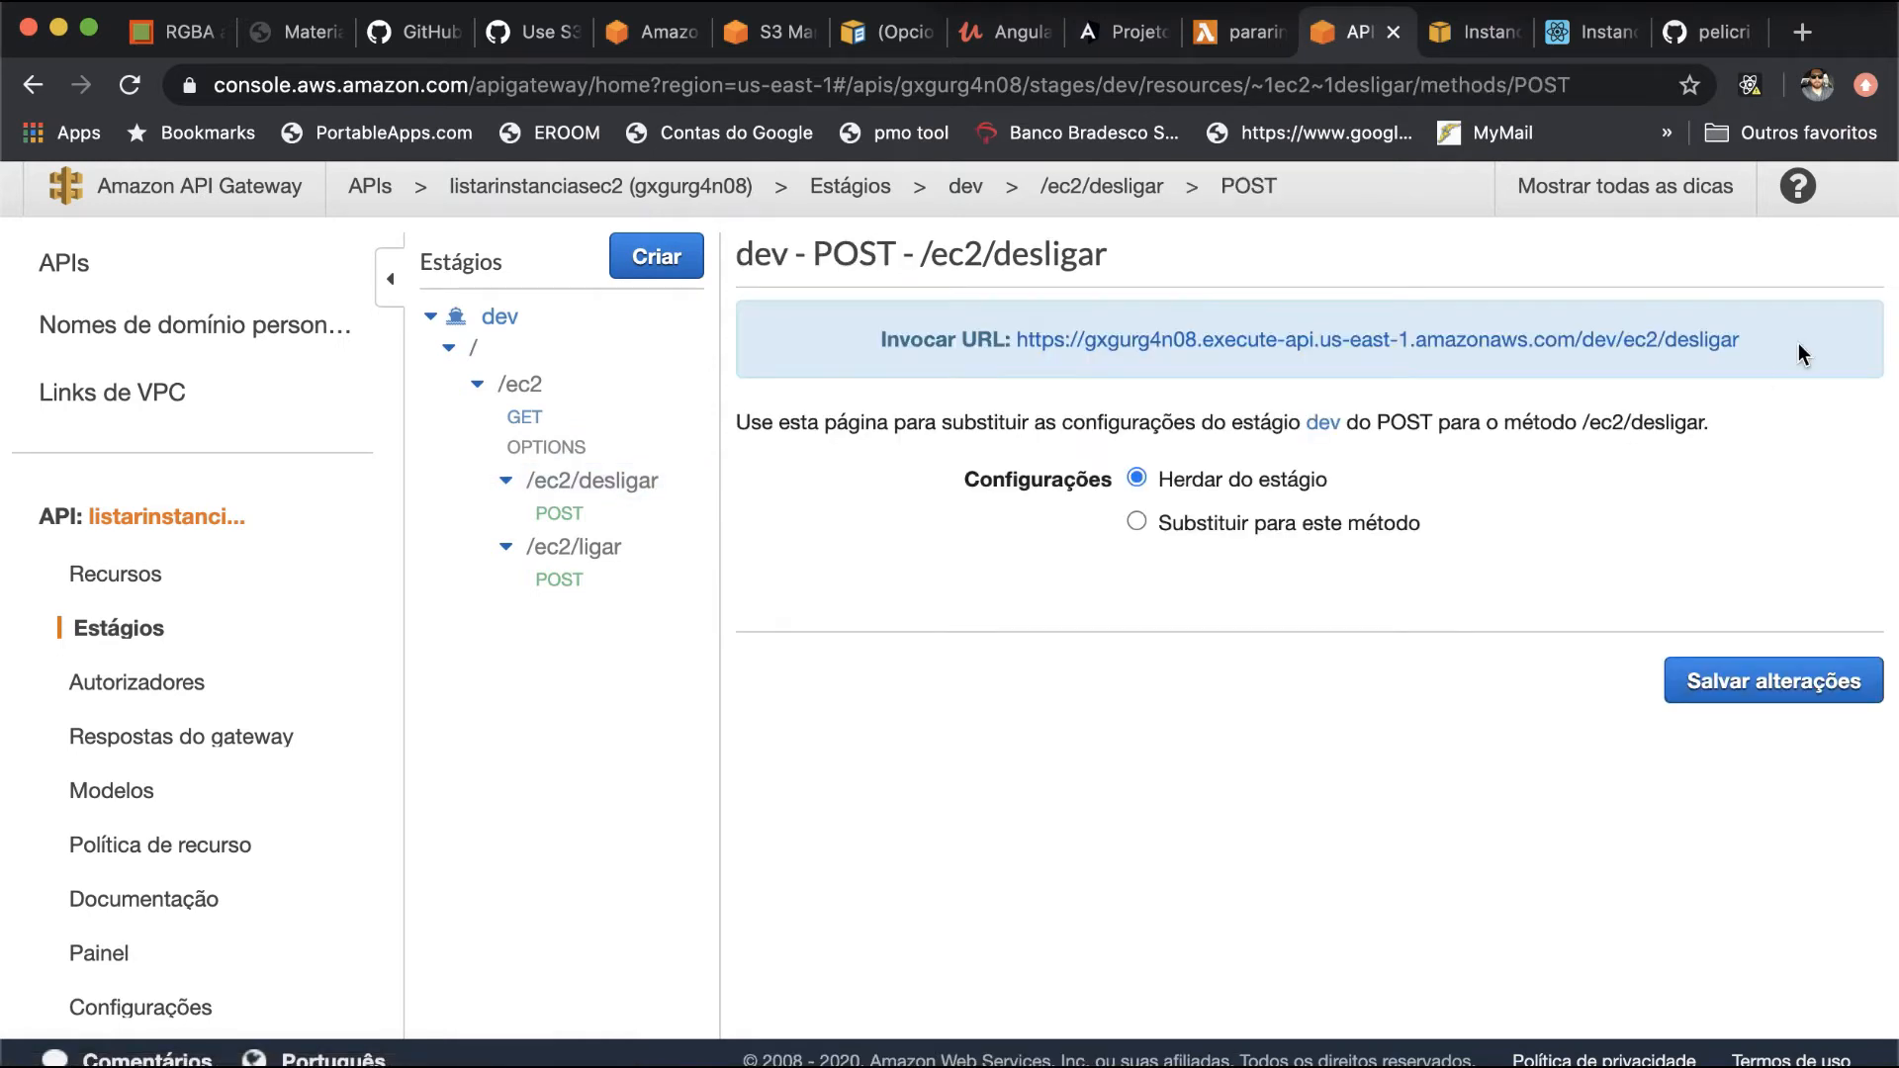
pyautogui.moveTo(1764, 352); pyautogui.dragTo(1346, 366)
pyautogui.moveTo(1029, 354); pyautogui.dragTo(1015, 348)
pyautogui.press('super+Tab')
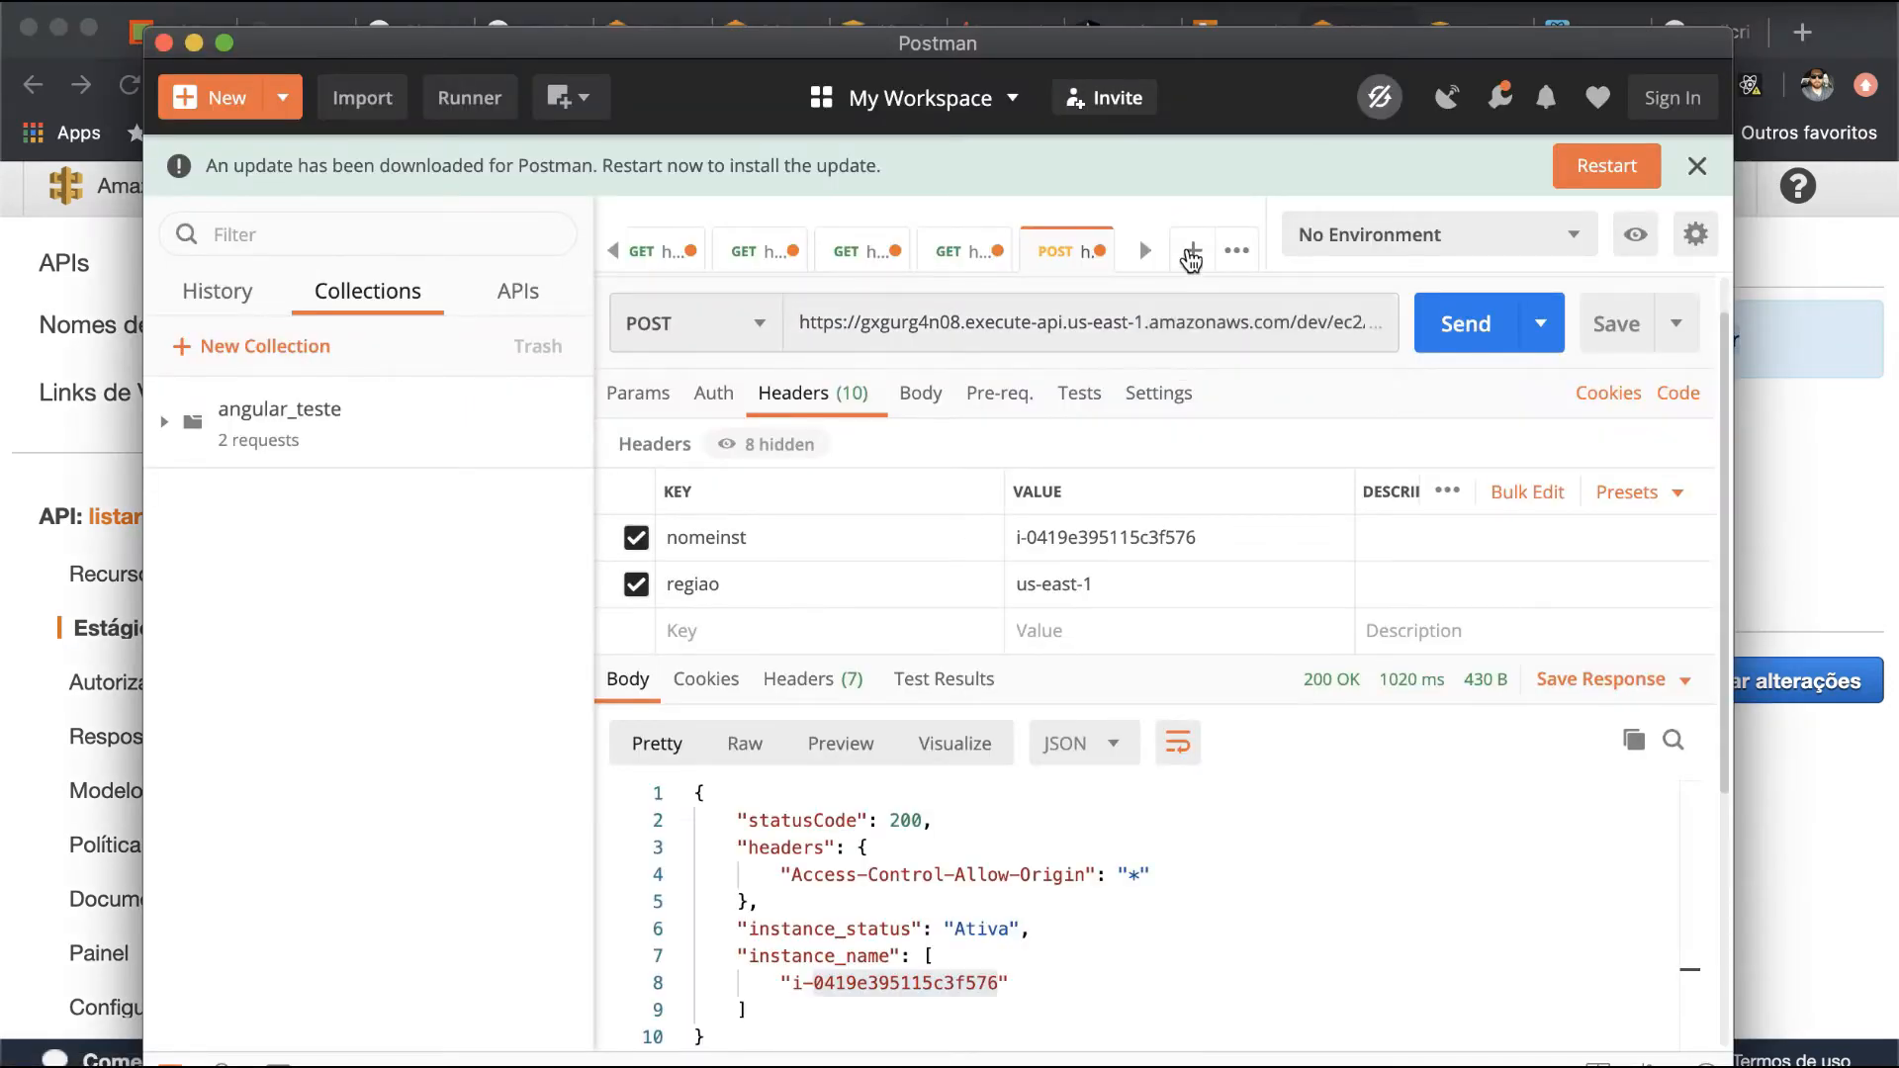
pyautogui.click(1193, 251)
pyautogui.click(1050, 385)
pyautogui.press('super+v')
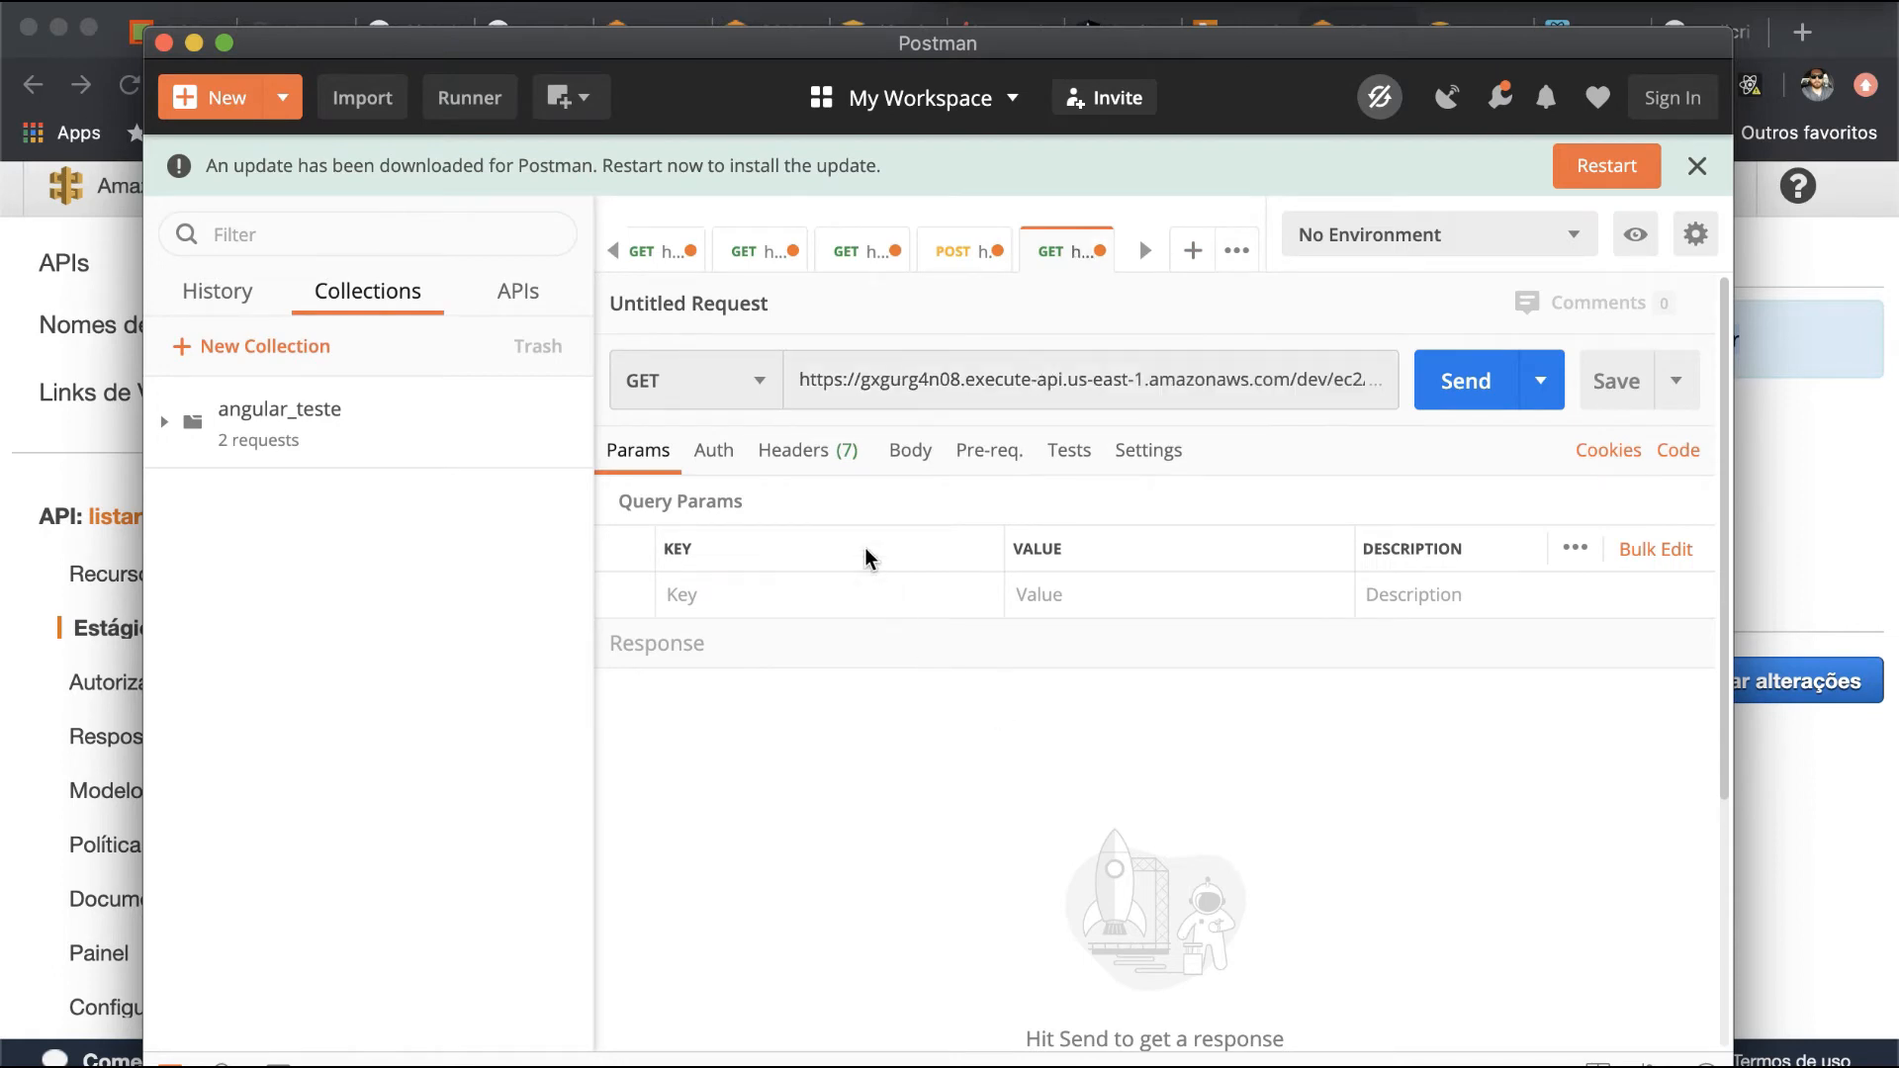
pyautogui.click(835, 455)
pyautogui.click(815, 593)
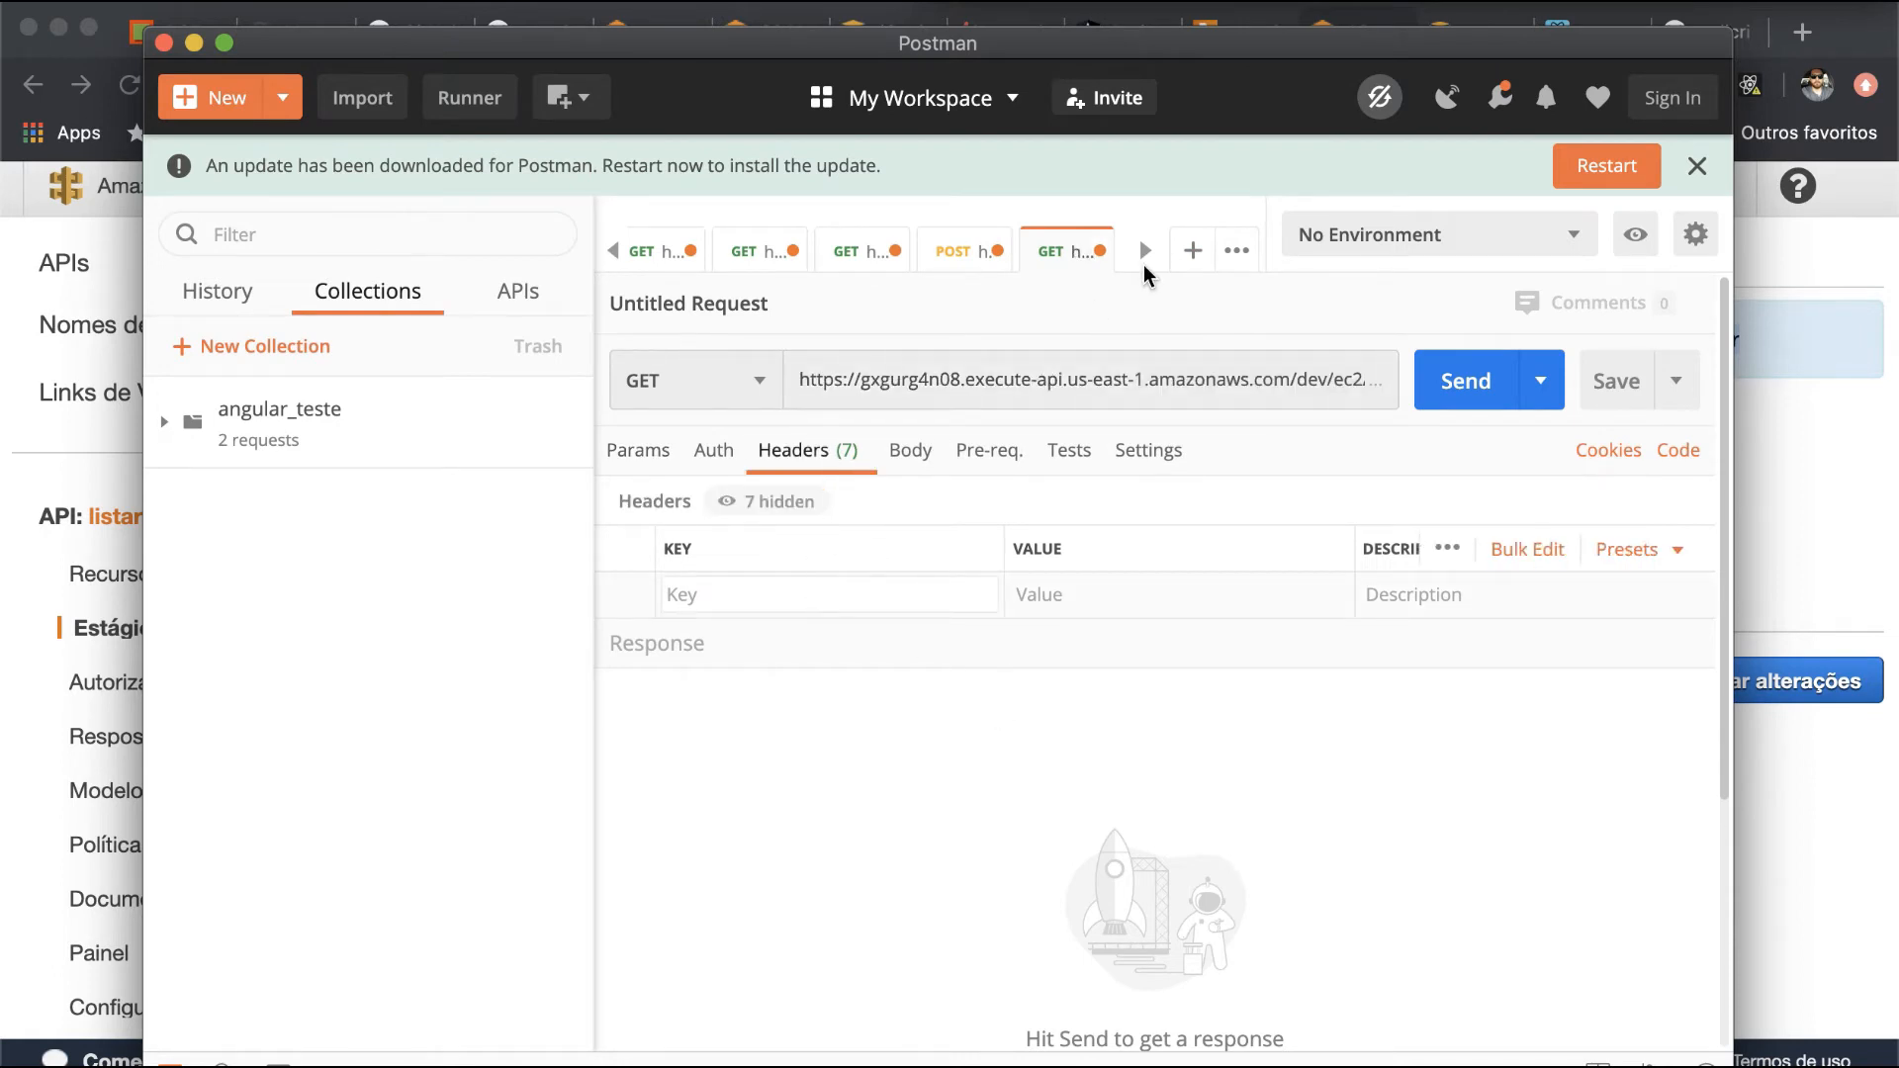
pyautogui.click(945, 259)
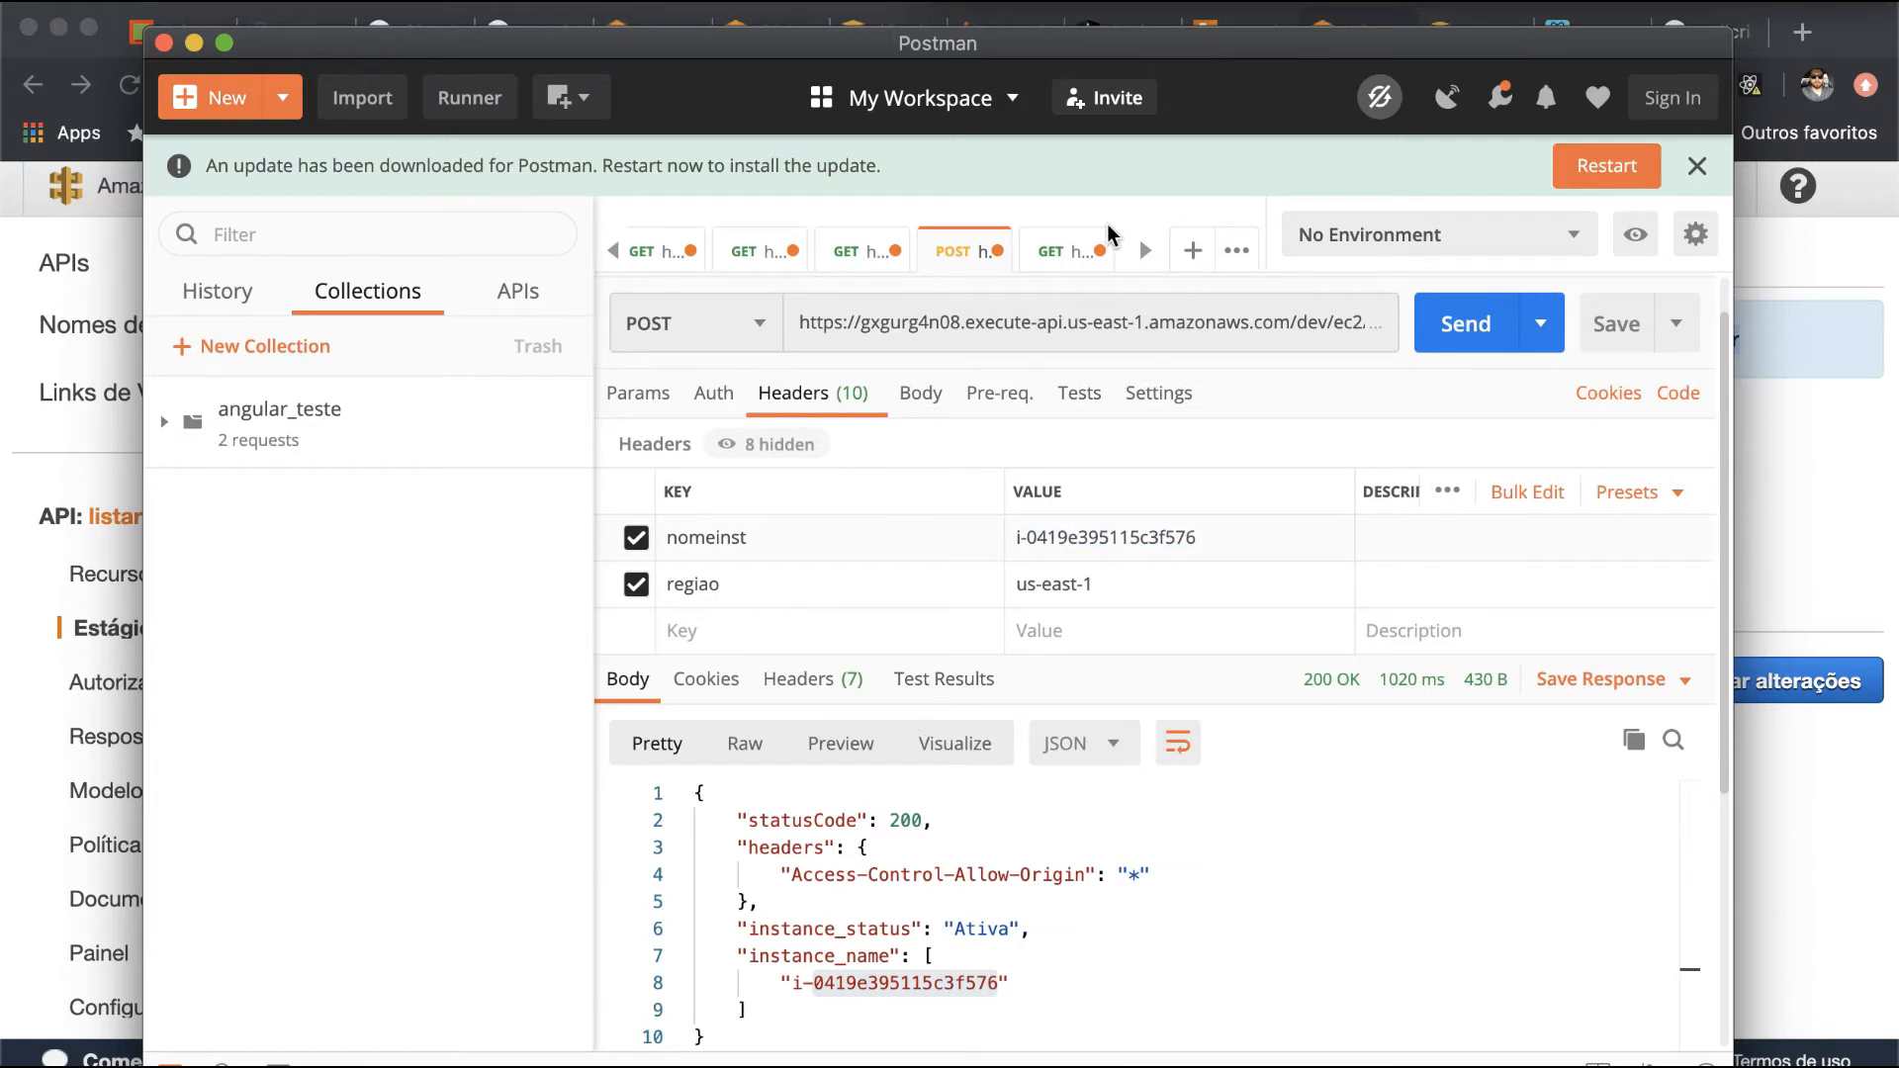
pyautogui.click(1054, 253)
pyautogui.click(1058, 595)
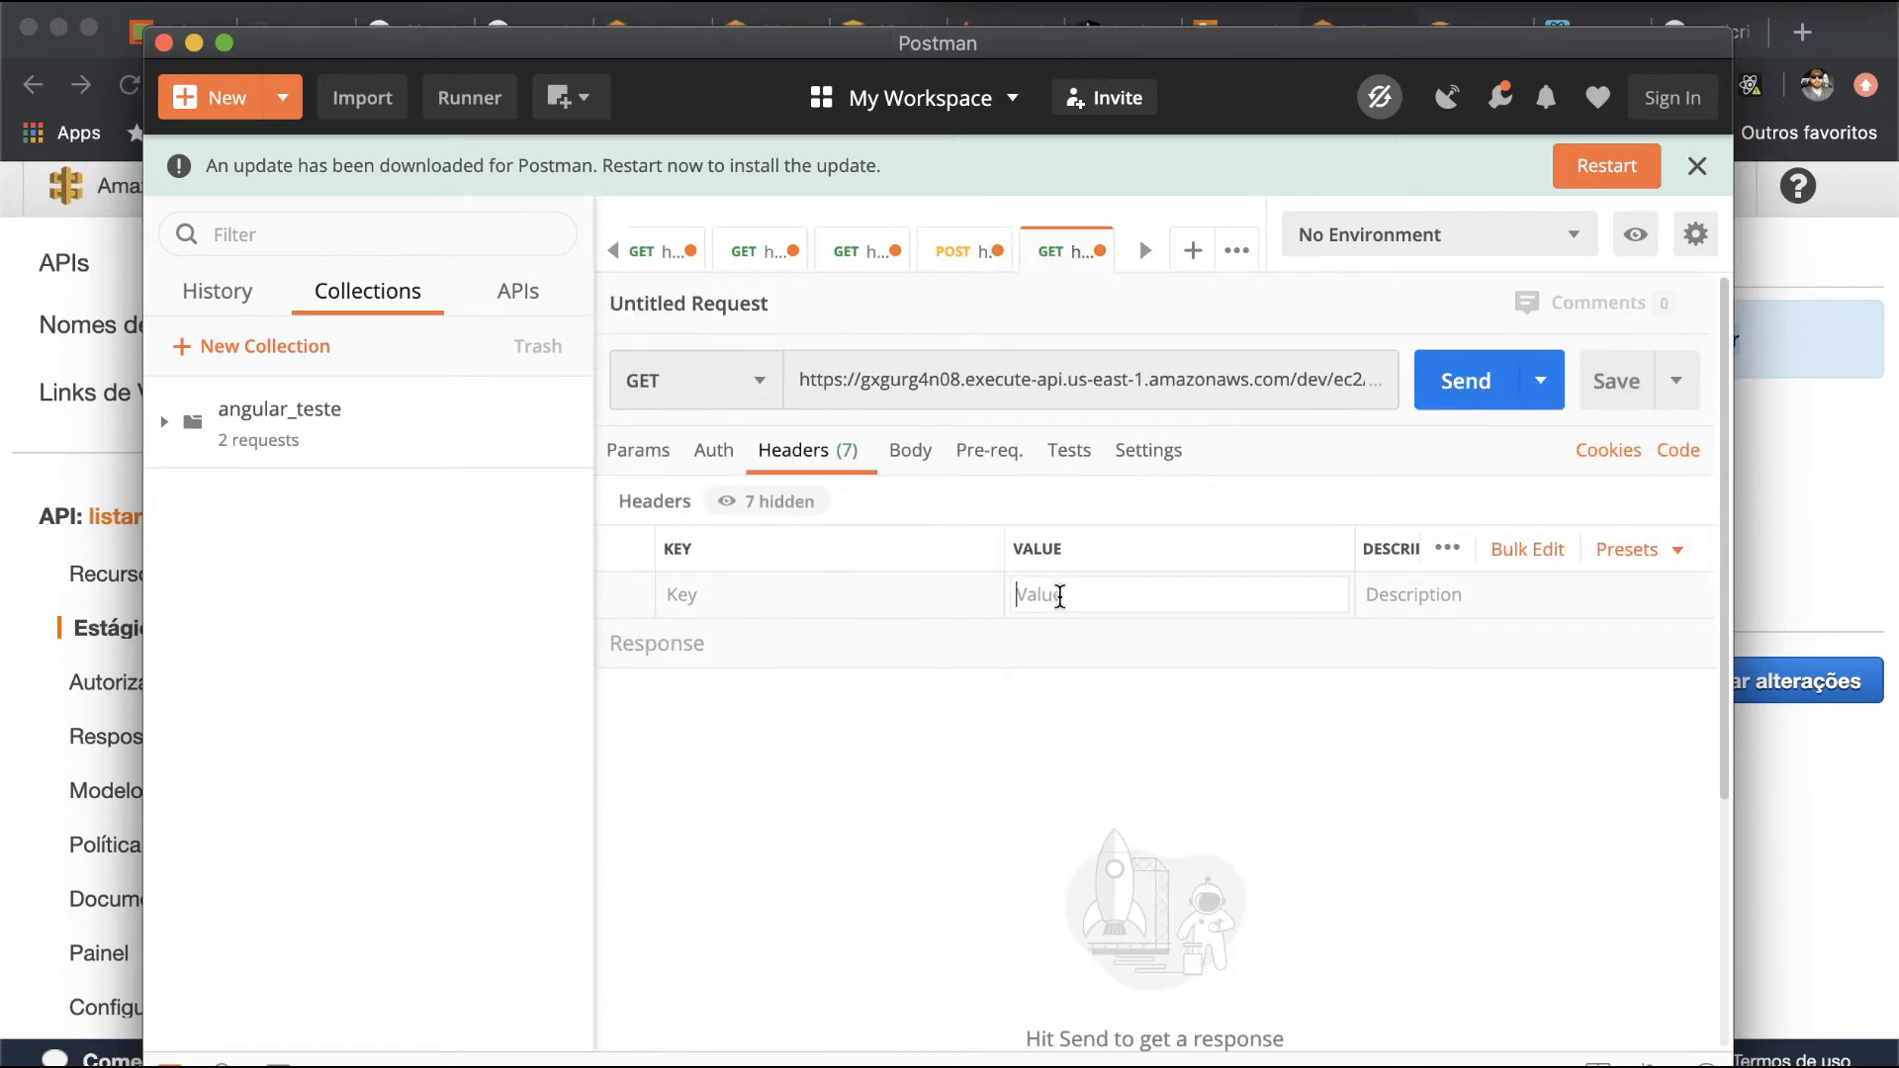
pyautogui.write('[{"key":"nomeinst","value":"i-0419e395115c3f576","description":"","type":"text","enabled":true}]')
pyautogui.press('super+z')
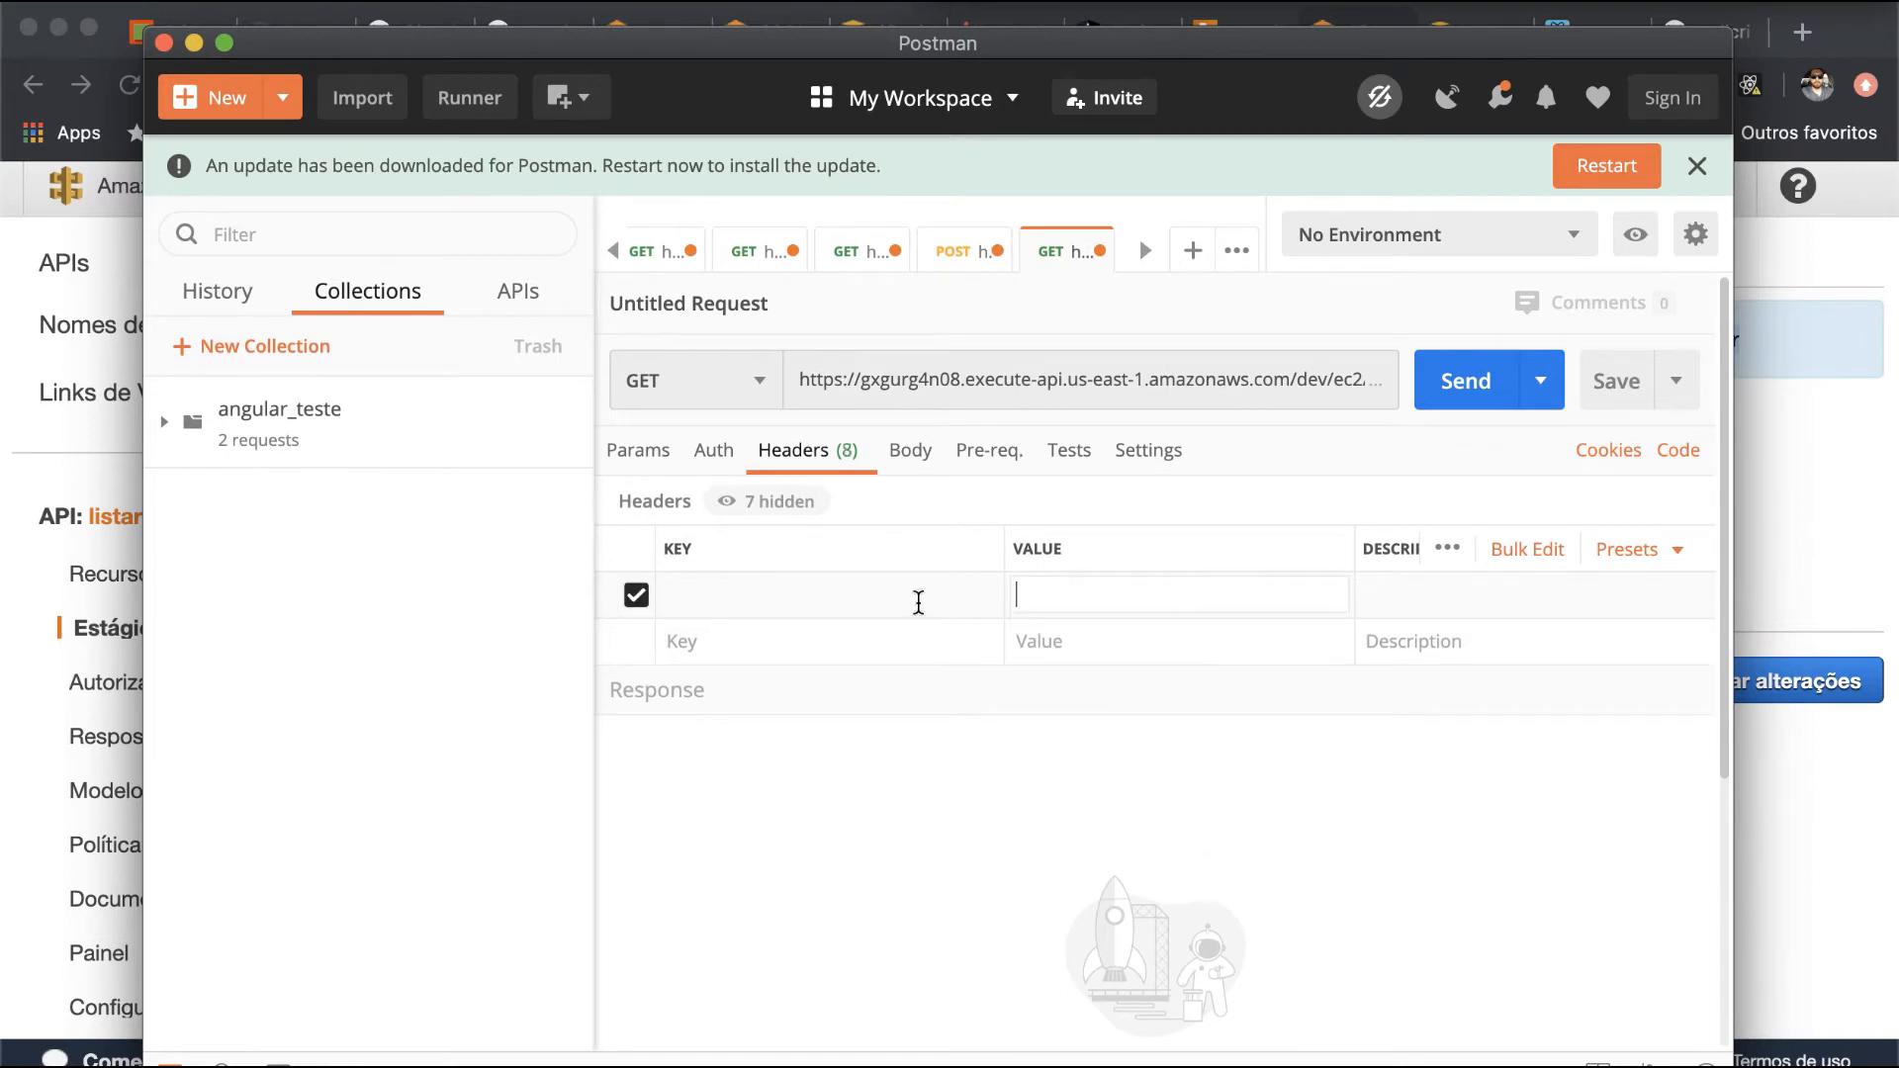
# - Add a nomeinst header to the new request, with the value i-0419e395115c3f576 copied from the ligar request
pyautogui.click(956, 255)
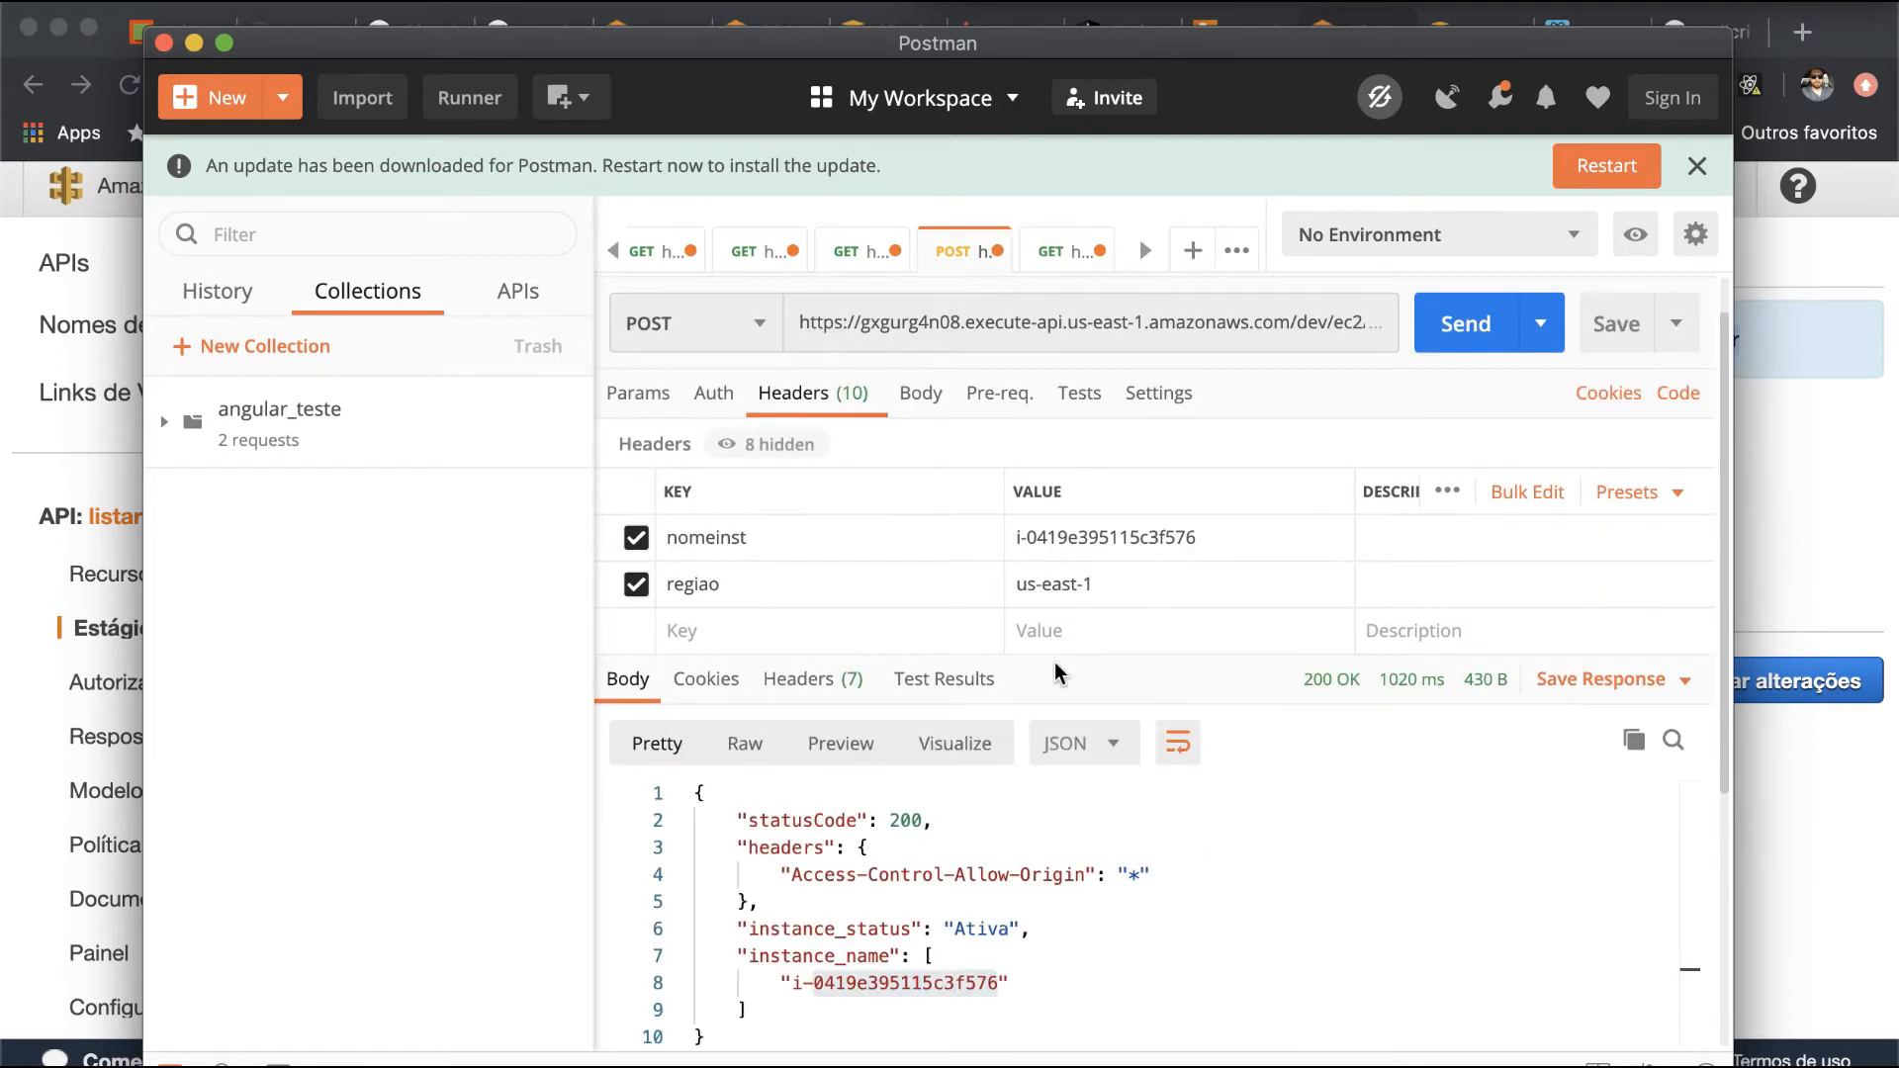
pyautogui.doubleClick(1084, 539)
pyautogui.tripleClick(1148, 537)
pyautogui.press('super+c')
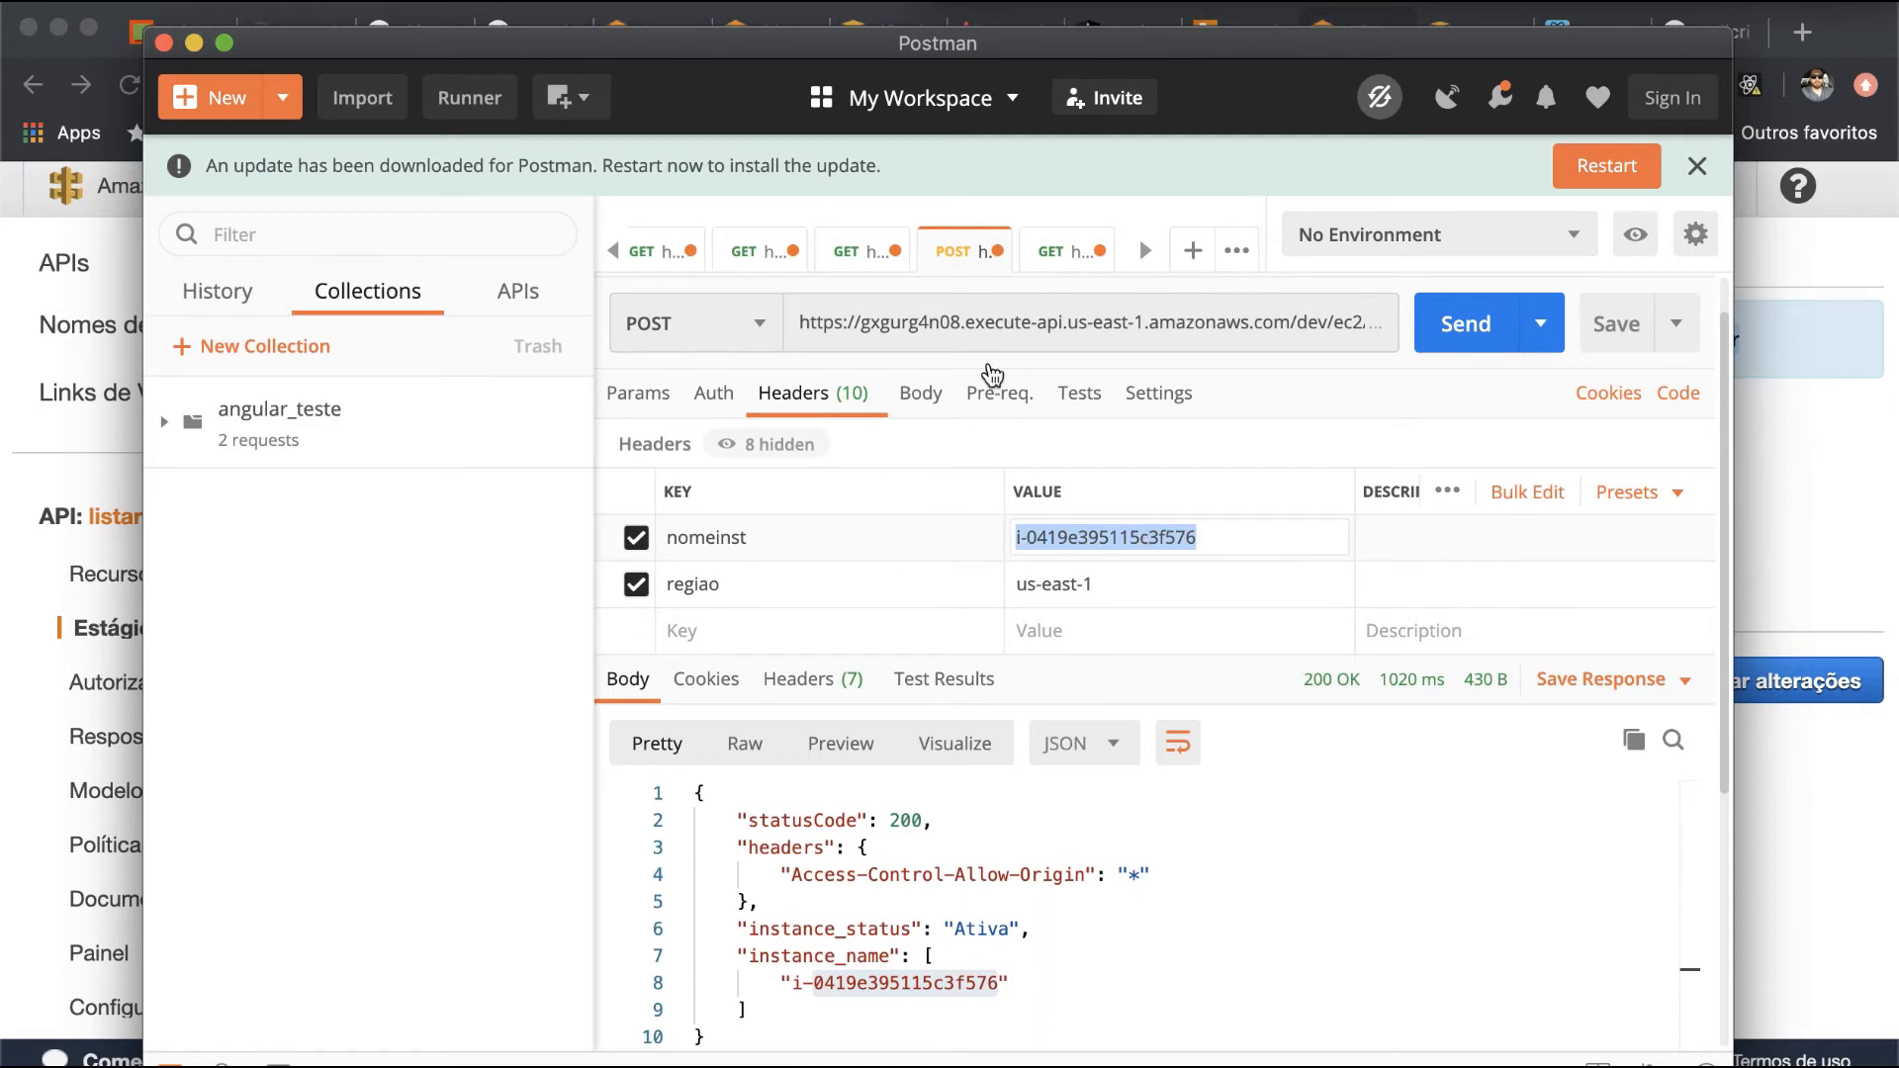
pyautogui.click(1051, 260)
pyautogui.click(1076, 590)
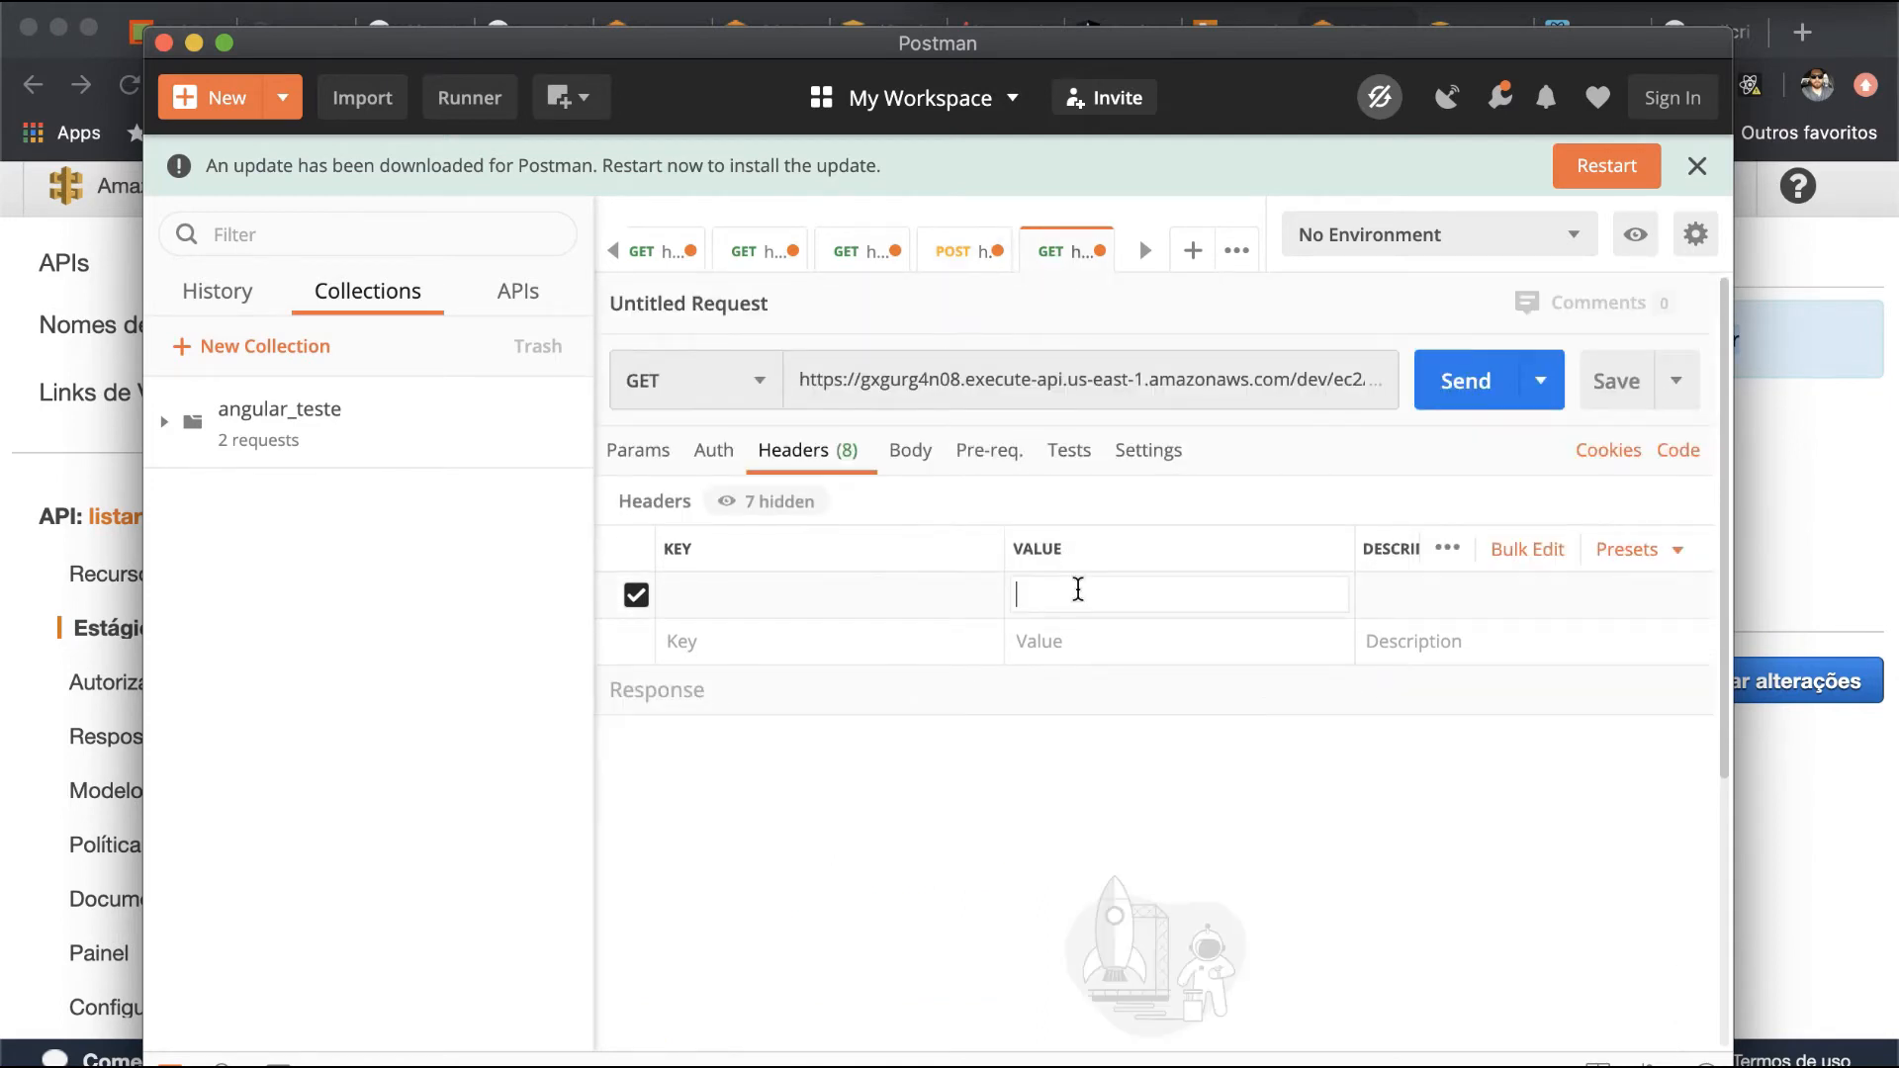
pyautogui.press('super+v')
pyautogui.click(870, 606)
pyautogui.write('no')
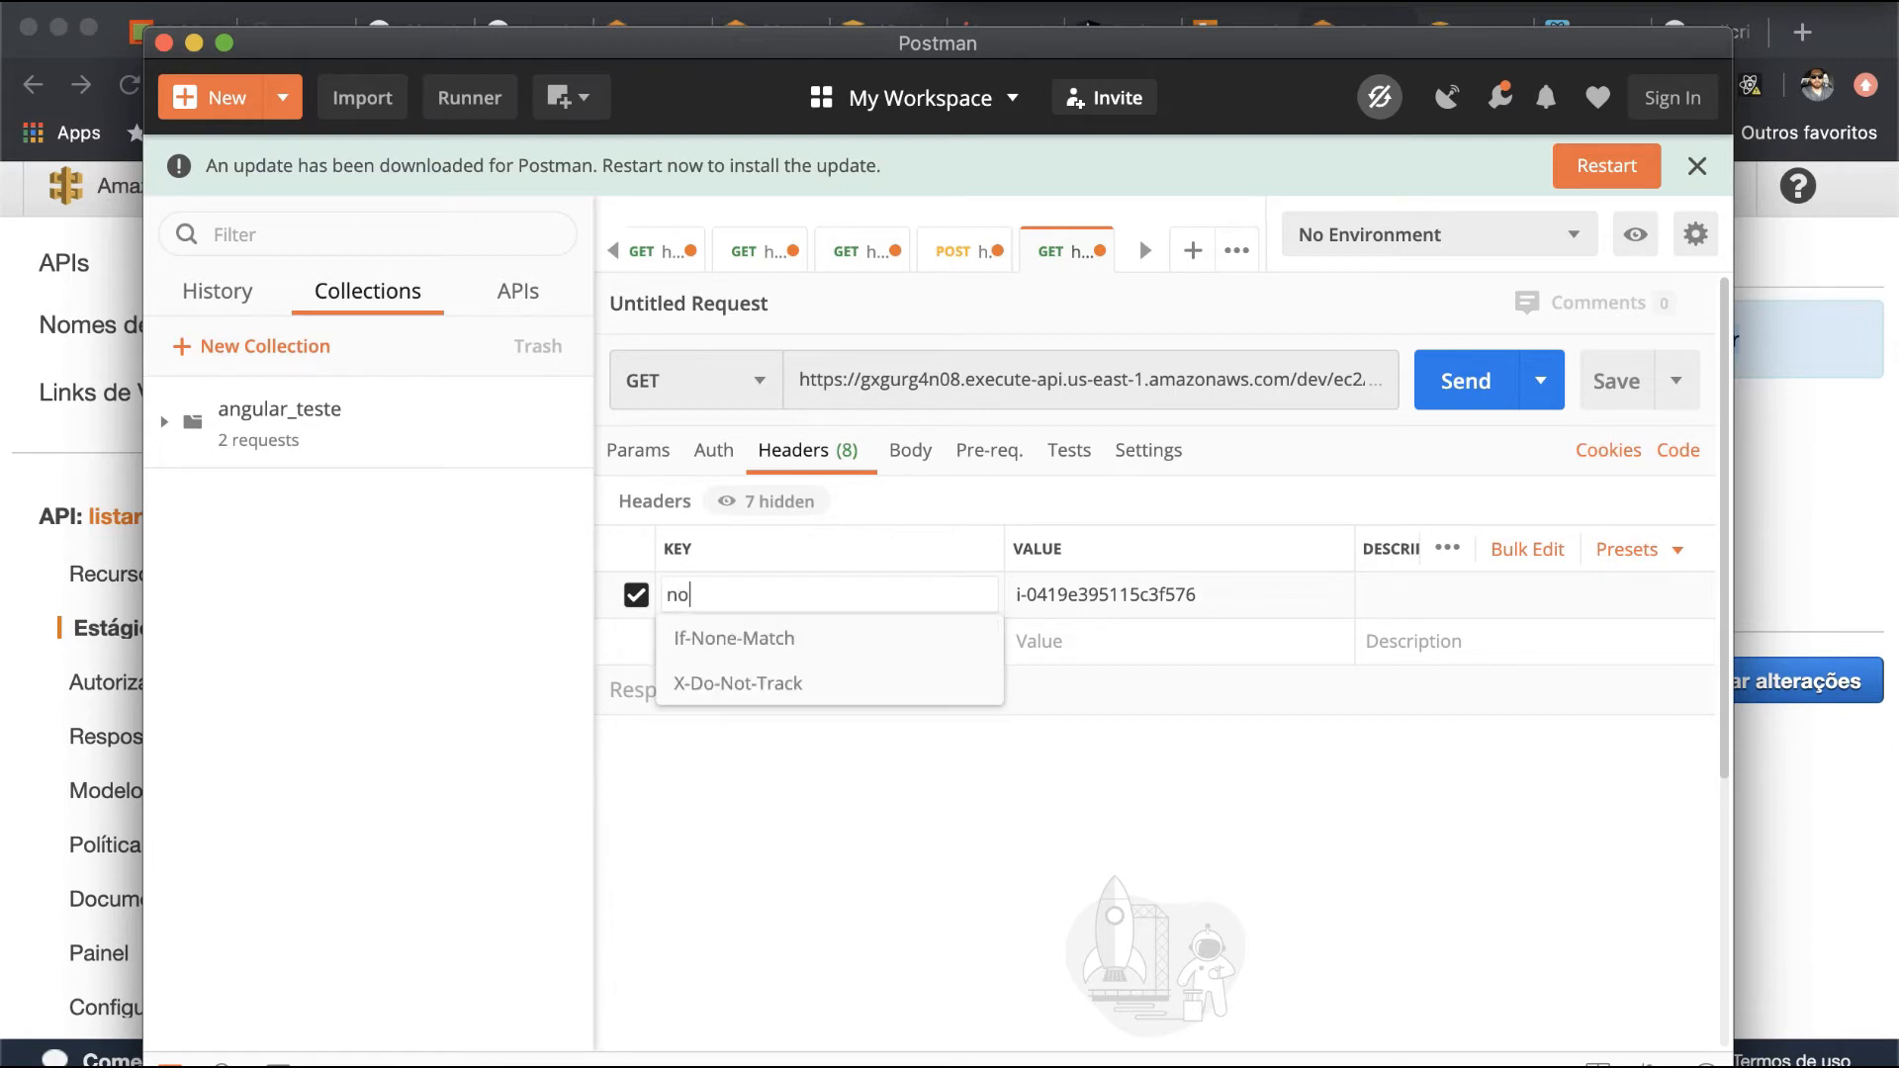
pyautogui.write('meinst')
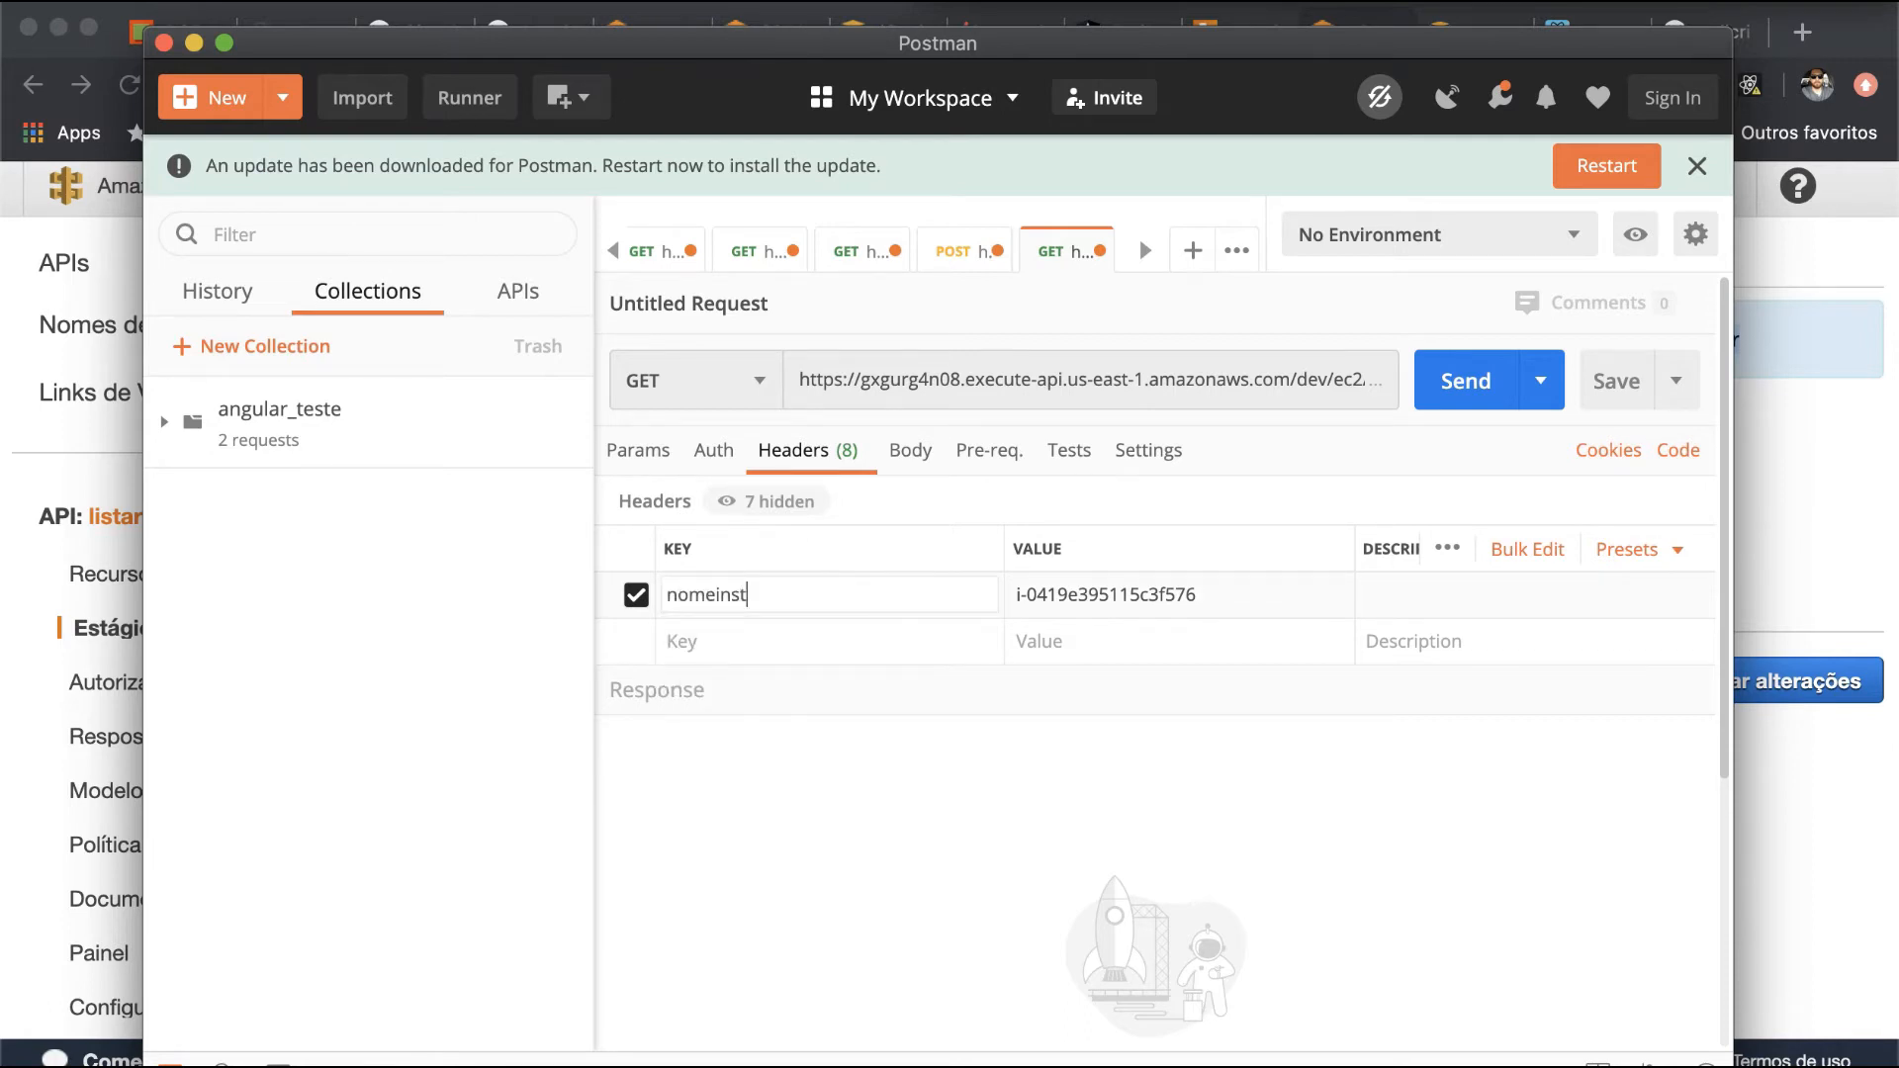
# - Add a second header regial with the value us-east-1 and send the GET request
pyautogui.click(801, 643)
pyautogui.write('regial')
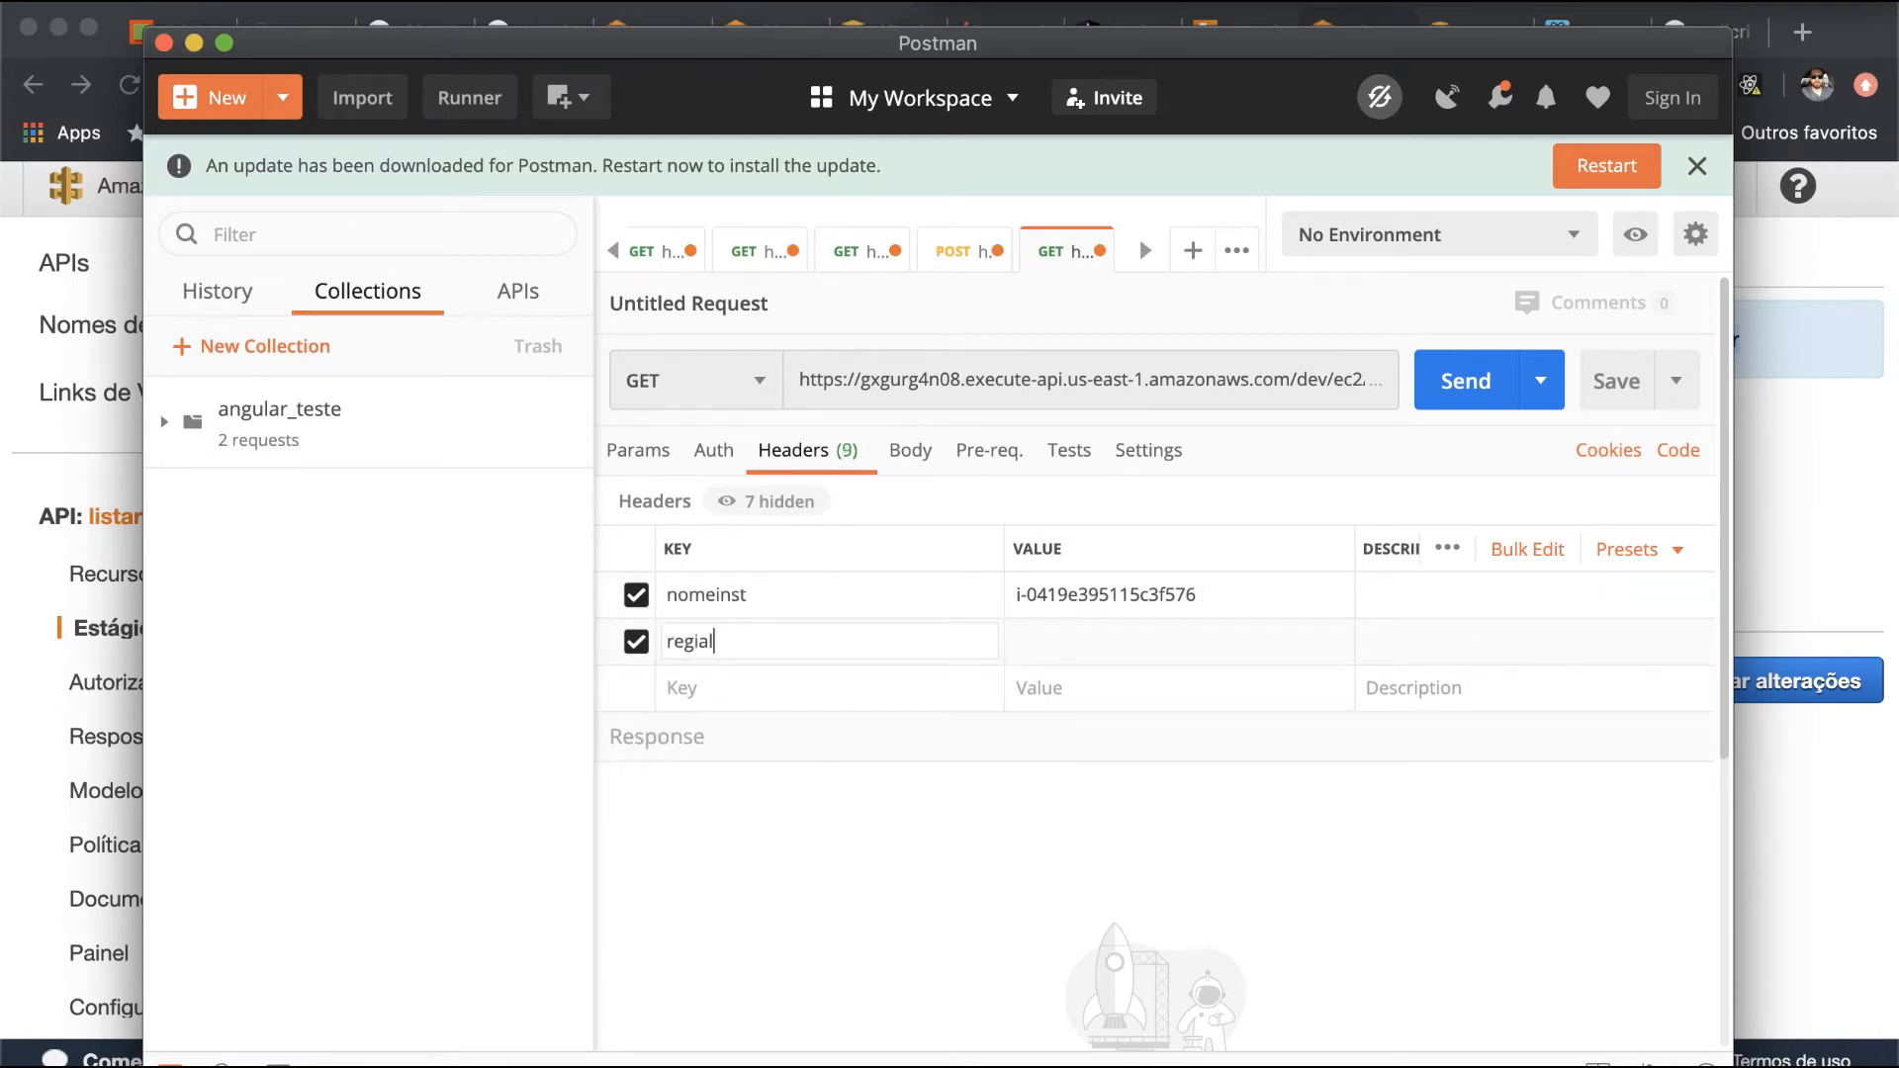
pyautogui.write('us-east-1')
pyautogui.click(1347, 937)
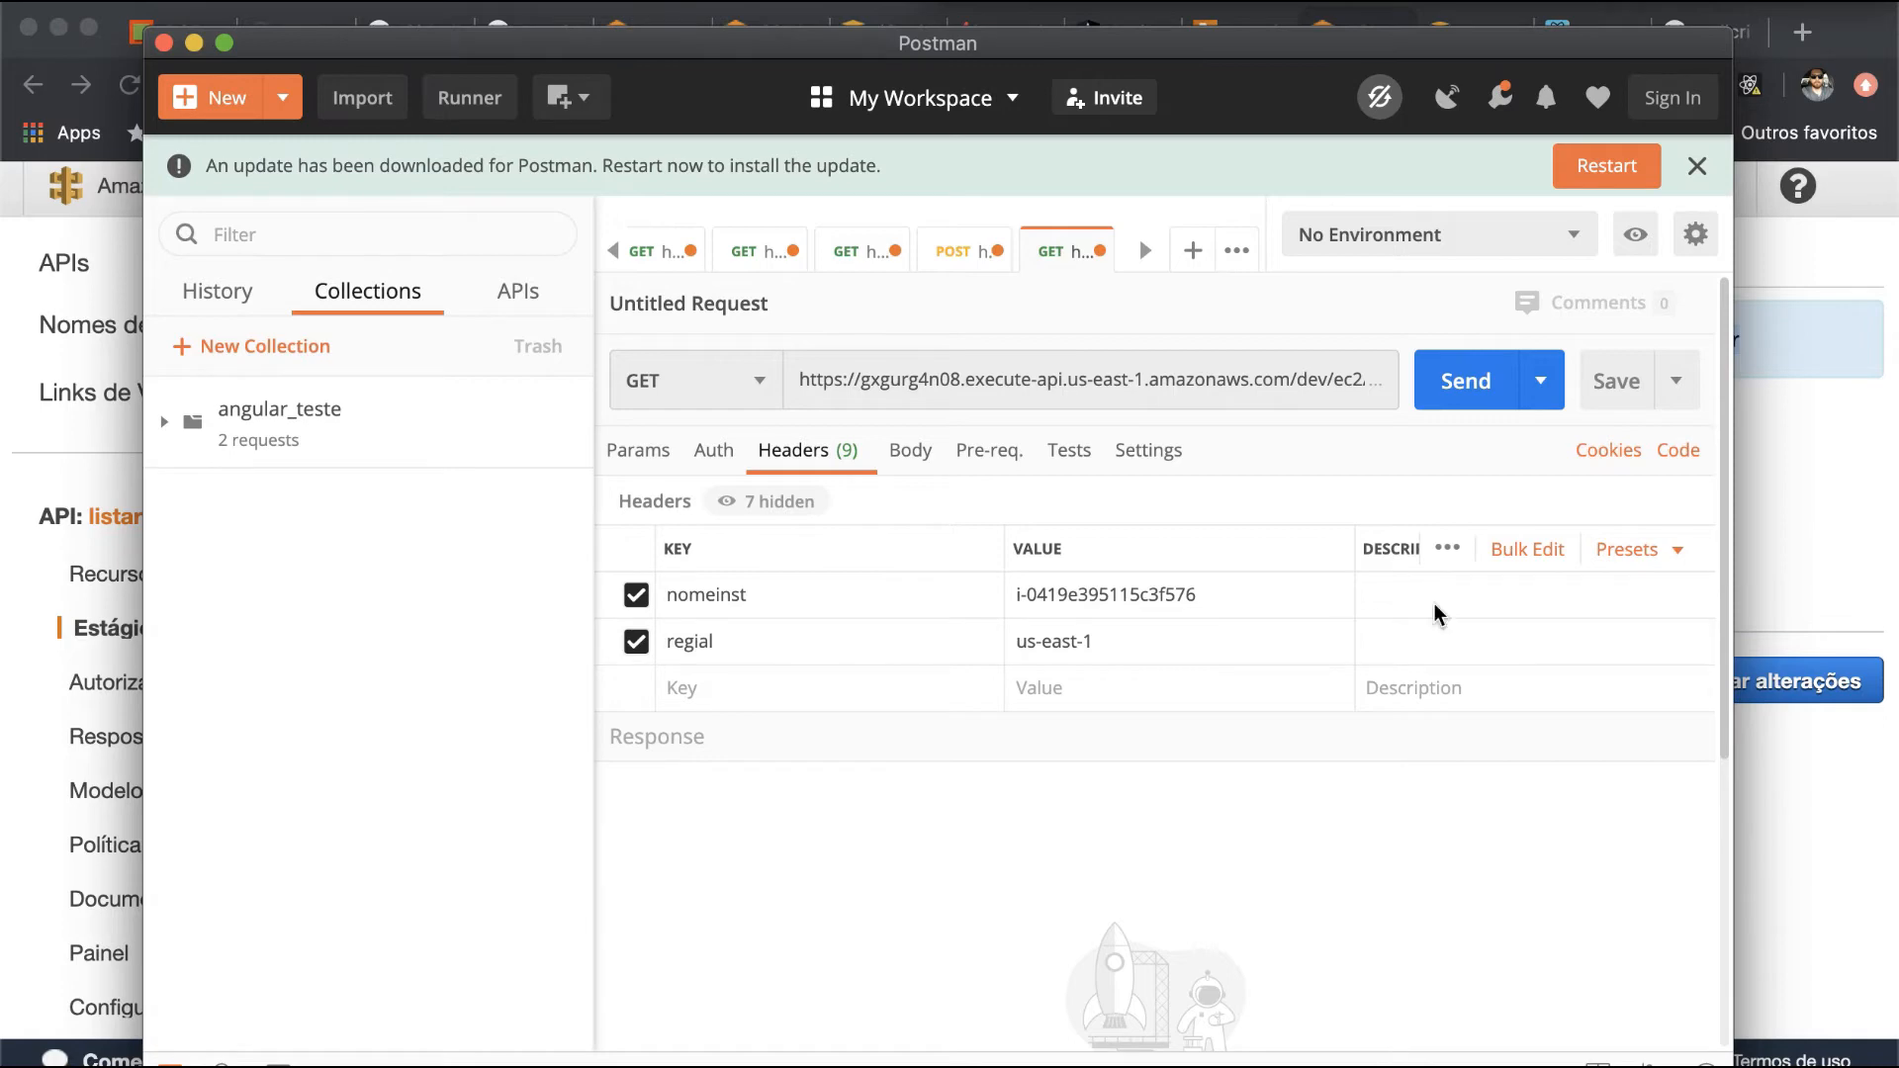
pyautogui.click(1503, 394)
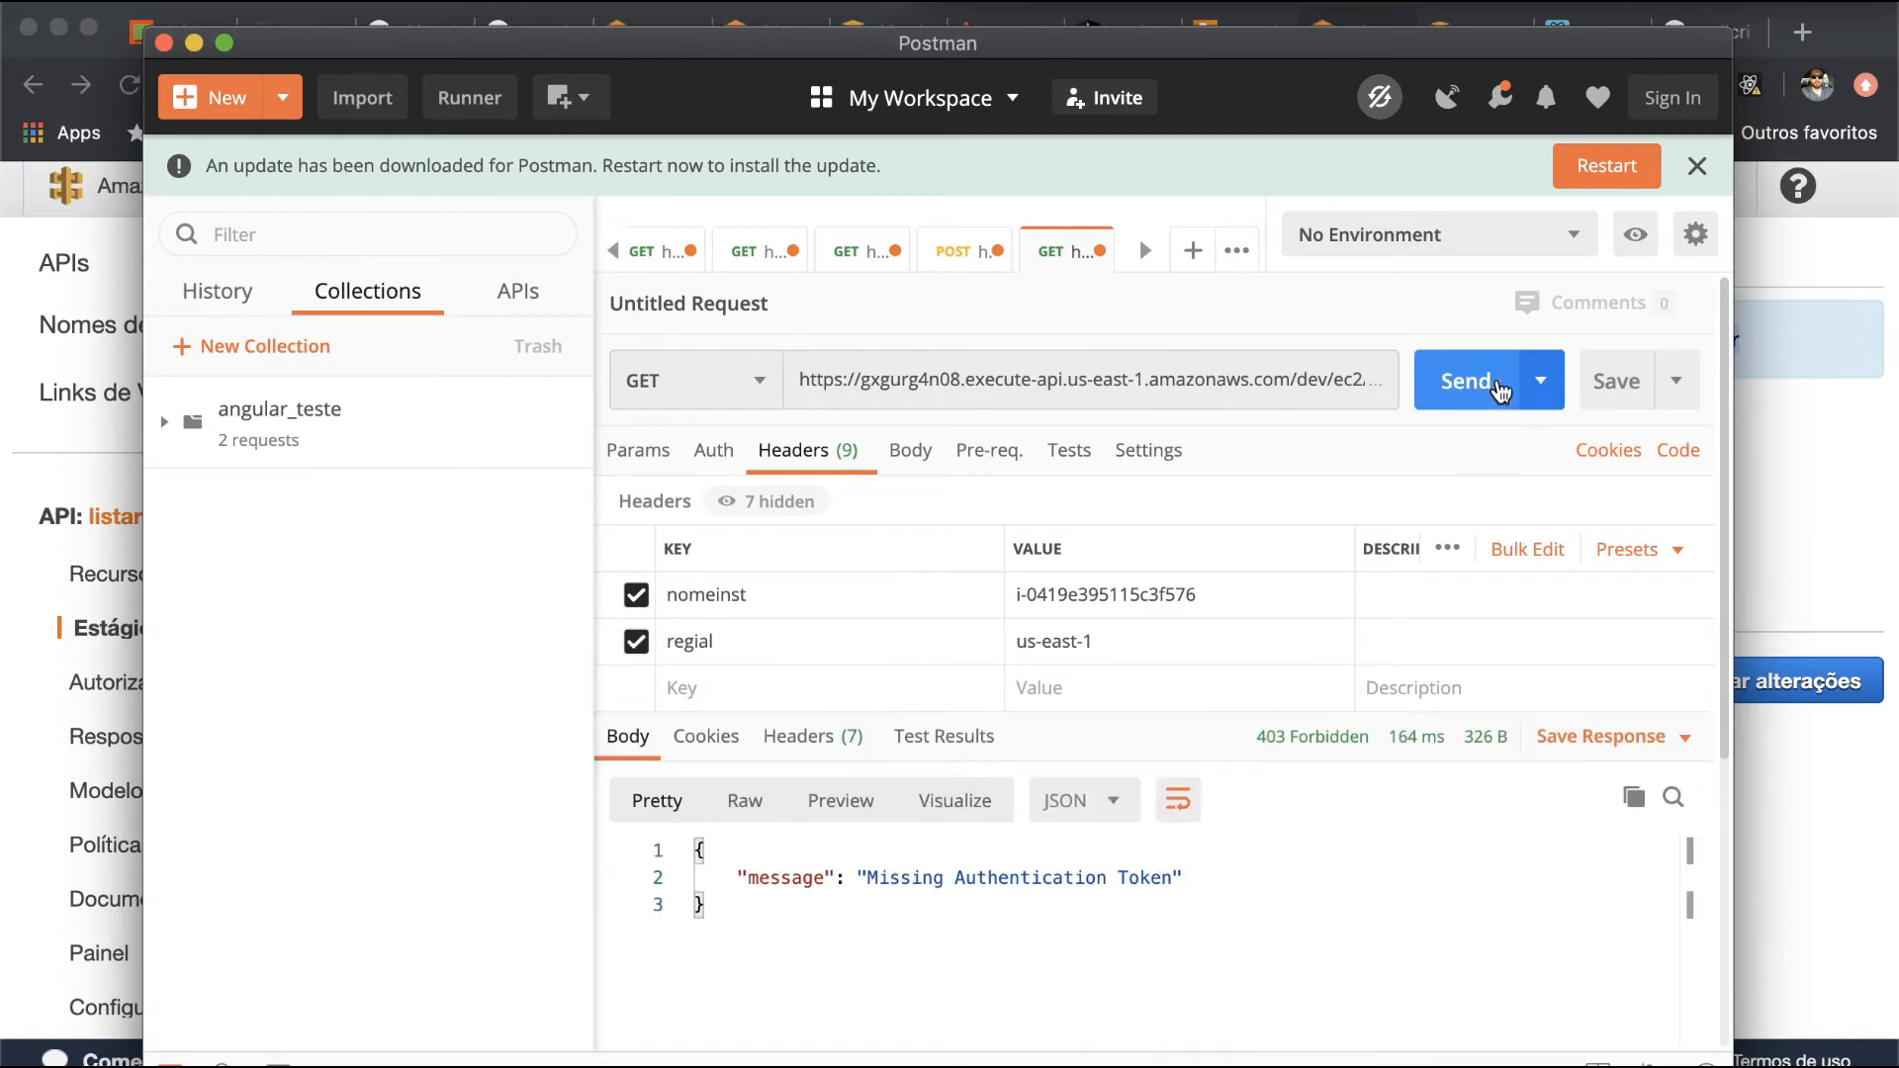
# - Compare the request URL with the desligar invoke URL in API Gateway, and the nomeinst header key with the one in the ligar request
pyautogui.press('super+Tab')
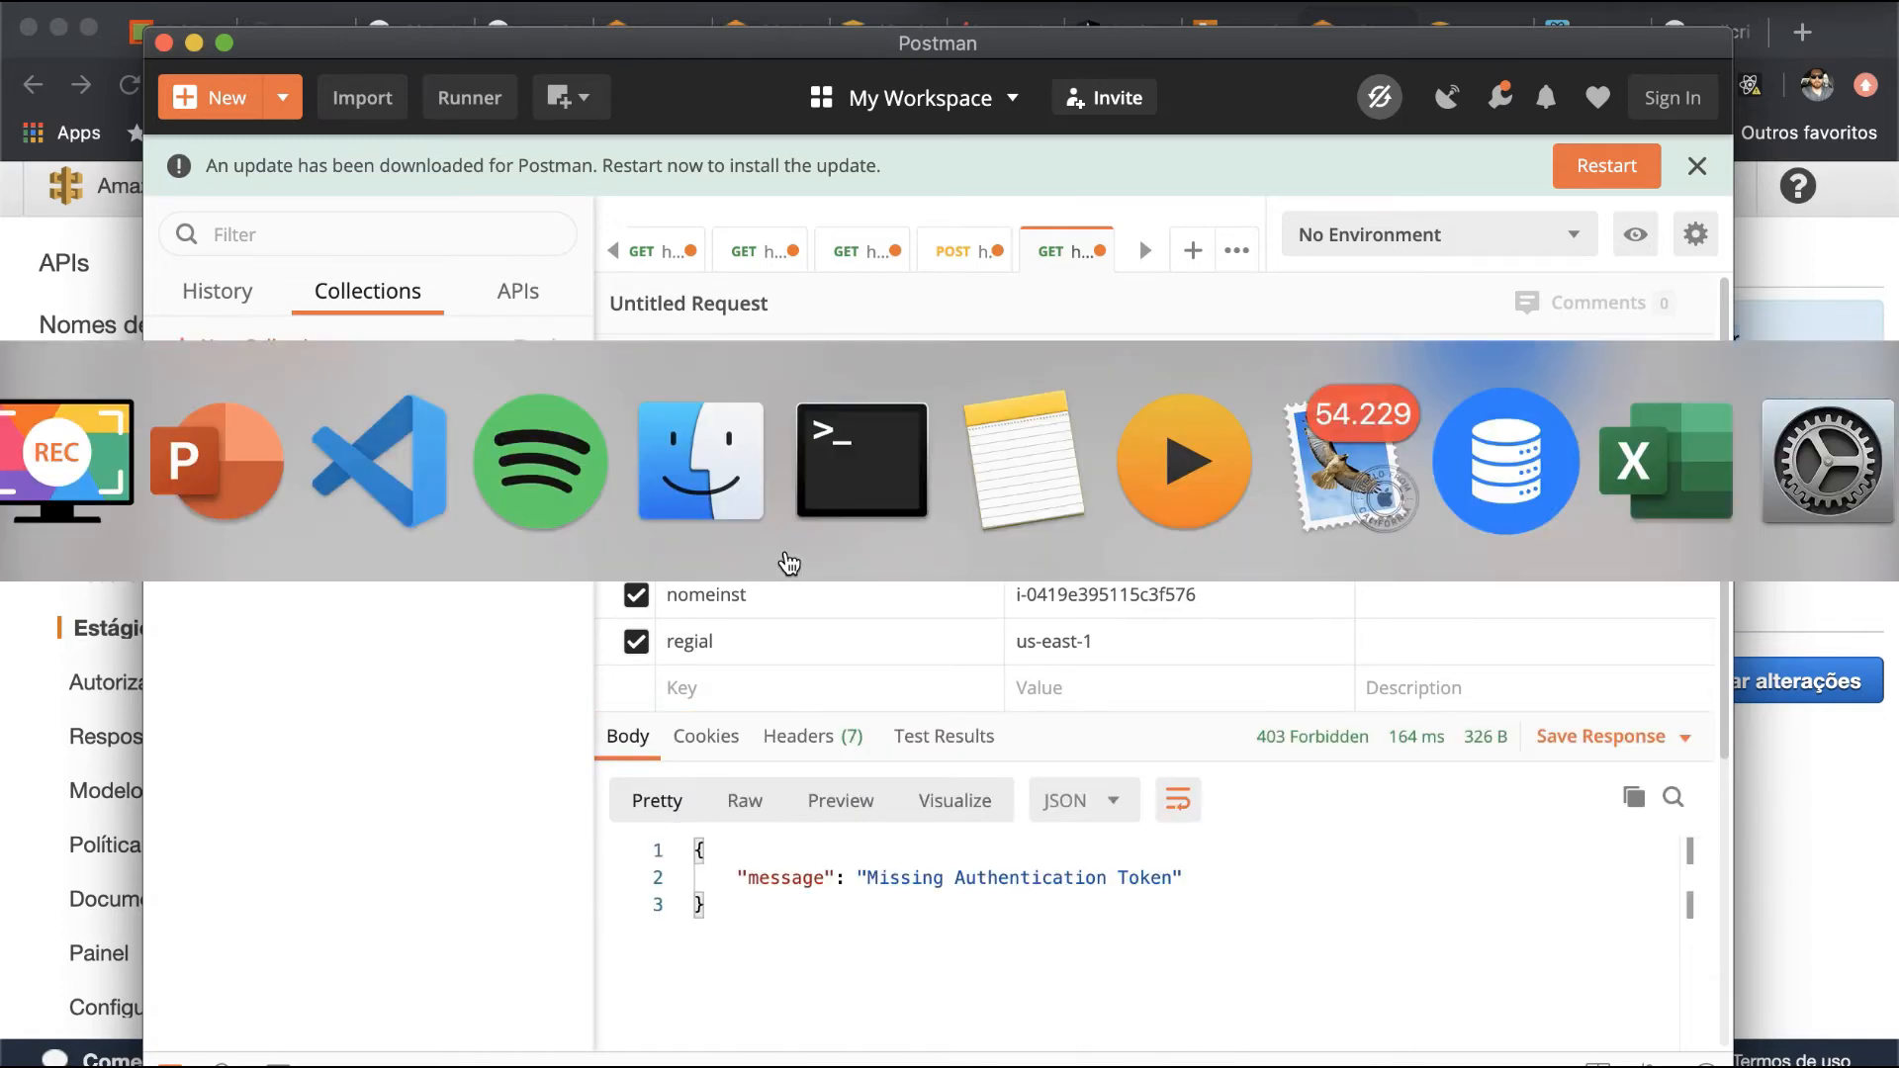
pyautogui.press('super+Tab')
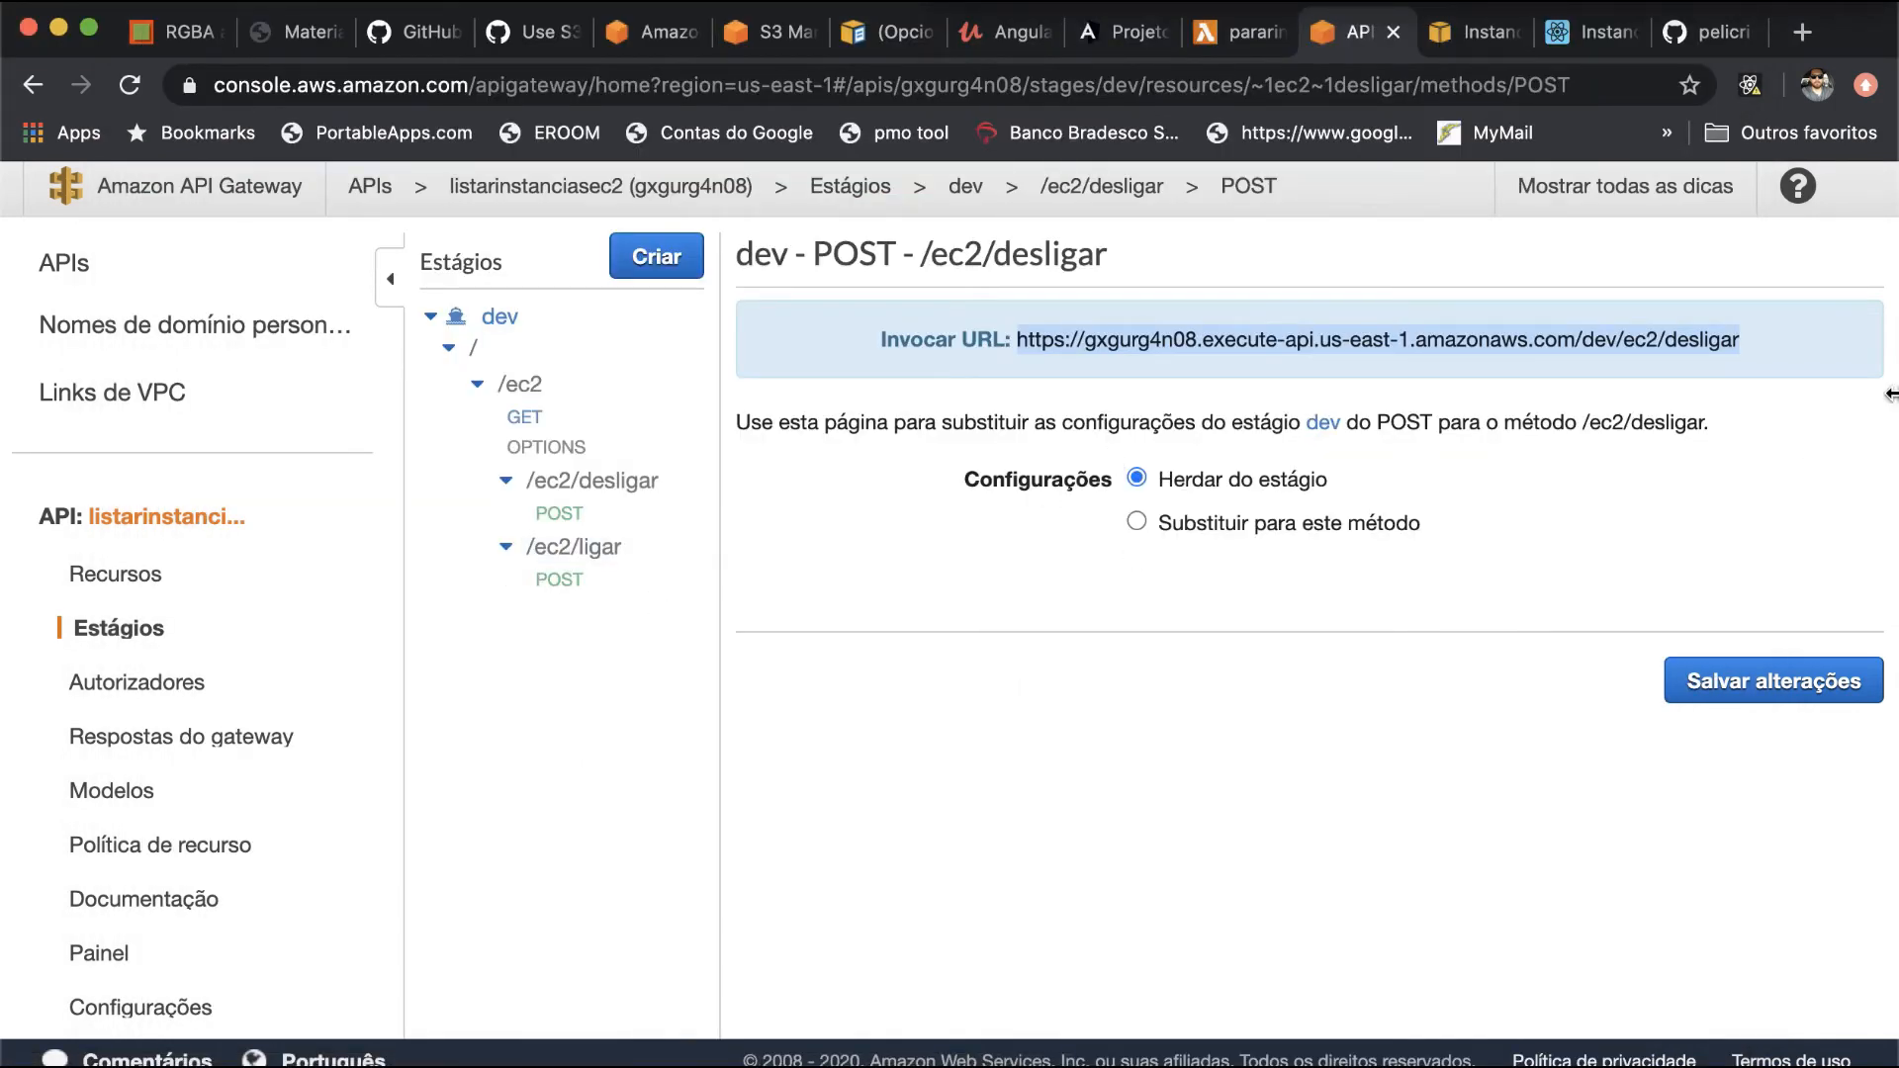
pyautogui.press('super+Tab')
pyautogui.click(1138, 379)
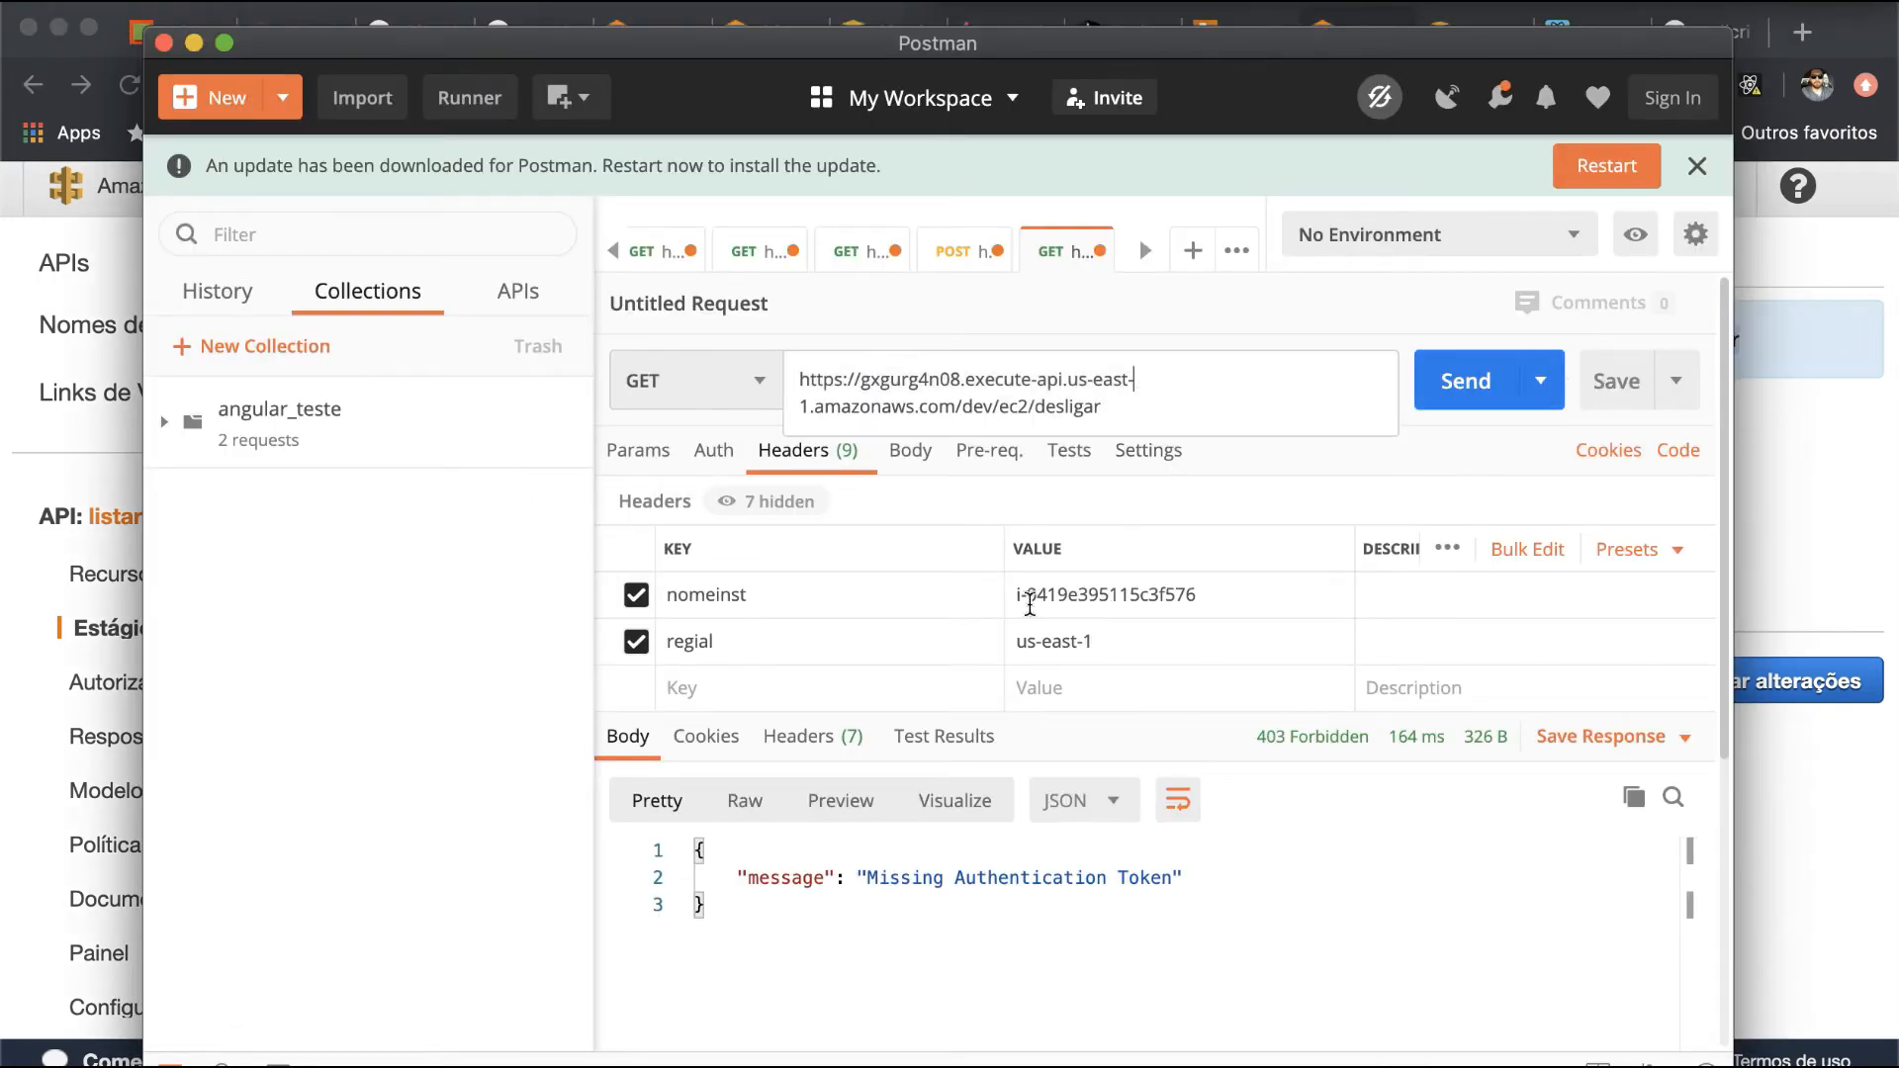
pyautogui.click(952, 253)
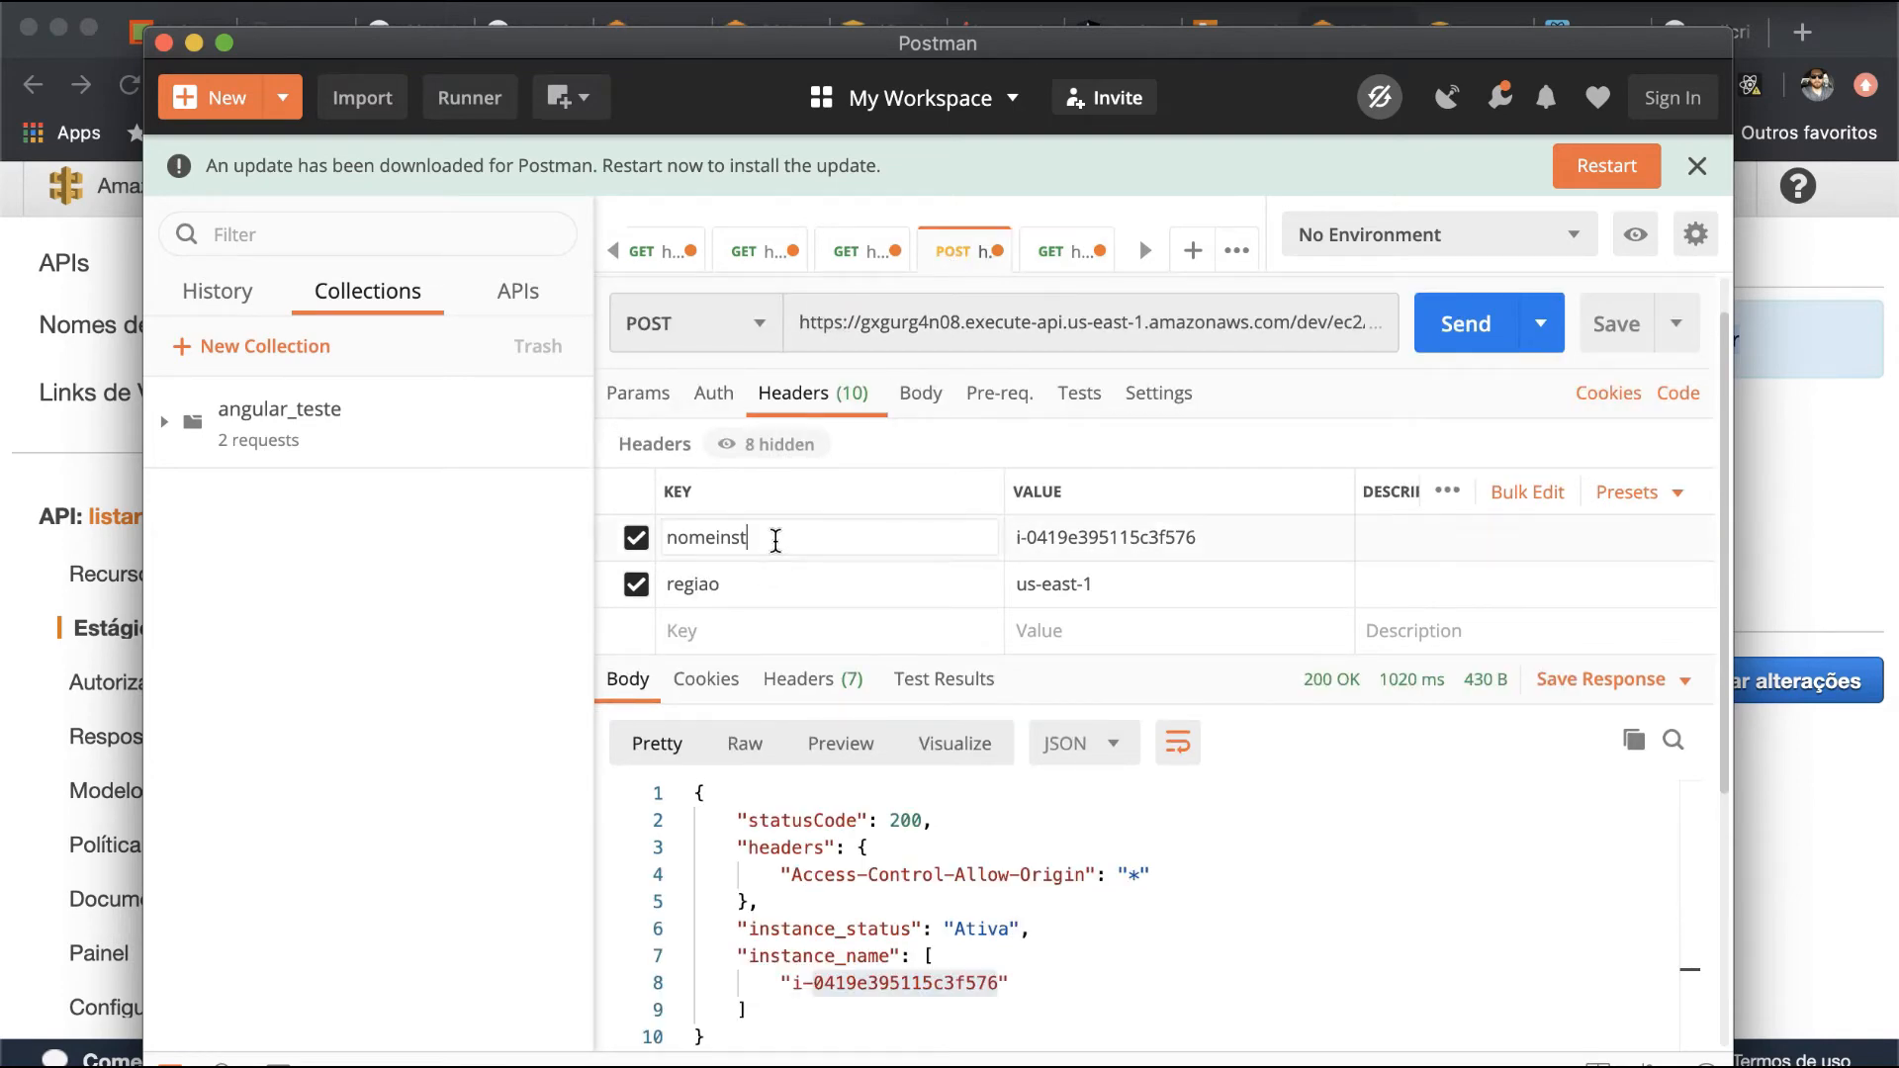
pyautogui.doubleClick(777, 541)
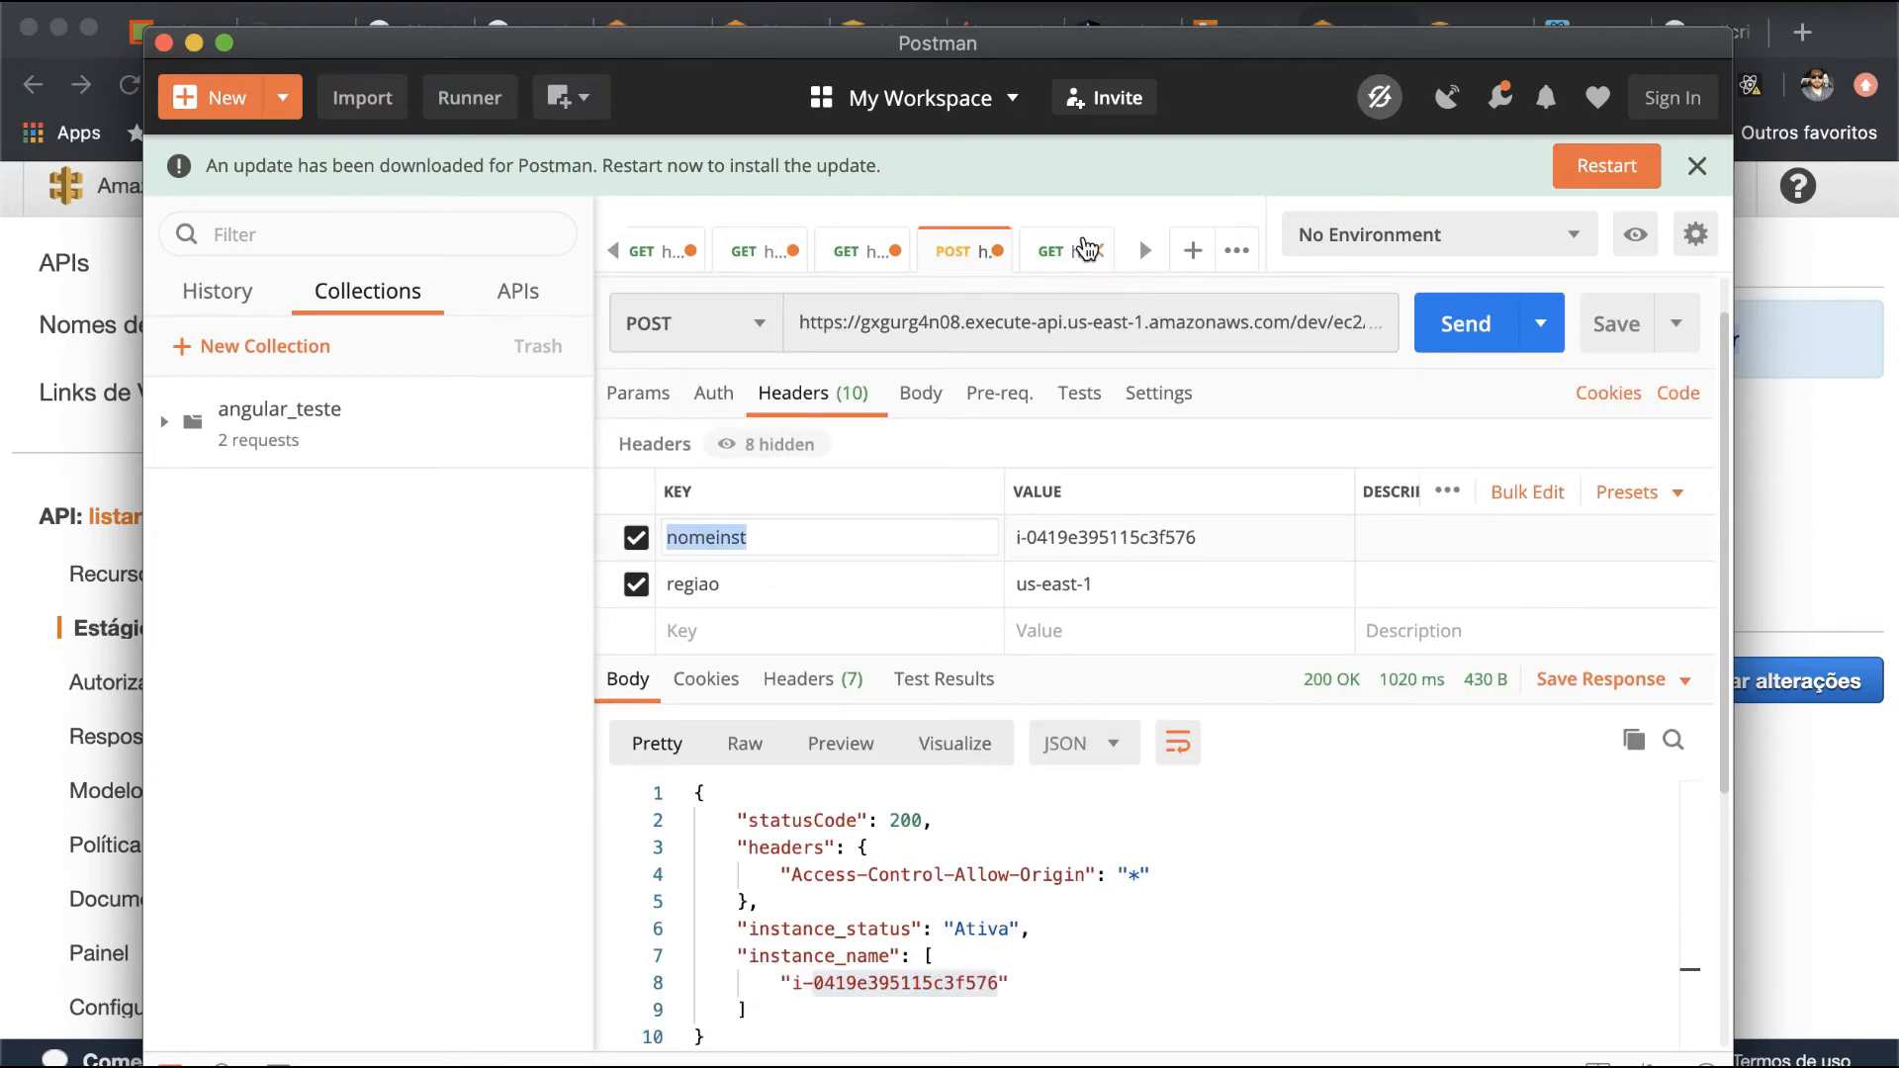
pyautogui.click(1088, 250)
pyautogui.click(862, 585)
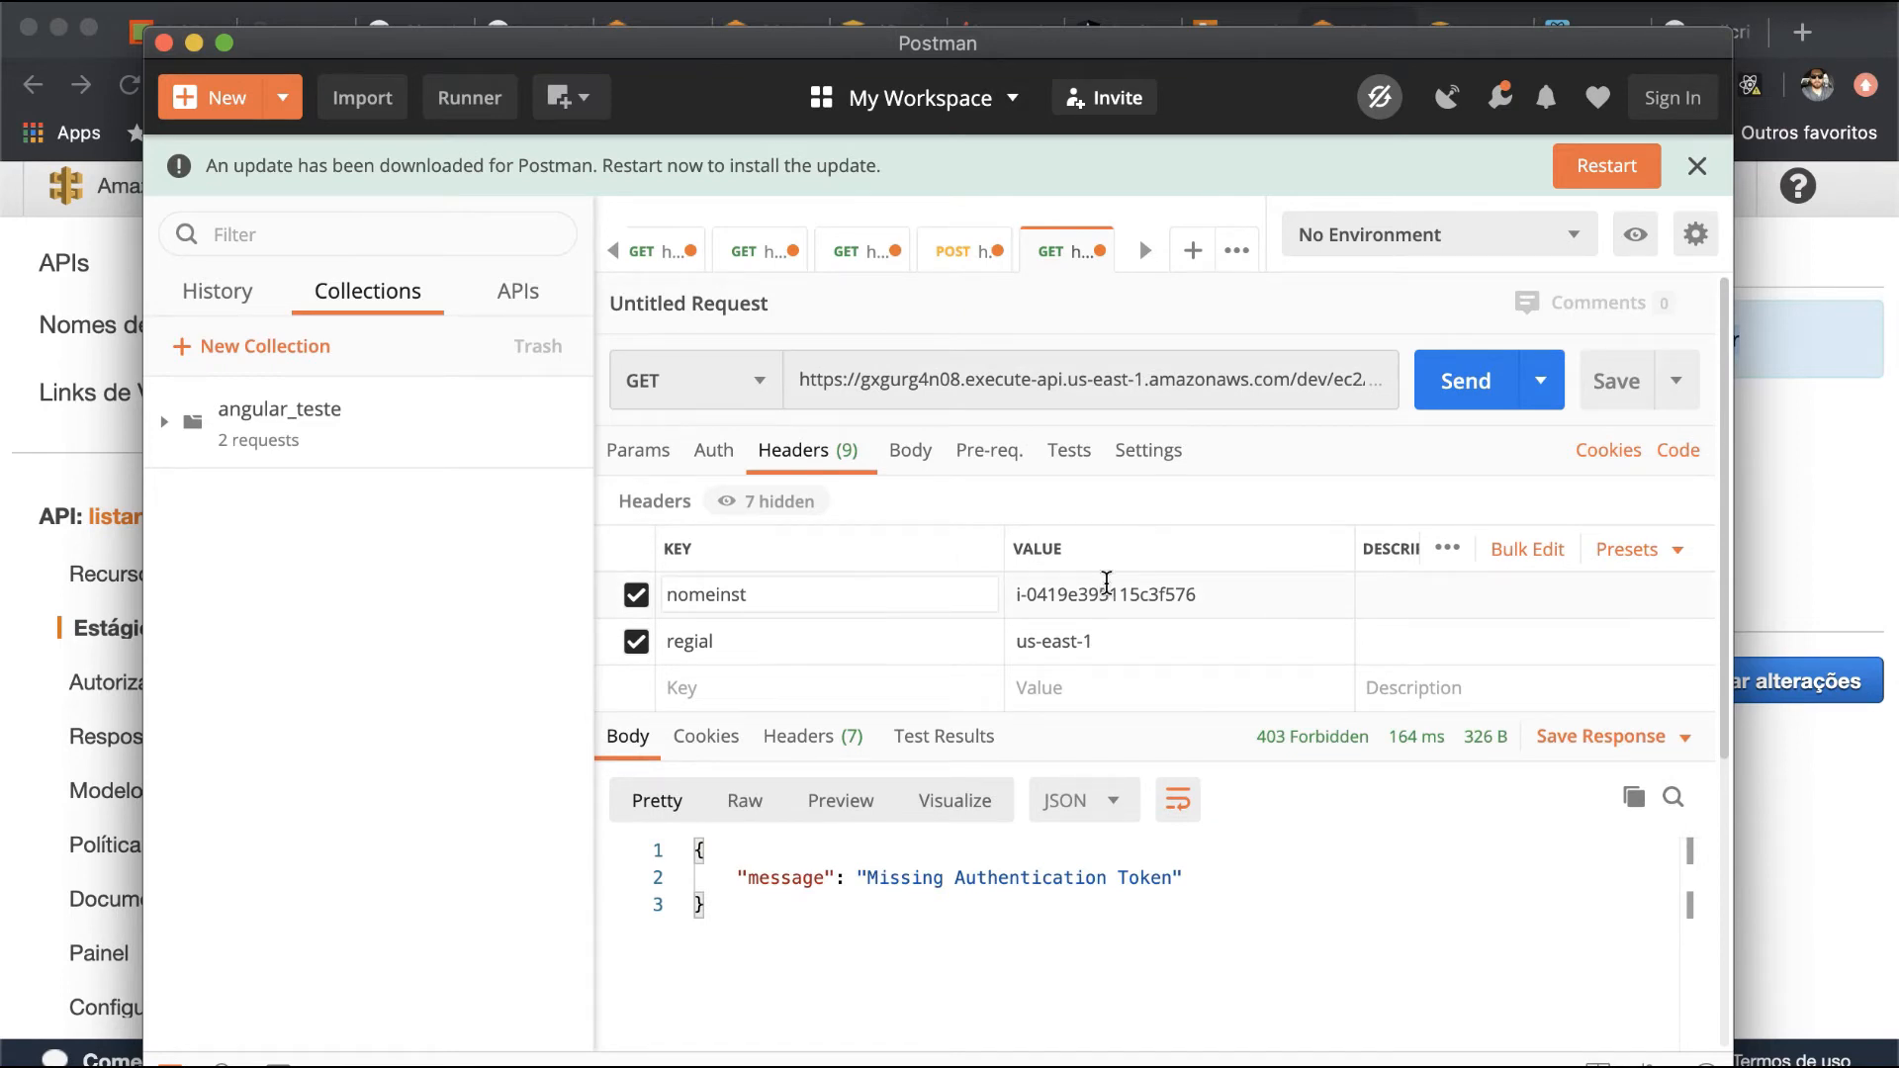
# - Correct the second header's key to regiao and resend the GET request
pyautogui.click(766, 648)
pyautogui.press('BackSpace')
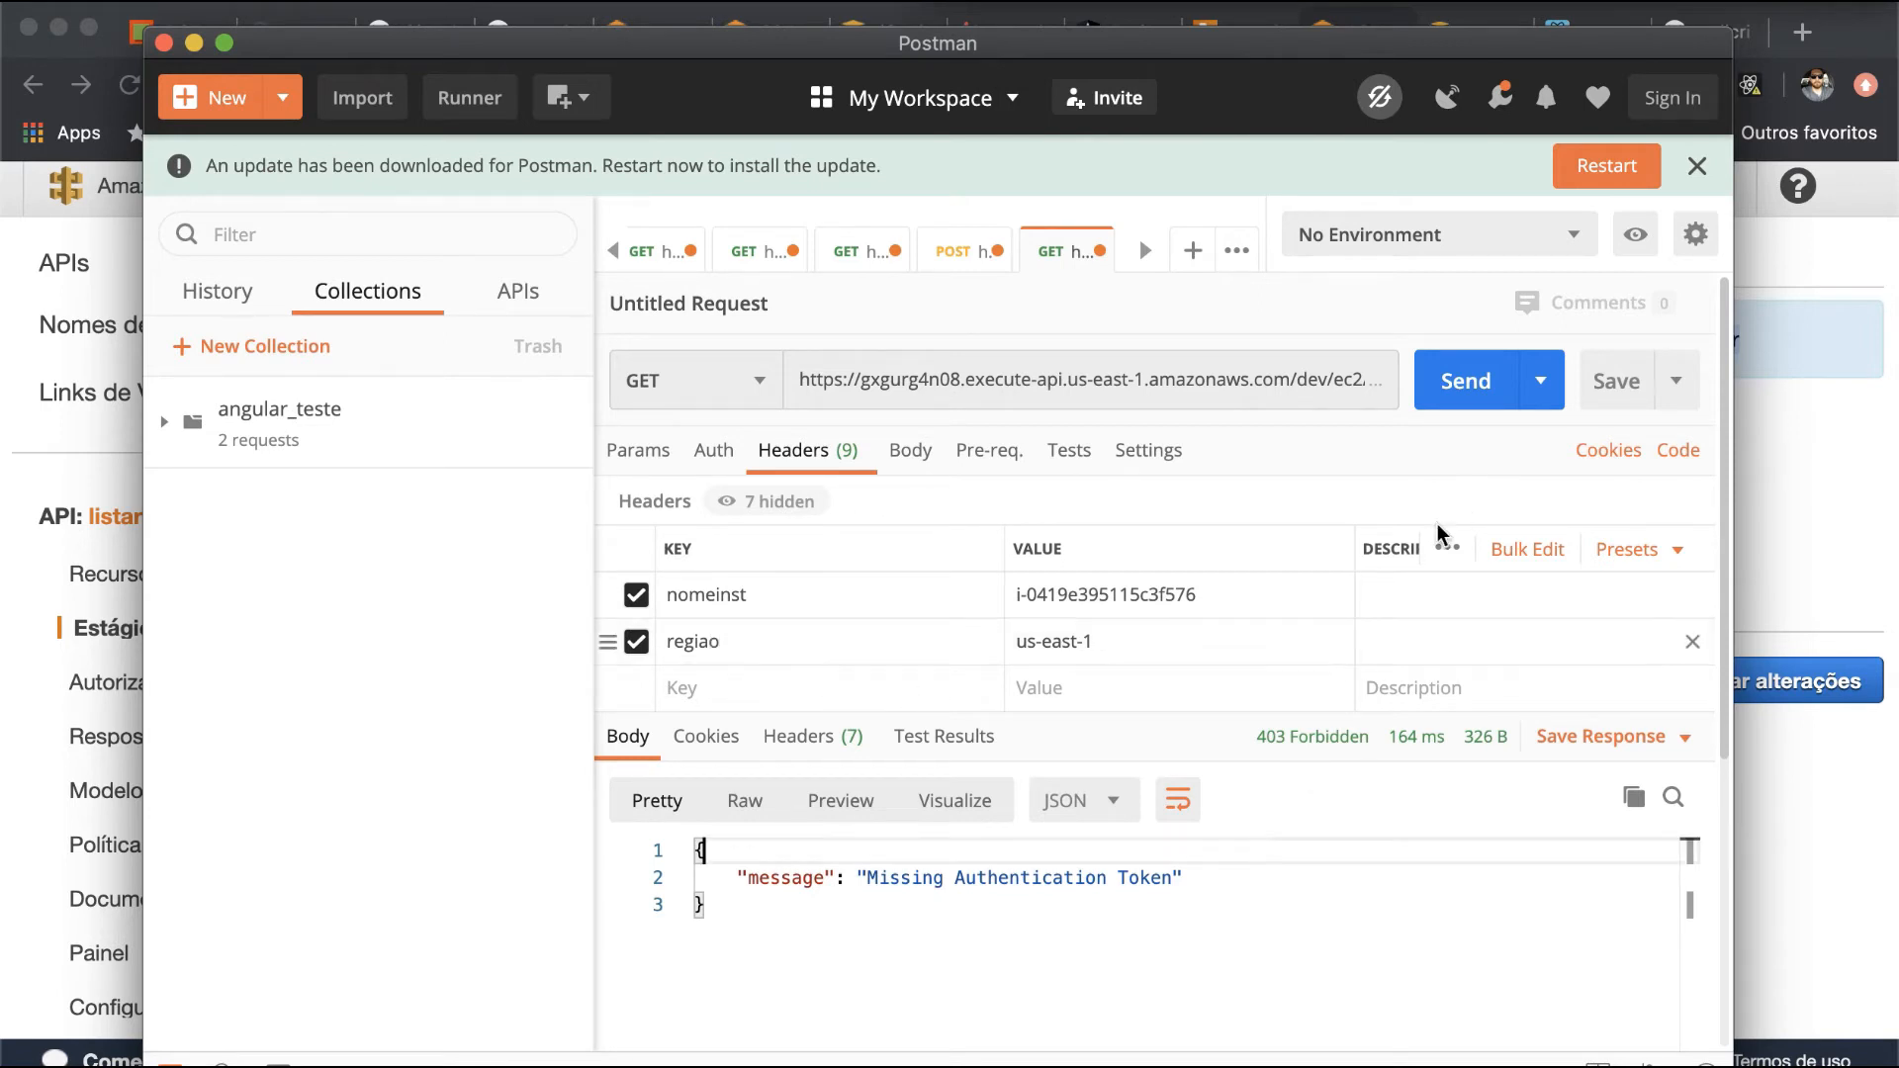
pyautogui.click(1470, 389)
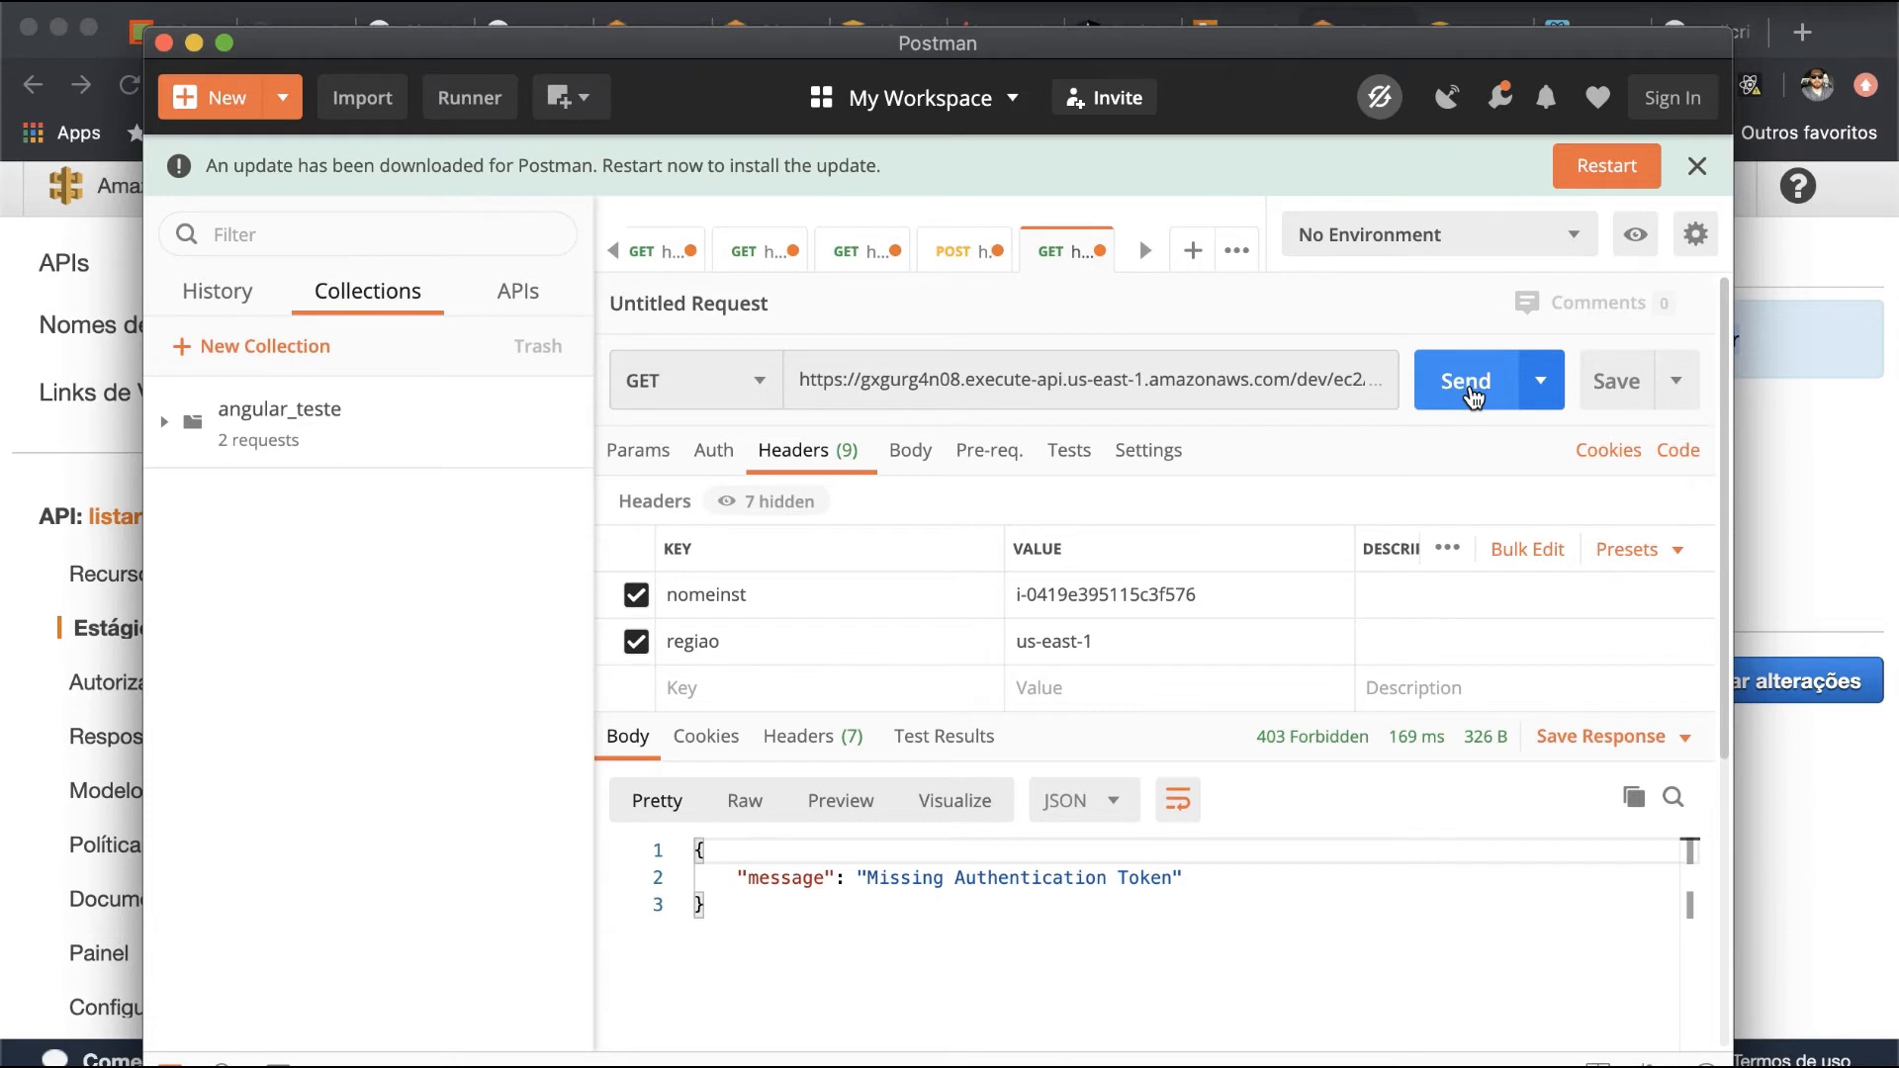
# - Change the desligar request's method to POST, send it, and view the full response body
pyautogui.click(695, 393)
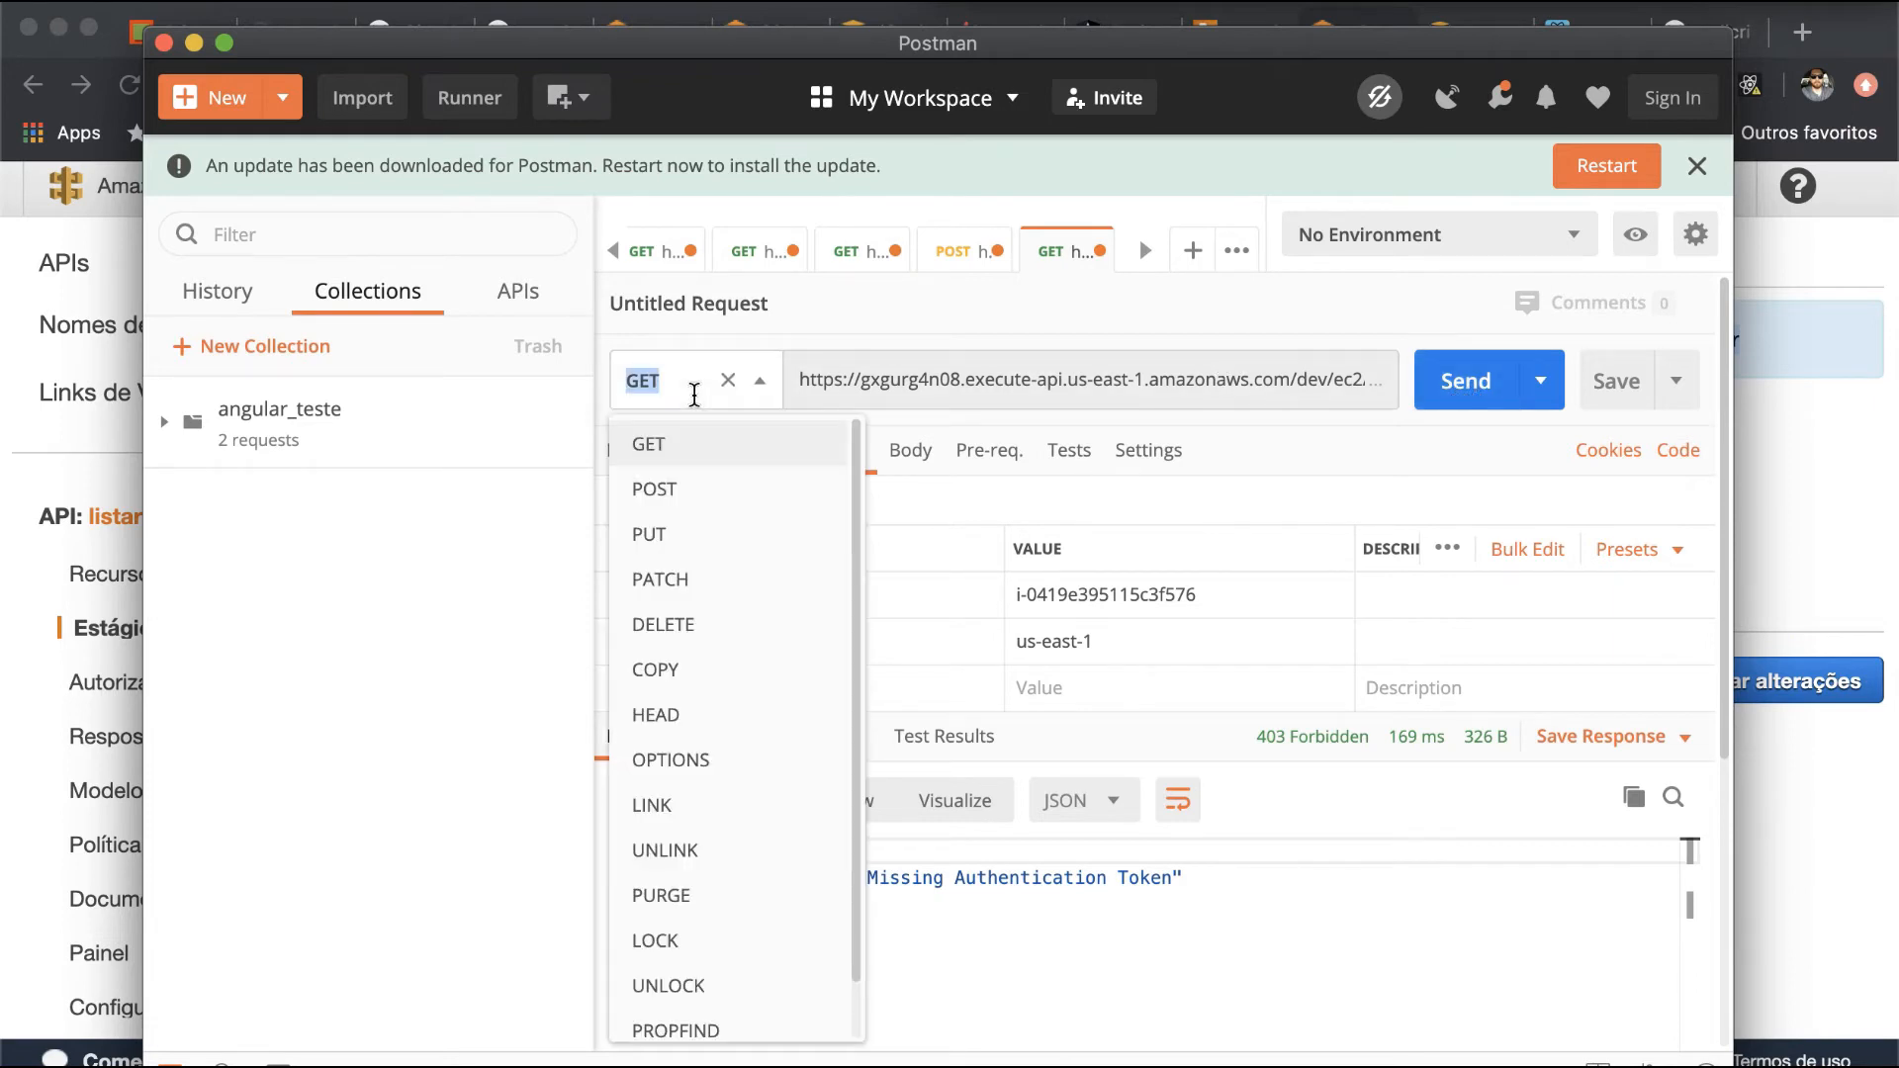
pyautogui.click(803, 491)
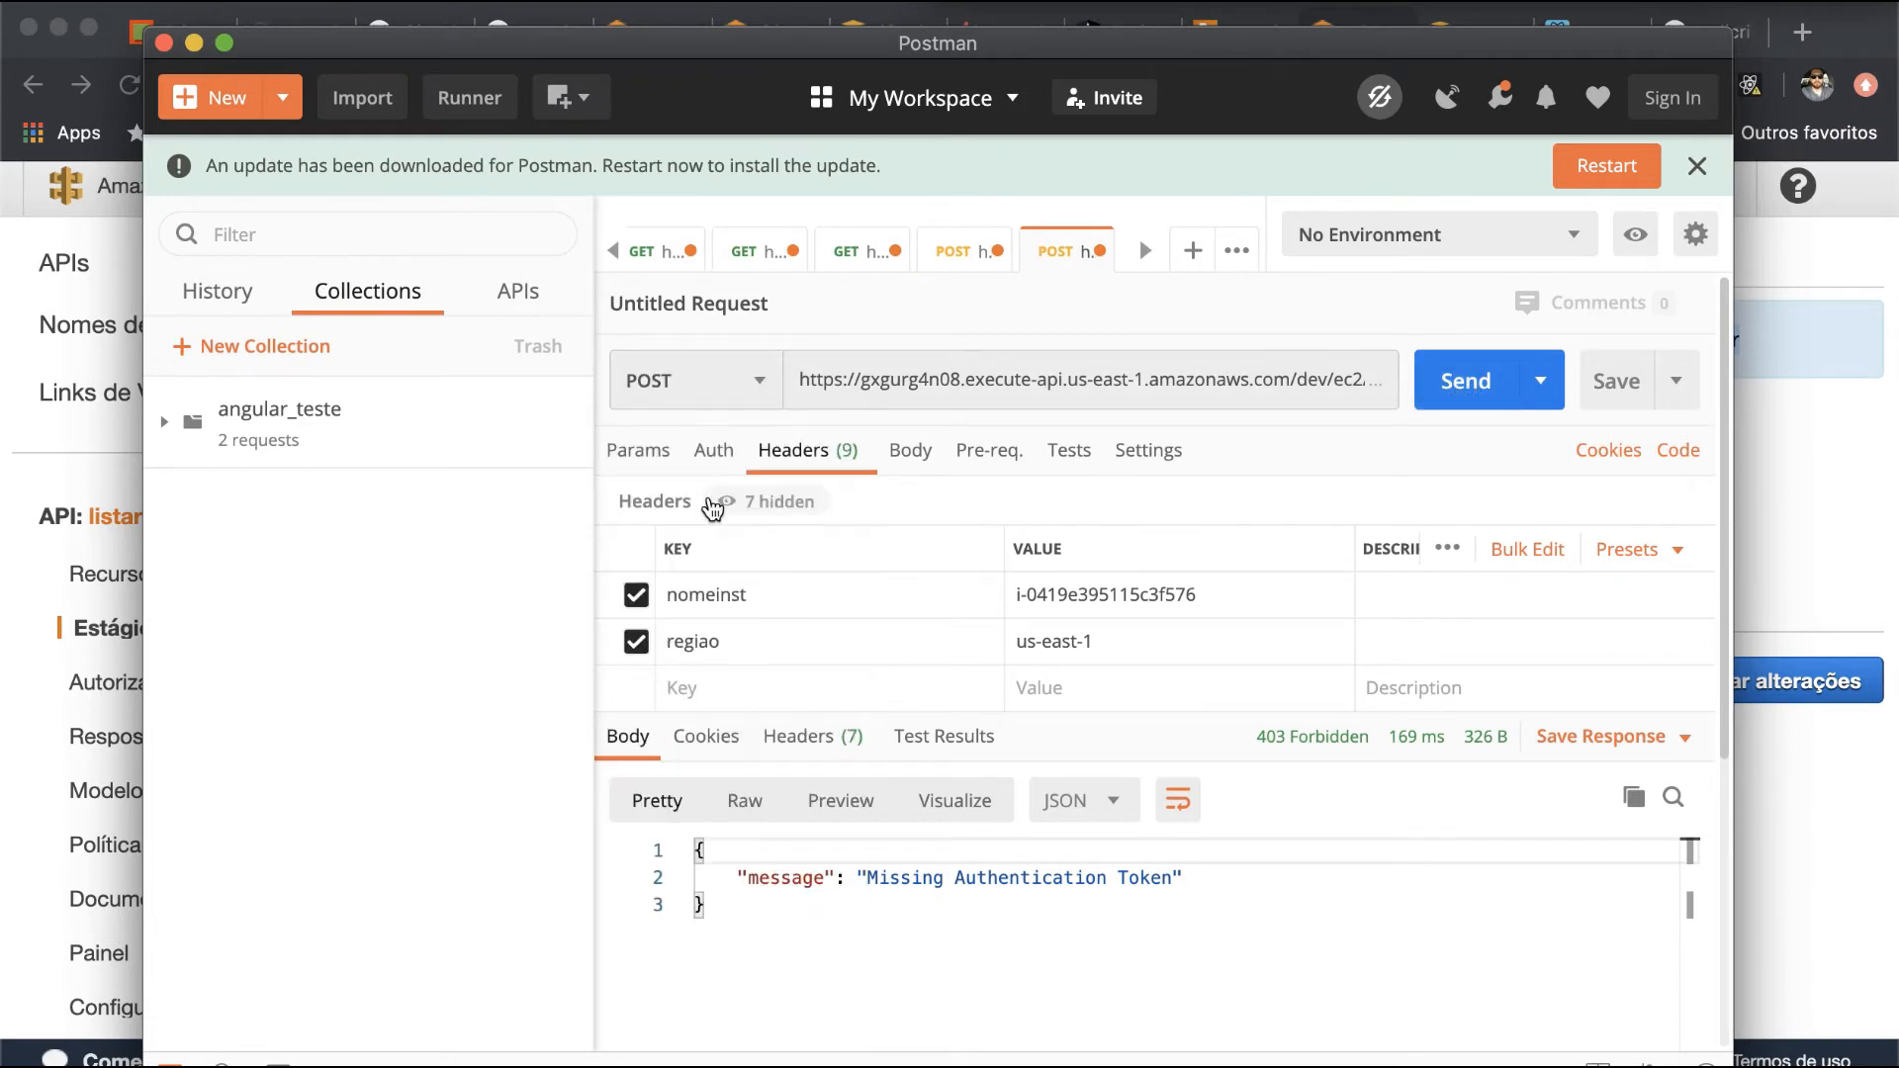
pyautogui.click(1500, 378)
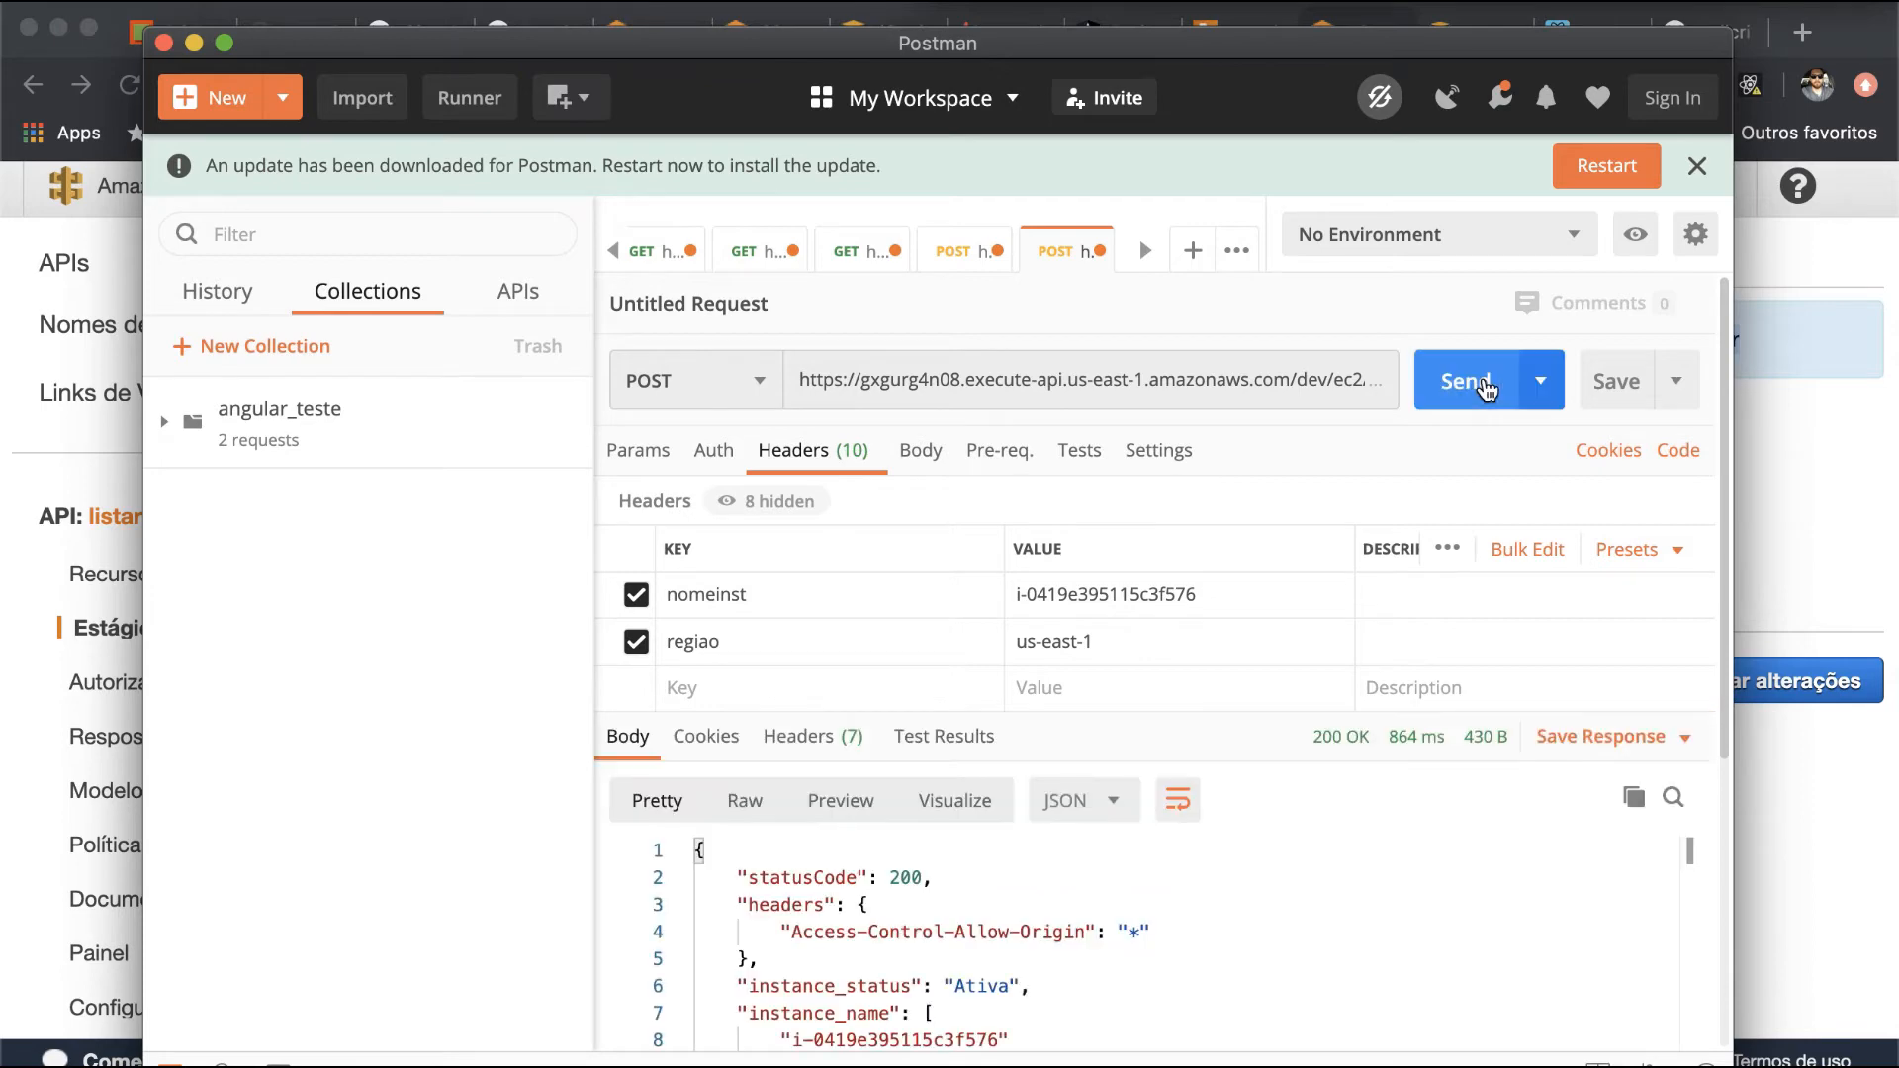
pyautogui.scroll(-2, 820, 990)
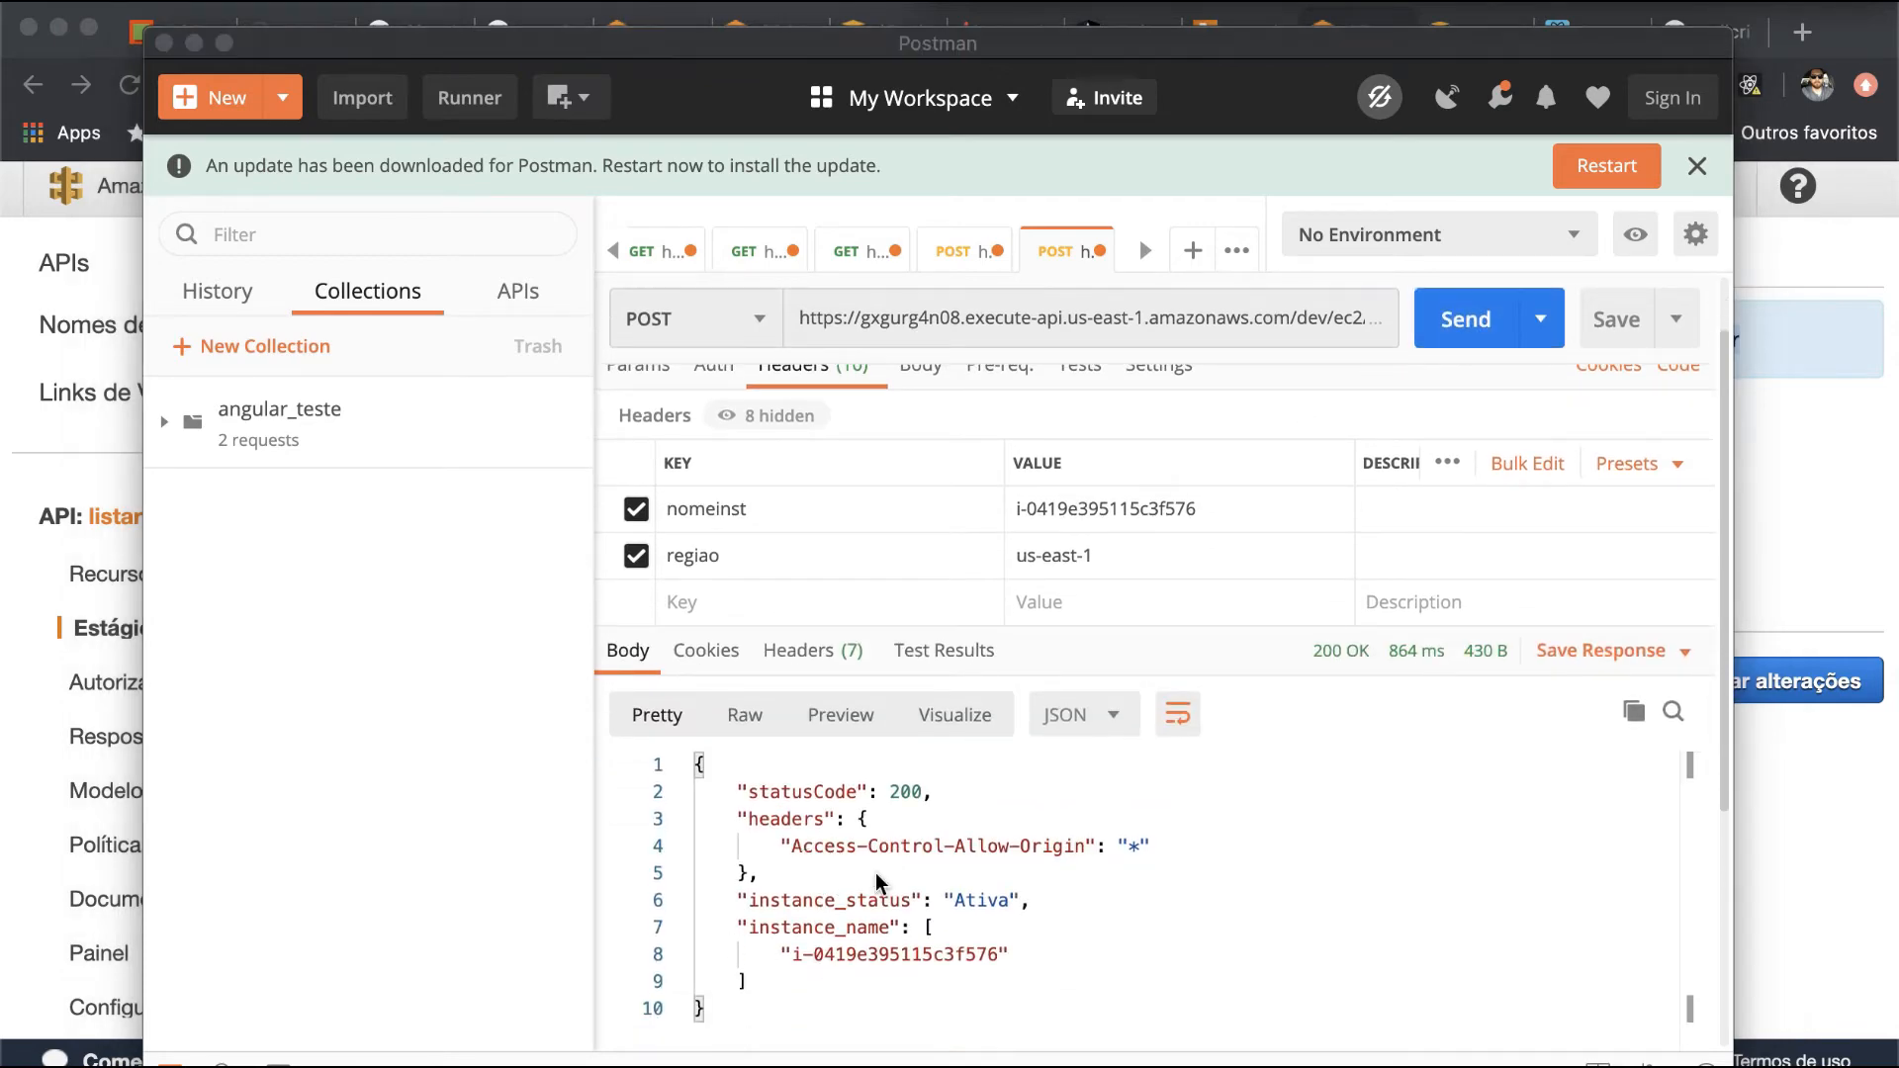
# - Switch to the EC2 console in the browser and reload the instance list to check the state of i-0419e395115c3f576
pyautogui.press('super+Tab')
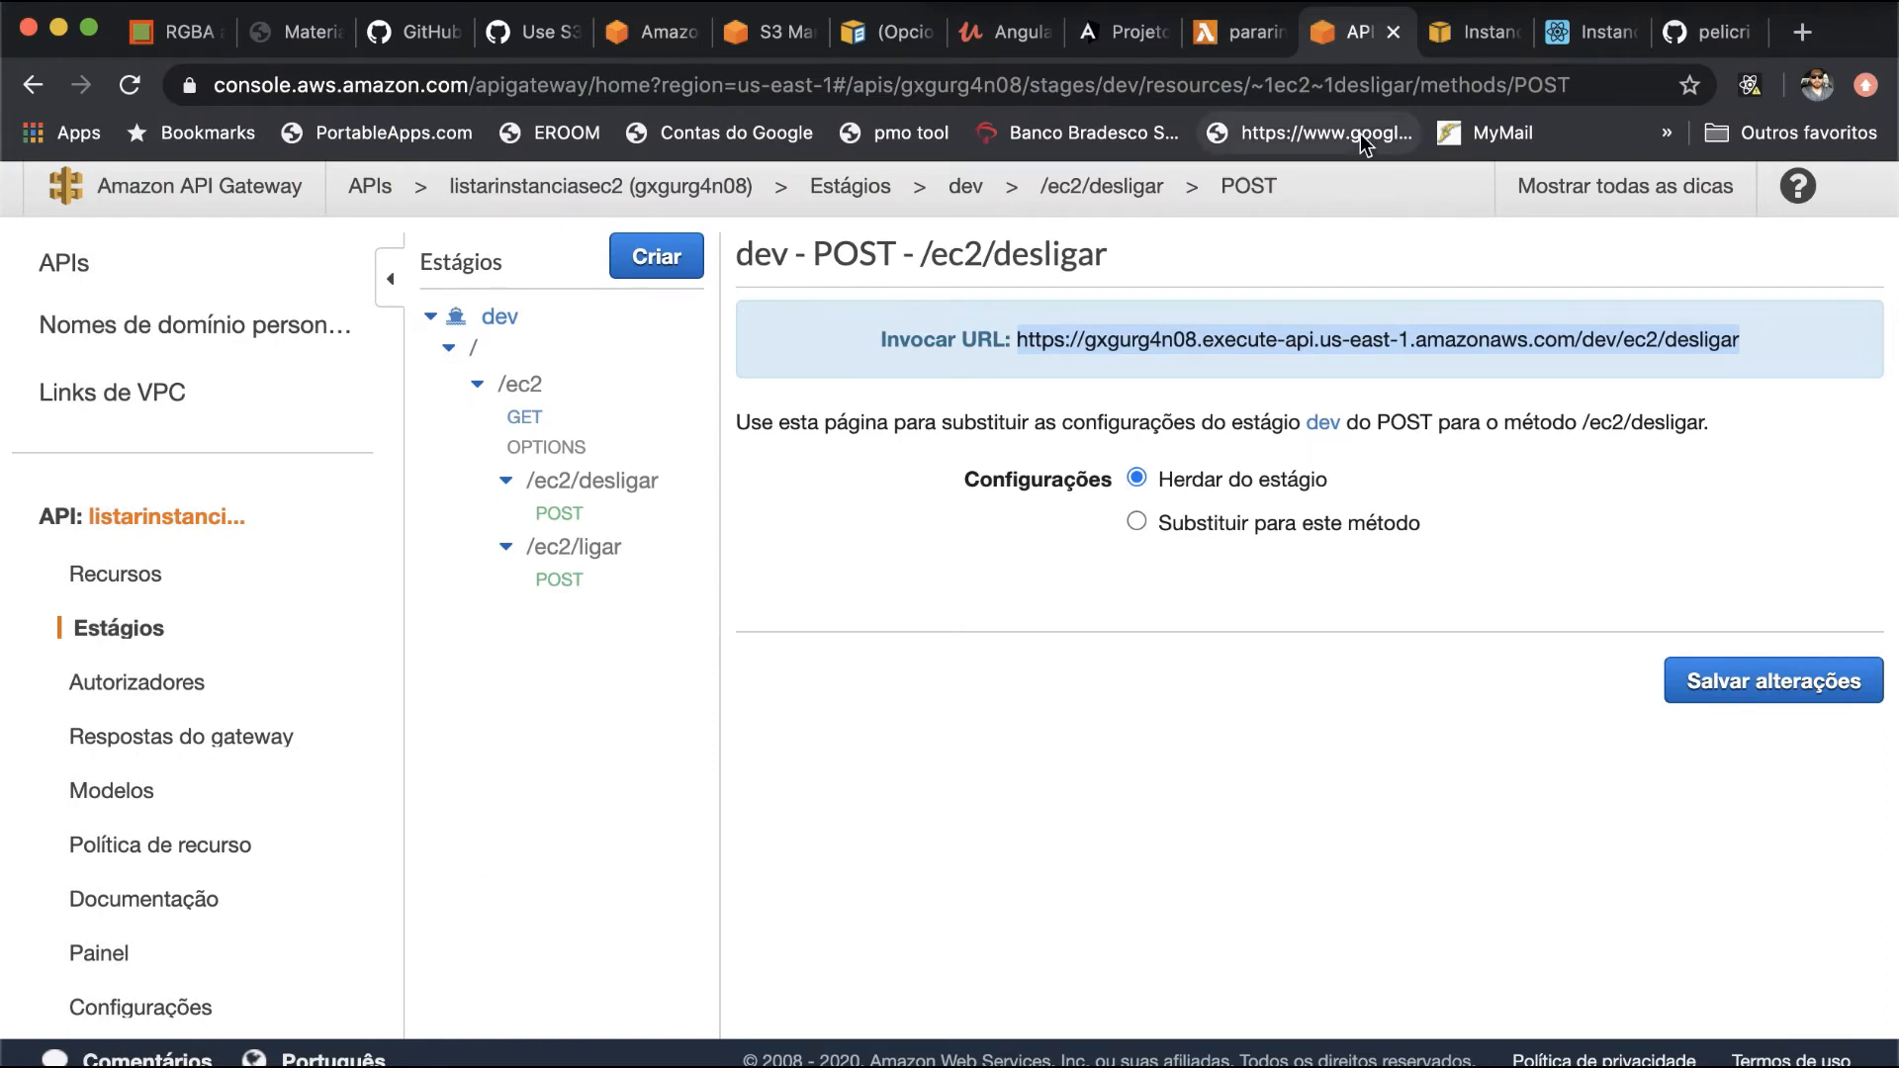
pyautogui.click(1456, 30)
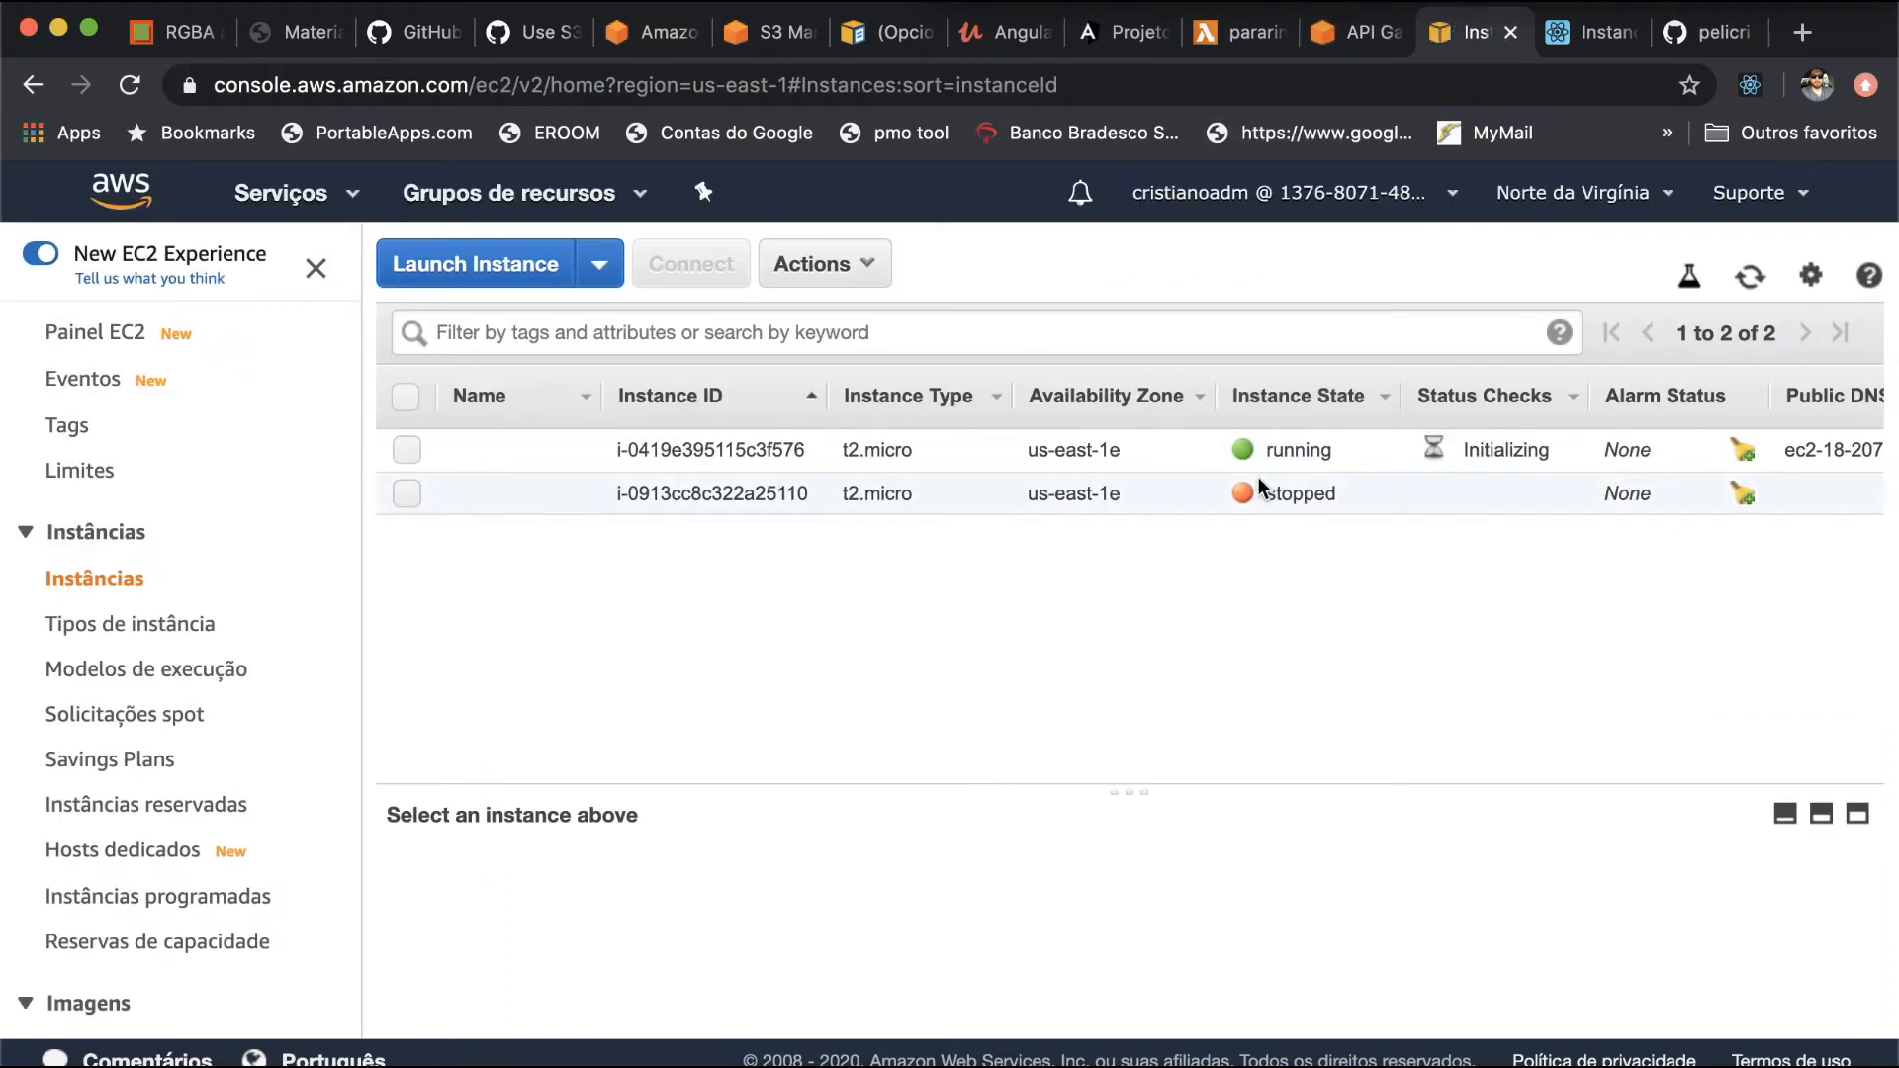
pyautogui.press('super+r')
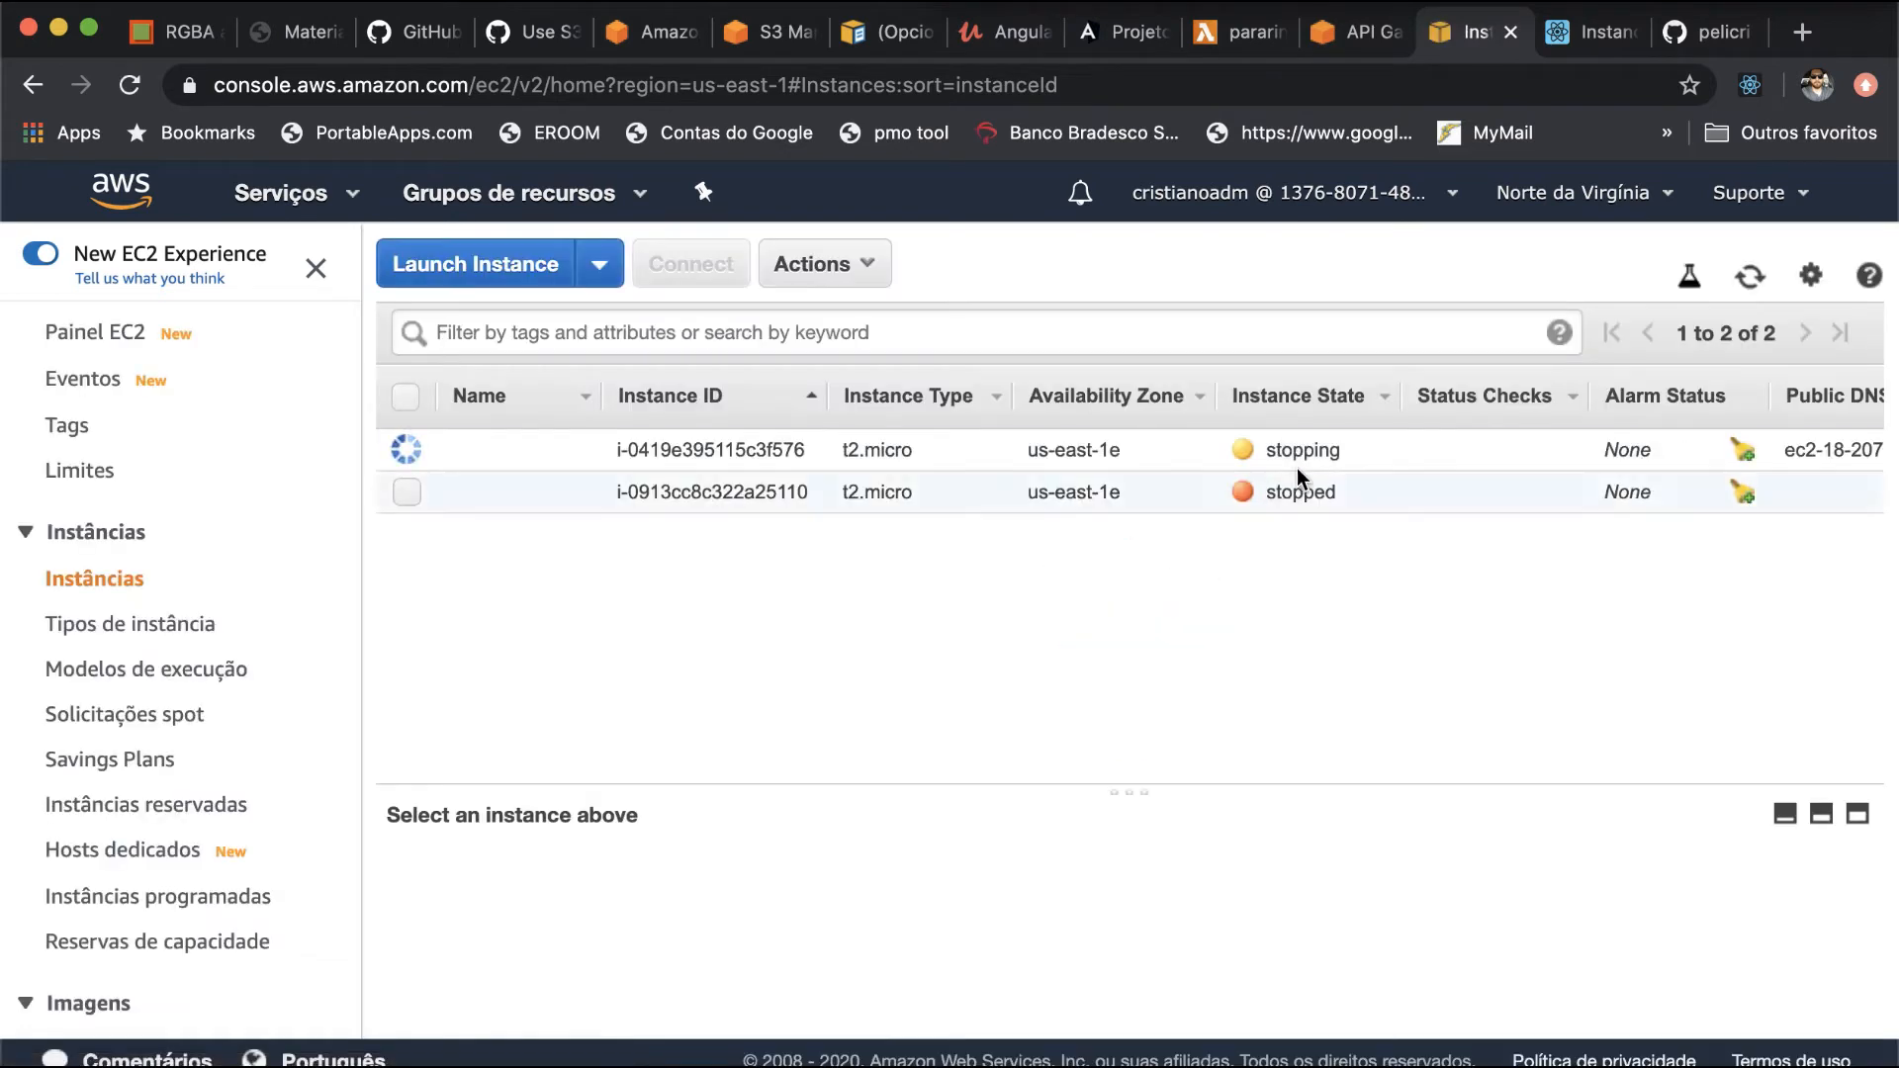
pyautogui.moveTo(1341, 452); pyautogui.dragTo(1275, 451)
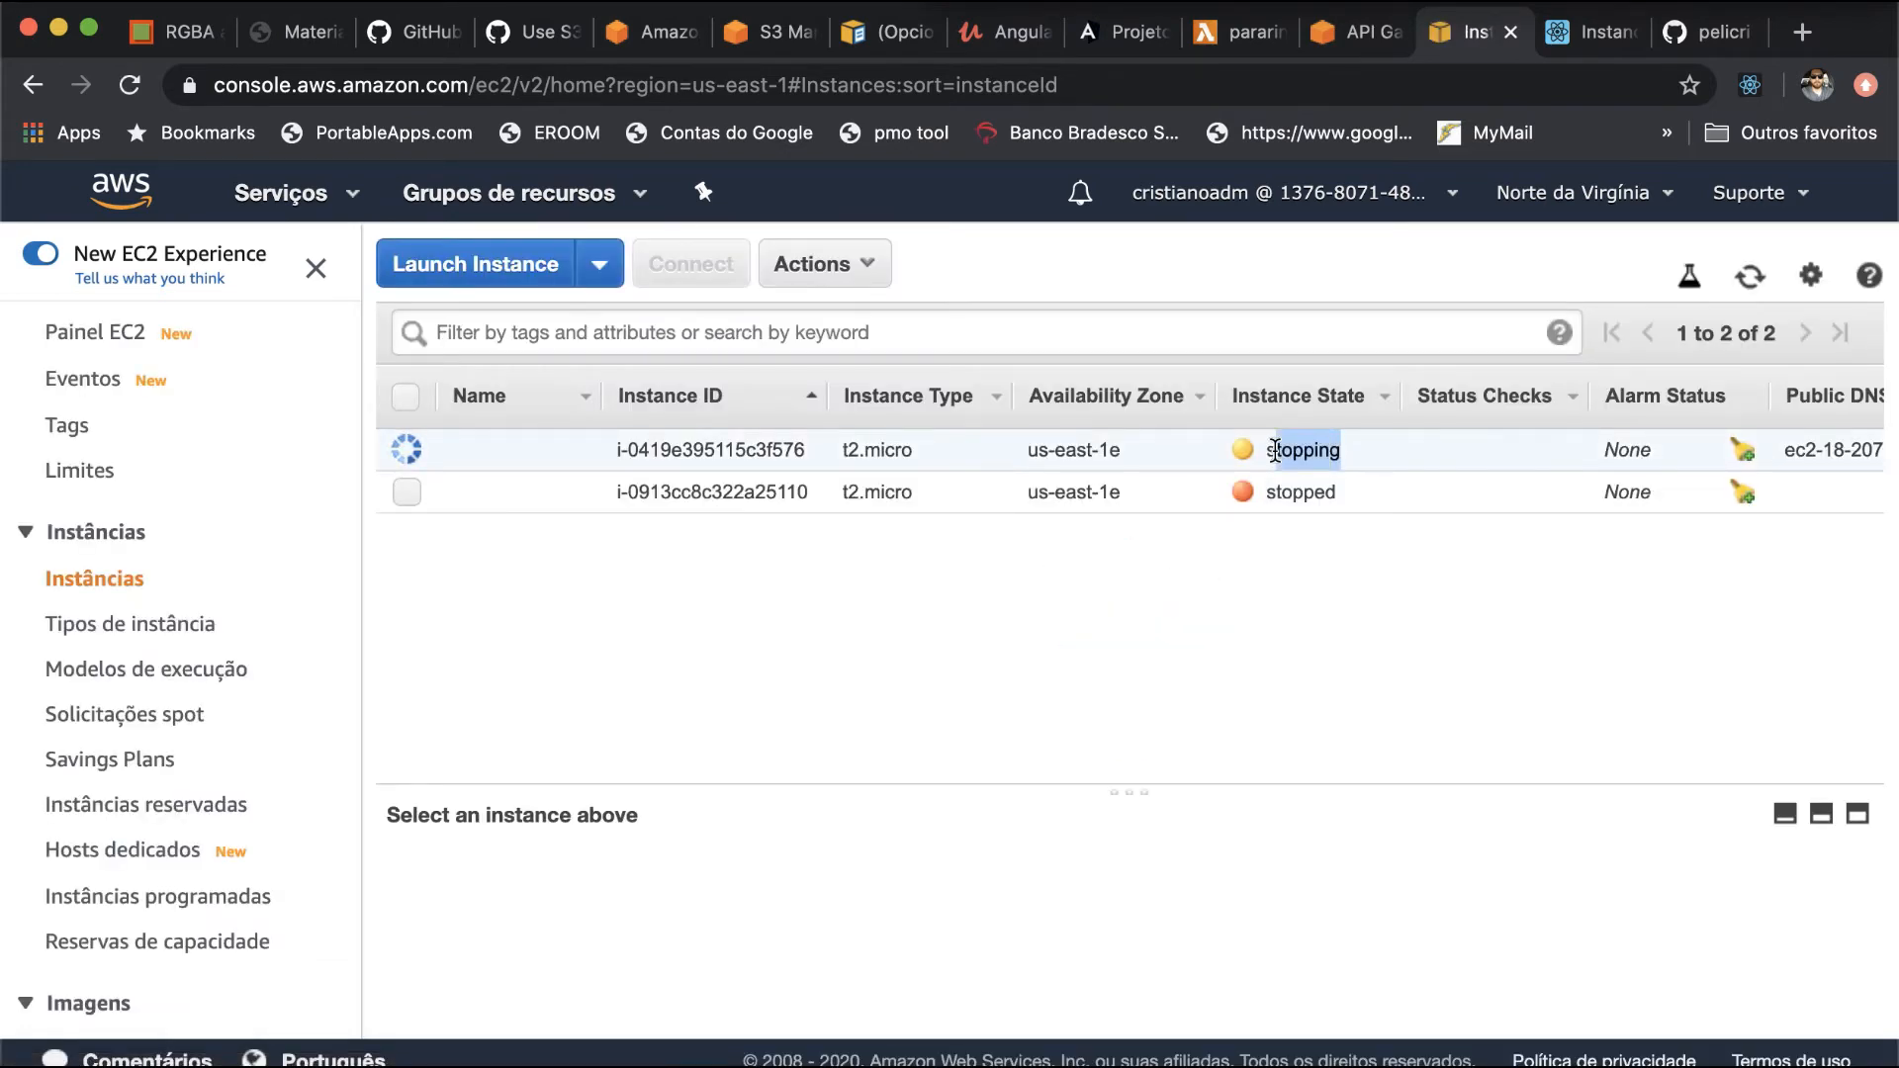
# - Switch to the lambdaapi2 terminal window and launch the React app with npm start
pyautogui.click(1275, 452)
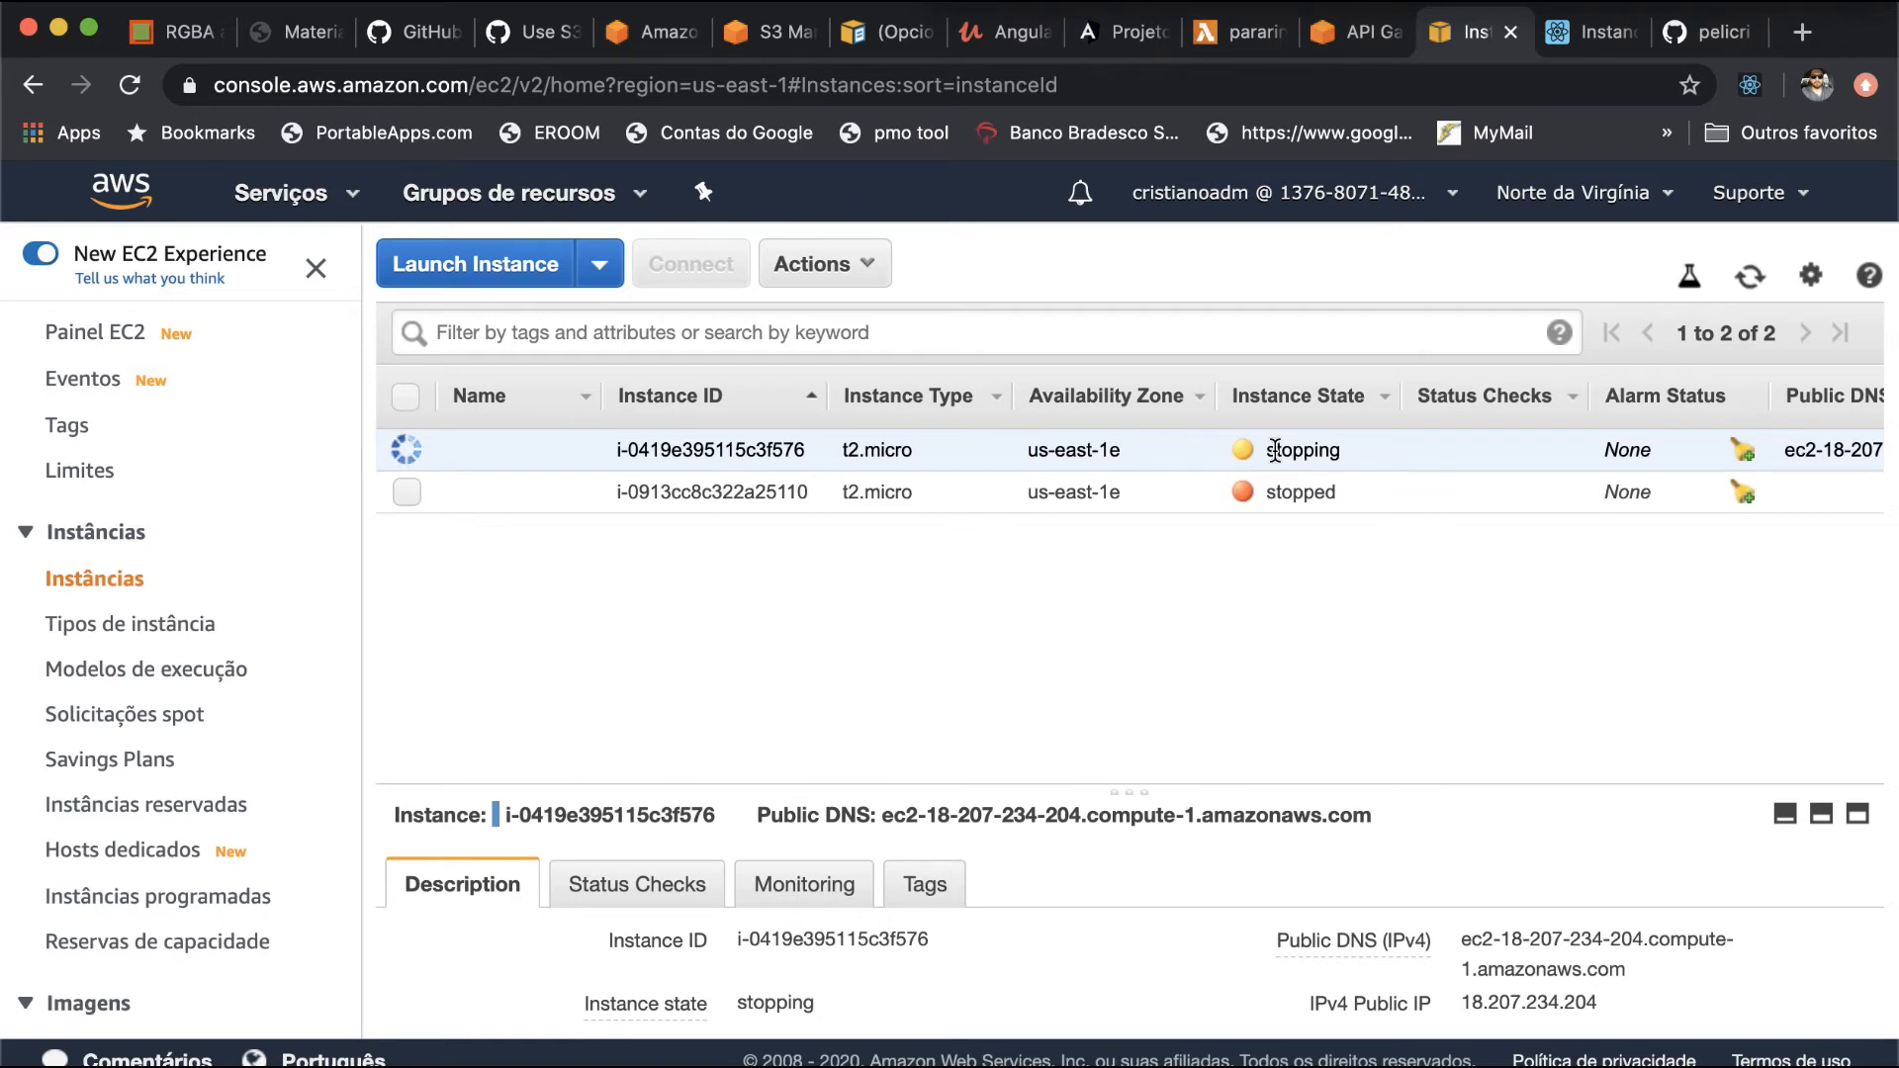
pyautogui.press('super+Tab')
pyautogui.press('super+Tab')
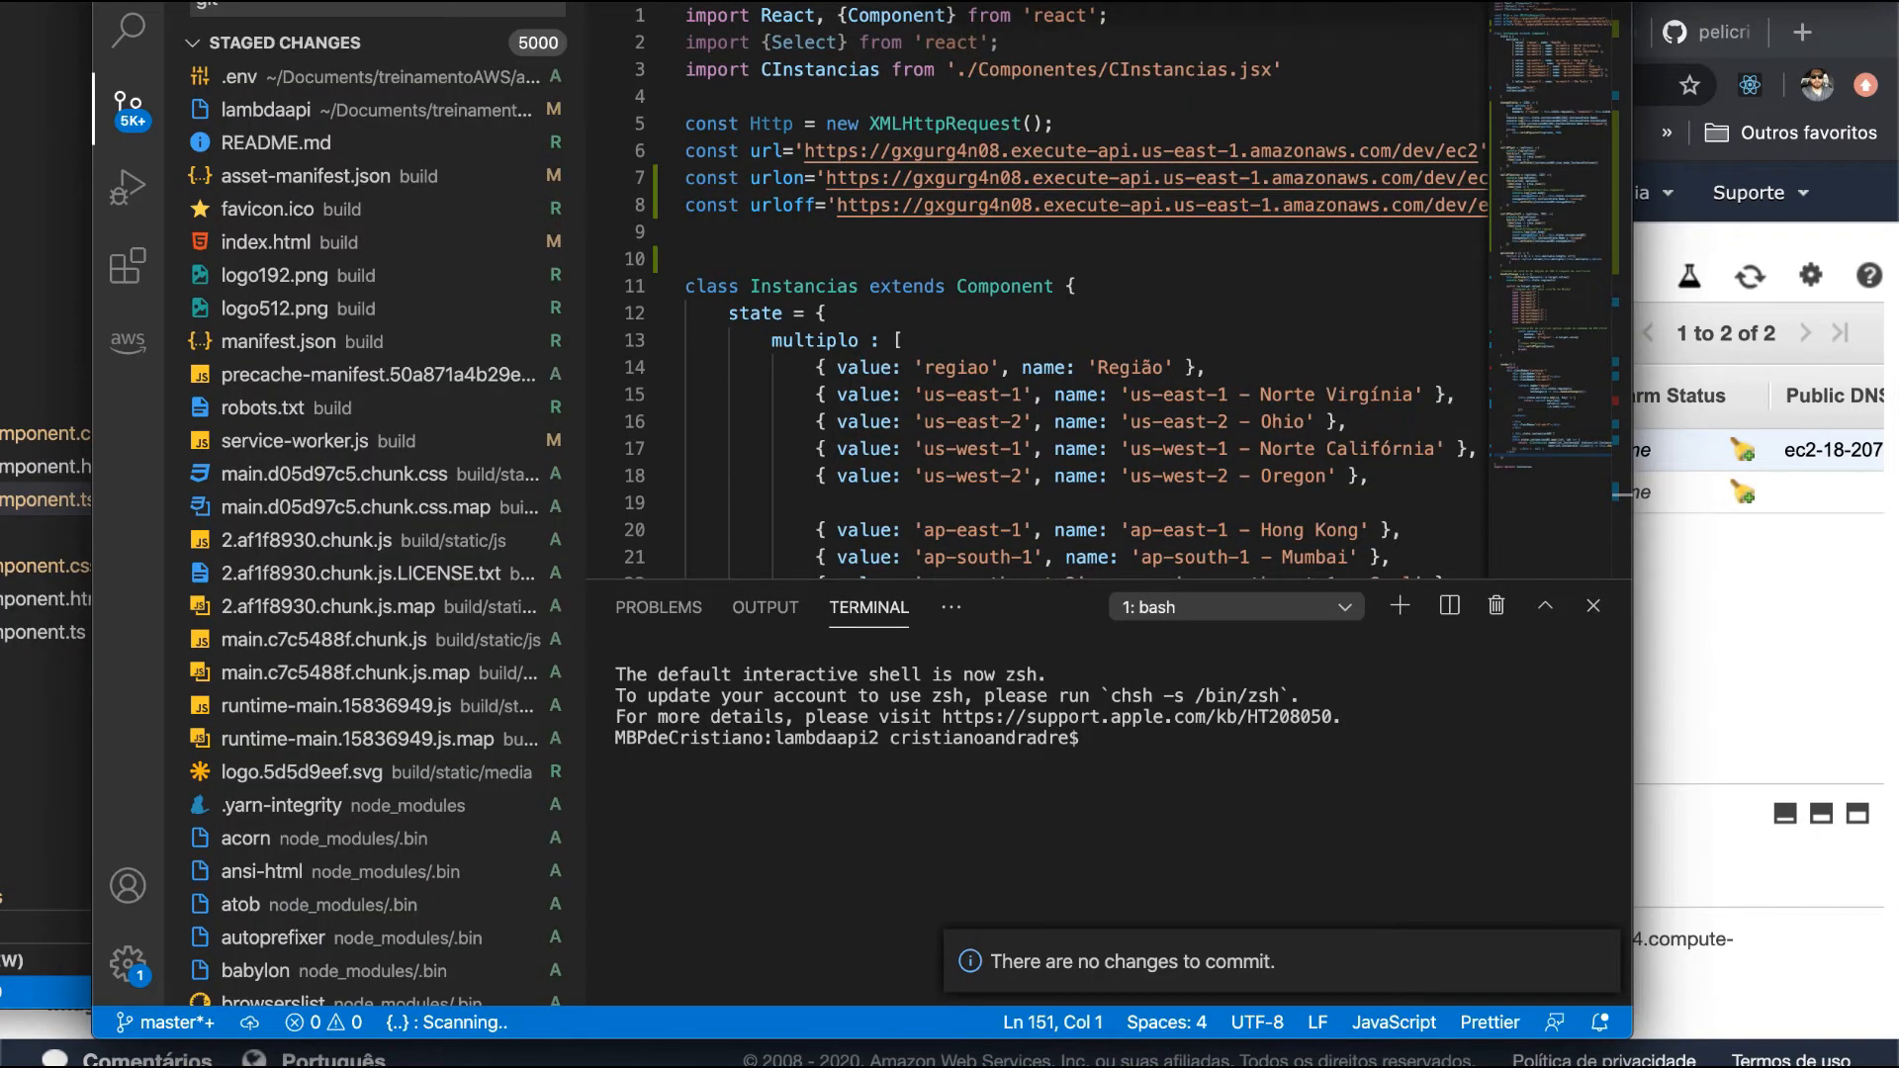
pyautogui.press('super+Tab')
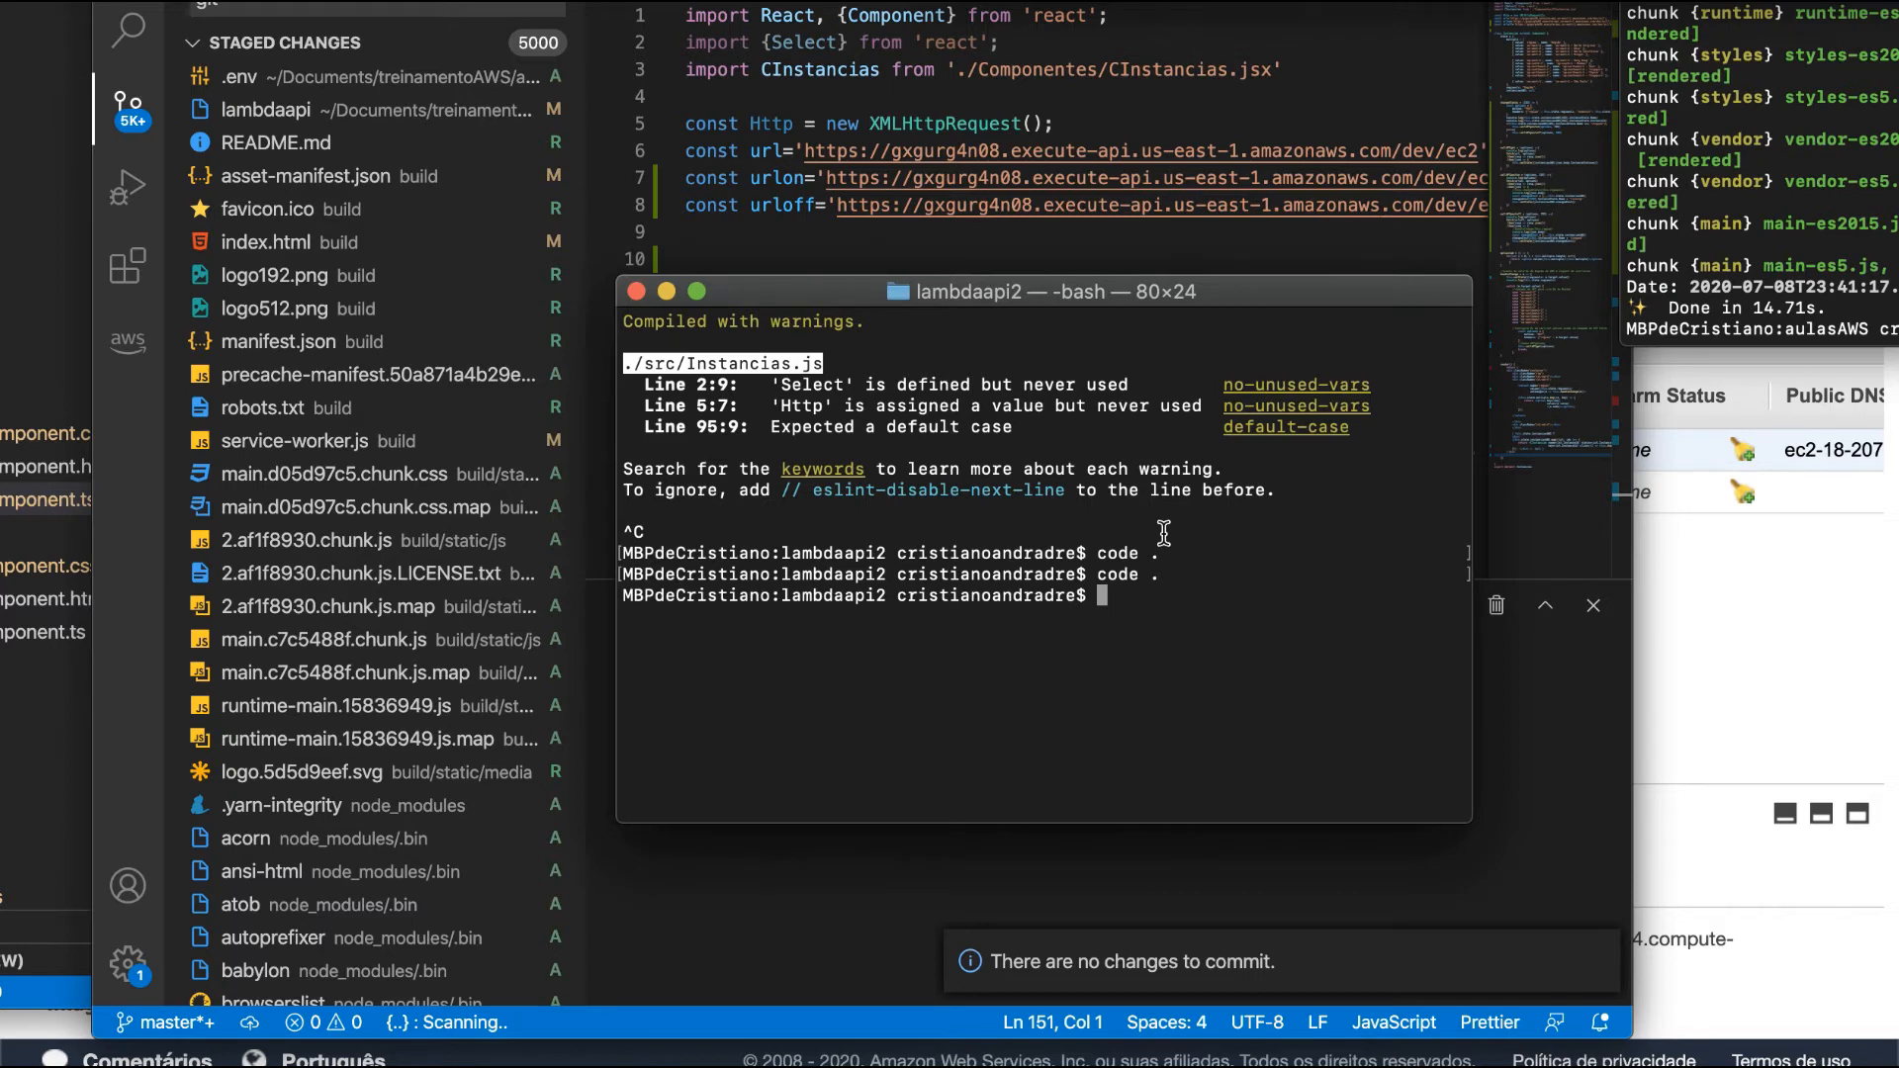
pyautogui.write('npm')
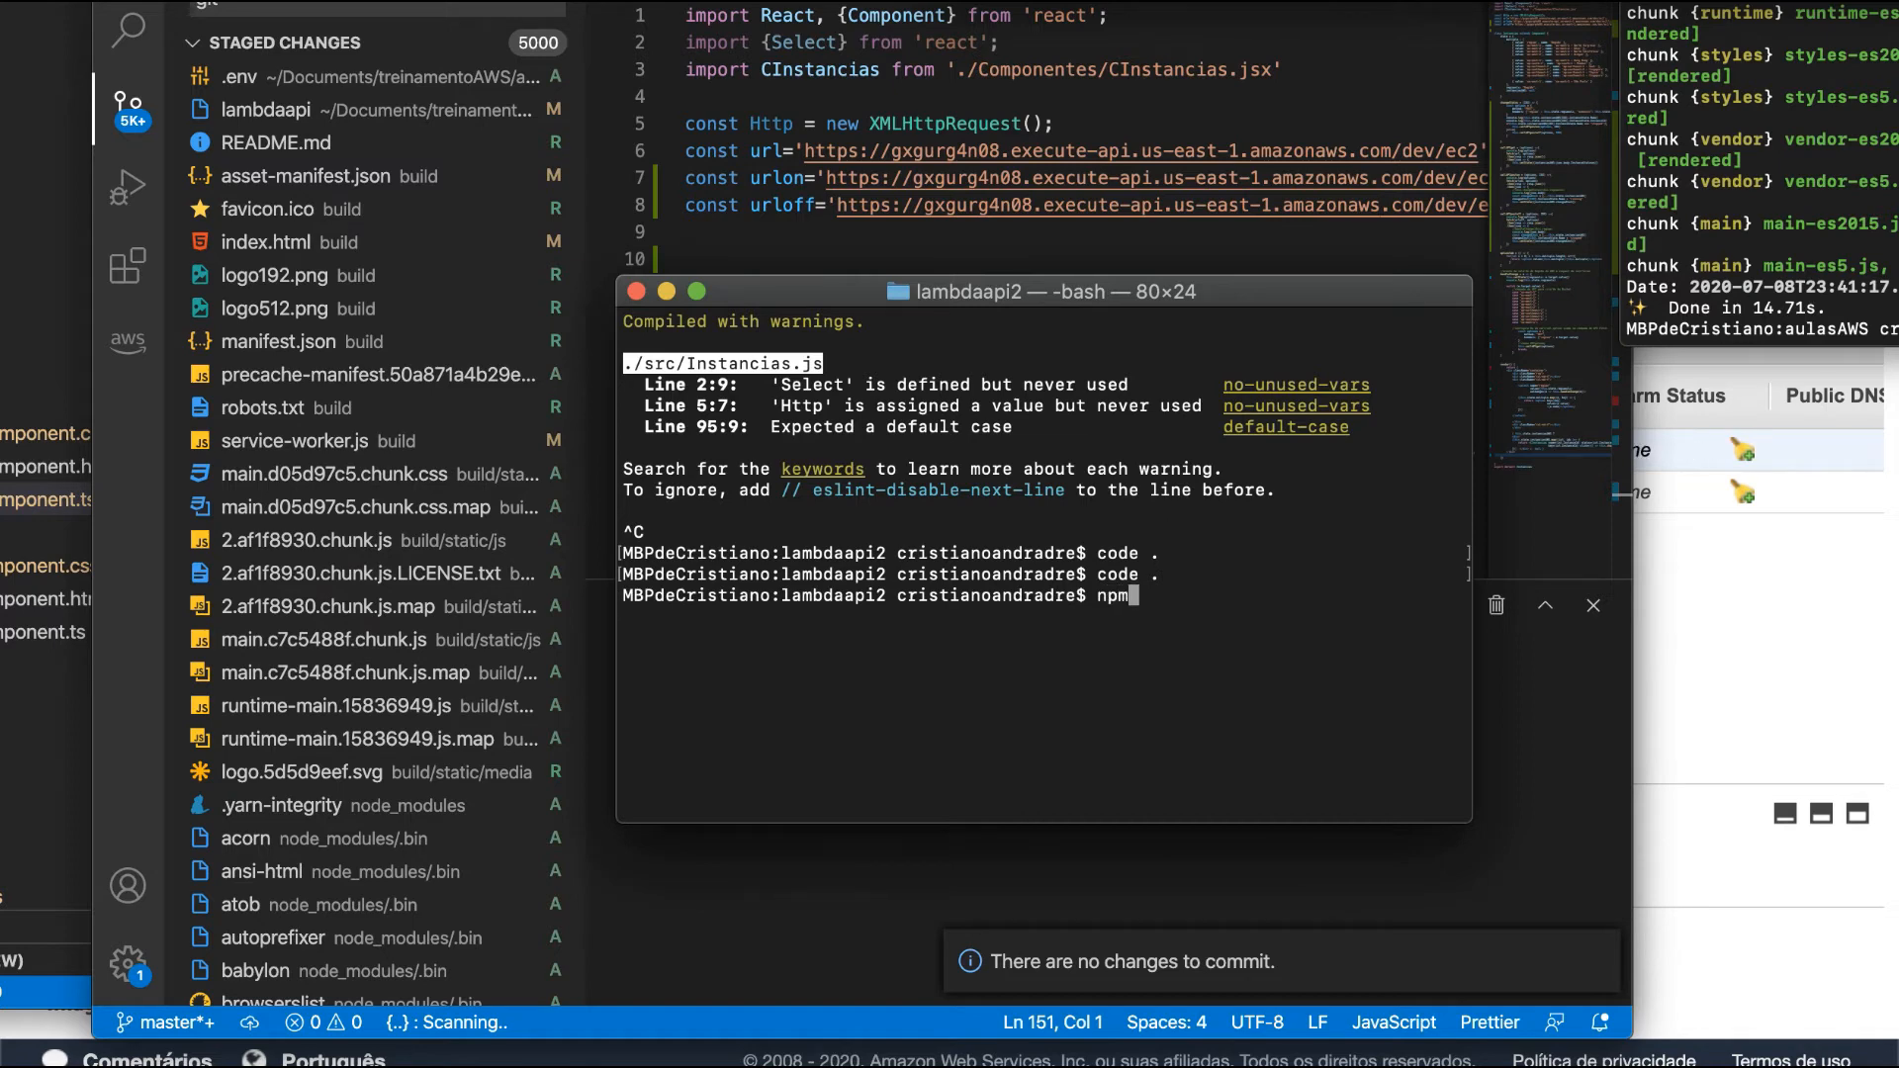
pyautogui.write(' start')
pyautogui.press('Return')
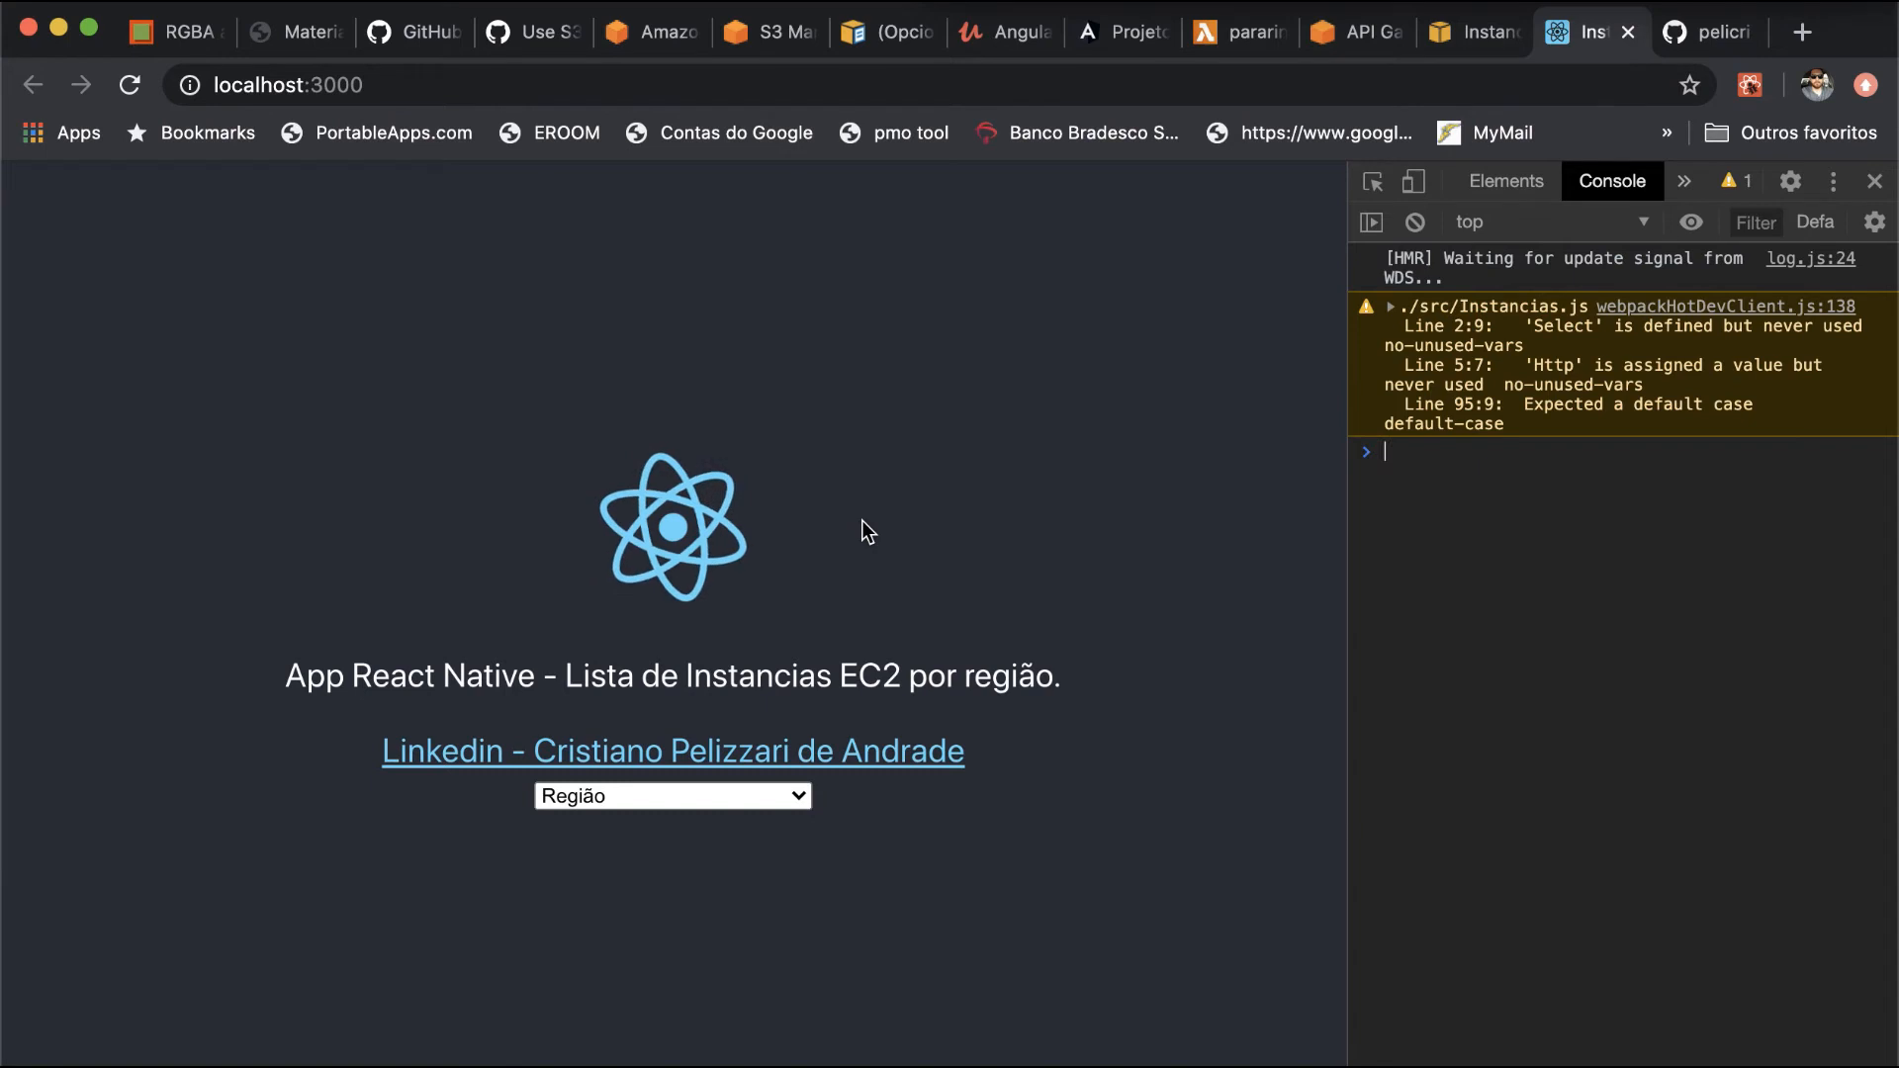
# - List the EC2 instances of the region us-east-1 - Norte Virgínia in the React app
pyautogui.click(759, 813)
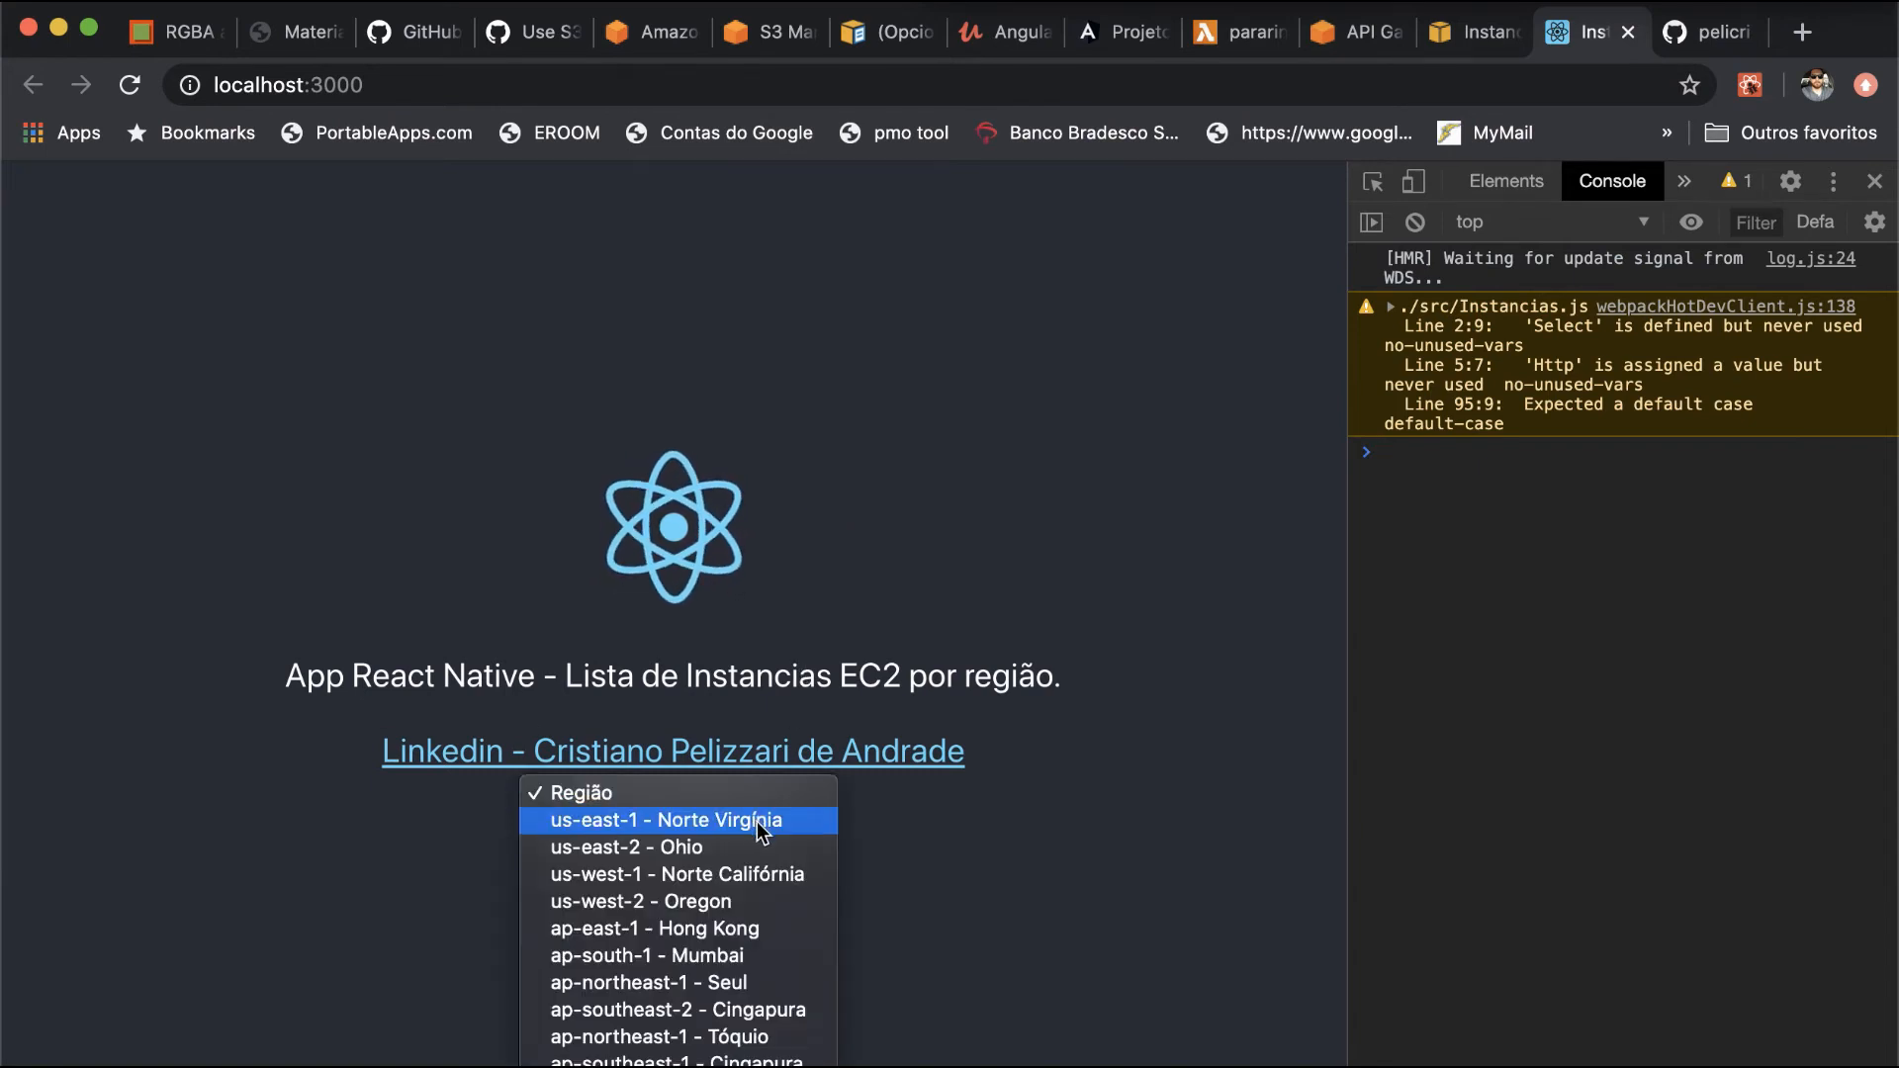
pyautogui.click(760, 823)
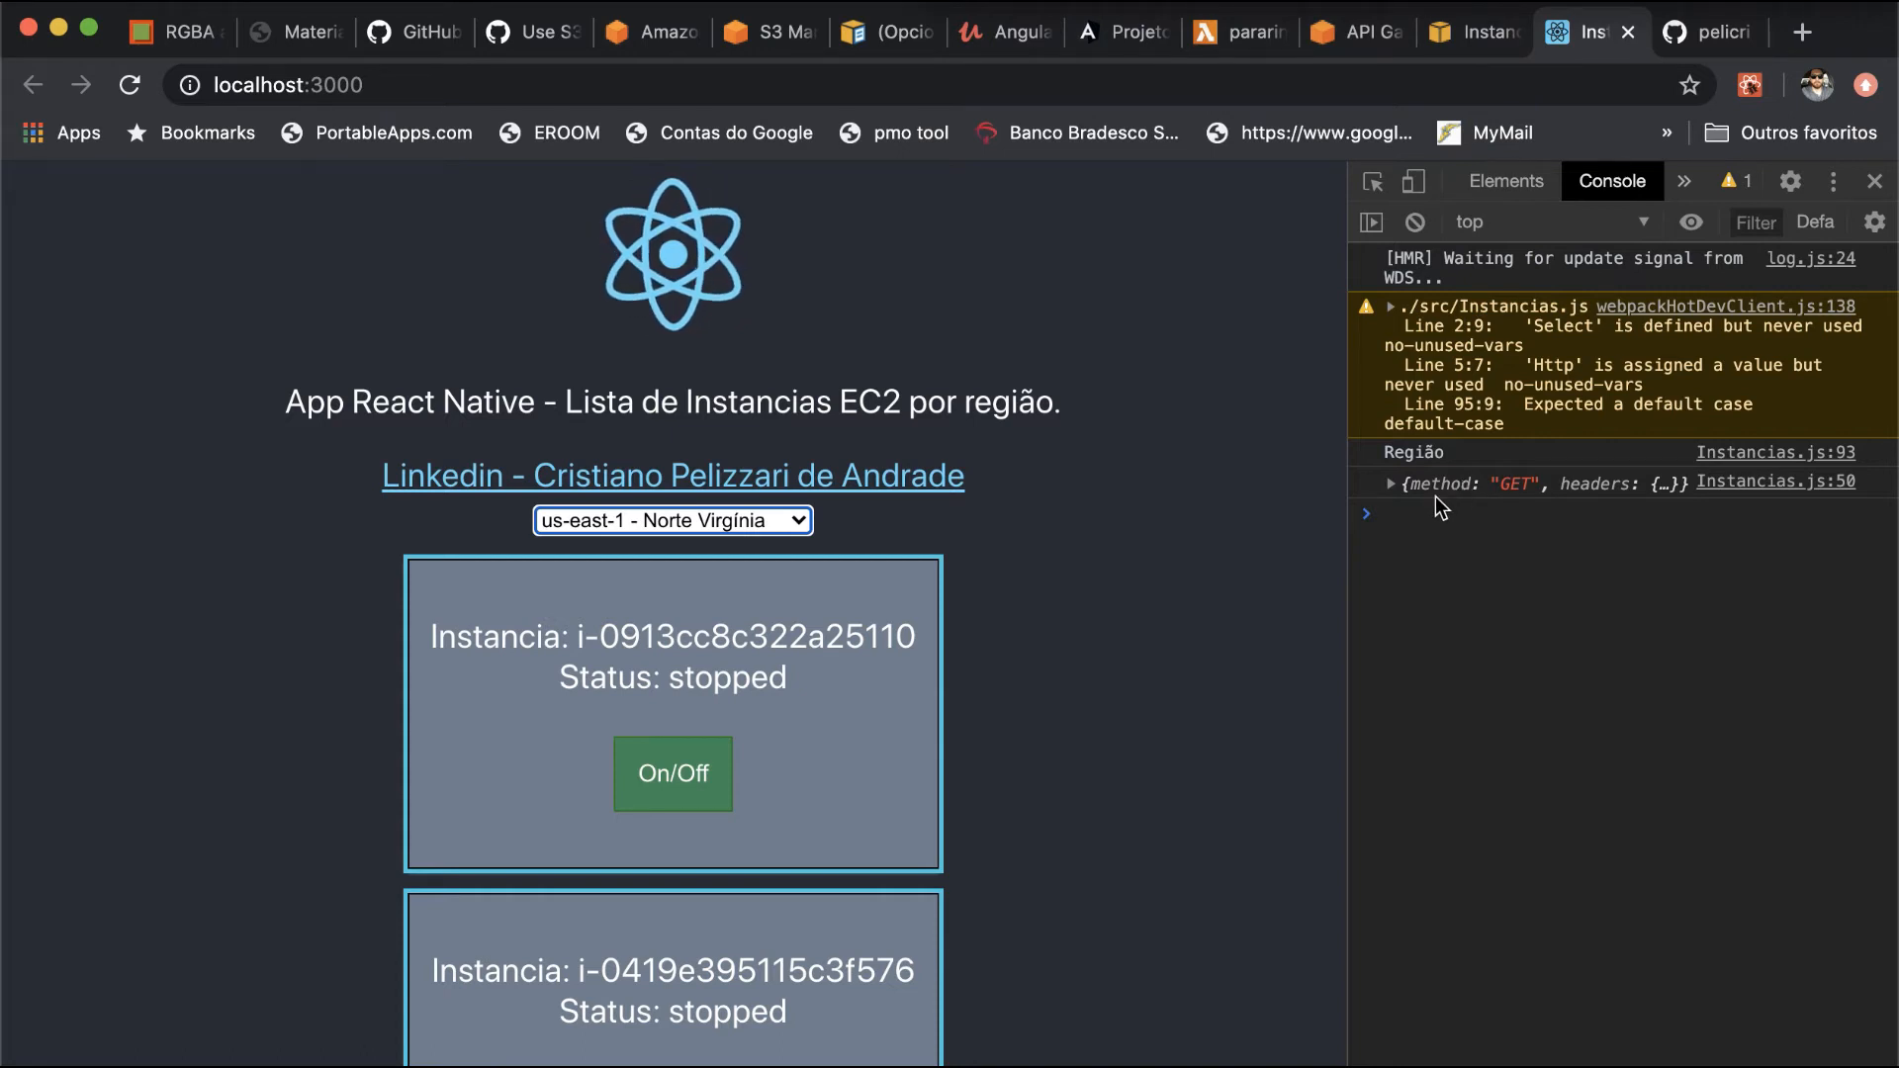
pyautogui.click(1373, 532)
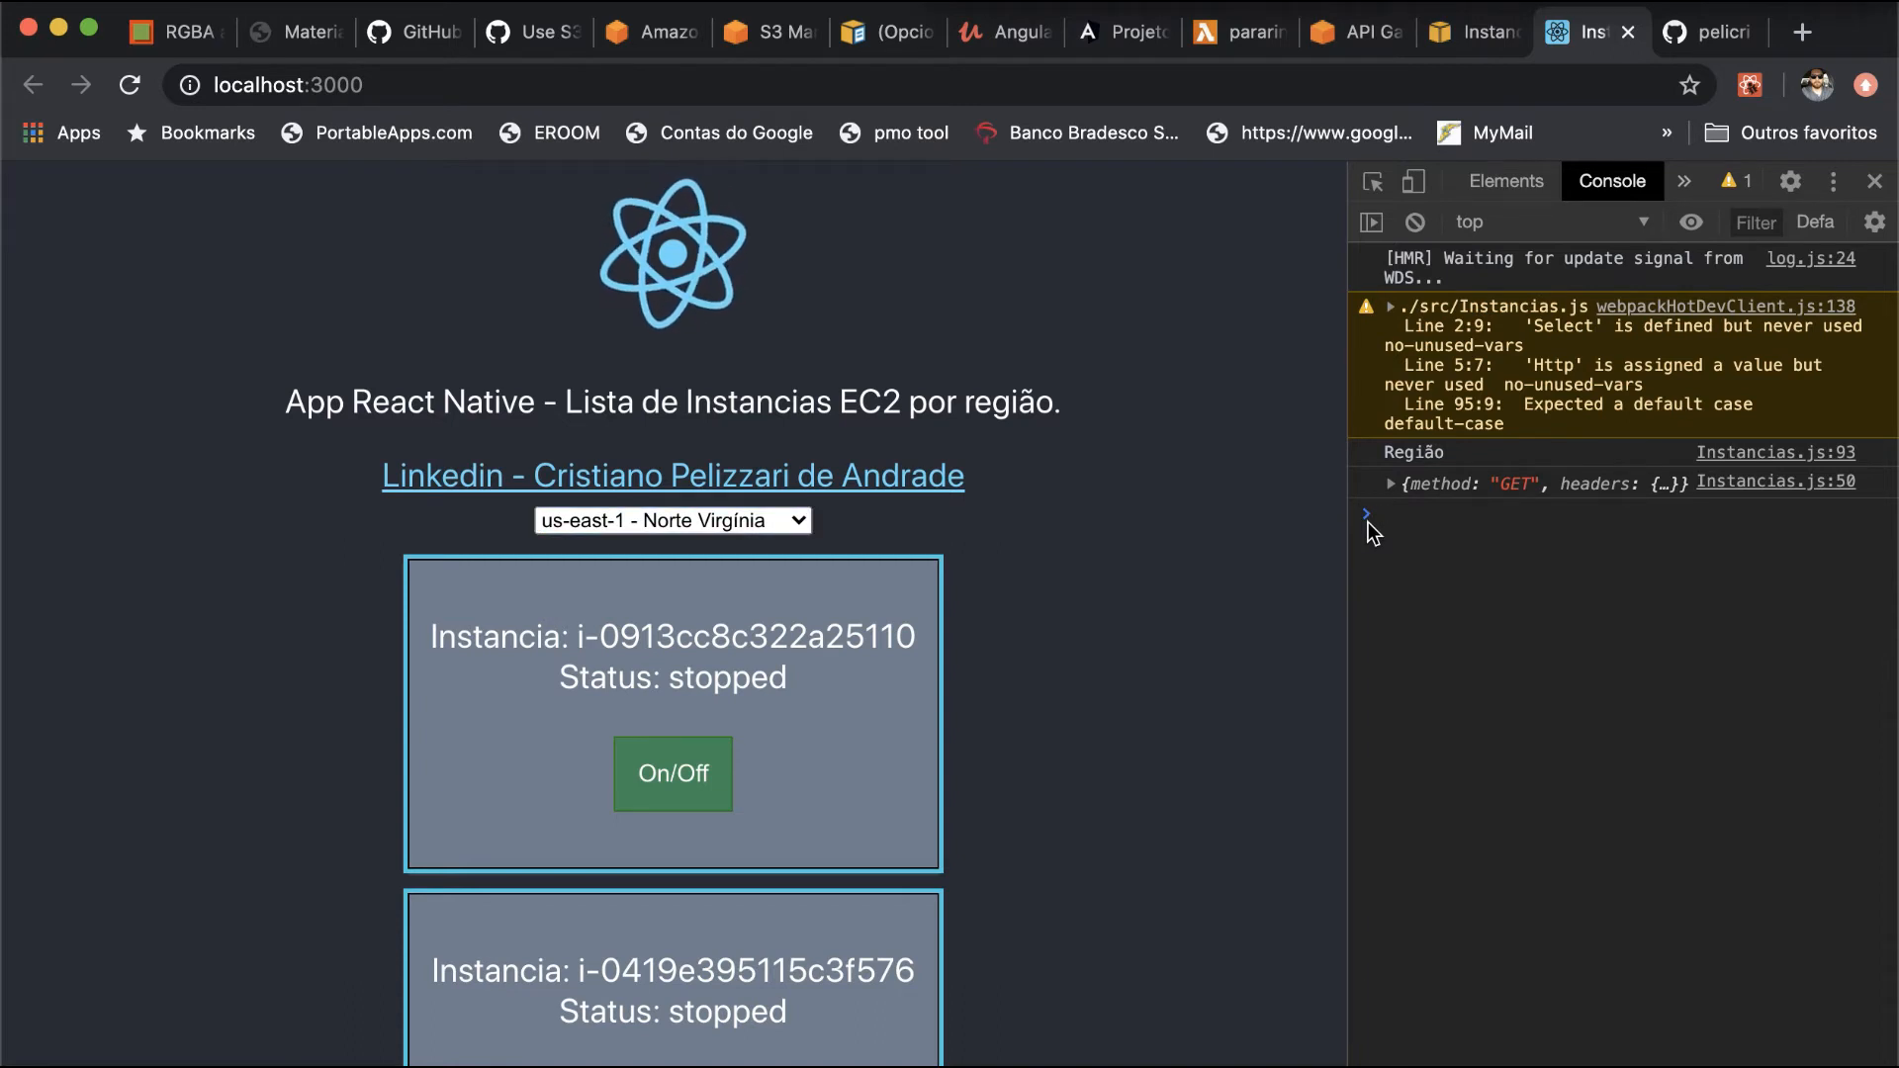
# - Test the region filter by choosing sa-east-1 - São Paulo and returning to us-east-1 - Norte Virgínia
pyautogui.click(759, 524)
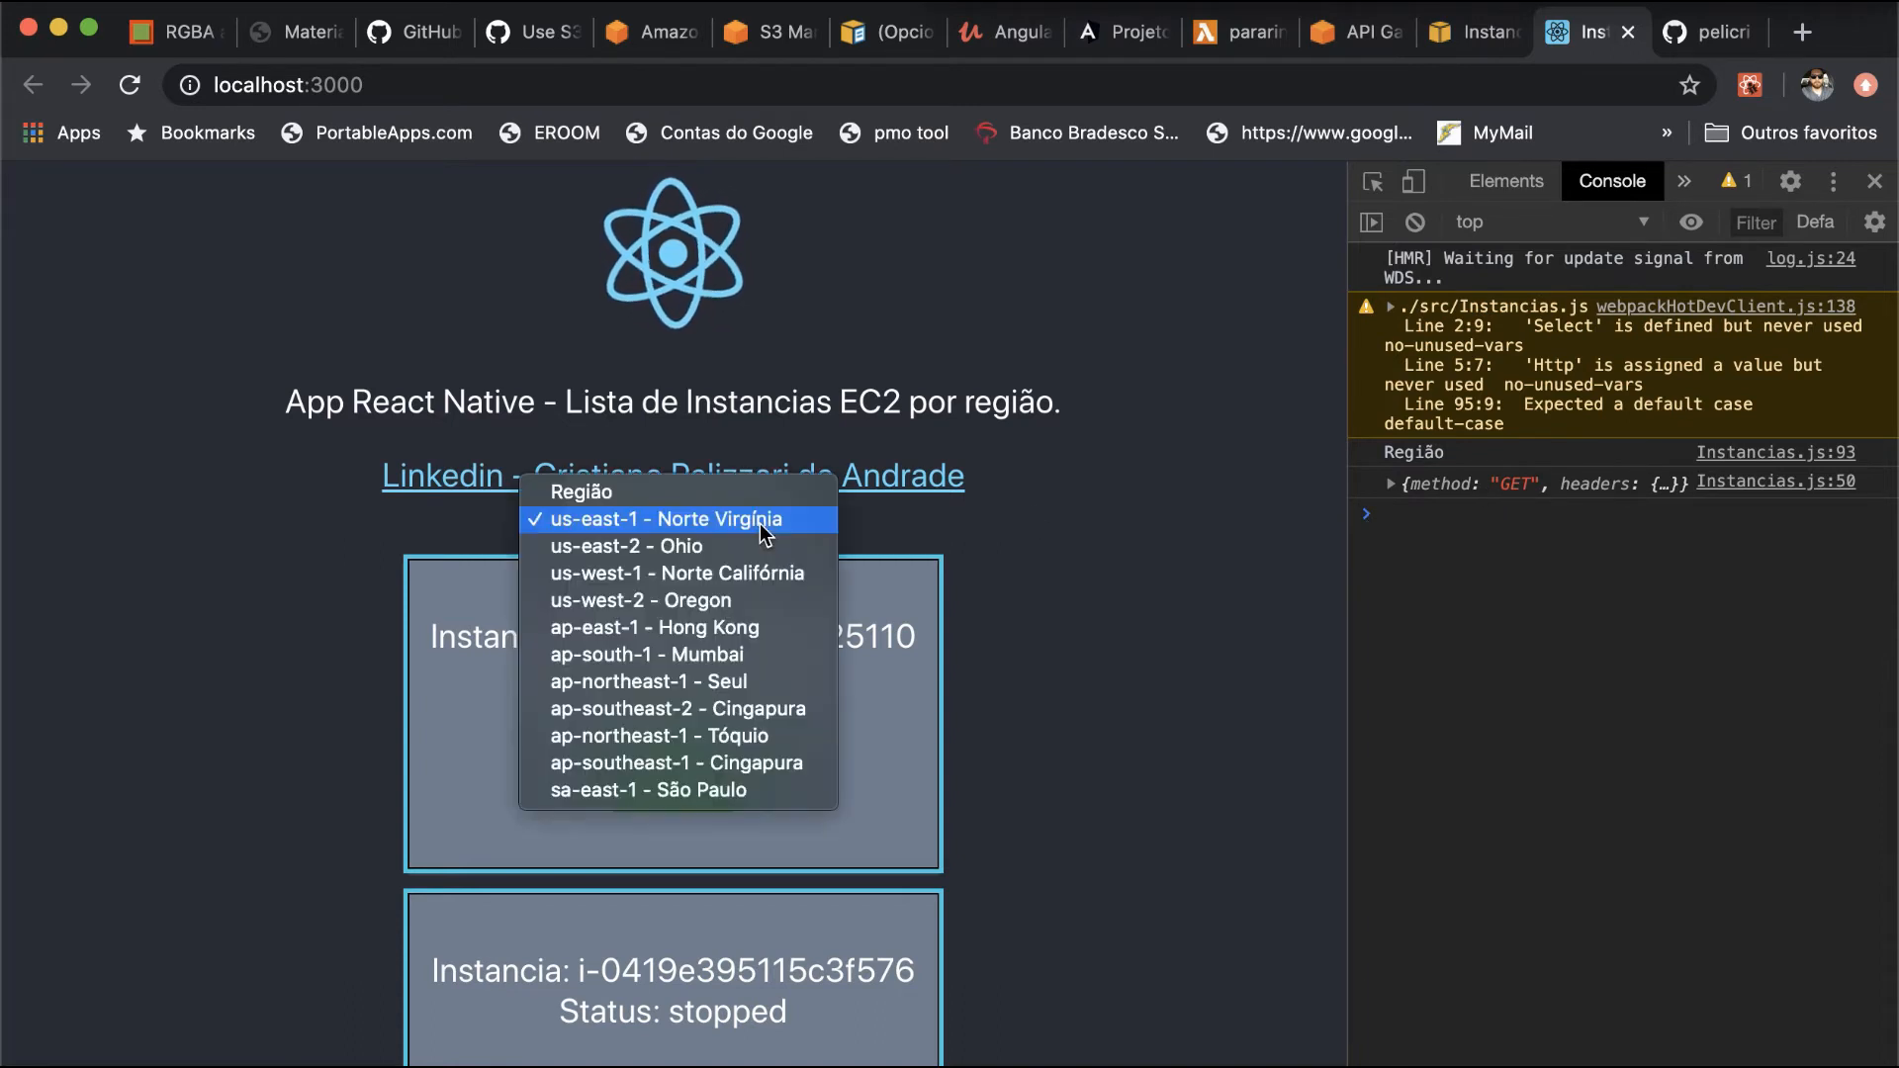
pyautogui.click(750, 800)
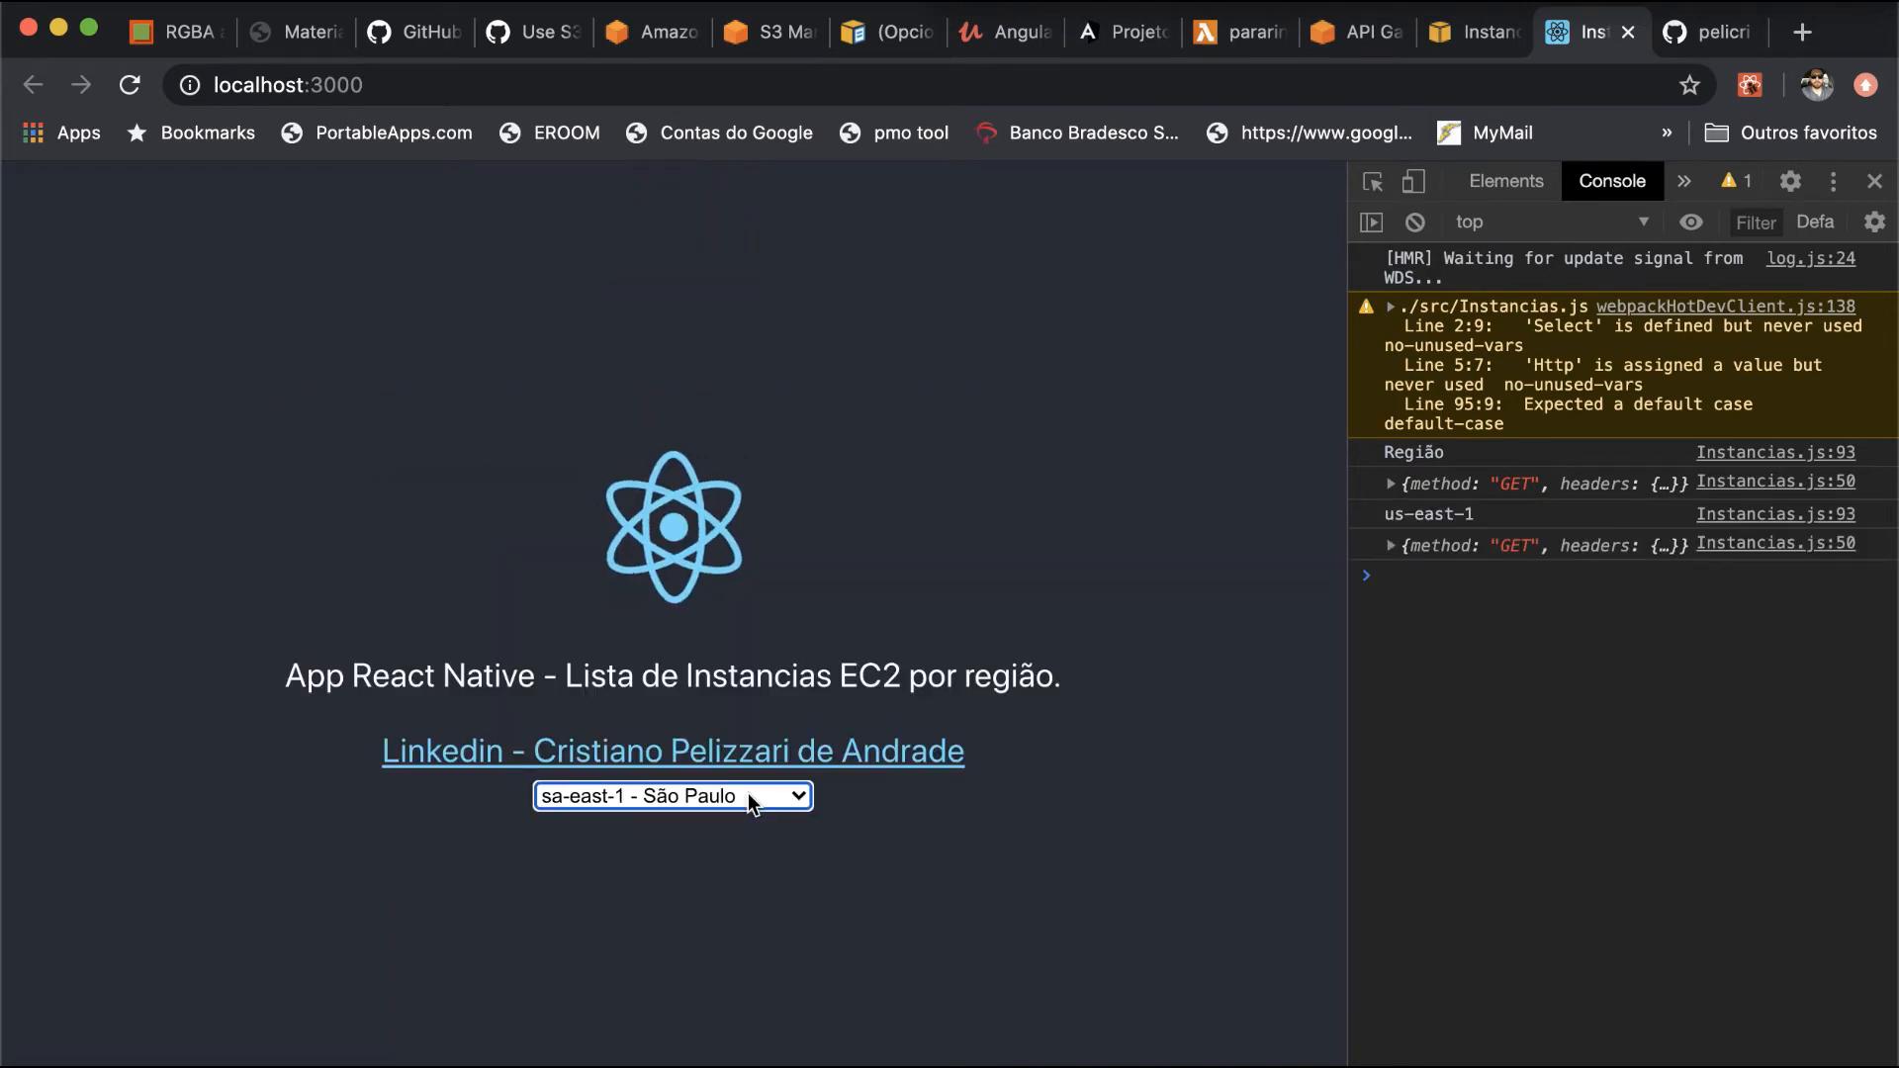
pyautogui.click(748, 794)
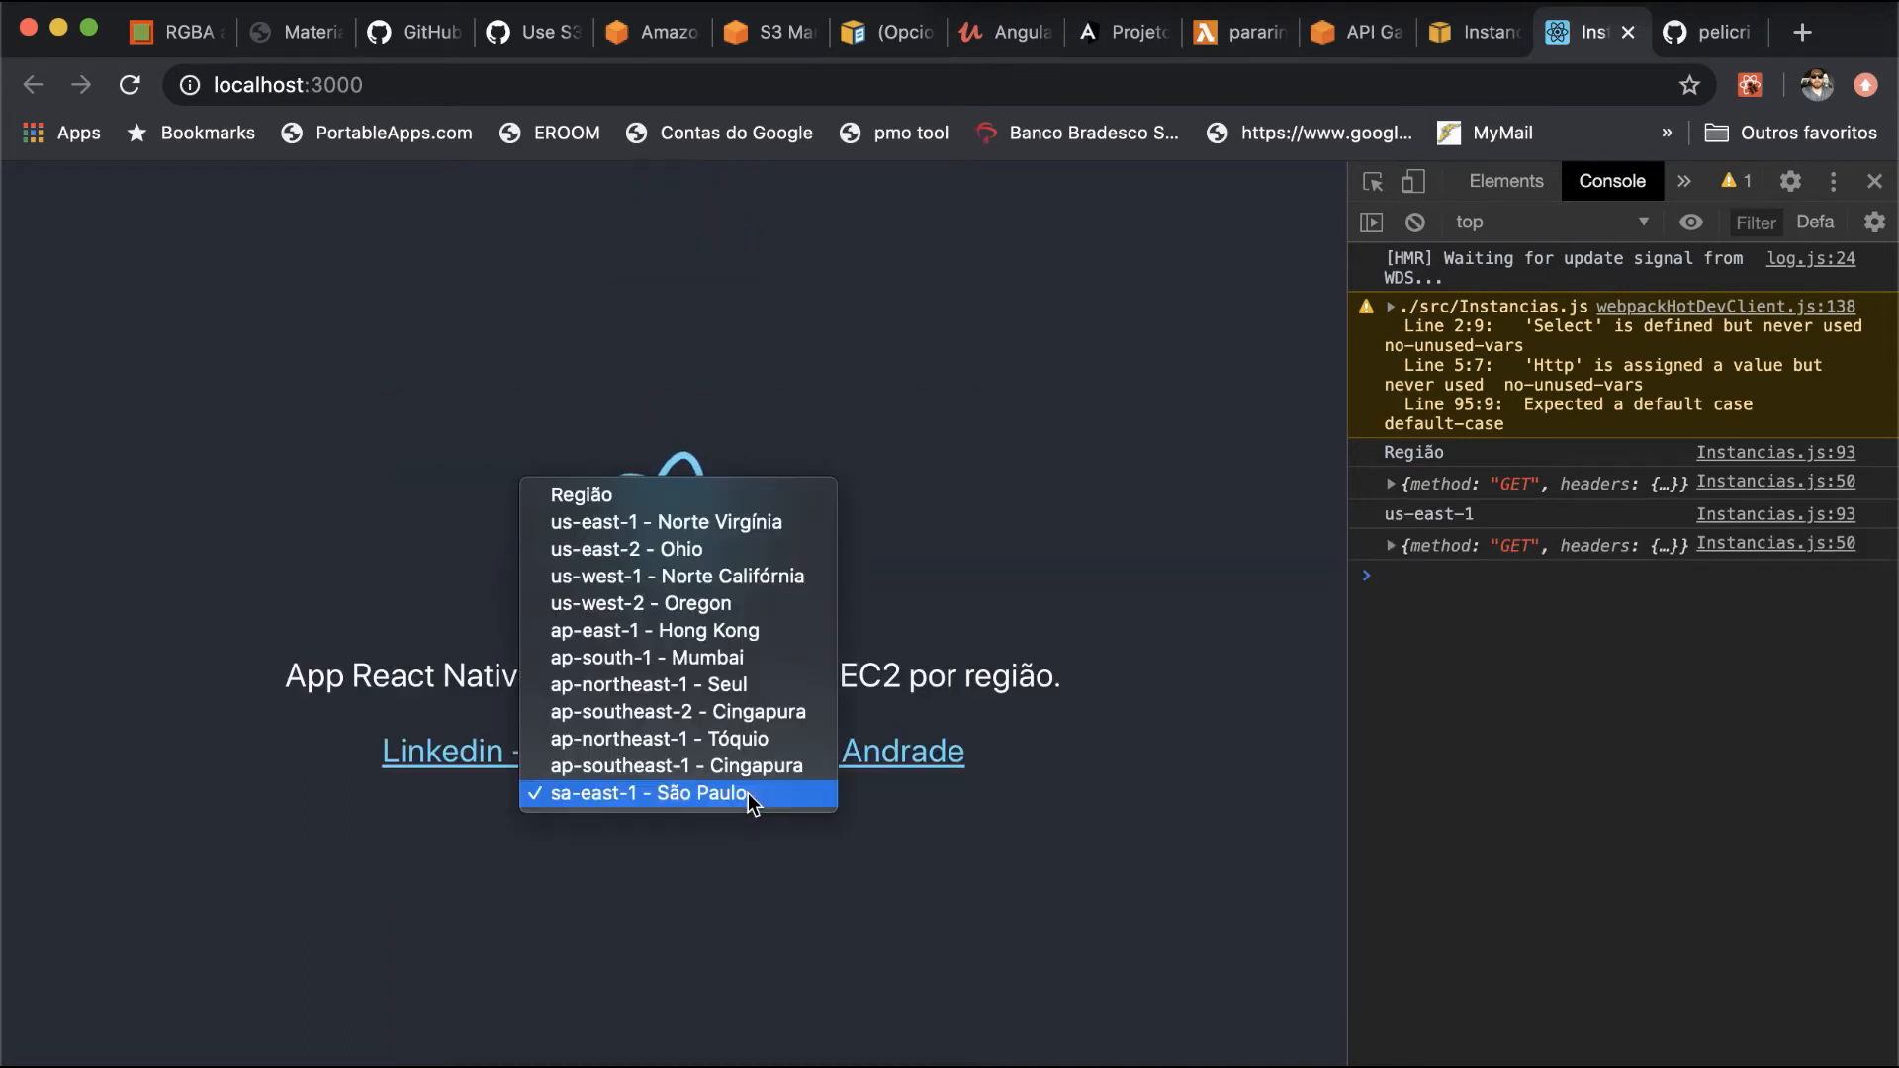
pyautogui.click(723, 522)
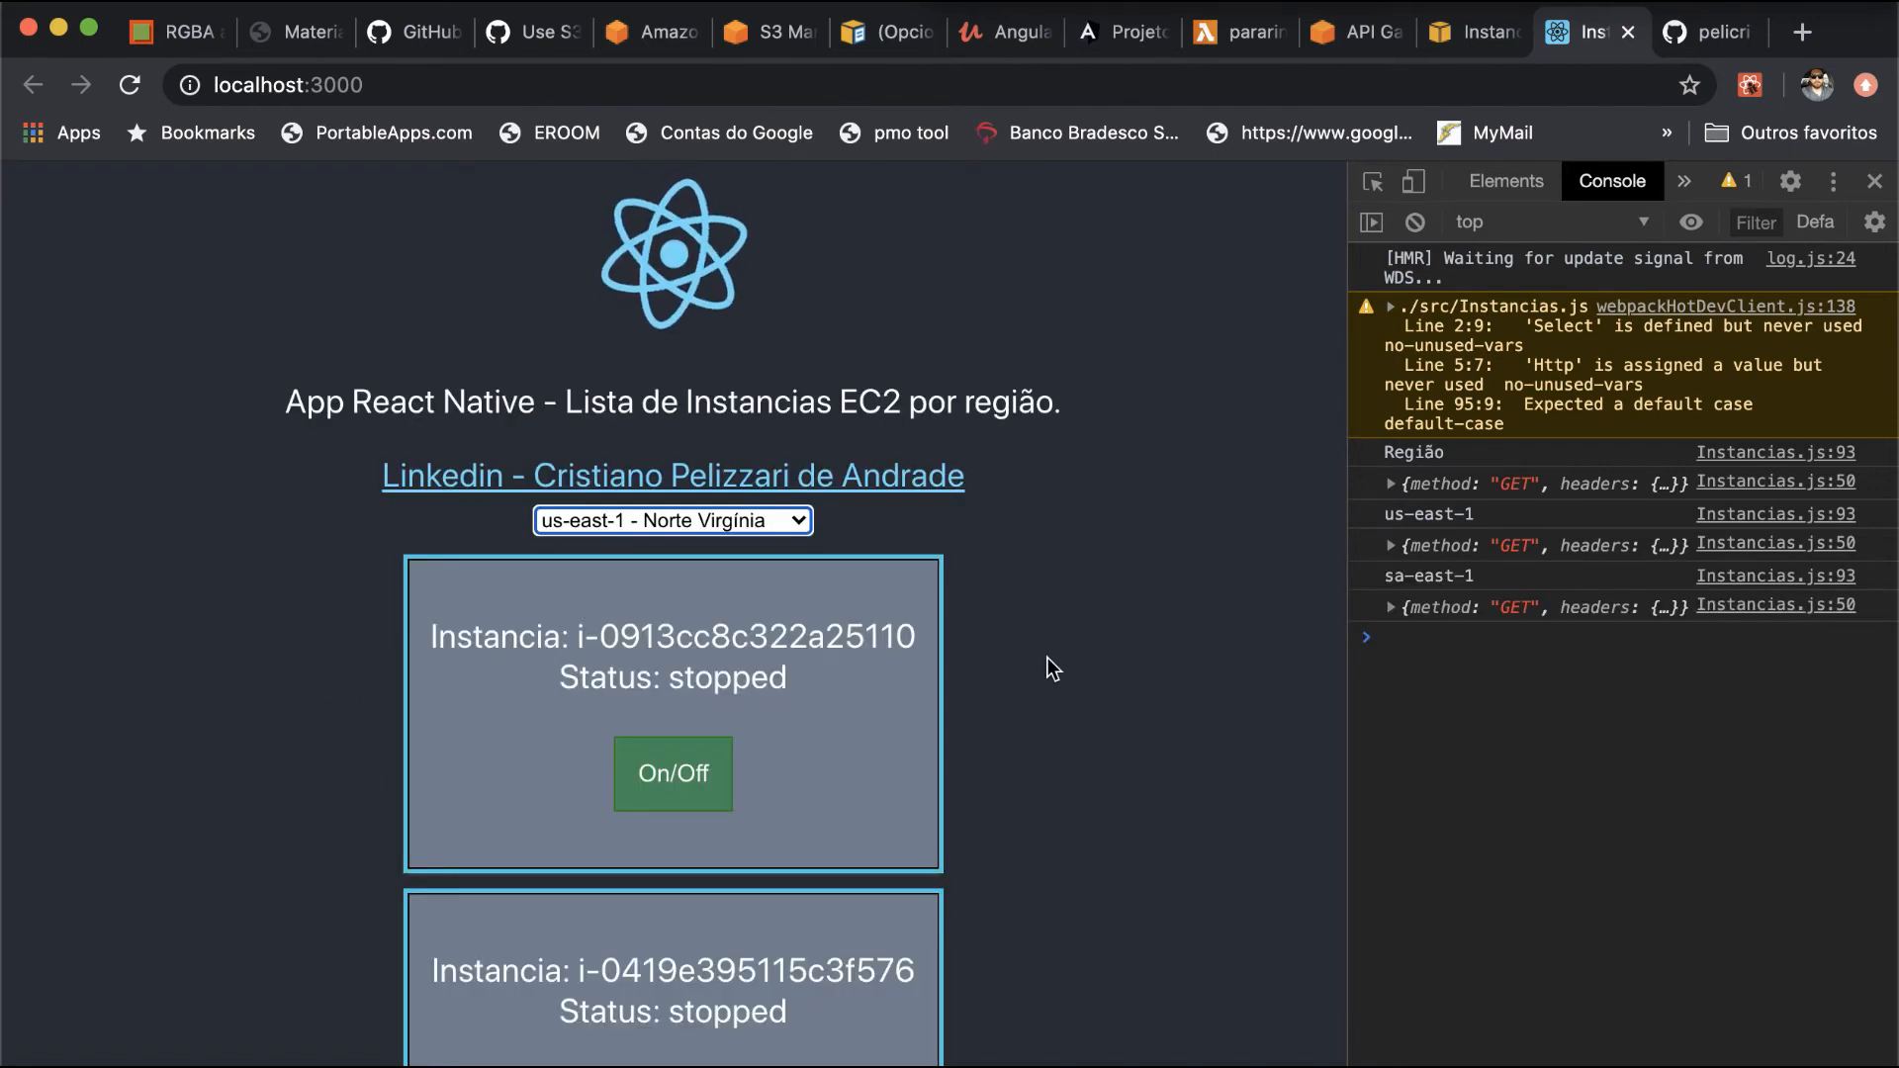
# - Look over the instance cards and expand the first two logged GET requests in the console to examine their regiao headers
pyautogui.scroll(-2, 1048, 656)
pyautogui.scroll(-1, 1048, 657)
pyautogui.scroll(1, 1047, 657)
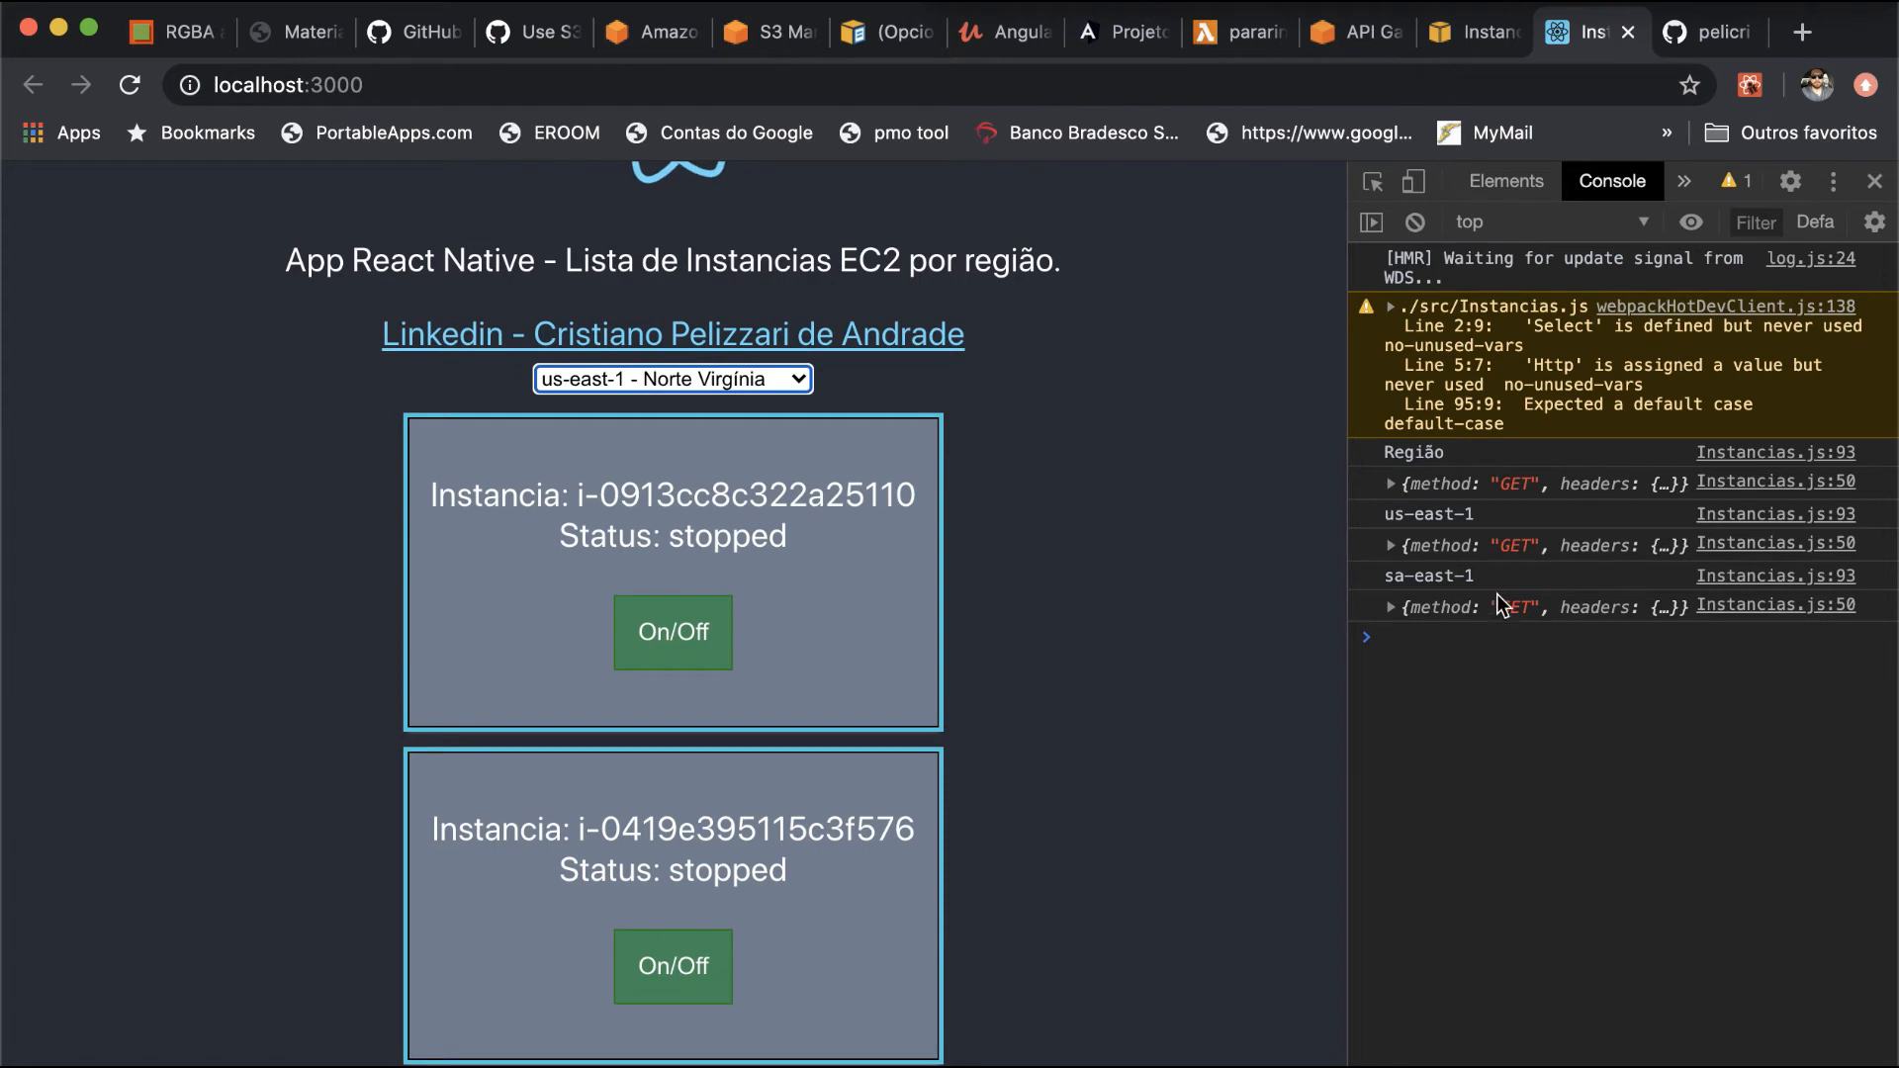
pyautogui.click(1389, 484)
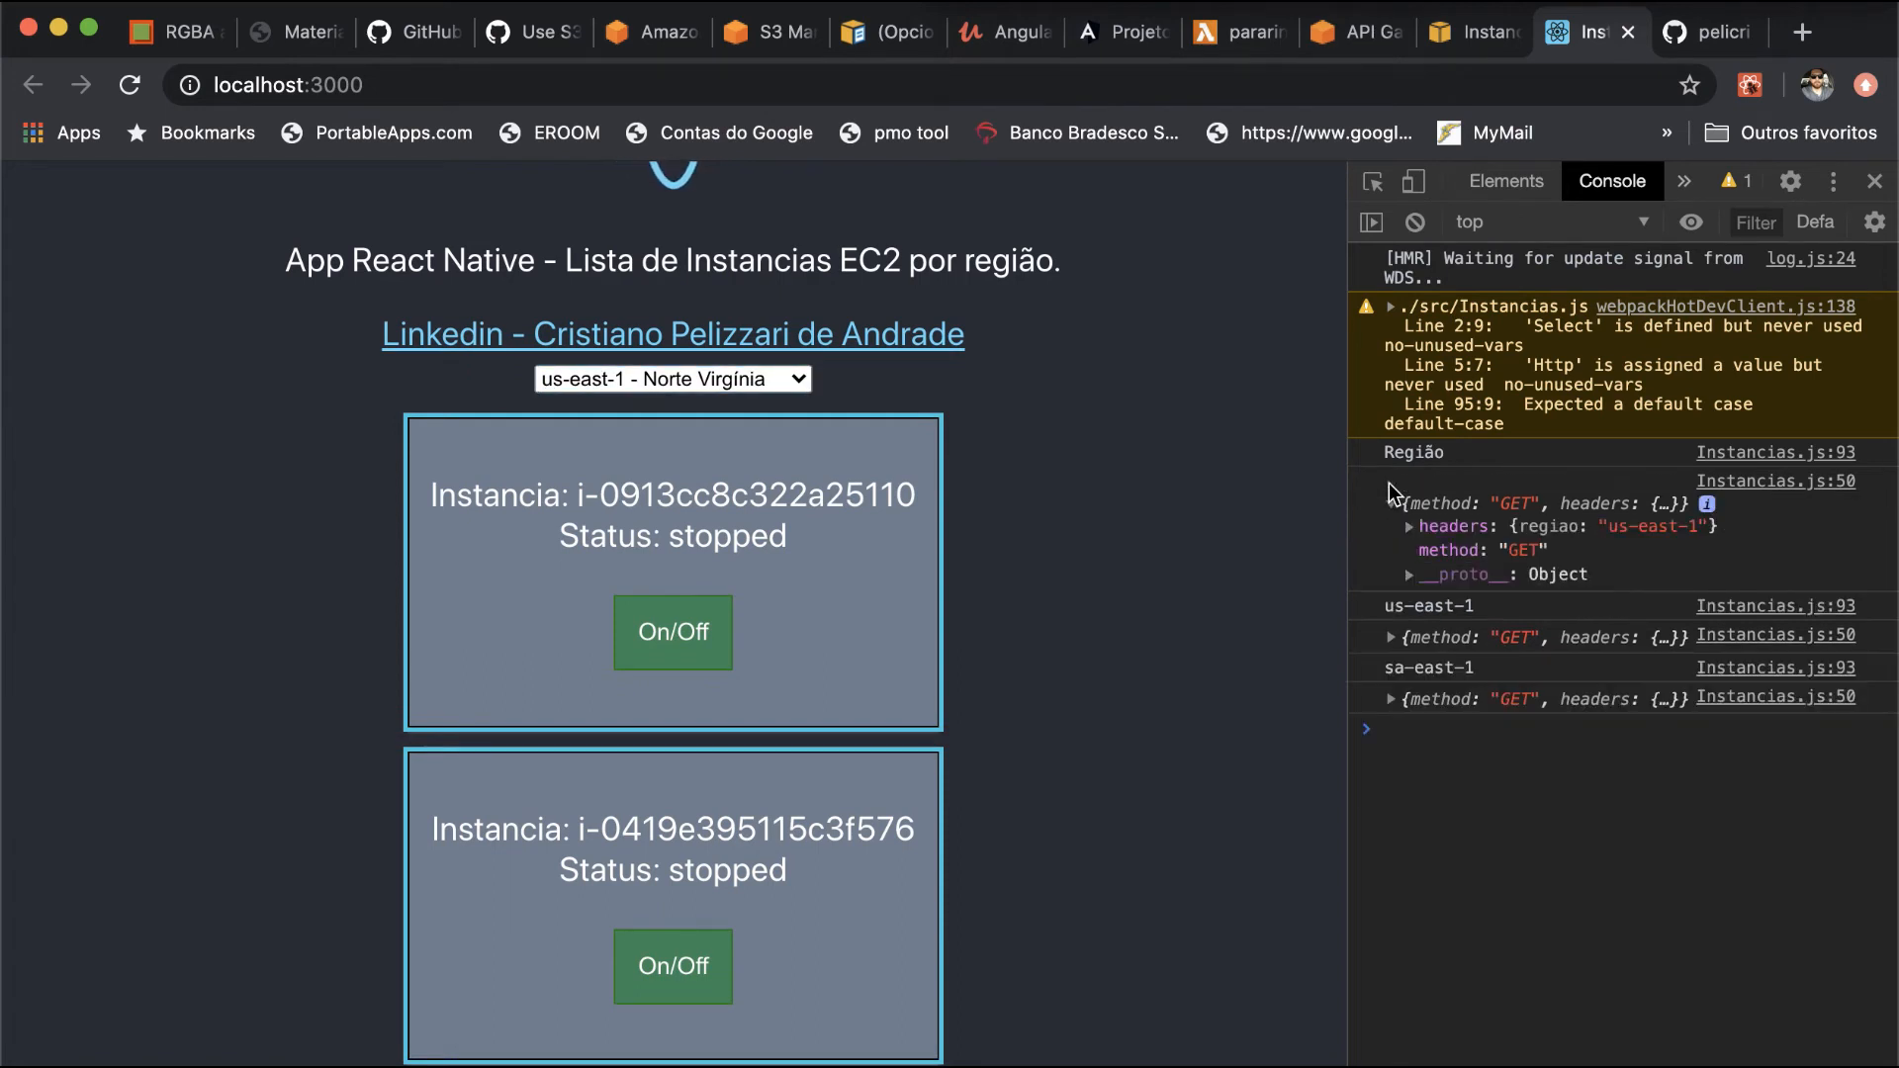
pyautogui.click(1391, 638)
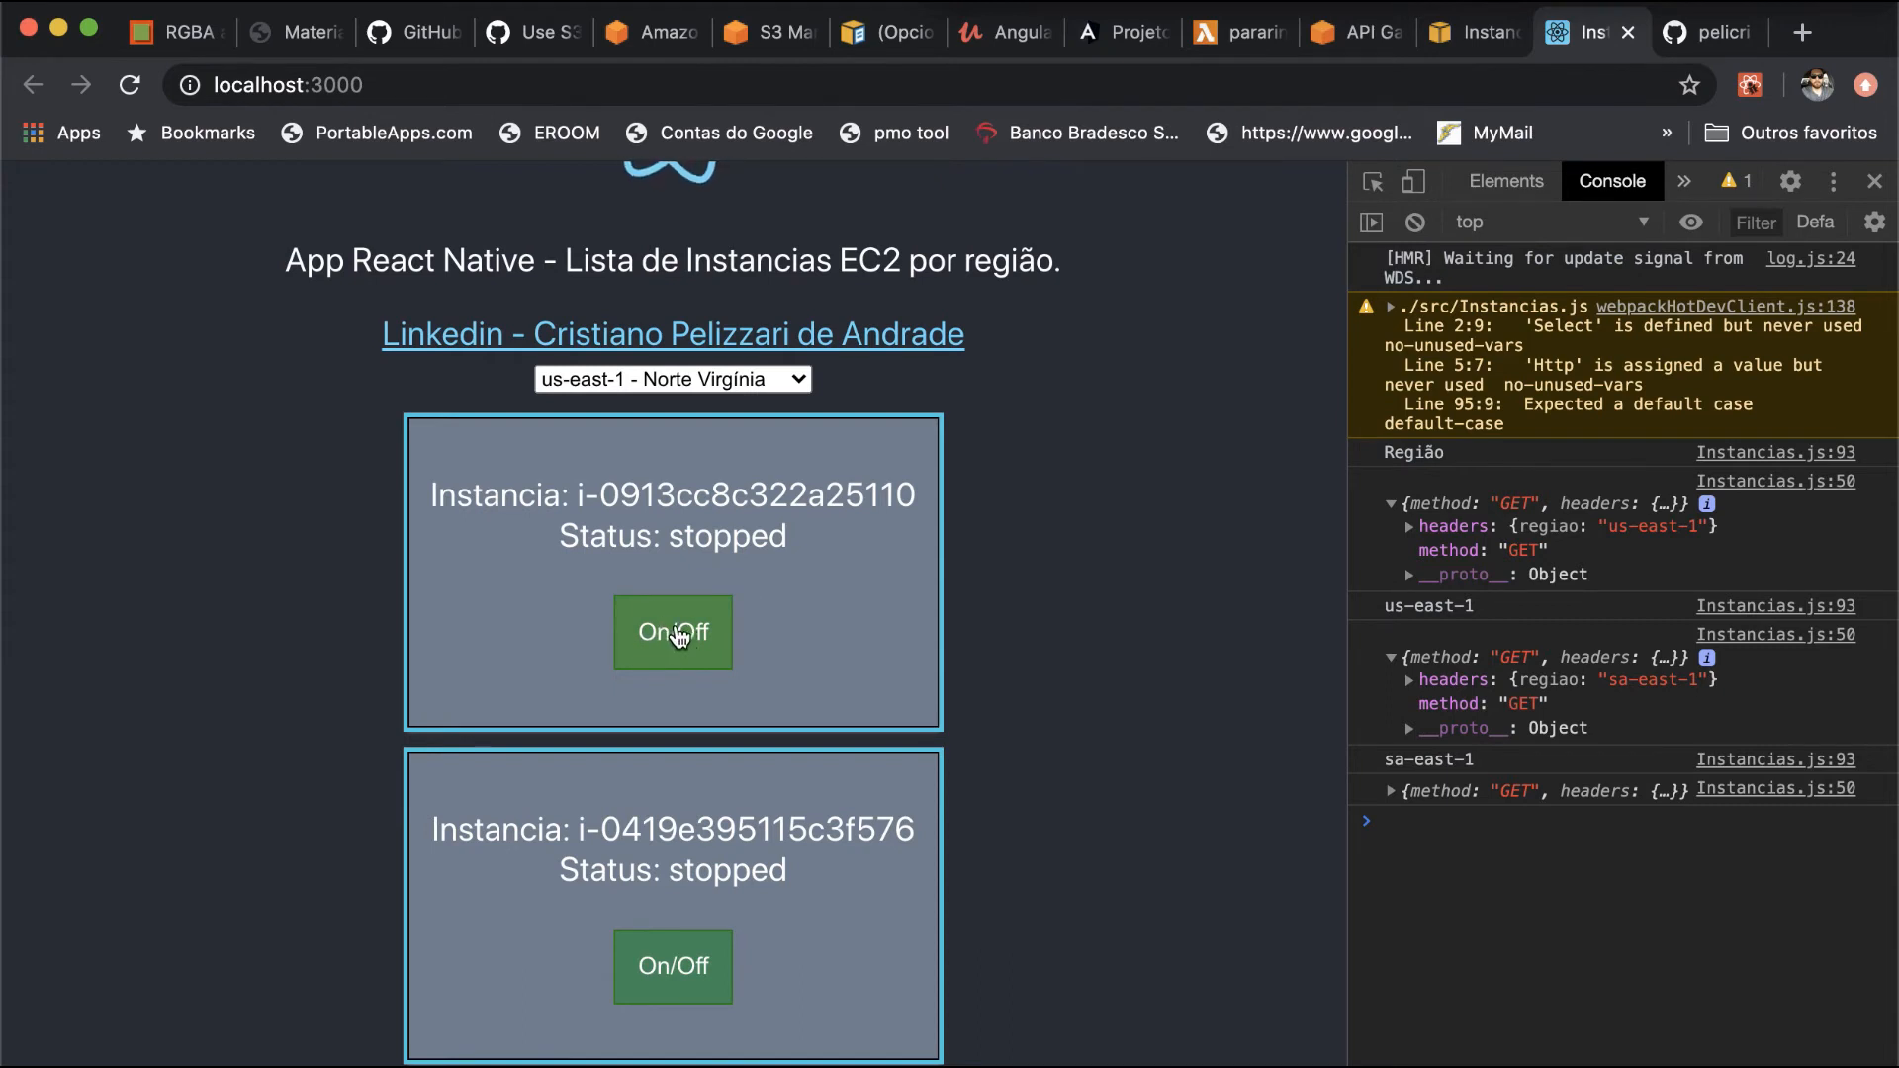
# - Try to switch on instance i-0913cc8c322a25110 from its card and examine the console output for the ligar request
pyautogui.click(659, 656)
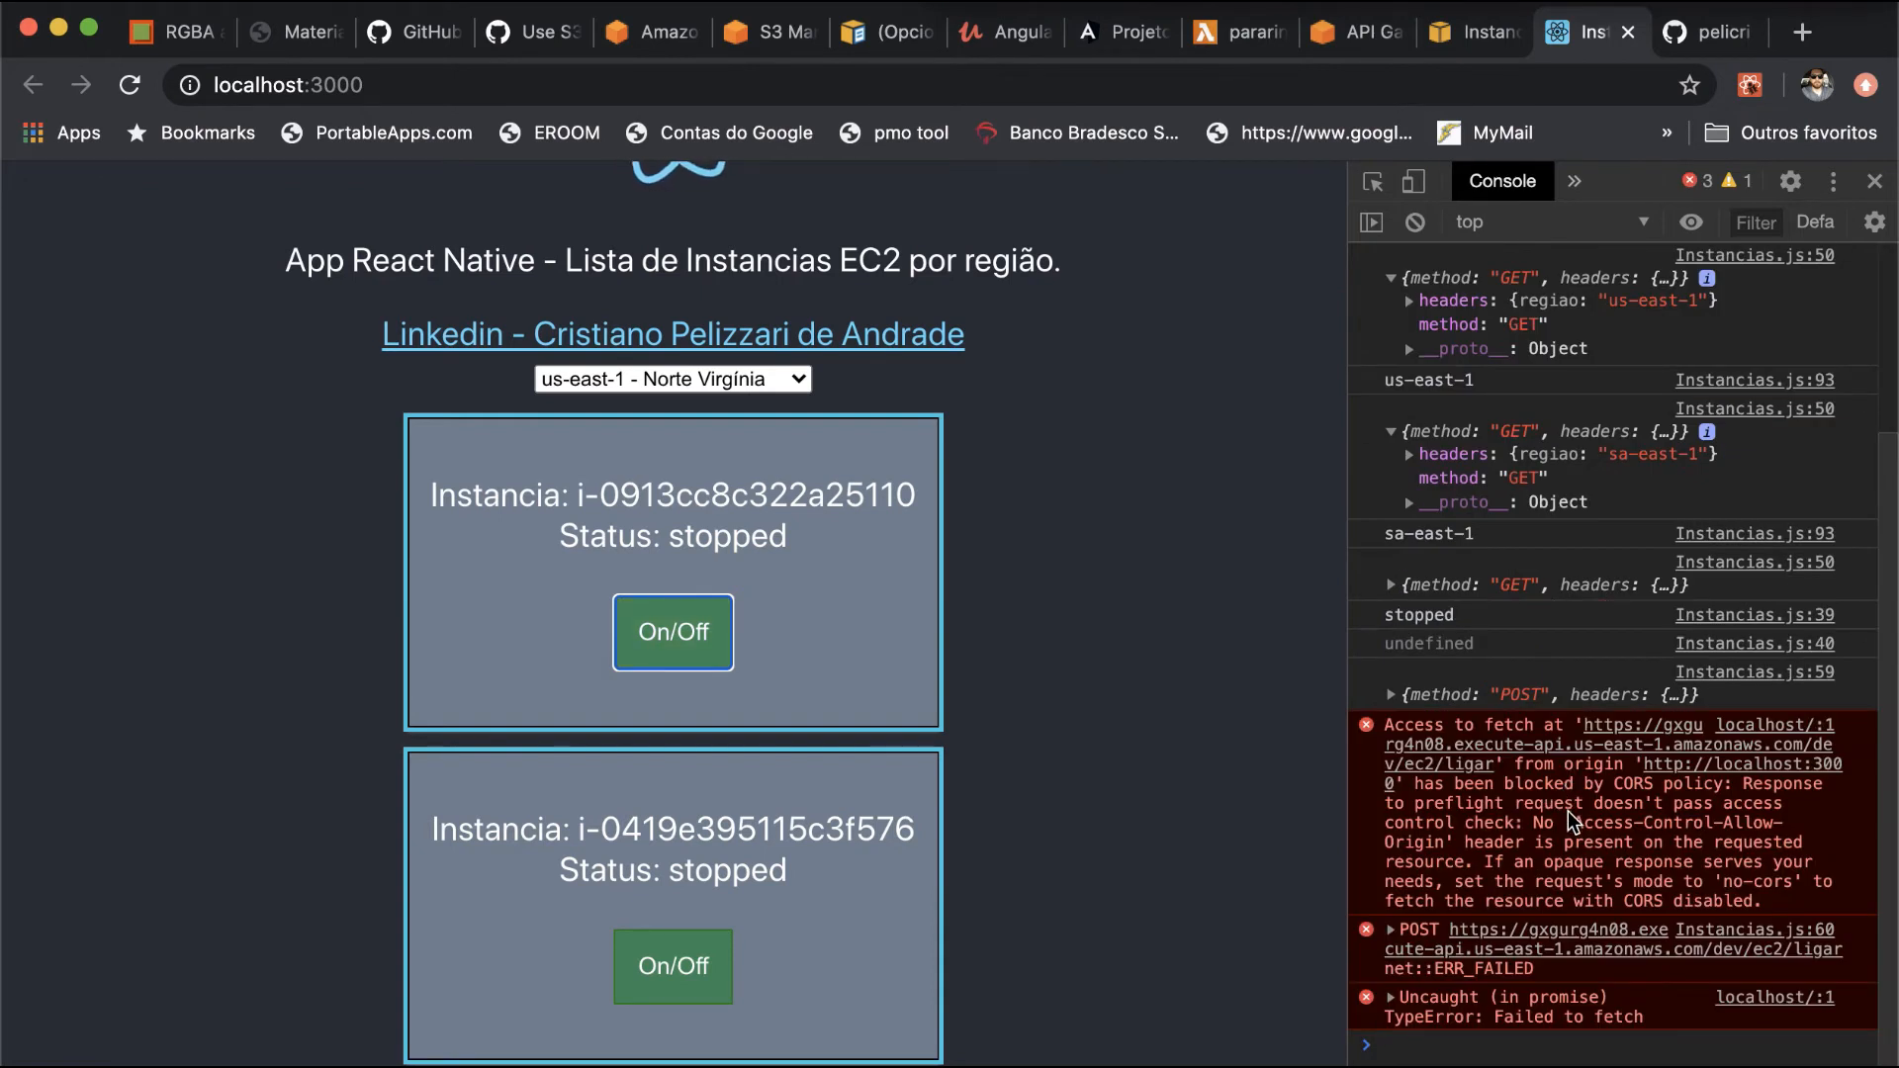
pyautogui.doubleClick(1471, 806)
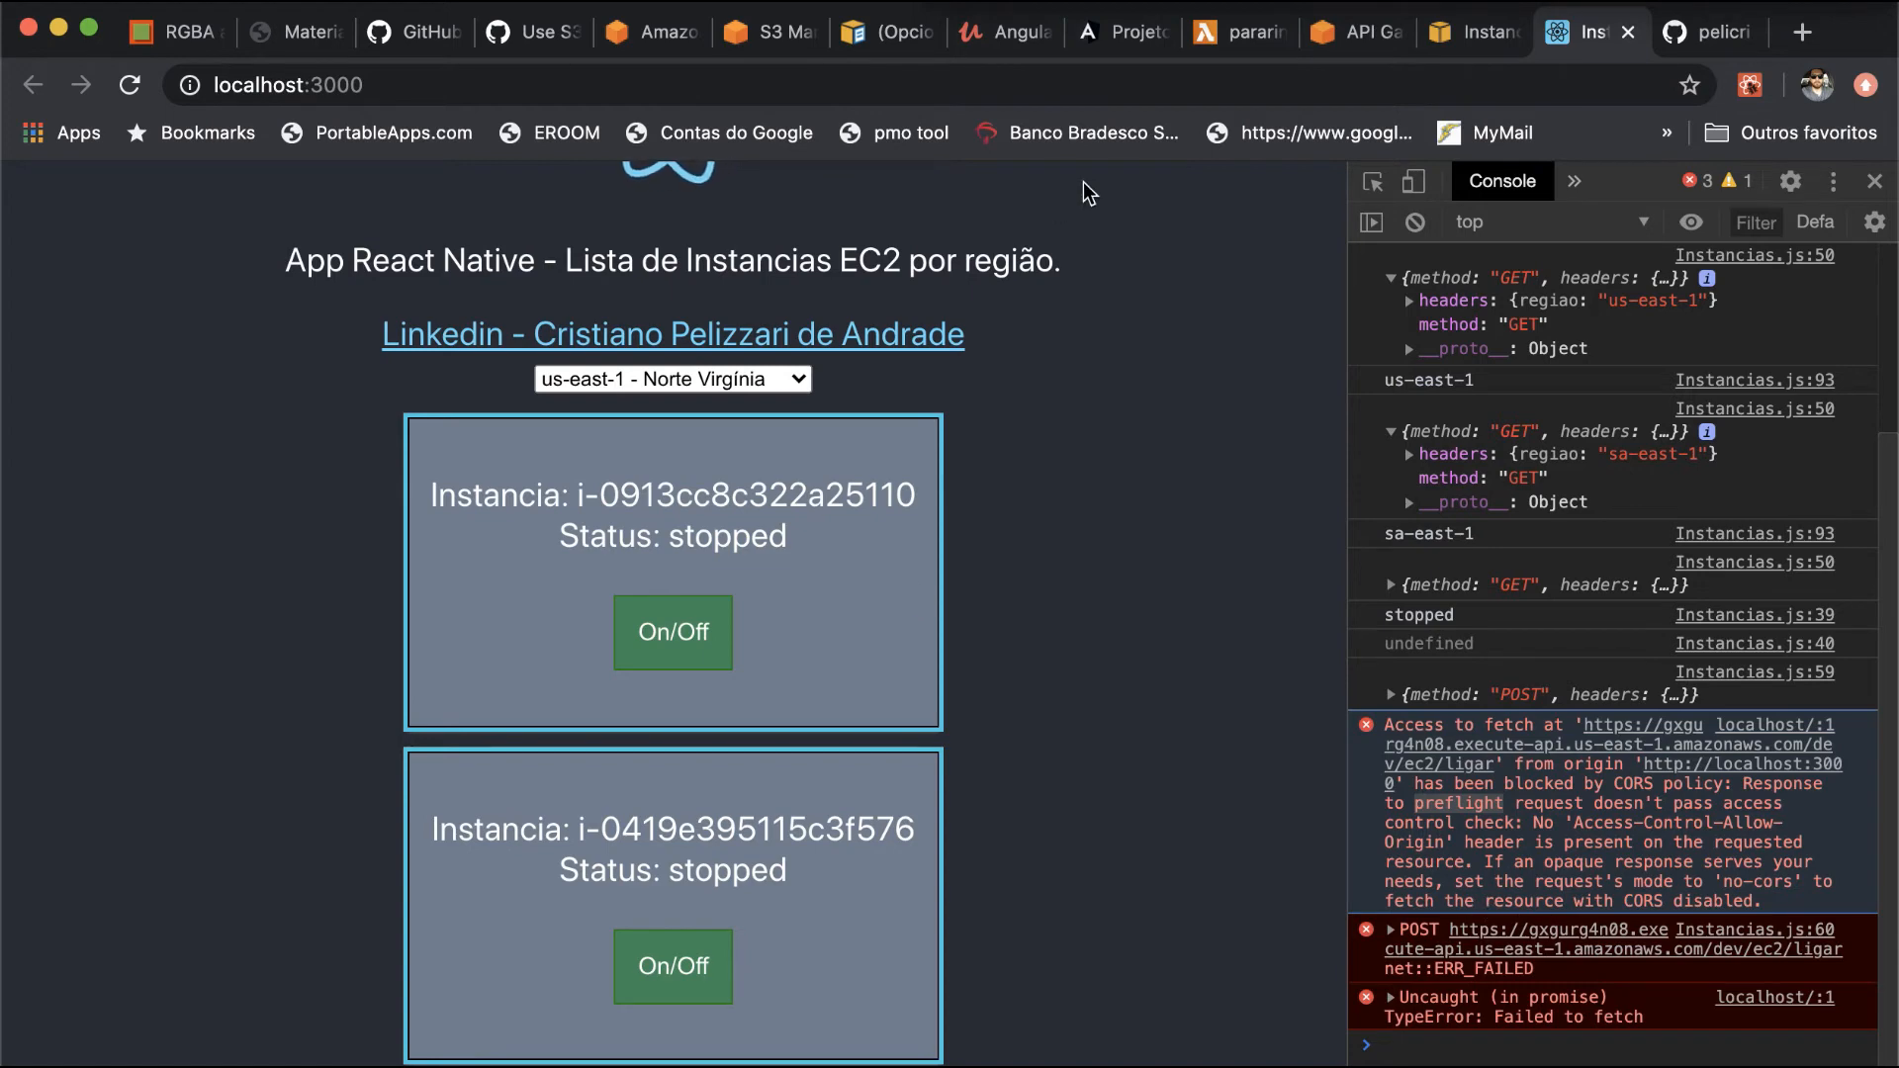
# - Switch to the API Gateway console and open the CORS settings of the /ec2/desligar resource
pyautogui.click(1361, 41)
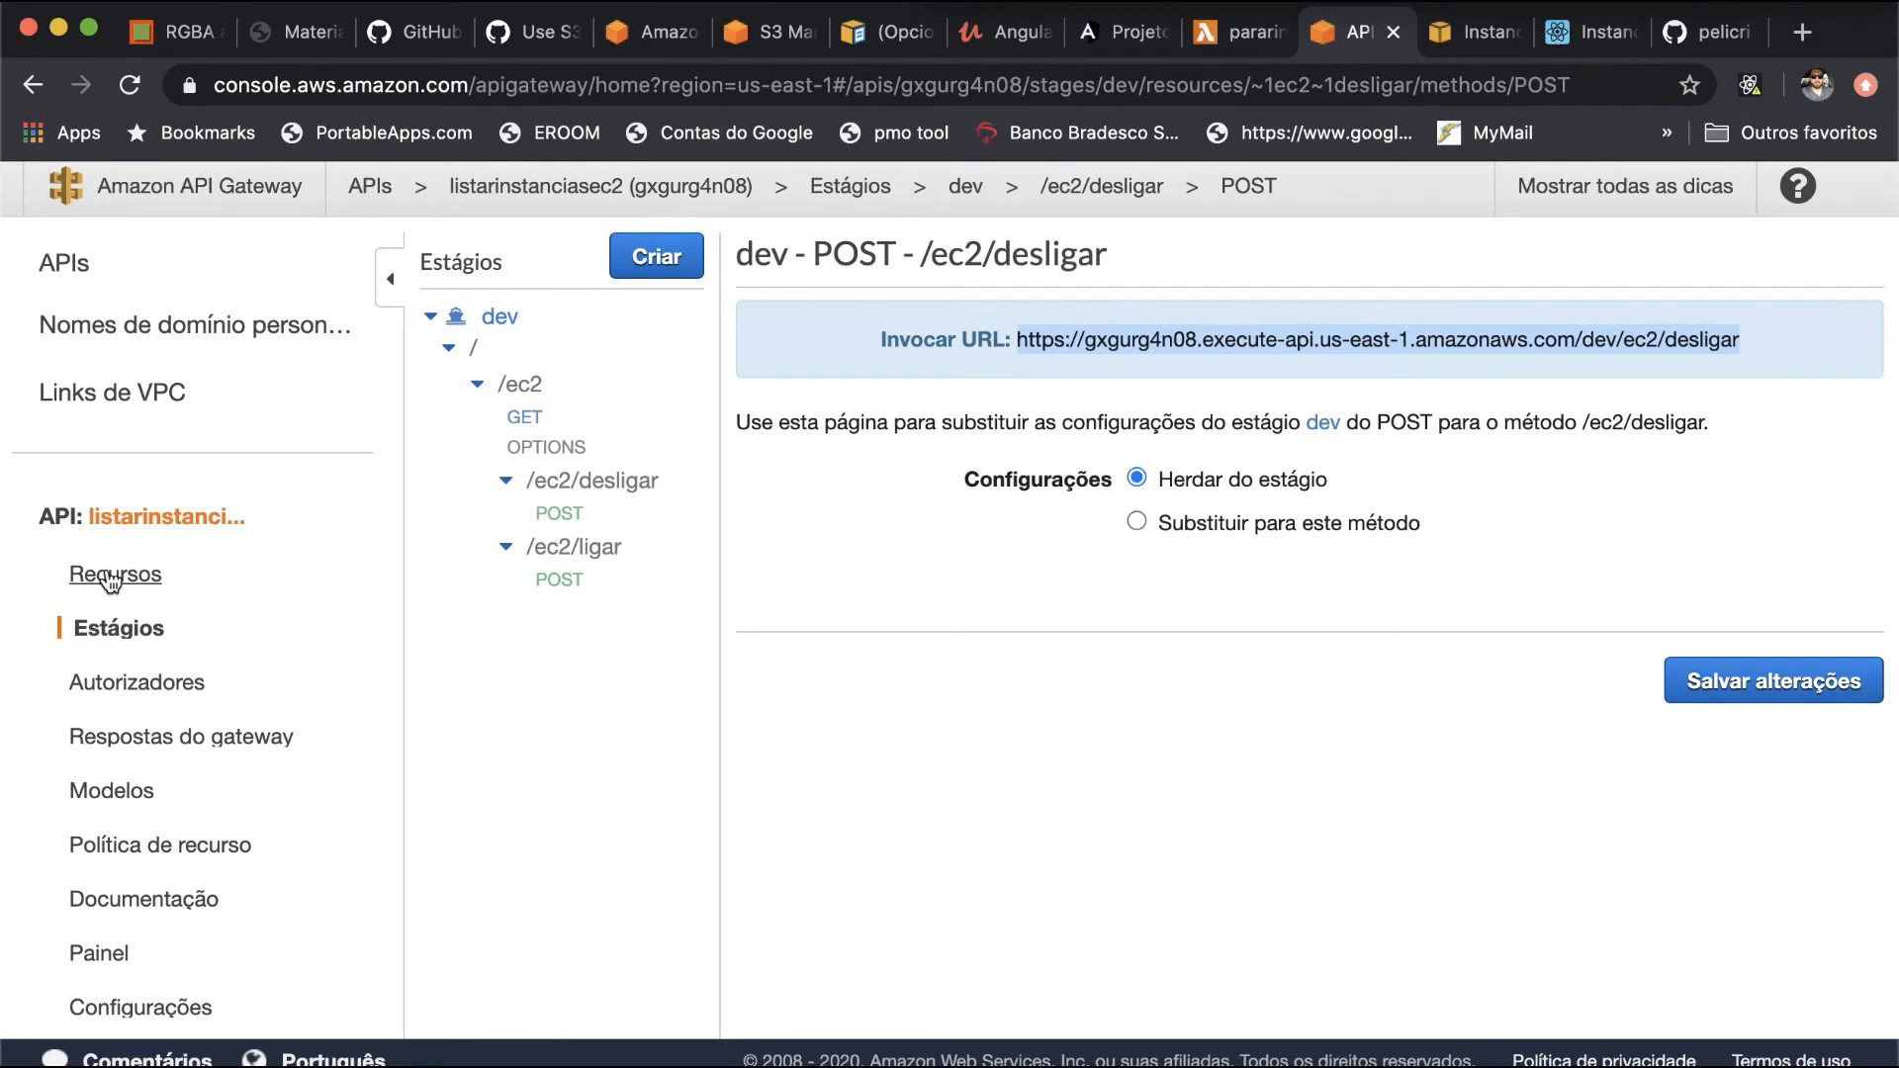
pyautogui.click(154, 579)
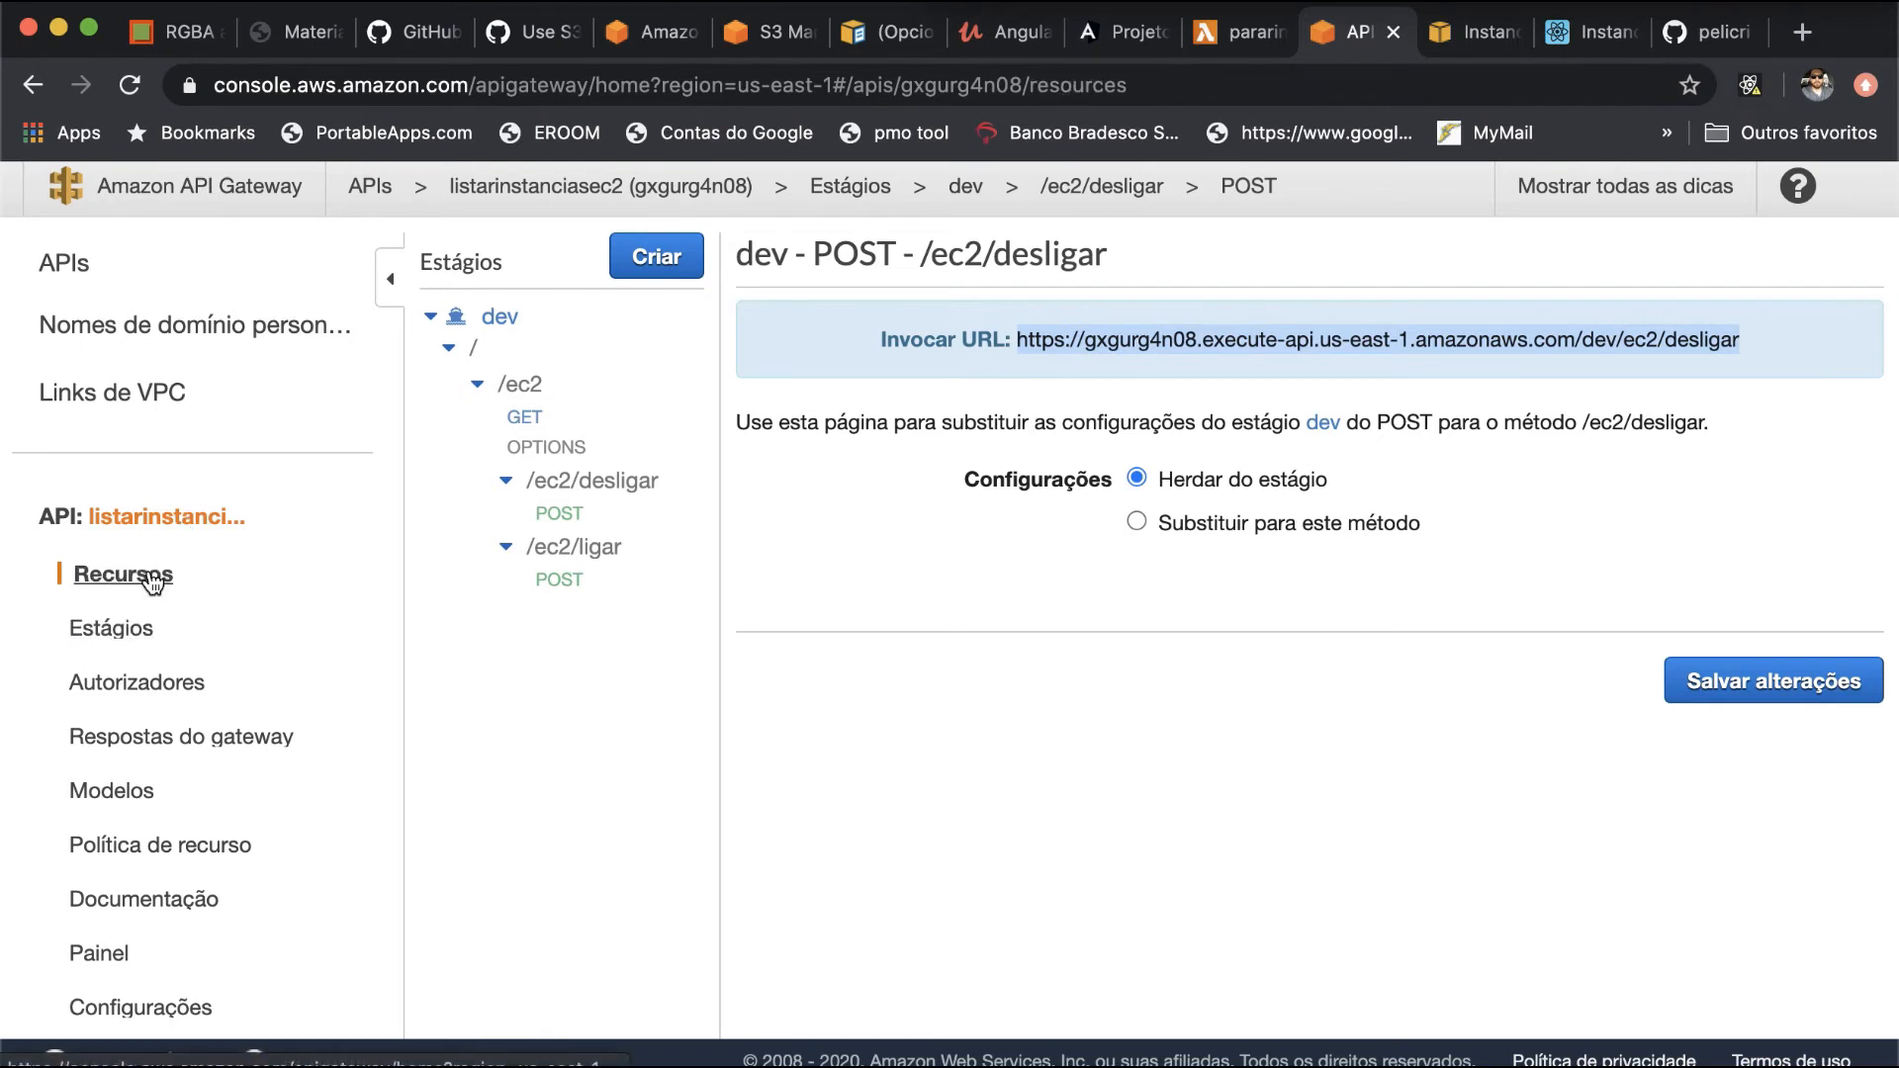
pyautogui.click(558, 461)
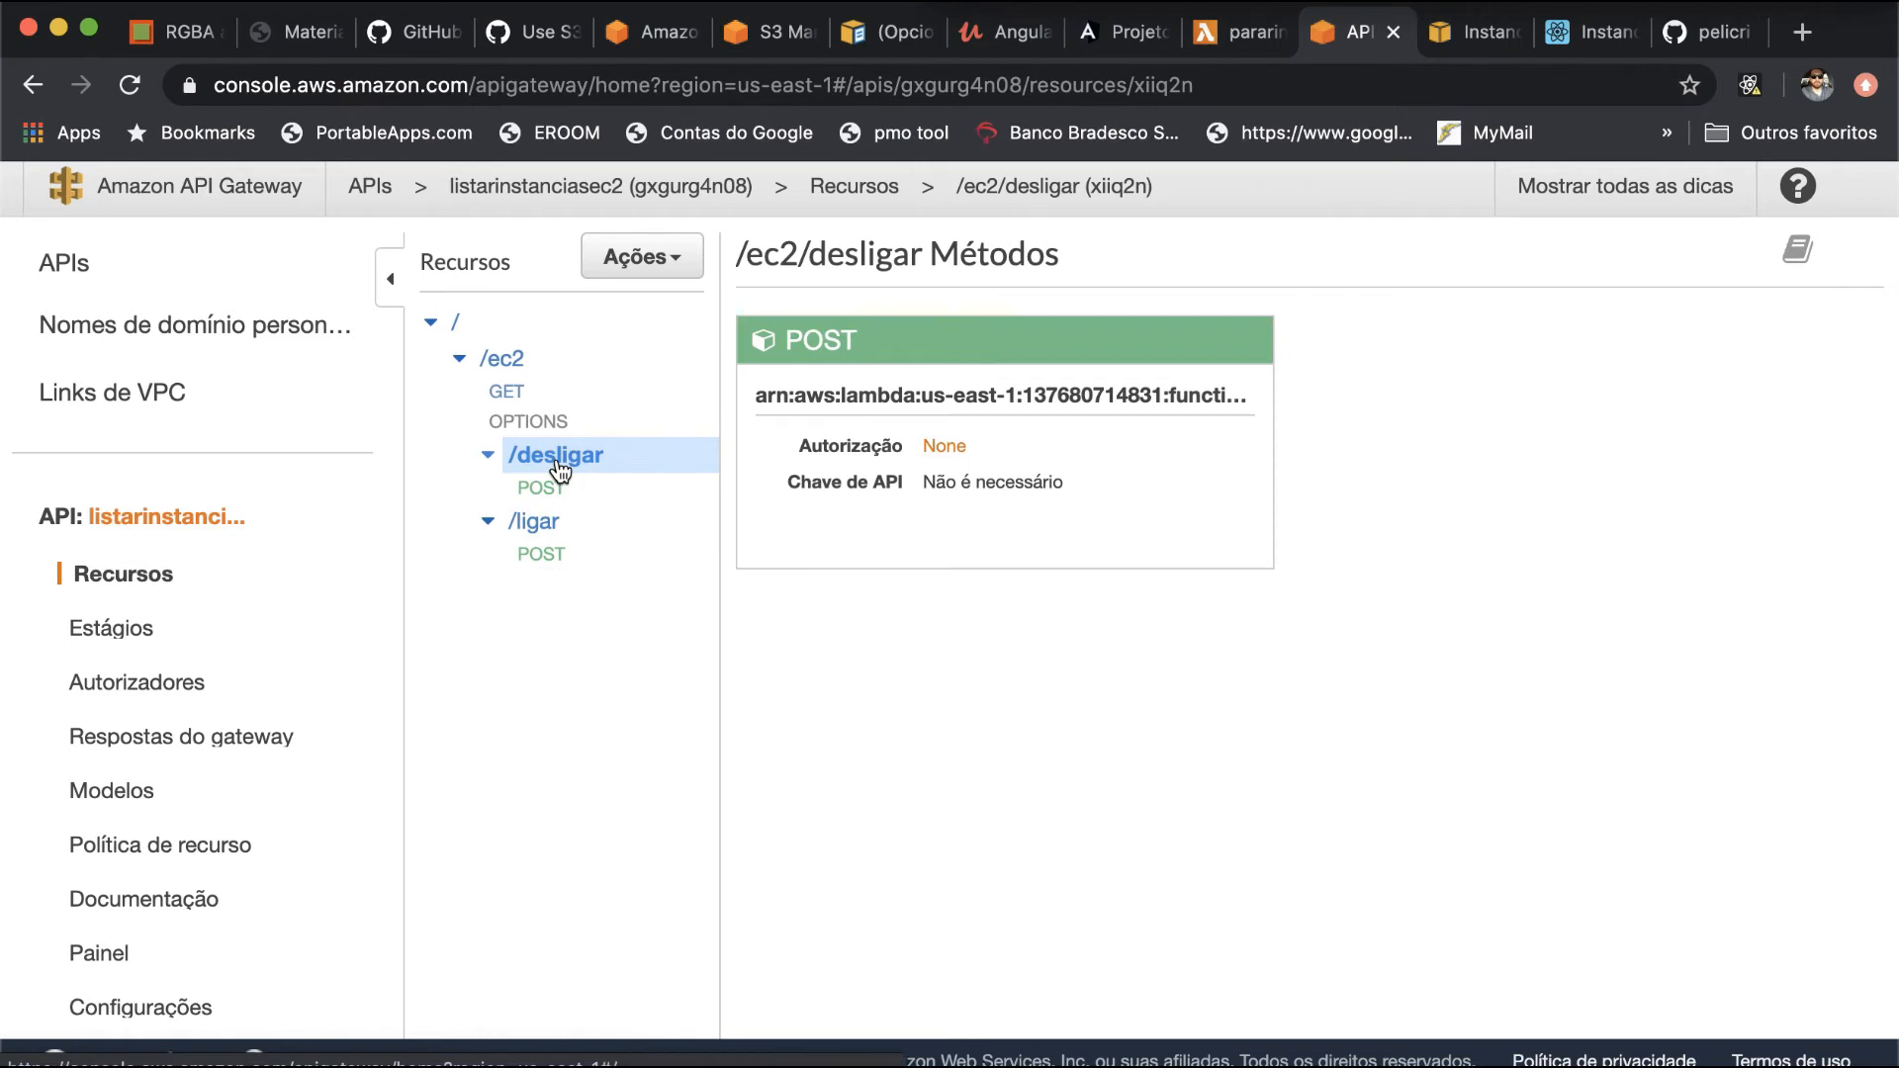
pyautogui.click(641, 261)
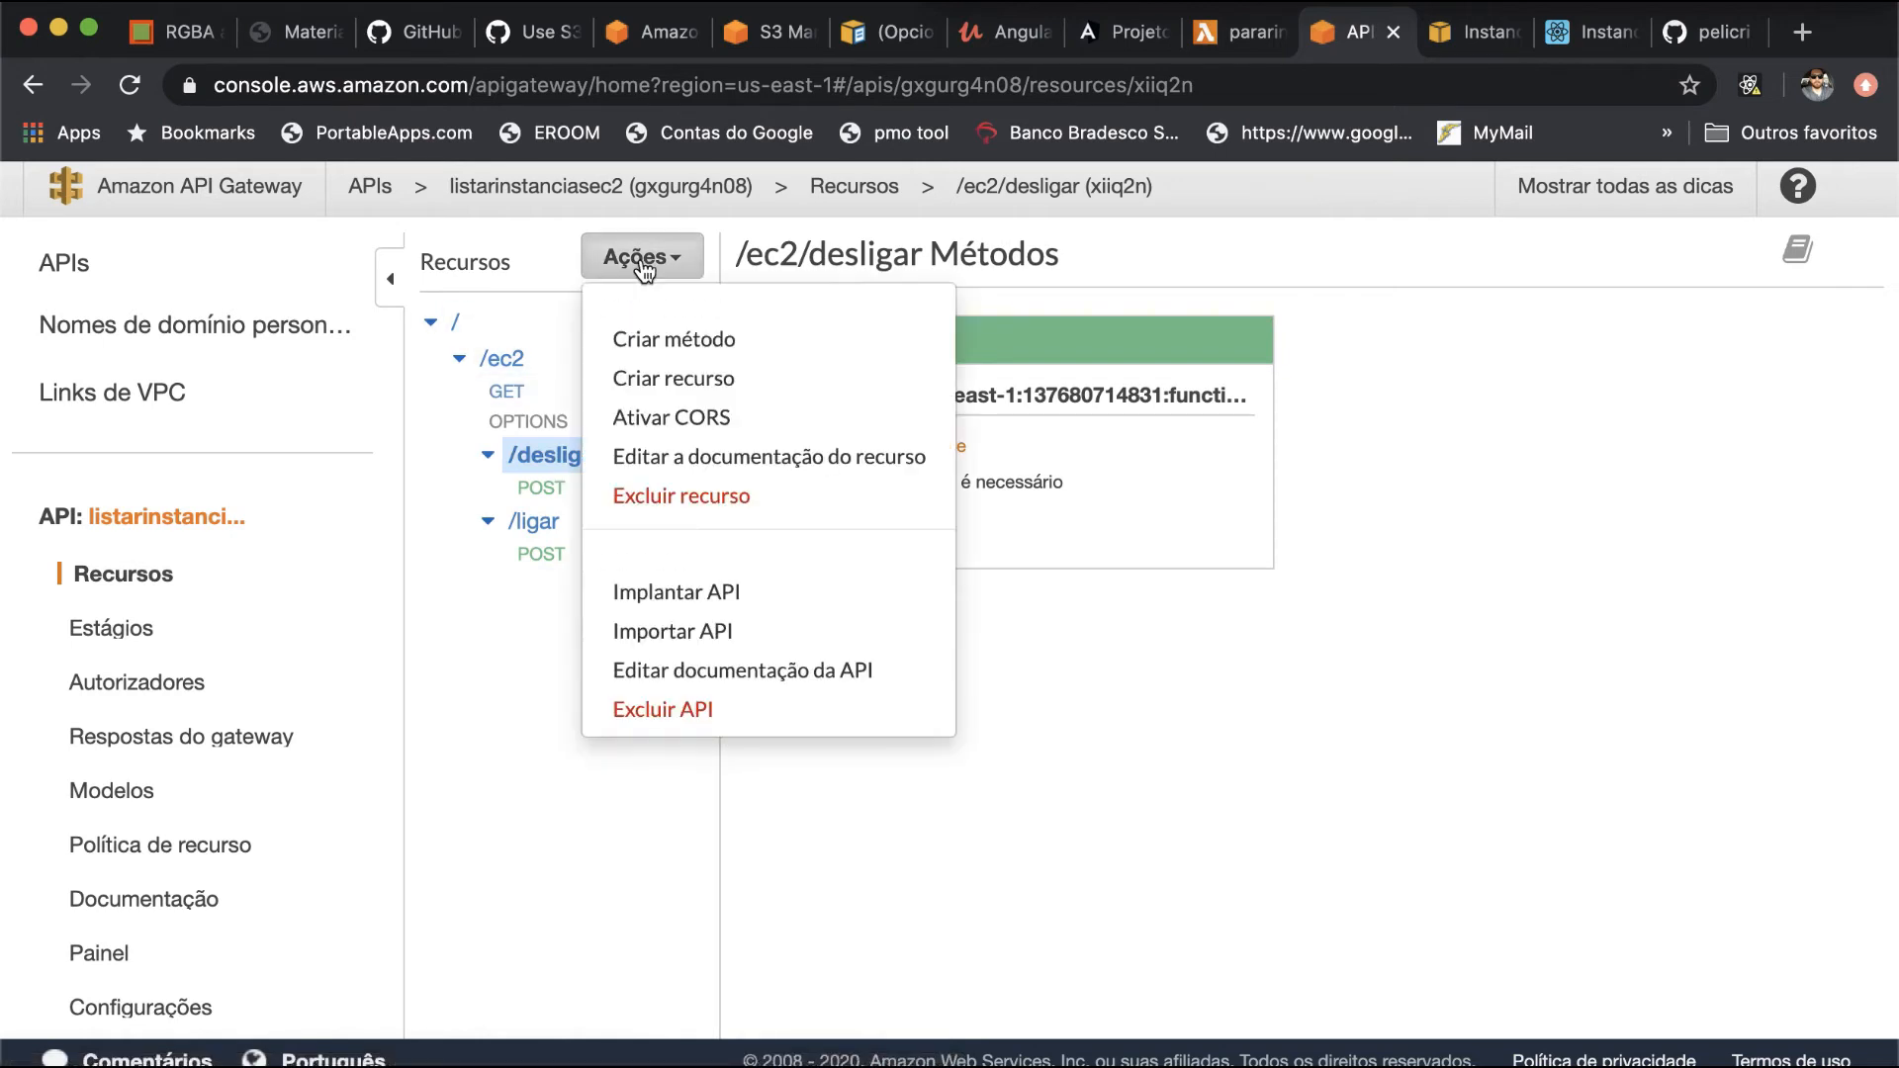
pyautogui.click(663, 420)
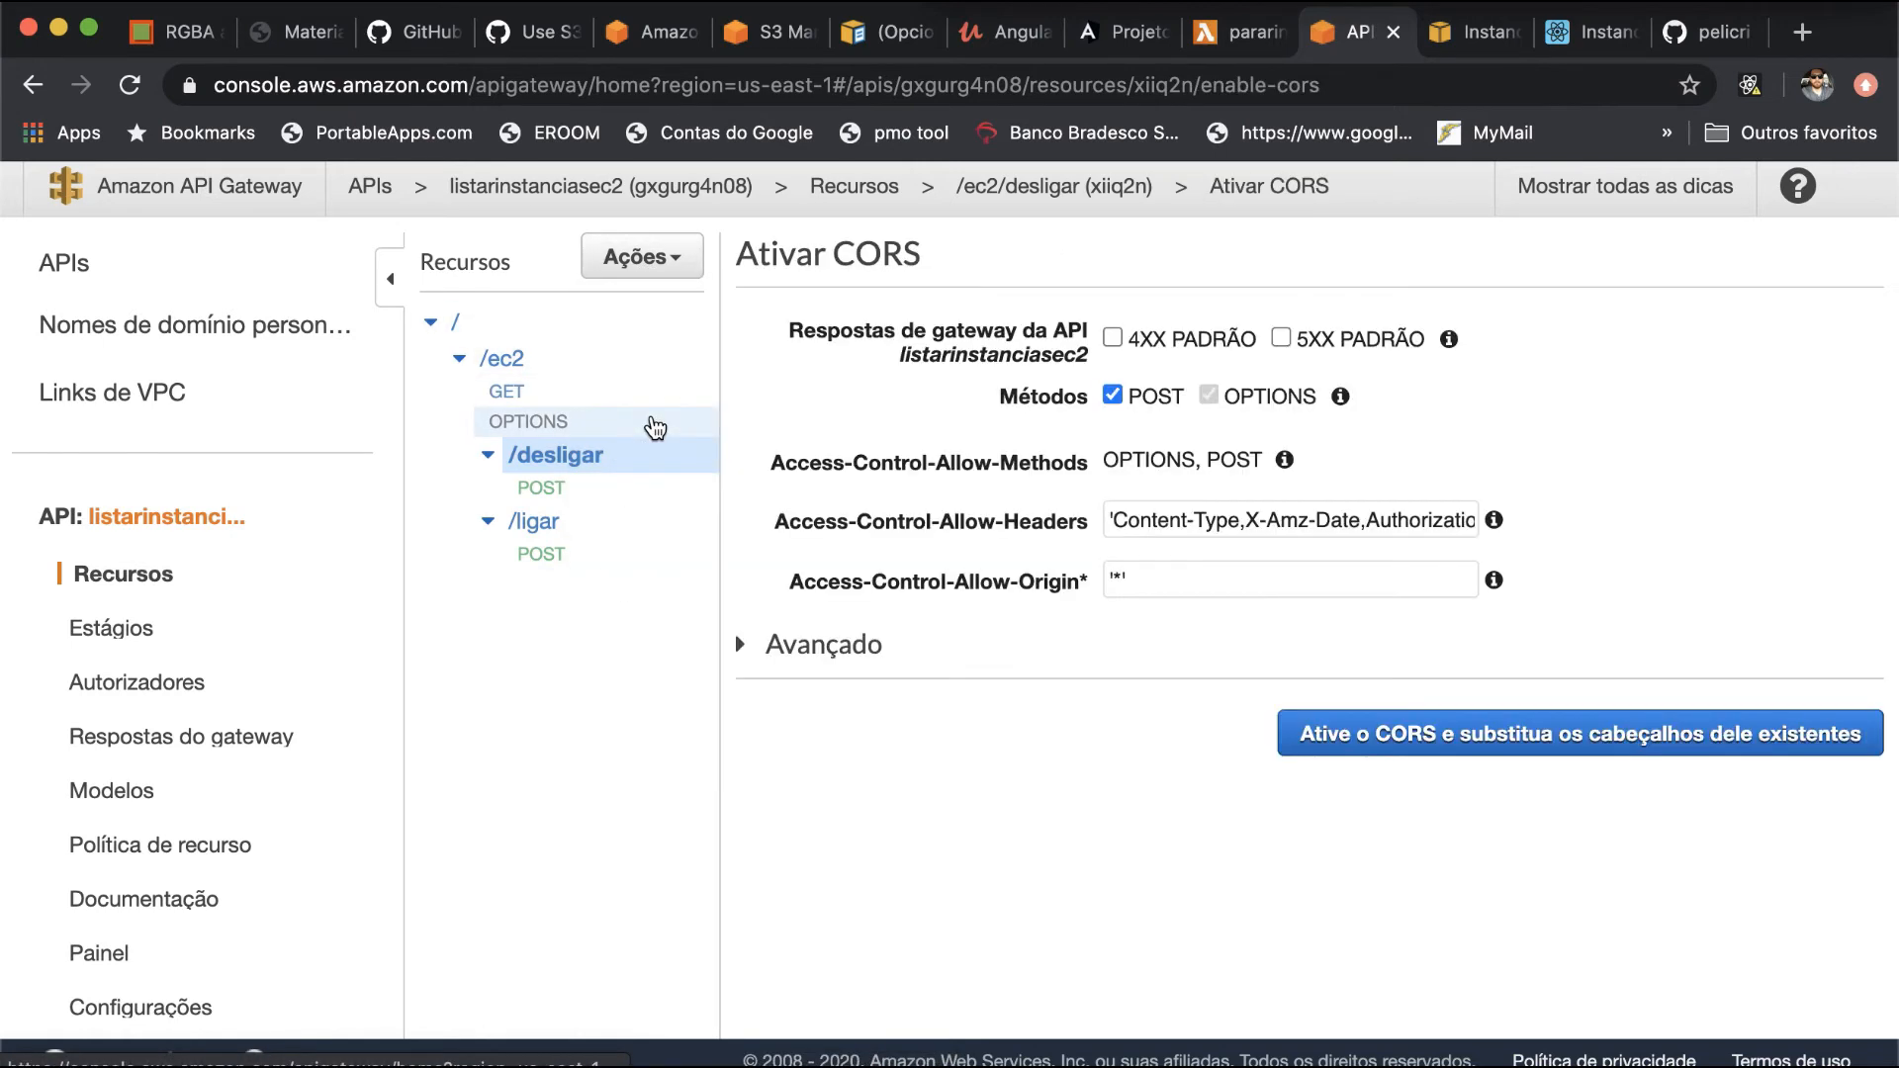
# - Append nomeinst and regiao to the Access-Control-Allow-Headers of /ec2/desligar and enable CORS, replacing the existing values
pyautogui.moveTo(1275, 523); pyautogui.dragTo(1594, 531)
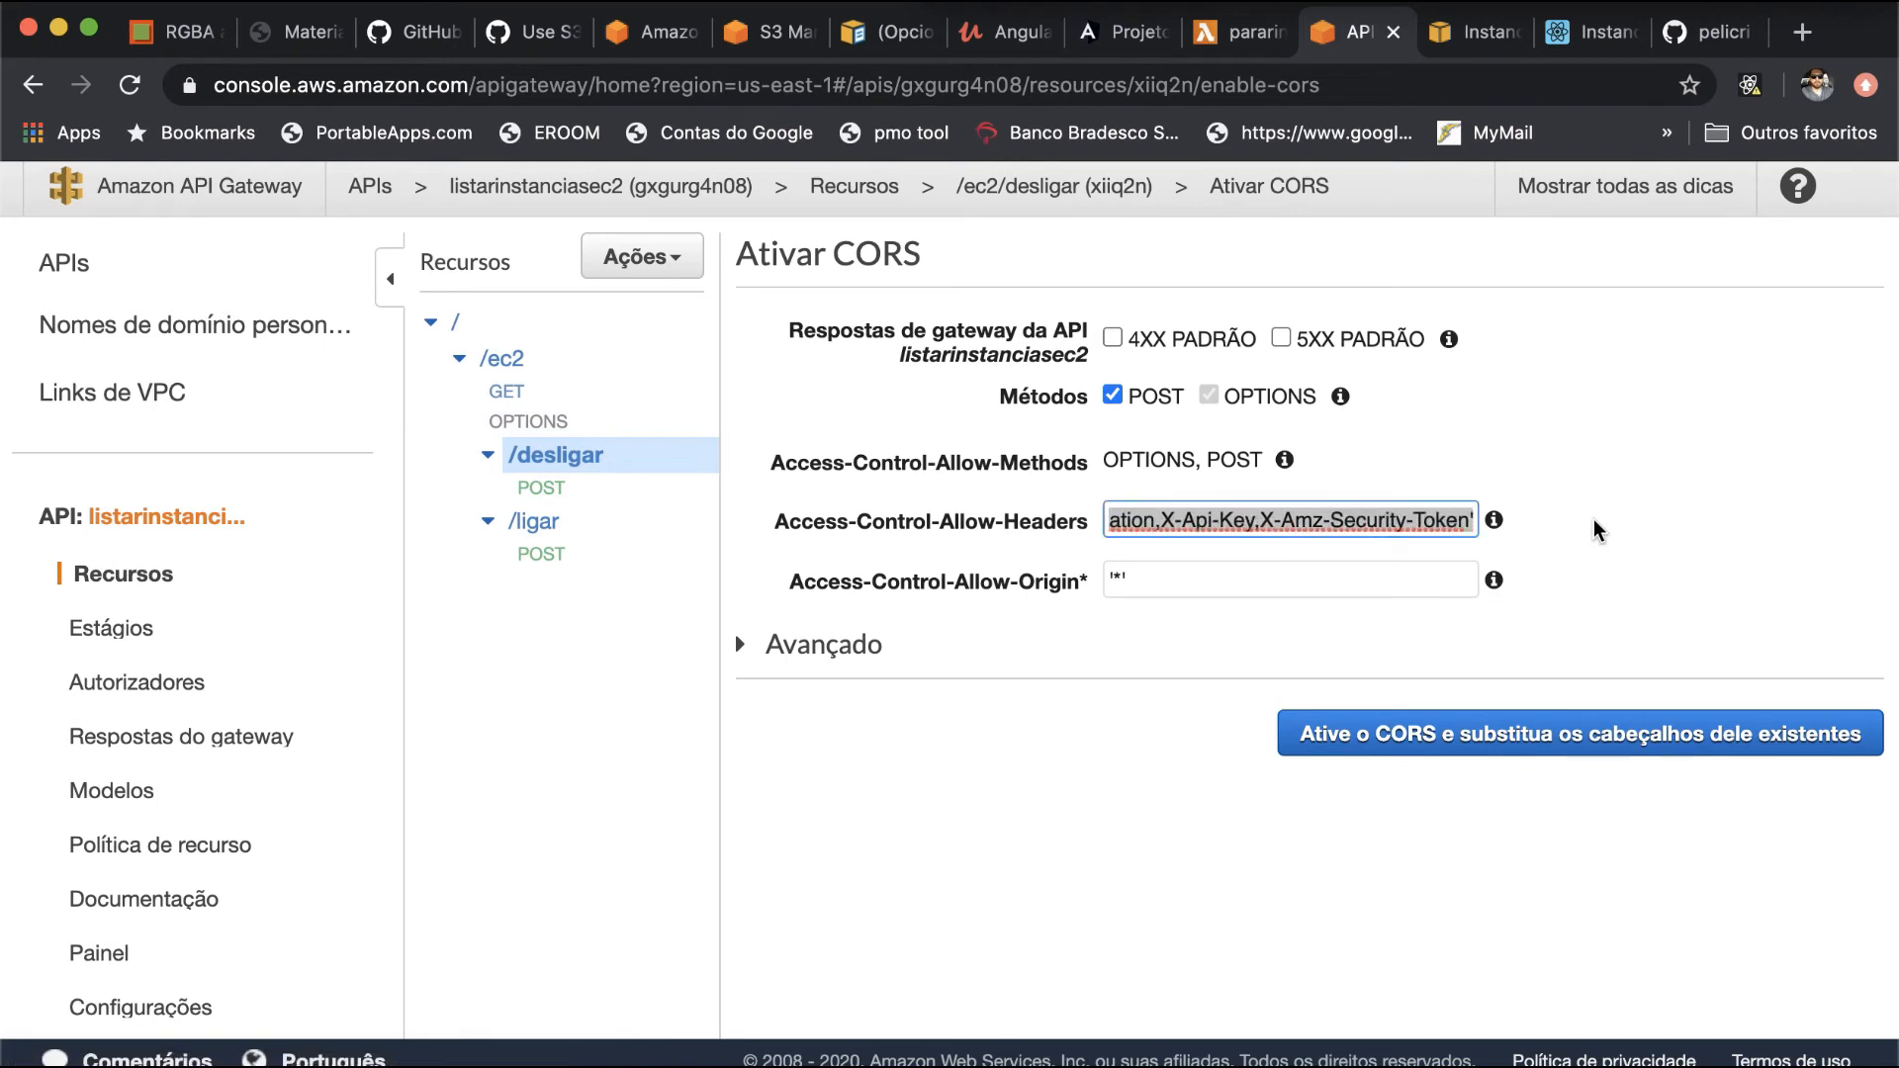
pyautogui.click(1470, 520)
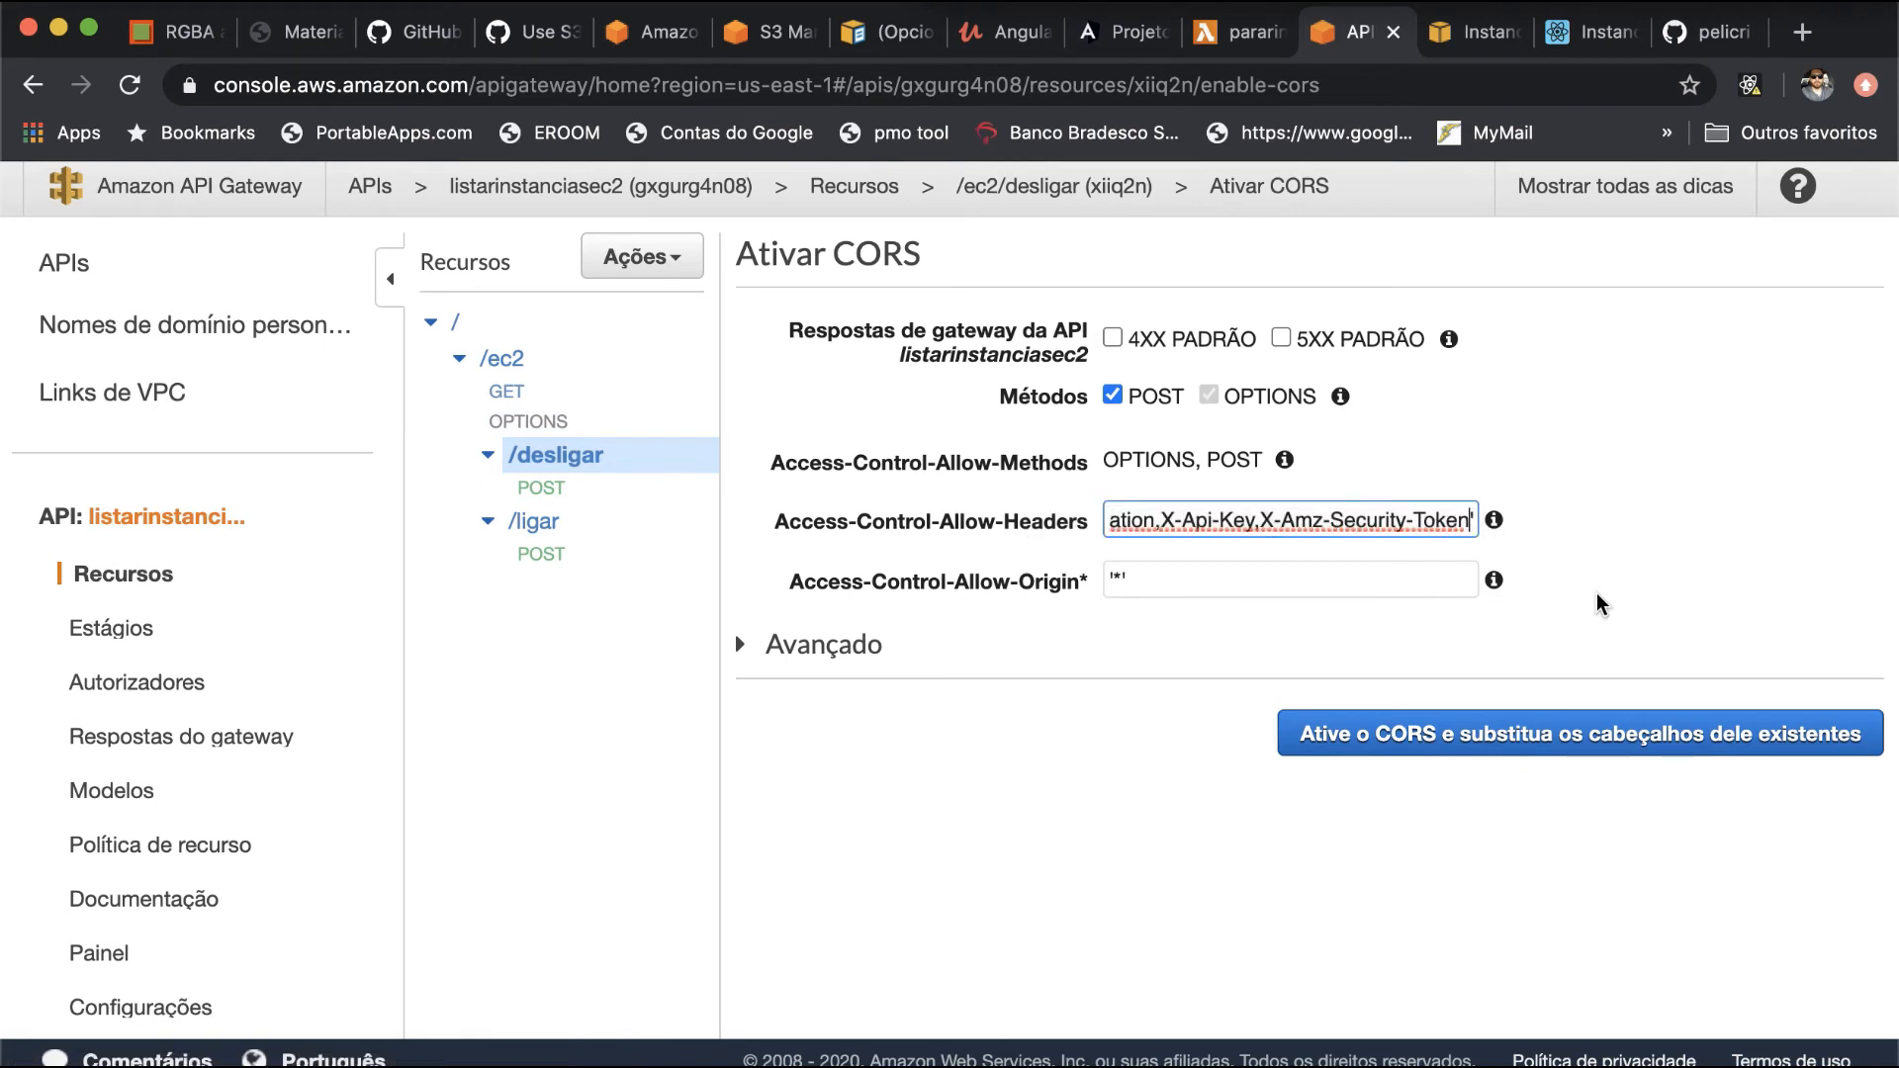
pyautogui.write(', nom')
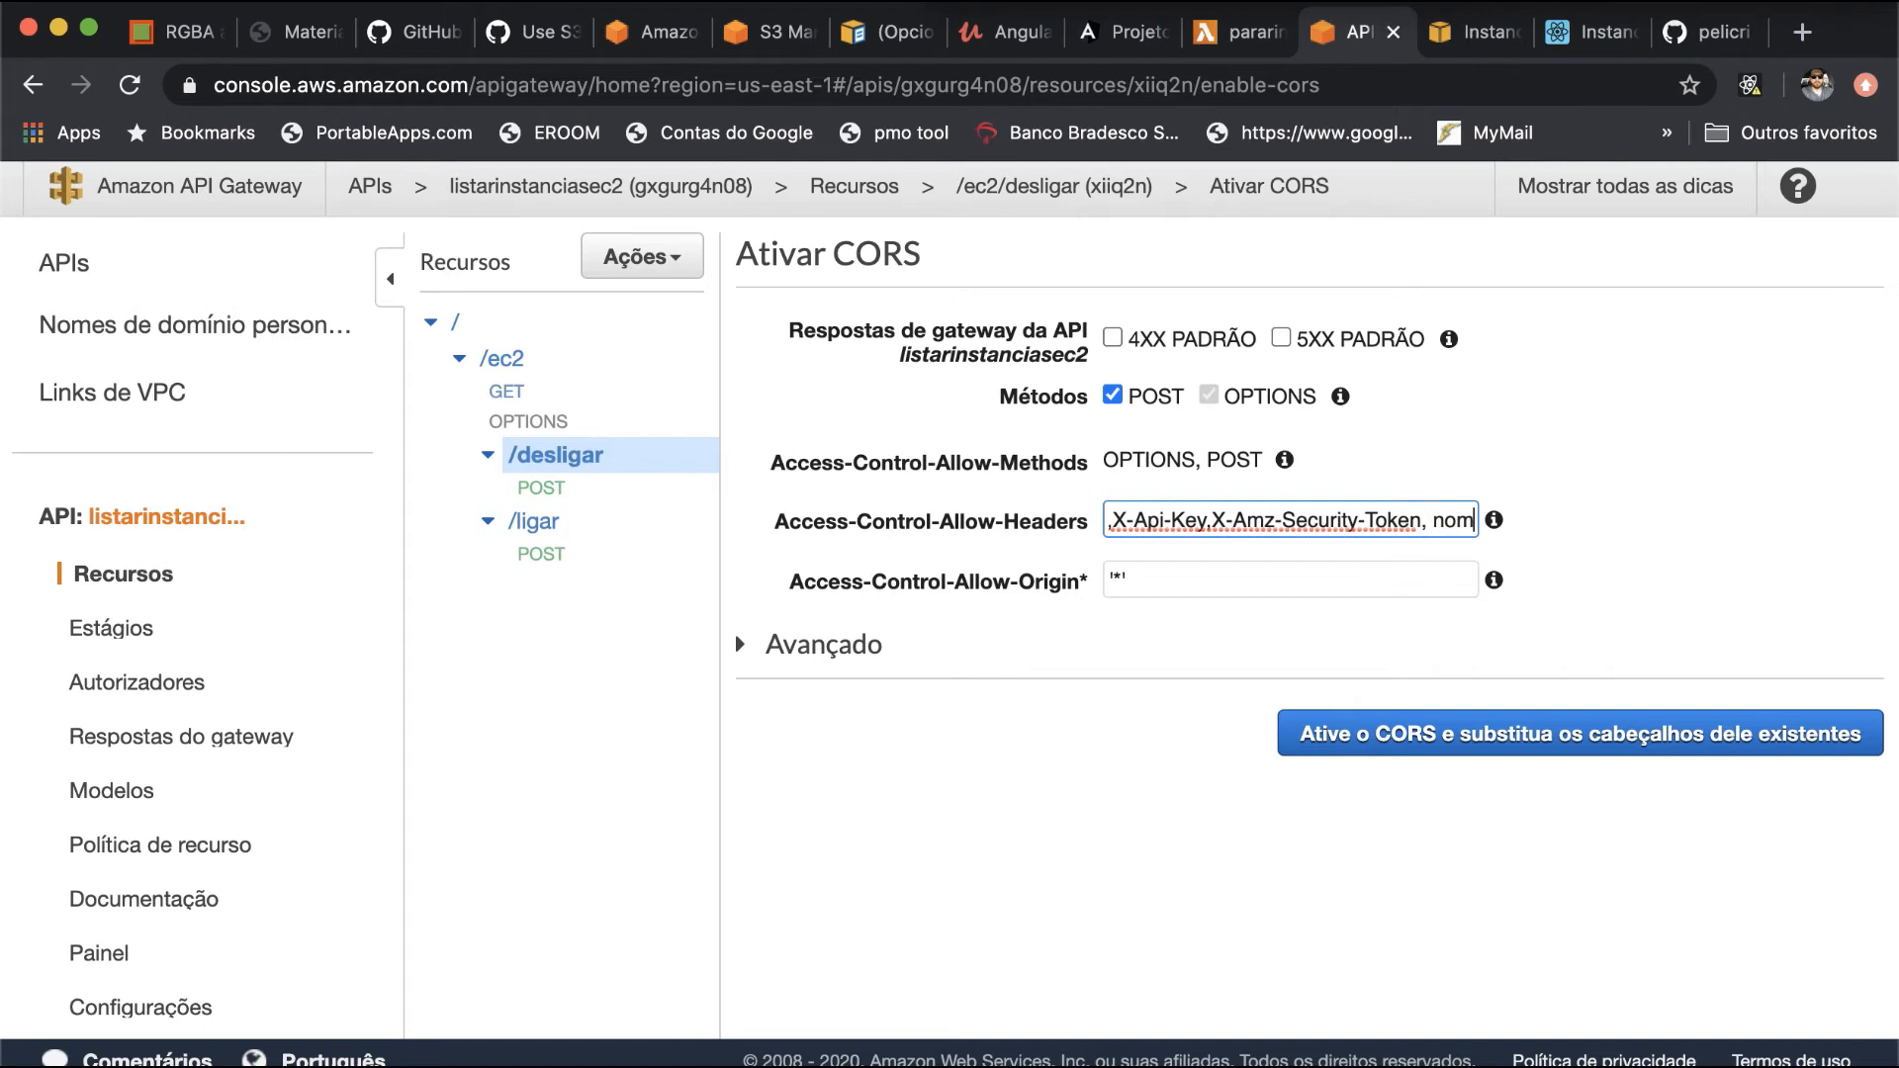
pyautogui.write('einst')
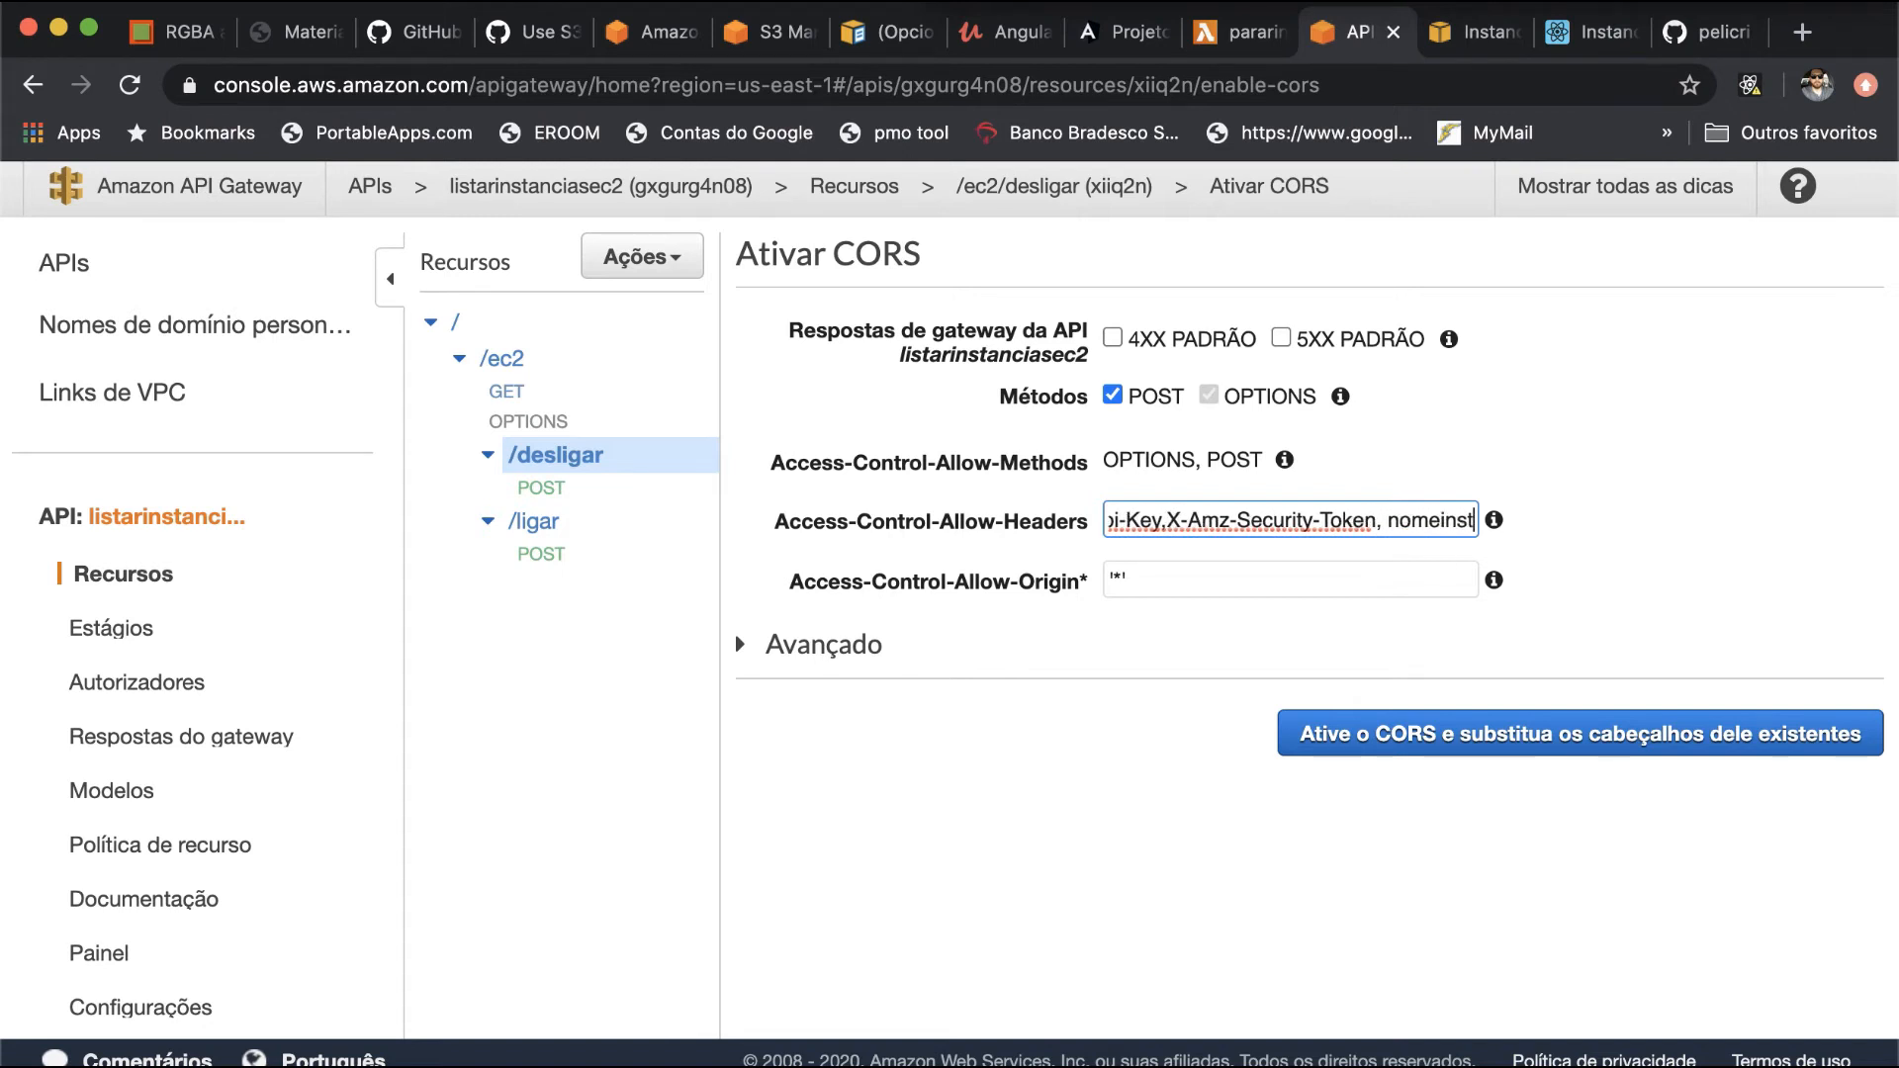
pyautogui.write(',regia')
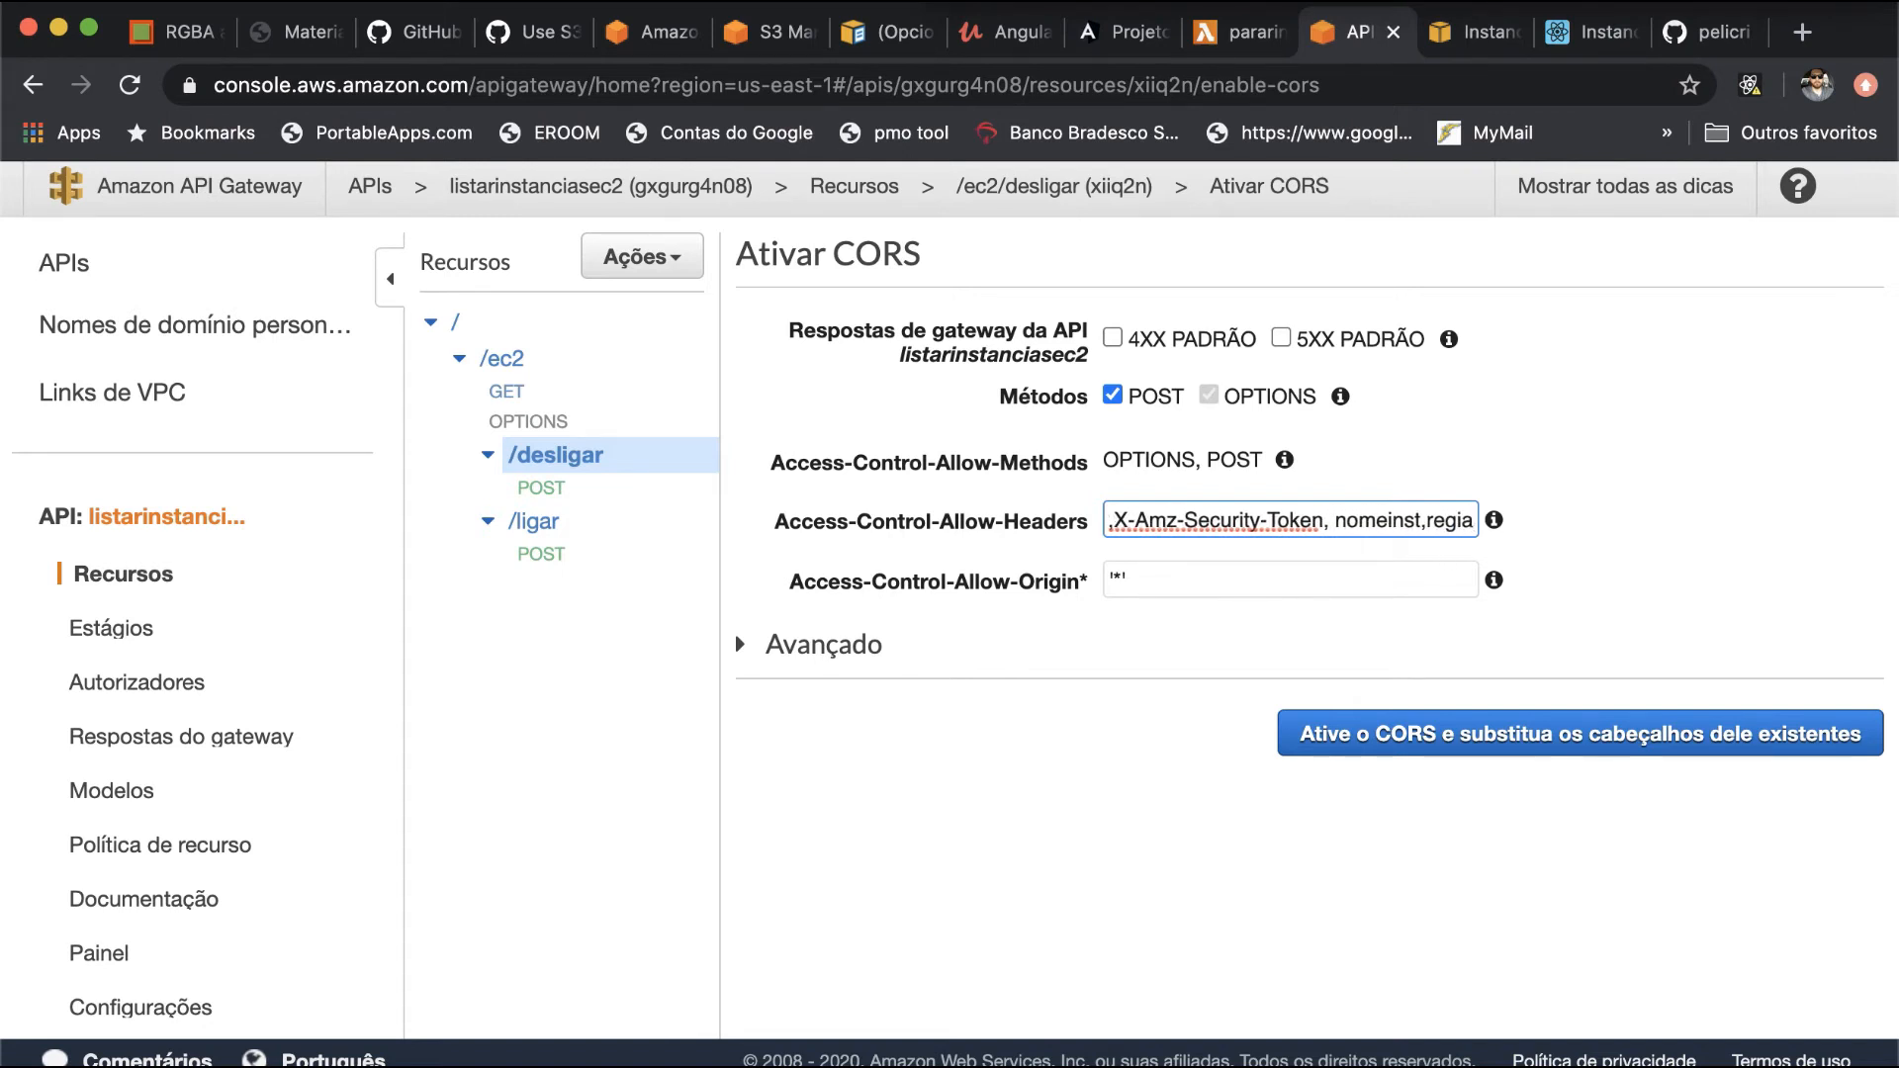
pyautogui.write('o')
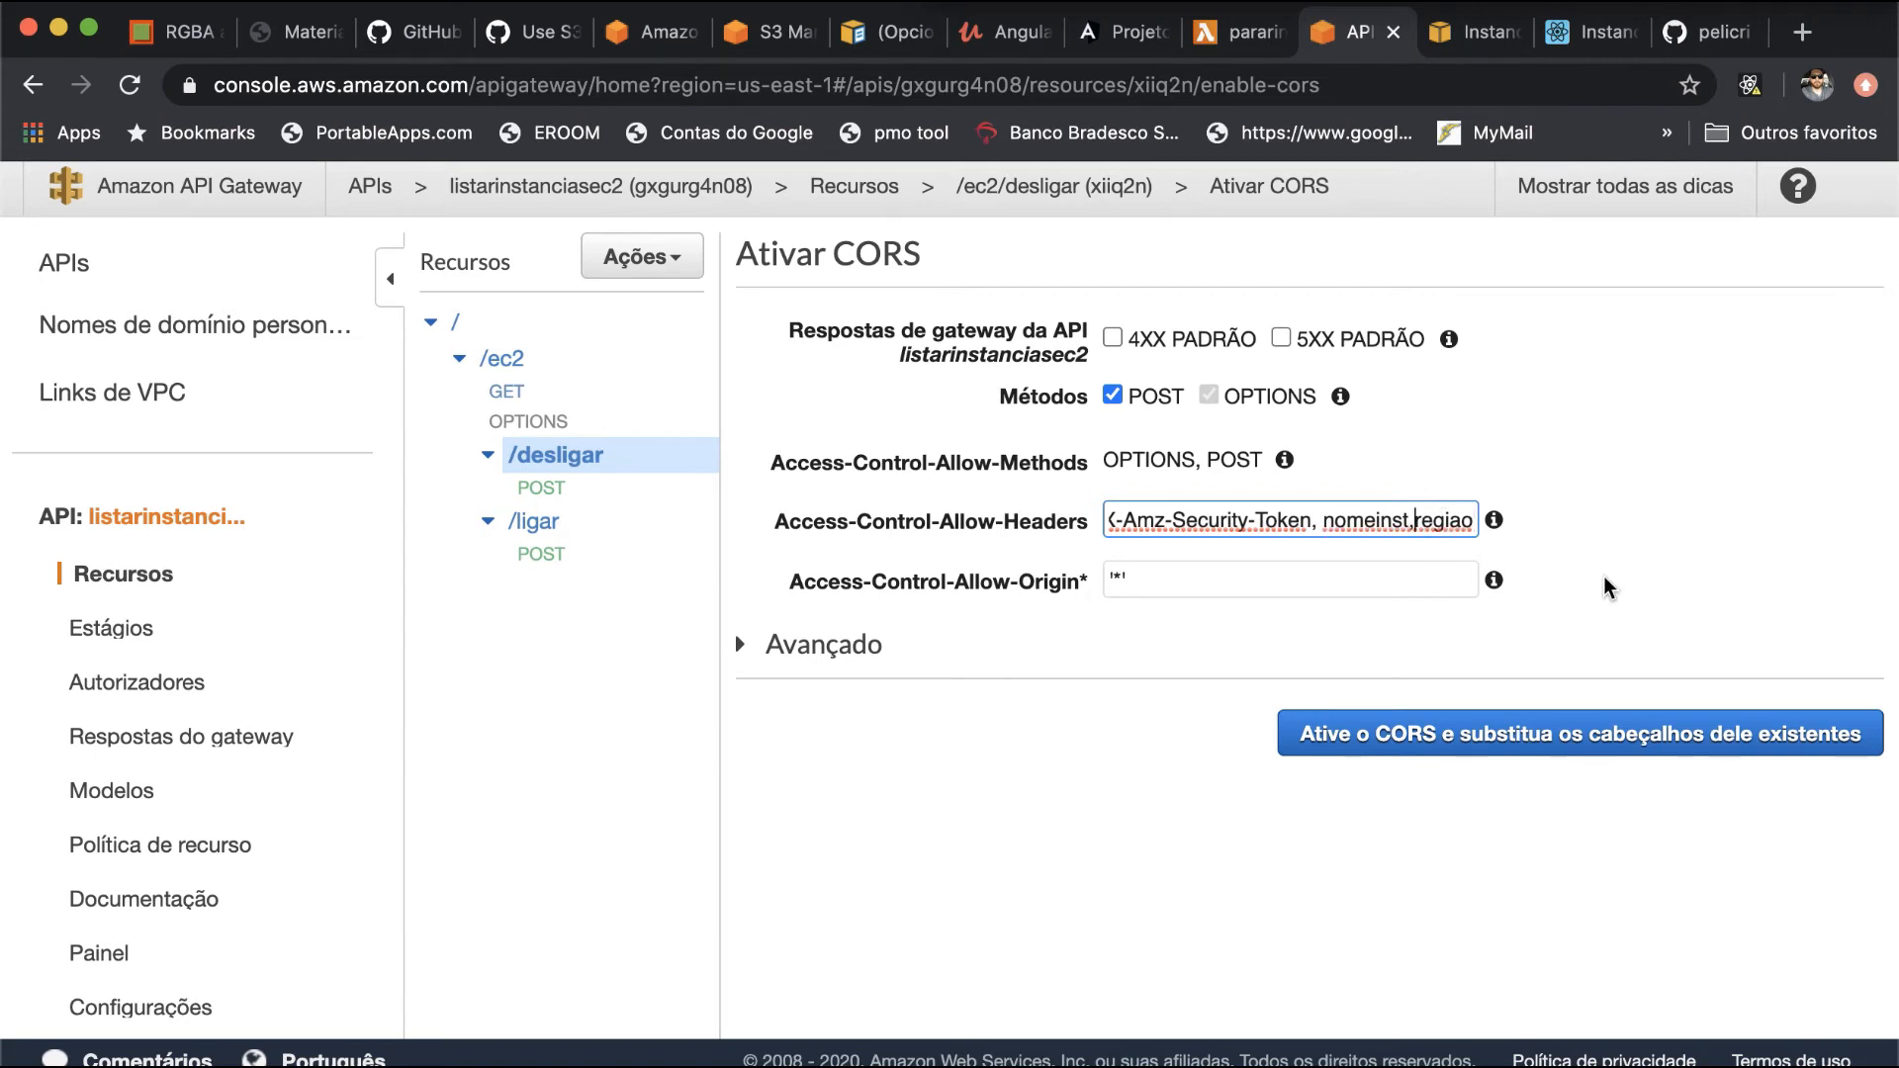
pyautogui.hscroll(1, 1421, 512)
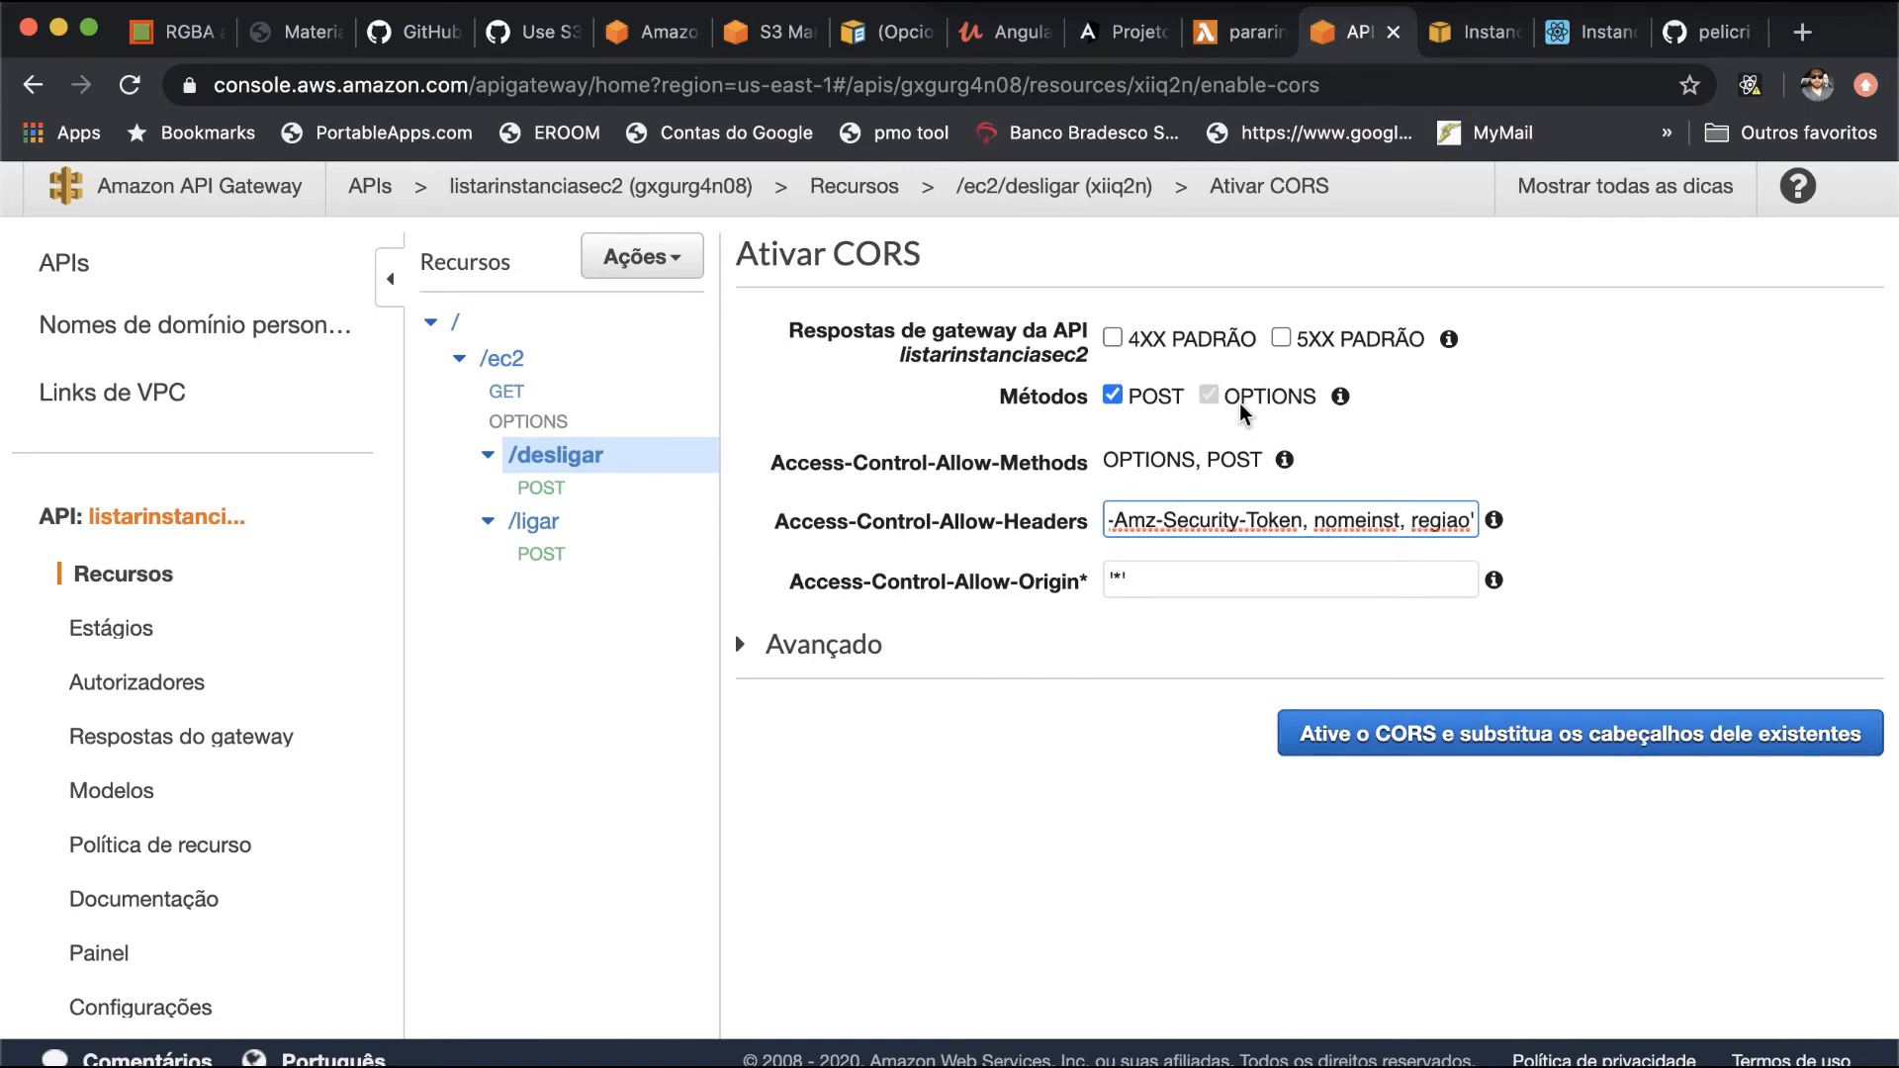
pyautogui.click(1429, 736)
pyautogui.click(1410, 799)
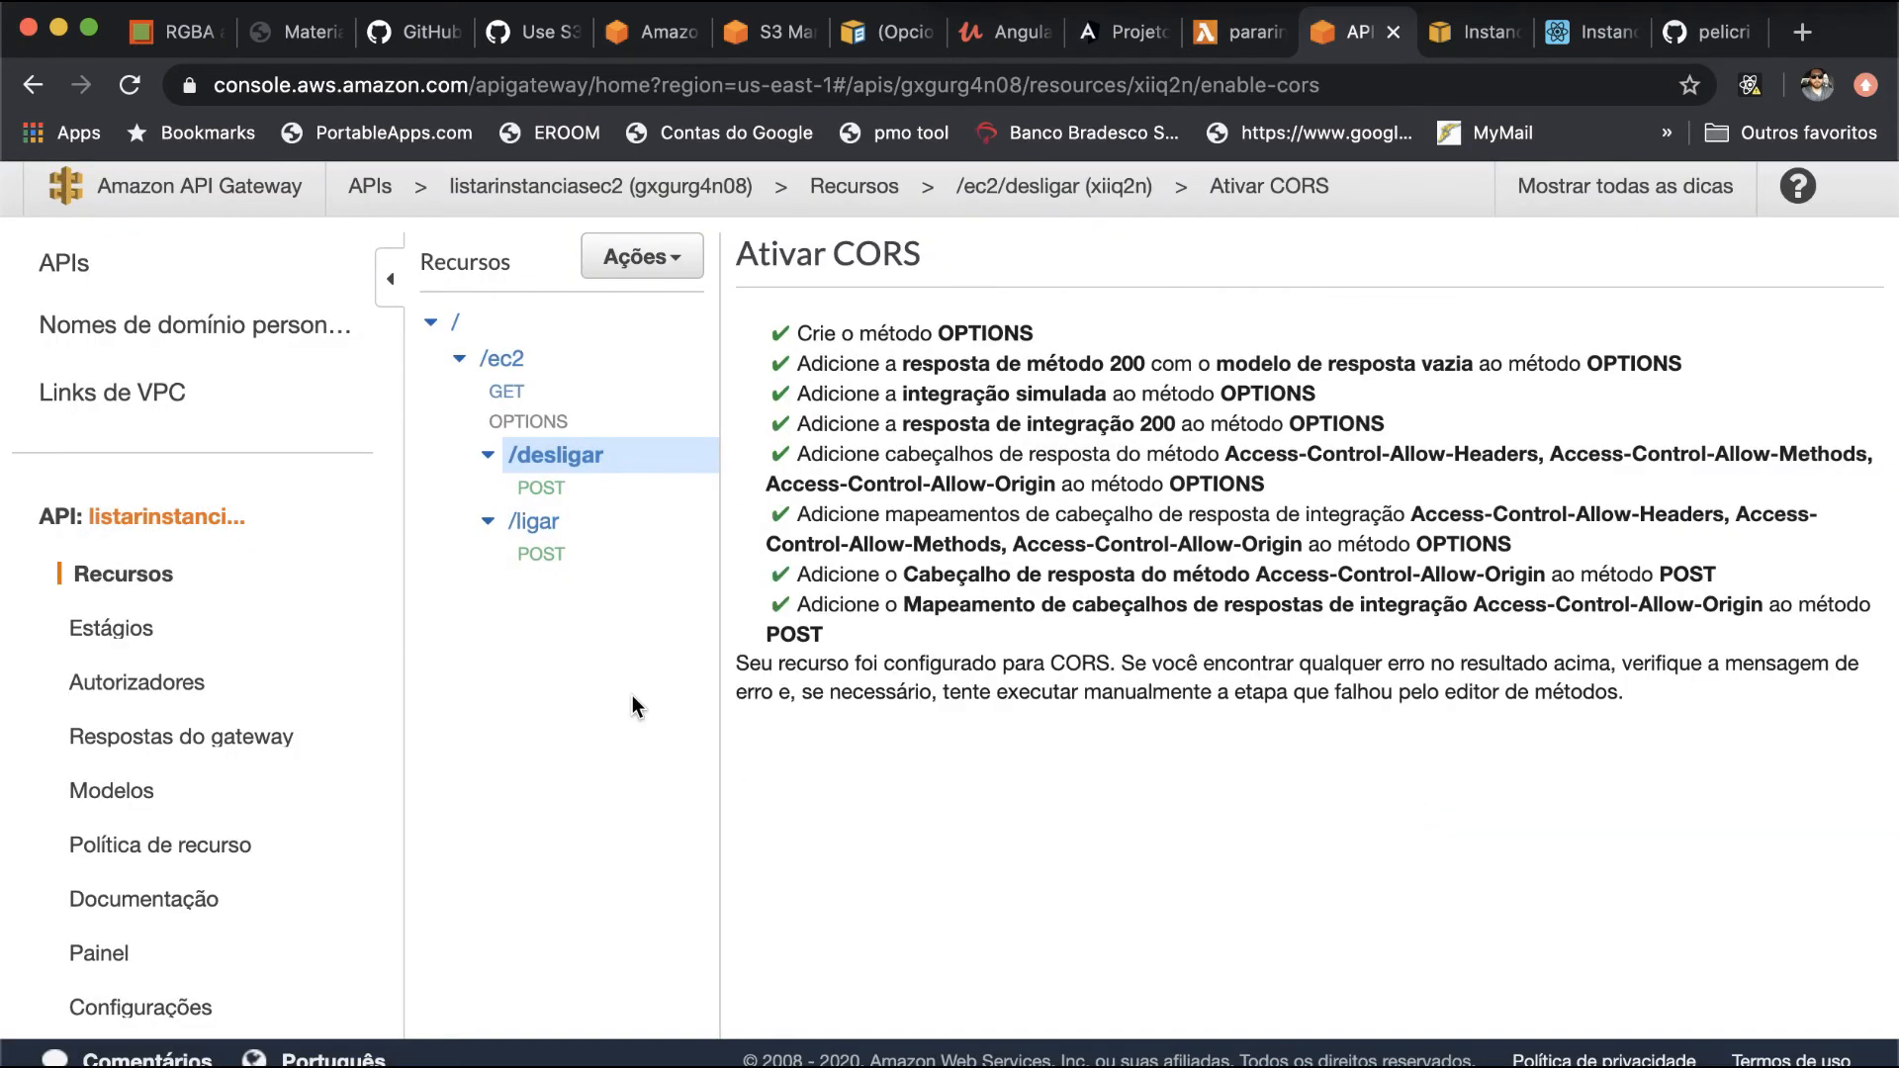
# - Enable CORS on the /ec2/ligar resource with the default allowed headers, replacing the existing values
pyautogui.click(547, 554)
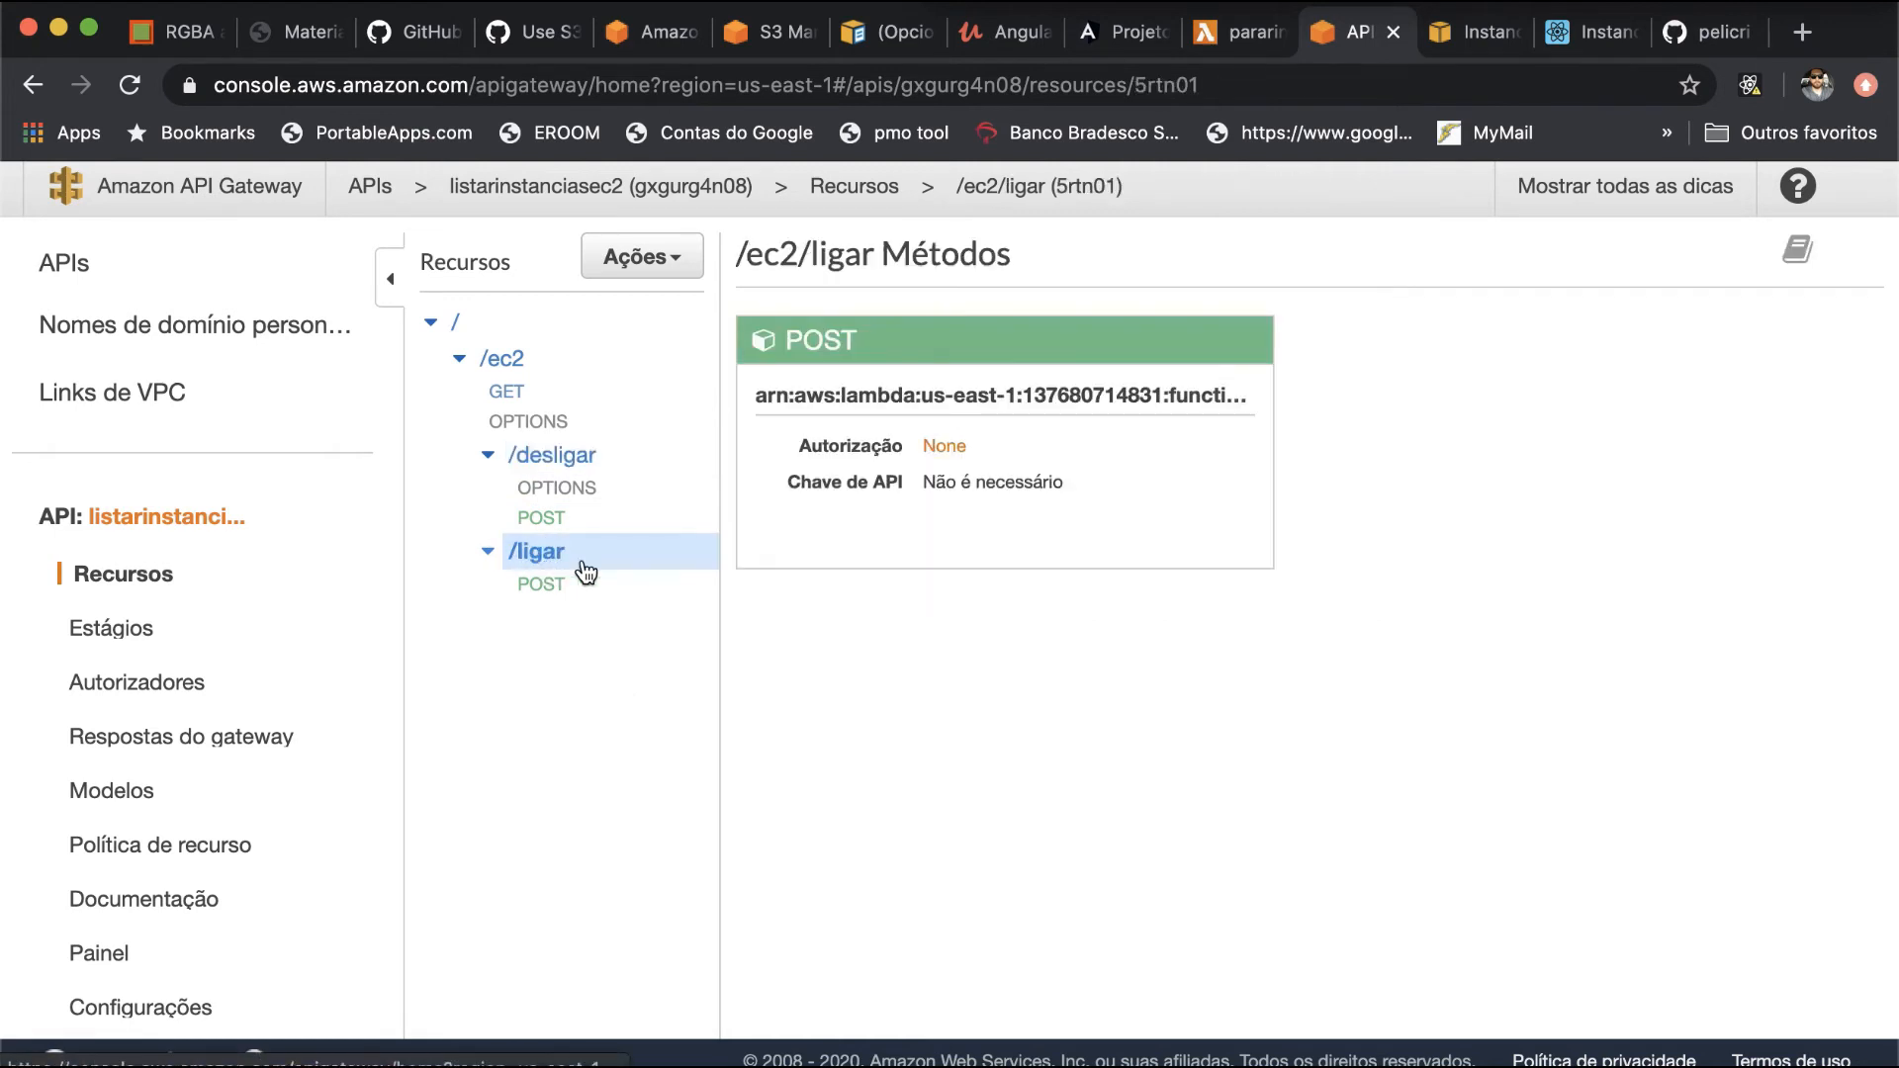
pyautogui.click(653, 259)
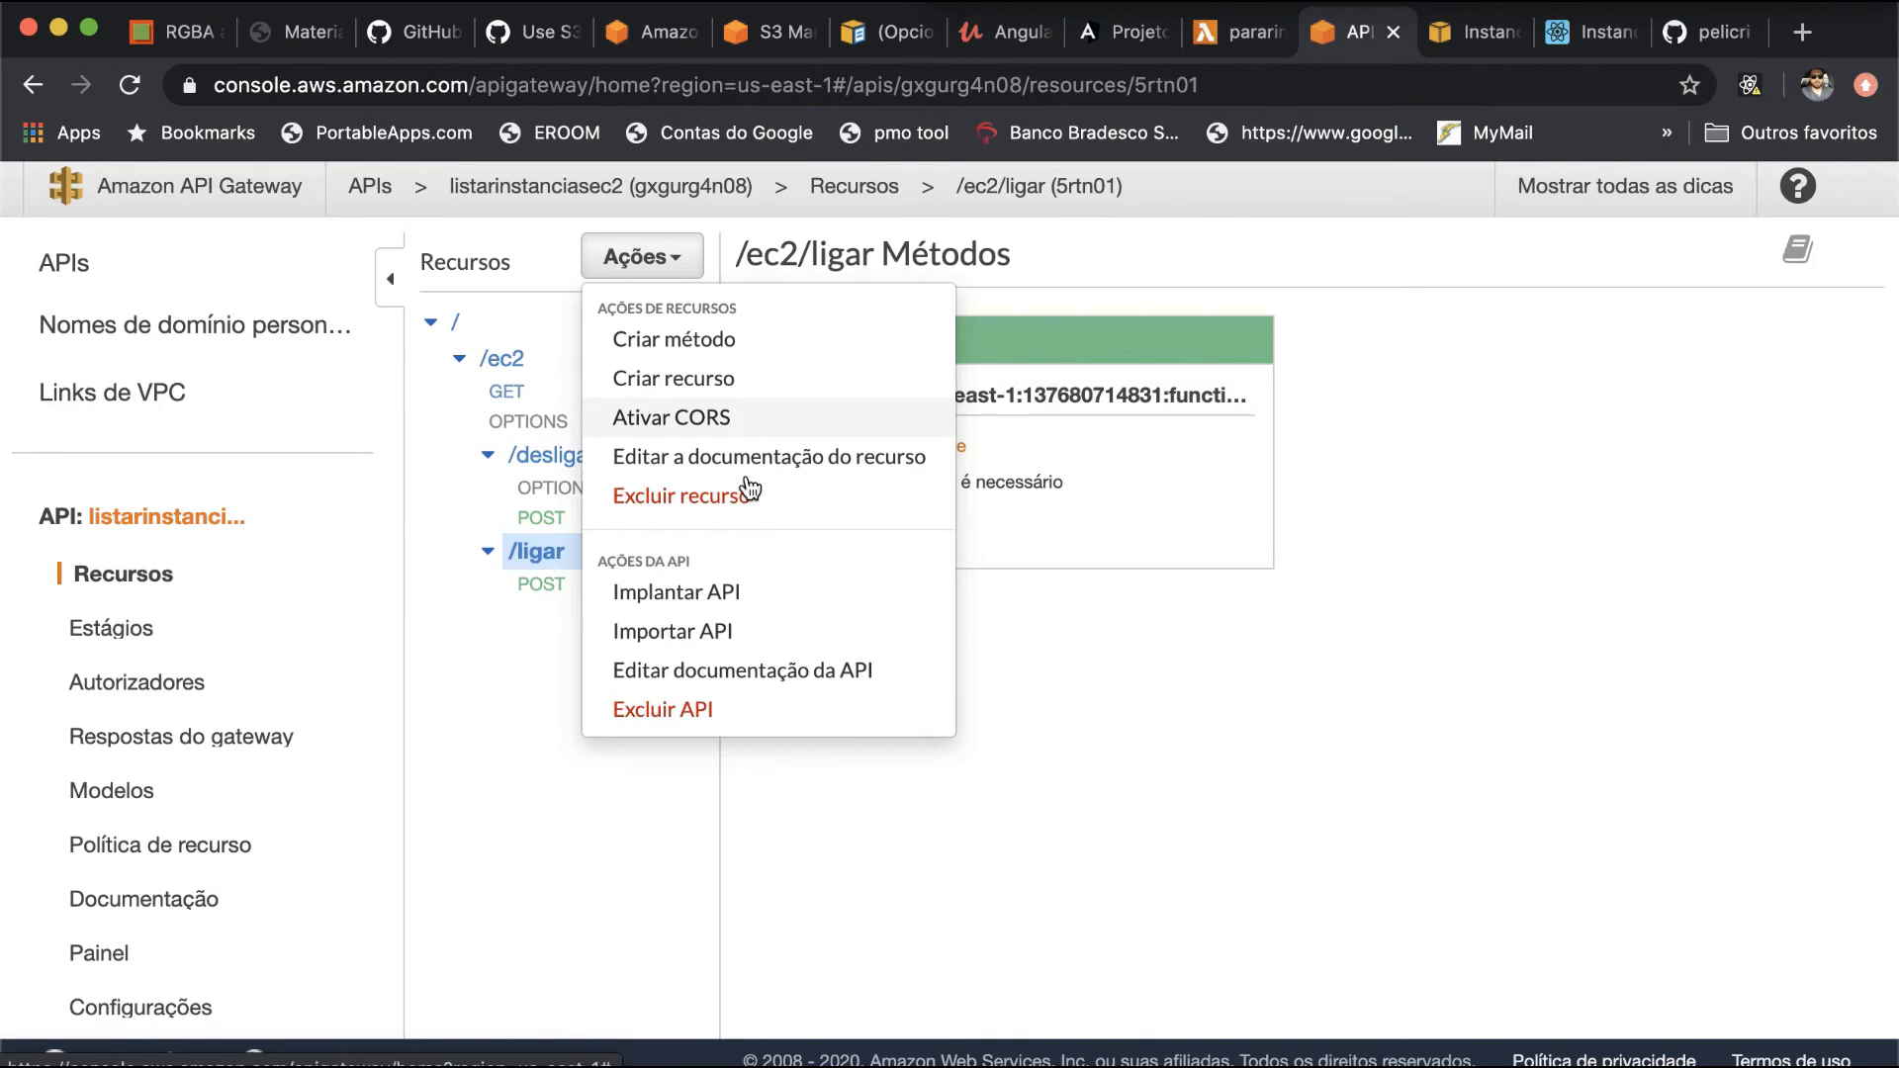
pyautogui.click(746, 429)
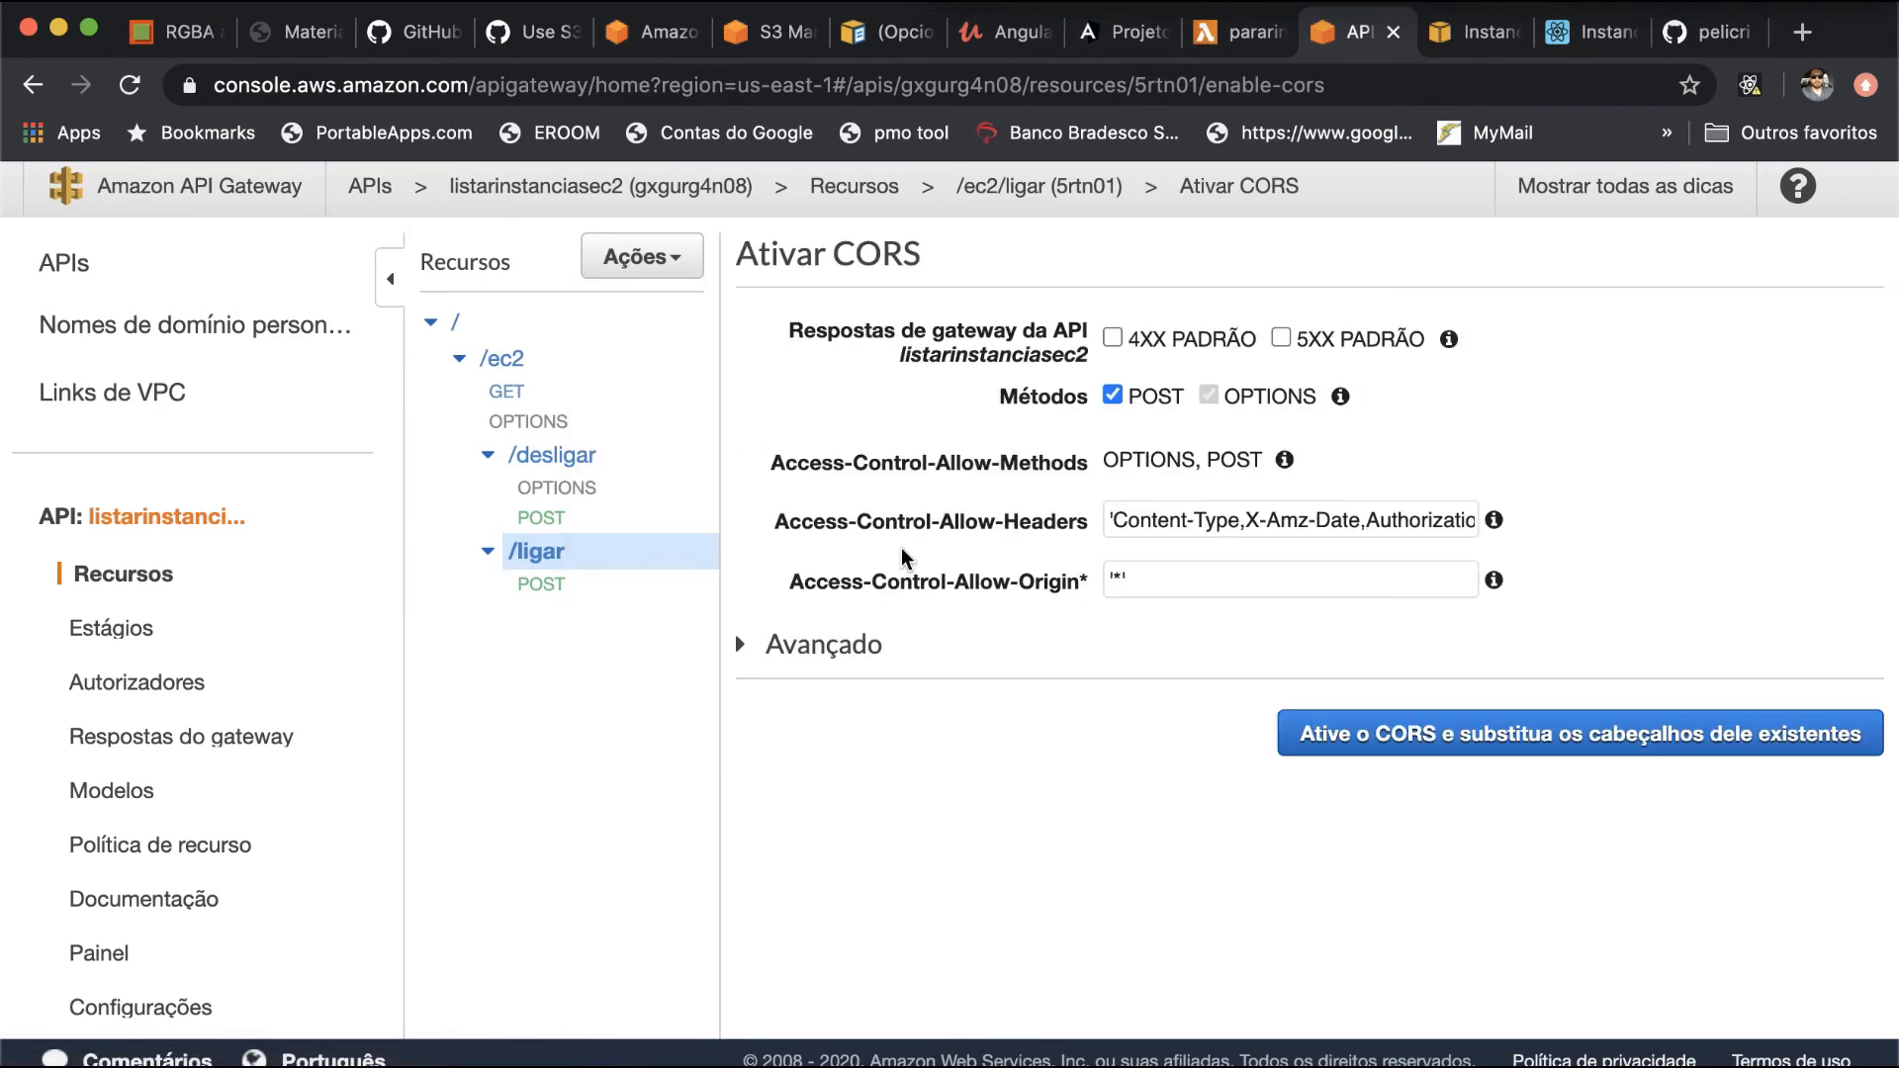
pyautogui.click(1419, 744)
pyautogui.click(1416, 791)
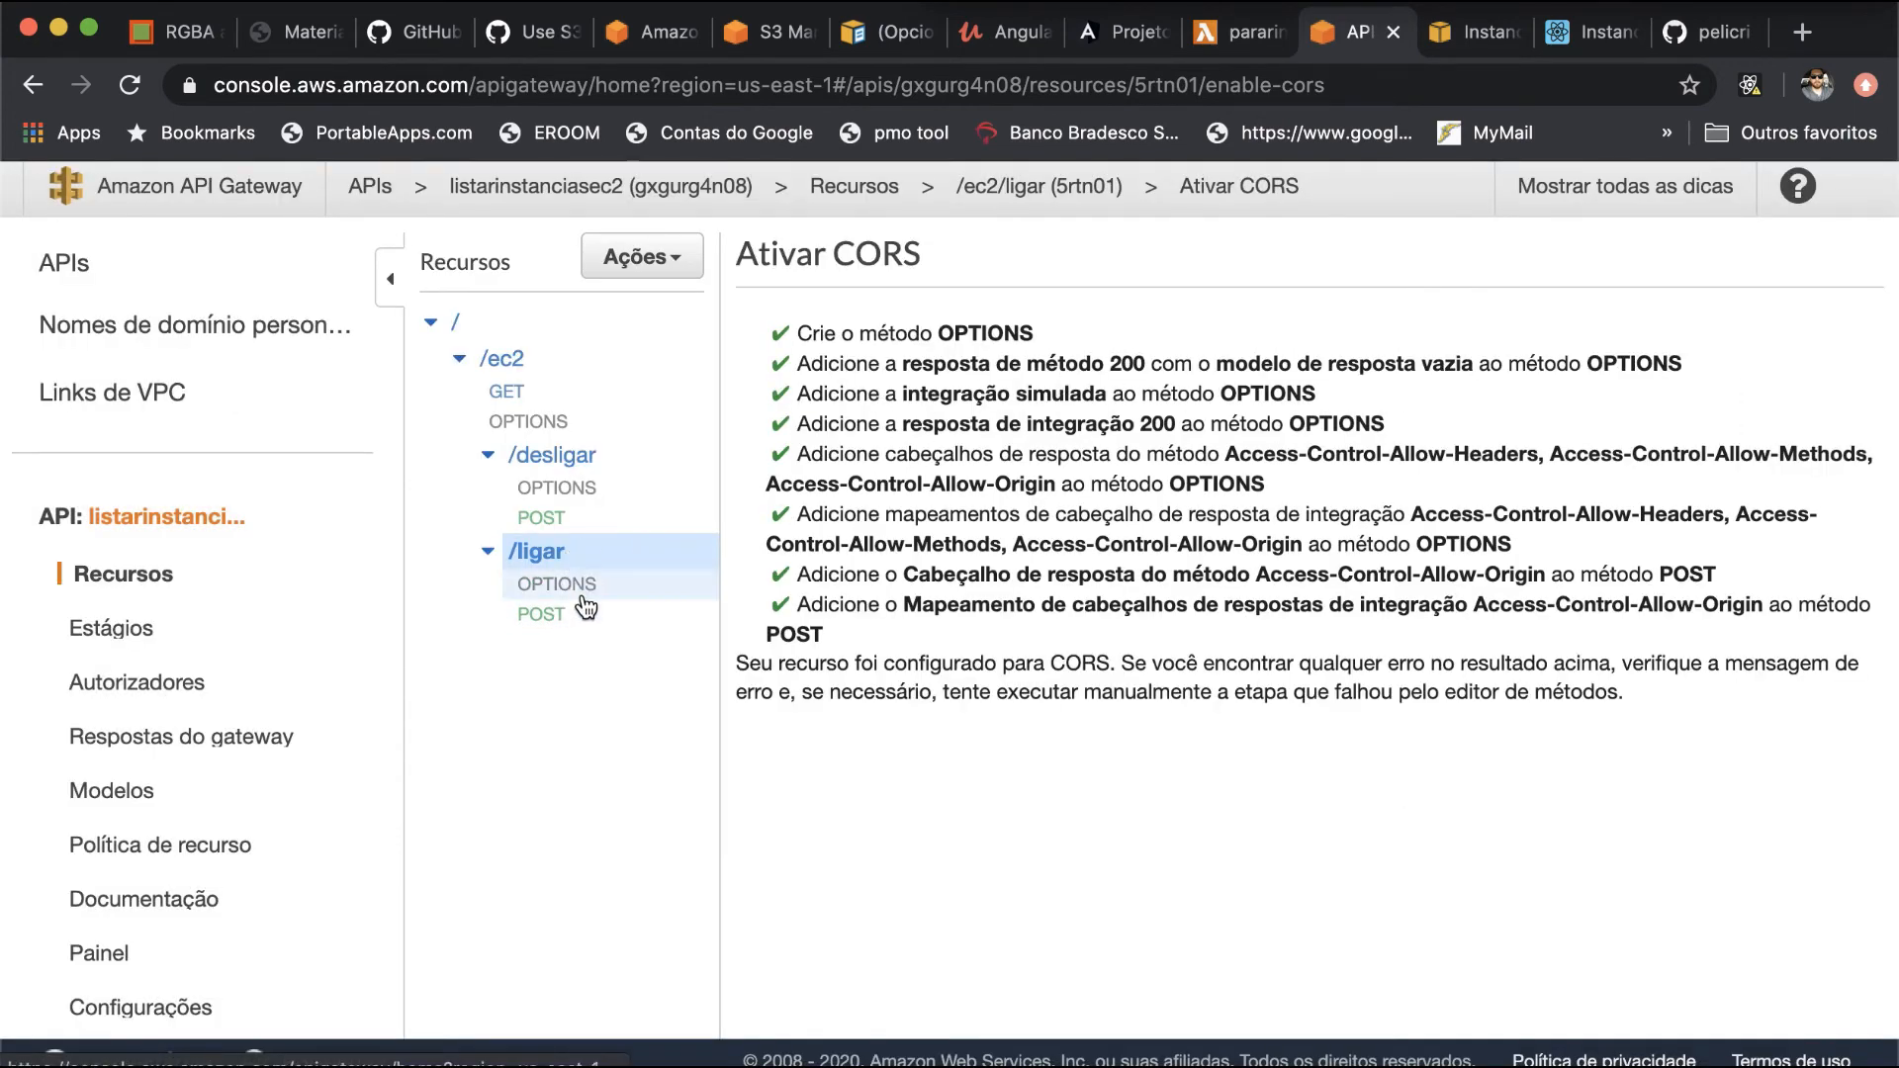
# - Reopen the CORS settings of the /ec2/ligar resource
pyautogui.click(658, 259)
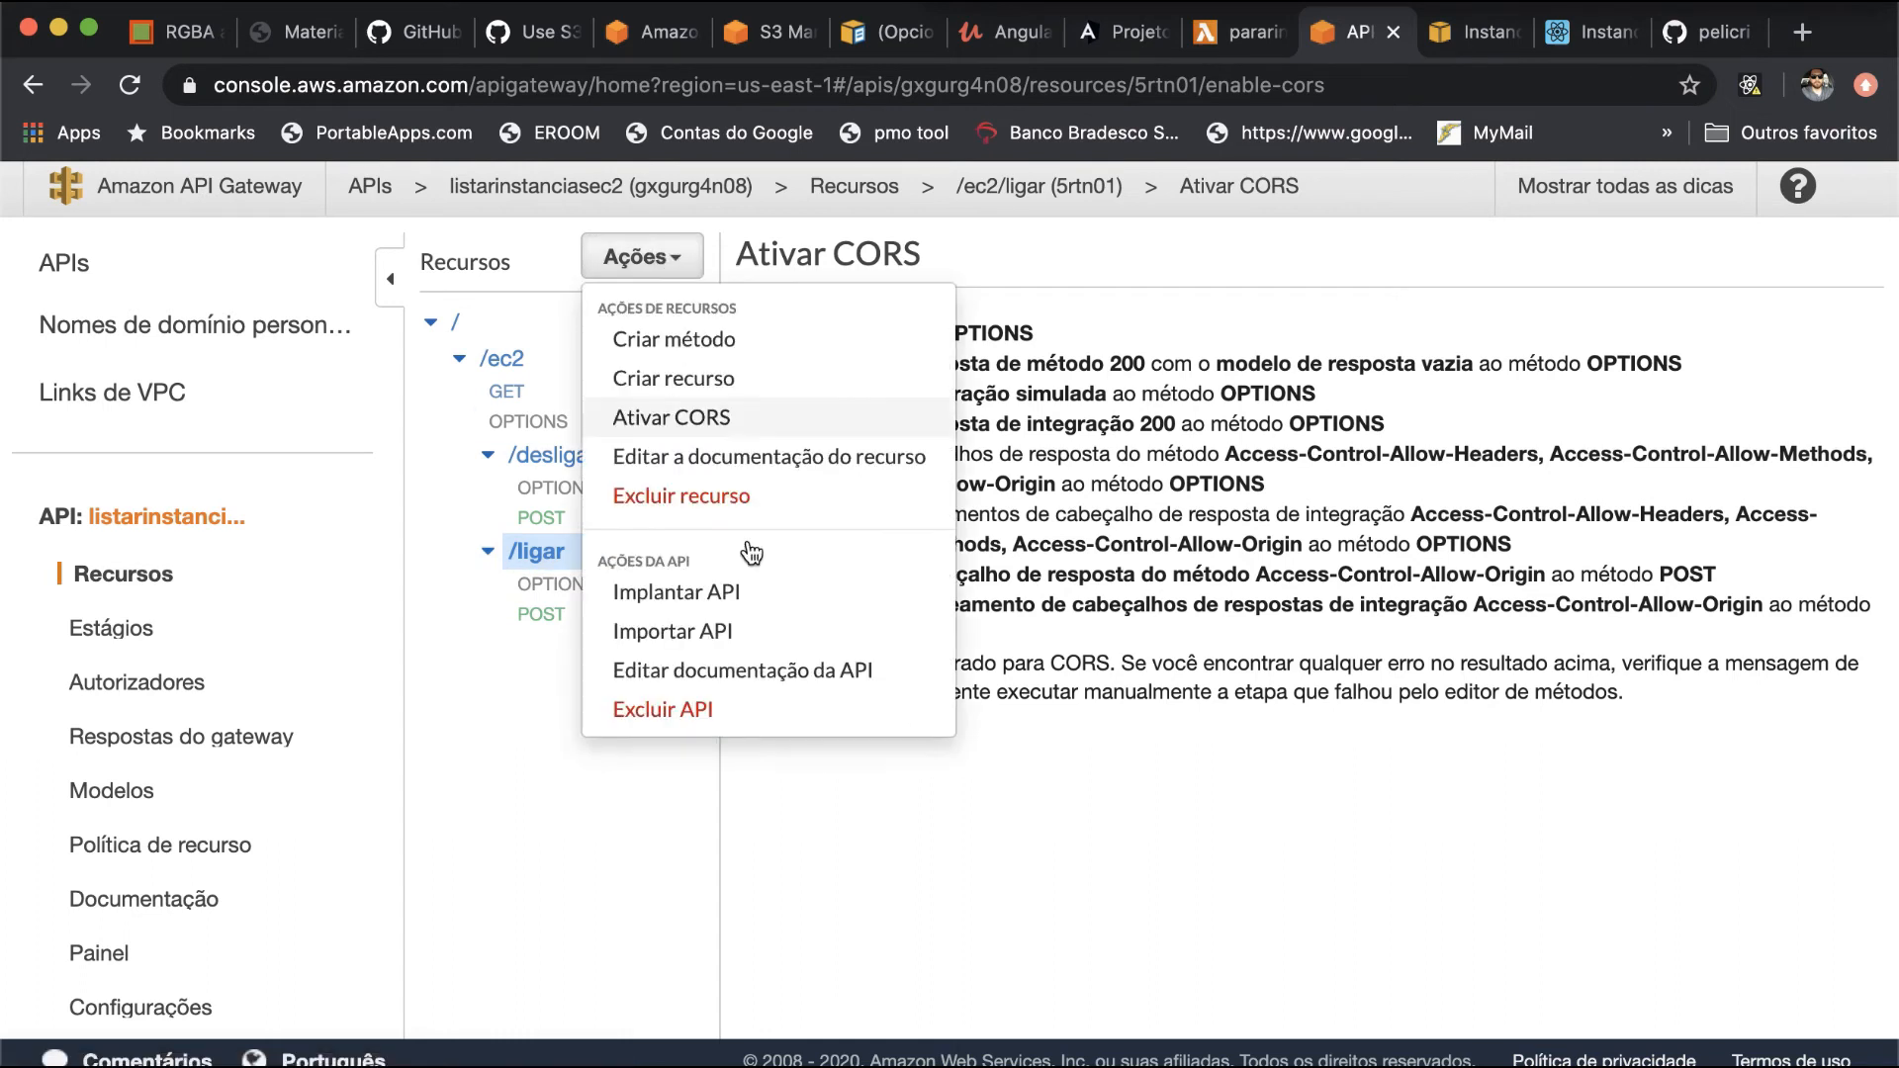
pyautogui.click(752, 415)
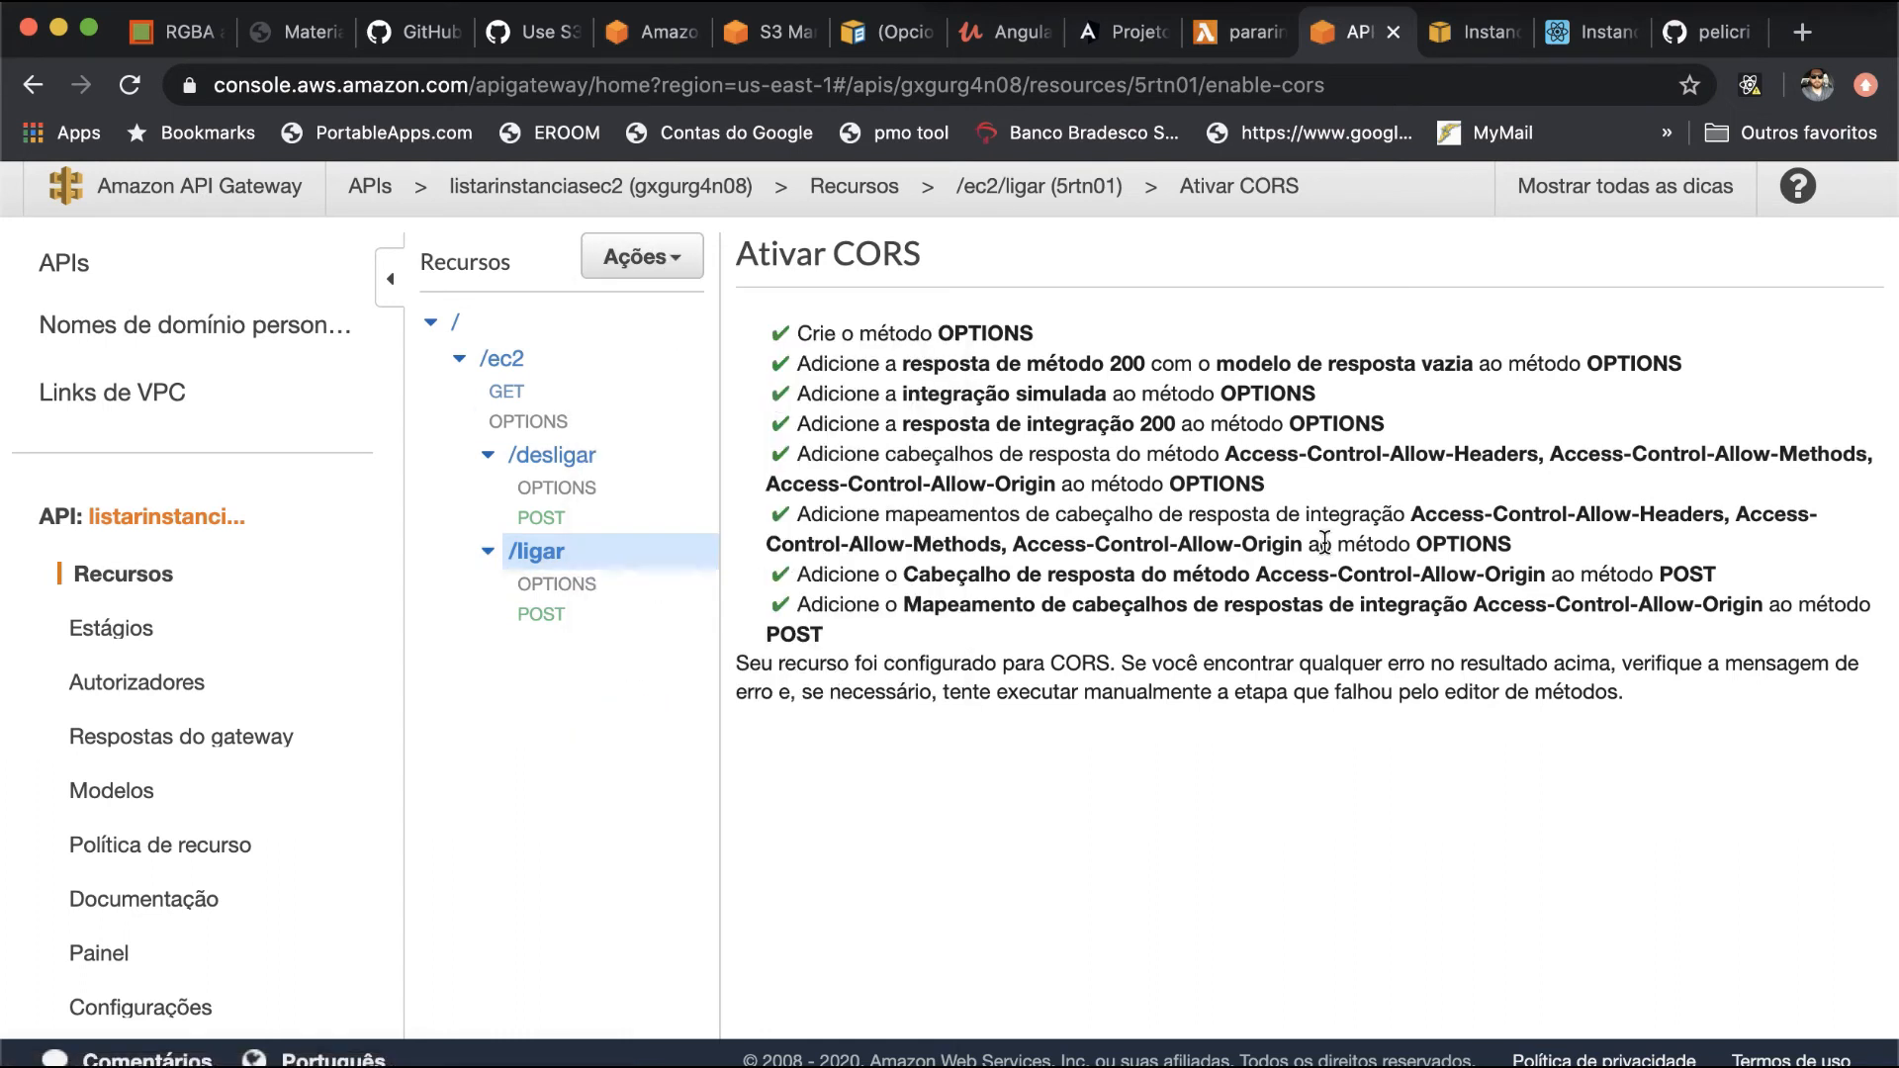
pyautogui.click(661, 270)
pyautogui.click(727, 426)
pyautogui.click(591, 492)
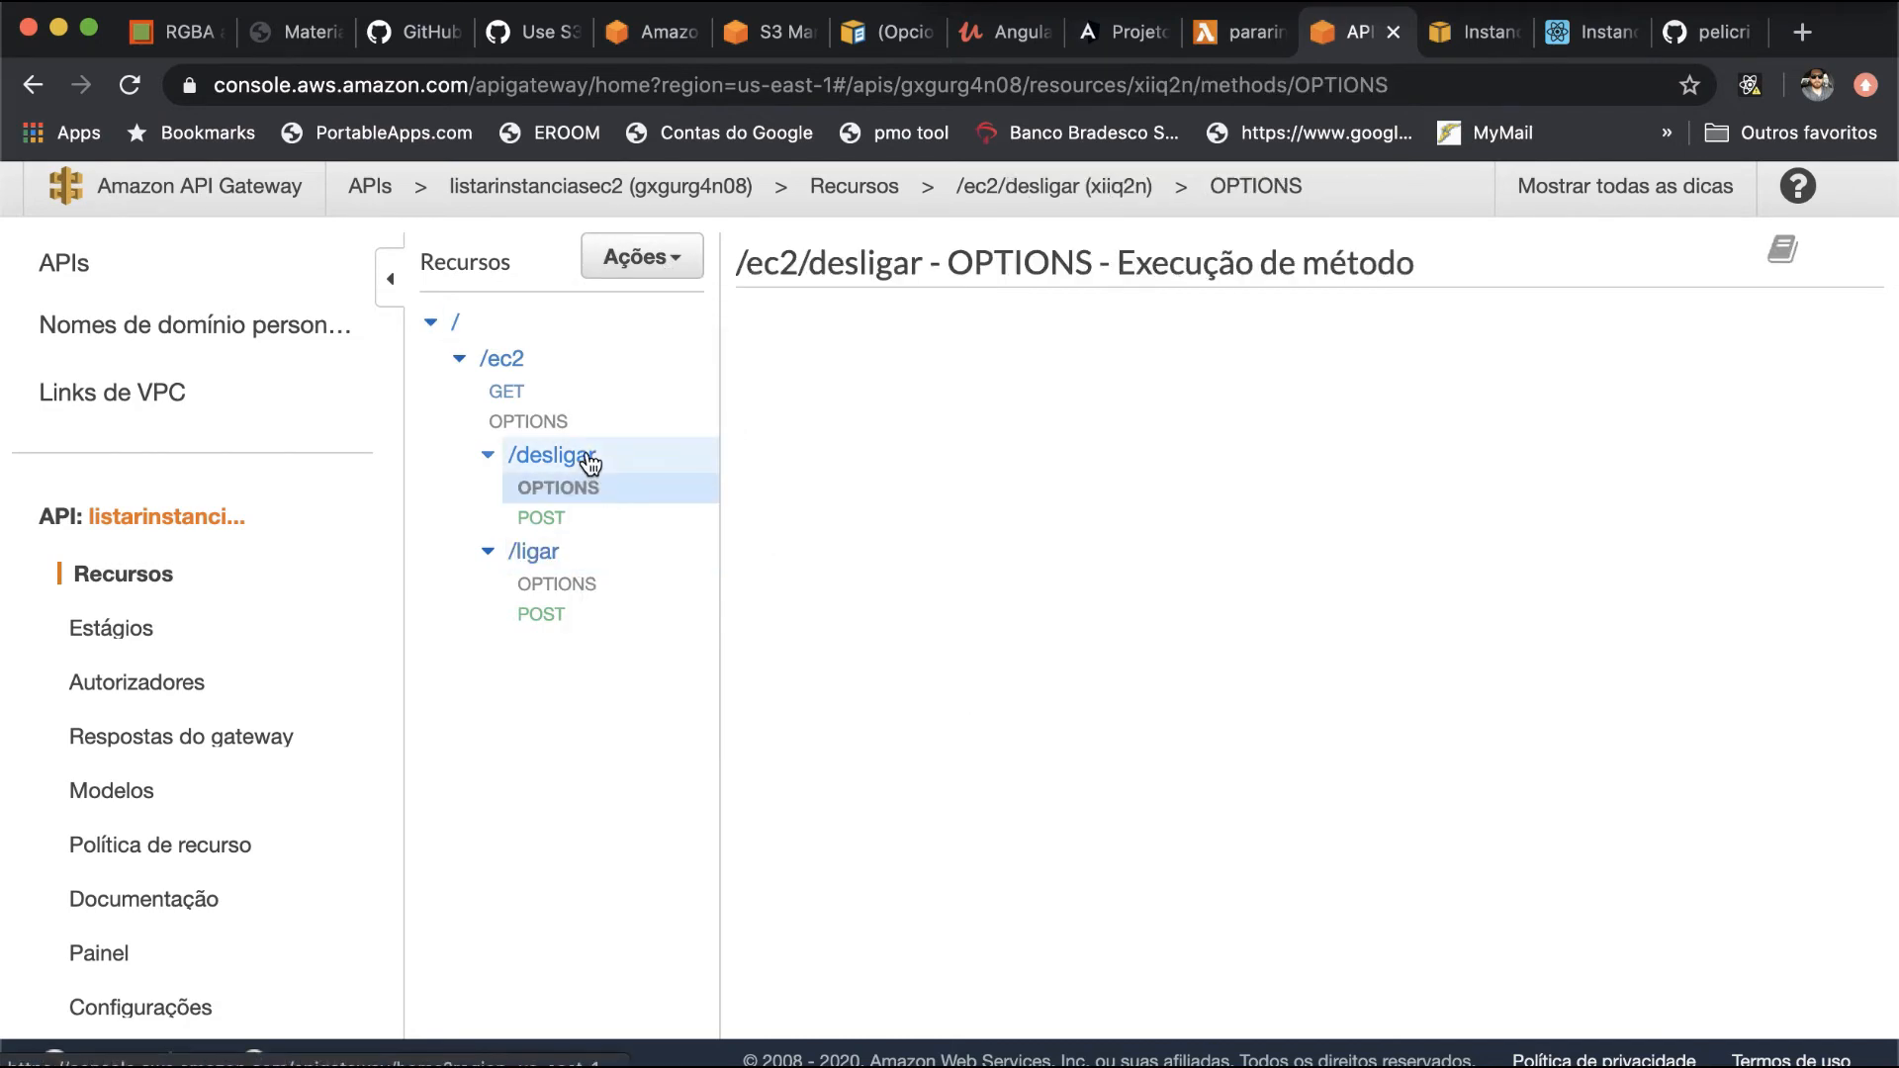
pyautogui.click(581, 557)
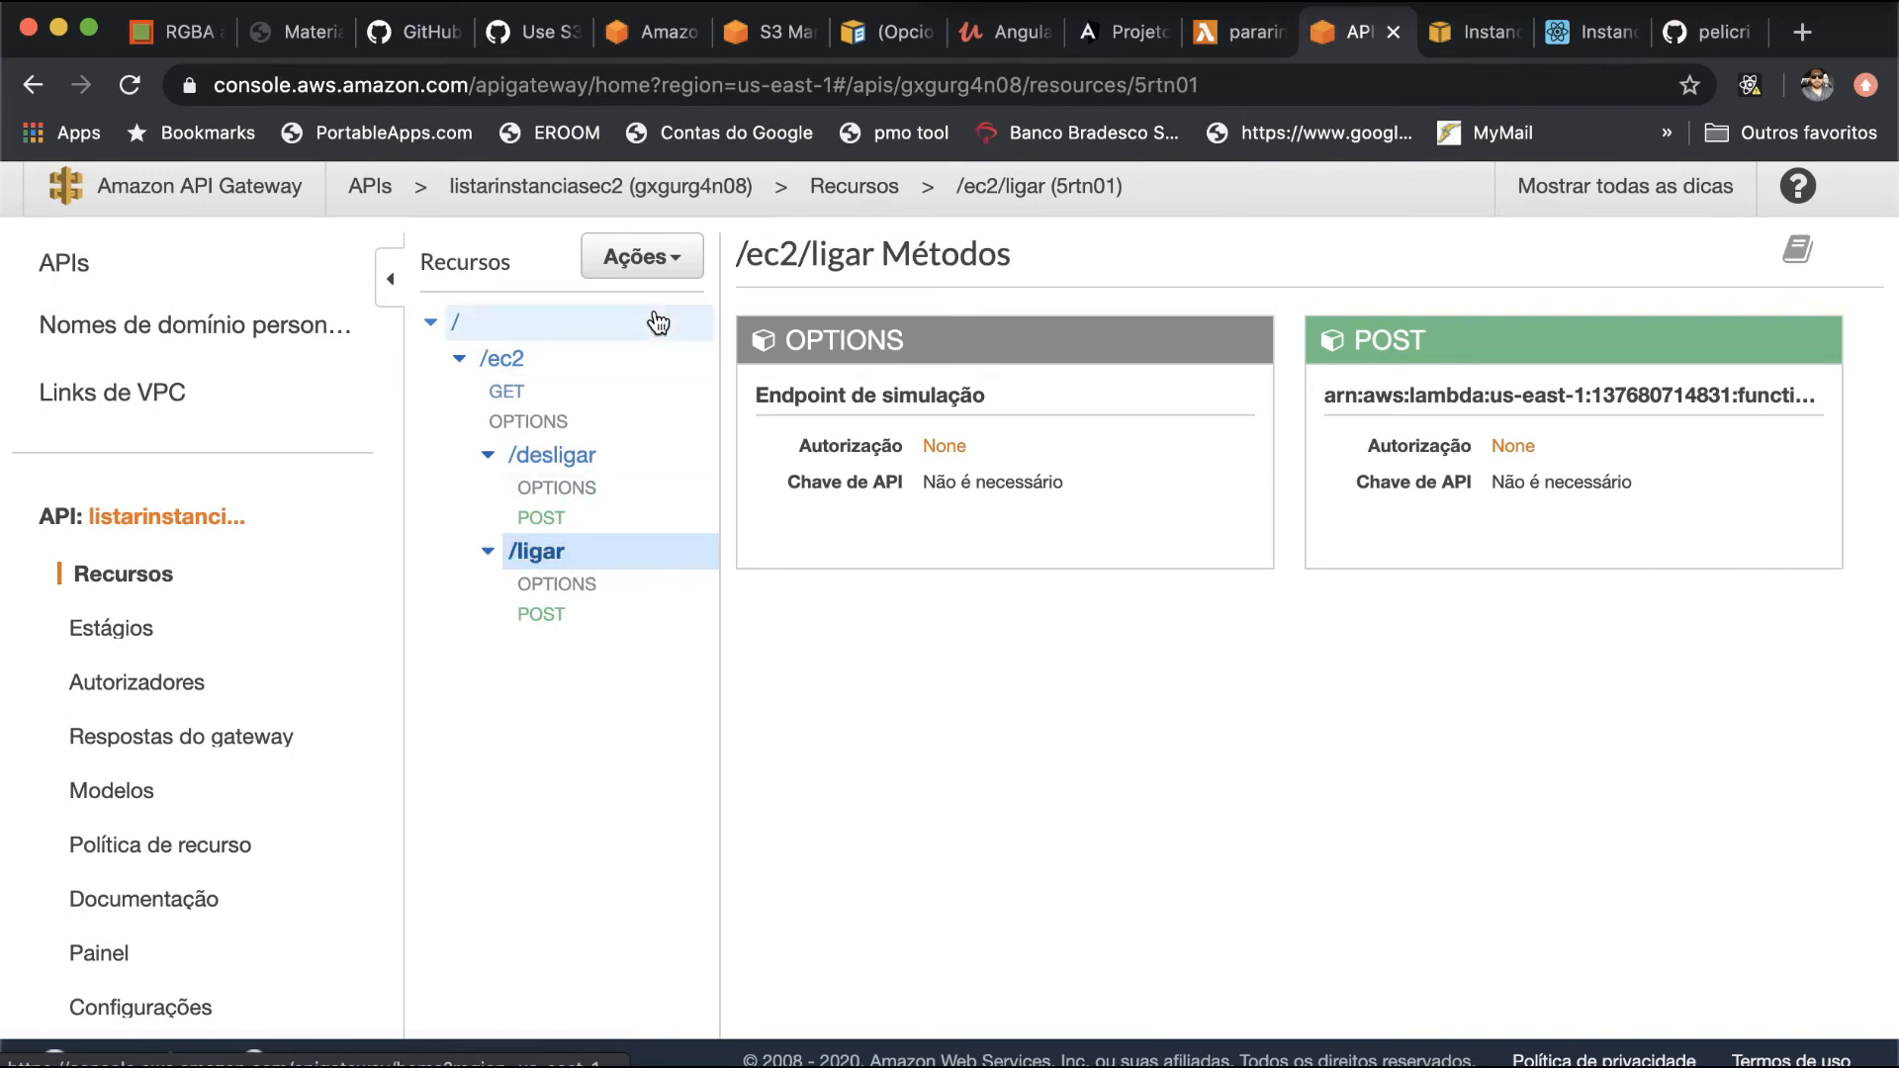
pyautogui.click(655, 260)
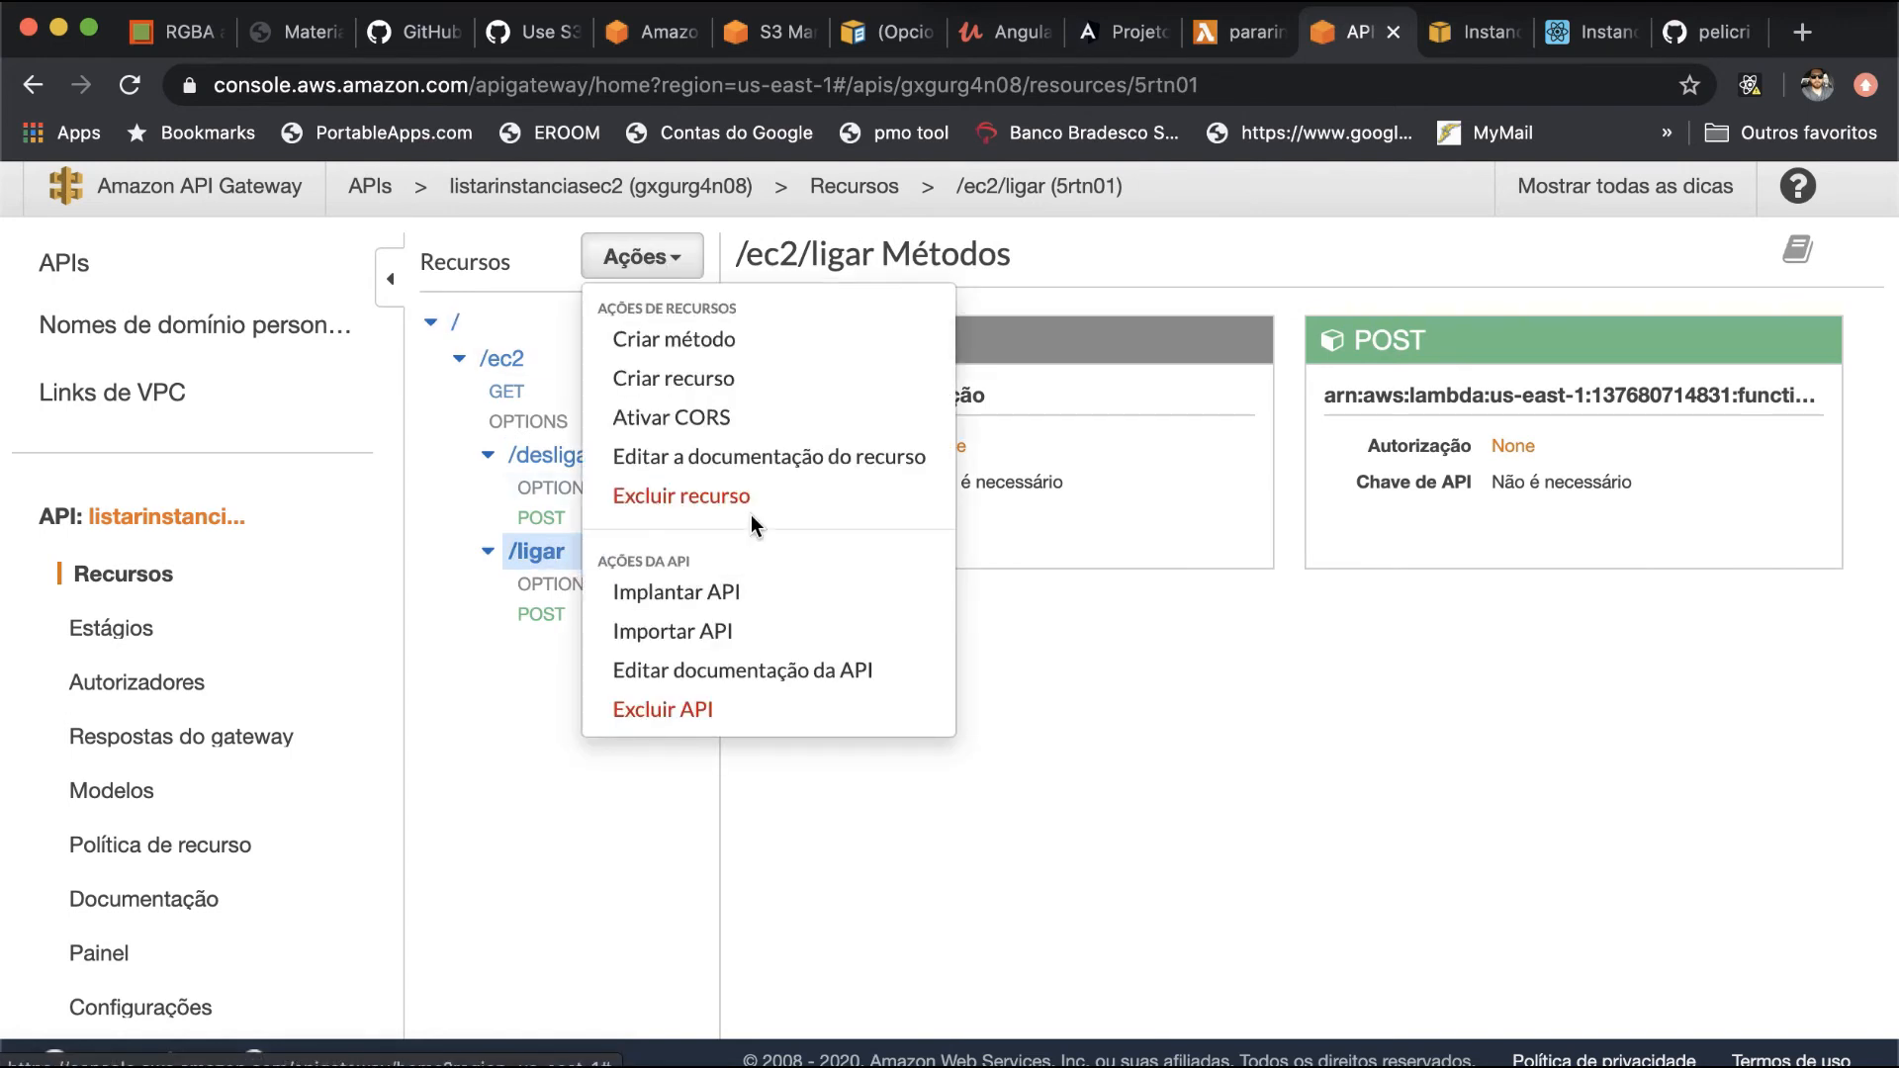
pyautogui.click(752, 418)
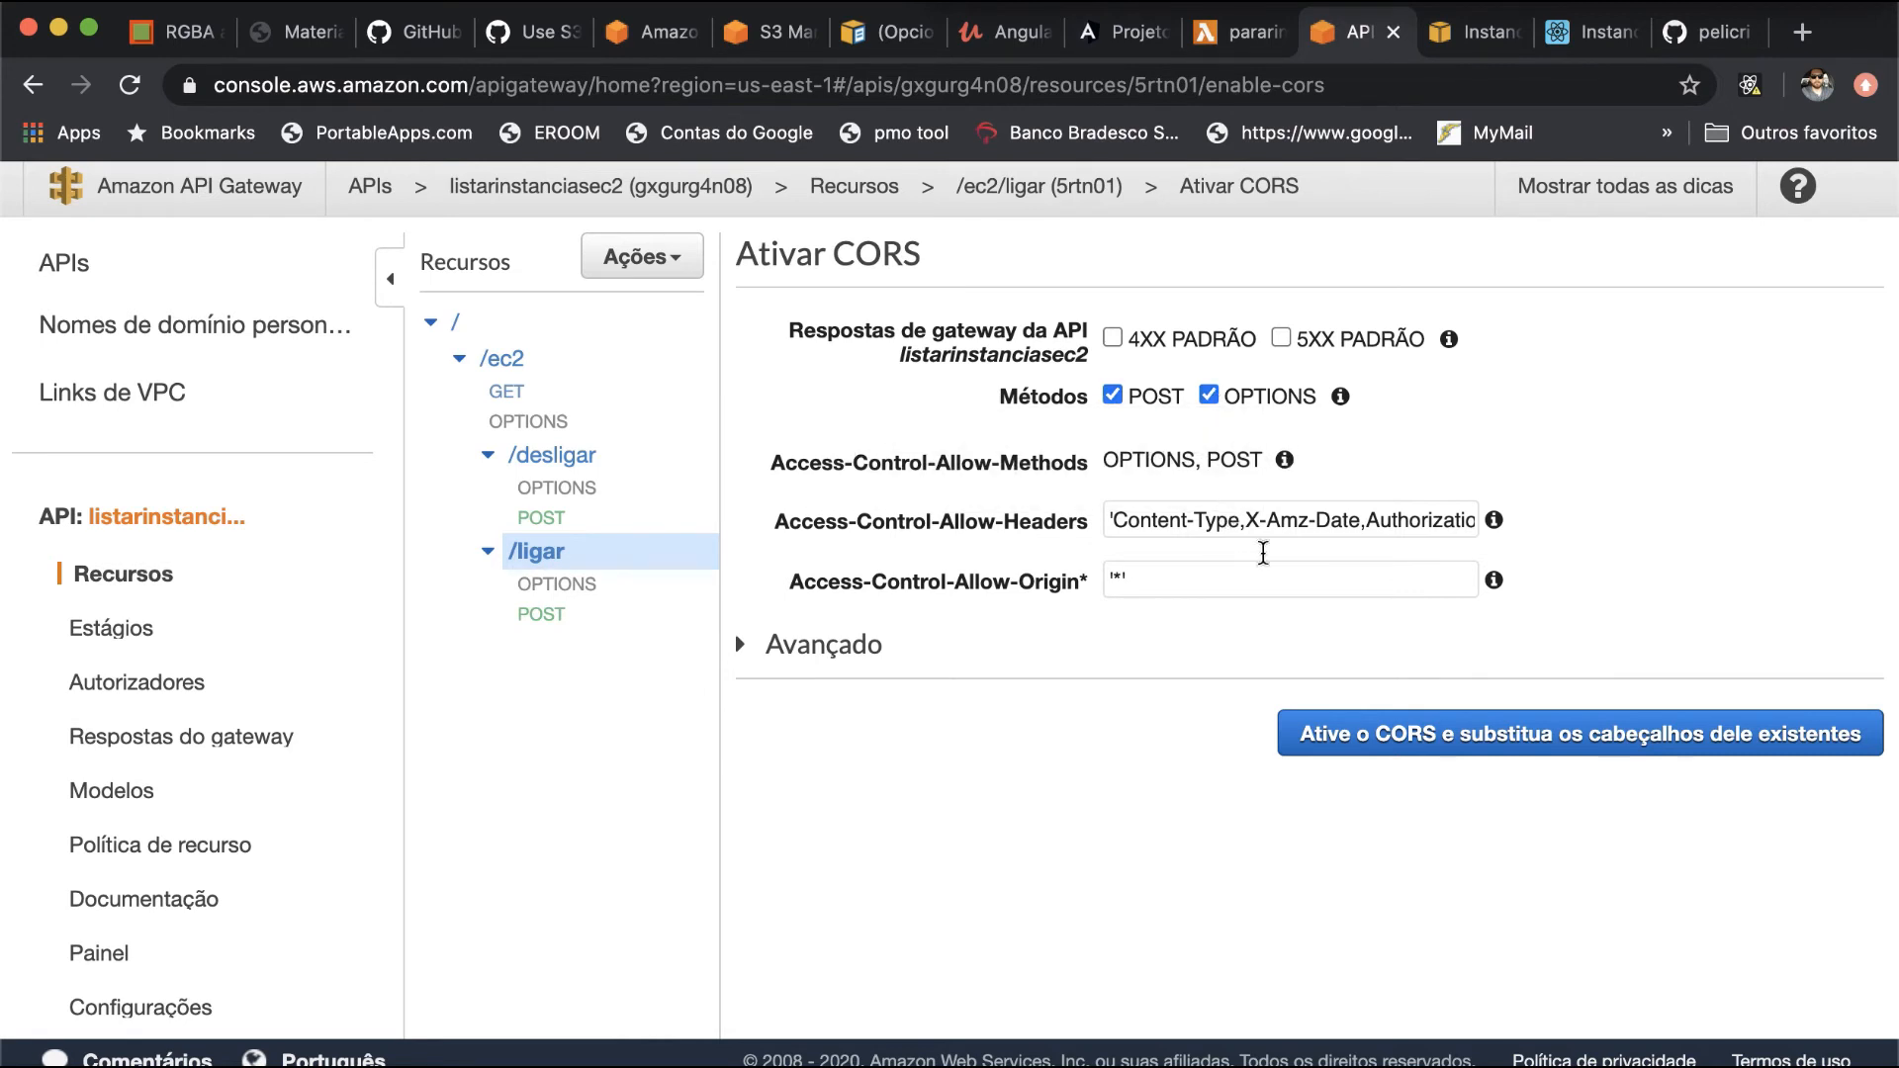
# - Append regiao and nomeinst to the Access-Control-Allow-Headers of /ec2/ligar and enable CORS, replacing the existing values
pyautogui.moveTo(1272, 520); pyautogui.dragTo(1611, 507)
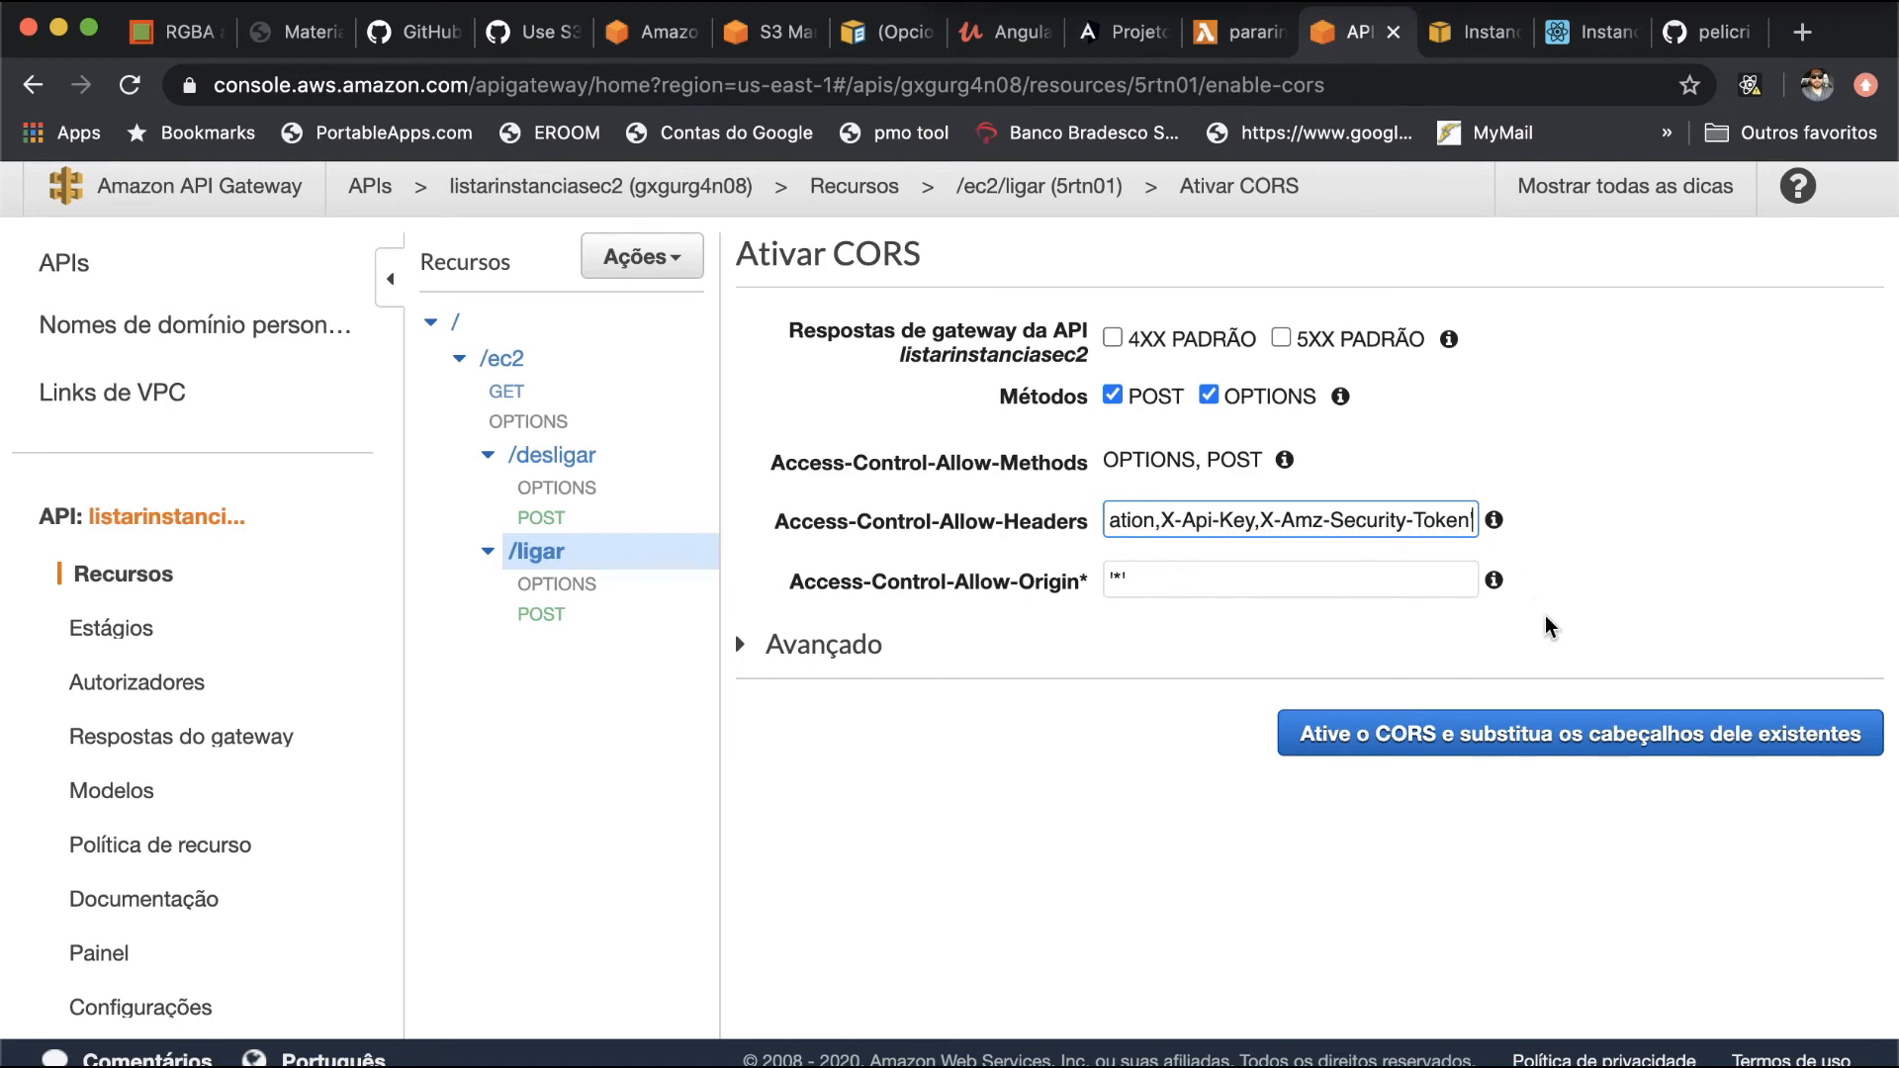
pyautogui.write(',')
pyautogui.press('BackSpace')
pyautogui.write(',')
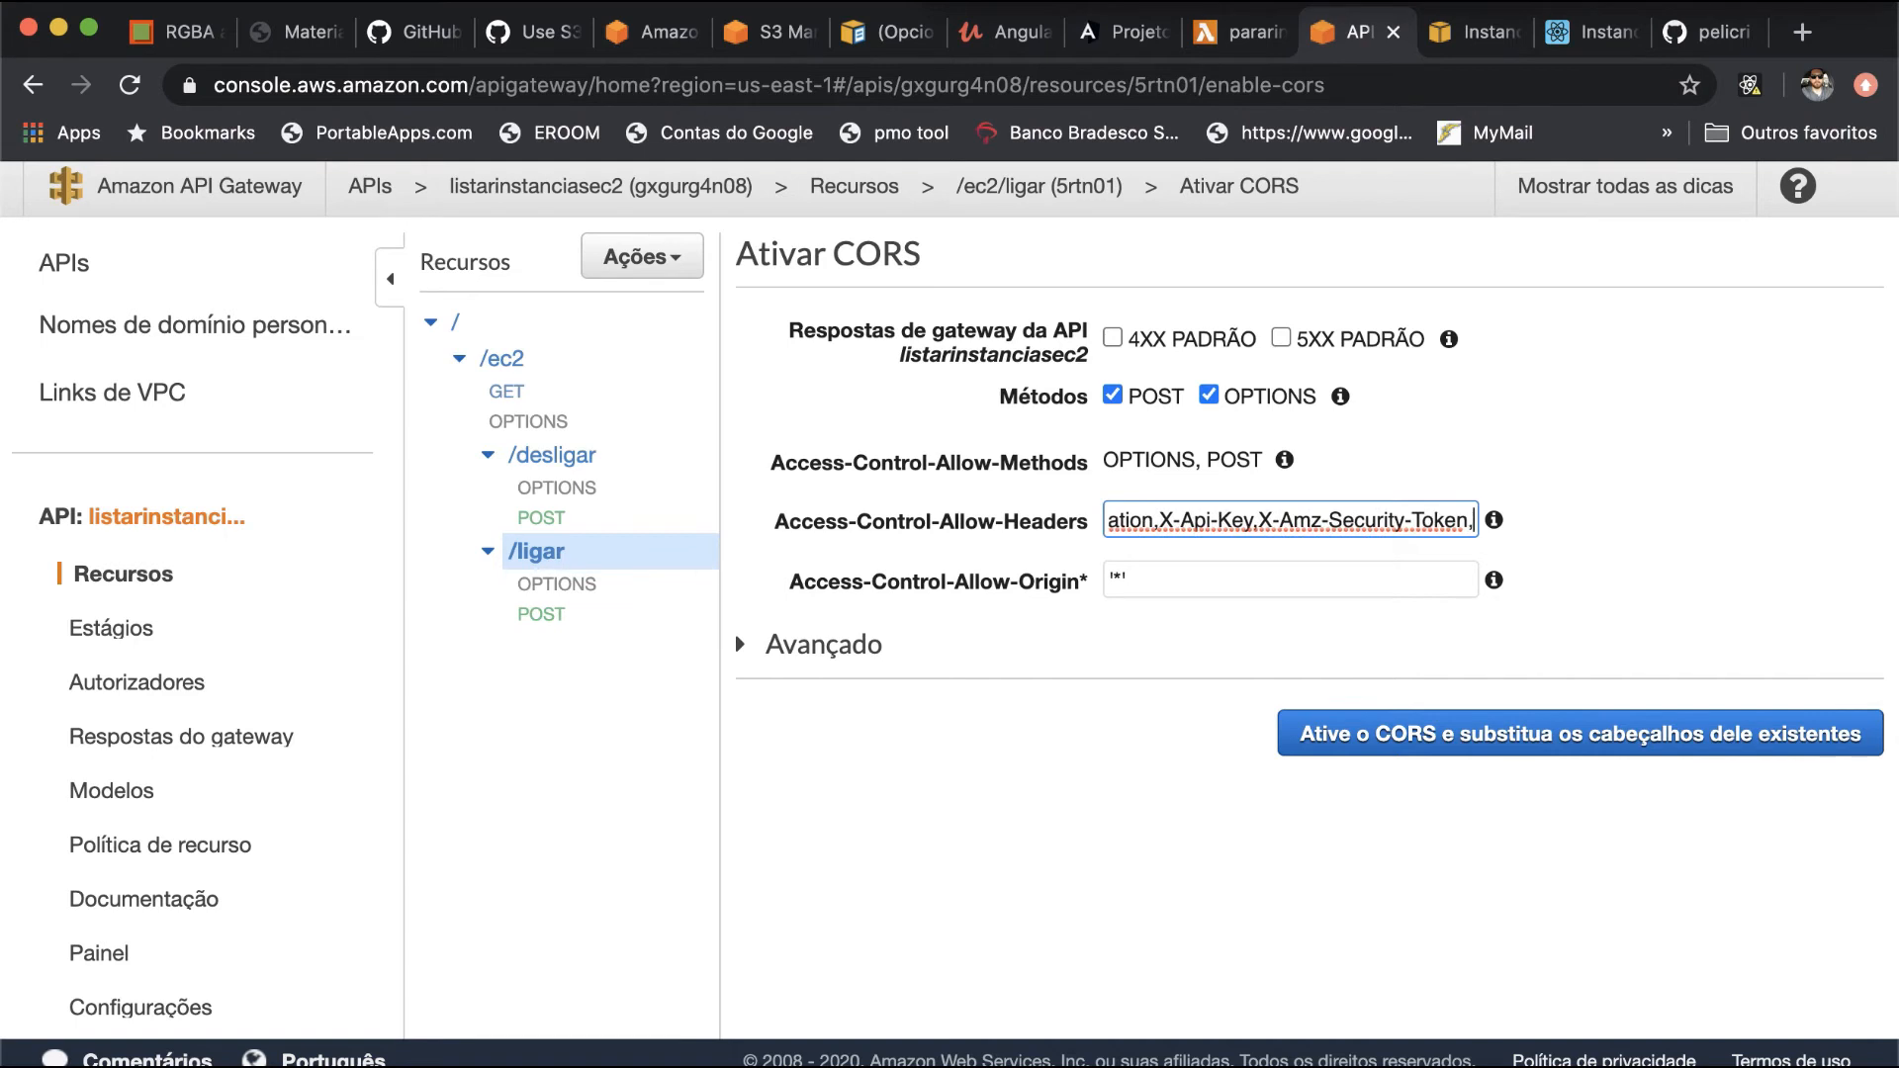
pyautogui.write('regi')
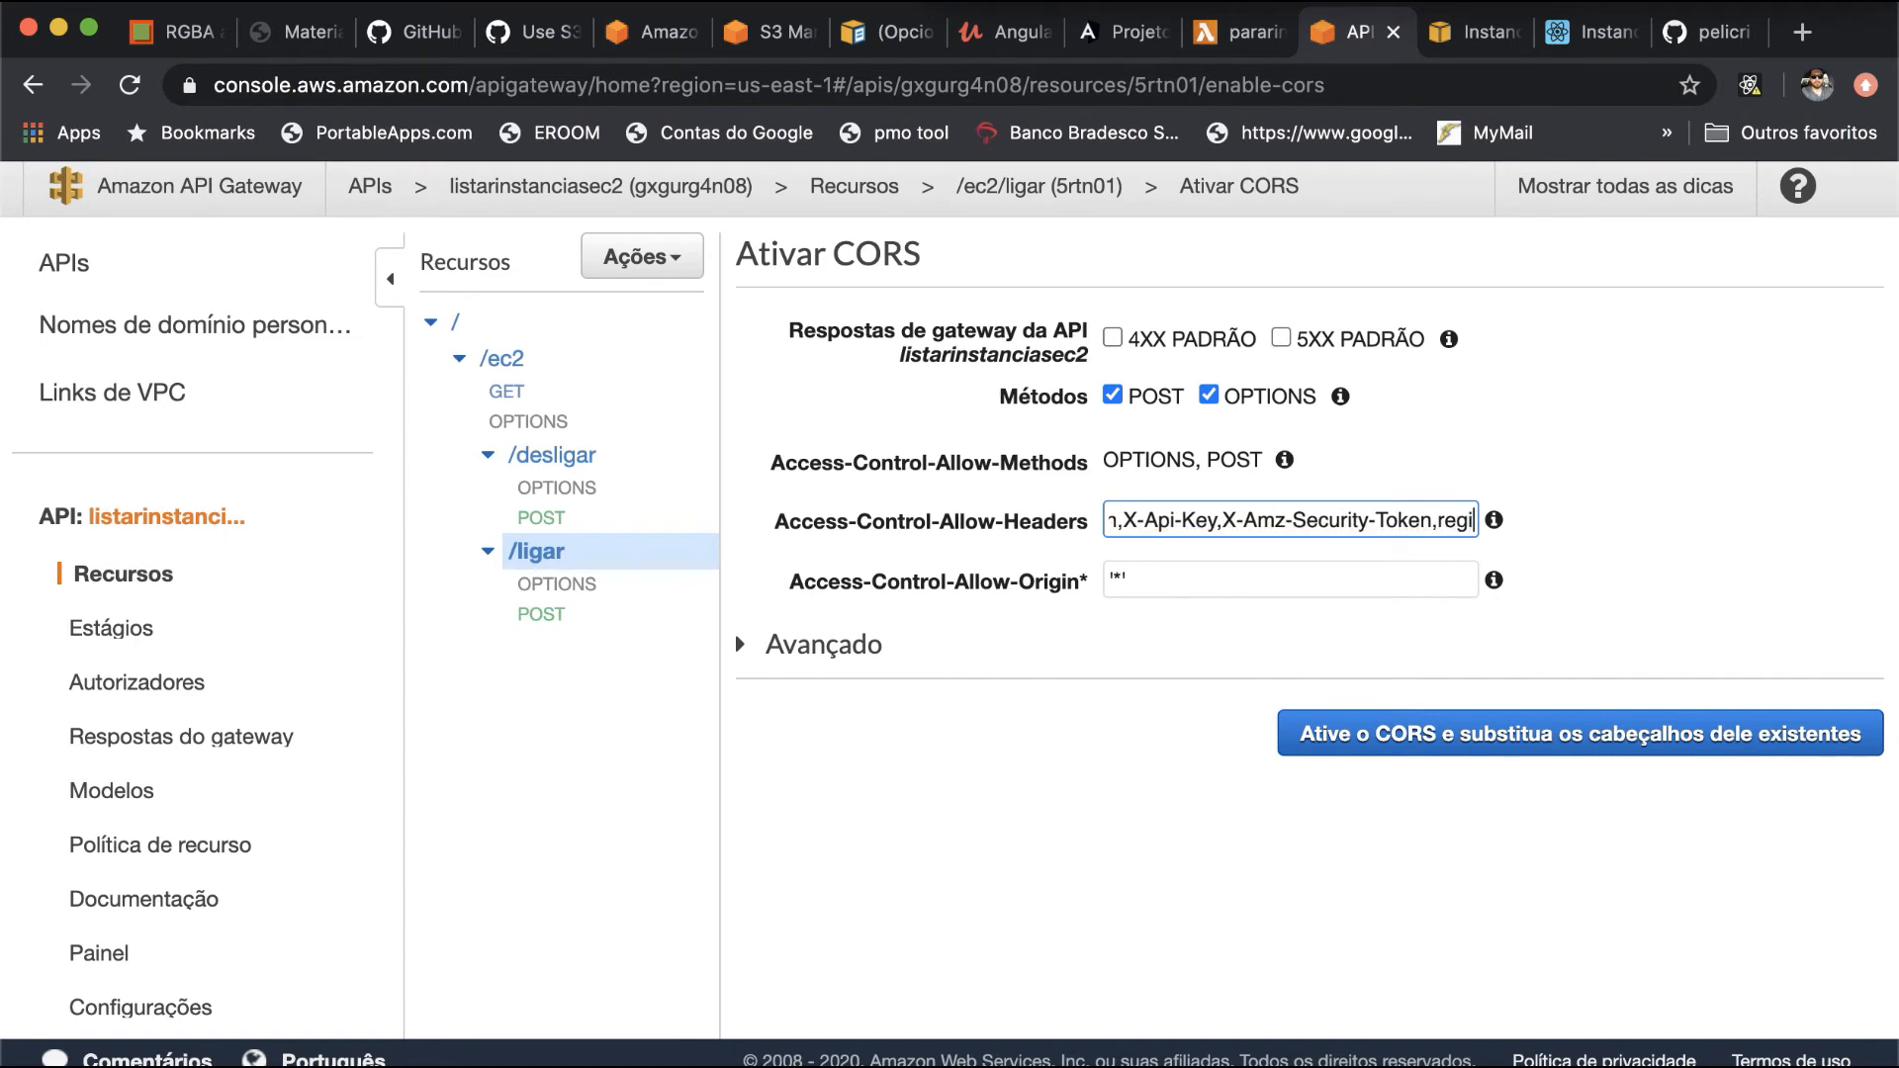
pyautogui.write('ao, ')
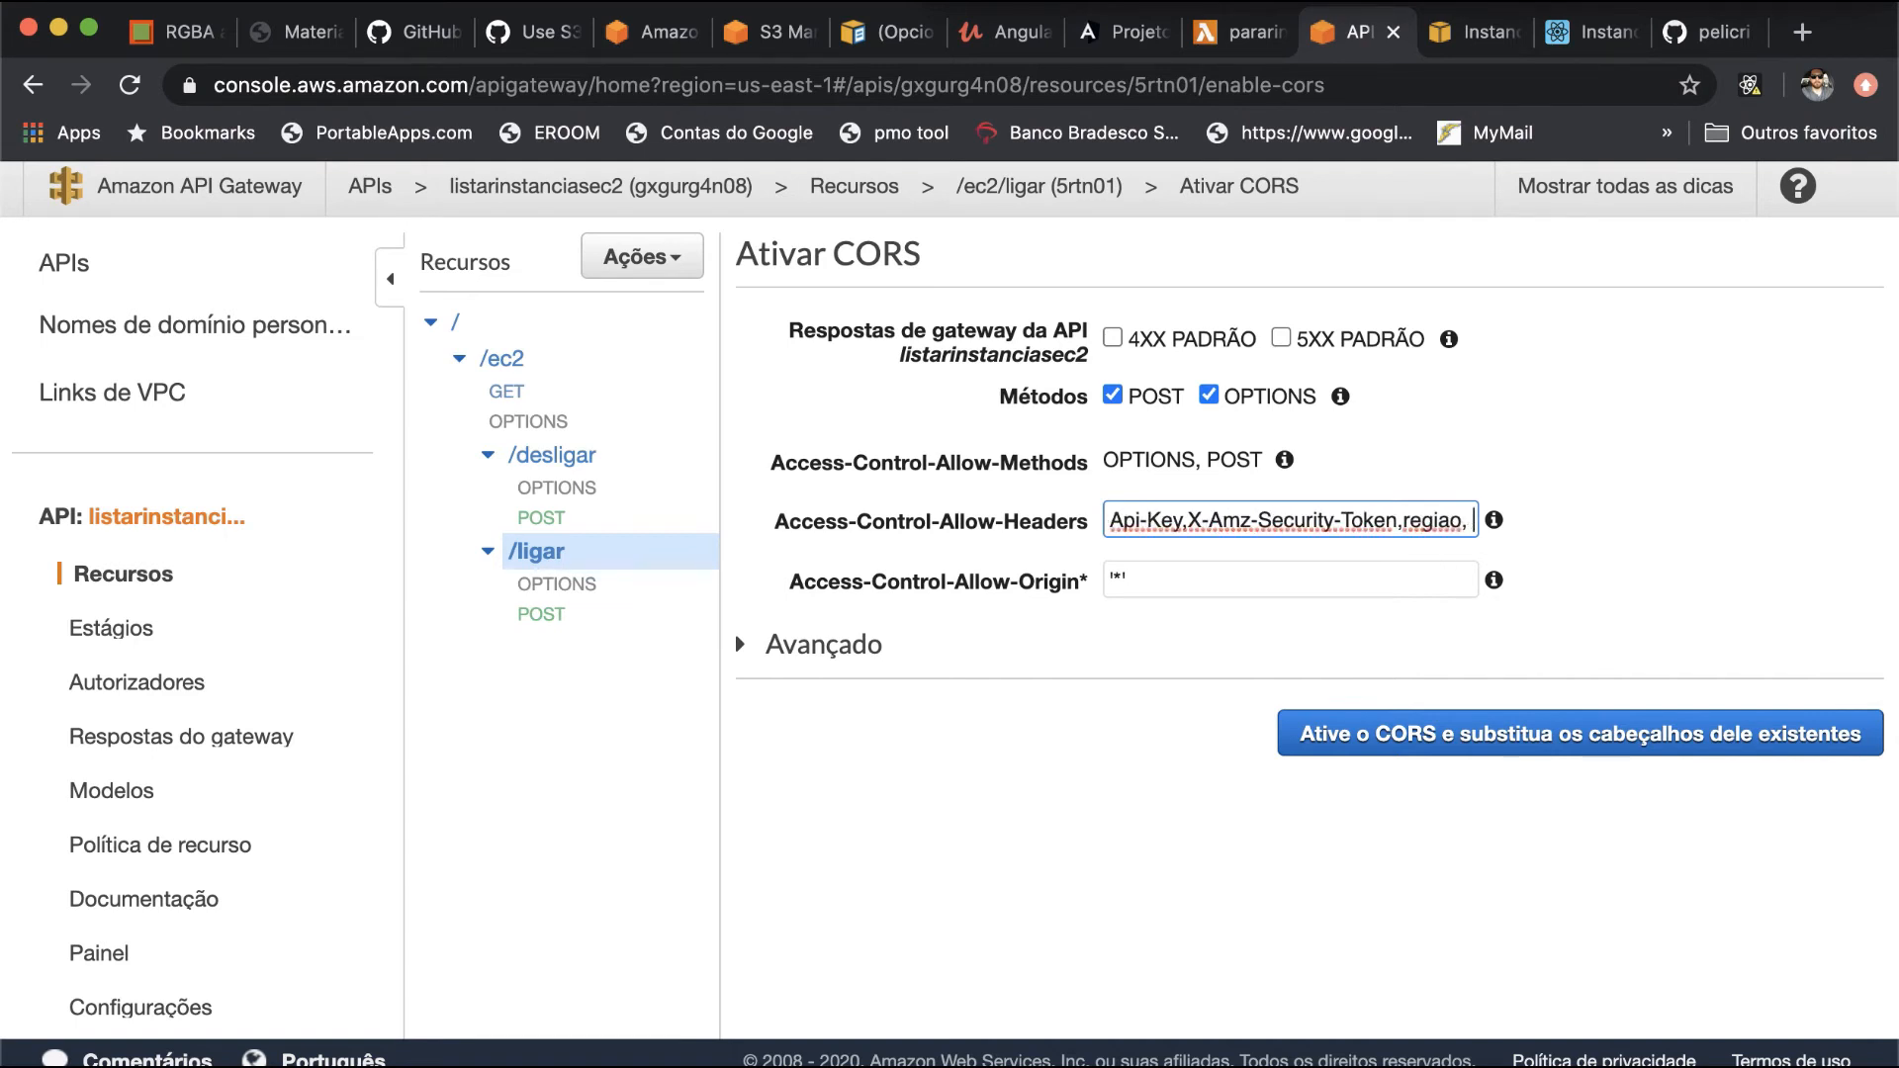
pyautogui.write('nomeinst')
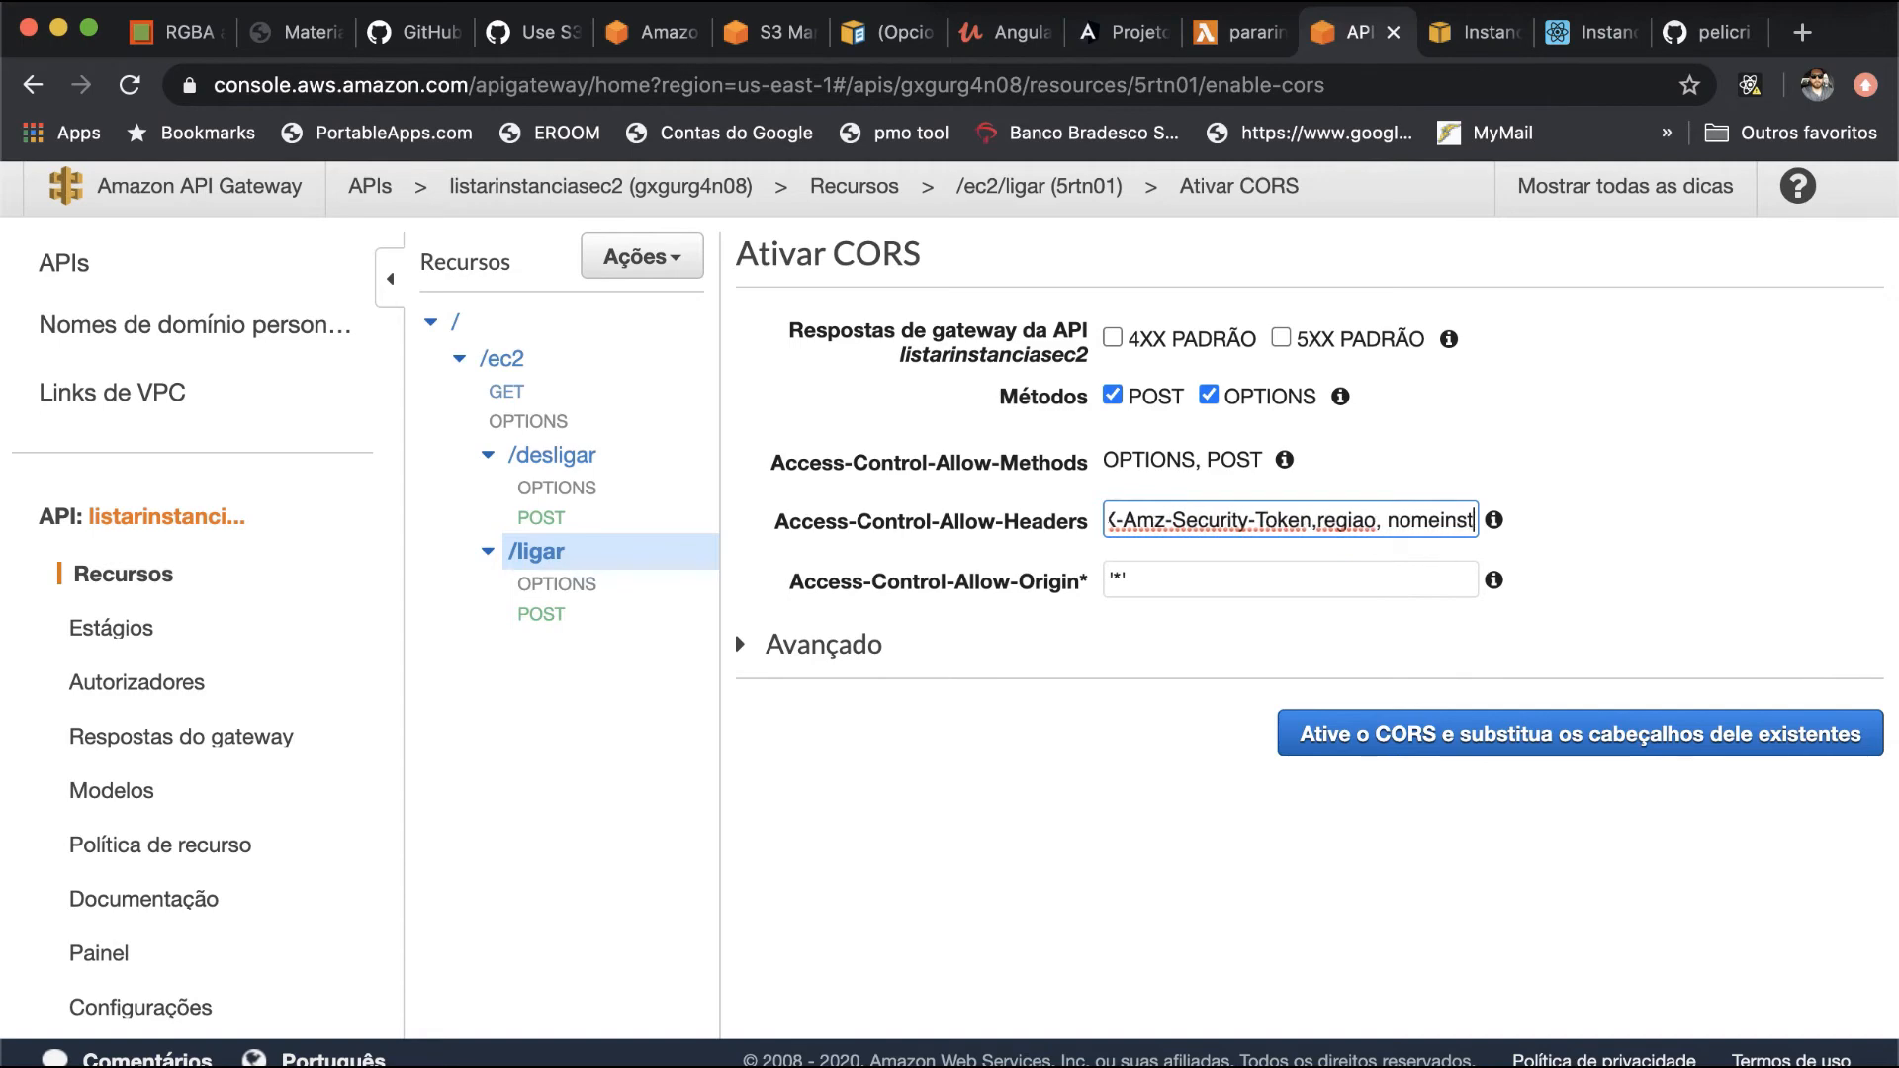
pyautogui.click(1464, 742)
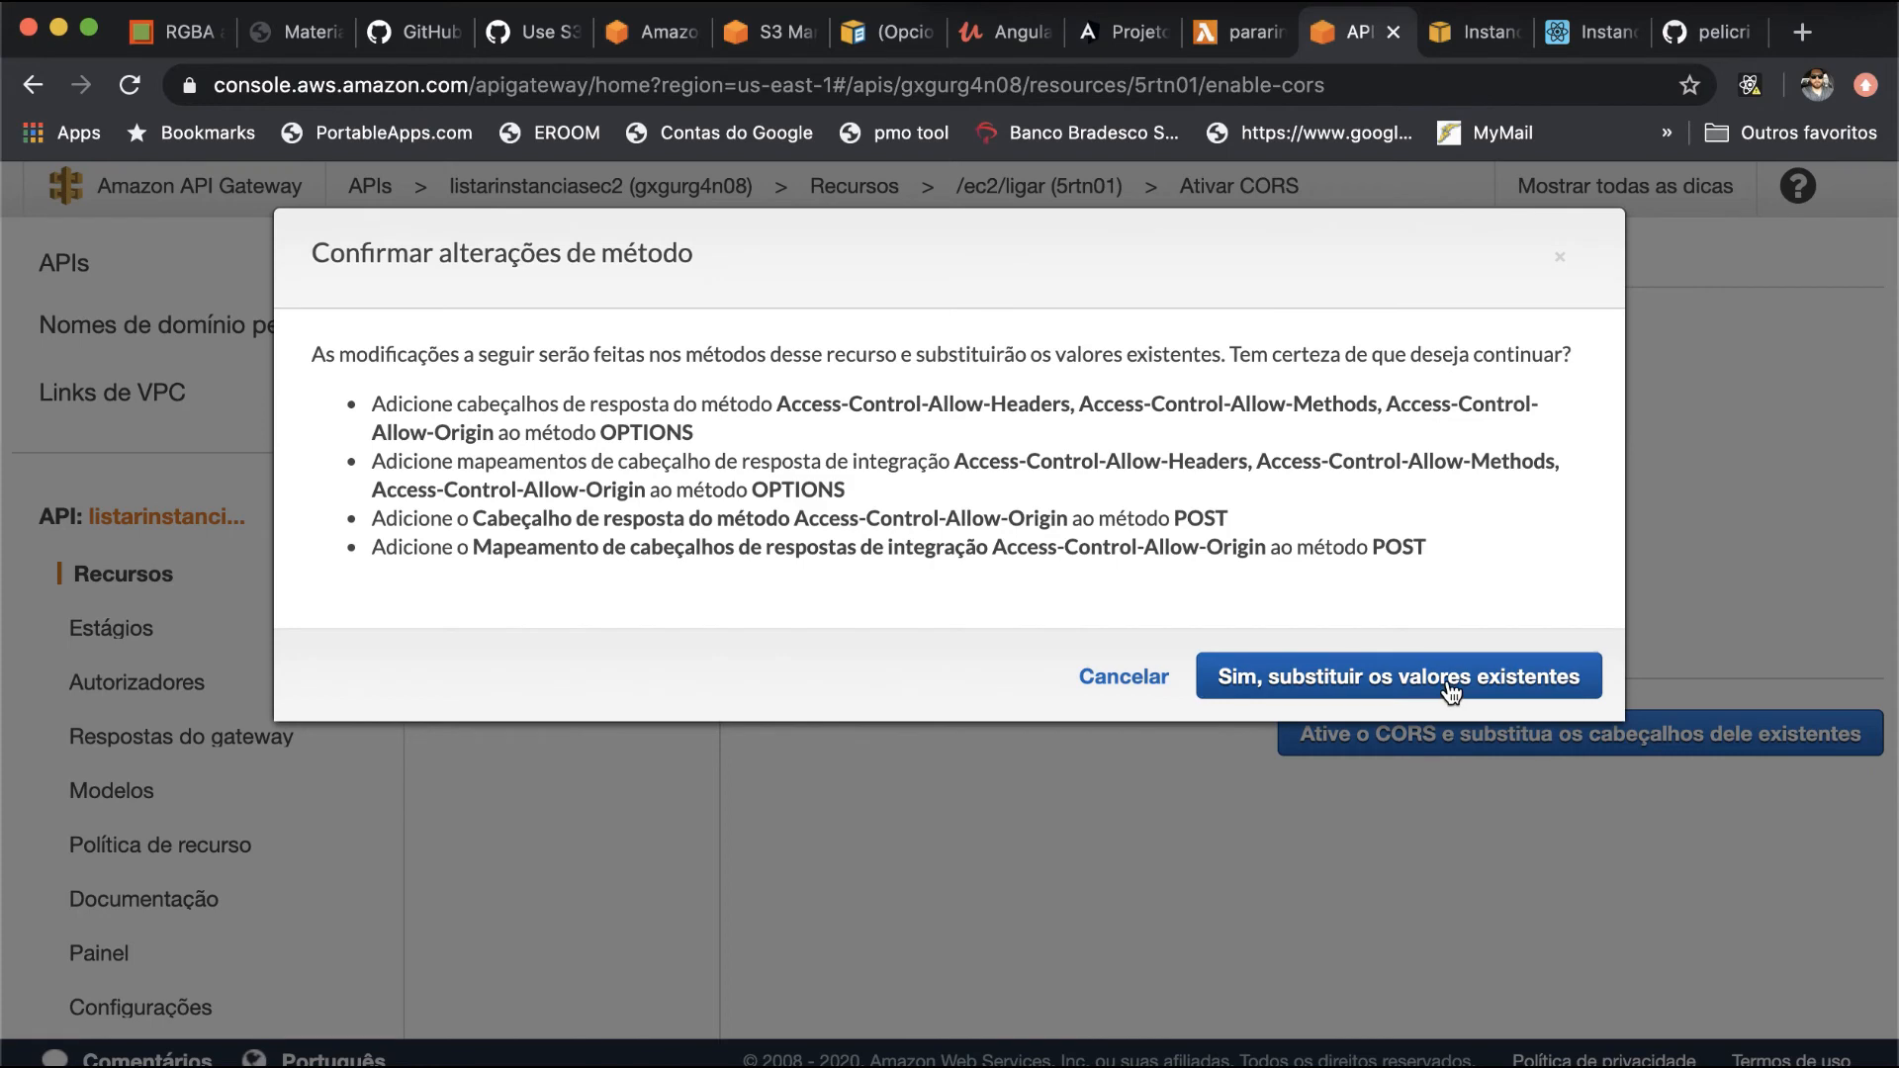
pyautogui.click(1326, 675)
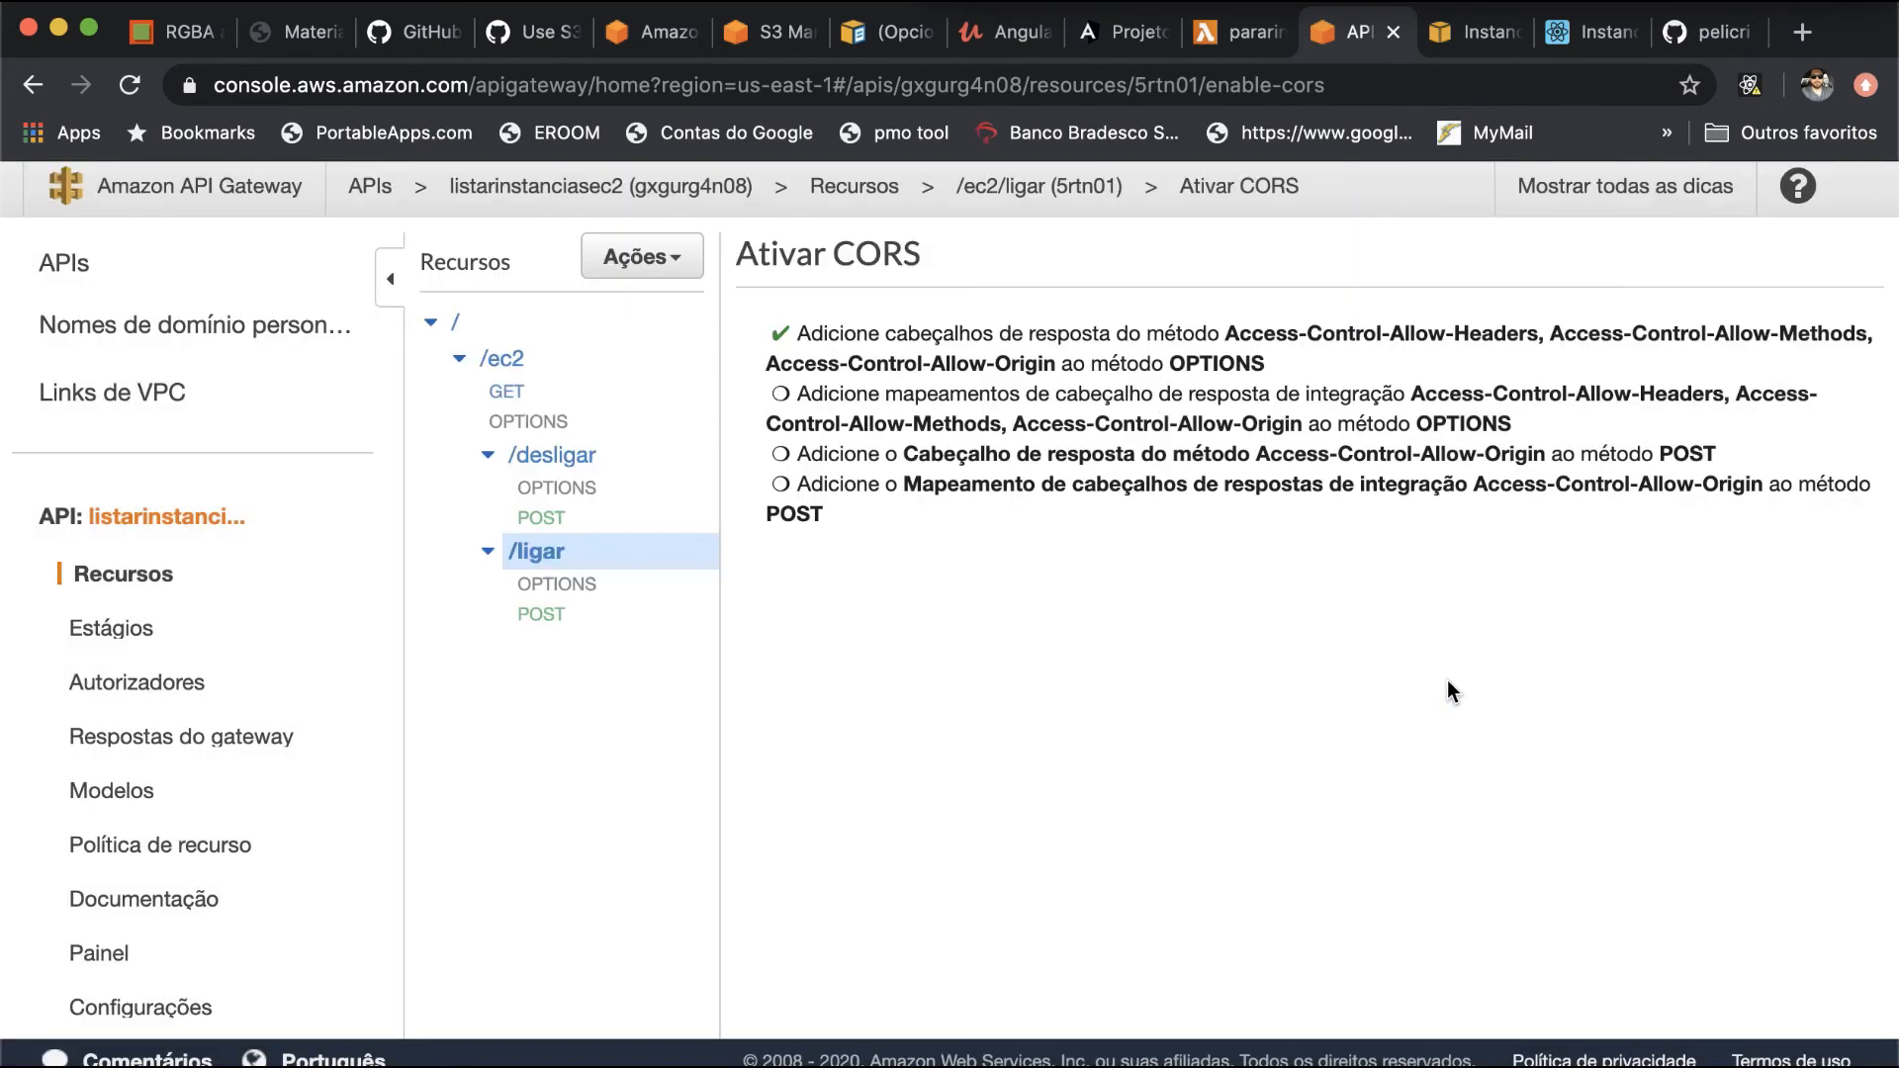
# - Deploy the API from the root resource to the dev stage and save the stage settings
pyautogui.click(481, 339)
pyautogui.click(643, 256)
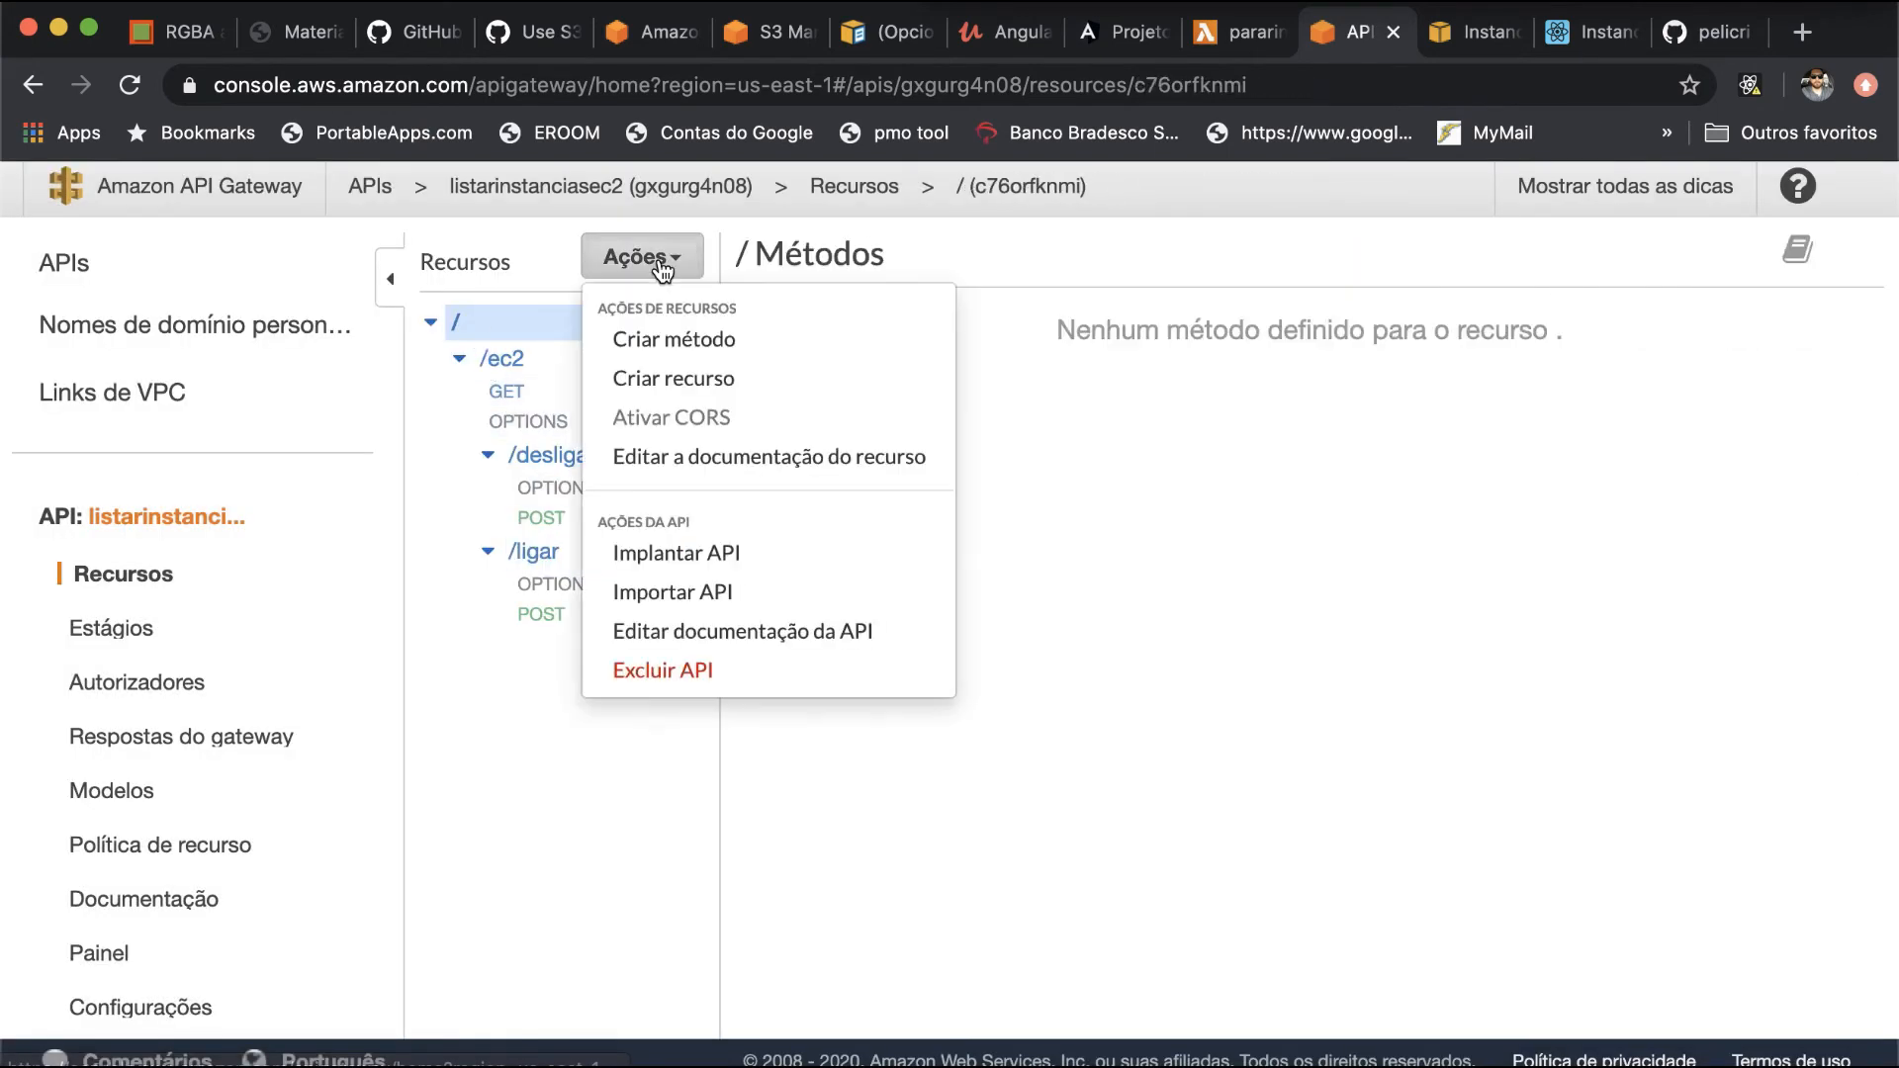
pyautogui.click(740, 554)
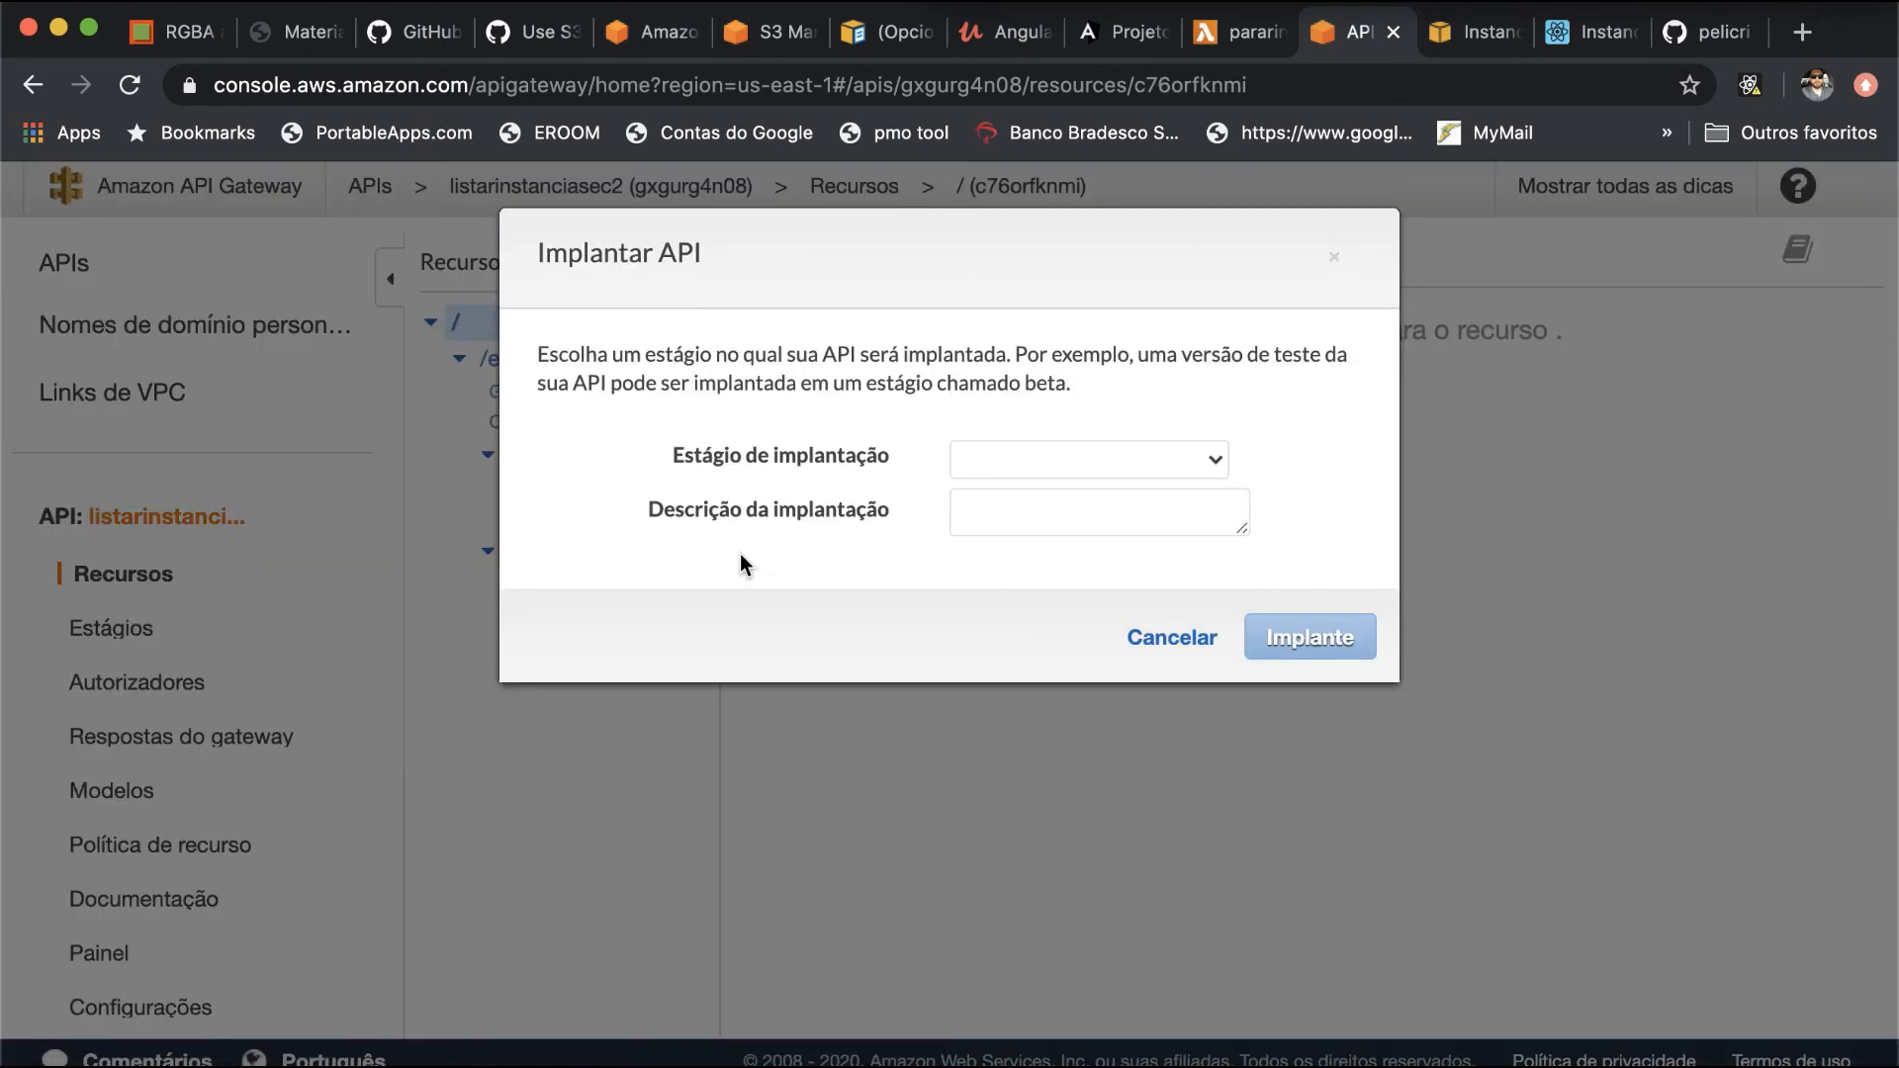
pyautogui.click(989, 461)
pyautogui.click(1023, 490)
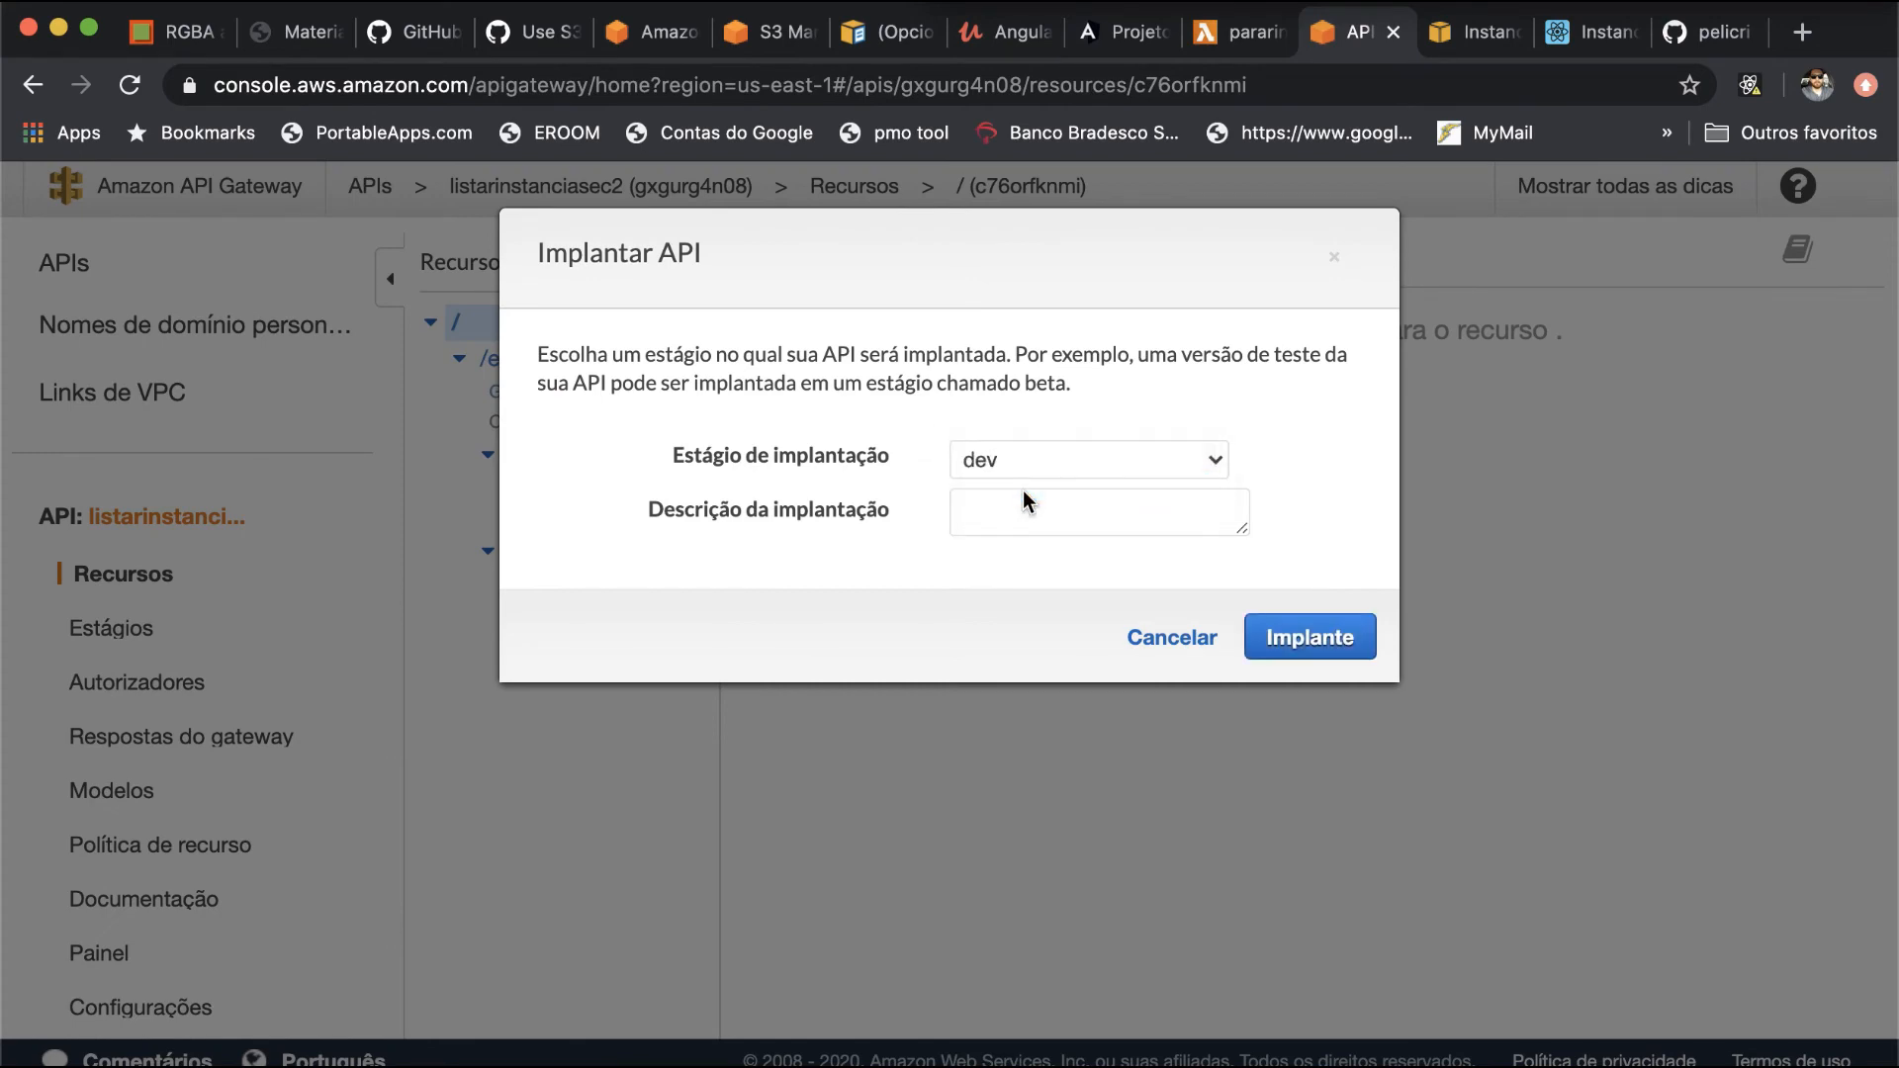
pyautogui.click(1286, 648)
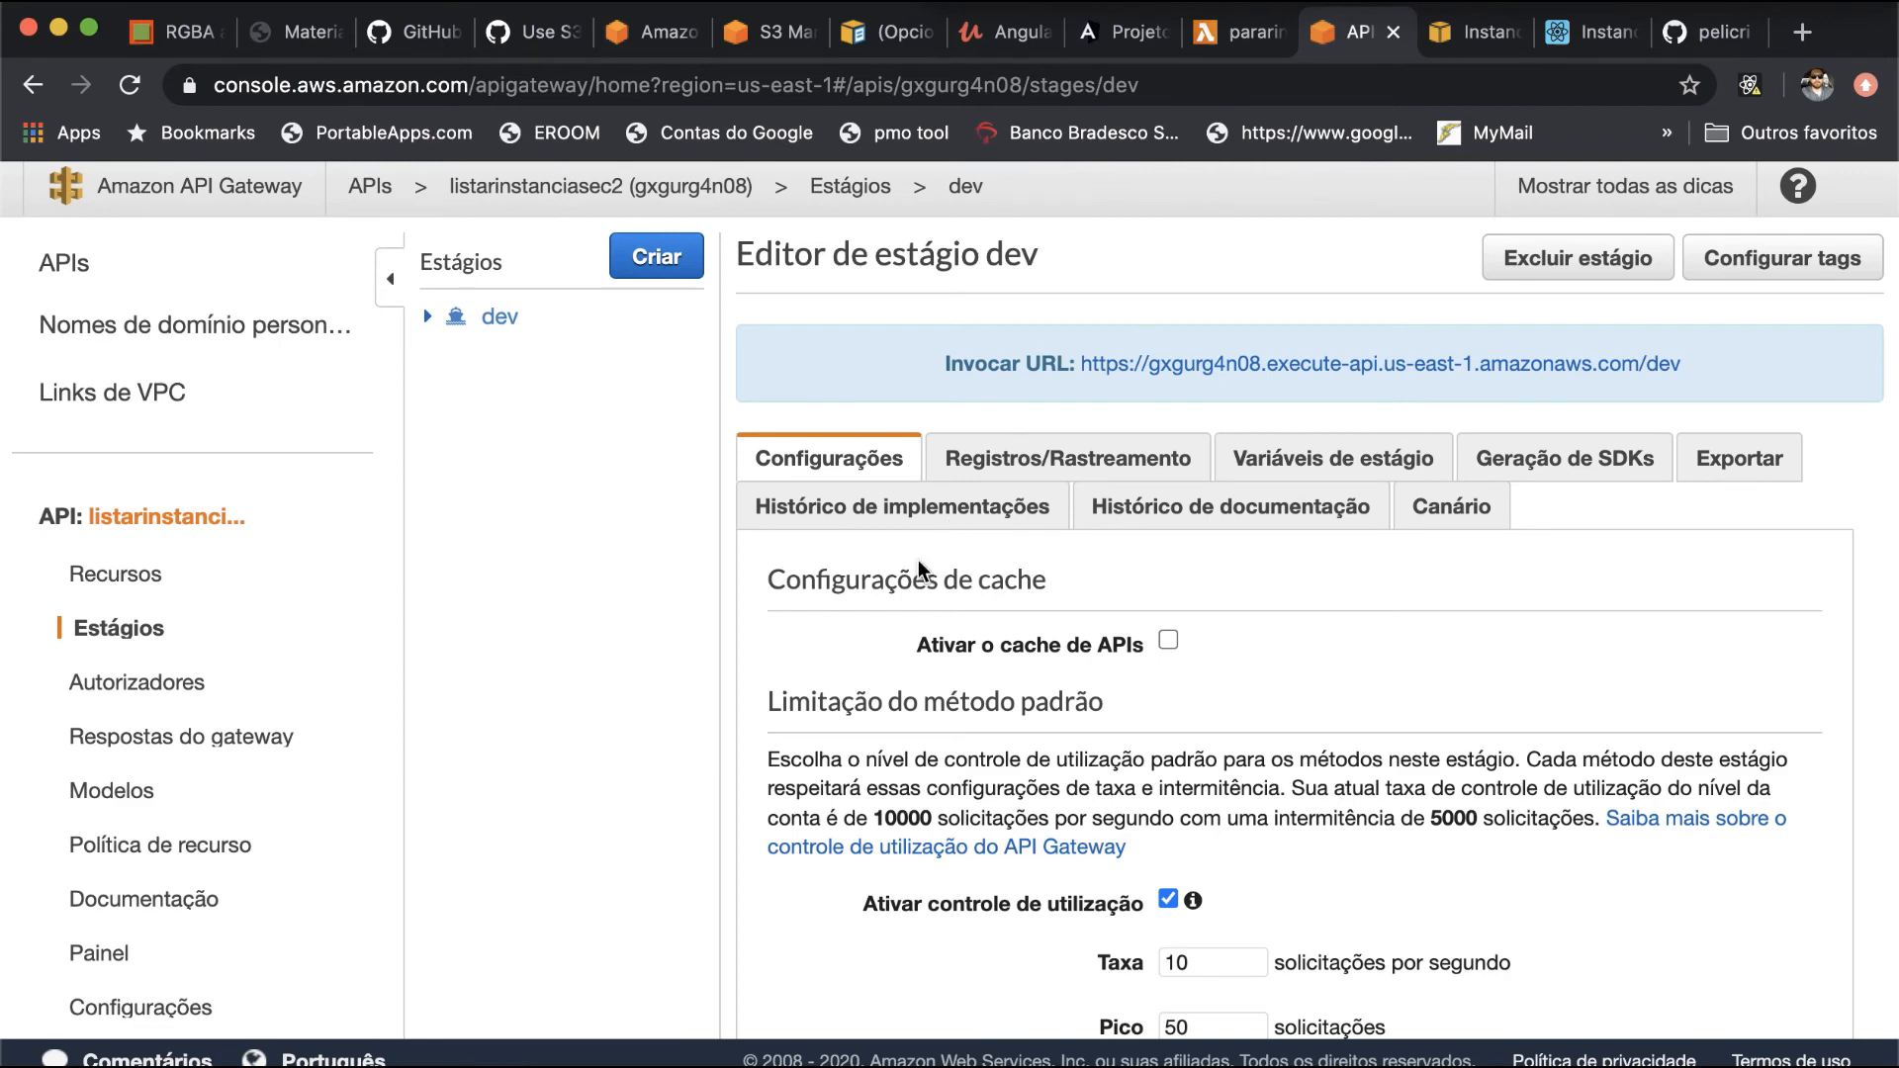
pyautogui.scroll(-6, 1001, 605)
pyautogui.click(1727, 983)
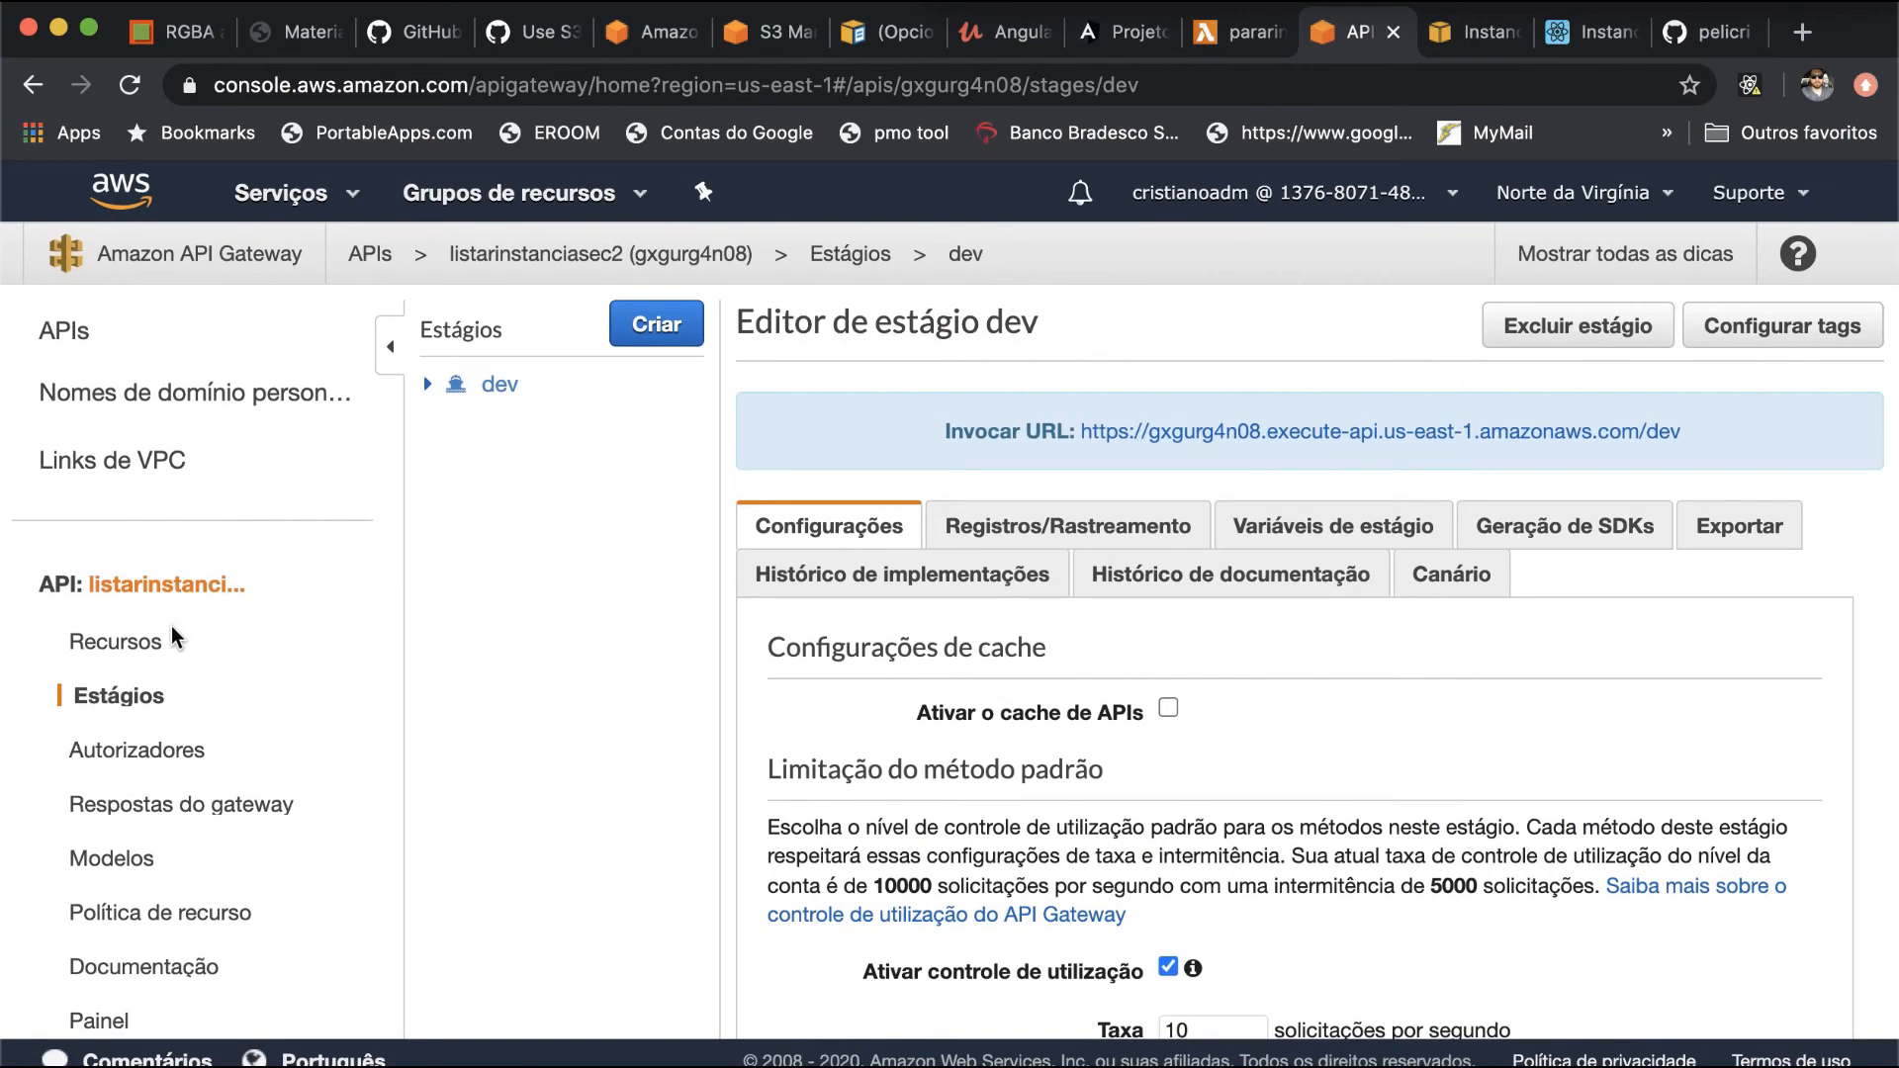
# - Examine the HTTP request headers defined in the method request of the /ec2/desligar POST method
pyautogui.click(154, 644)
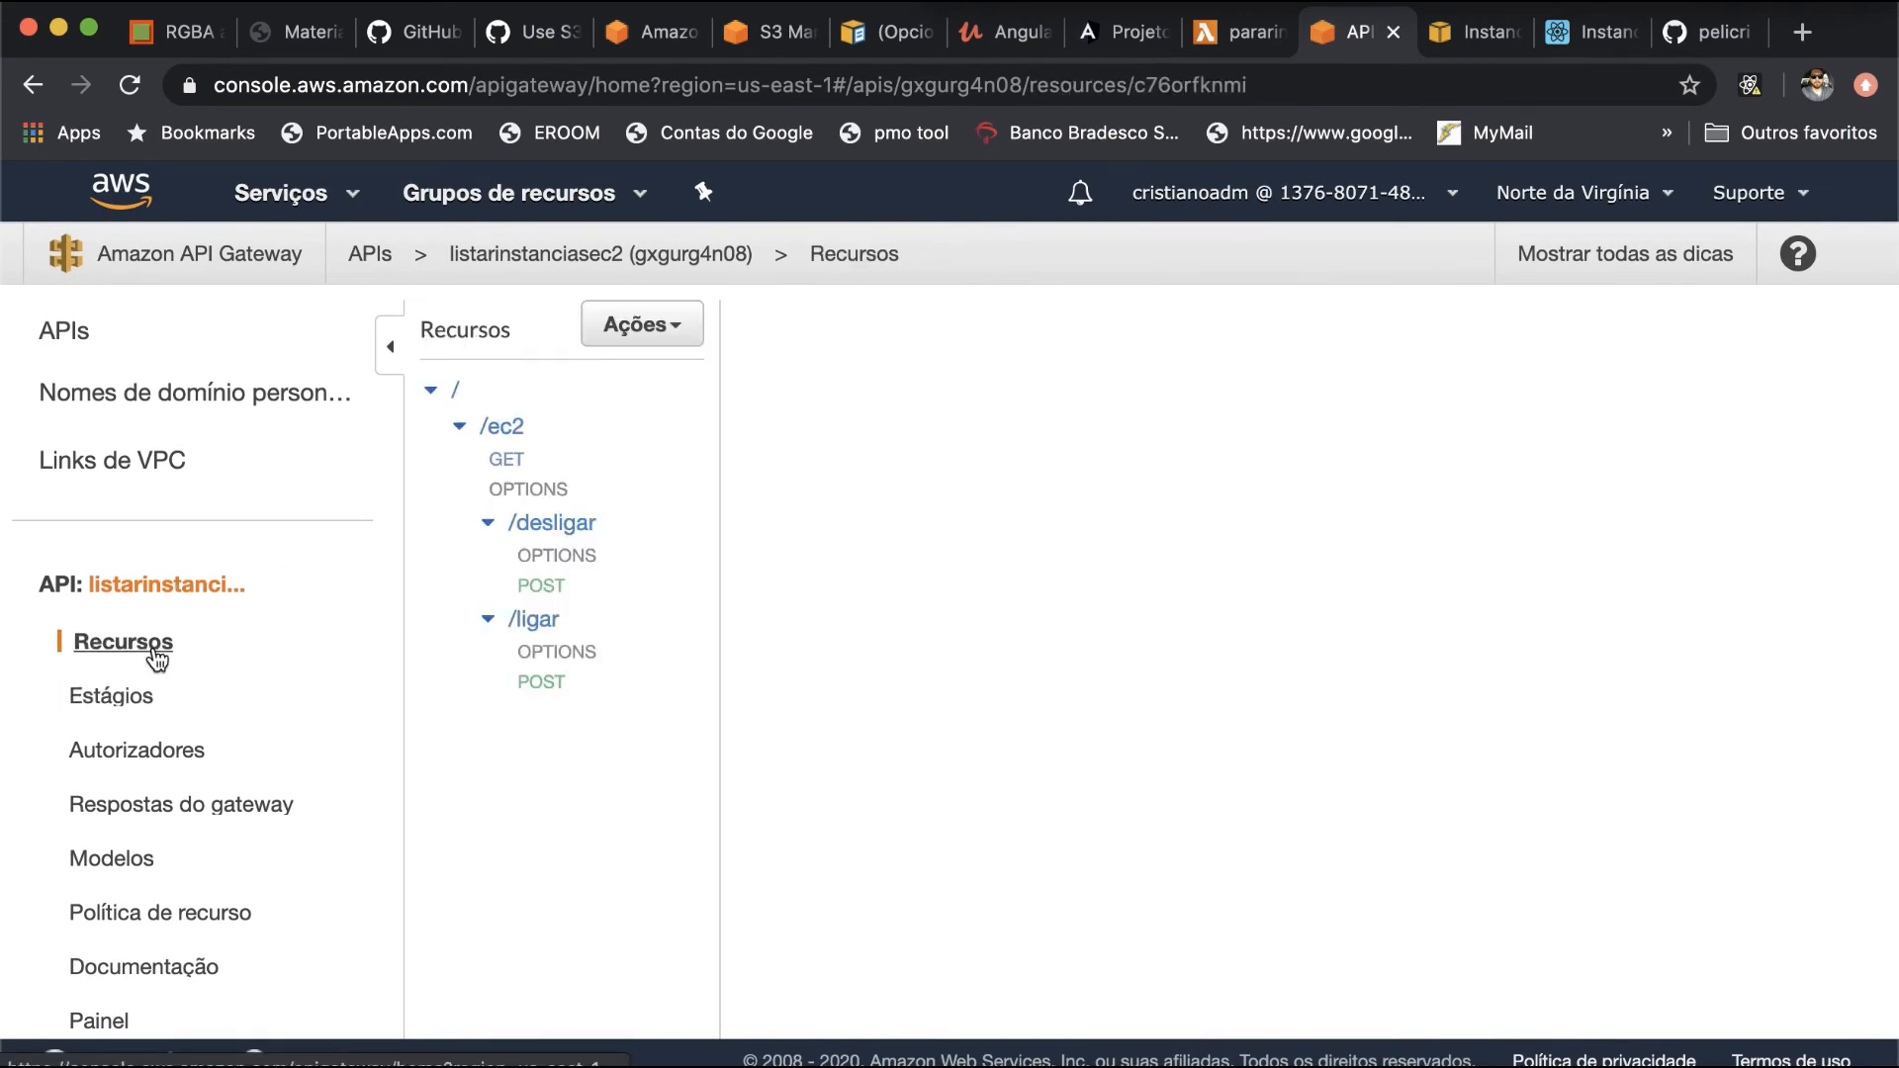
pyautogui.click(536, 524)
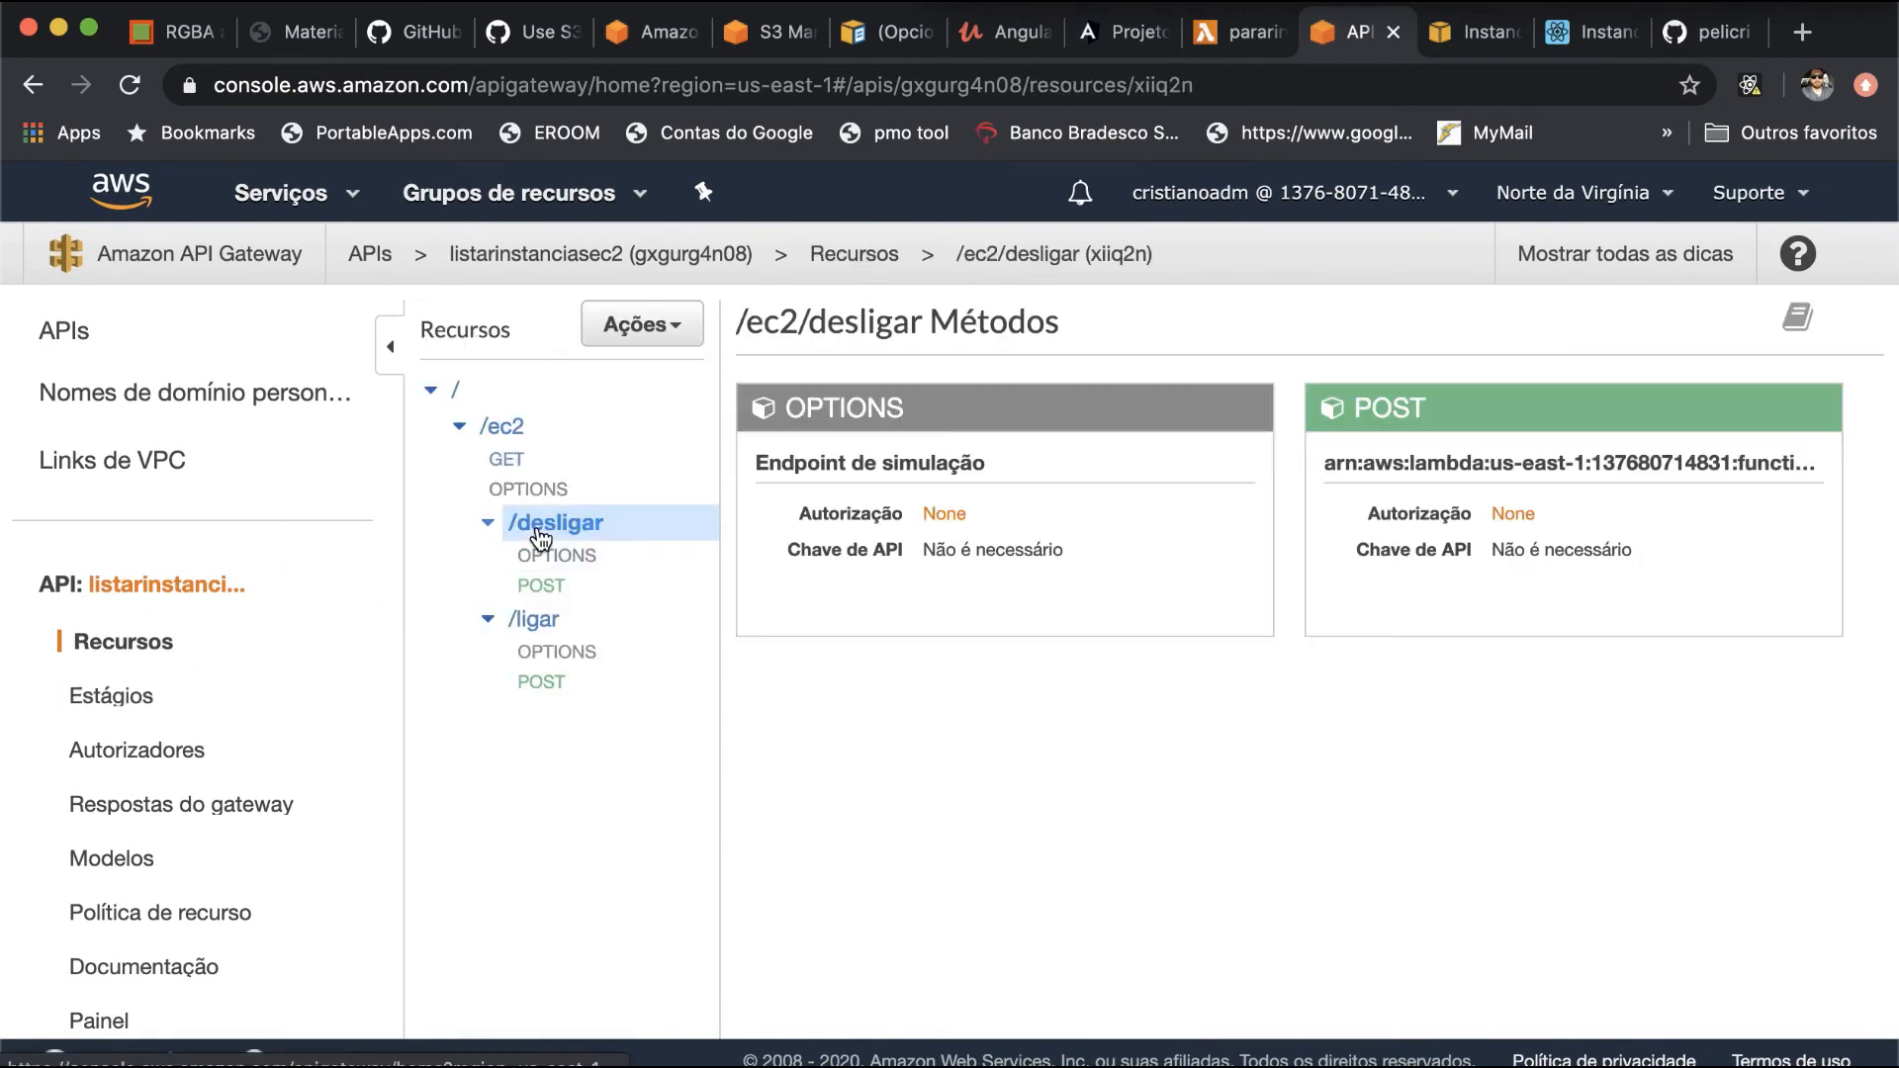
pyautogui.click(1407, 410)
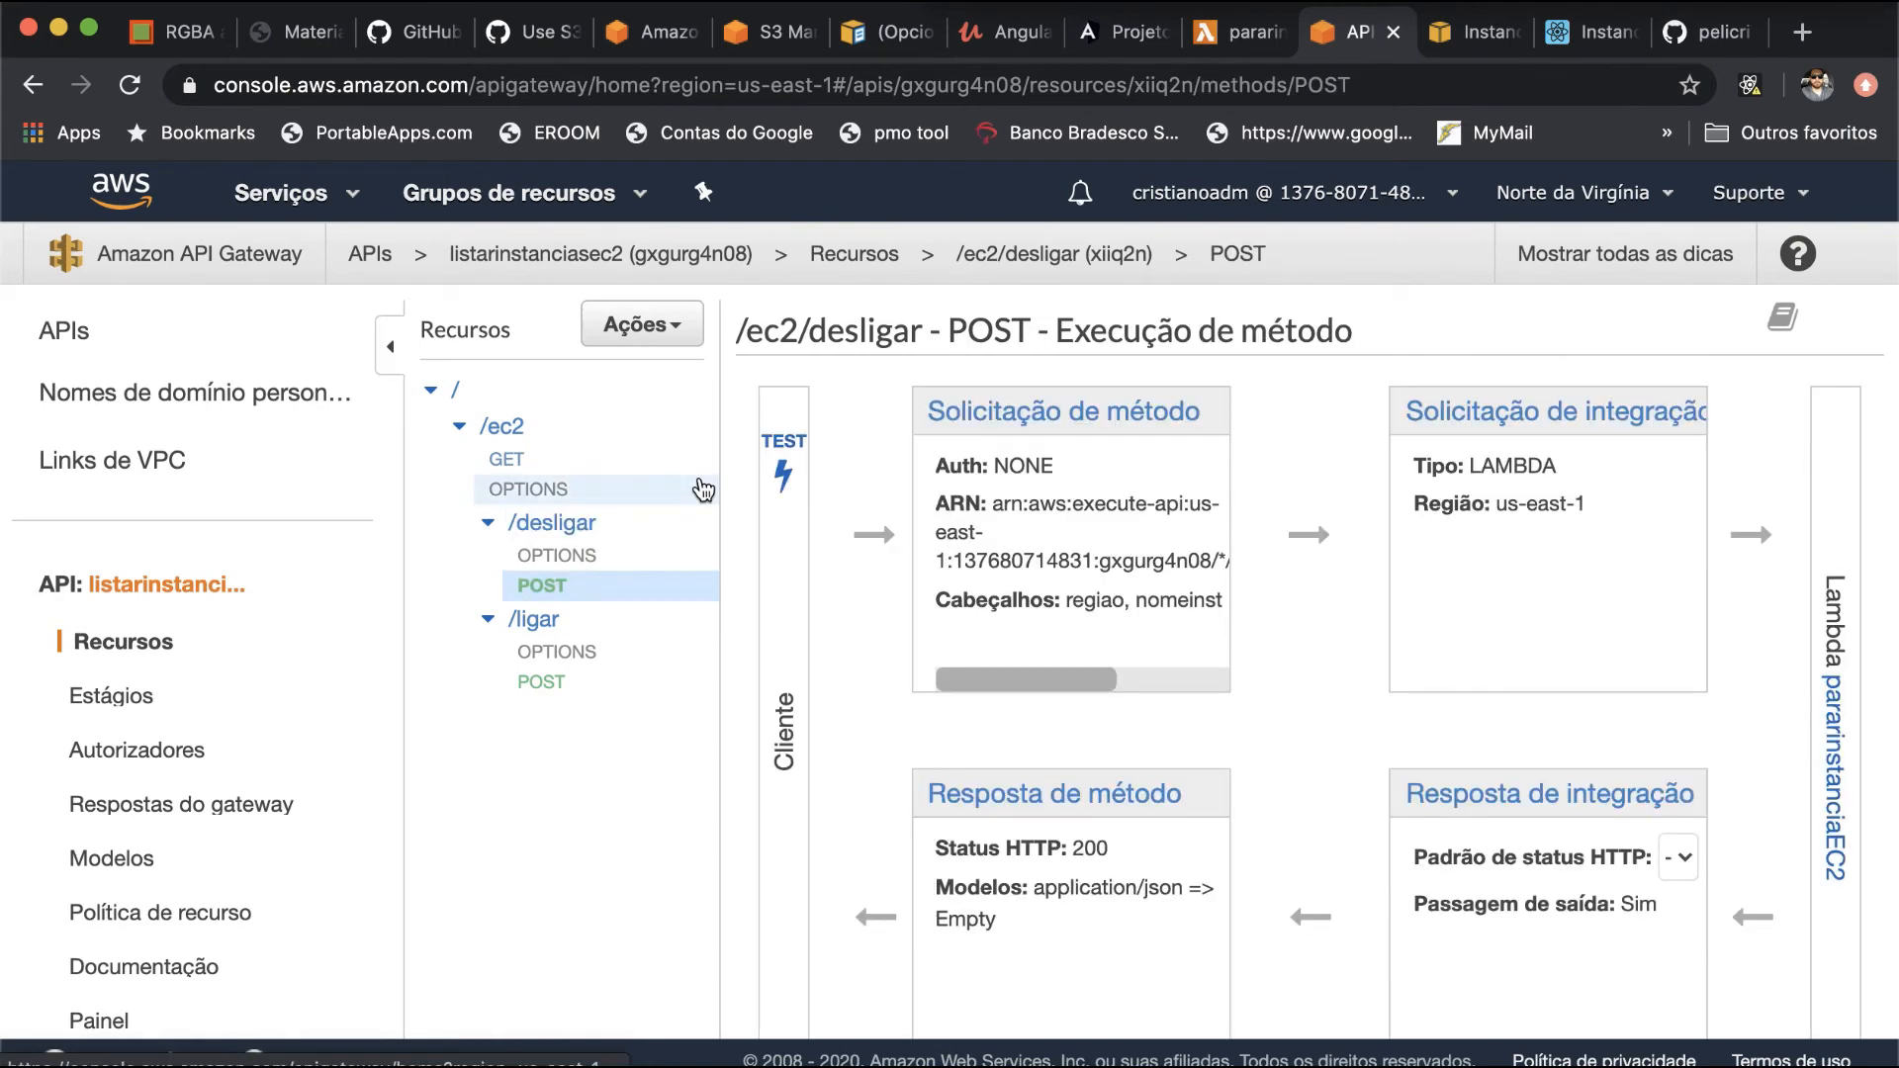
pyautogui.click(969, 410)
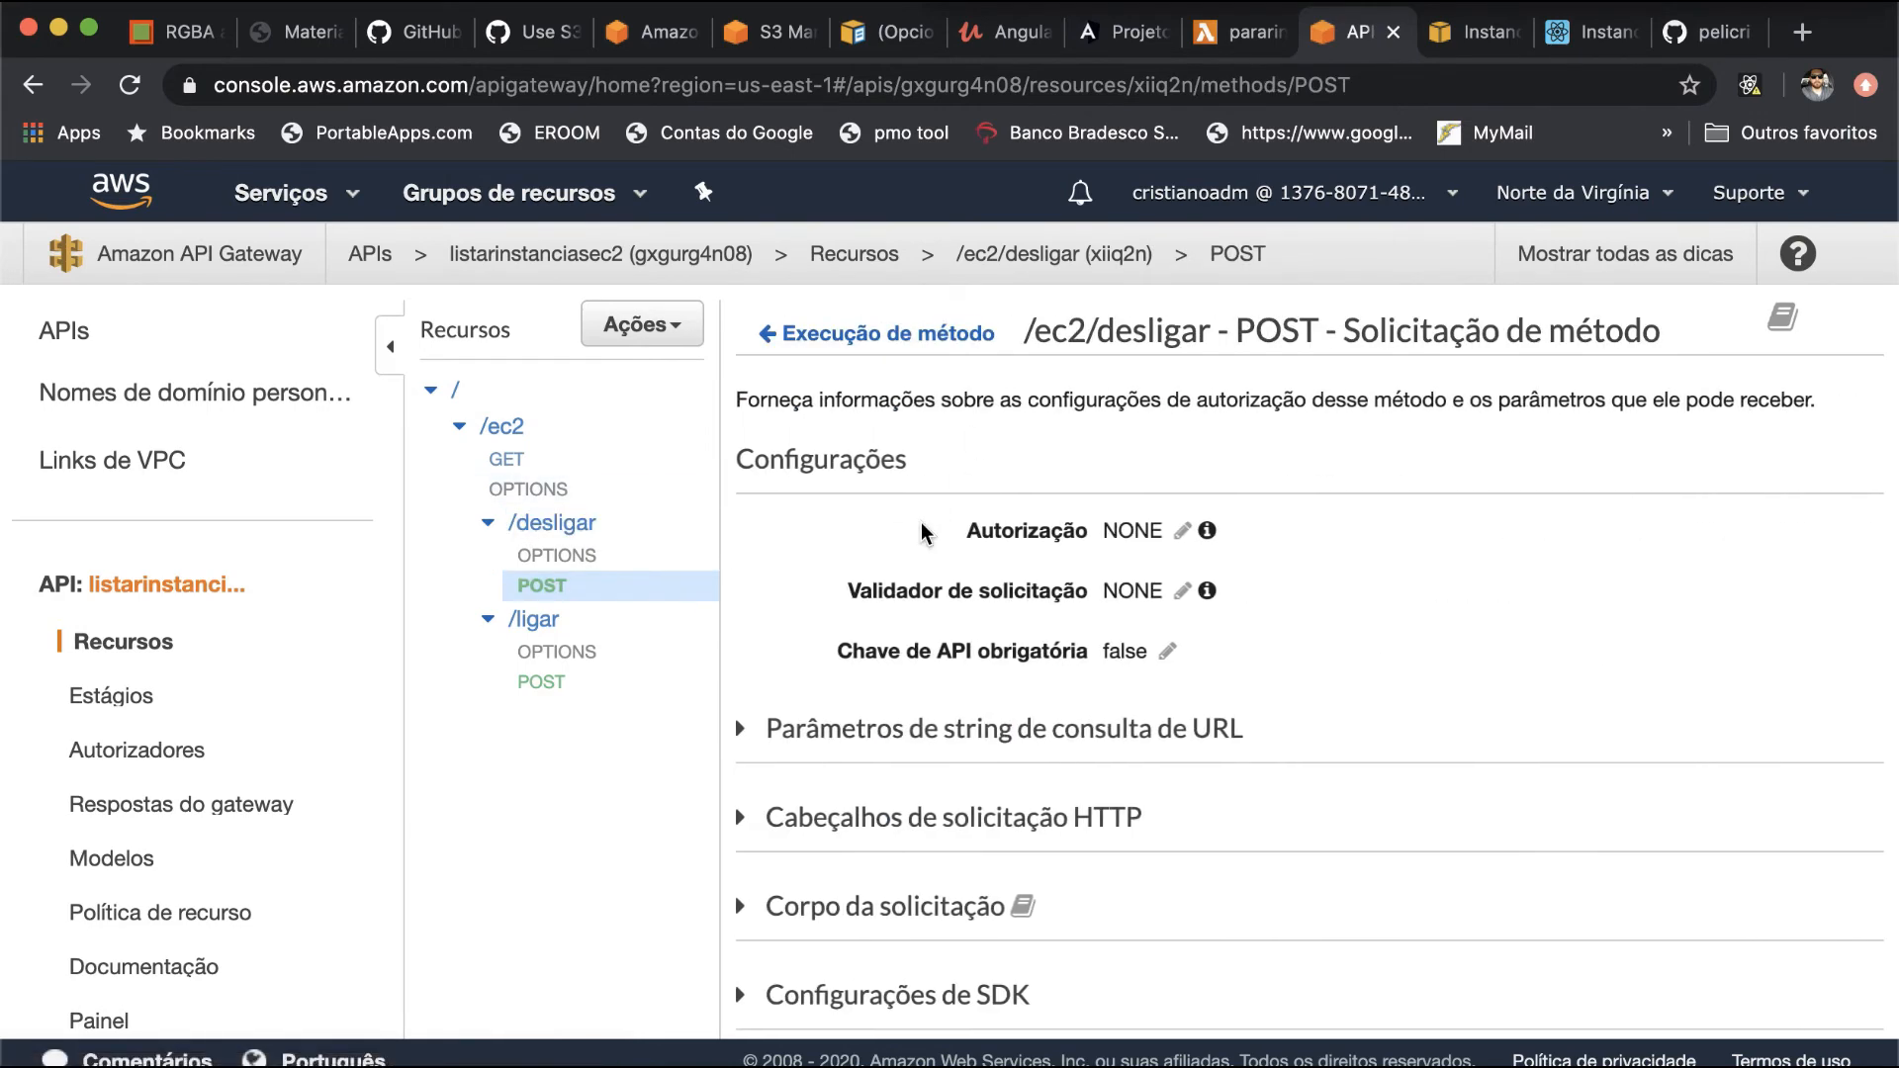
pyautogui.scroll(-3, 925, 534)
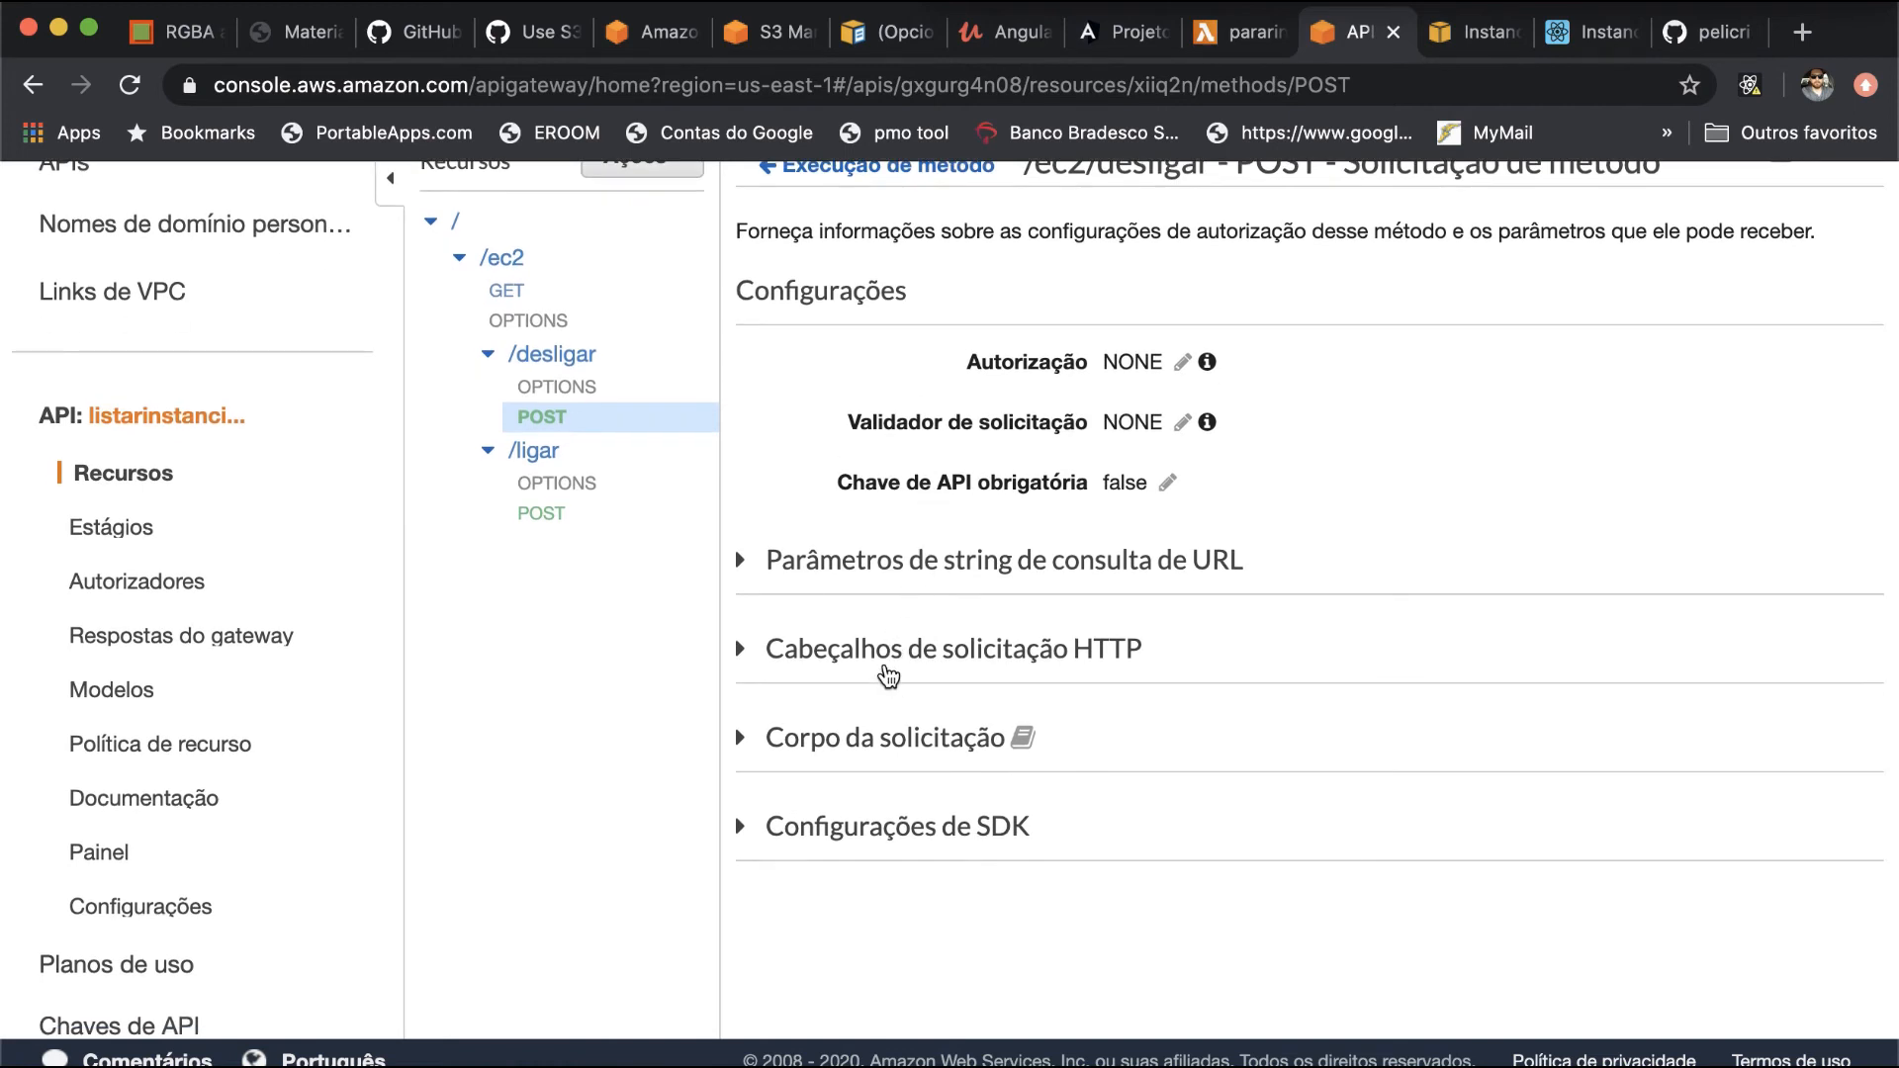
pyautogui.click(801, 665)
pyautogui.scroll(-1, 1024, 585)
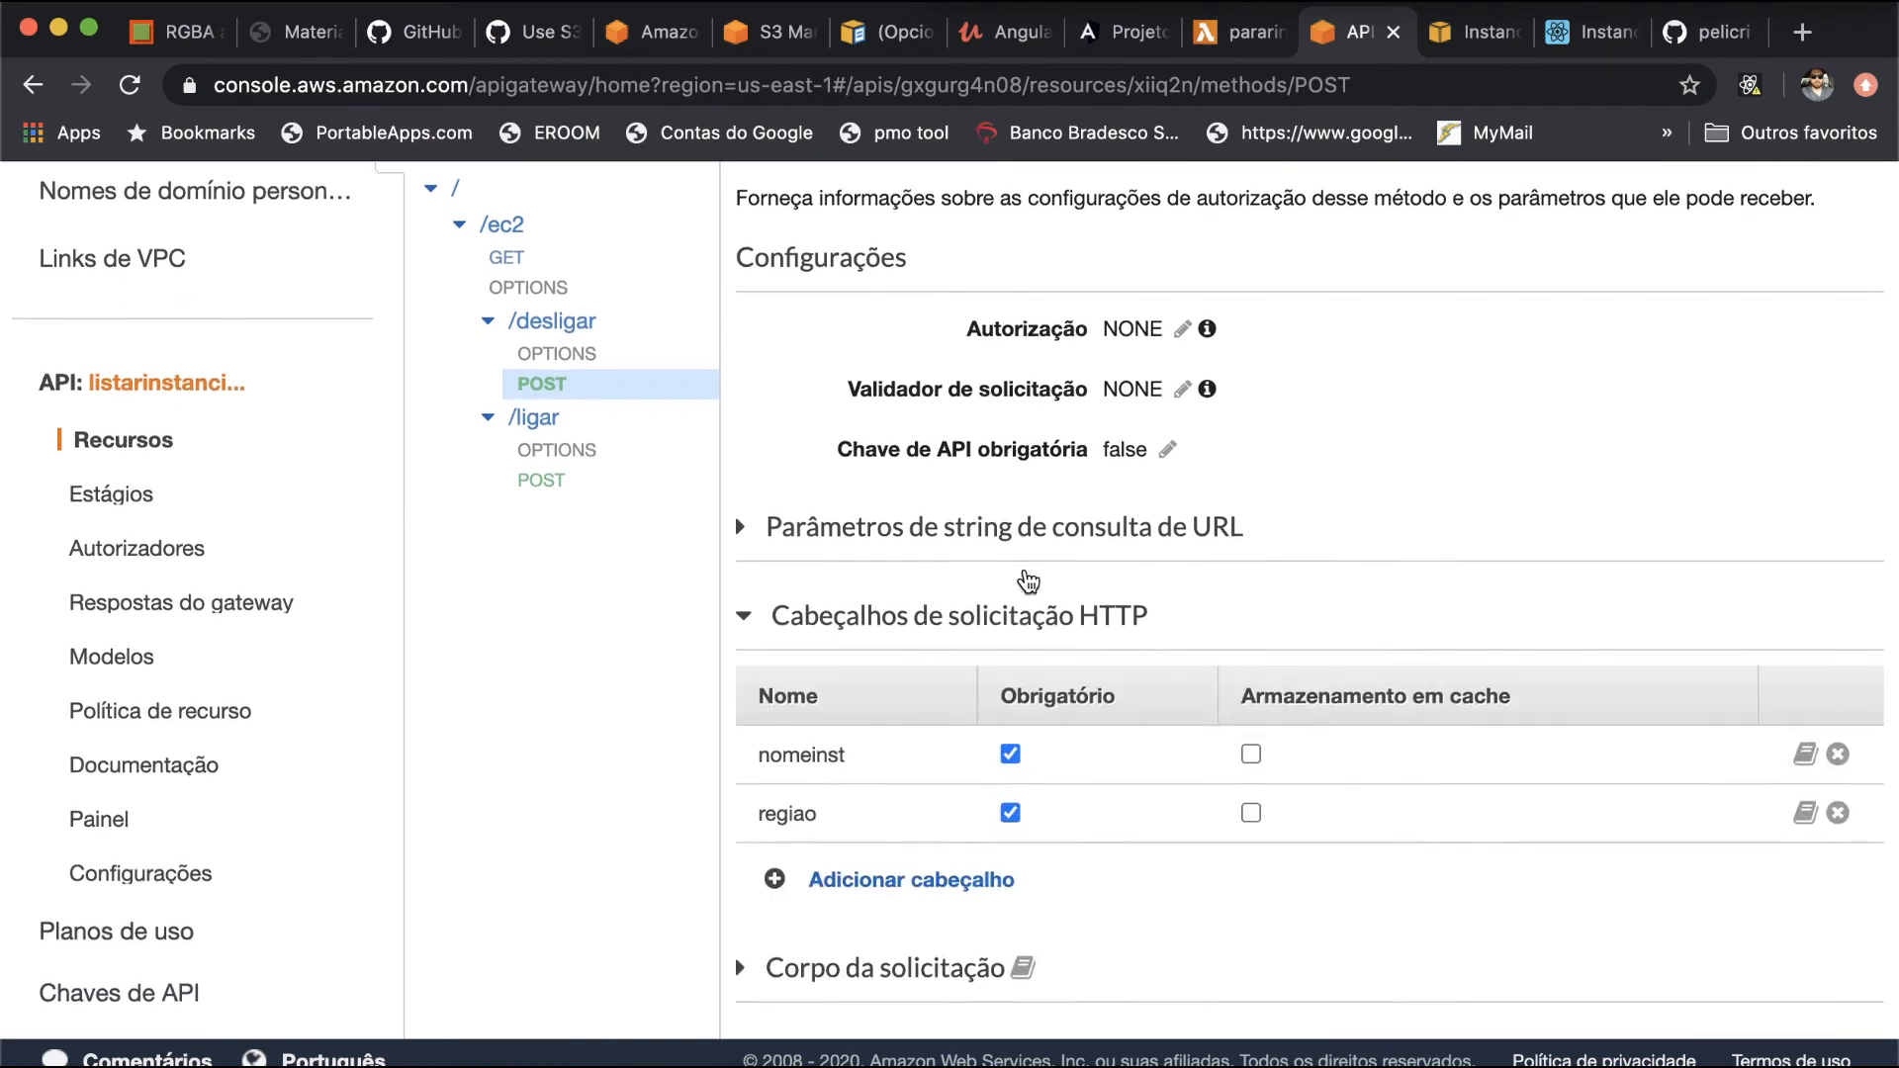
pyautogui.scroll(-1, 1028, 581)
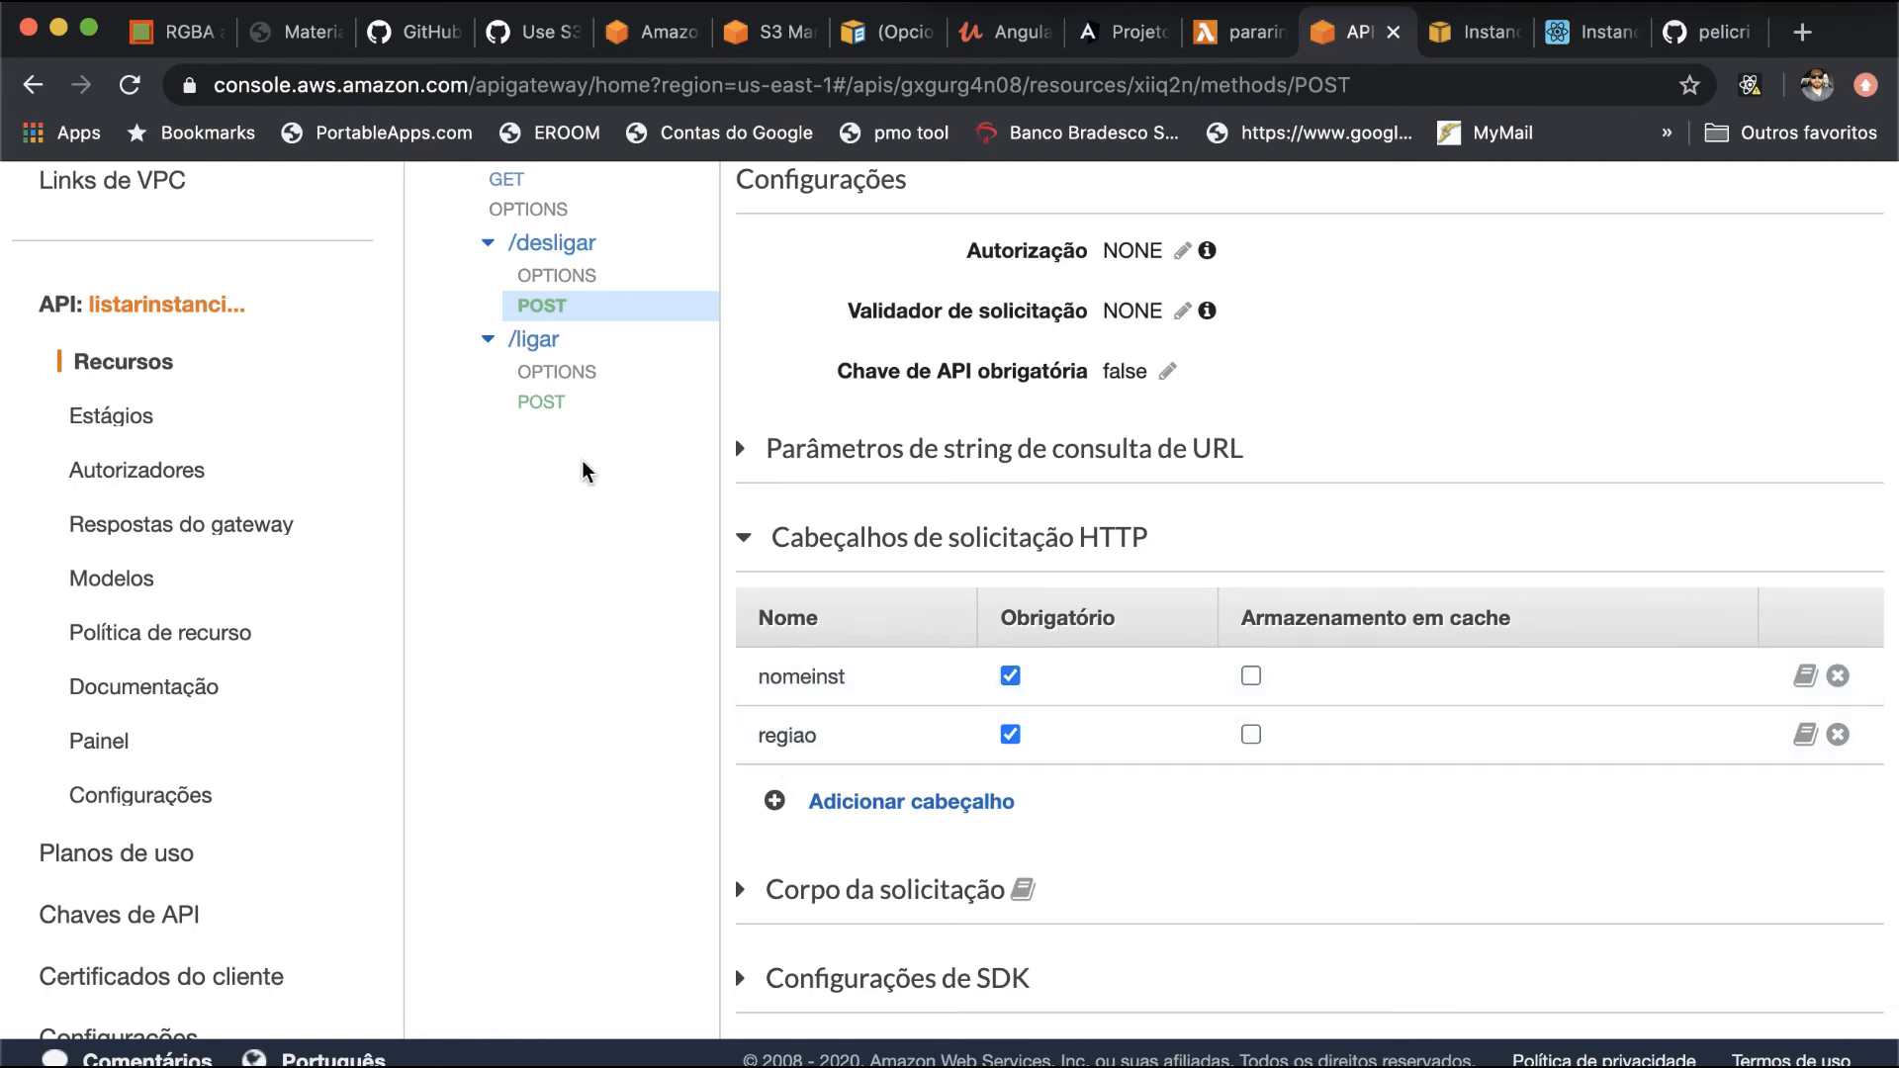
# - Examine the HTTP request headers defined in the method request of the /ec2/ligar POST method
pyautogui.click(535, 341)
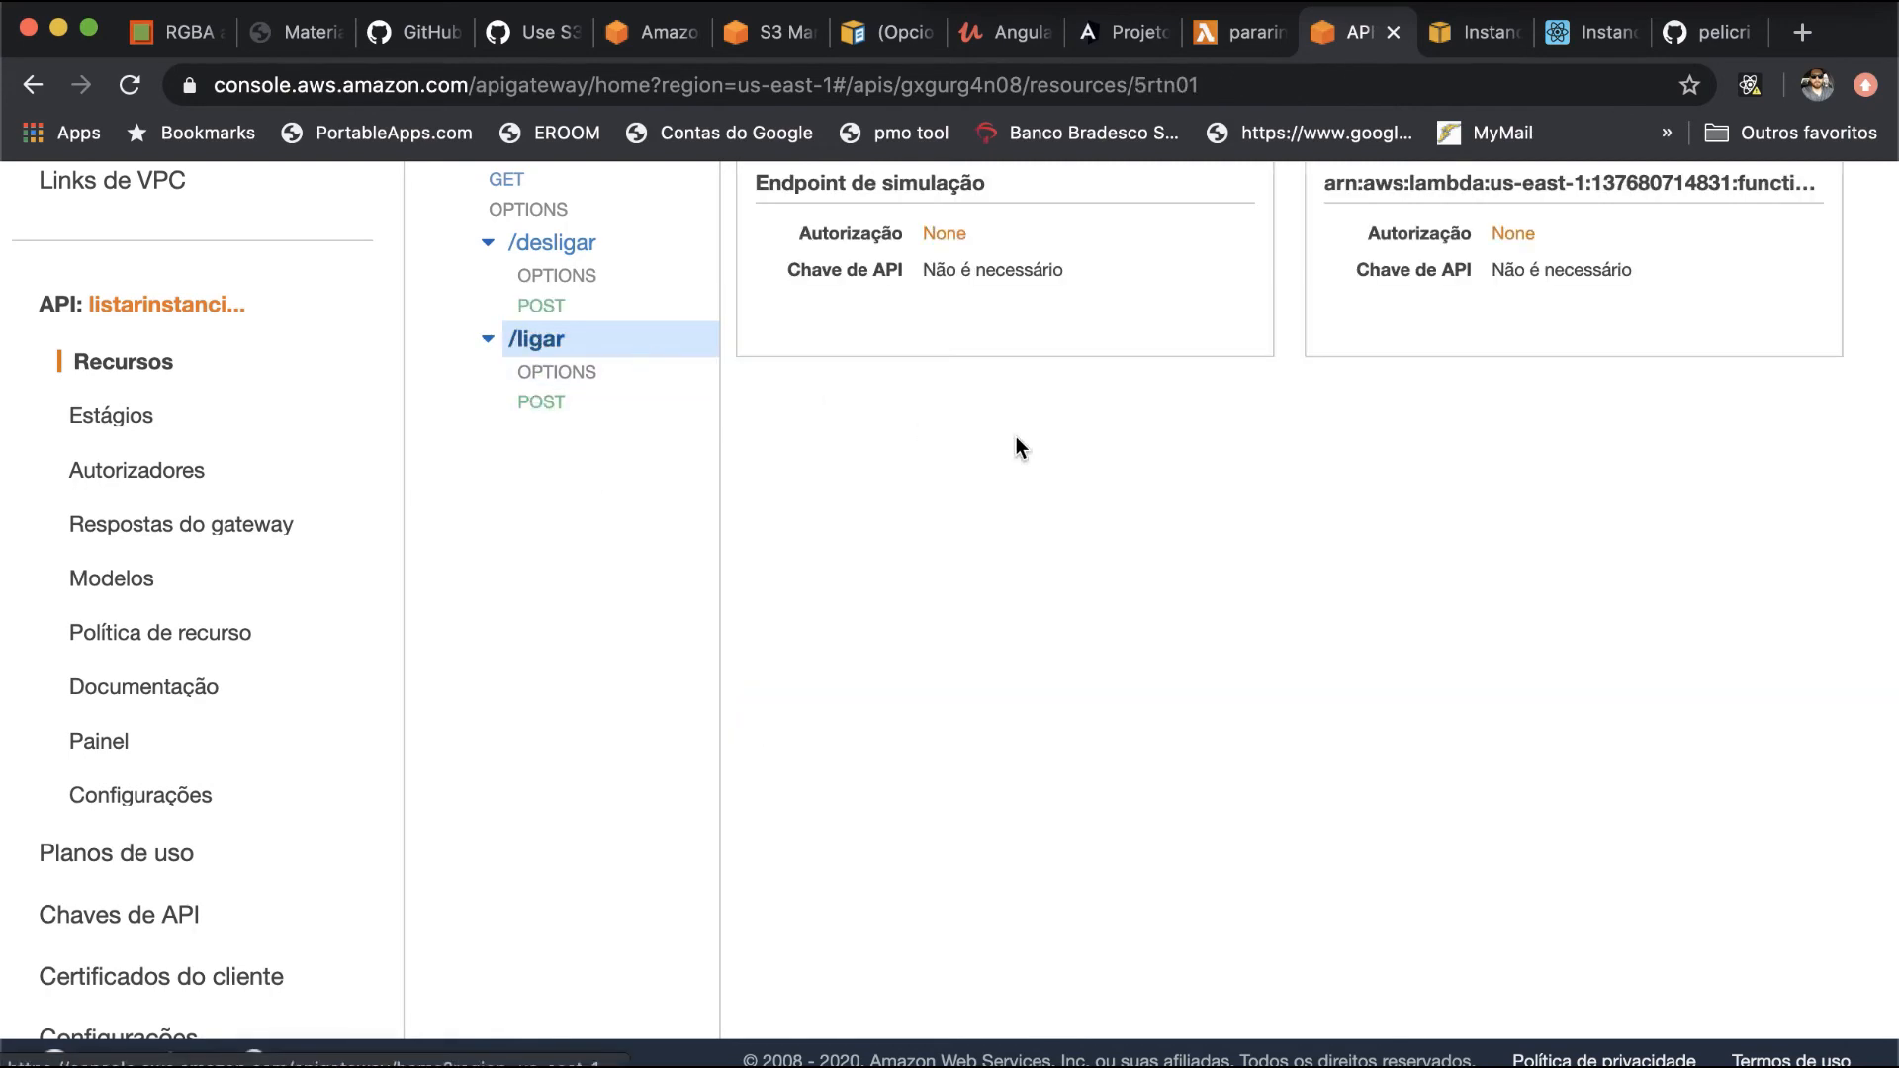
pyautogui.scroll(3, 1017, 437)
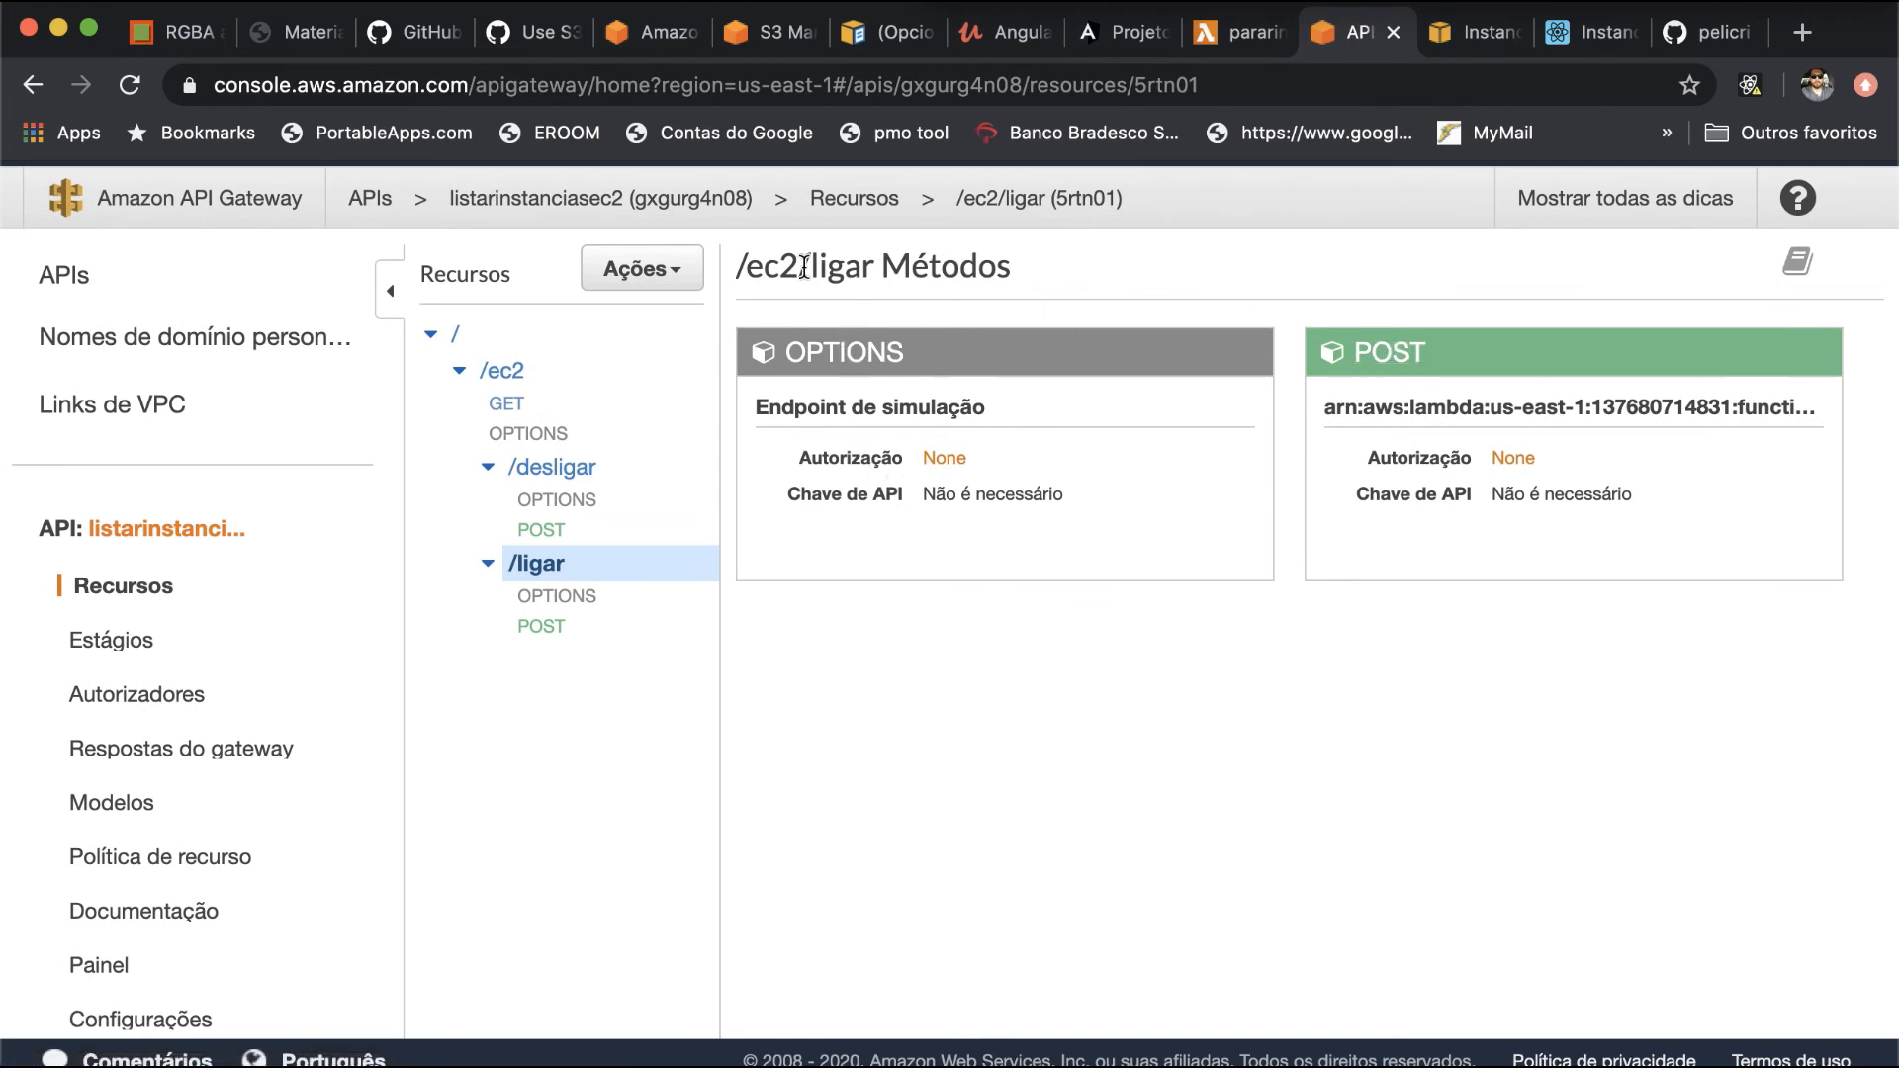
pyautogui.click(1395, 358)
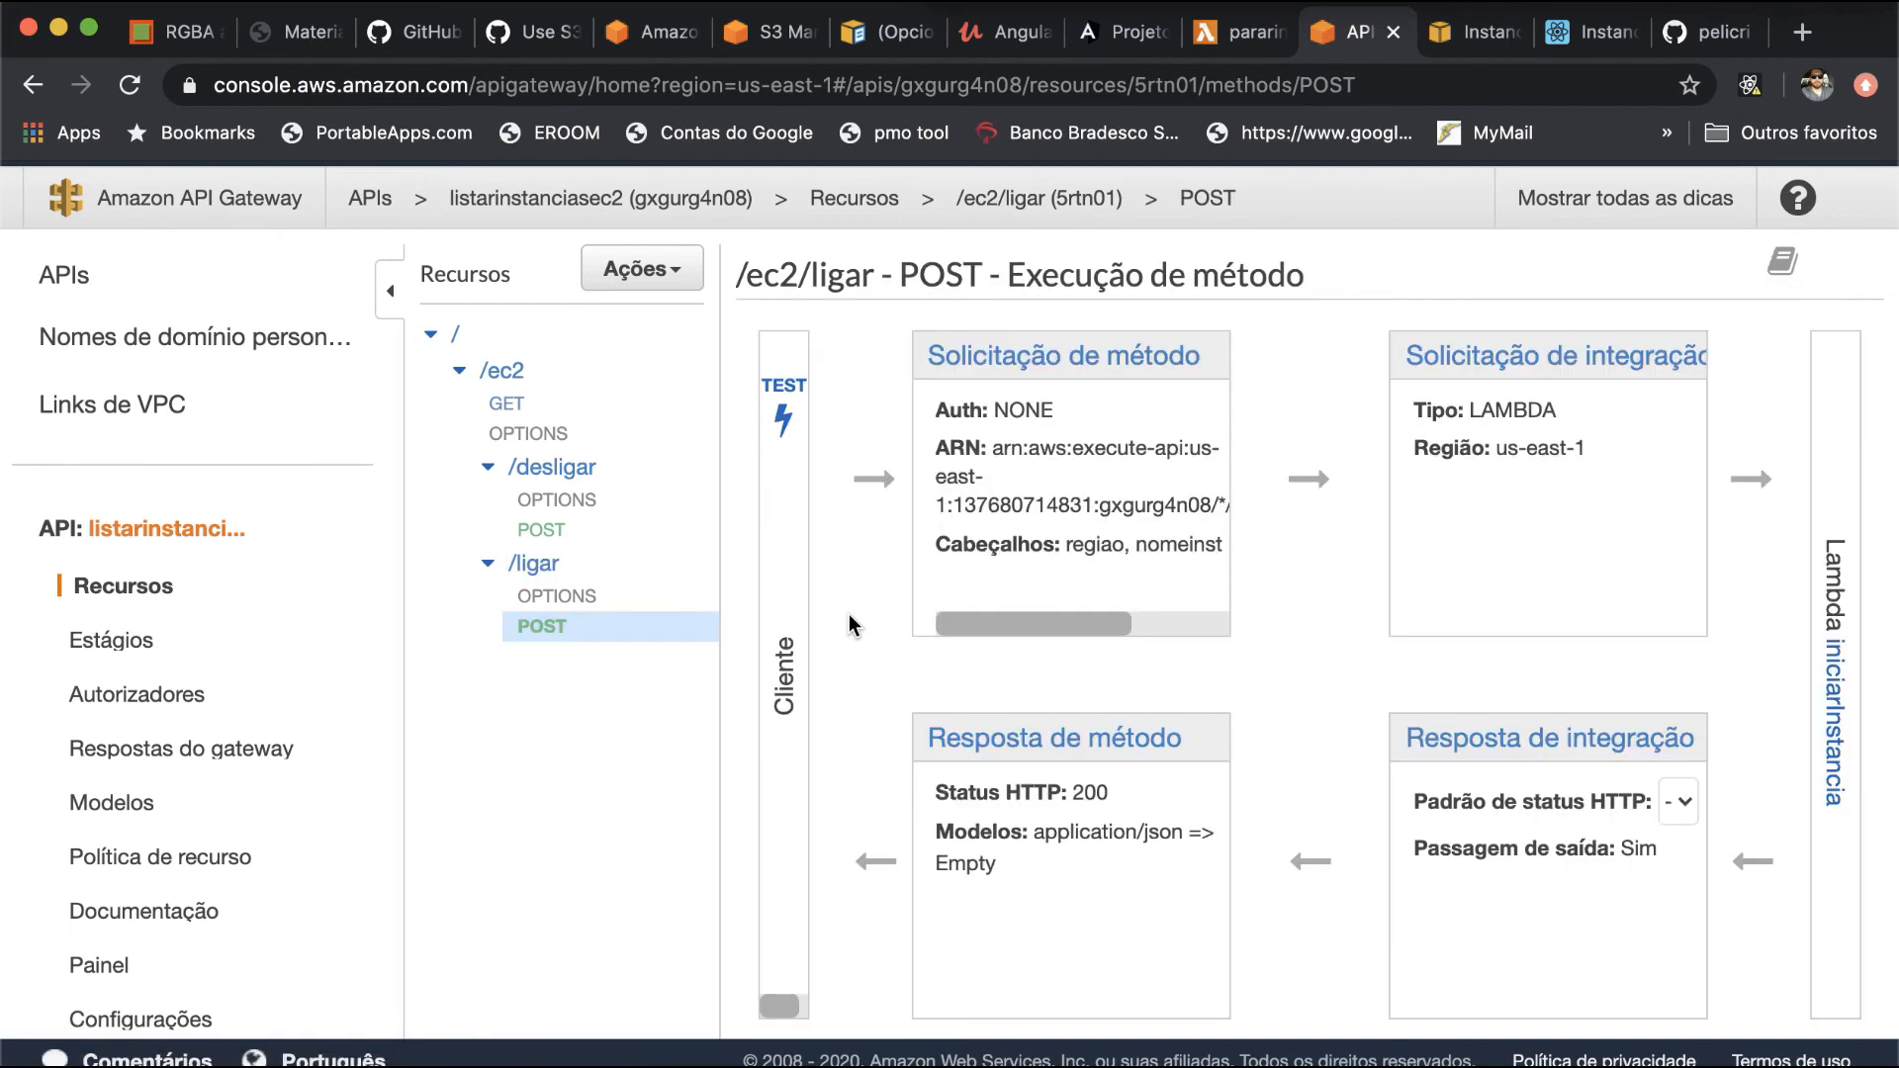
pyautogui.click(1028, 356)
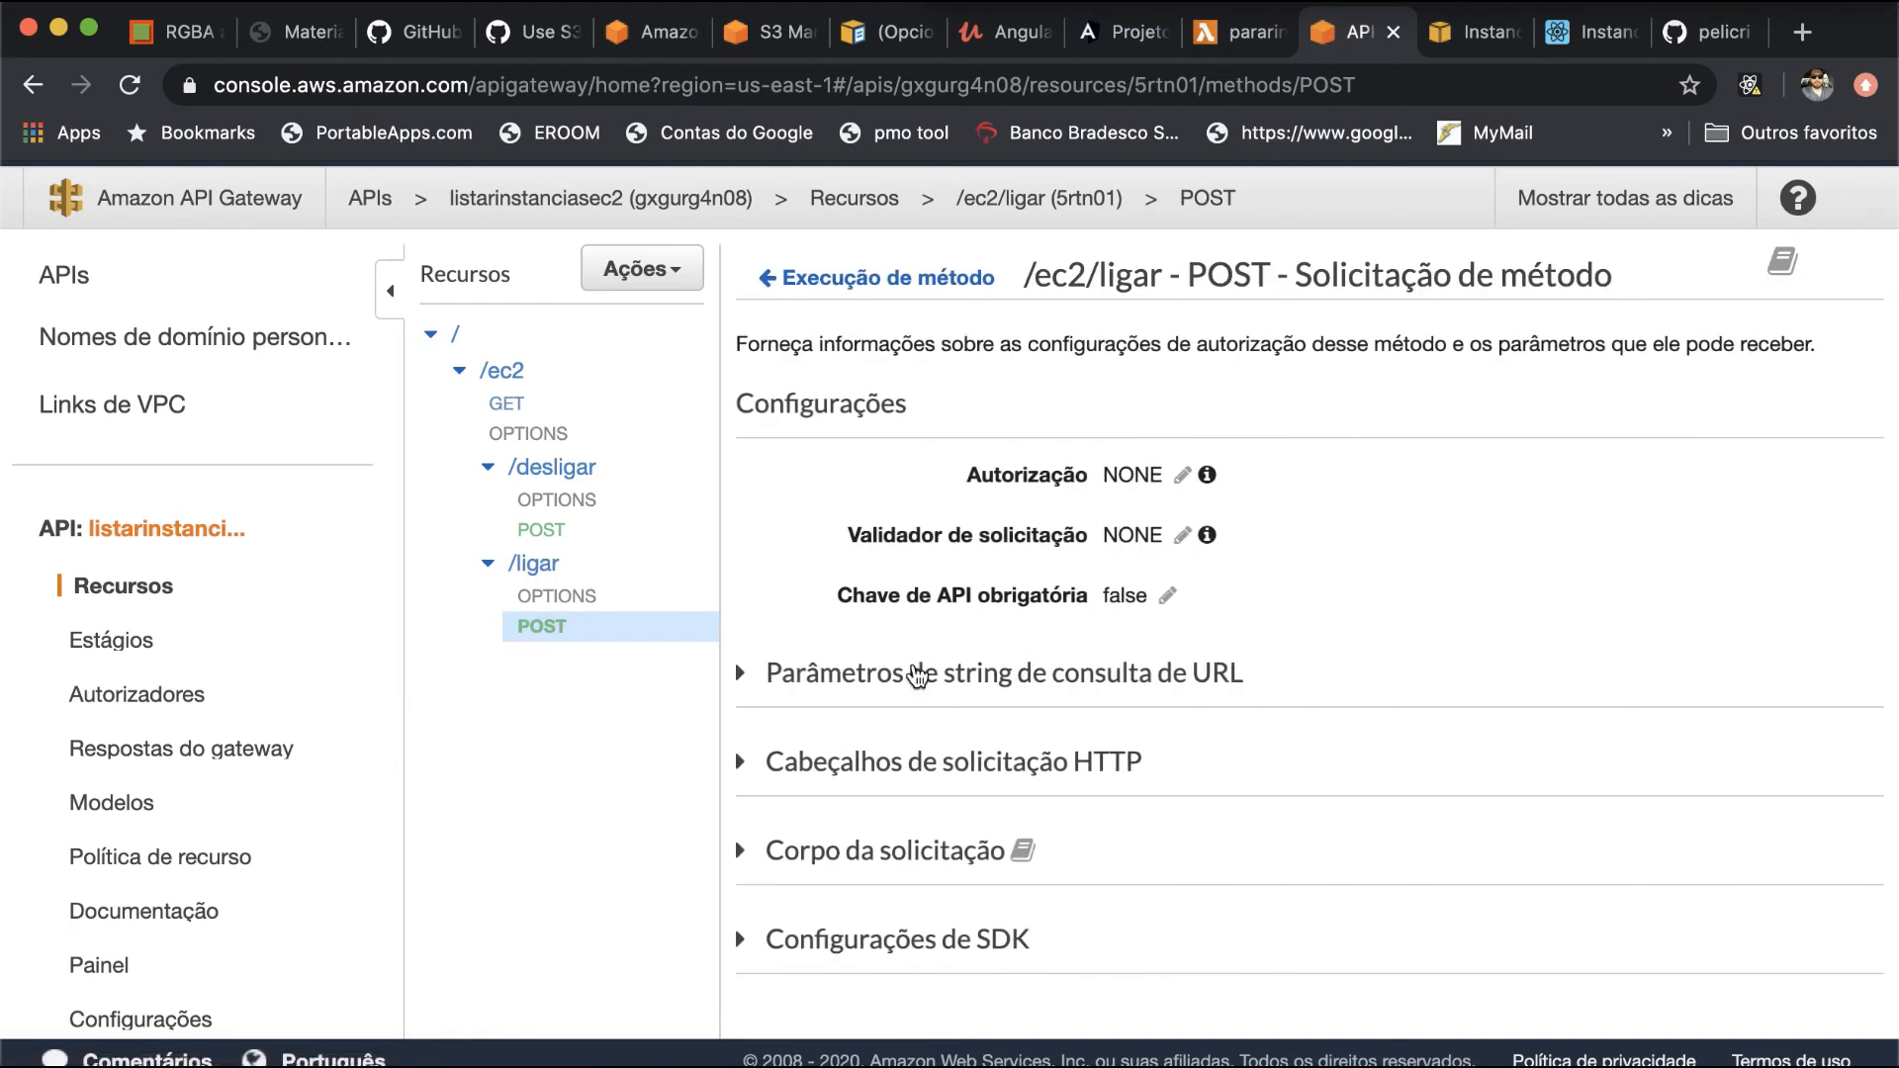
pyautogui.scroll(-1, 918, 675)
pyautogui.click(896, 682)
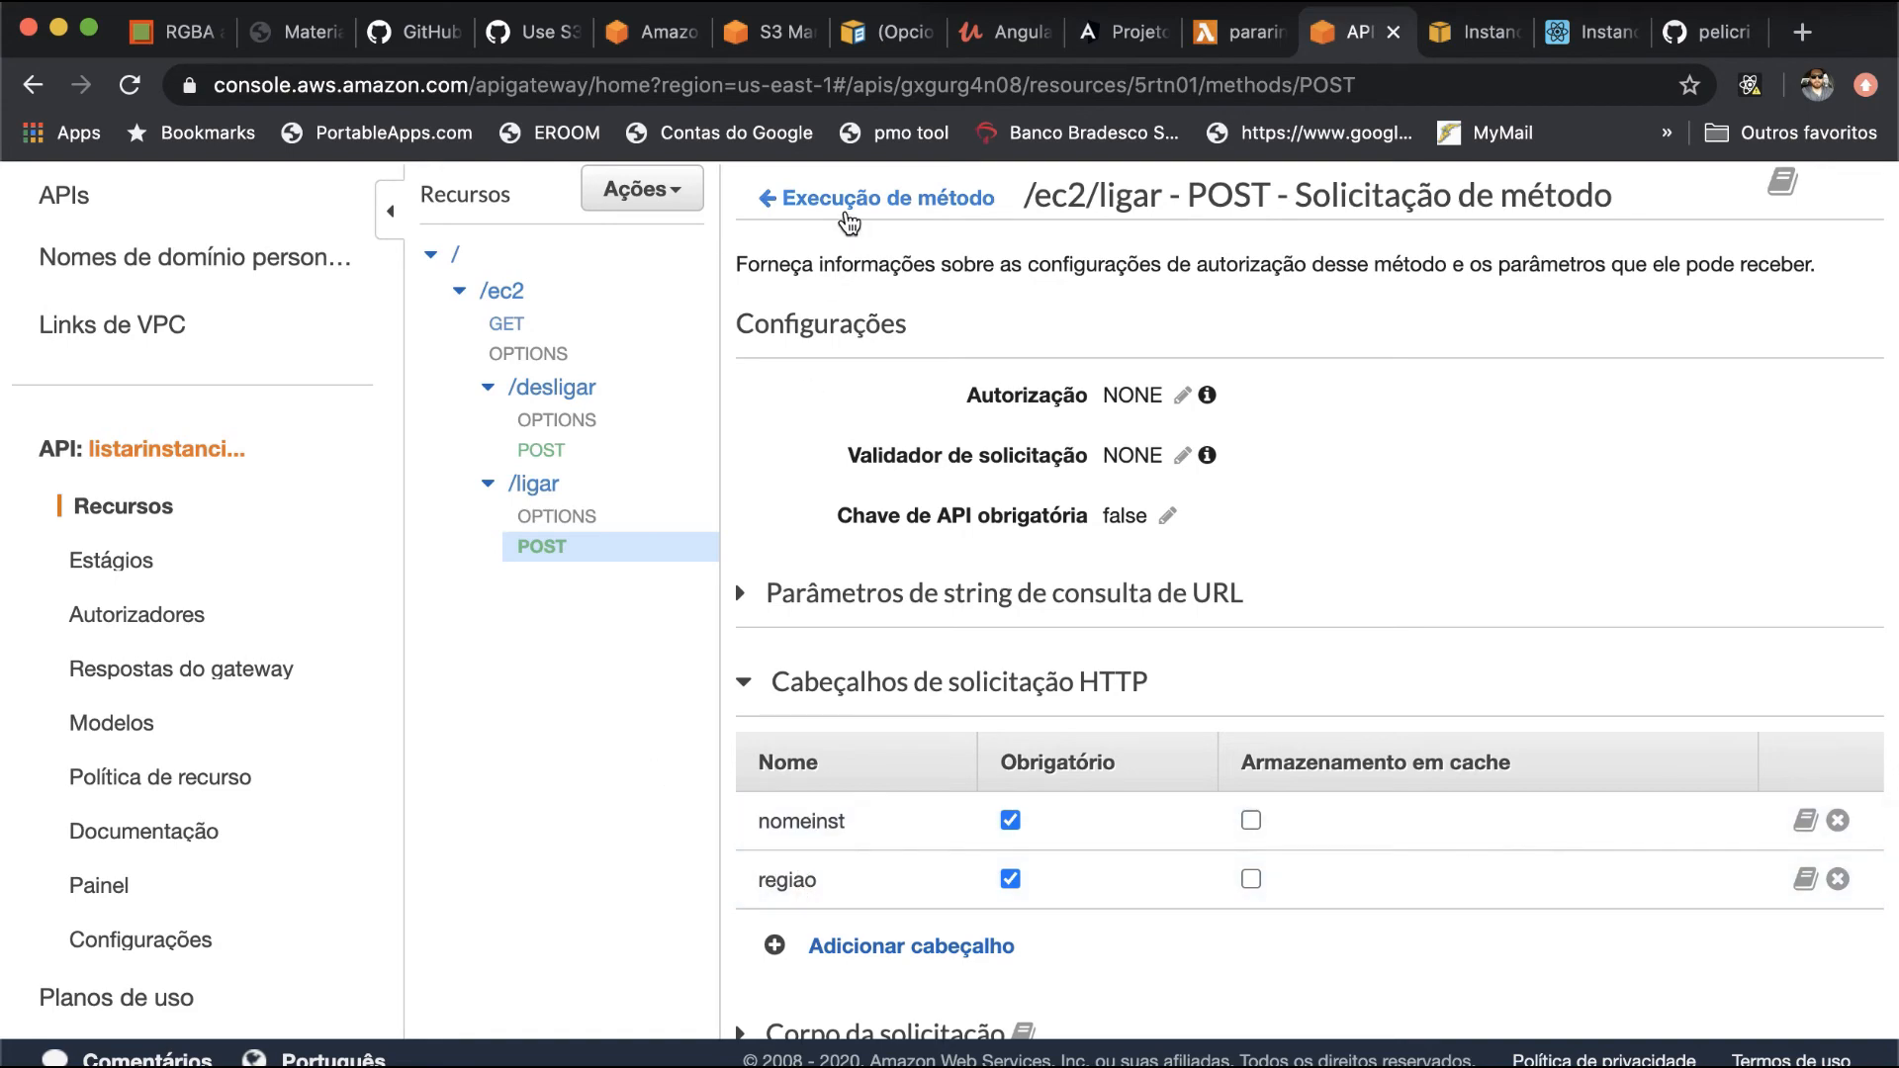
# - Examine the application/json mapping template in the /ec2/ligar POST integration request, and return to the API's stages
pyautogui.click(848, 200)
pyautogui.click(1503, 290)
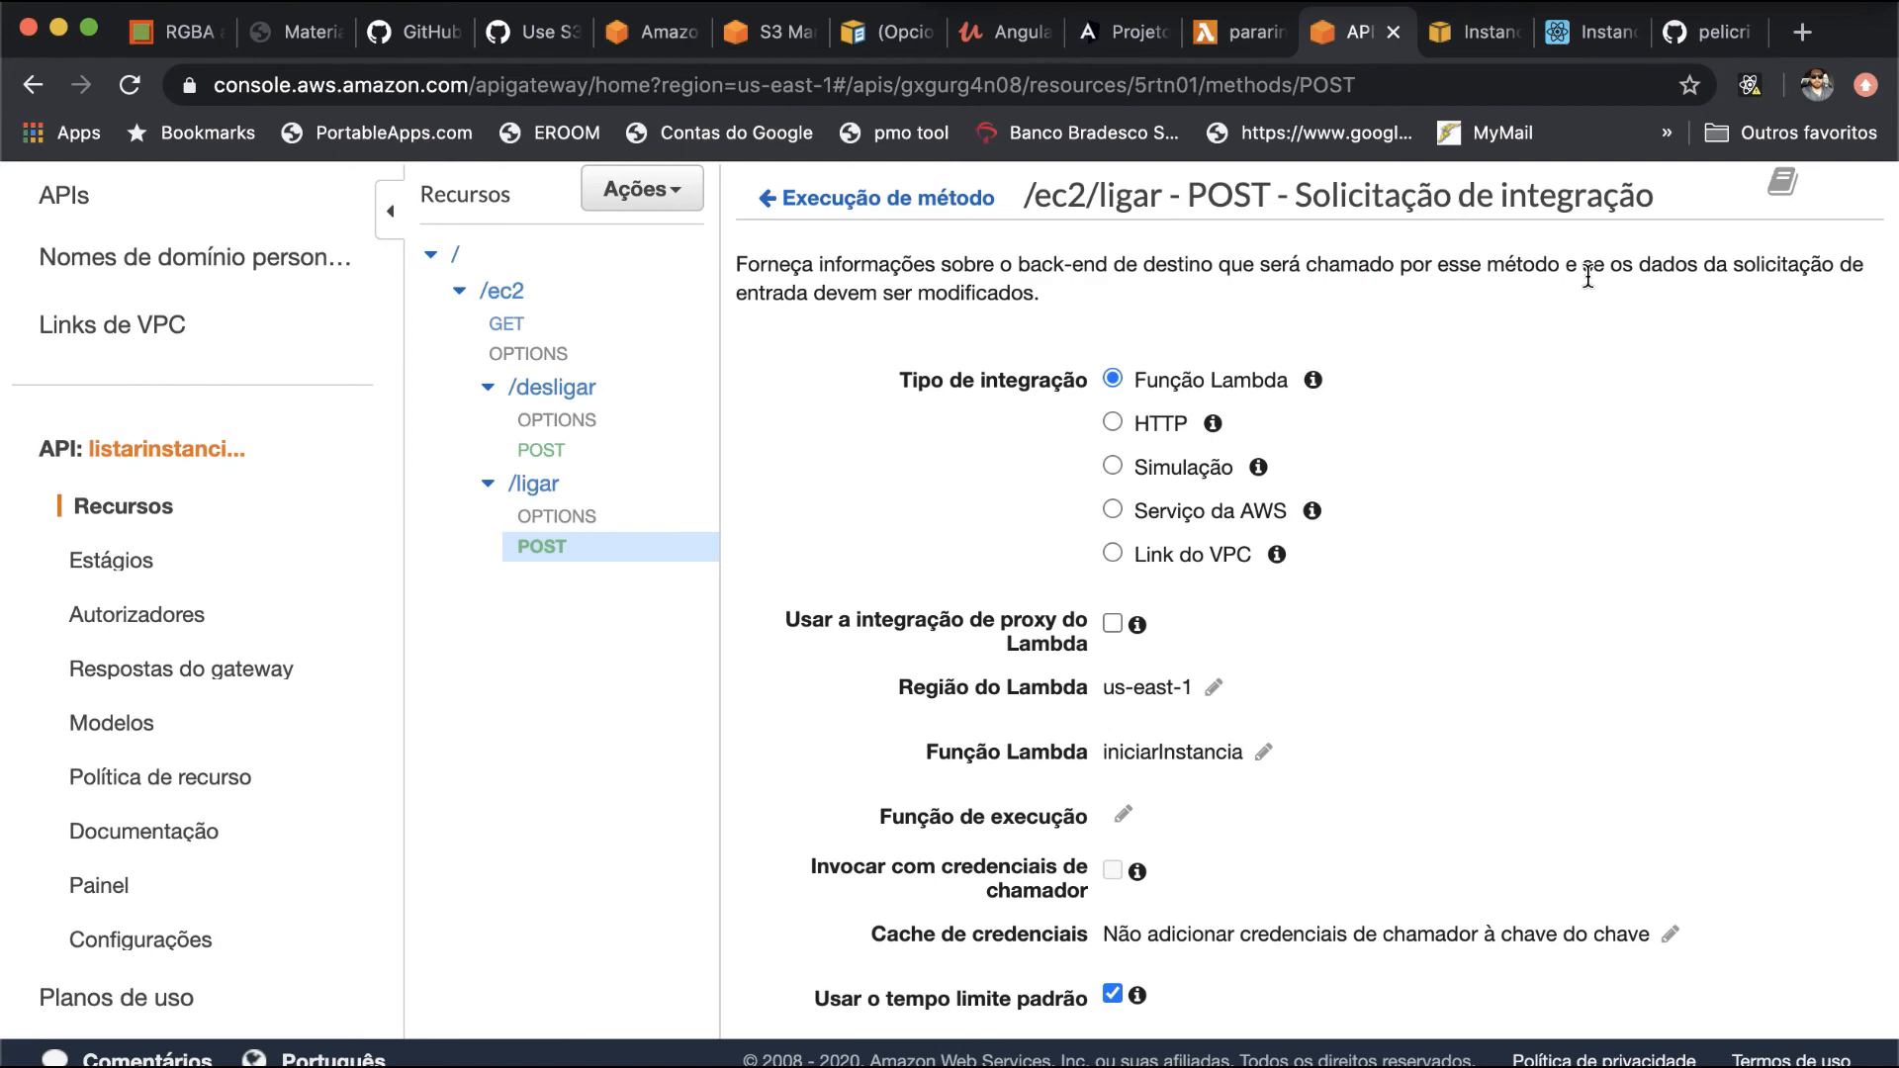
pyautogui.scroll(-5, 1437, 510)
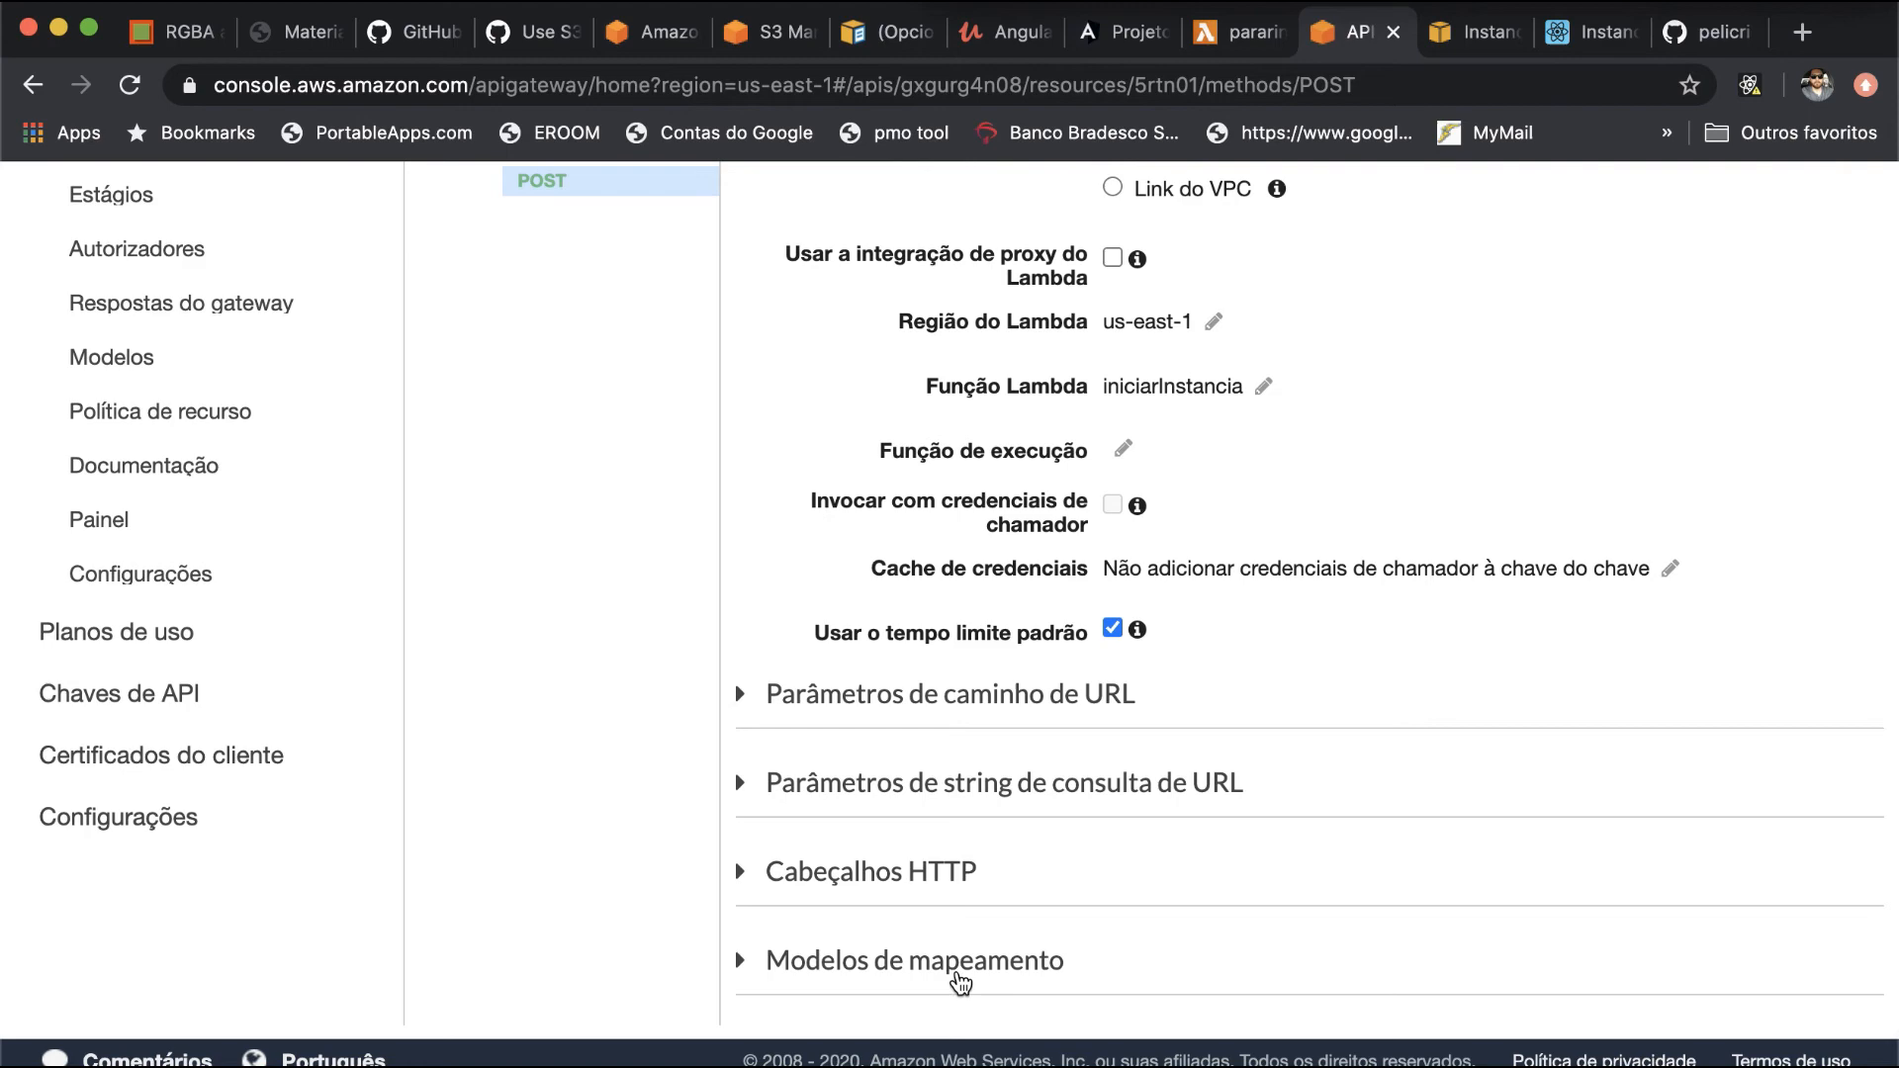
pyautogui.click(960, 978)
pyautogui.scroll(-5, 1279, 709)
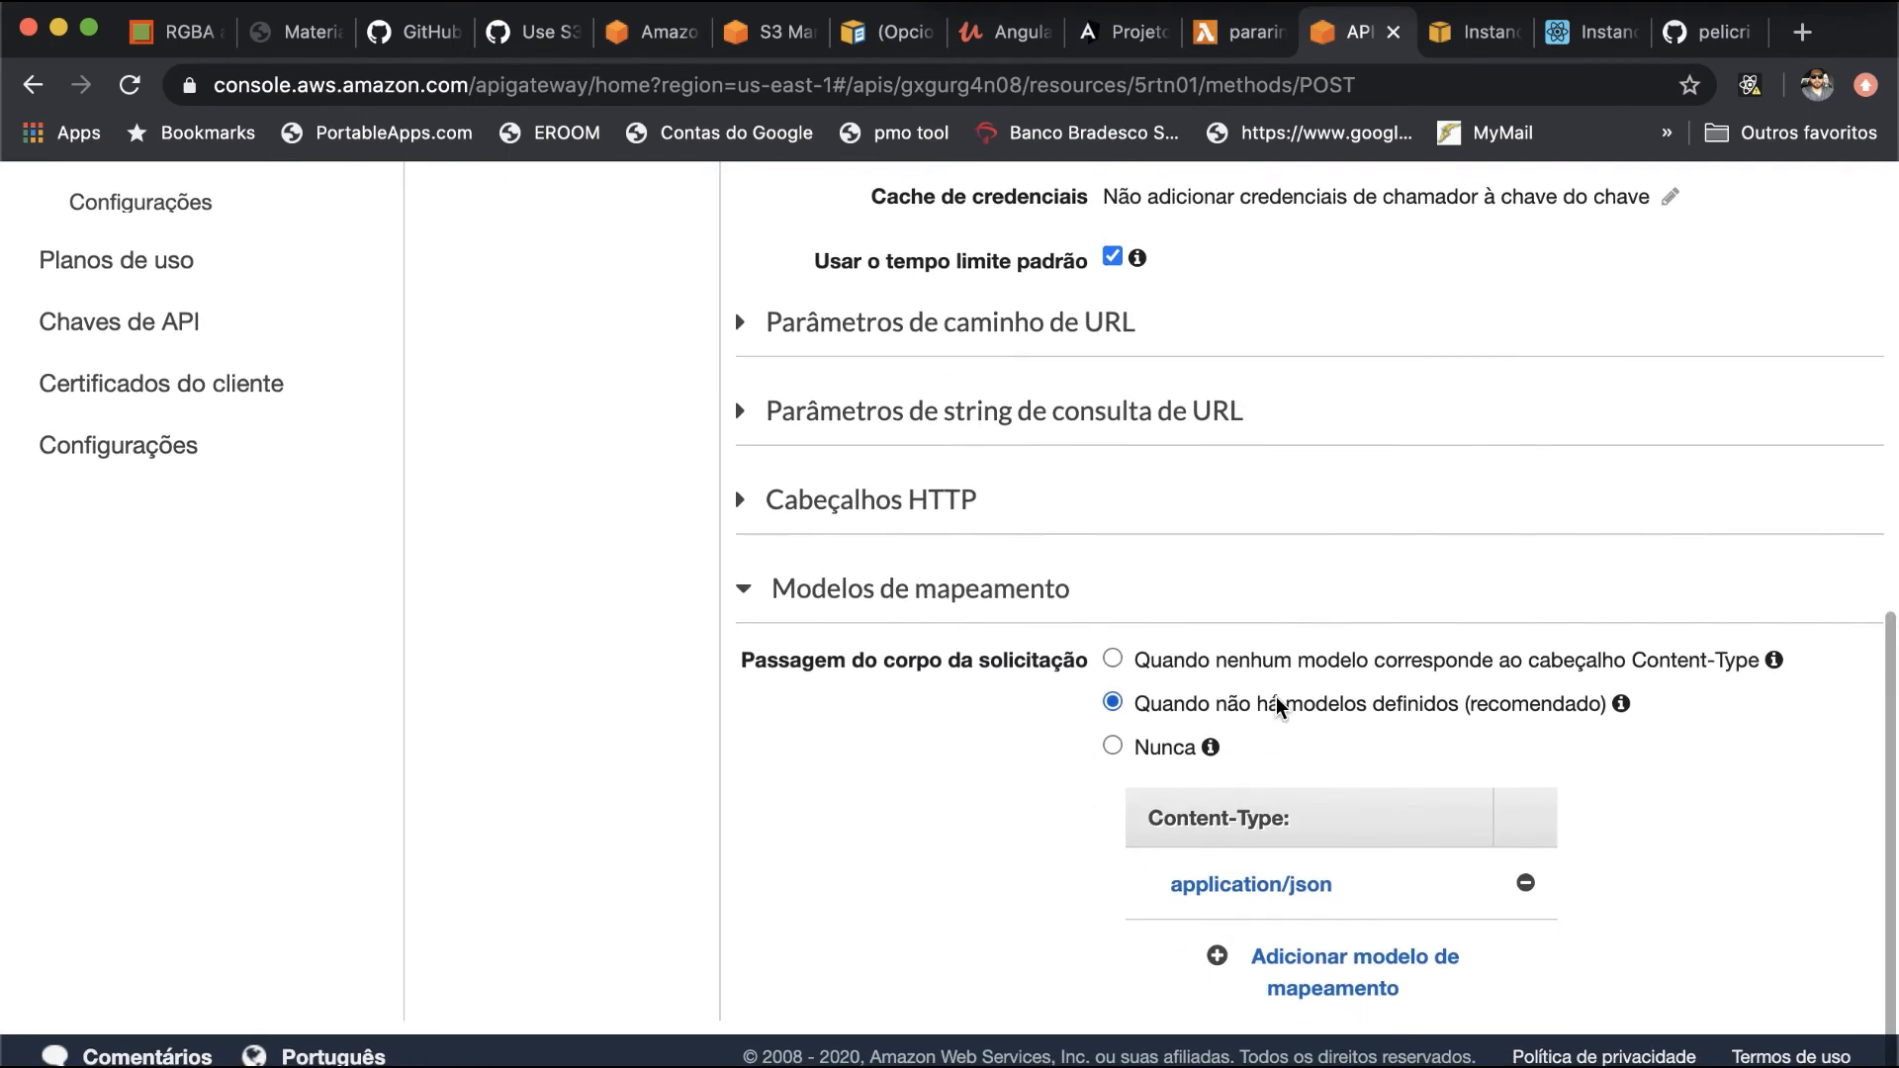
pyautogui.click(1277, 901)
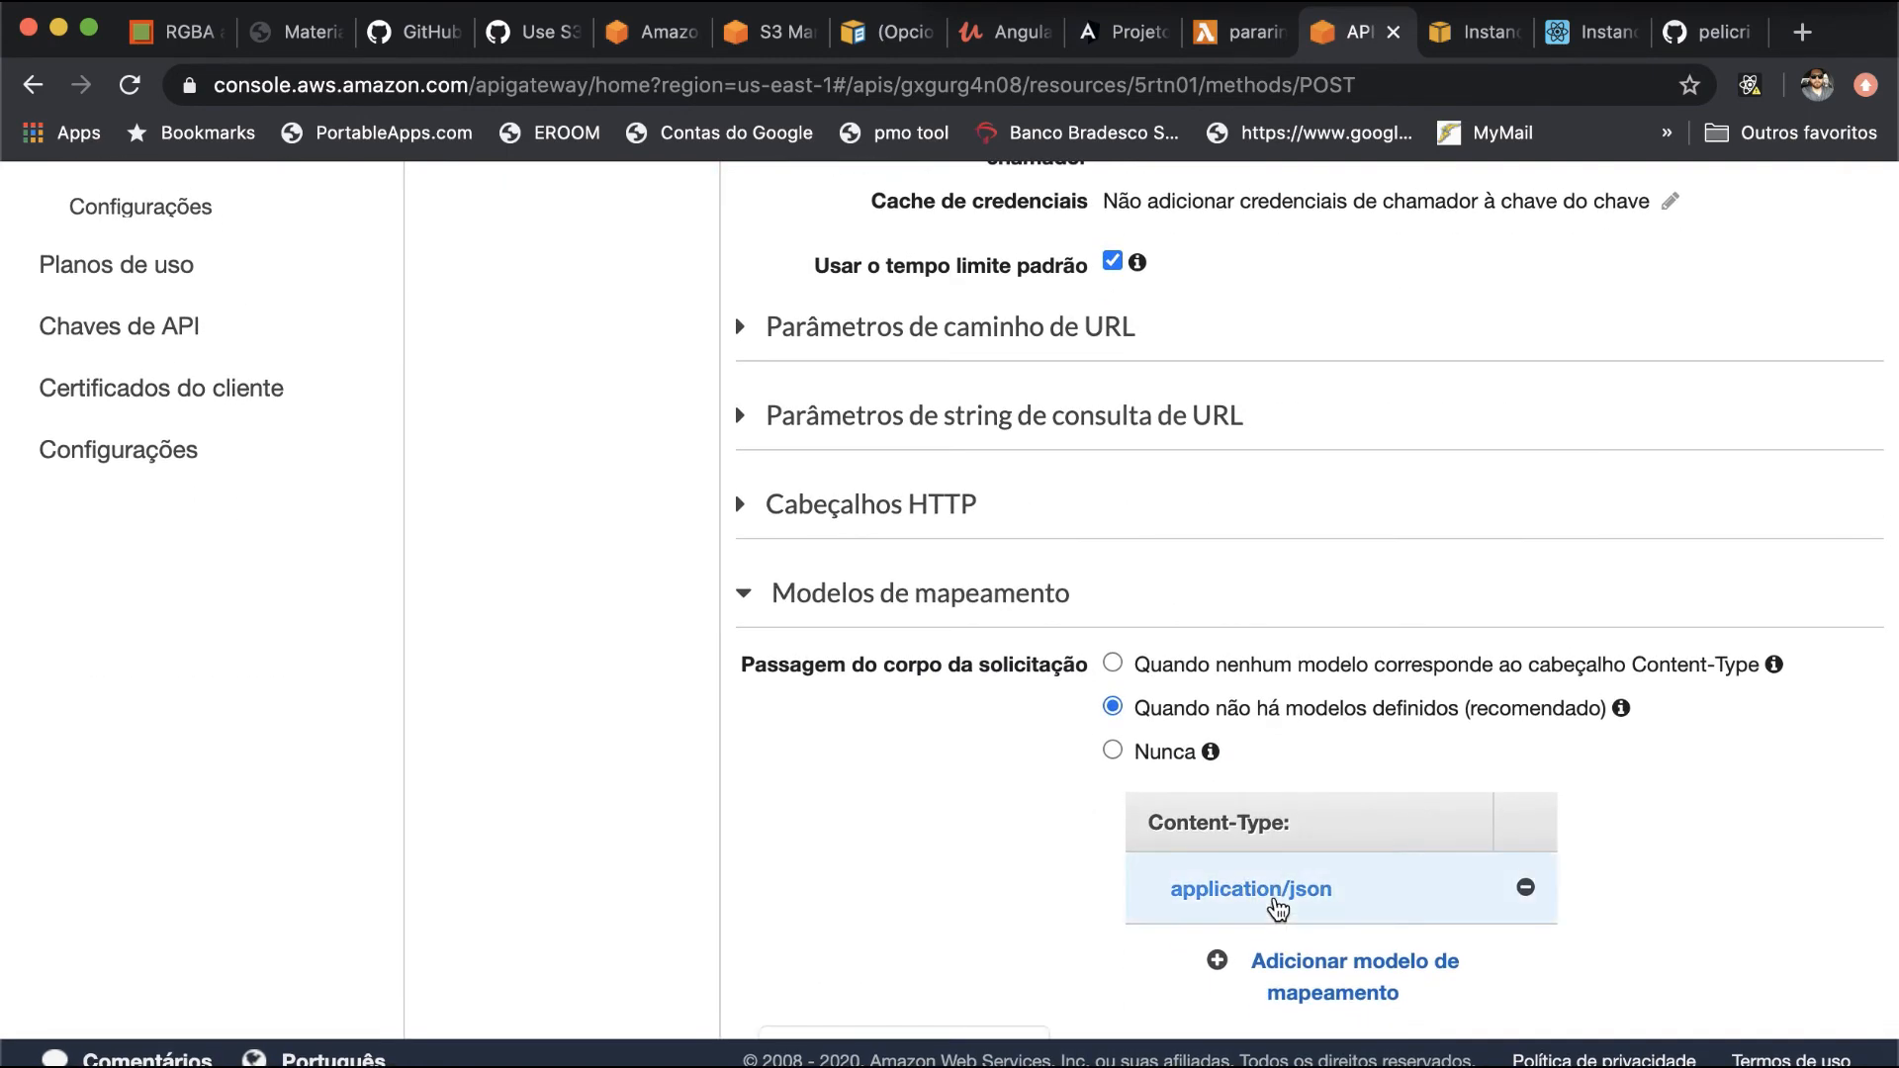
pyautogui.scroll(-8, 1005, 915)
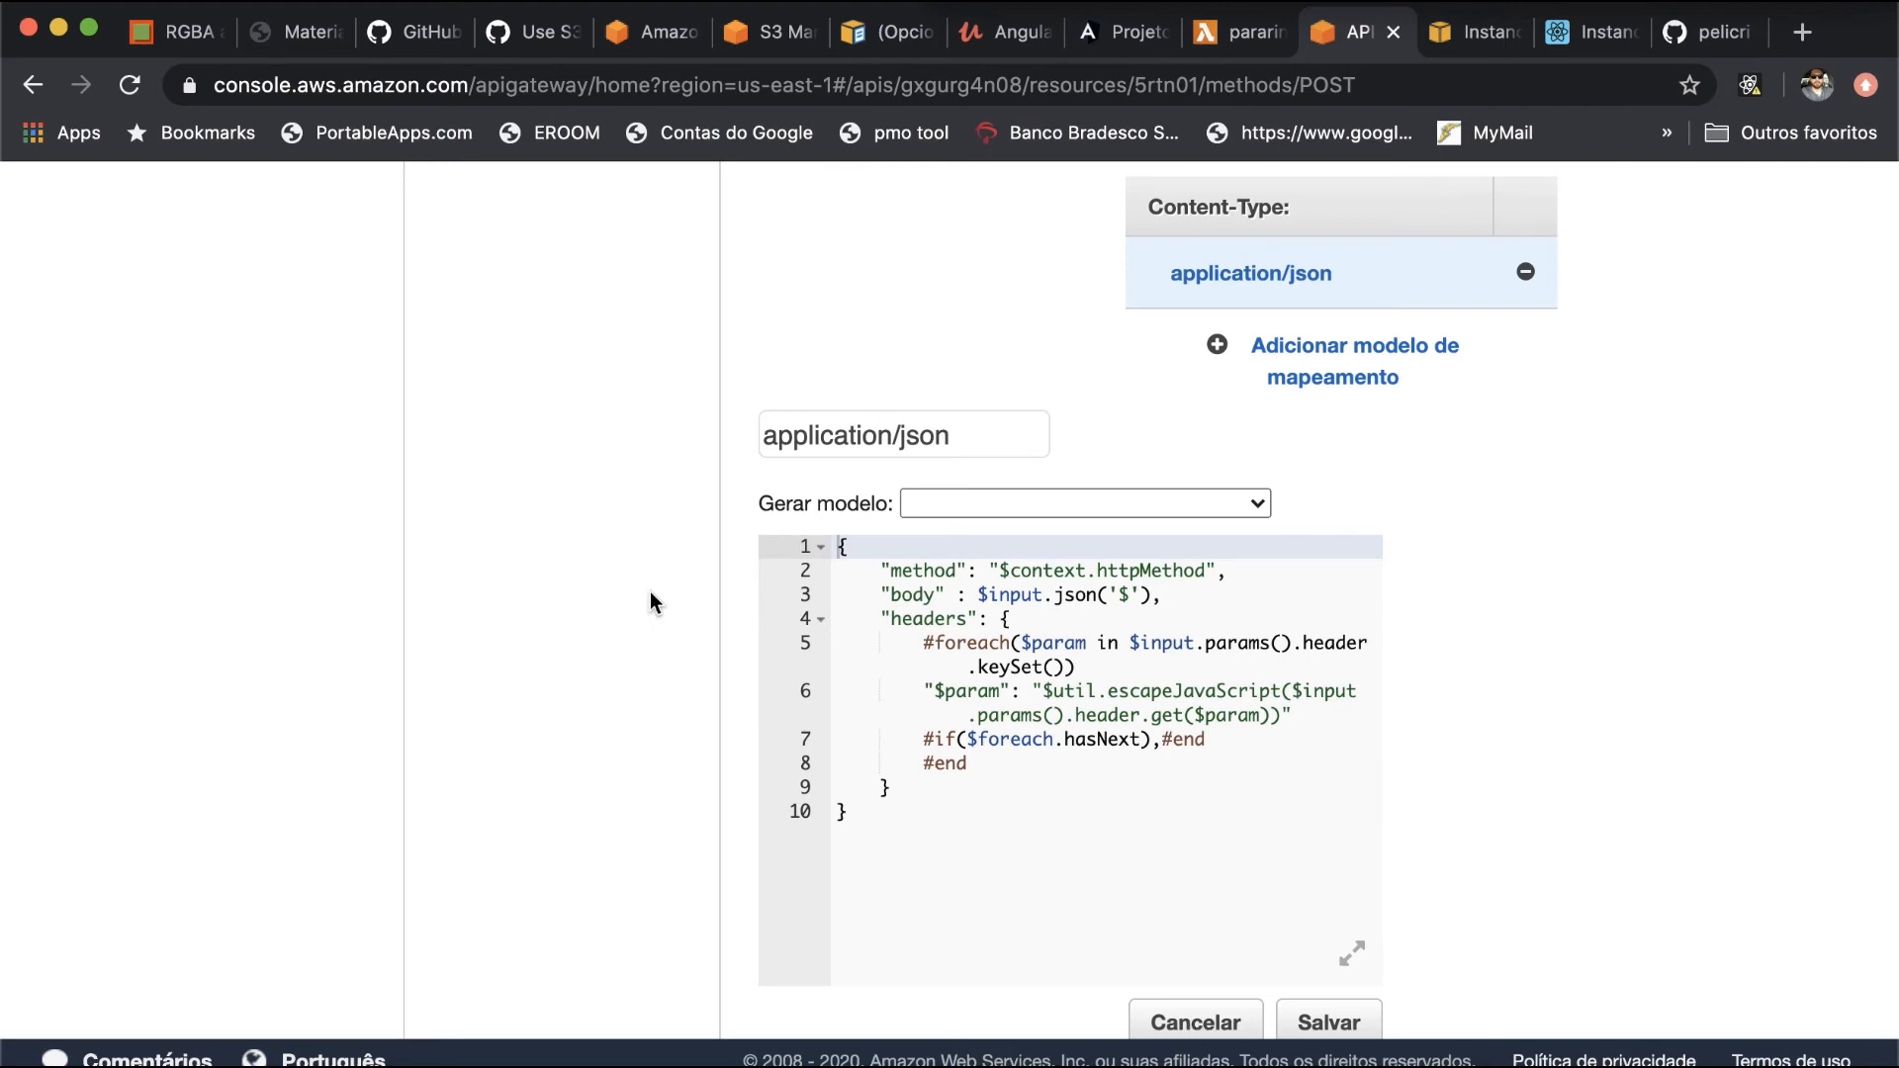
pyautogui.scroll(15, 649, 601)
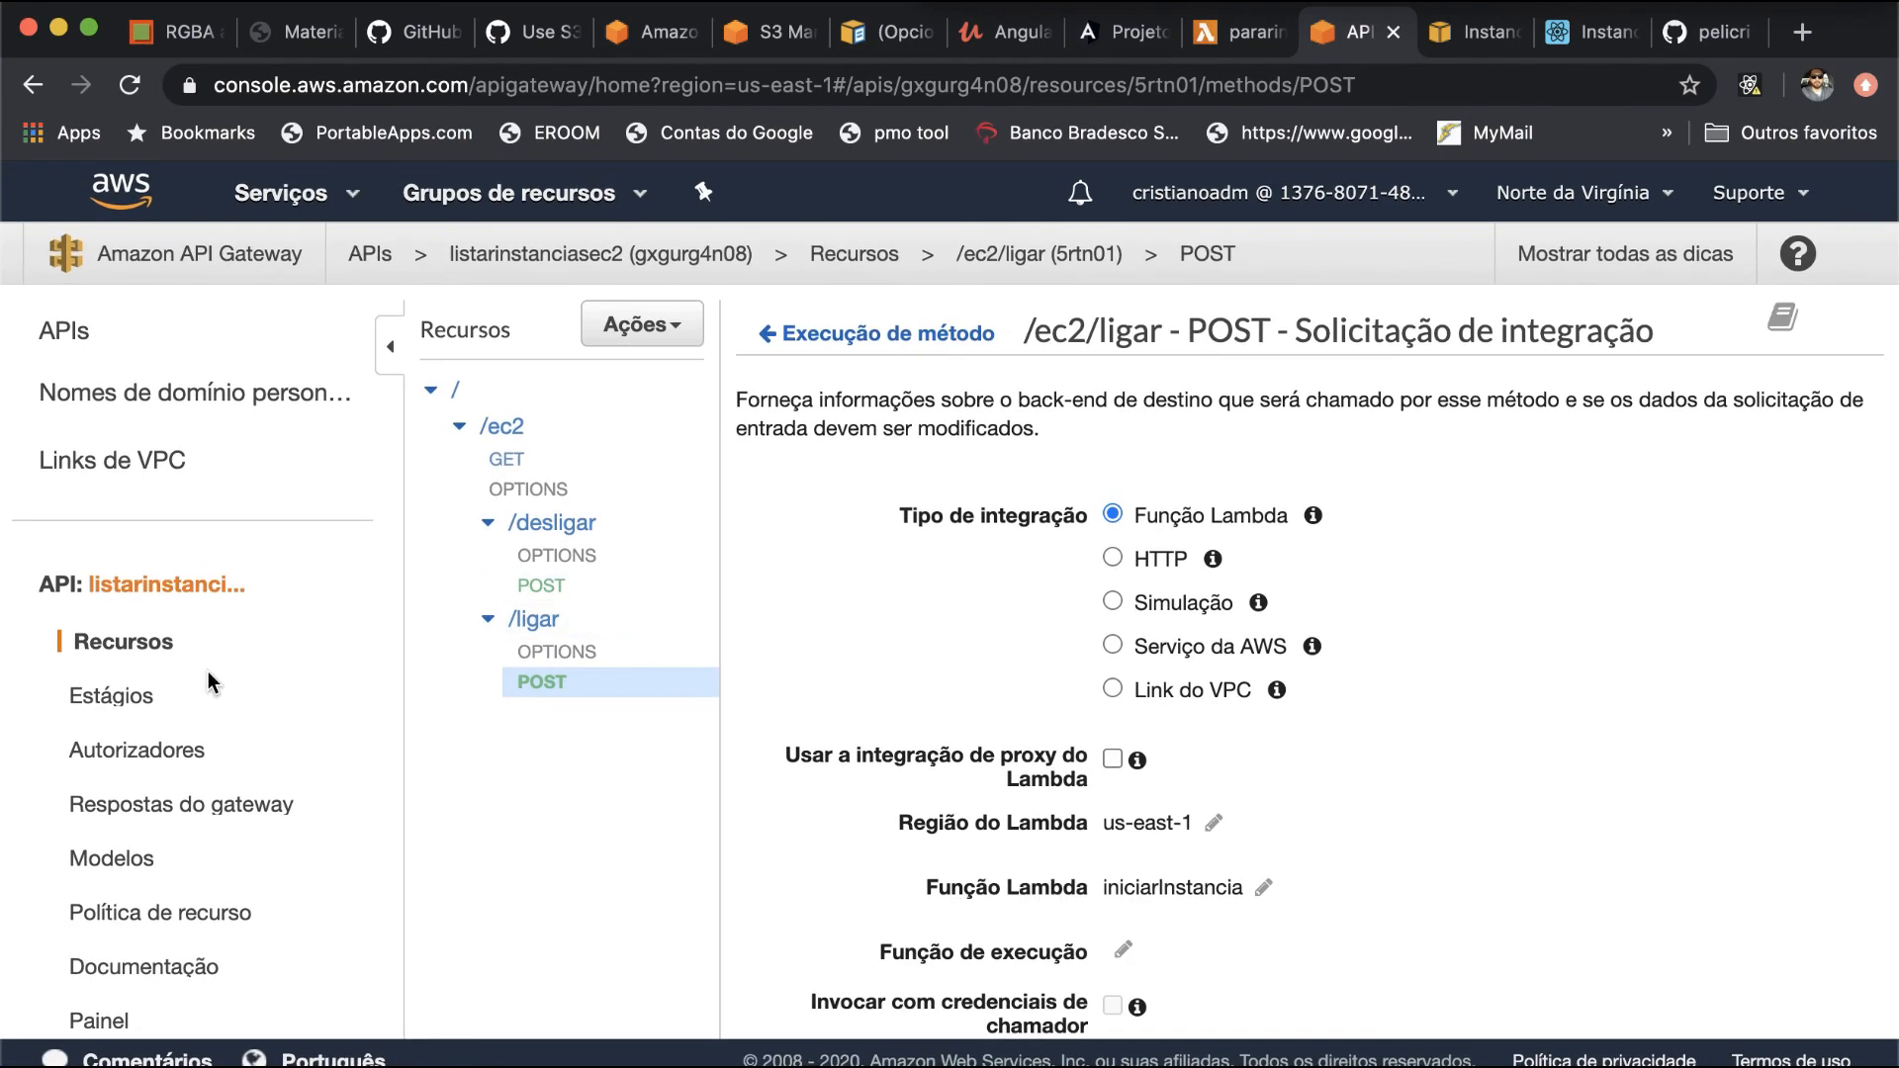
pyautogui.click(131, 704)
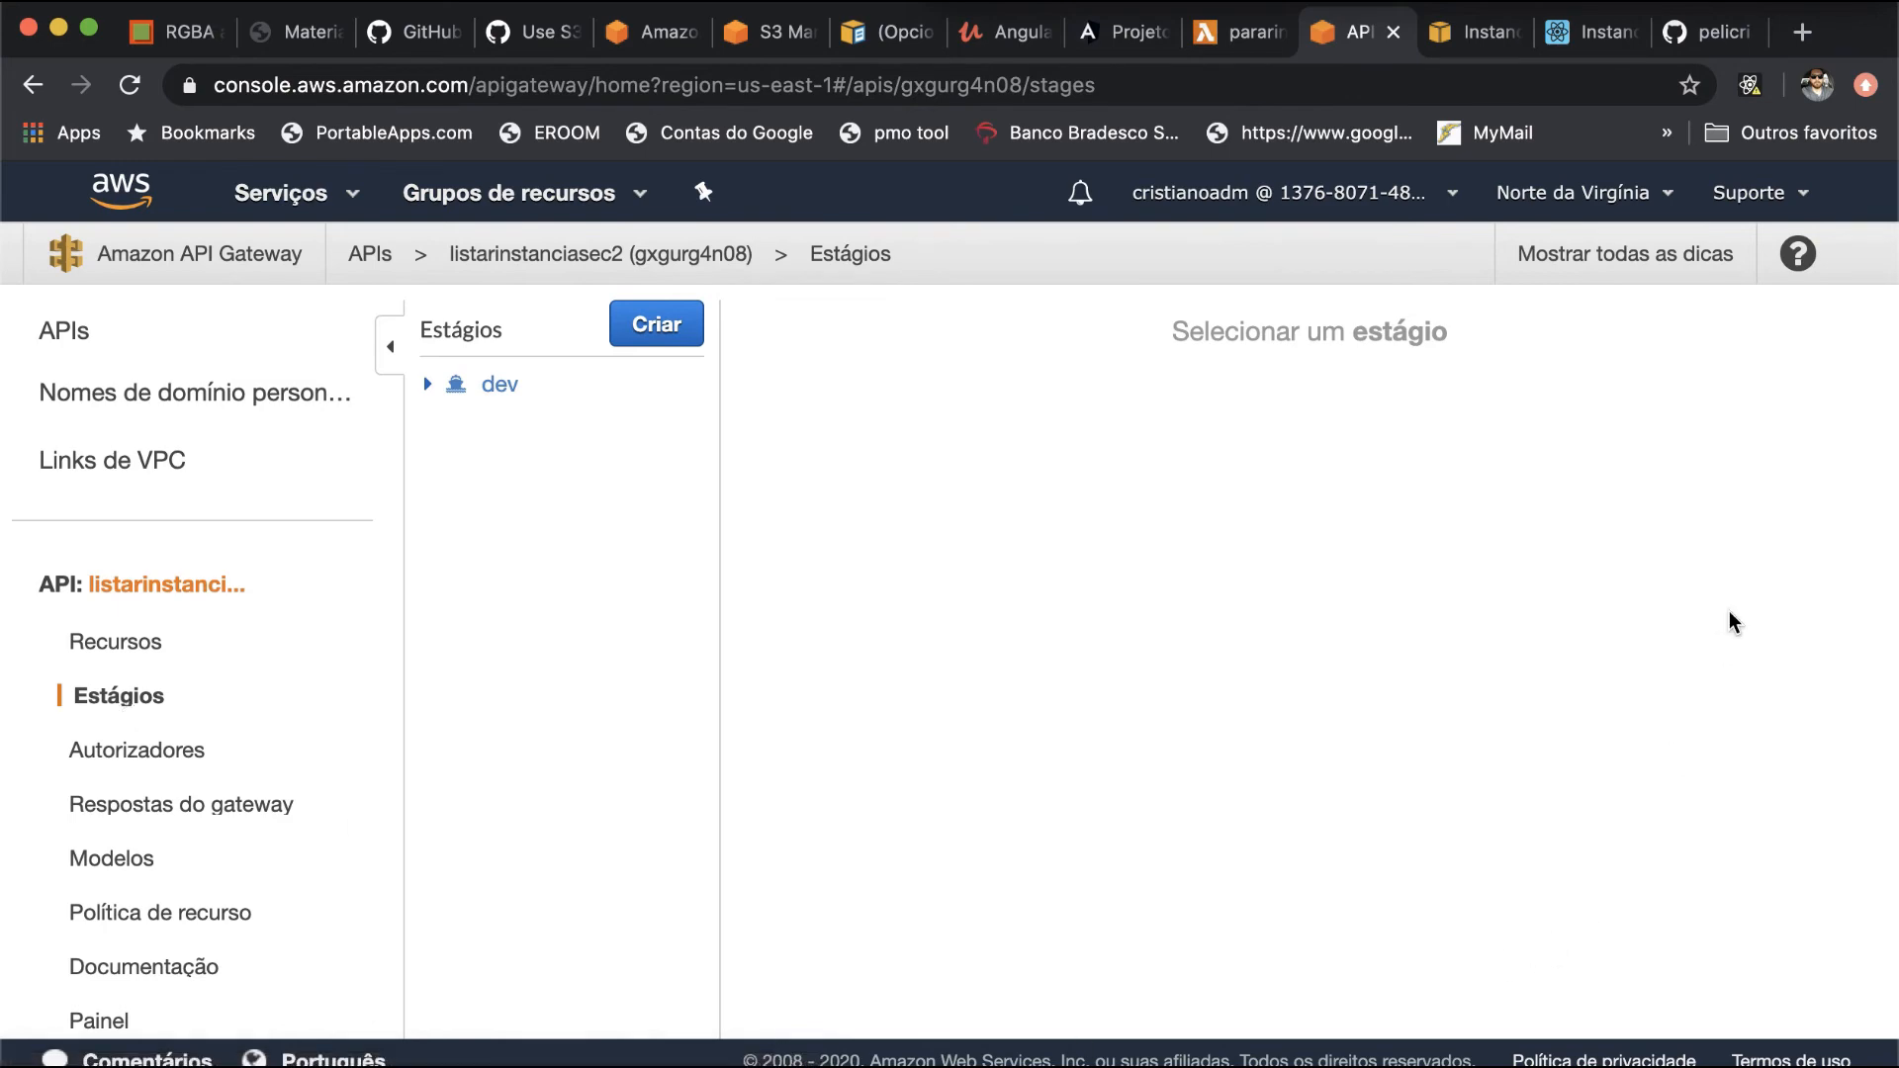
# - Switch to the React app at localhost:3000, reload it and list the instances of region us-east-1 - Norte Virgínia
pyautogui.click(1591, 31)
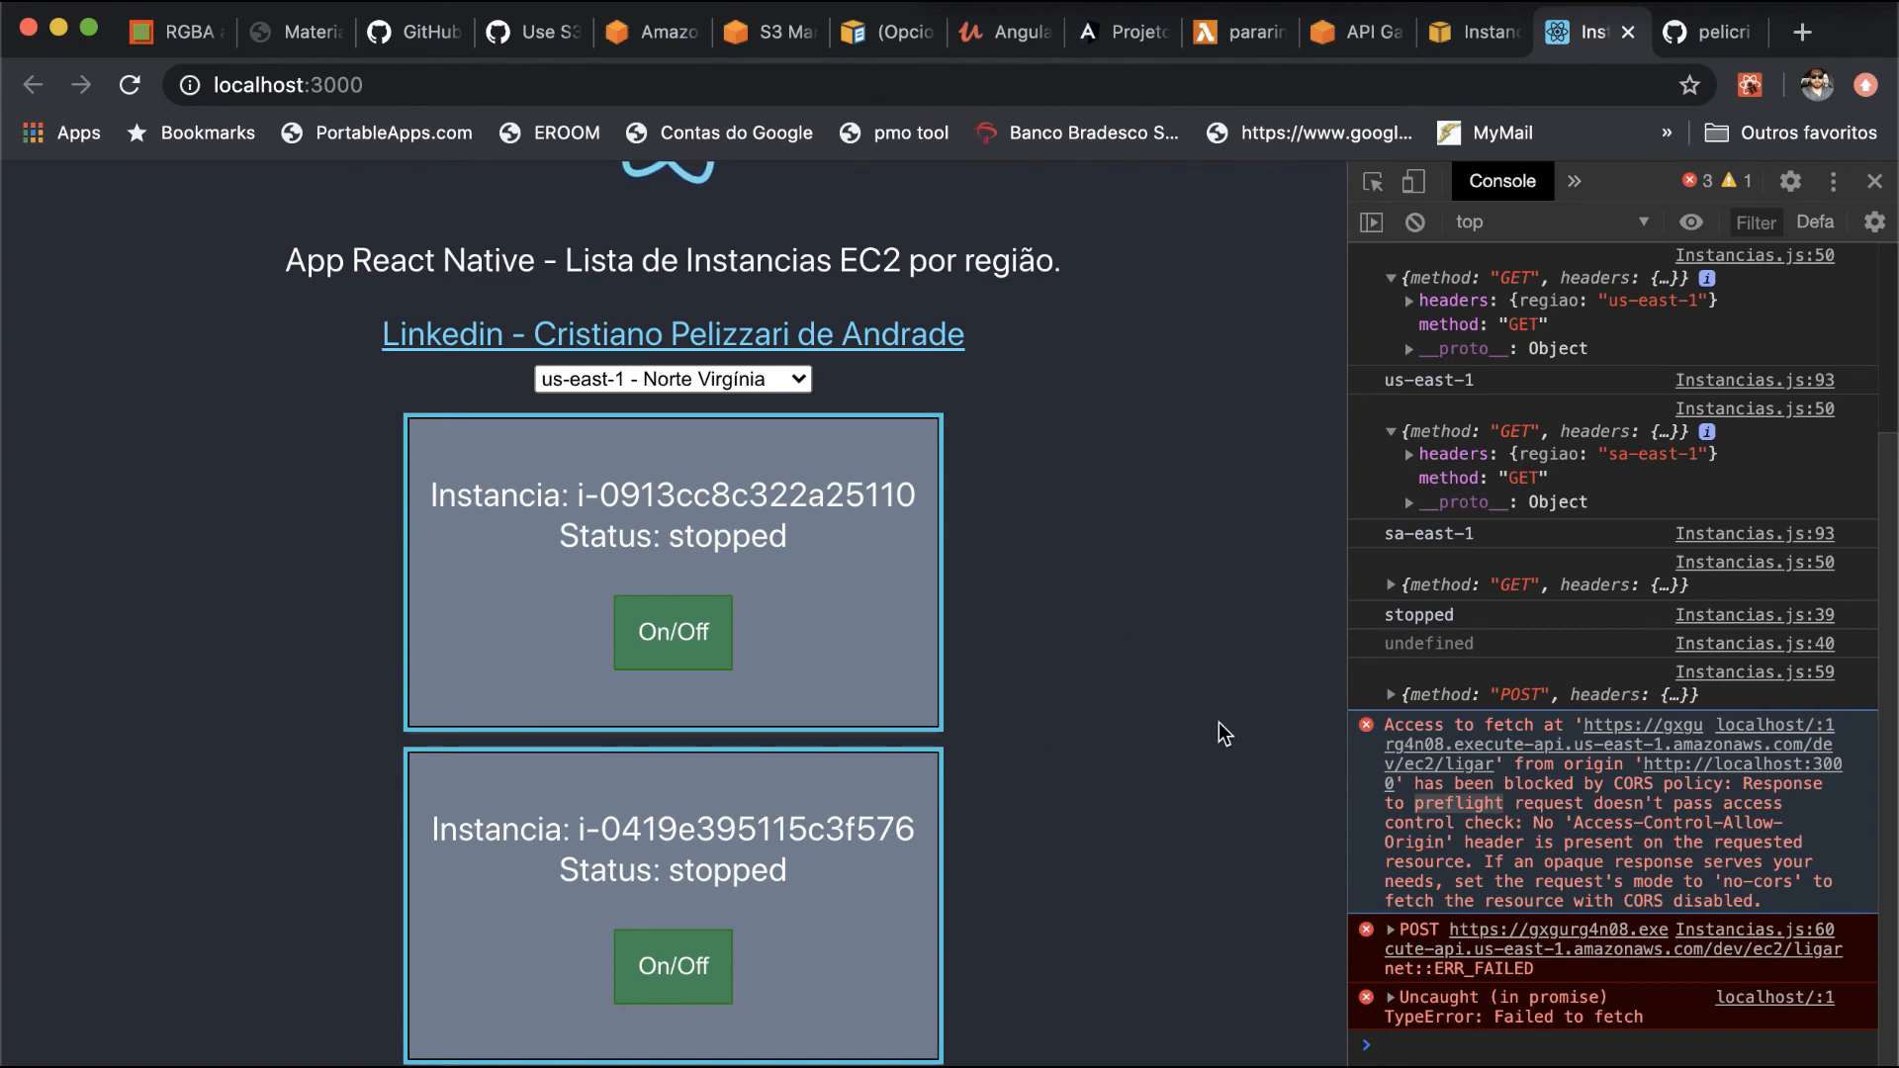
pyautogui.press('super+r')
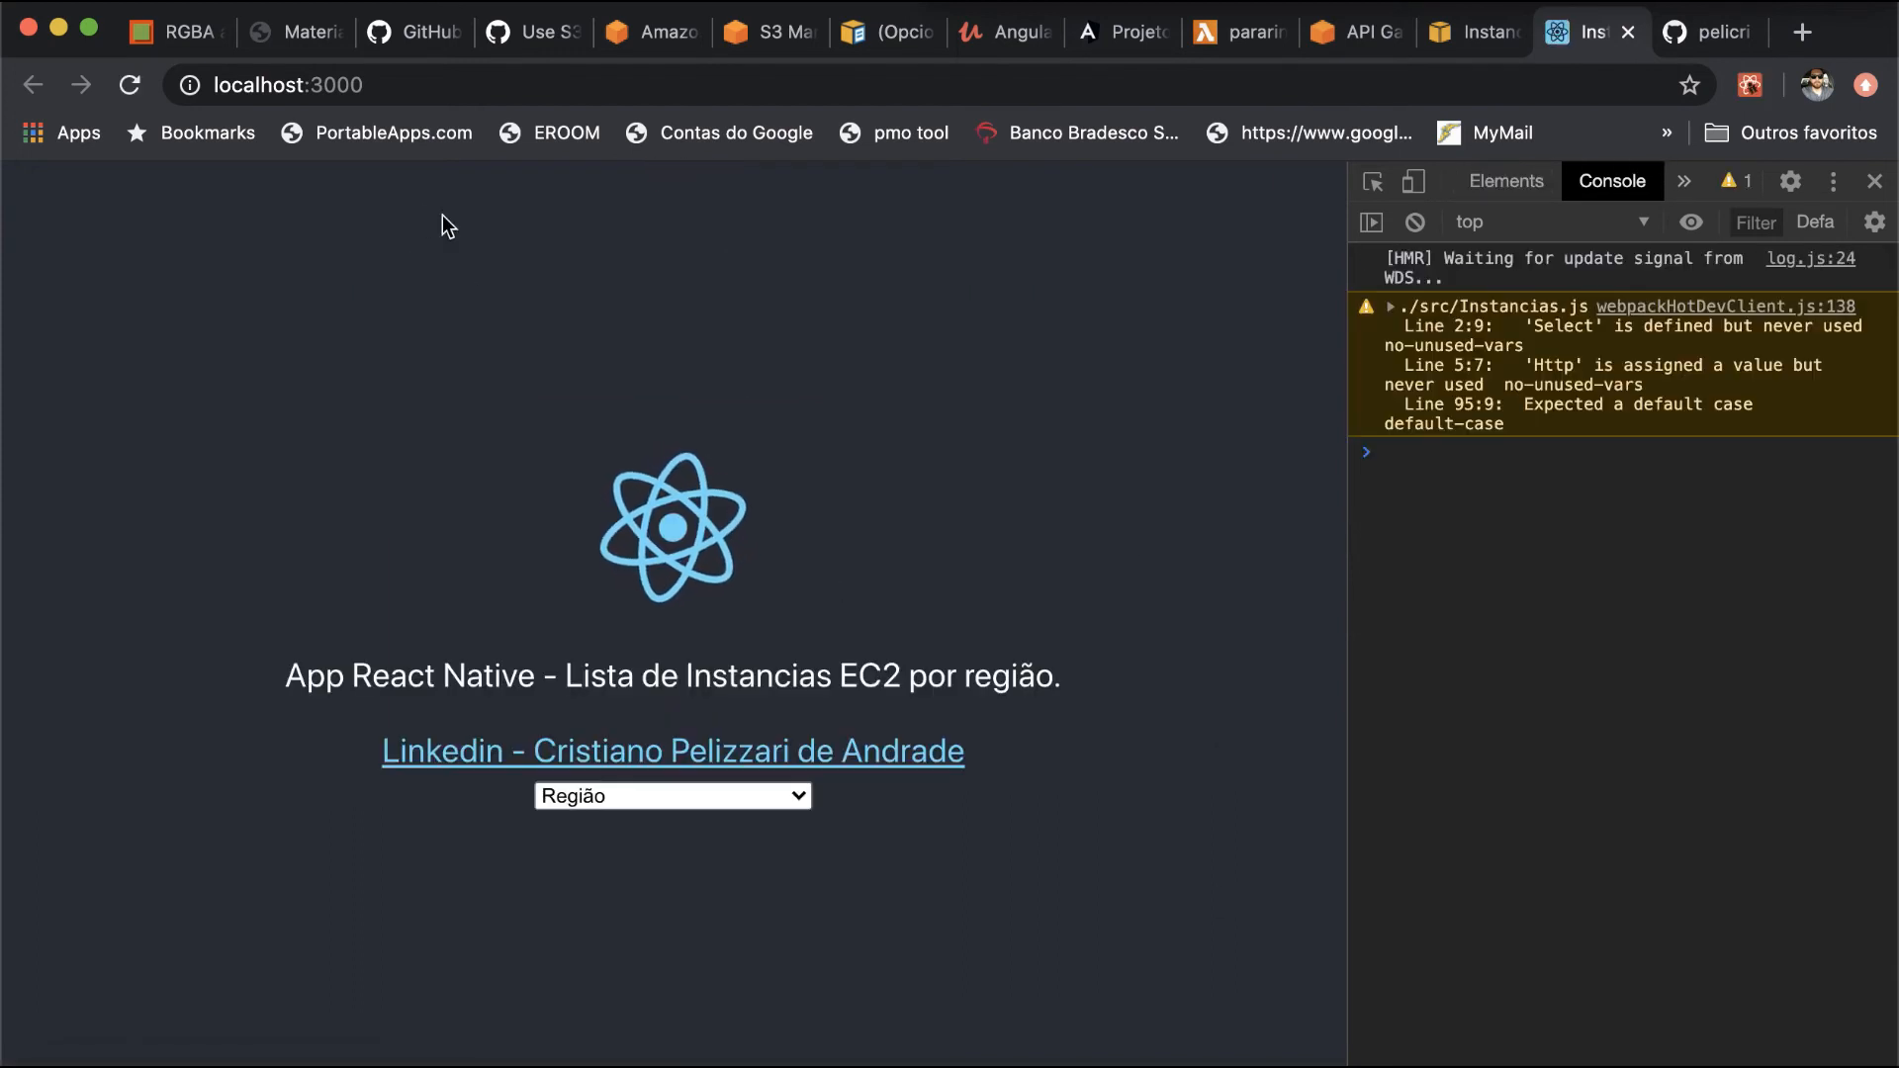
pyautogui.click(692, 791)
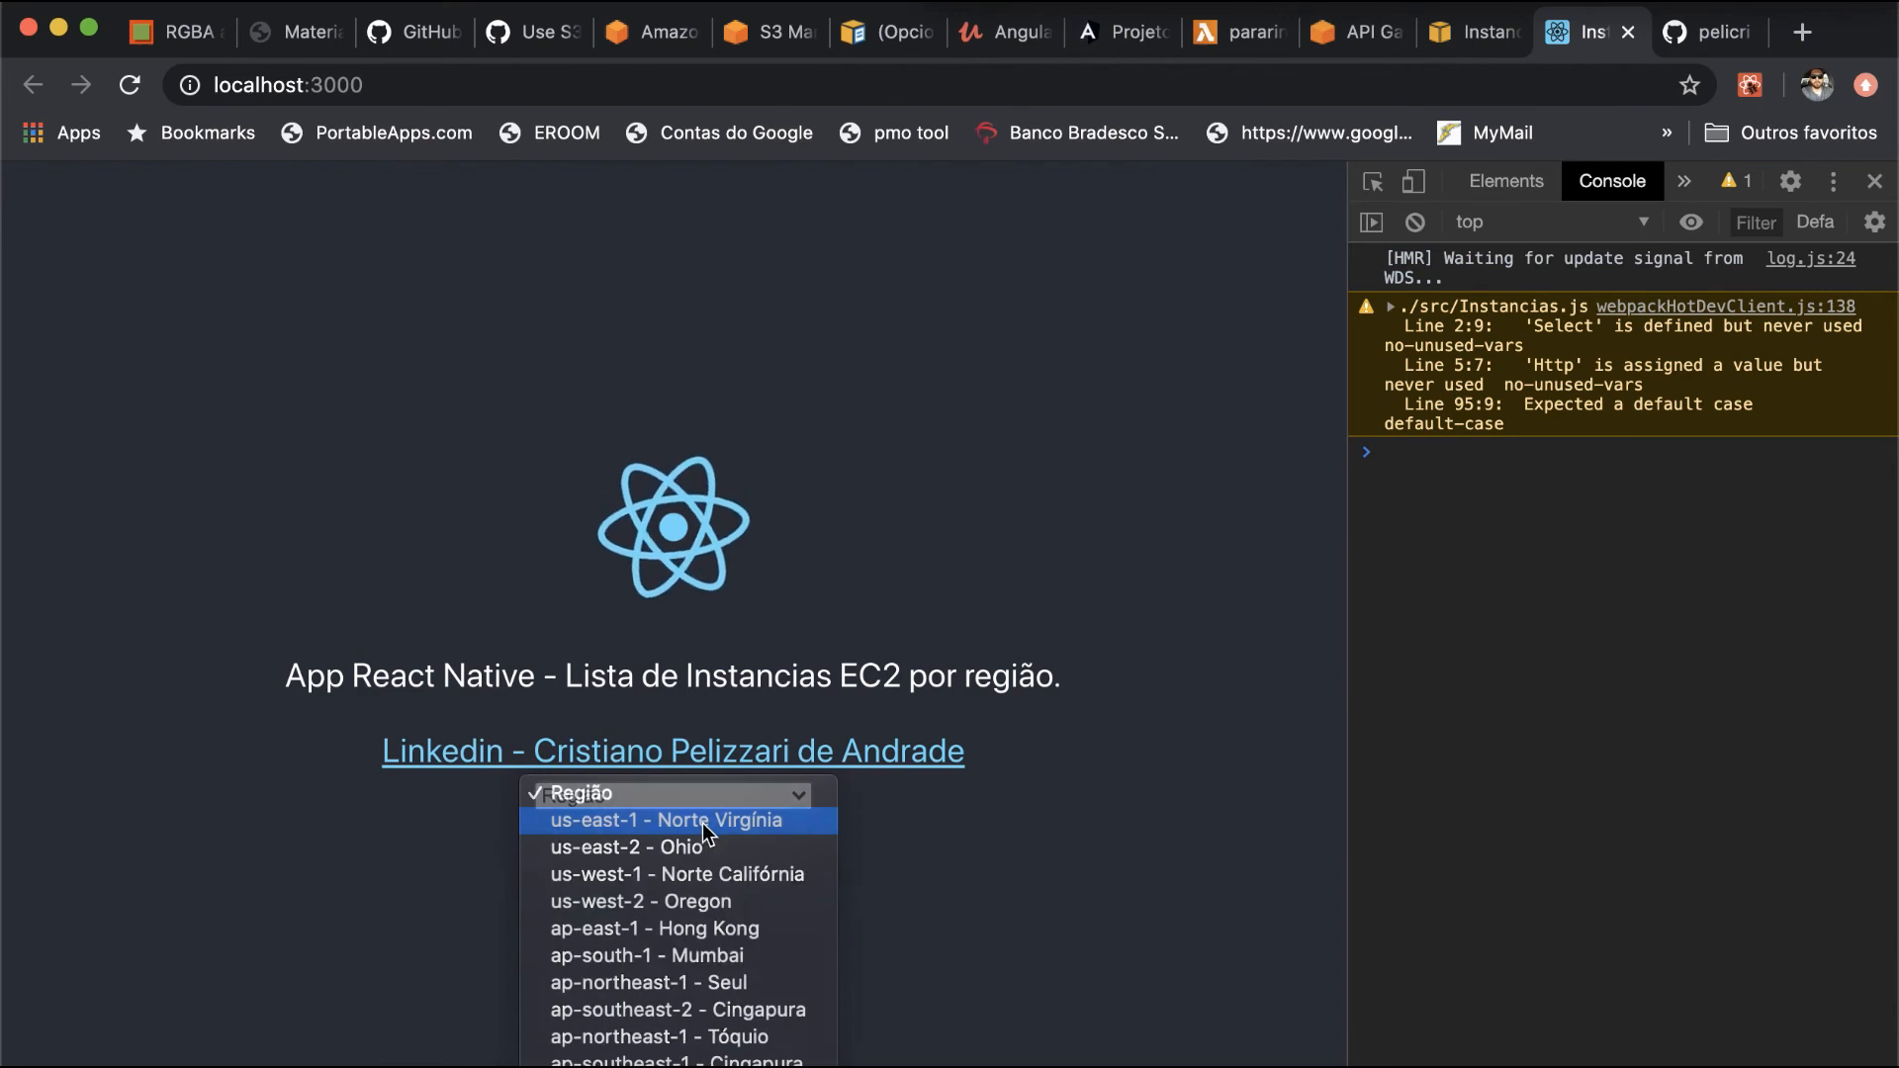
pyautogui.click(703, 821)
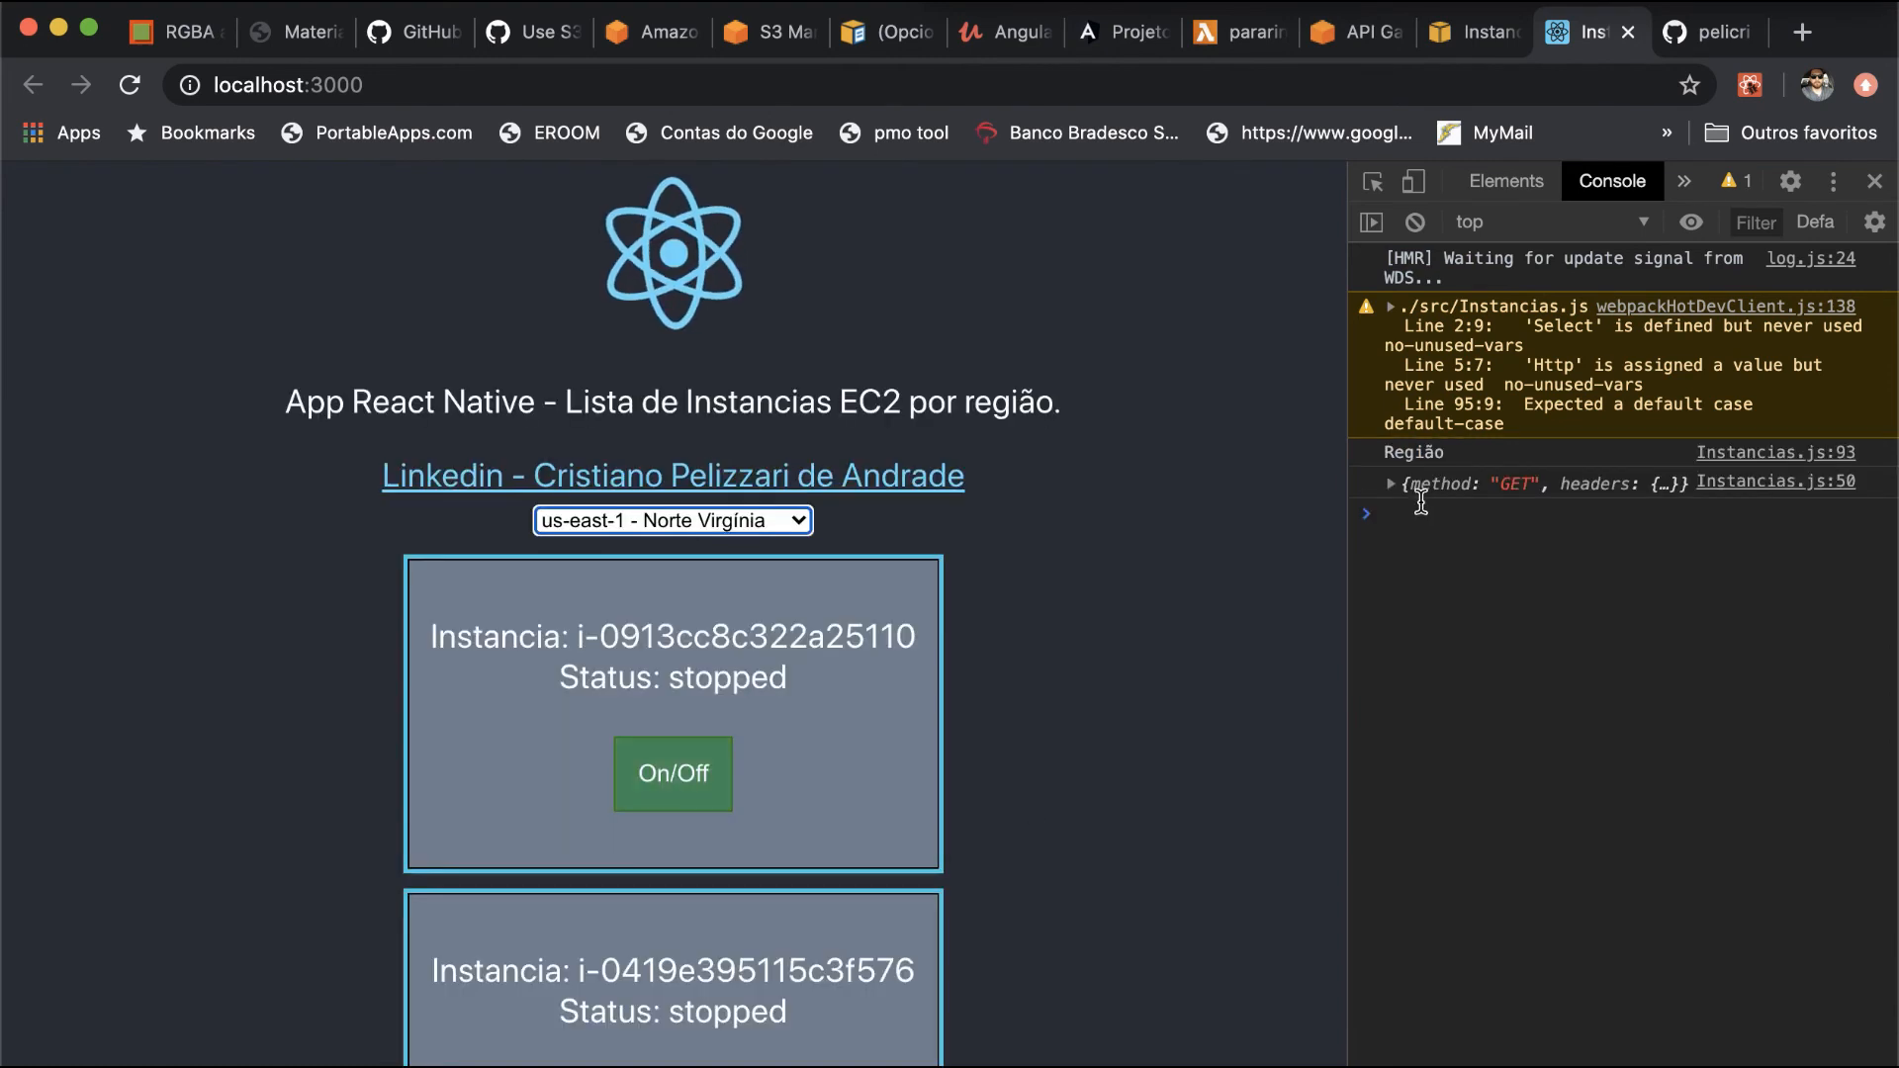
# - Inspect the headers and prototype properties of the logged GET request object in the browser console, and collapse it again
pyautogui.click(1392, 486)
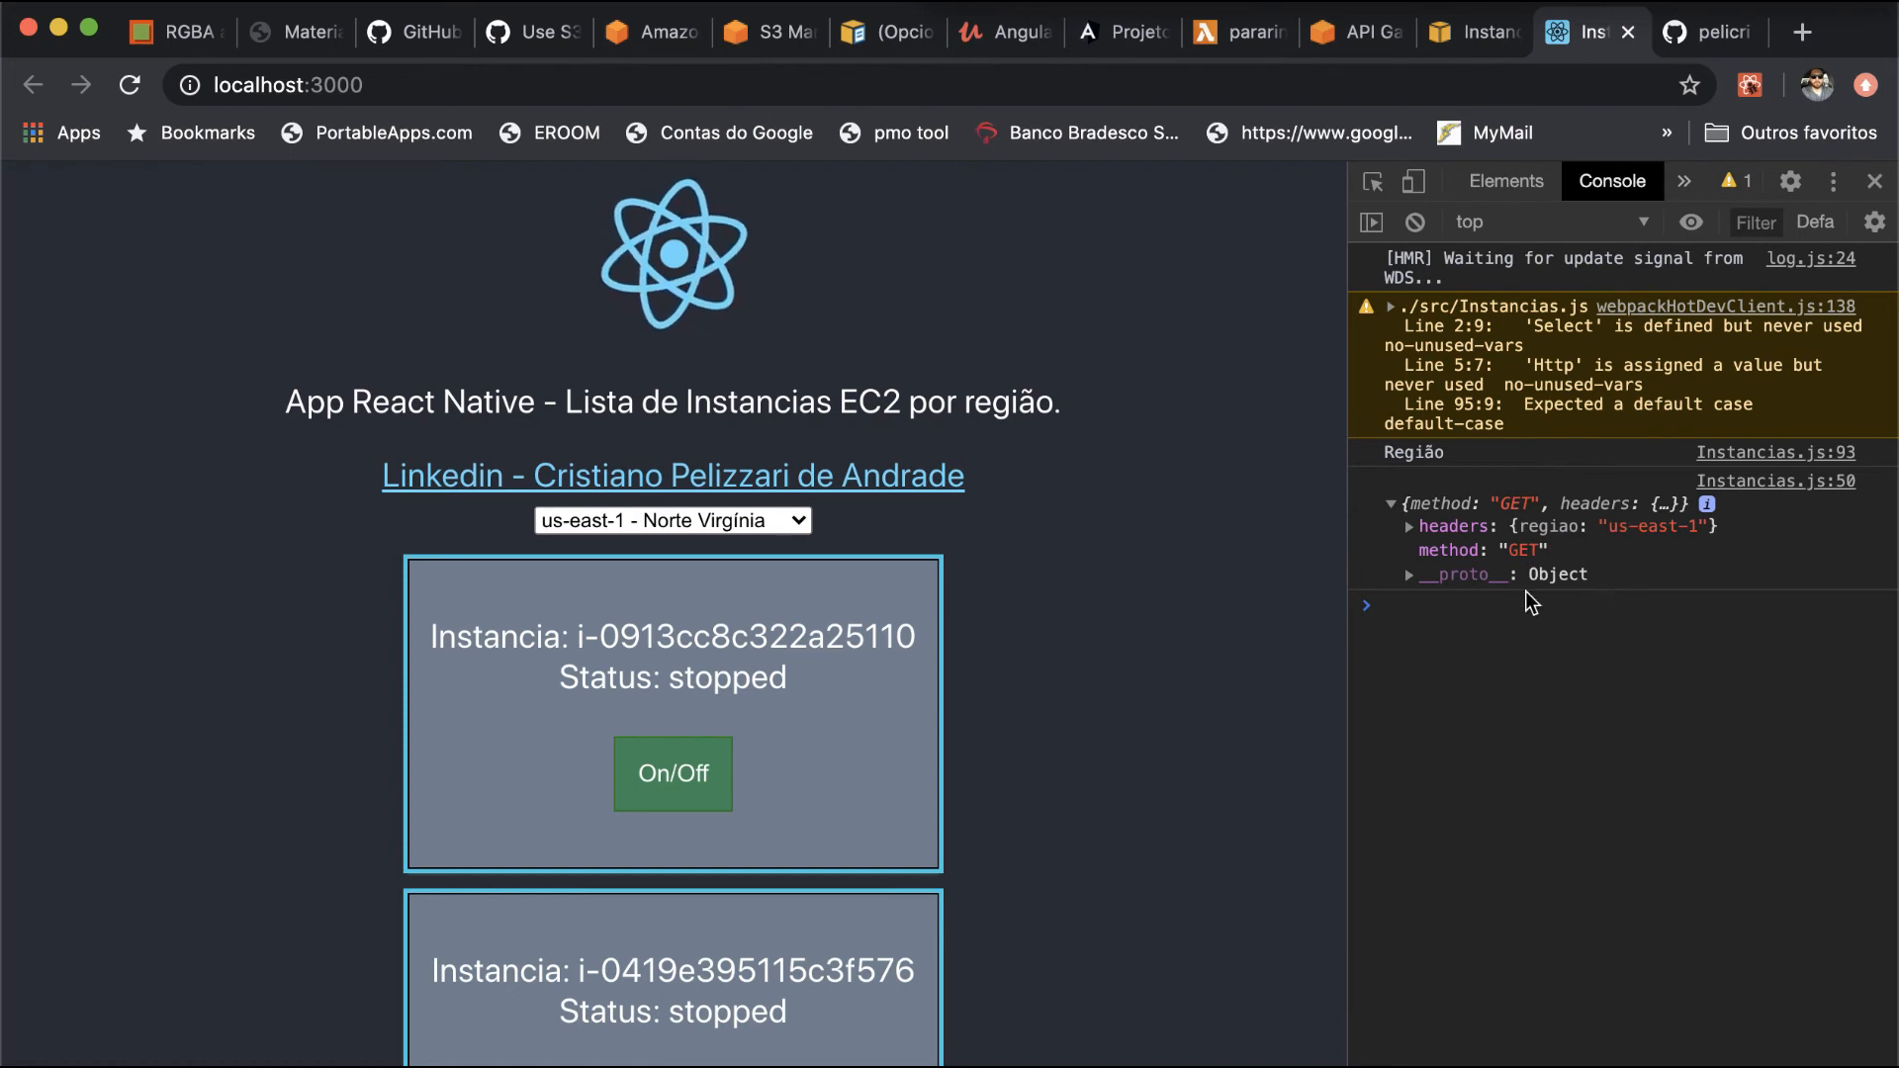
pyautogui.click(1411, 529)
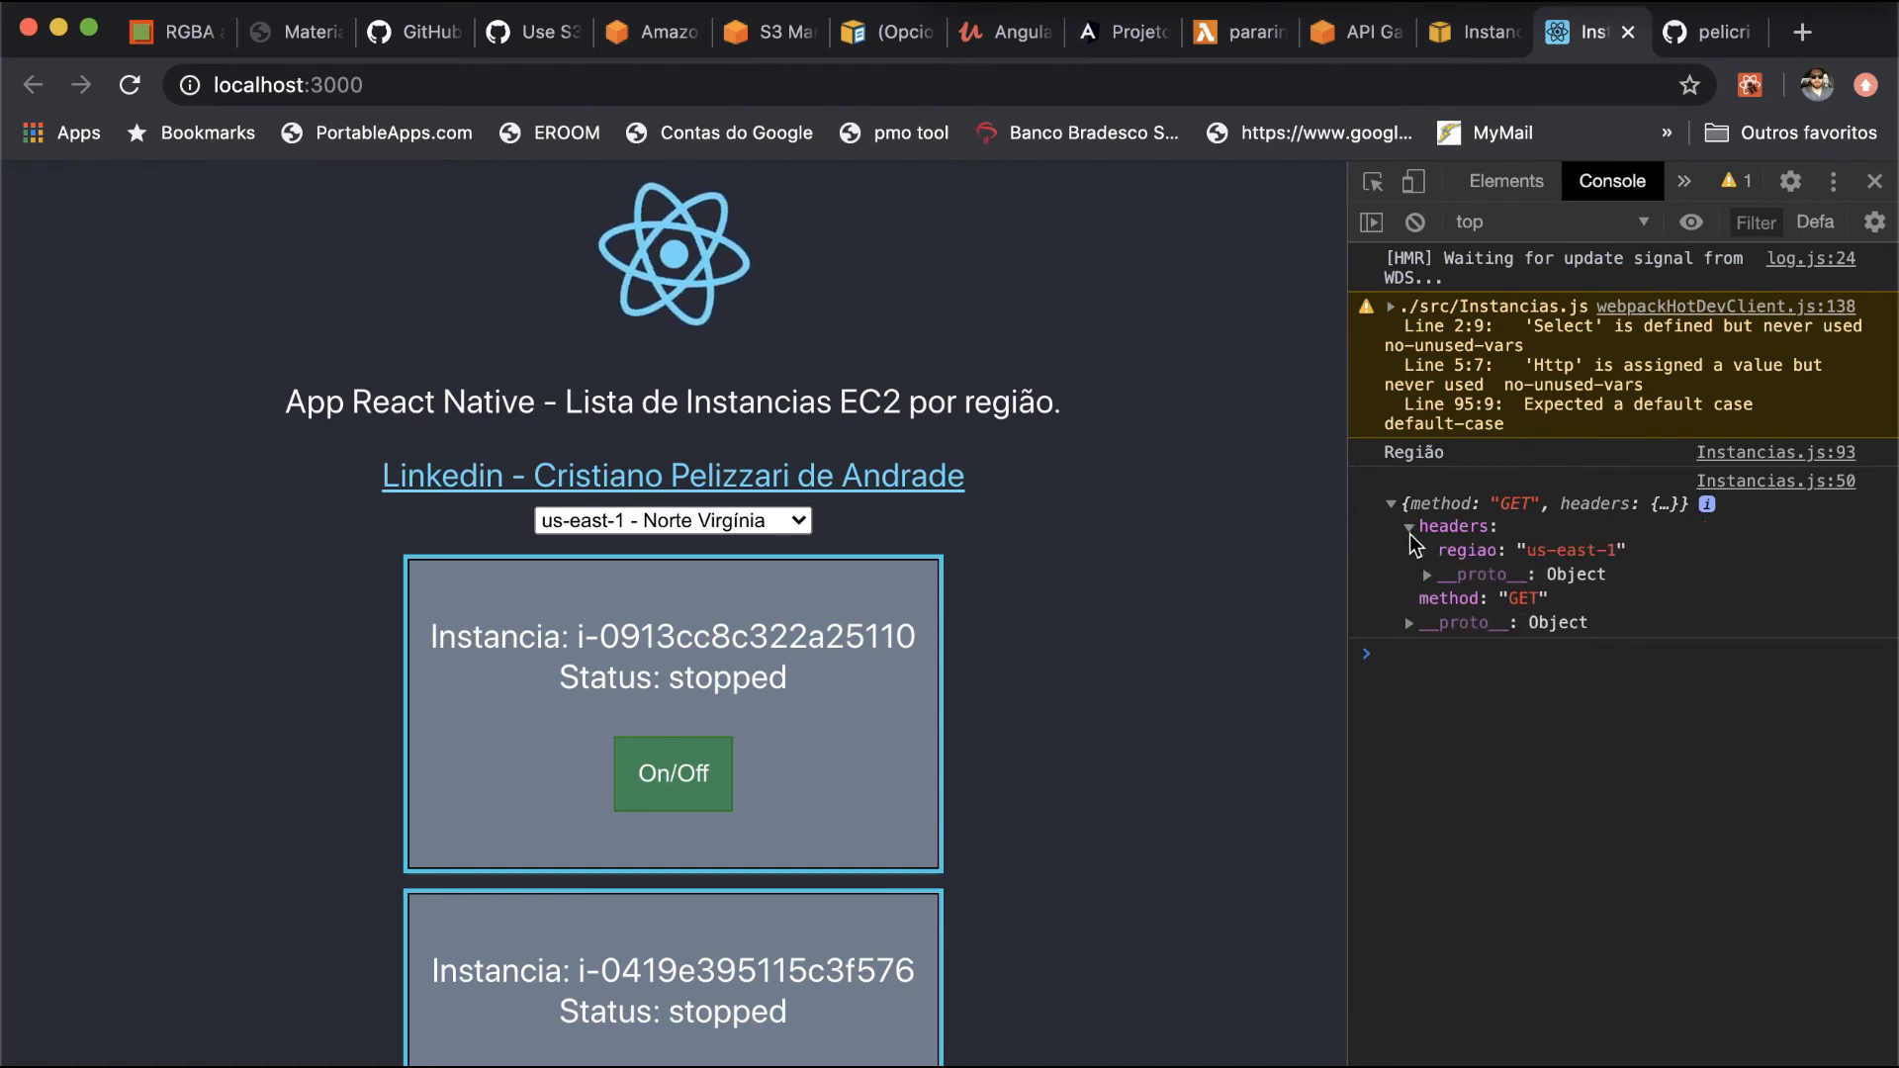
pyautogui.click(1408, 623)
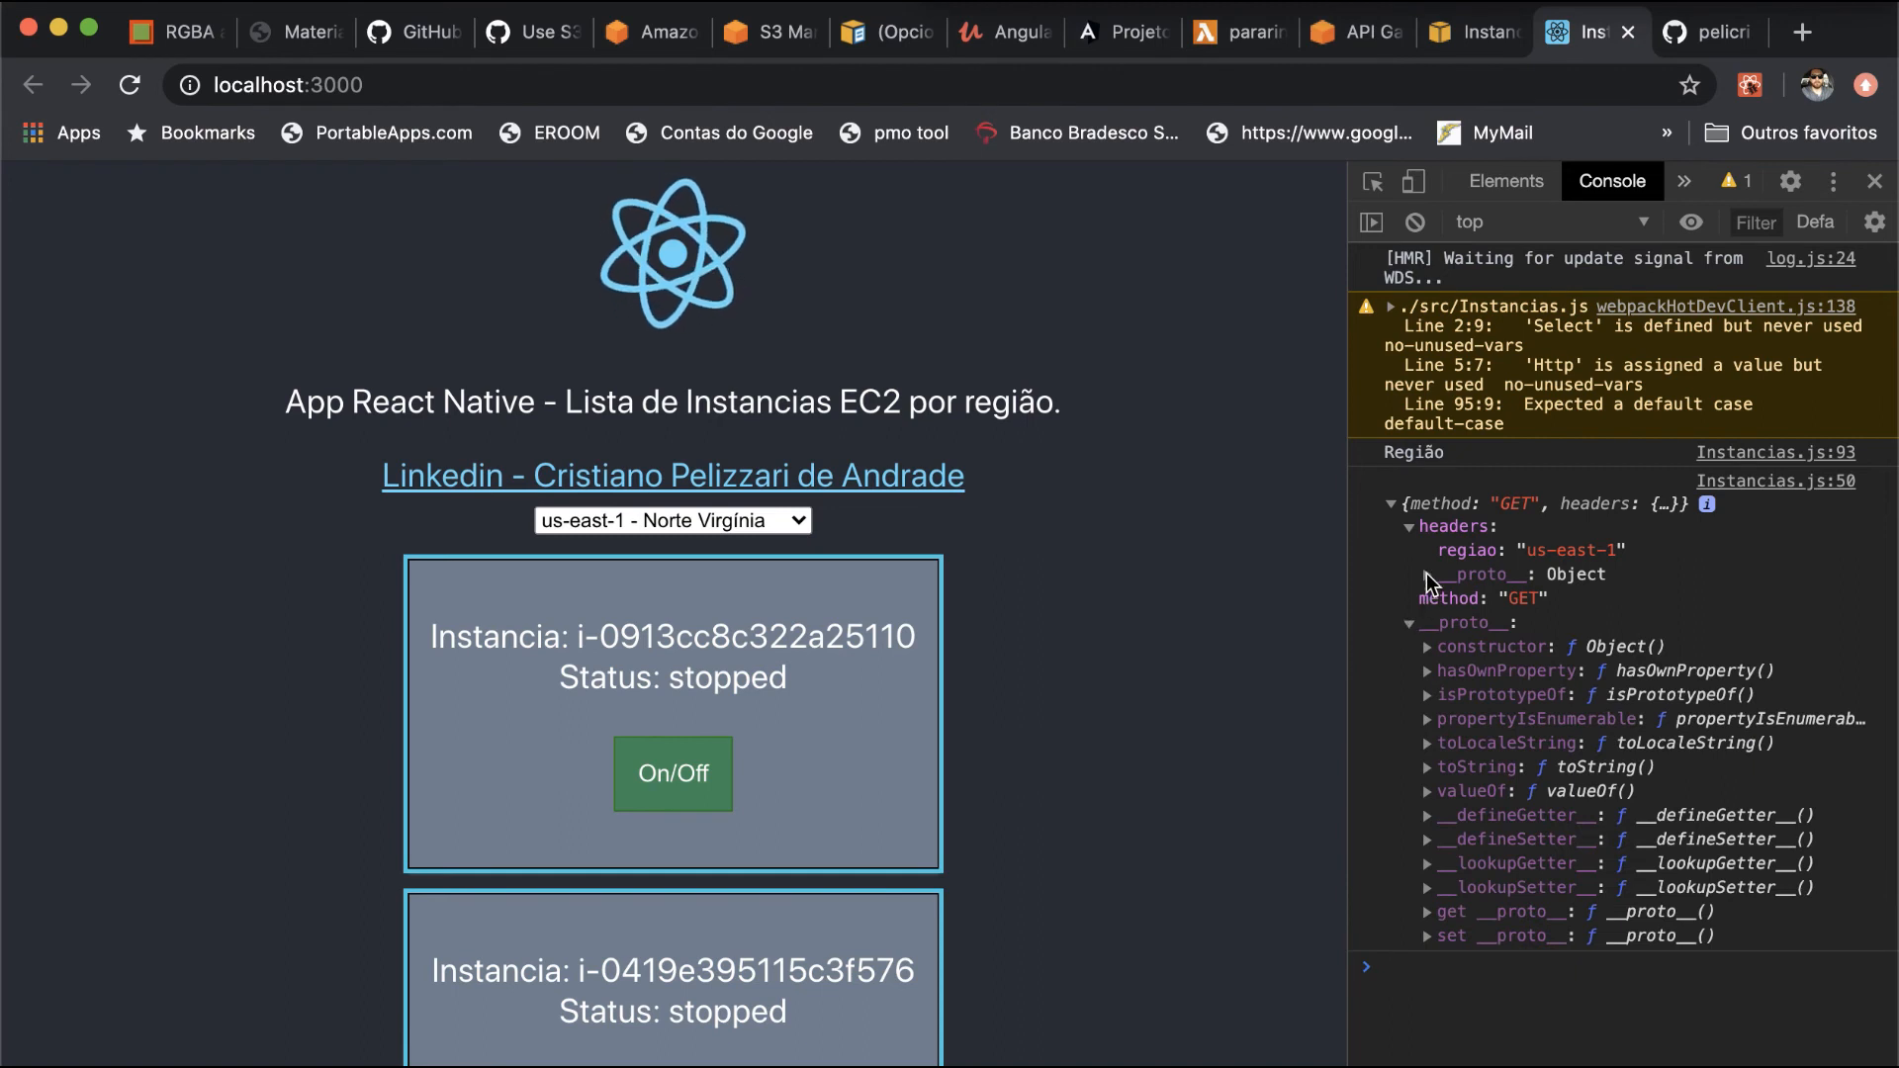
pyautogui.click(1427, 574)
pyautogui.scroll(-2, 1426, 574)
pyautogui.click(1391, 324)
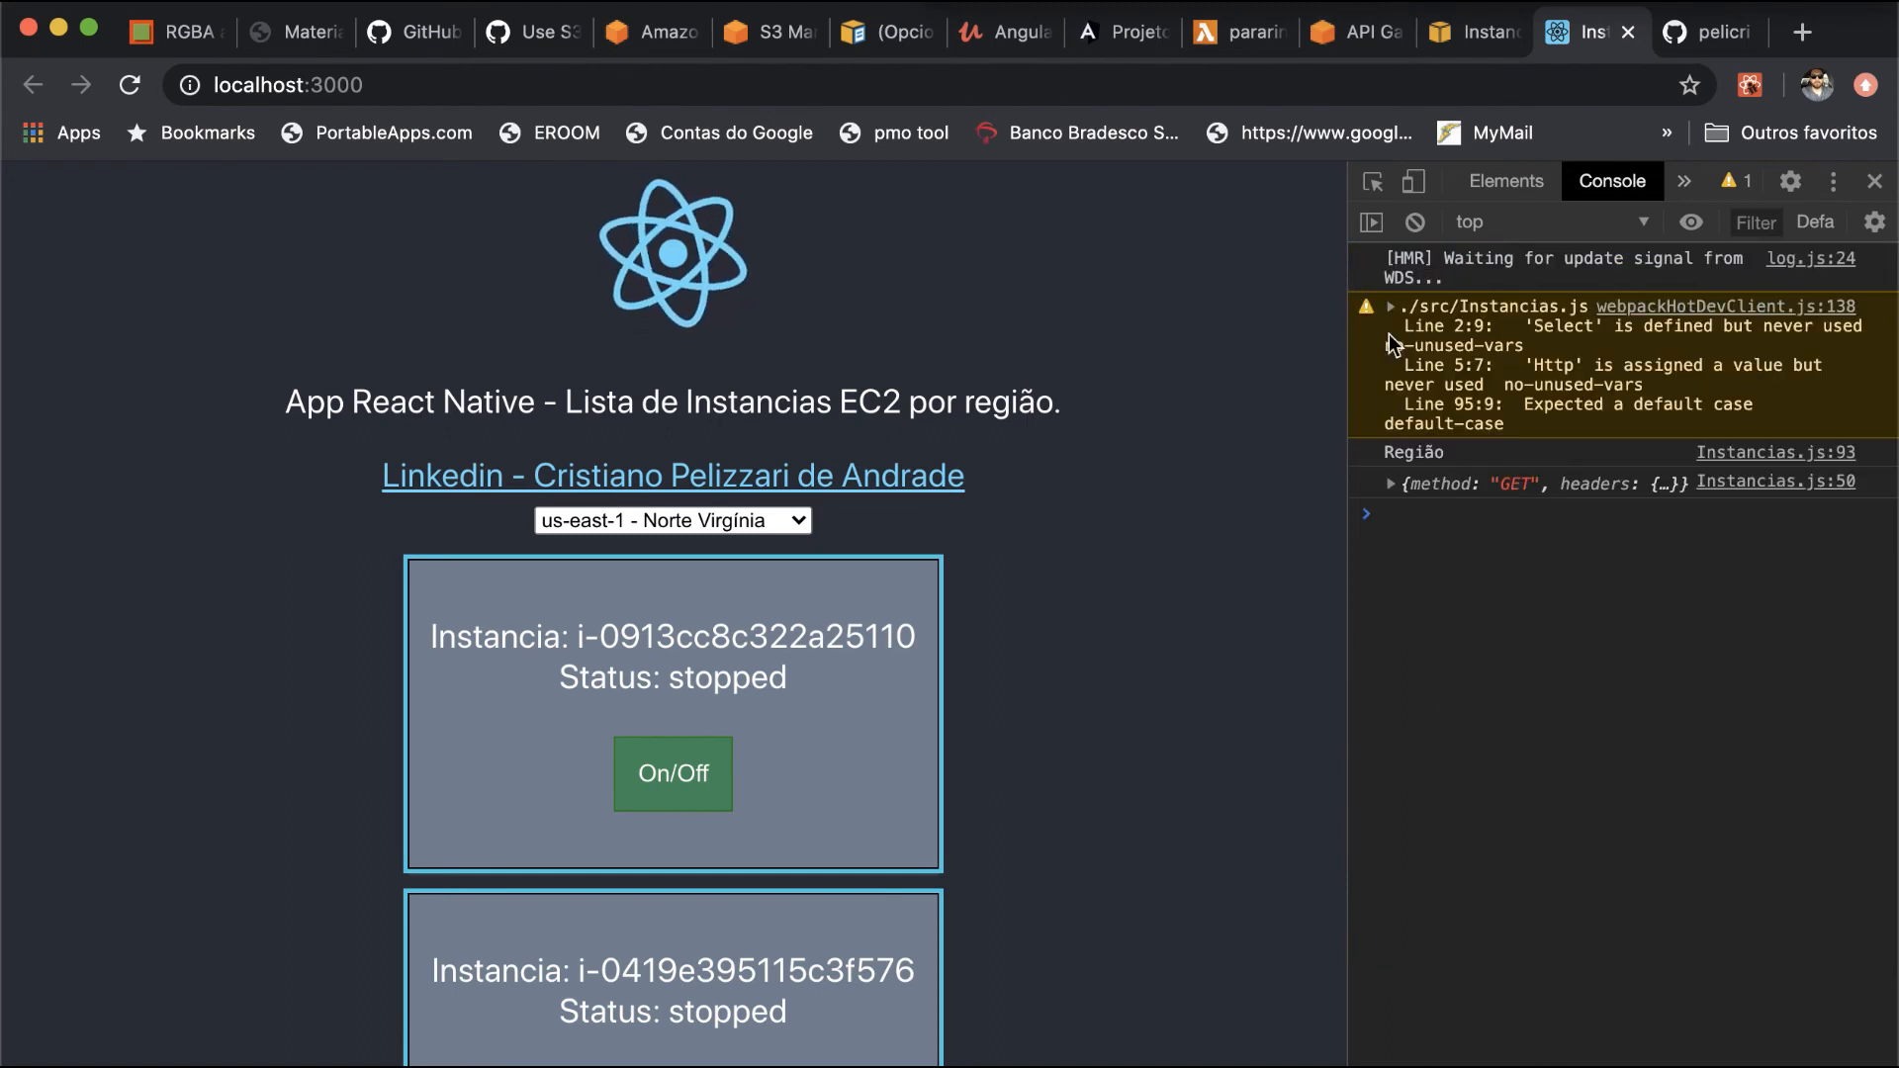
pyautogui.click(1581, 485)
pyautogui.scroll(-2, 1581, 485)
pyautogui.scroll(-3, 1115, 585)
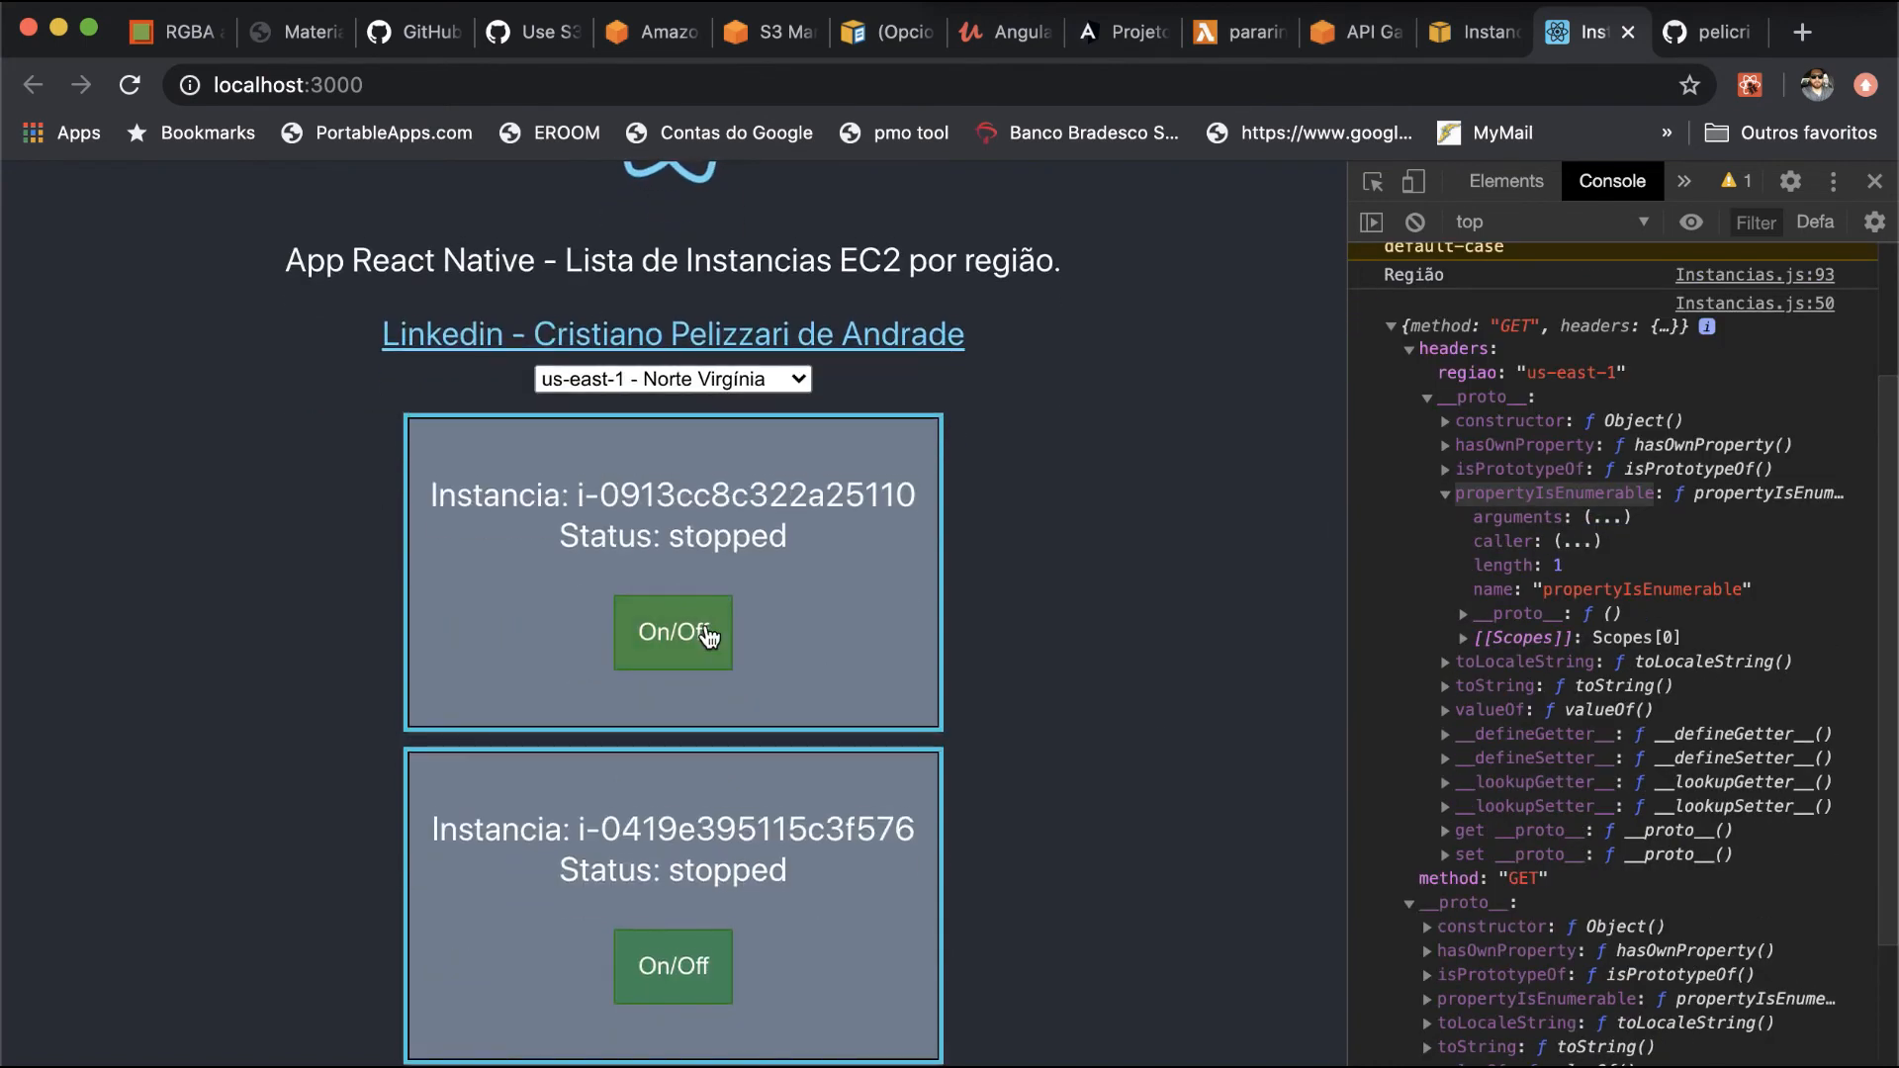
pyautogui.click(1396, 329)
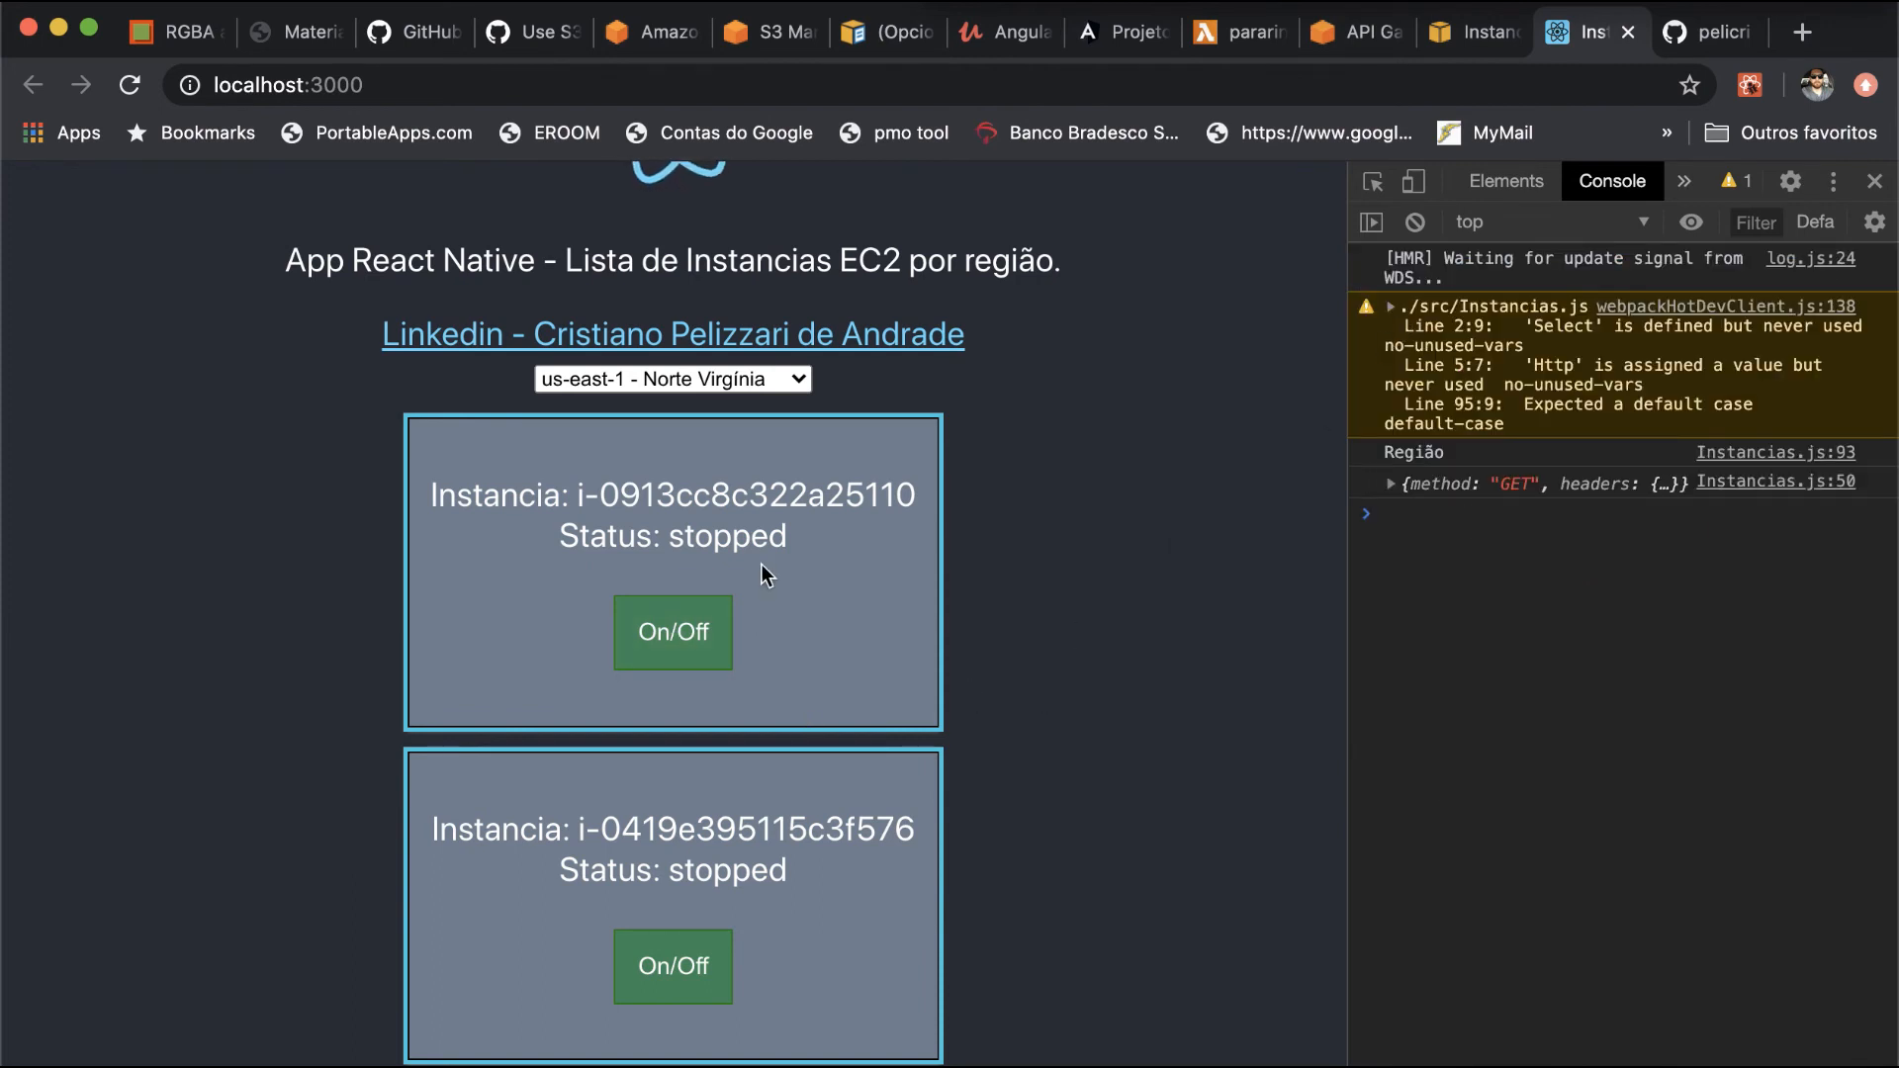
# - Switch to the EC2 console and refresh the instance list to check the state of both instances
pyautogui.click(1360, 31)
pyautogui.click(1484, 39)
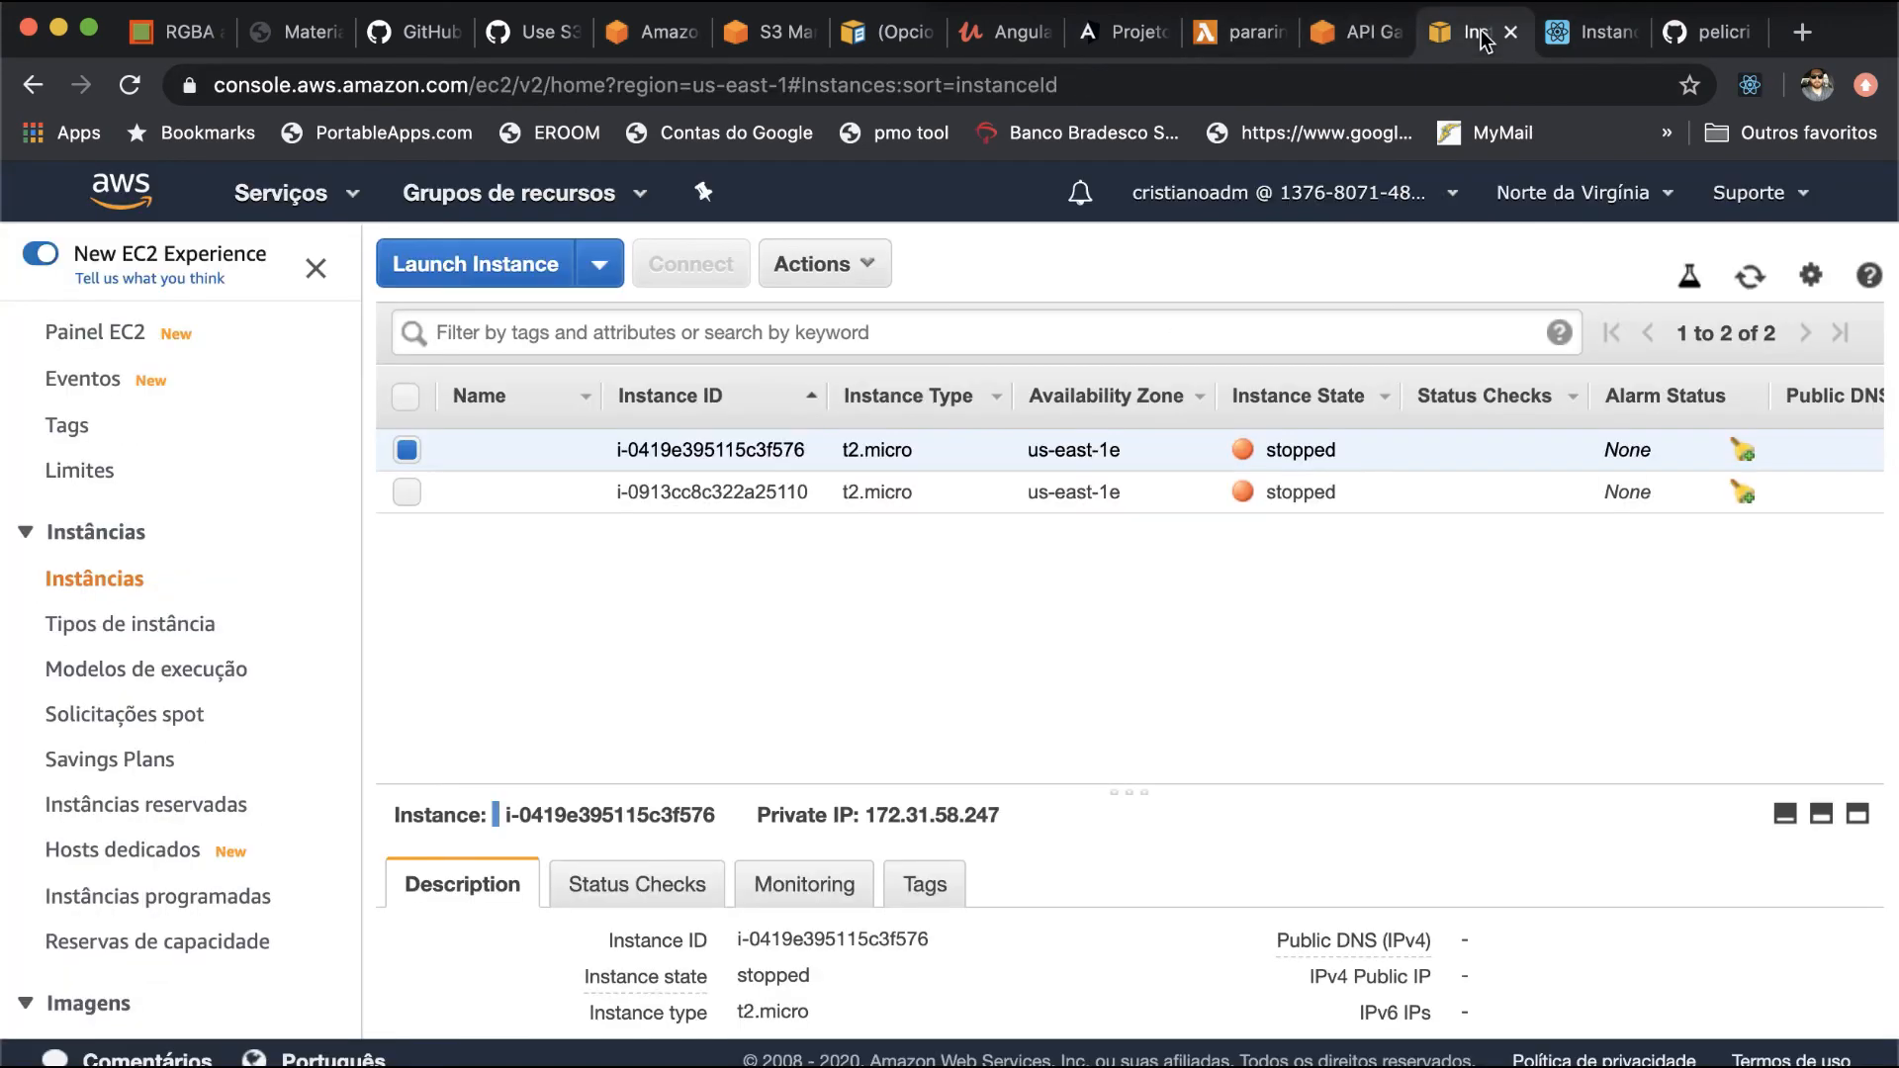
pyautogui.press('super+r')
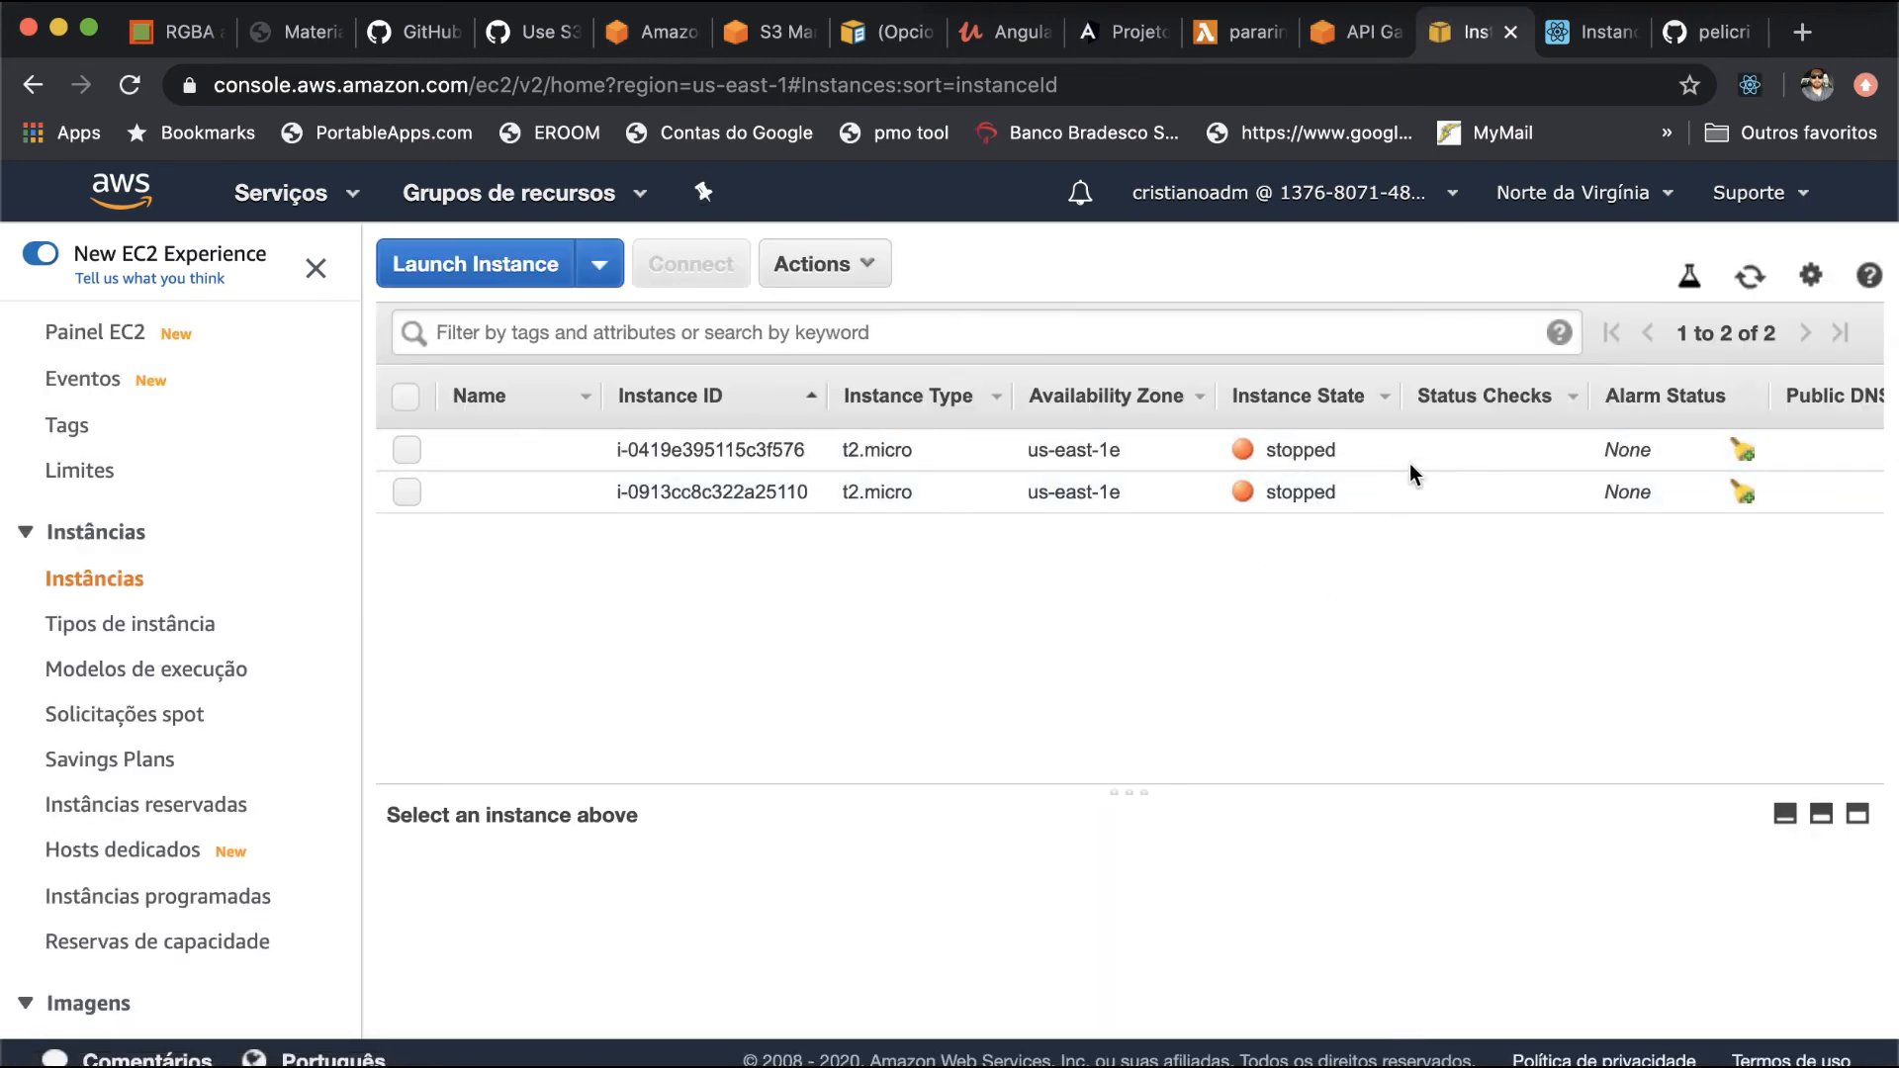
# - Start instance i-0913cc8c322a25110 from the React app and expand the logged POST request in the console
pyautogui.click(1587, 40)
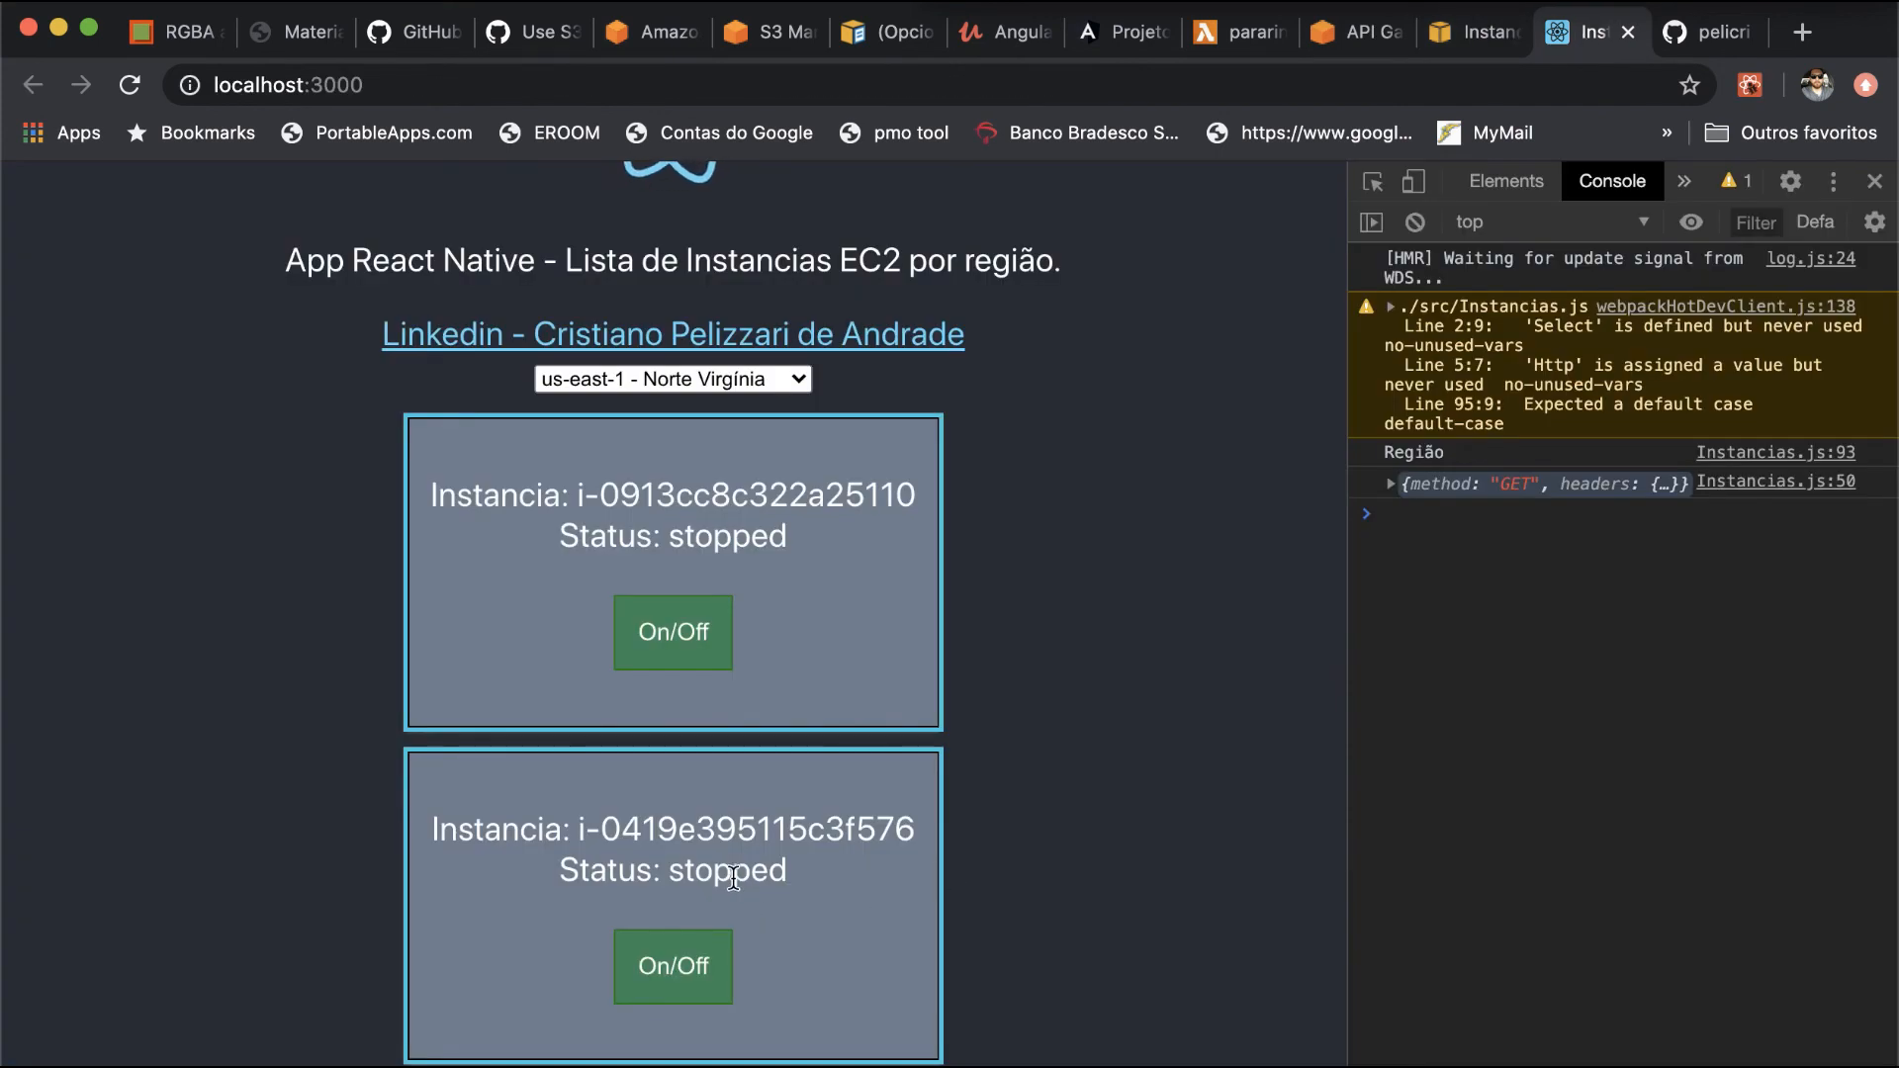
pyautogui.click(689, 653)
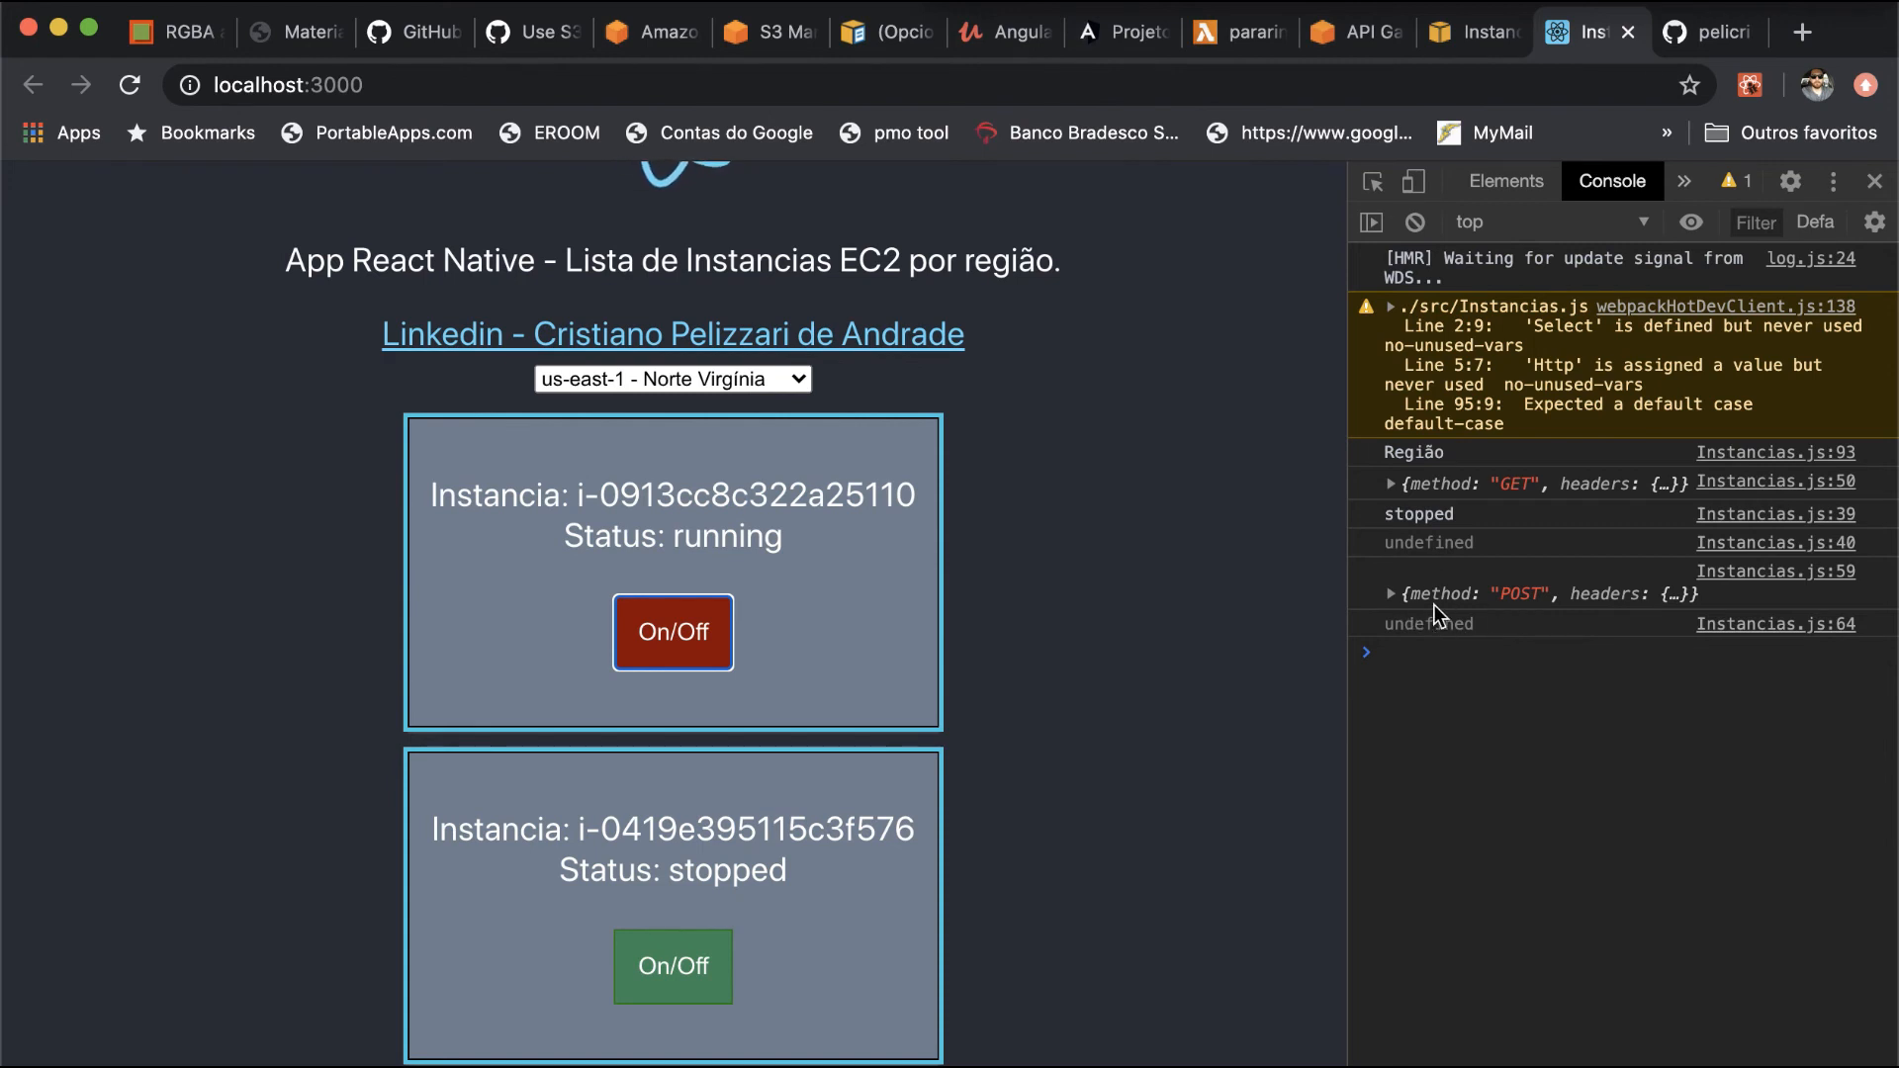
pyautogui.click(1395, 594)
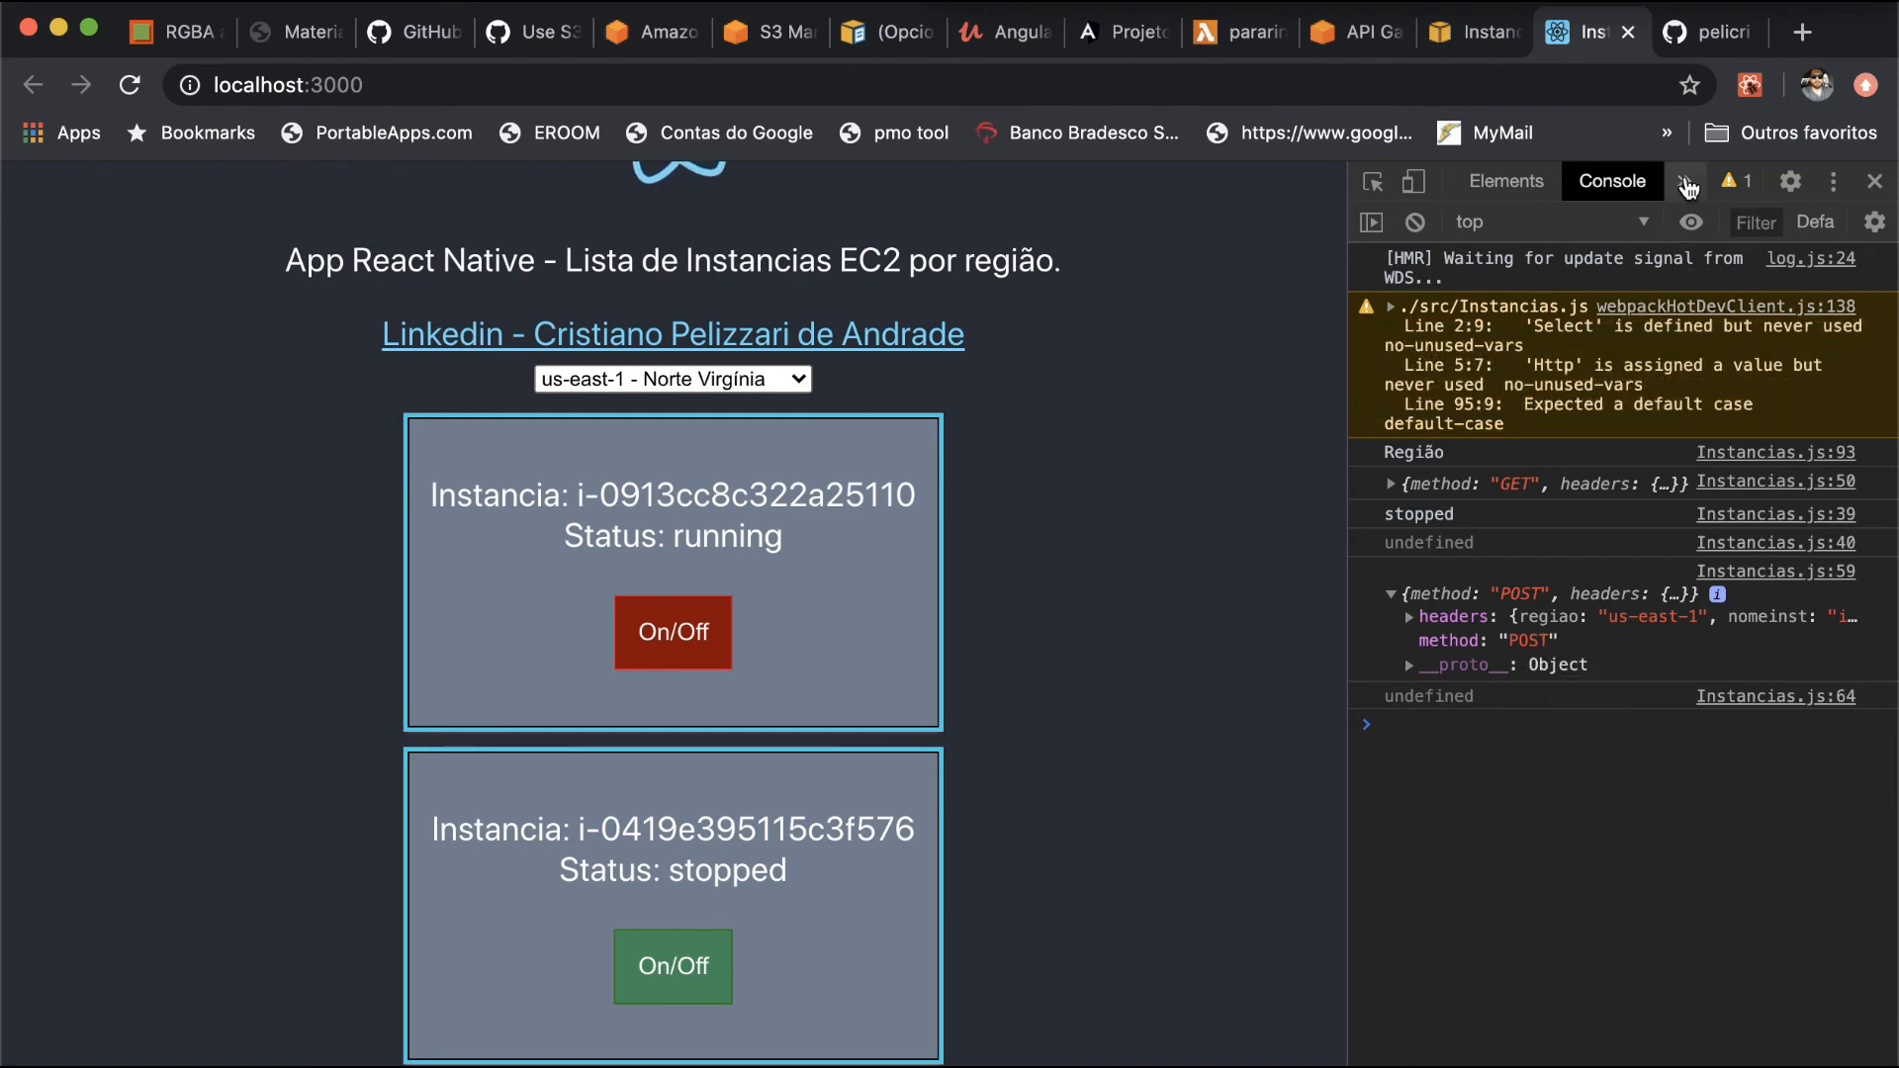
# - Show the React app's network requests, widen the request name column and open the details of the last ligar request
pyautogui.click(1684, 182)
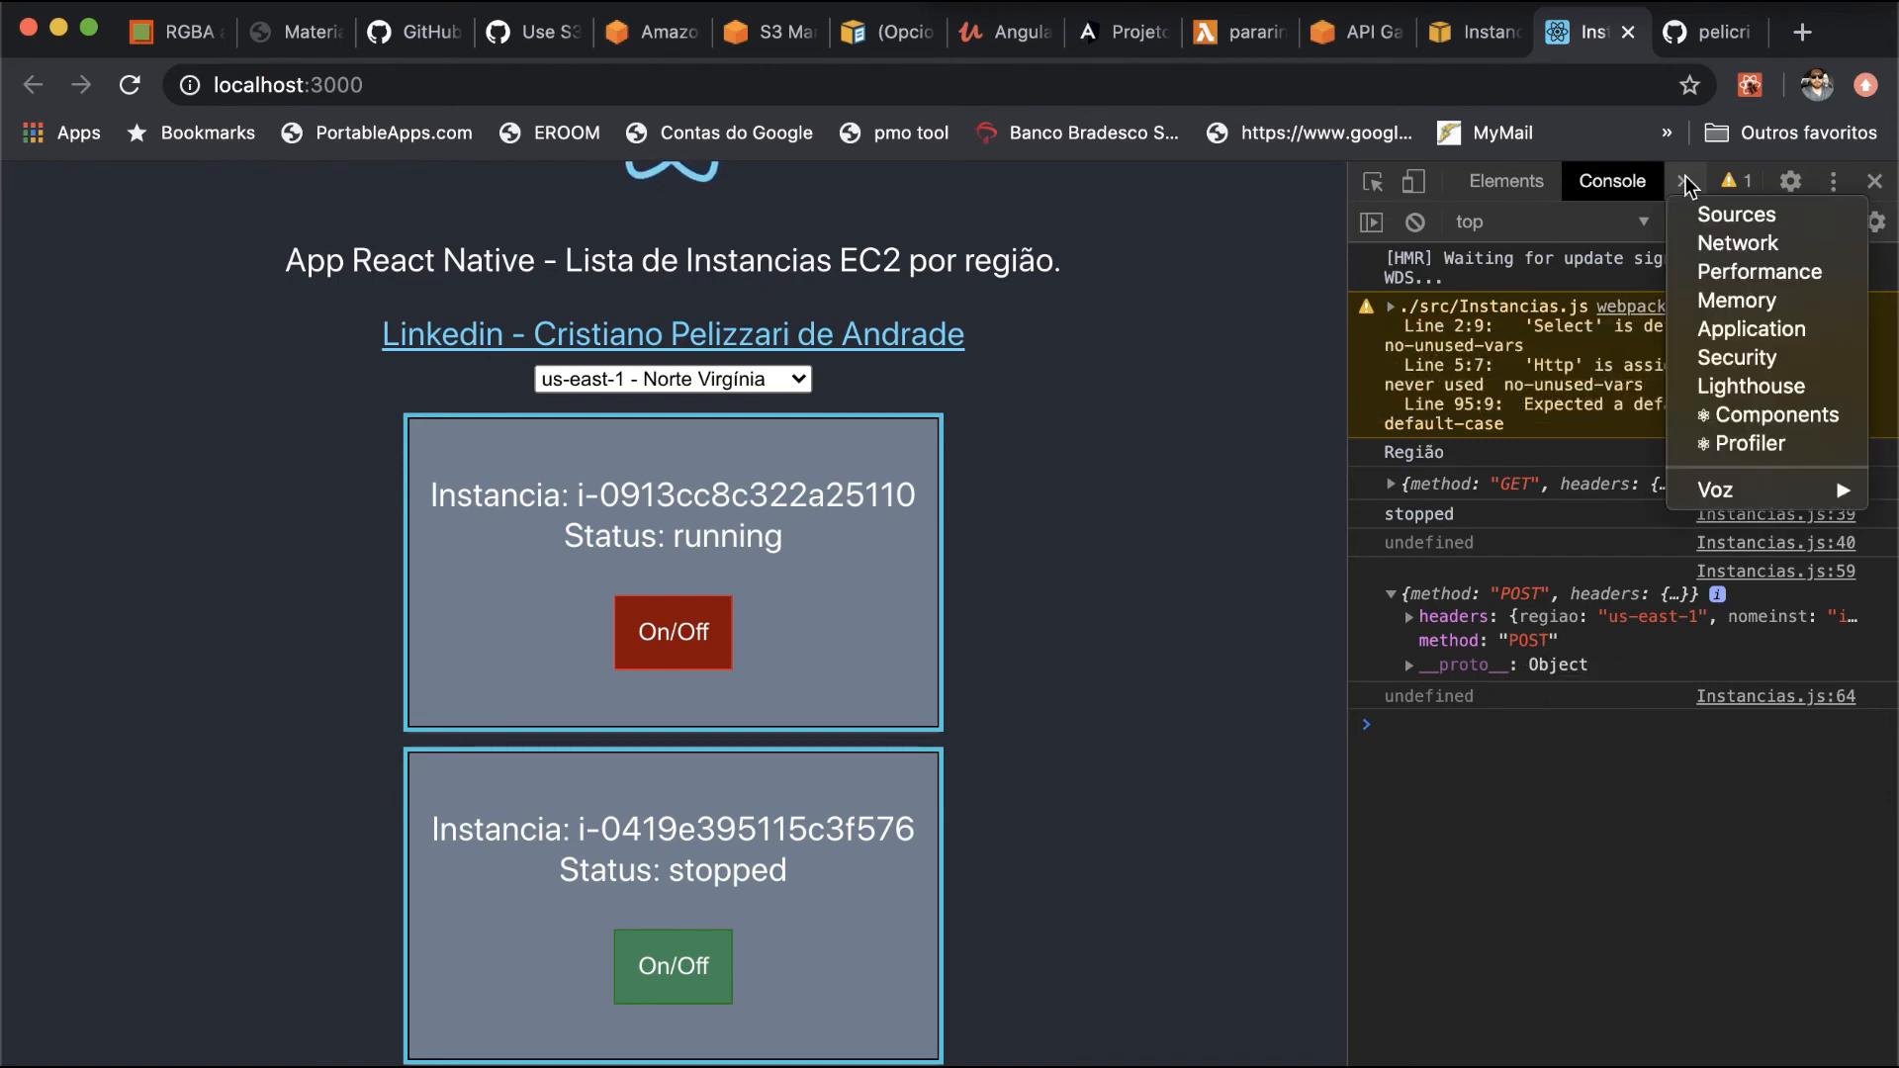
pyautogui.click(1709, 243)
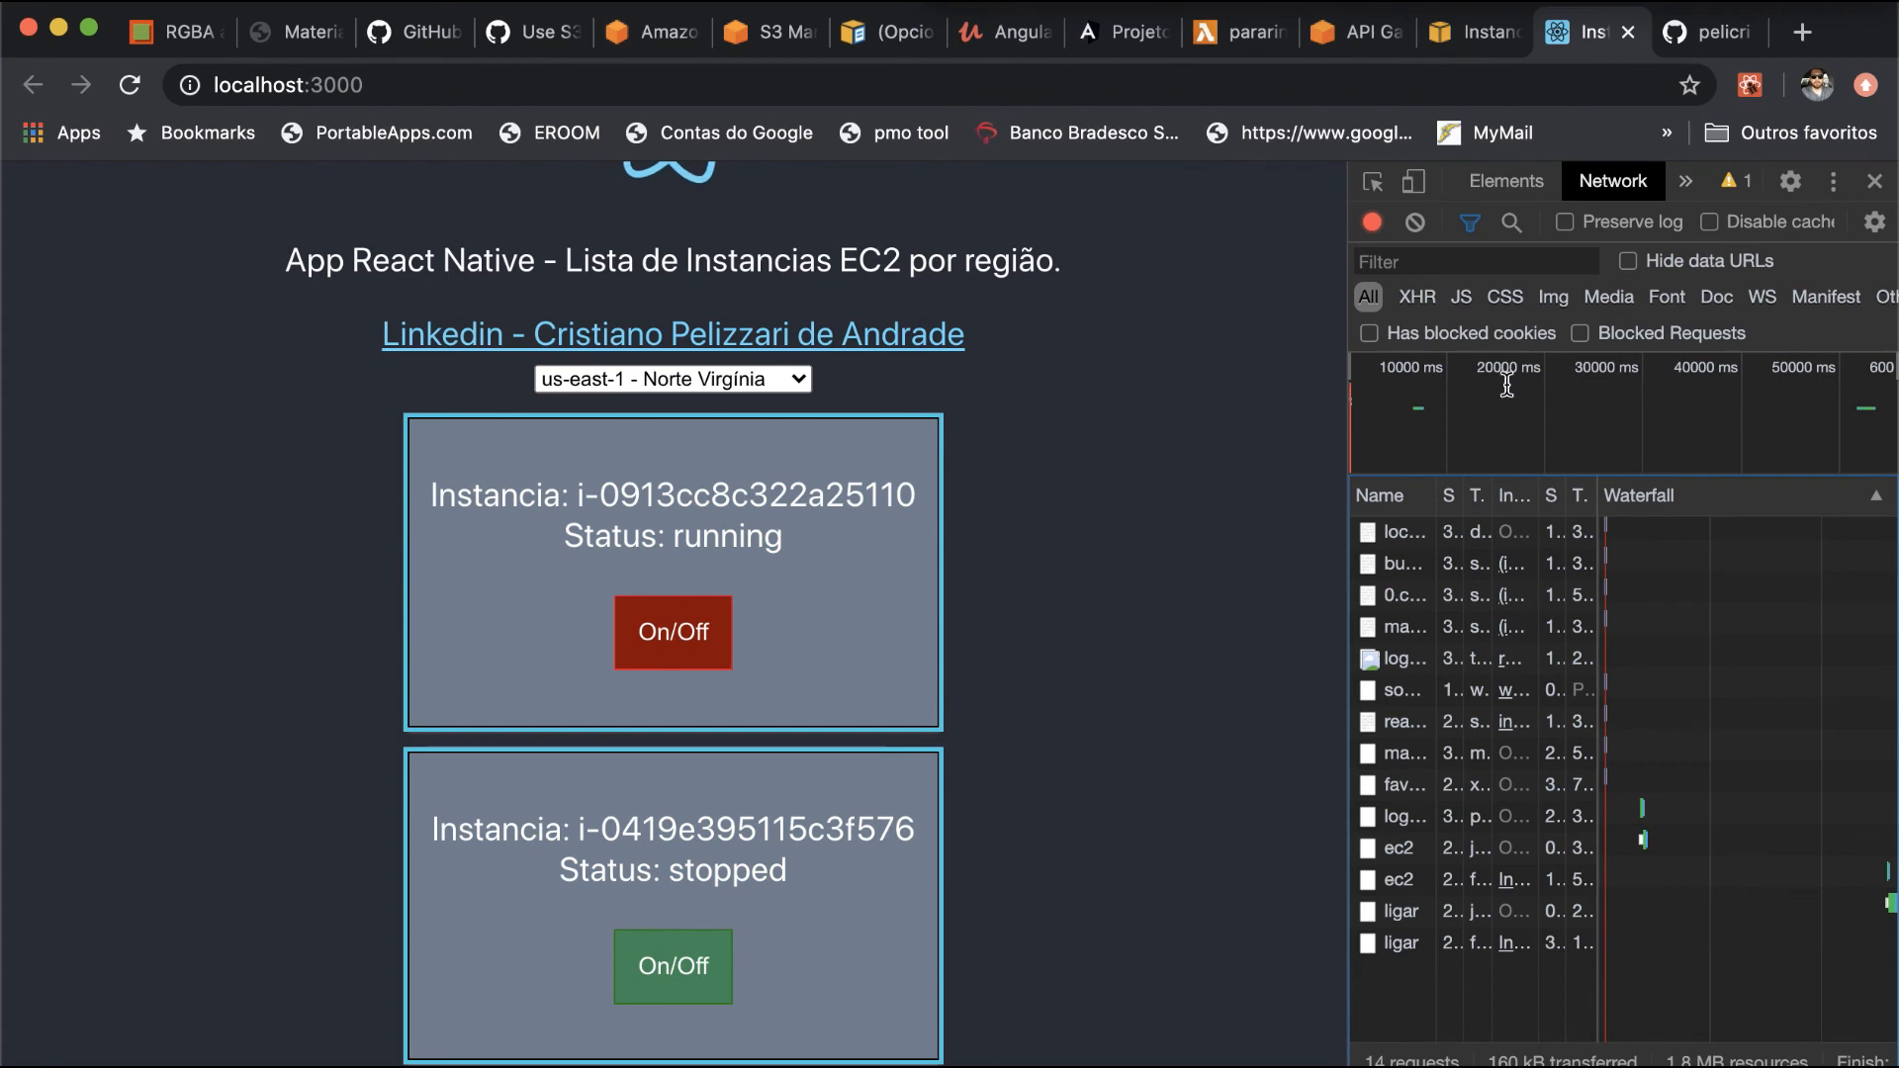
pyautogui.moveTo(1440, 498); pyautogui.dragTo(1581, 496)
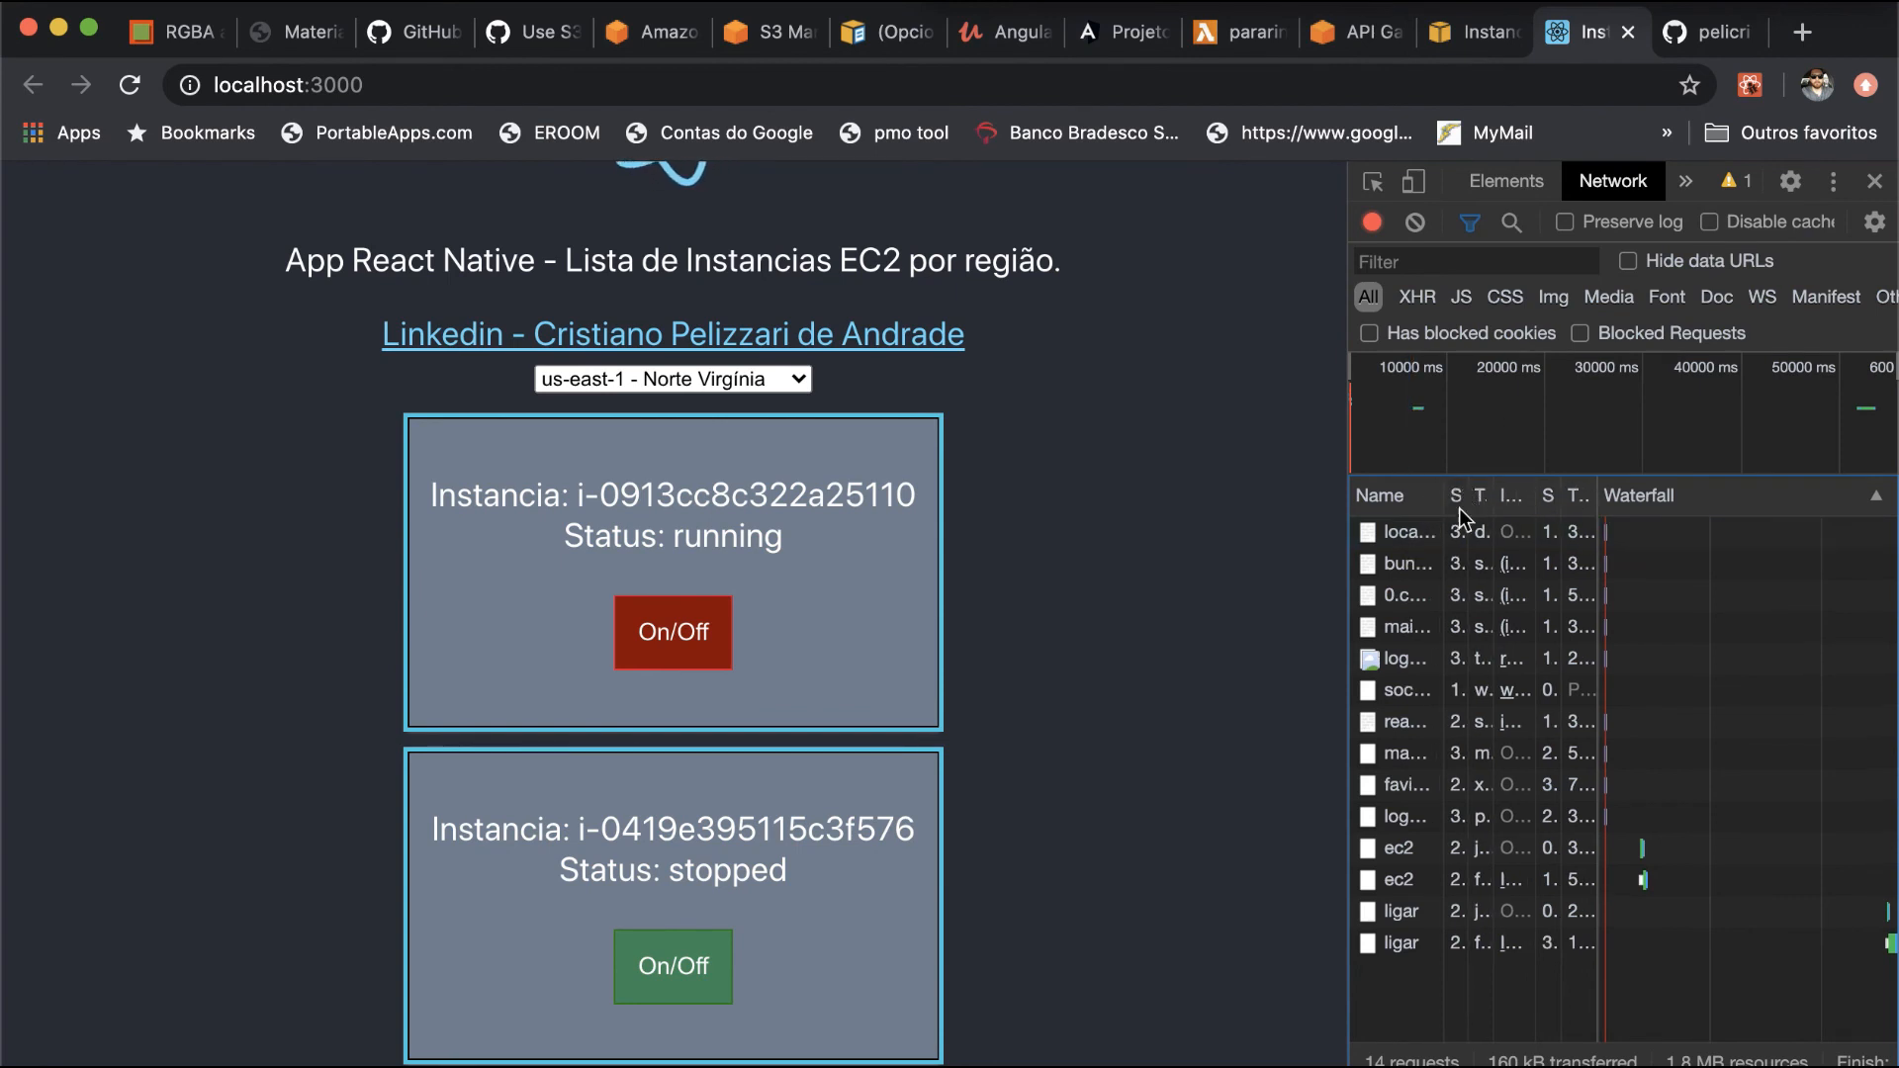
pyautogui.click(1417, 945)
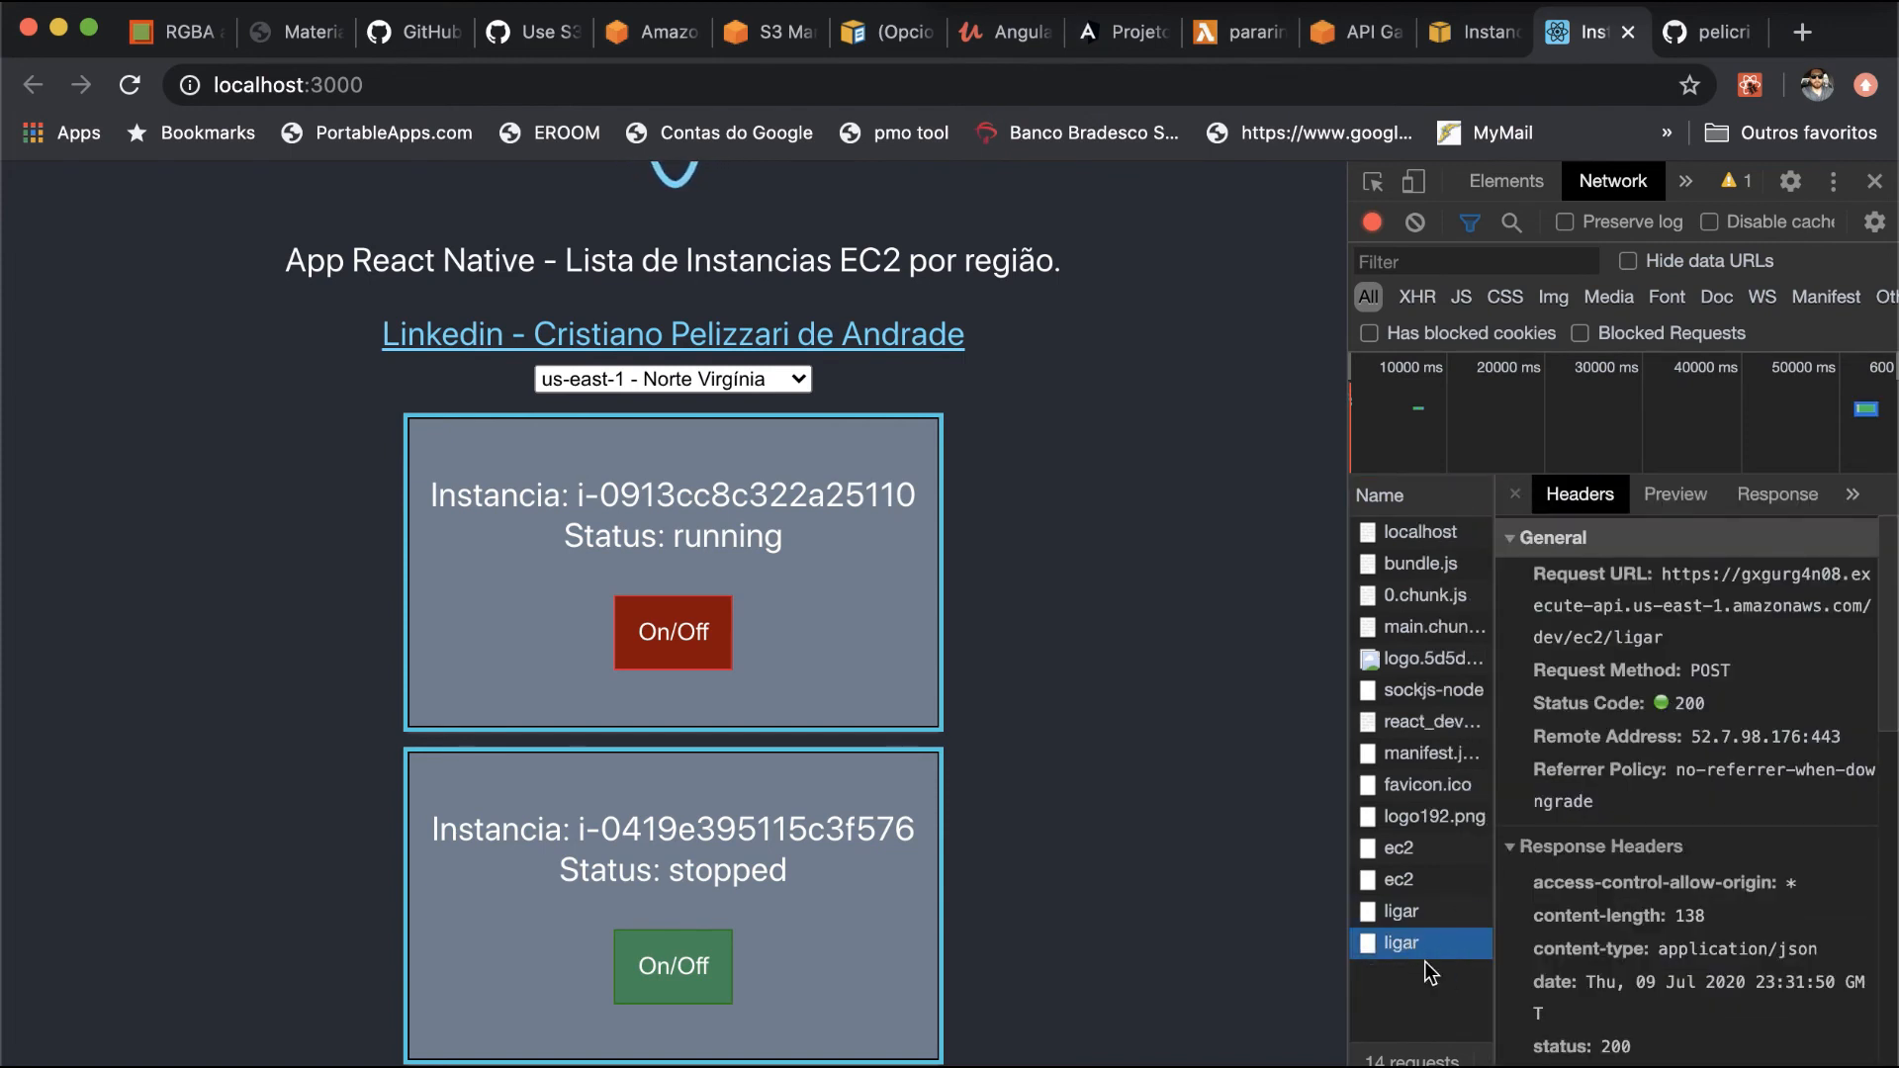
# - Check the allowed headers and allowed methods in the response headers of the ligar OPTIONS request
pyautogui.click(1409, 918)
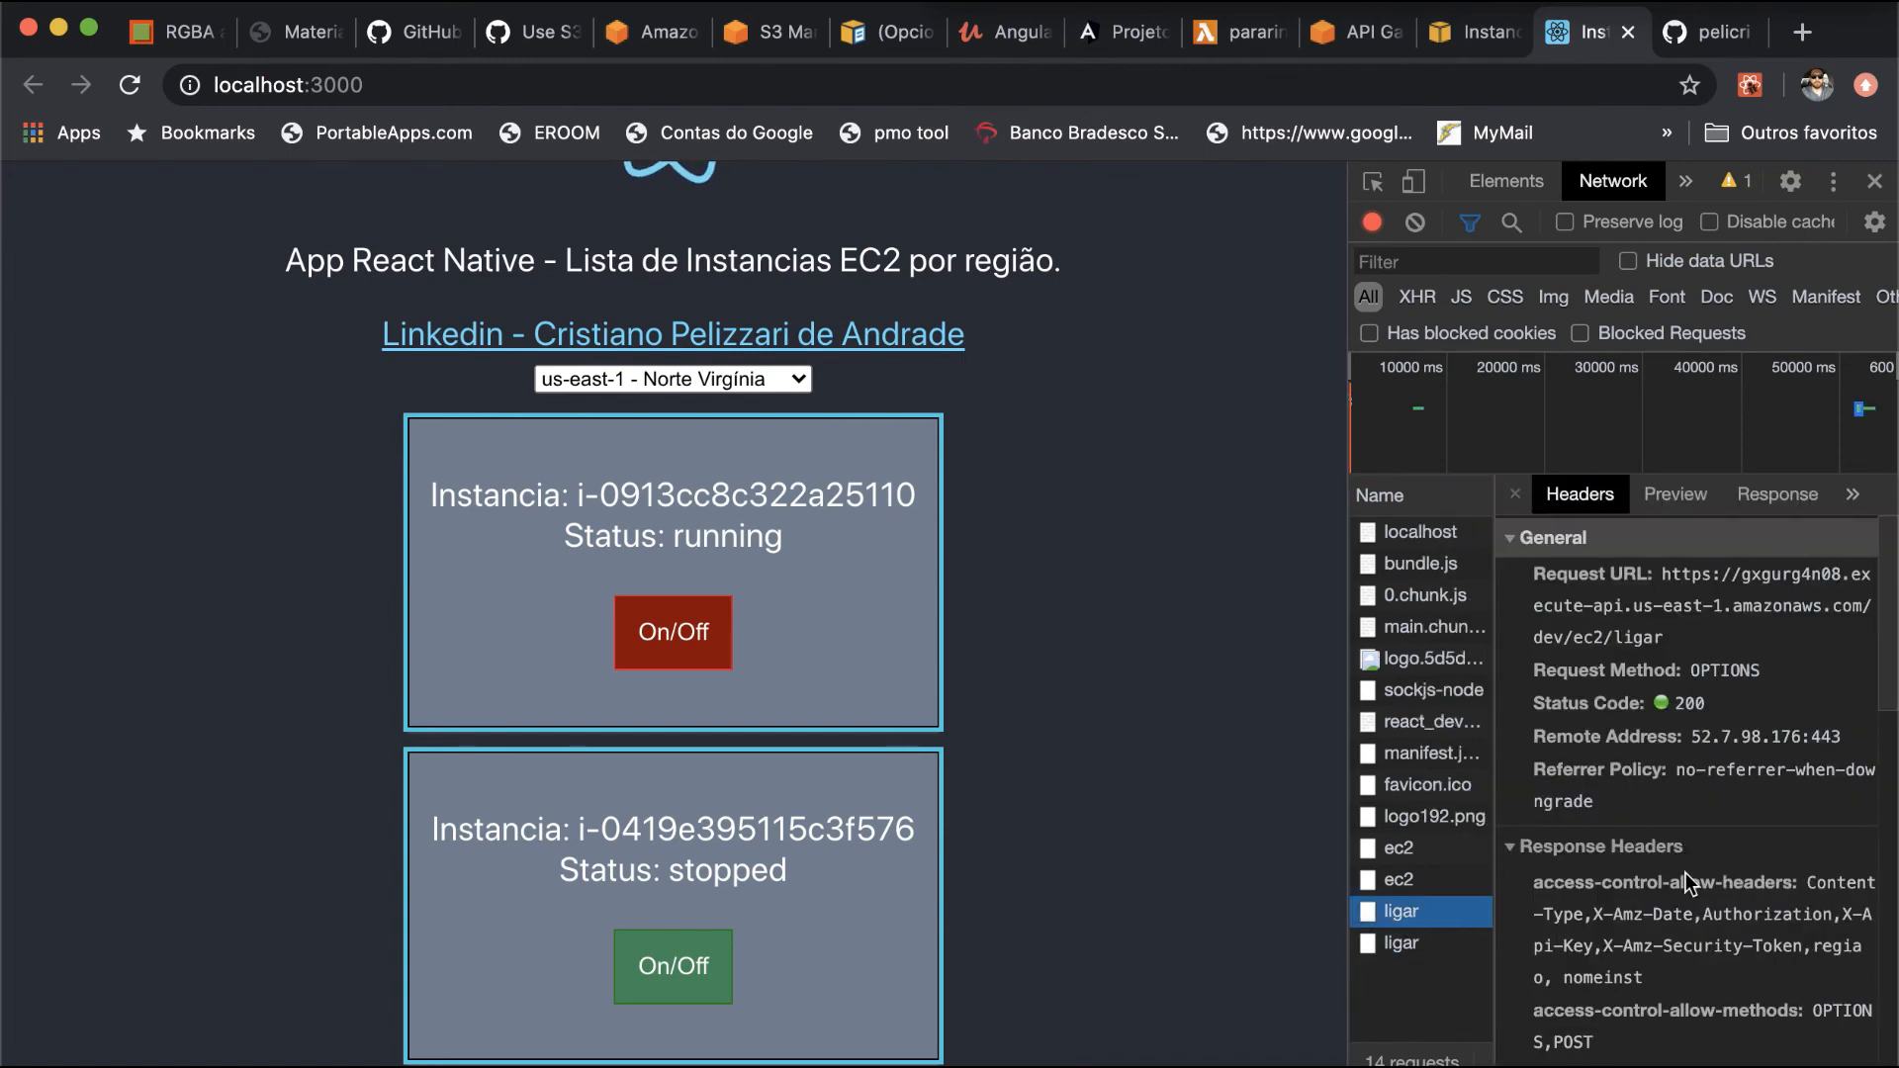
pyautogui.scroll(-3, 1677, 884)
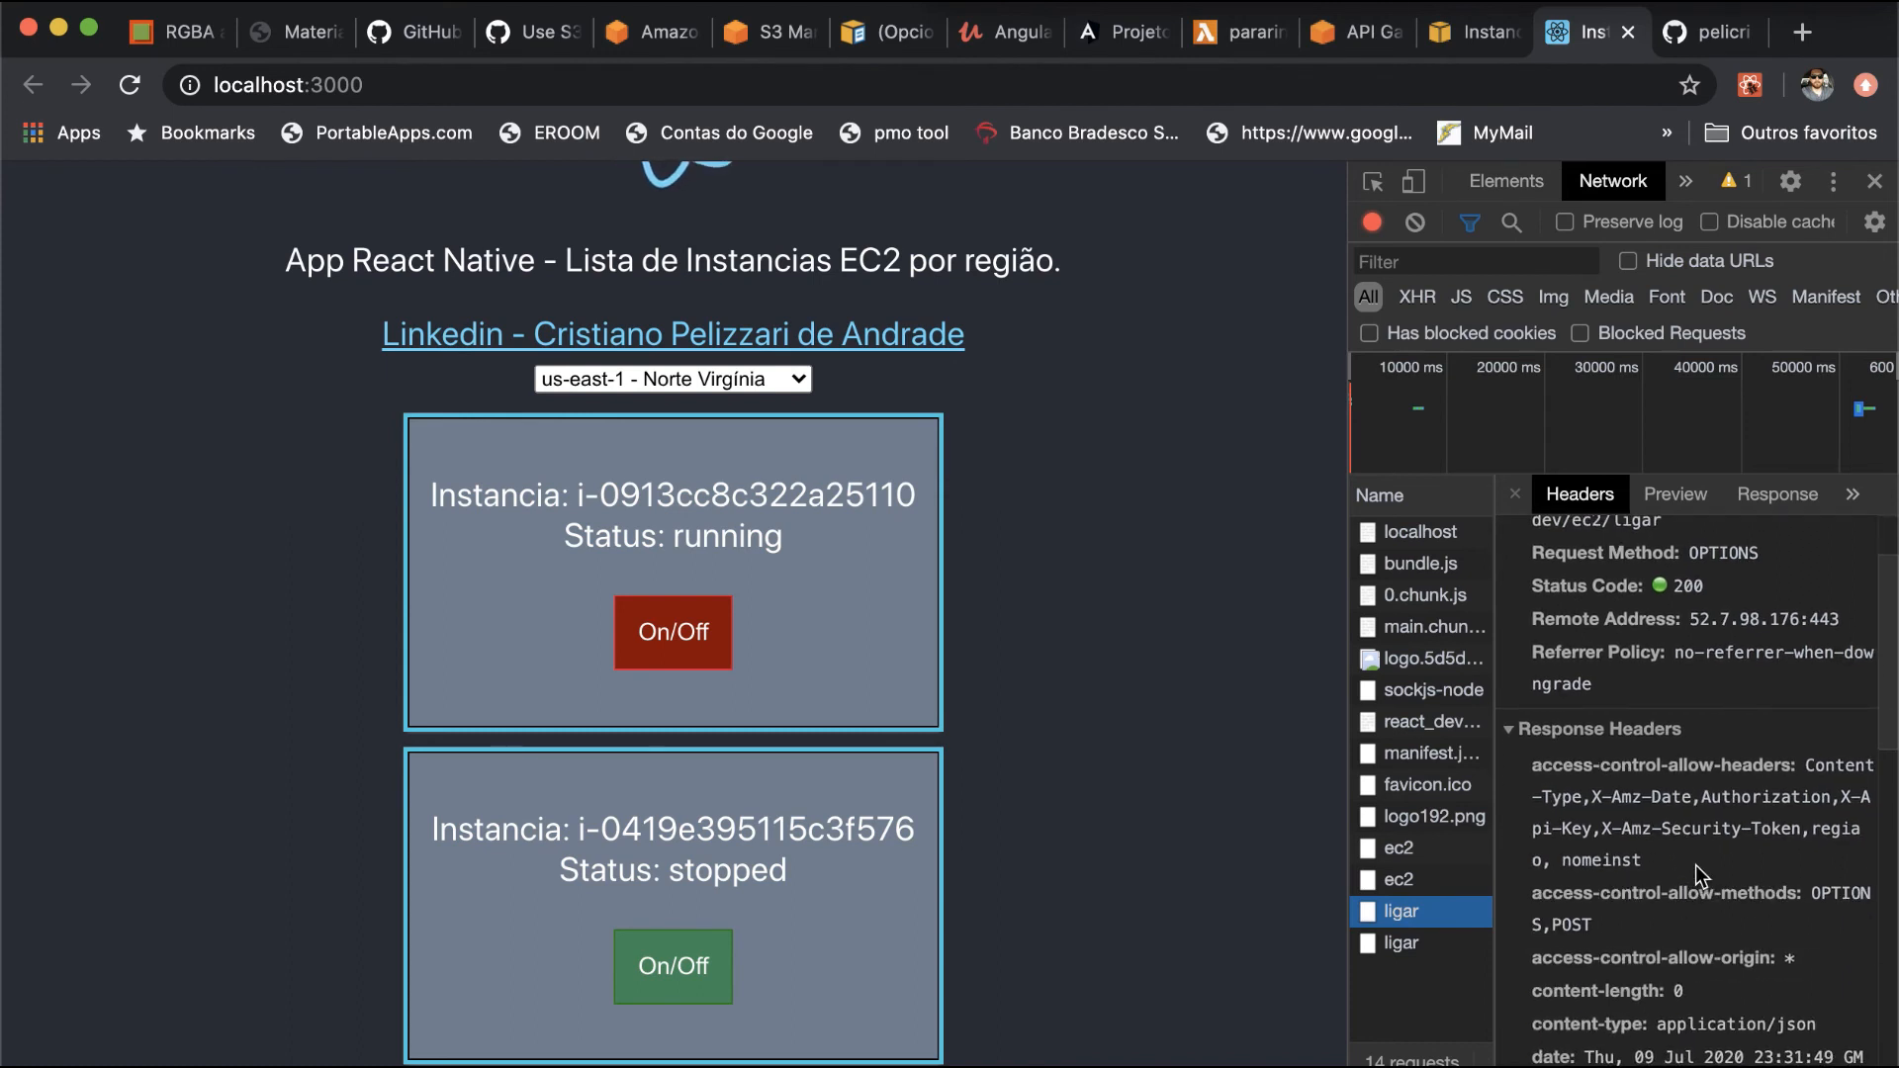
pyautogui.click(1835, 839)
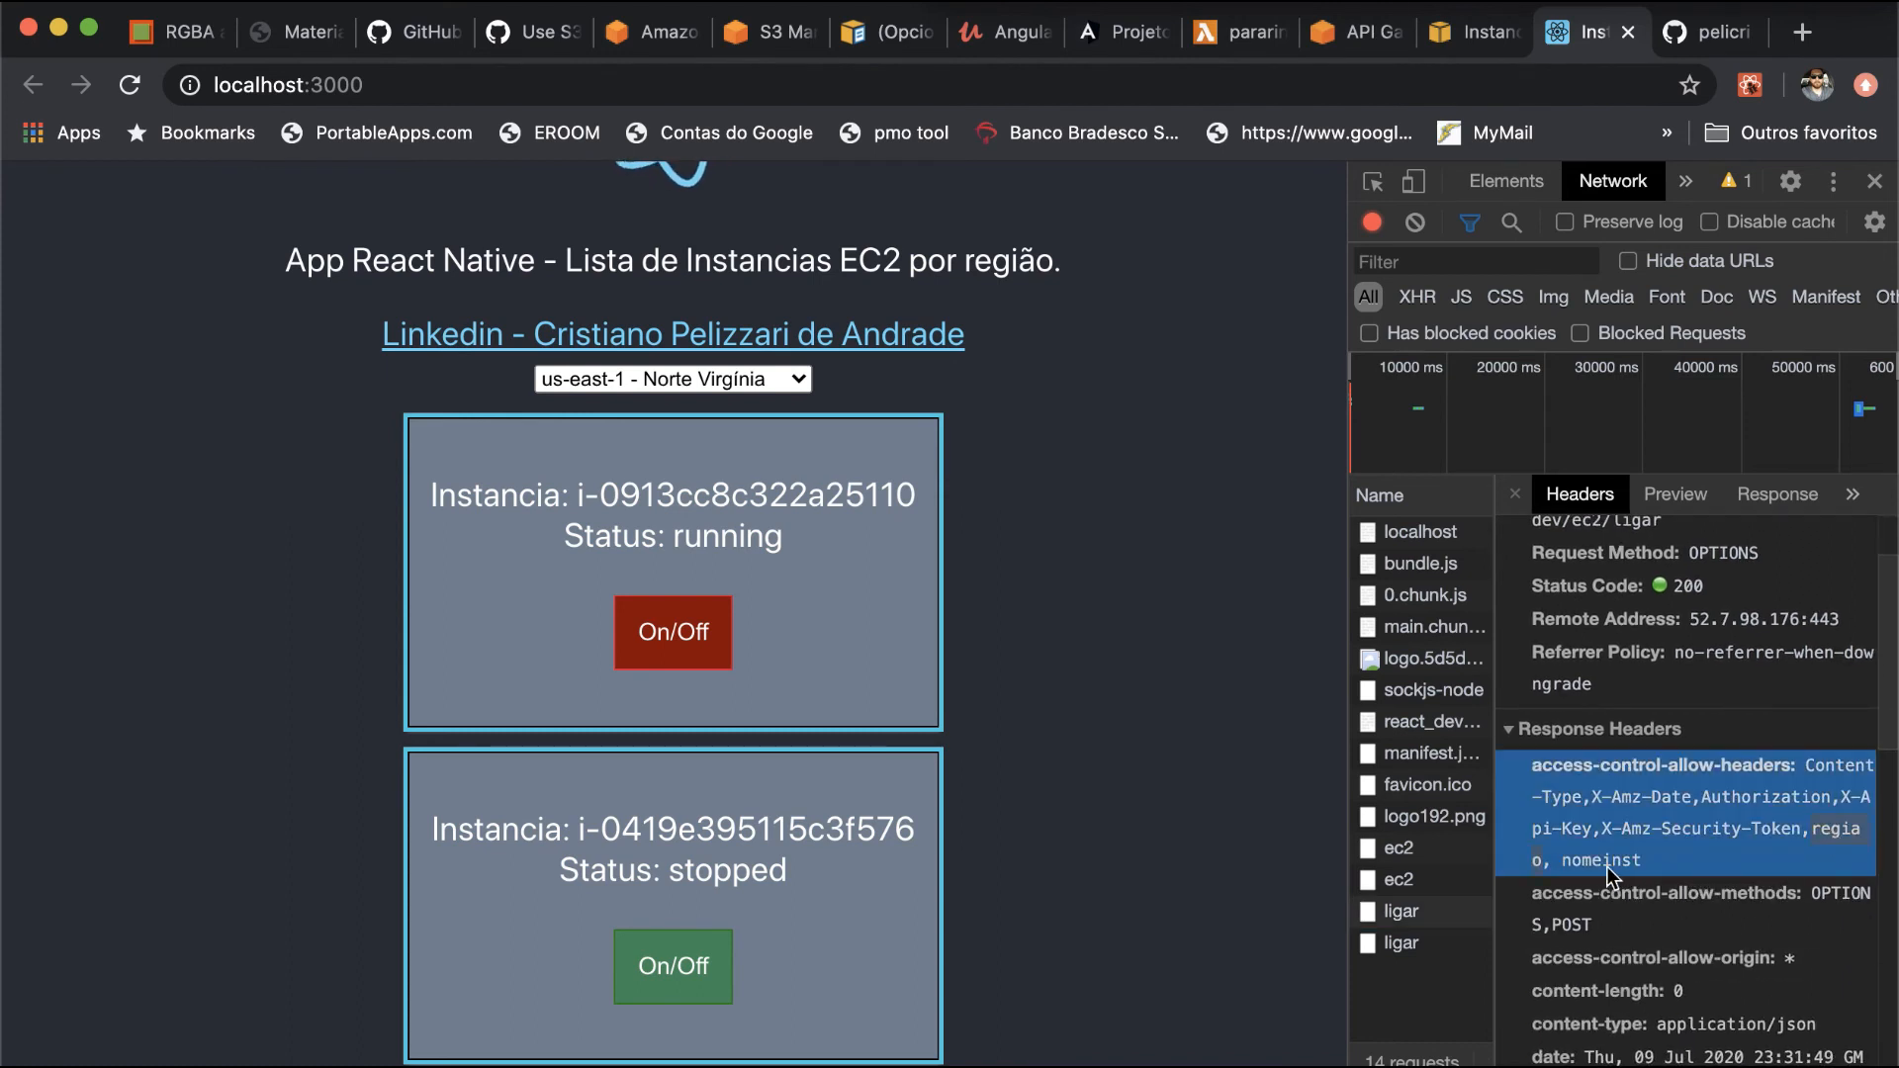
pyautogui.scroll(-5, 1606, 866)
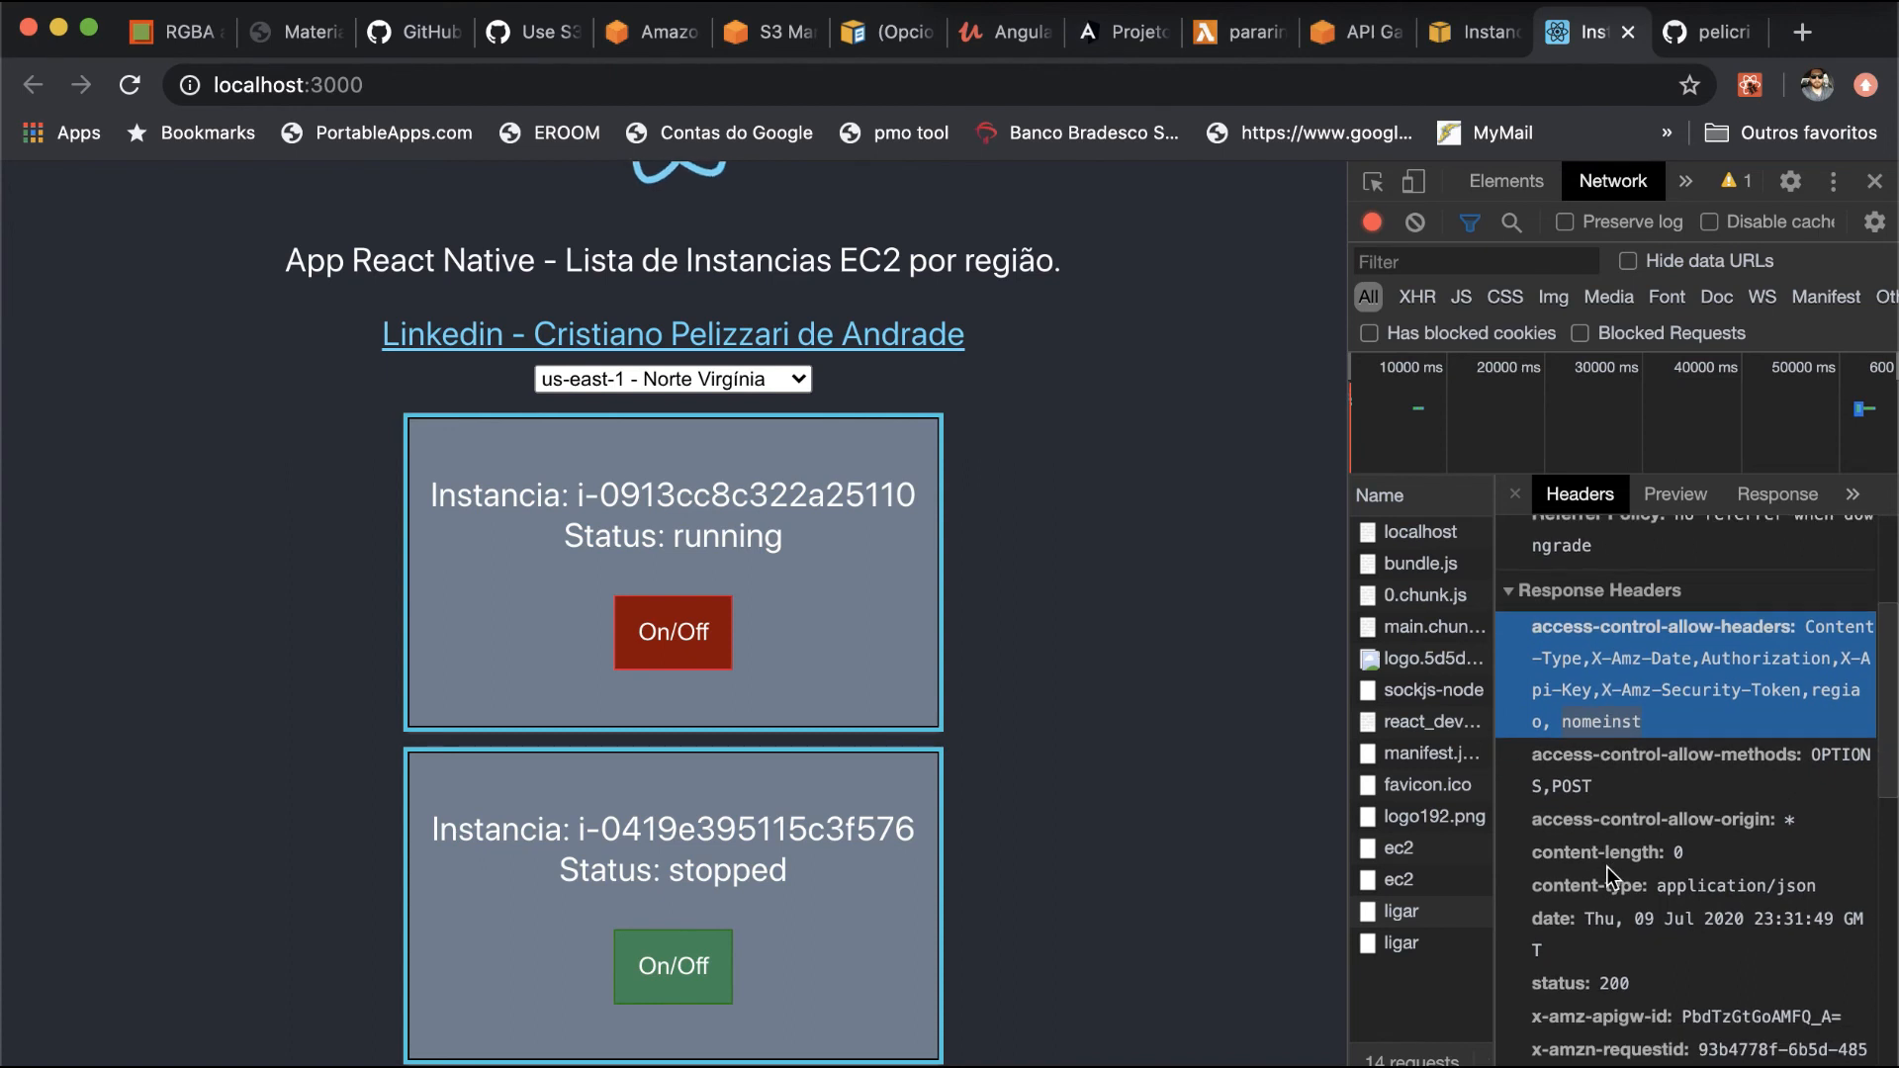
pyautogui.click(1570, 735)
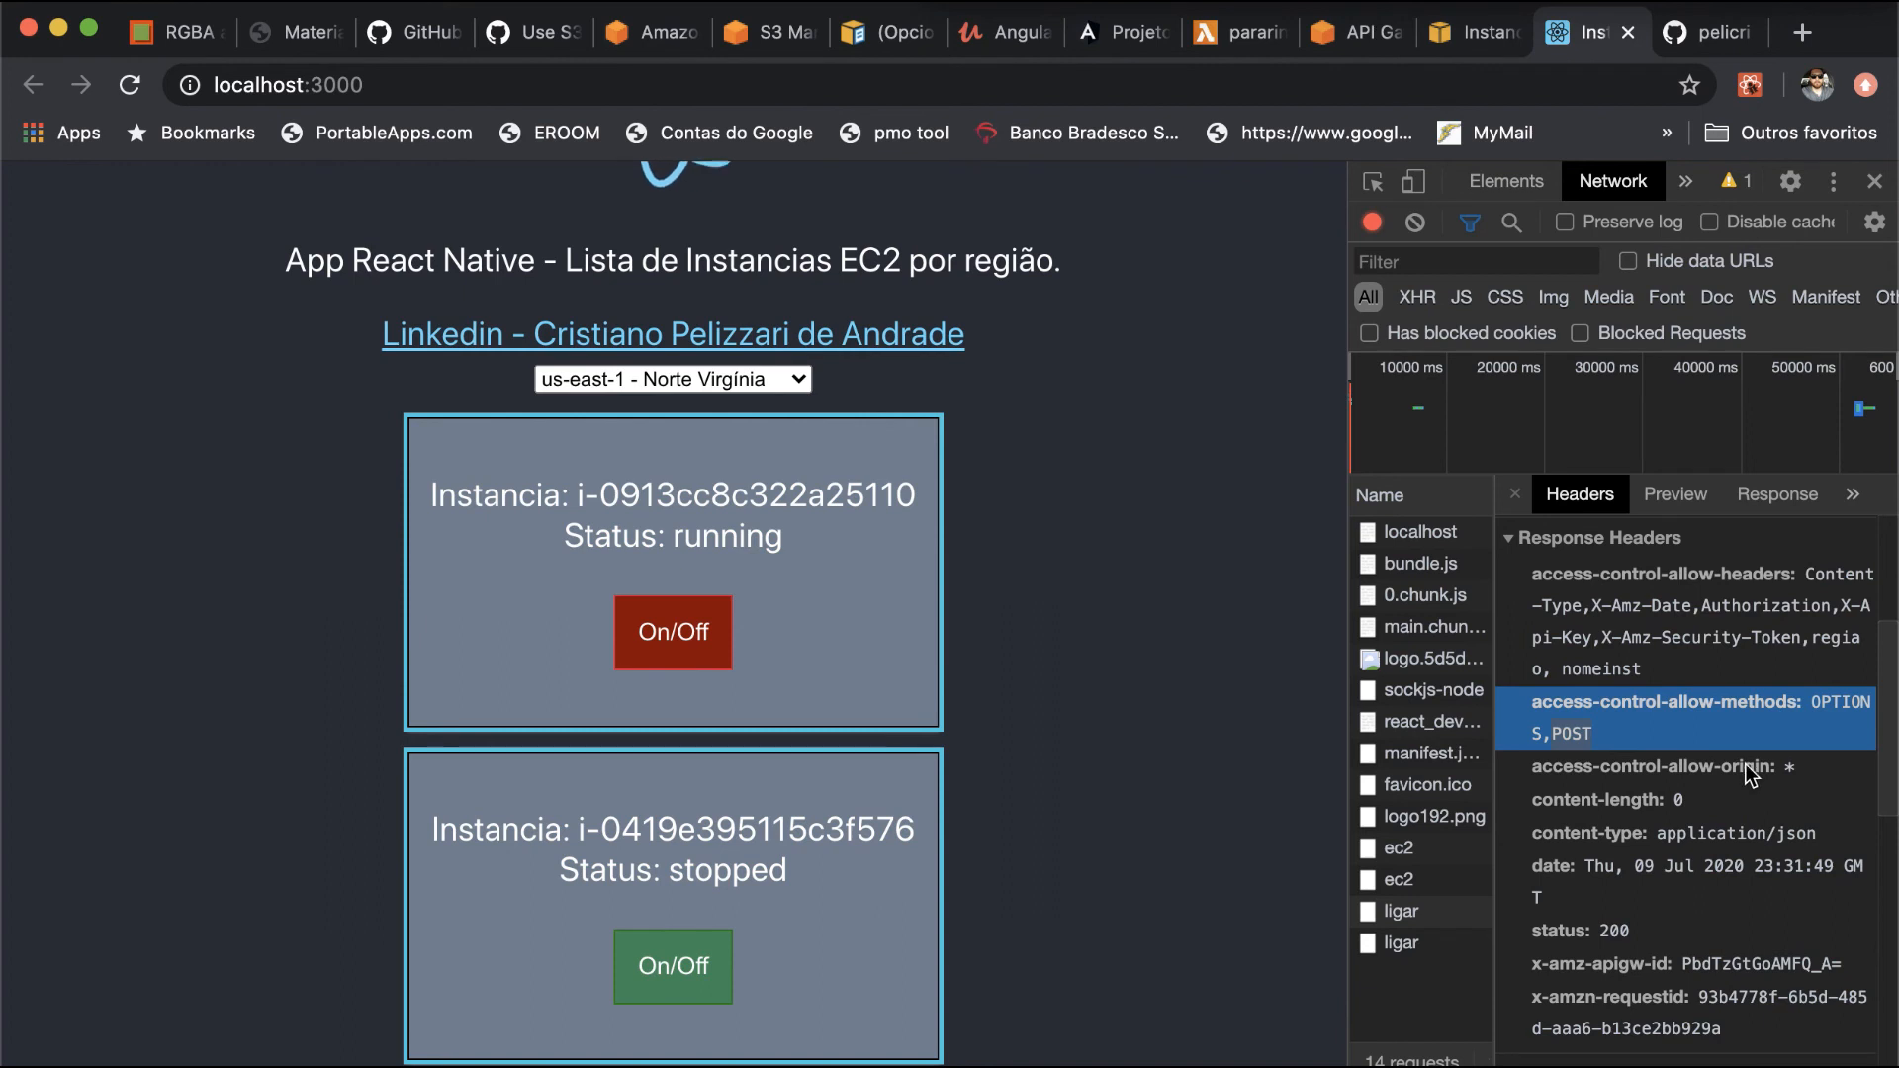
pyautogui.scroll(-2, 1751, 774)
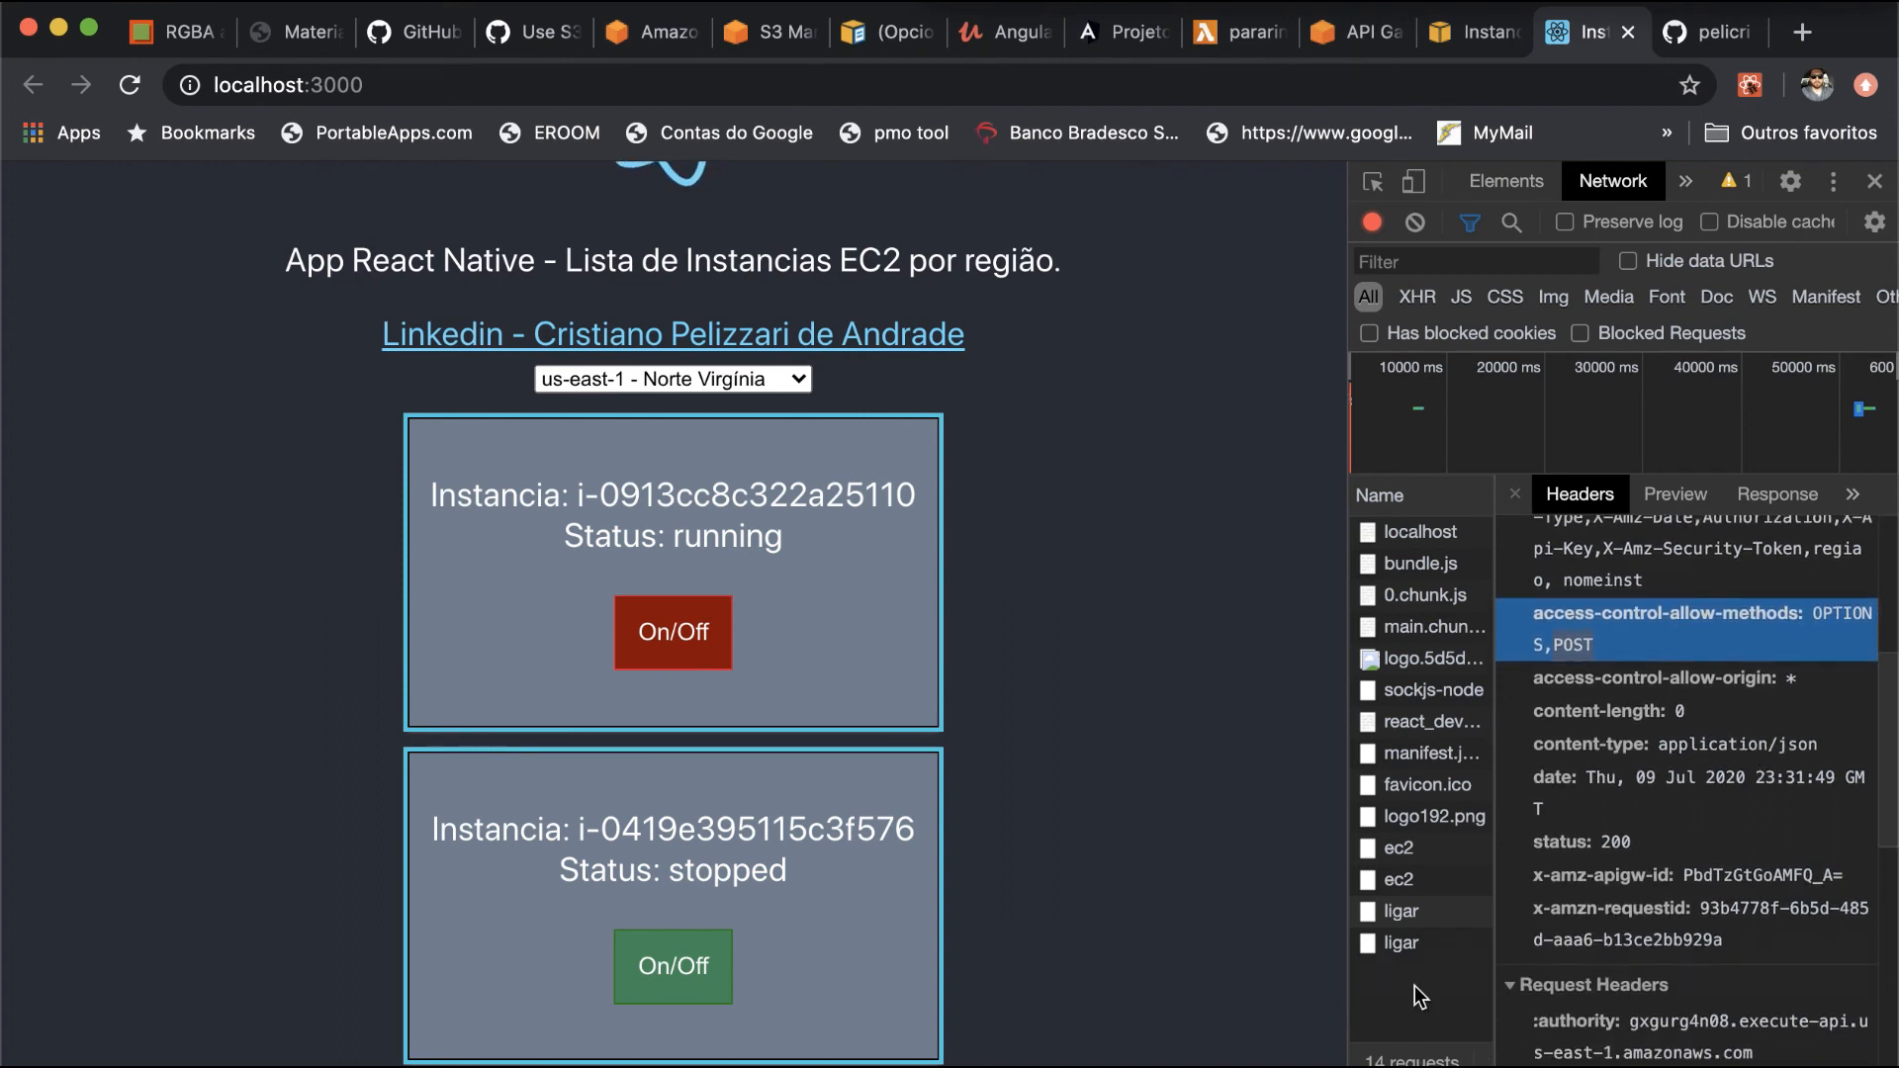
# - Examine the headers of the ligar POST request, focusing on the regiao and nomeinst request headers
pyautogui.click(1411, 947)
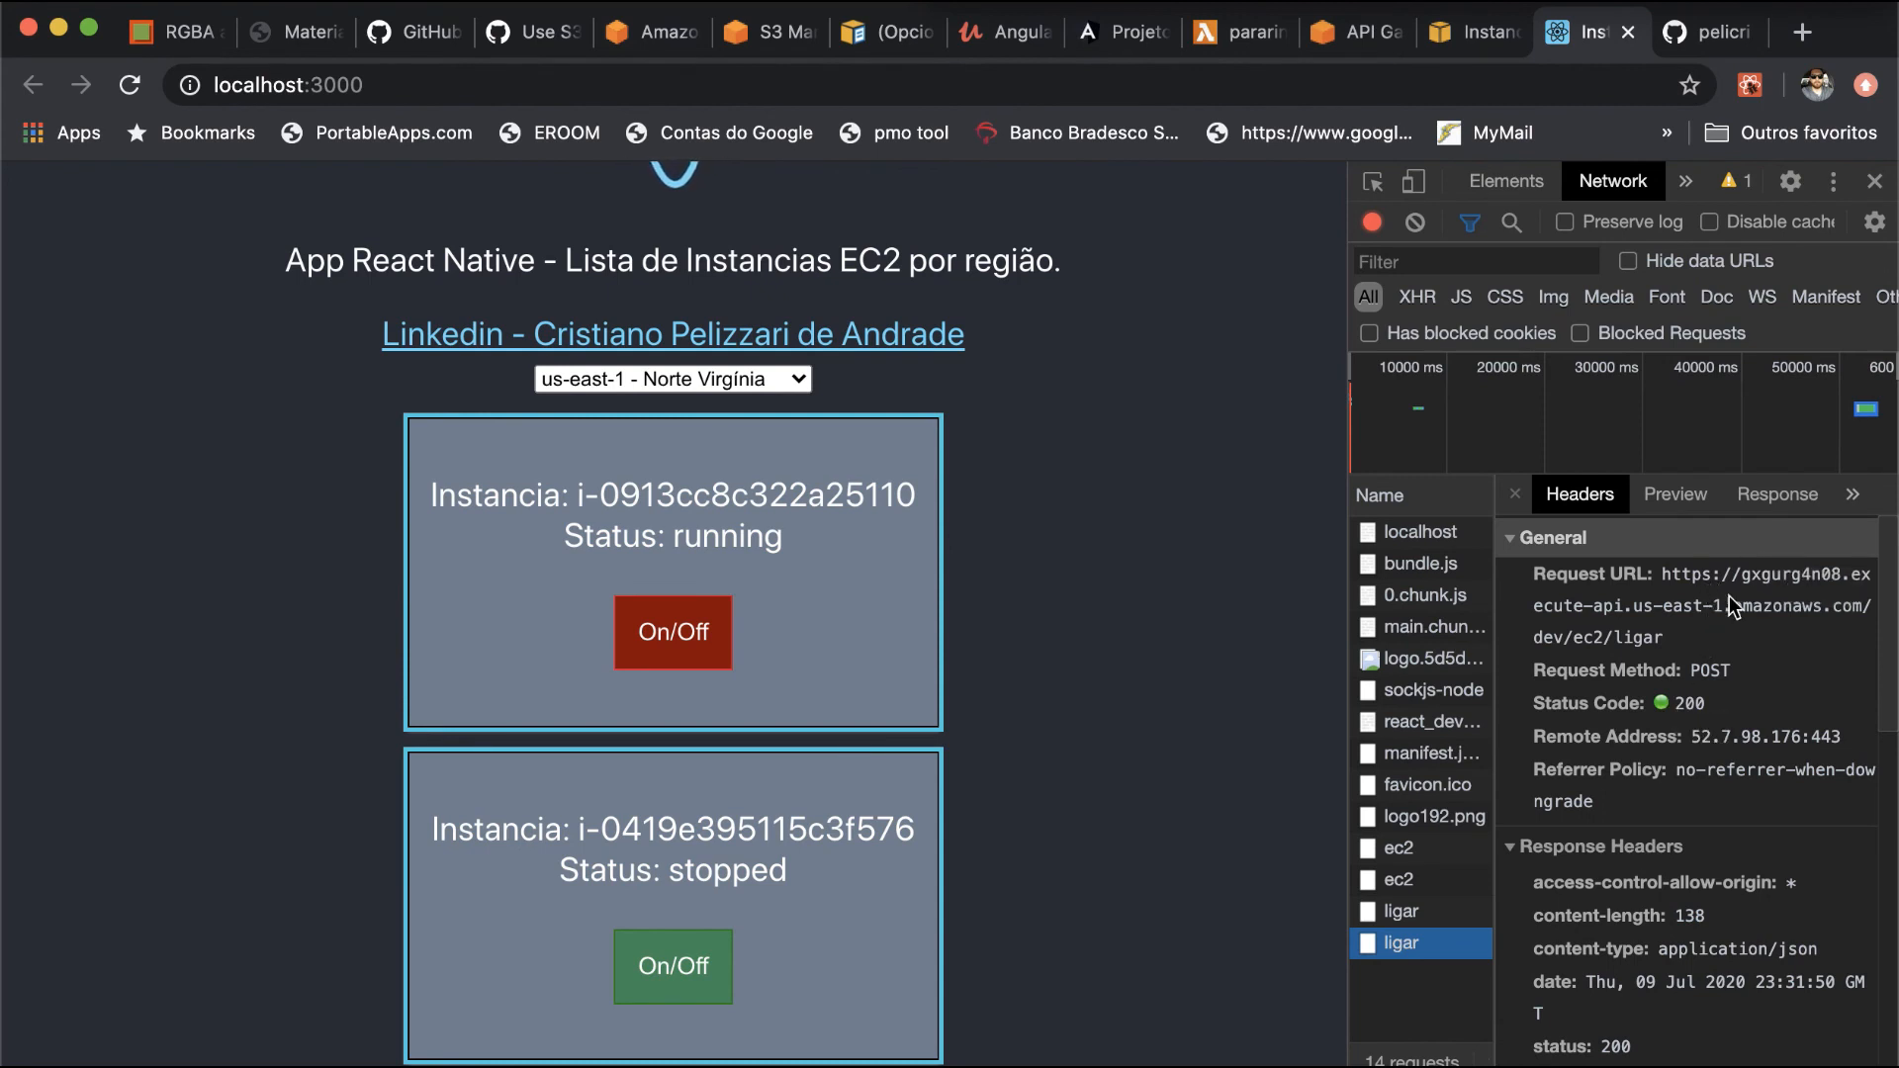
pyautogui.scroll(-1, 1727, 607)
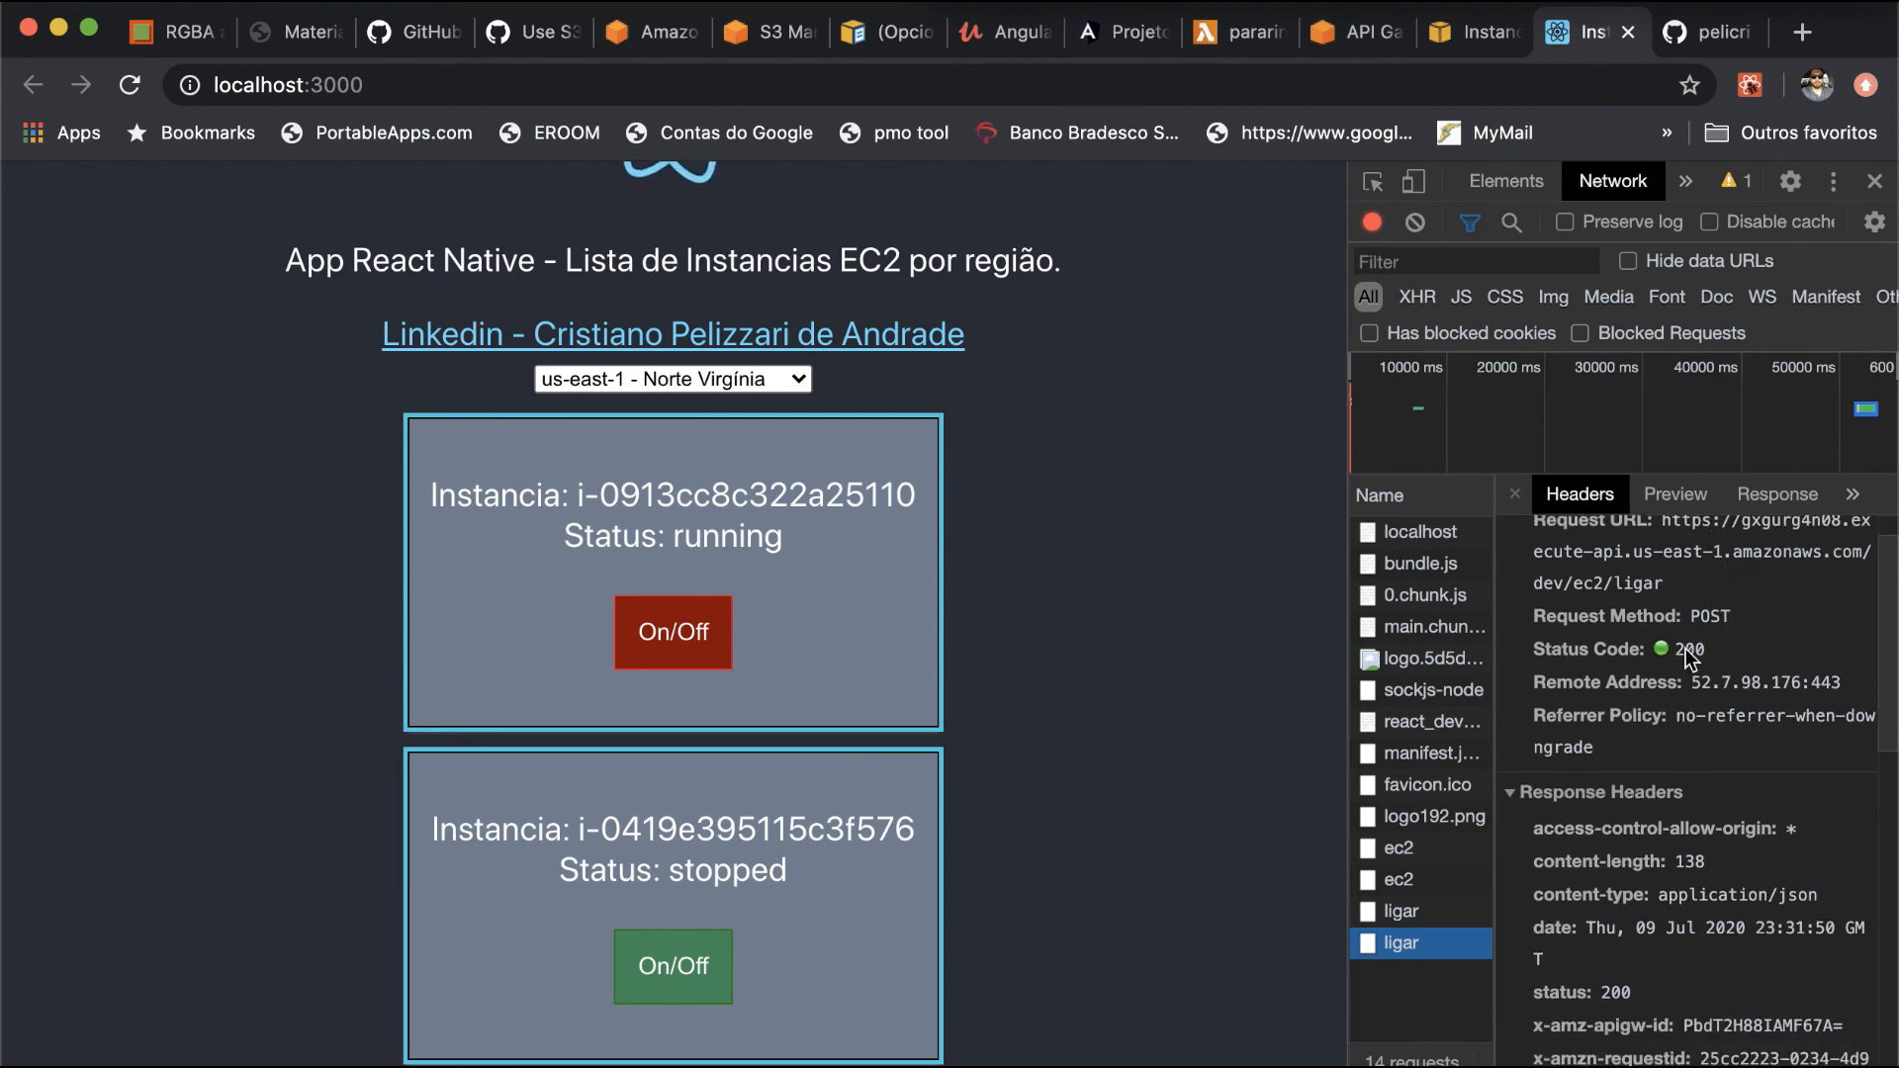
pyautogui.scroll(-4, 1592, 736)
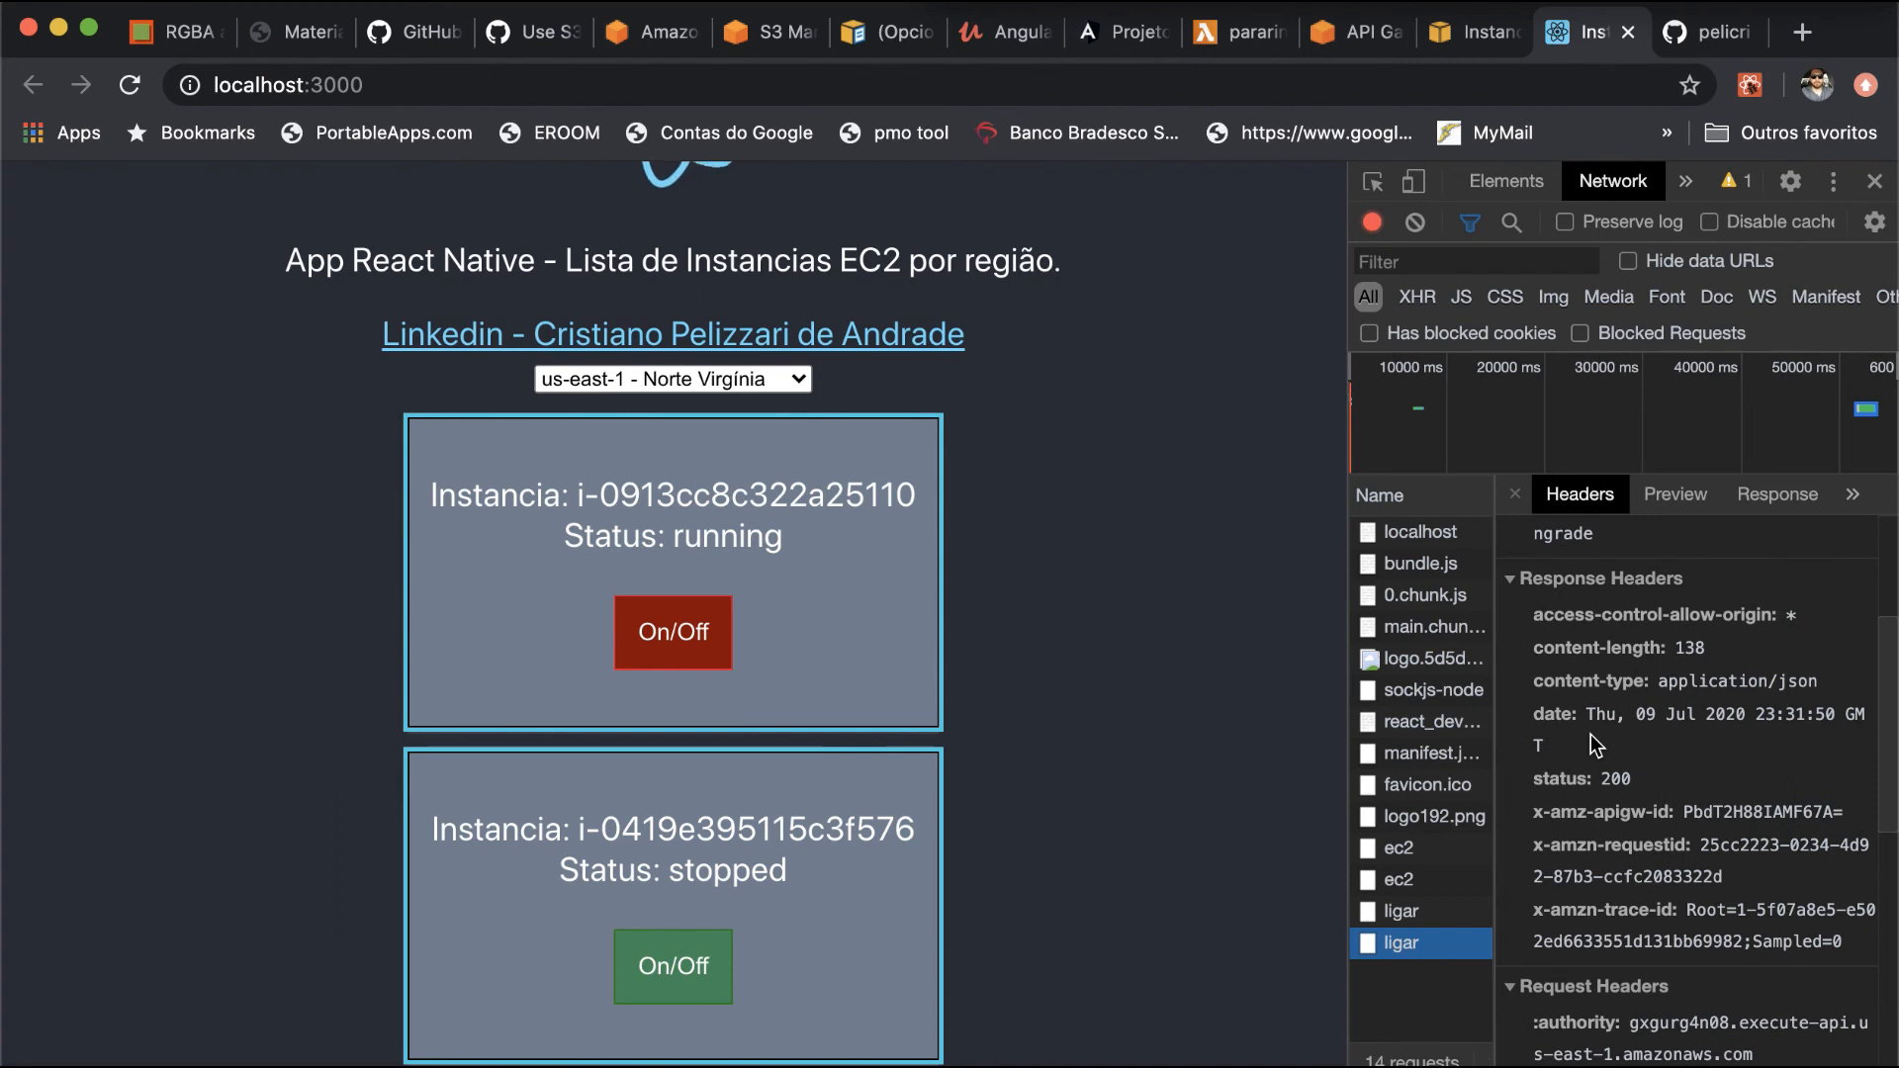
pyautogui.scroll(-2, 1590, 734)
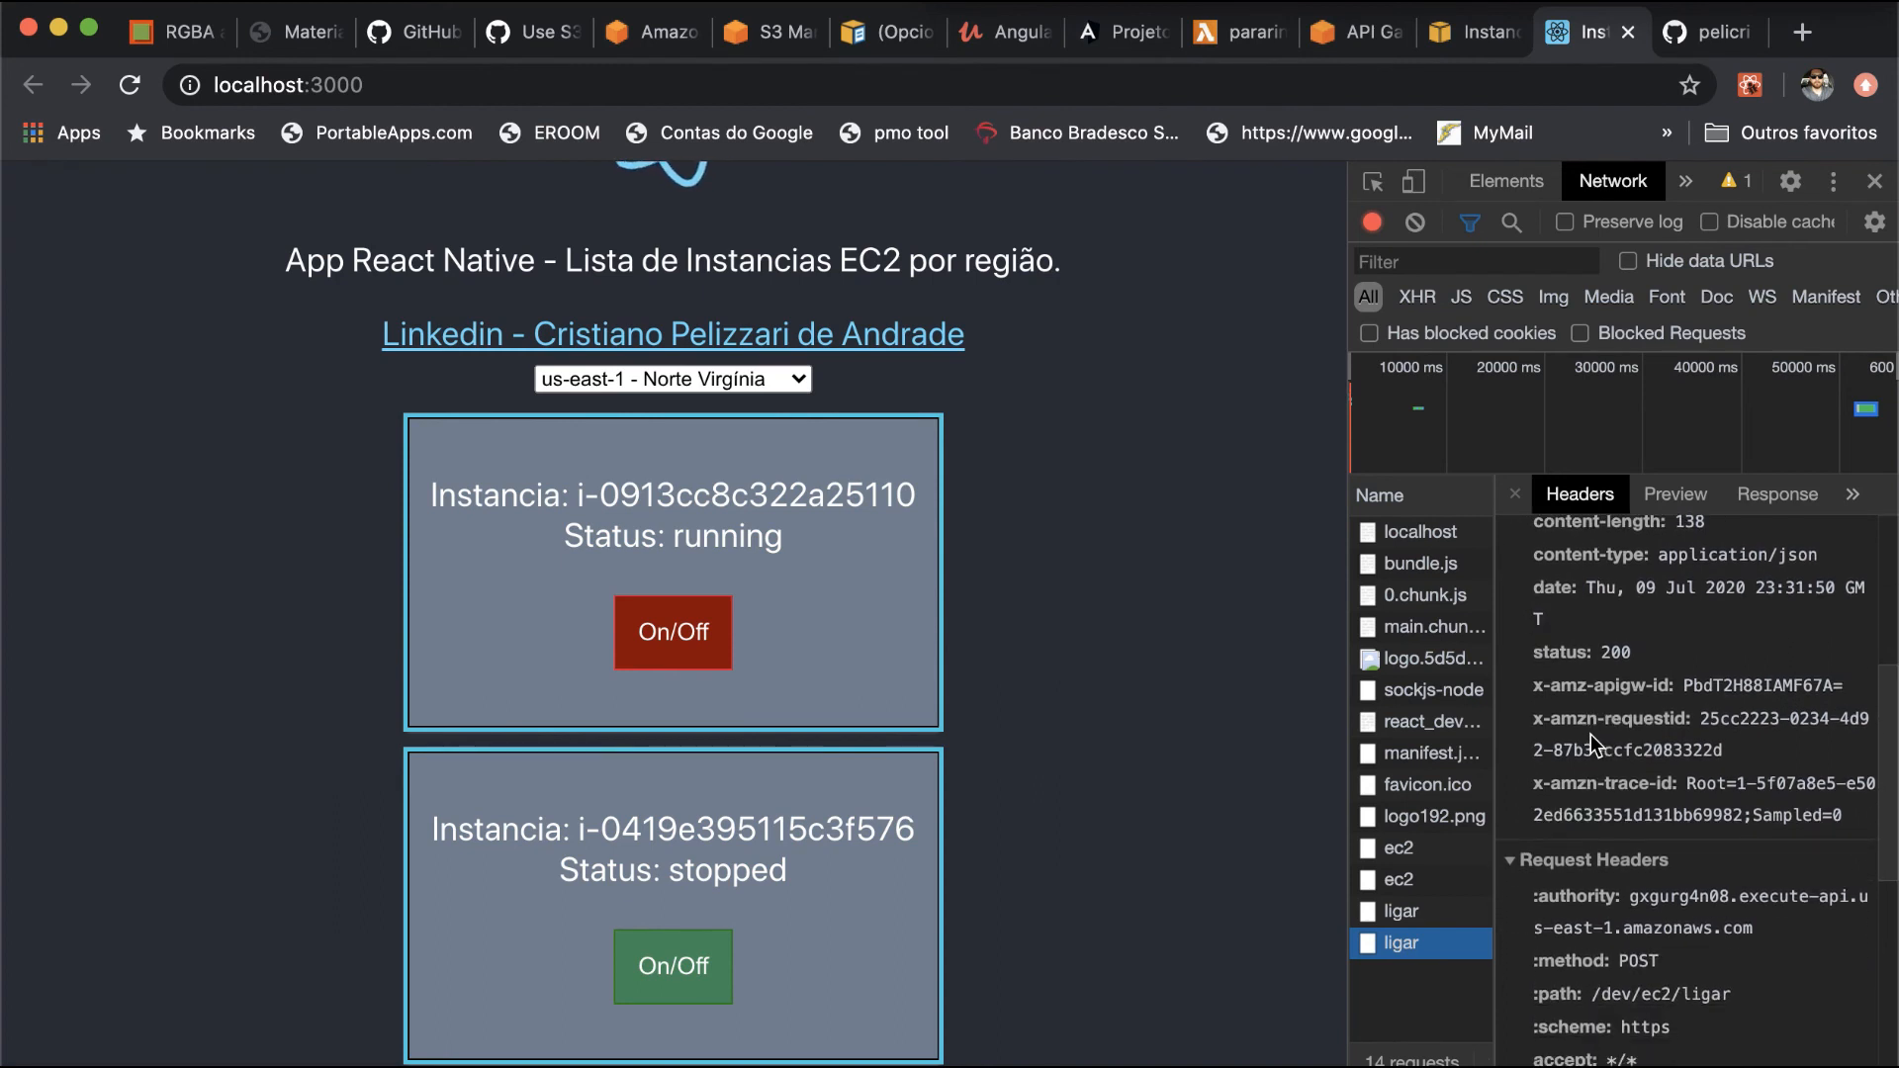
pyautogui.scroll(-2, 1591, 734)
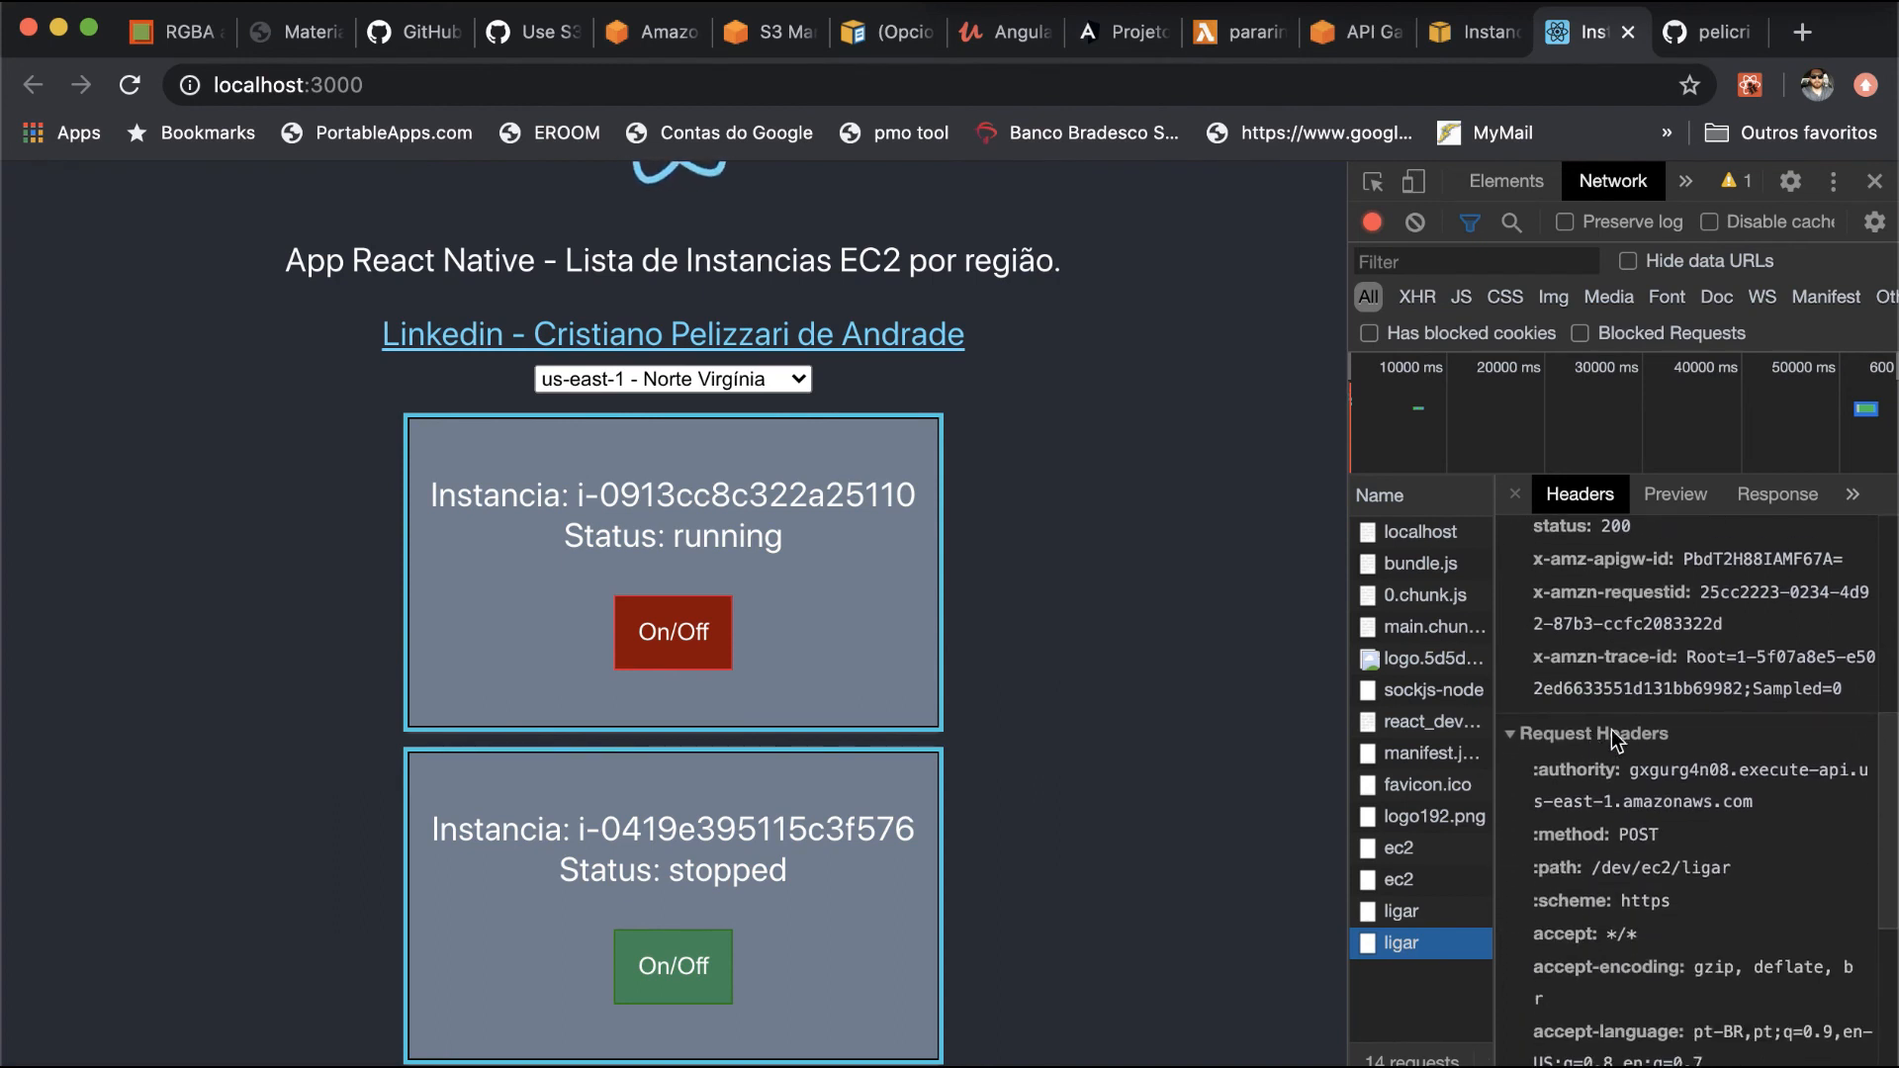
pyautogui.scroll(-2, 1598, 738)
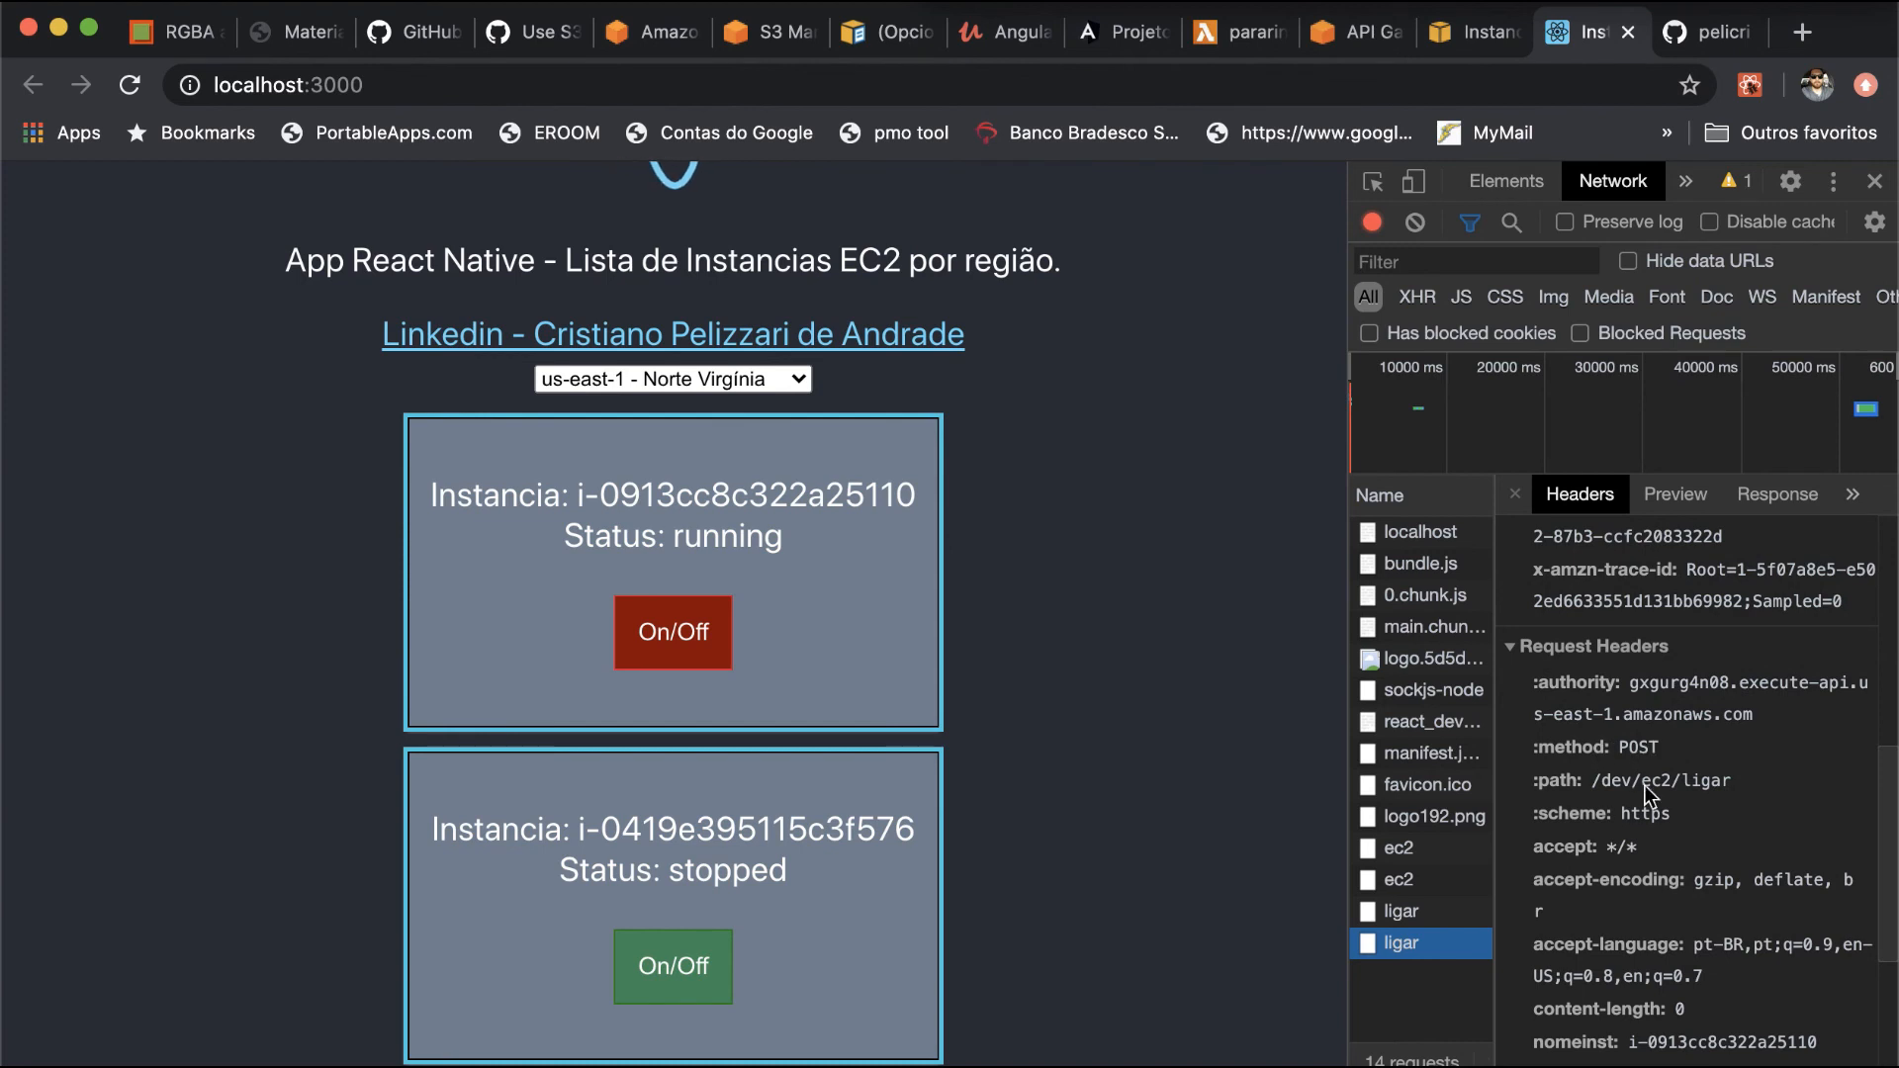
pyautogui.scroll(-3, 1638, 789)
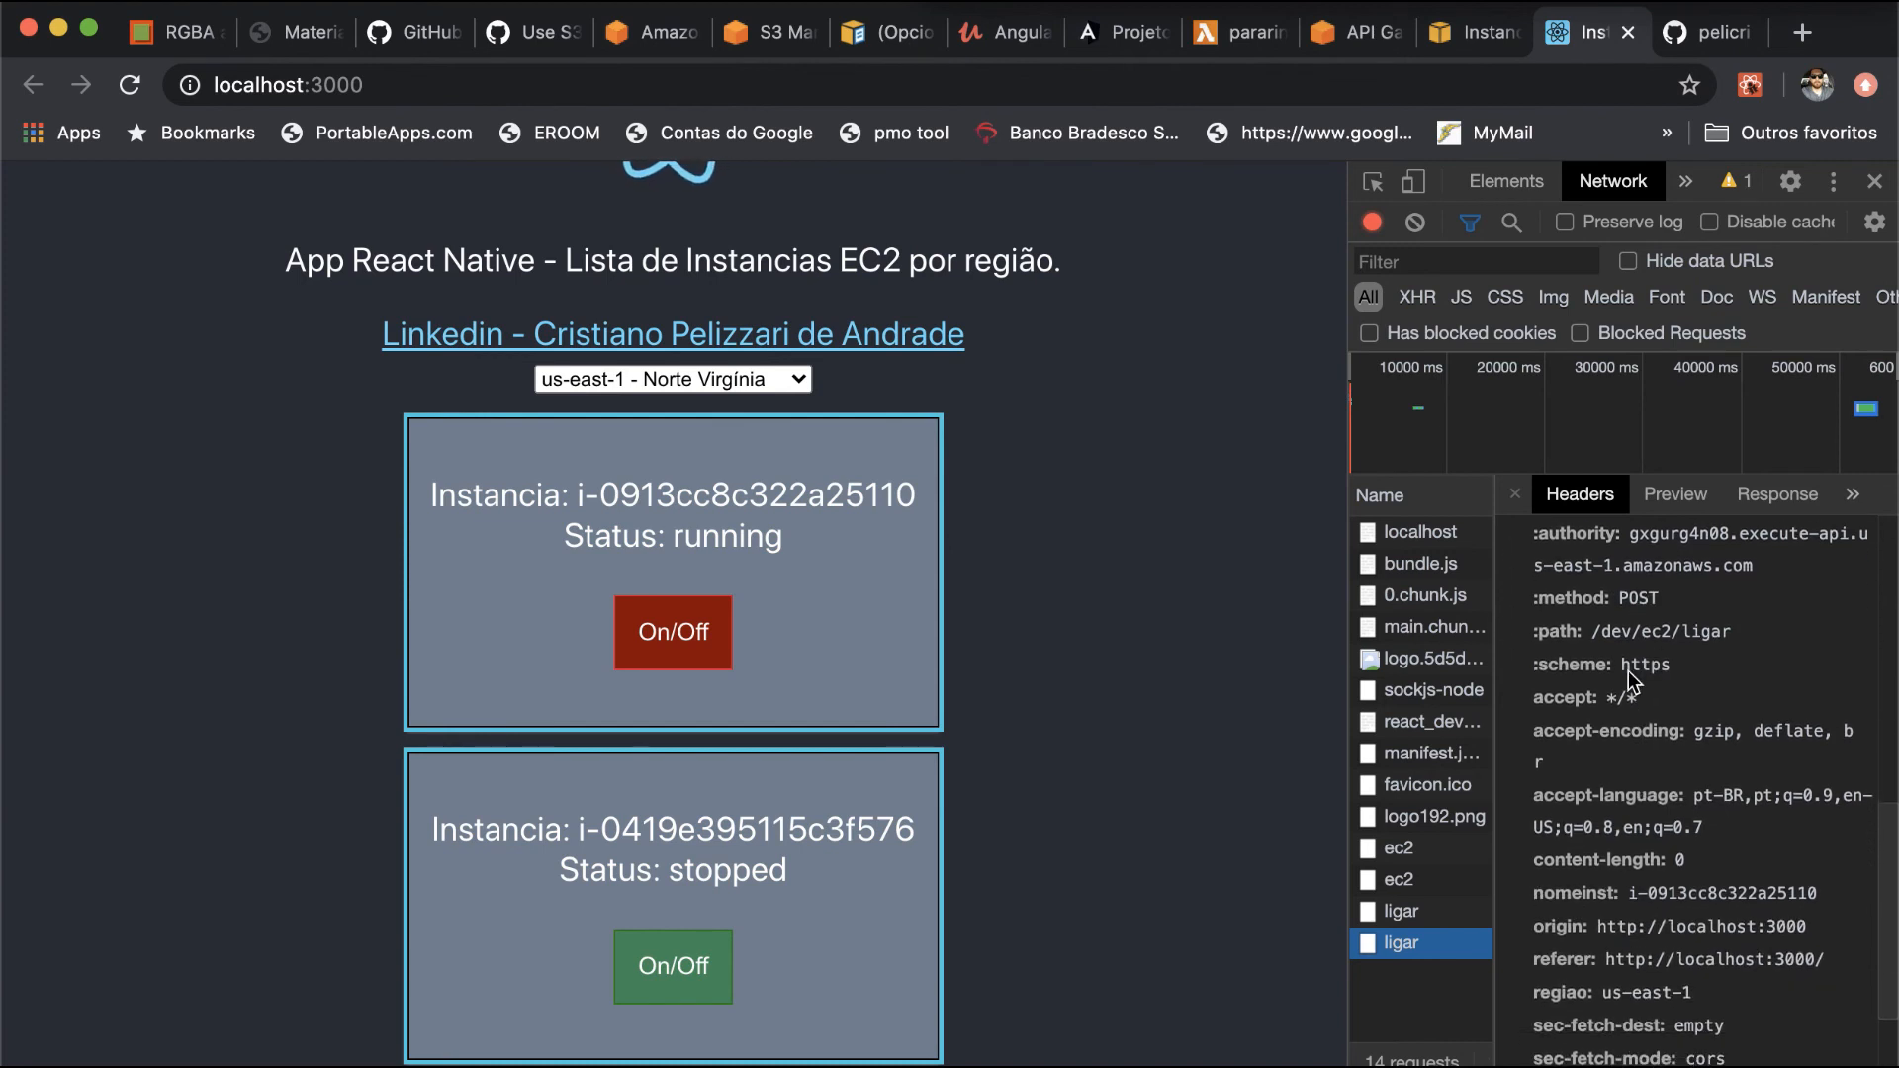
pyautogui.scroll(-3, 1663, 750)
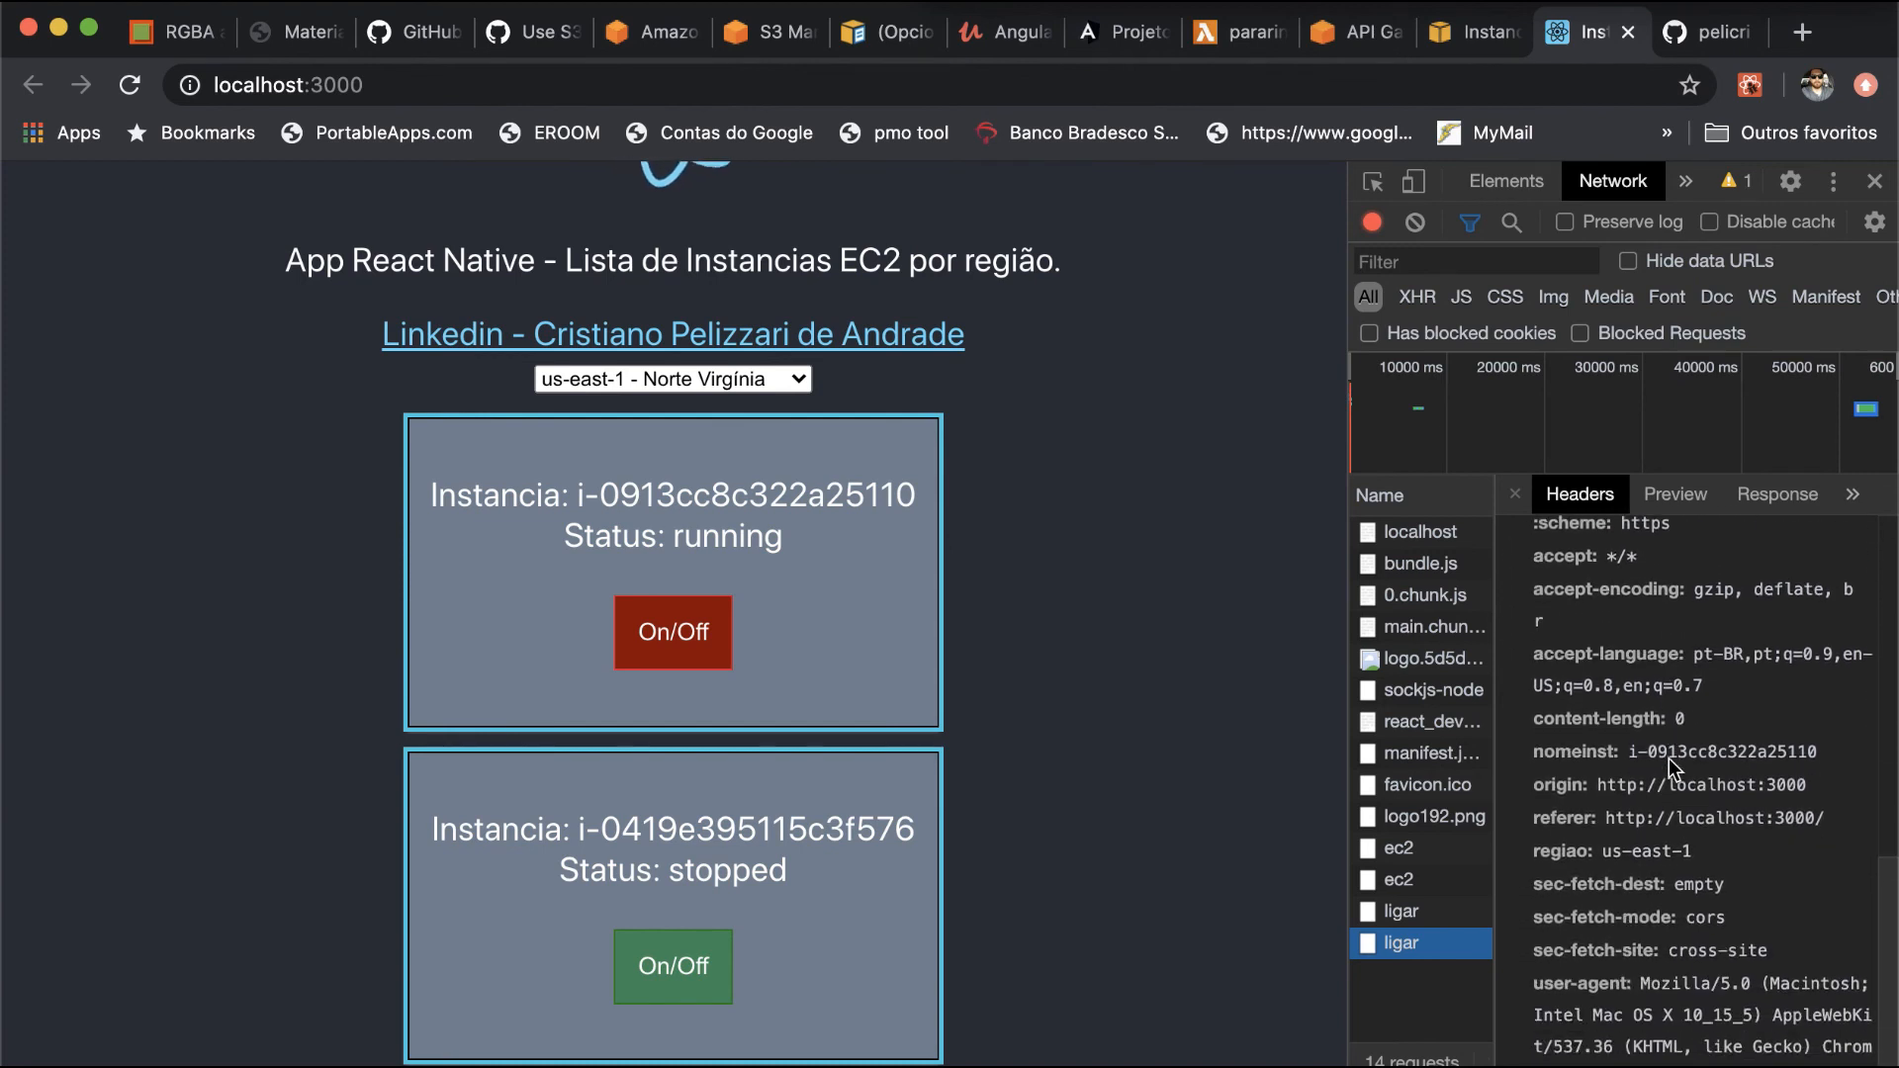
pyautogui.scroll(-1, 1650, 778)
pyautogui.click(1569, 833)
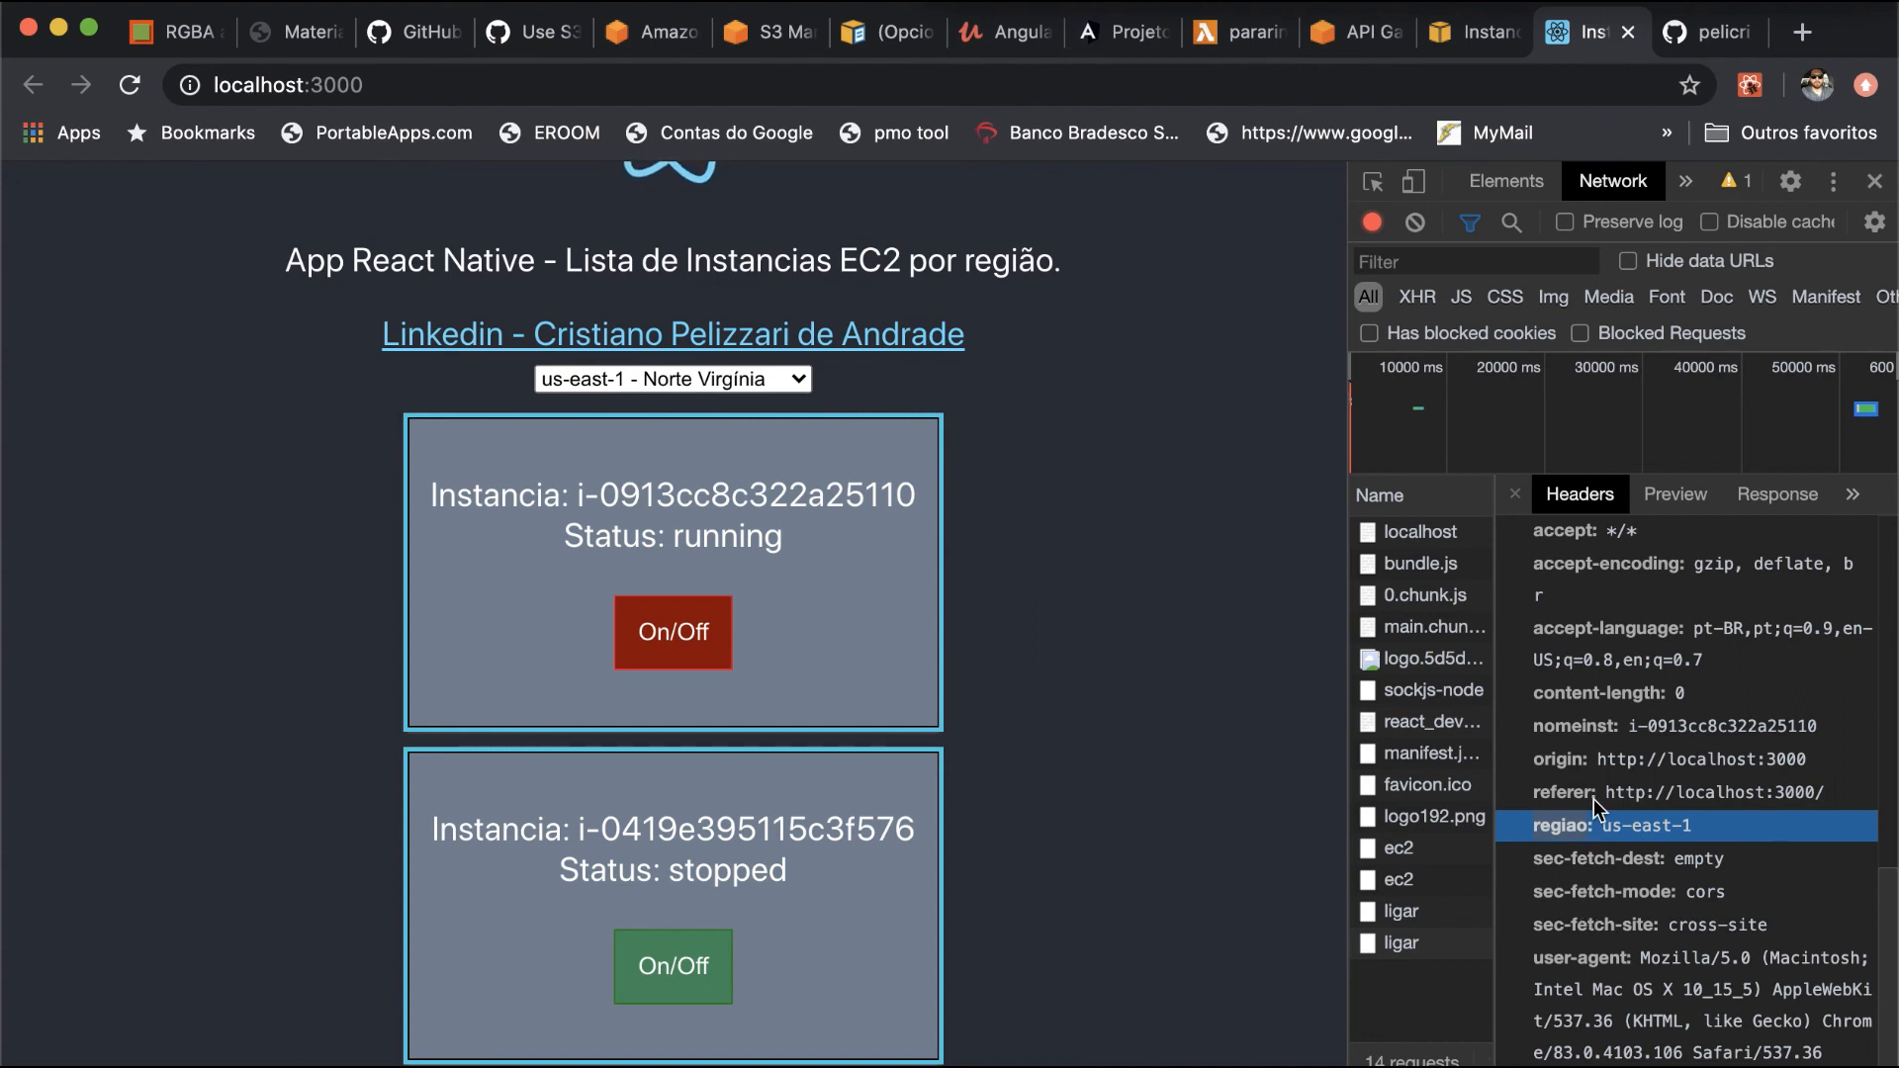
pyautogui.click(1594, 730)
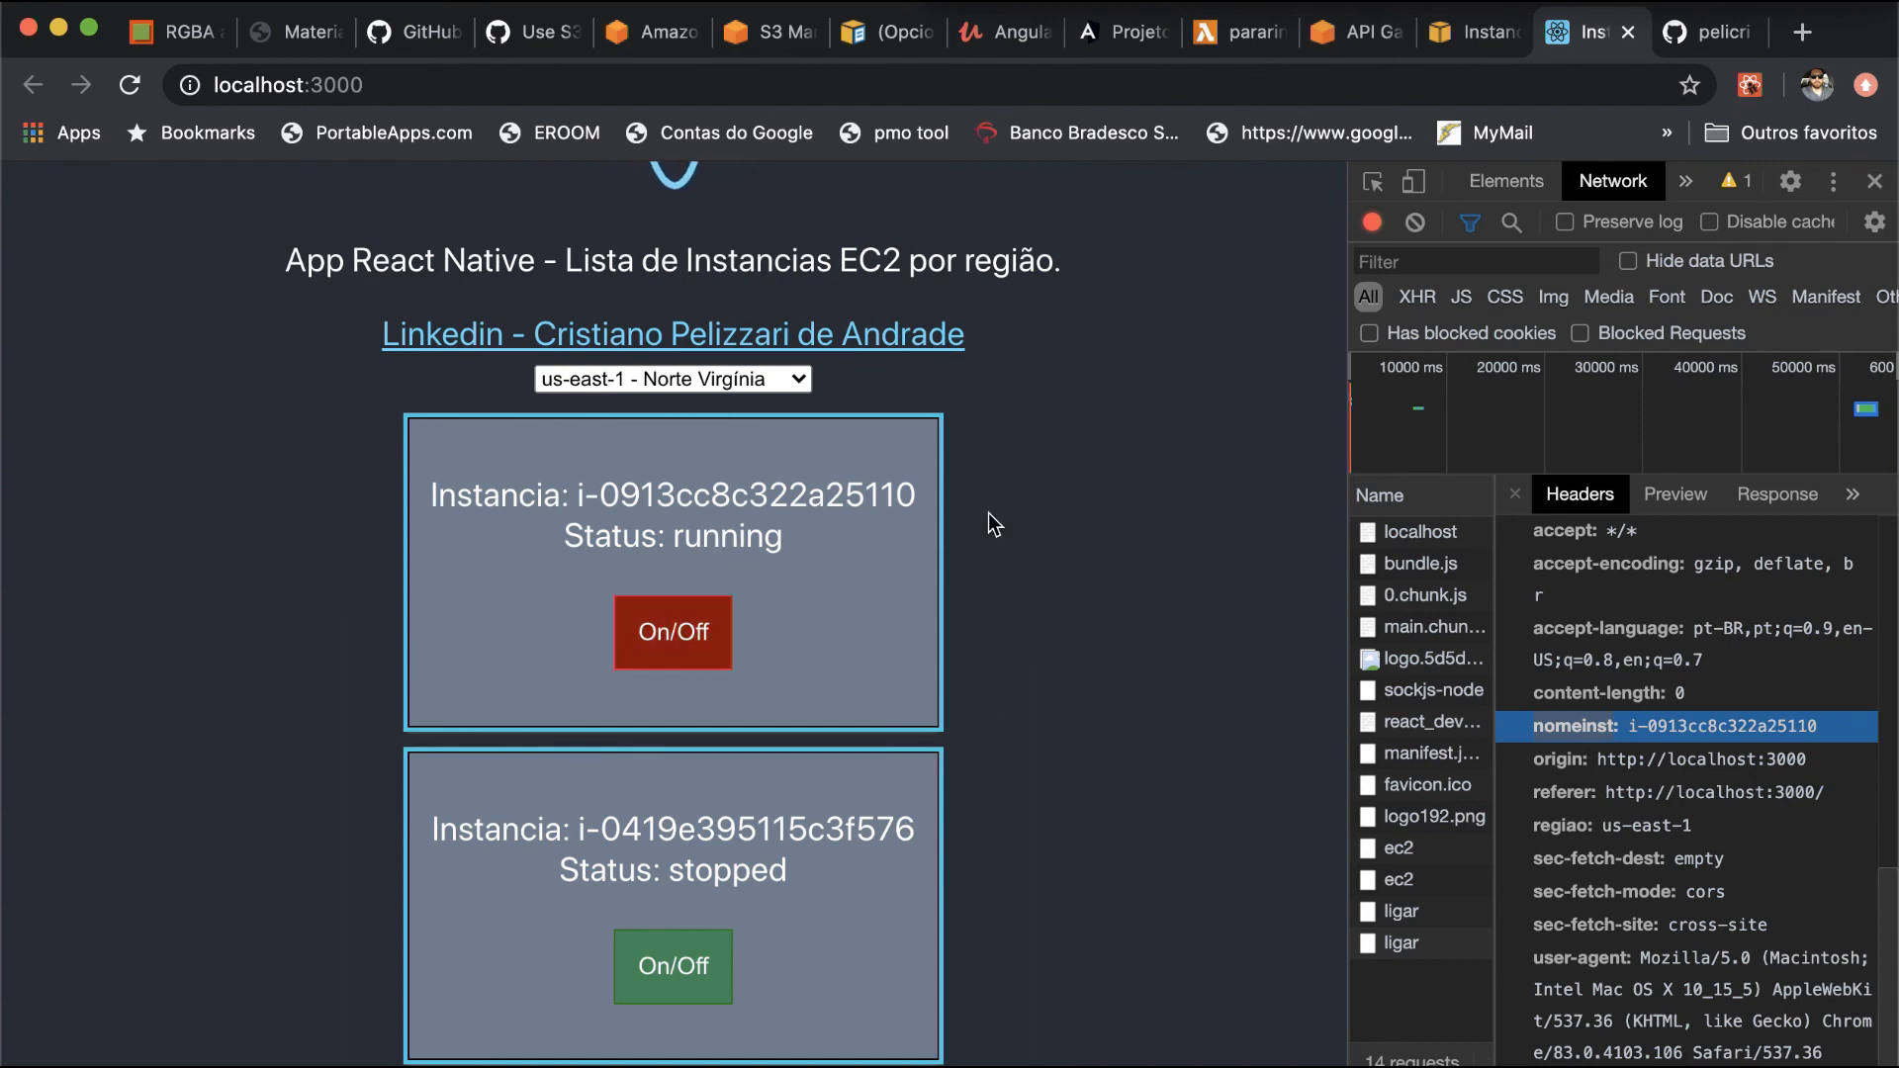
# - Refresh the instance list in the EC2 console, and stop instance i-0913cc8c322a25110 from the React app
pyautogui.click(1477, 37)
pyautogui.press('super+r')
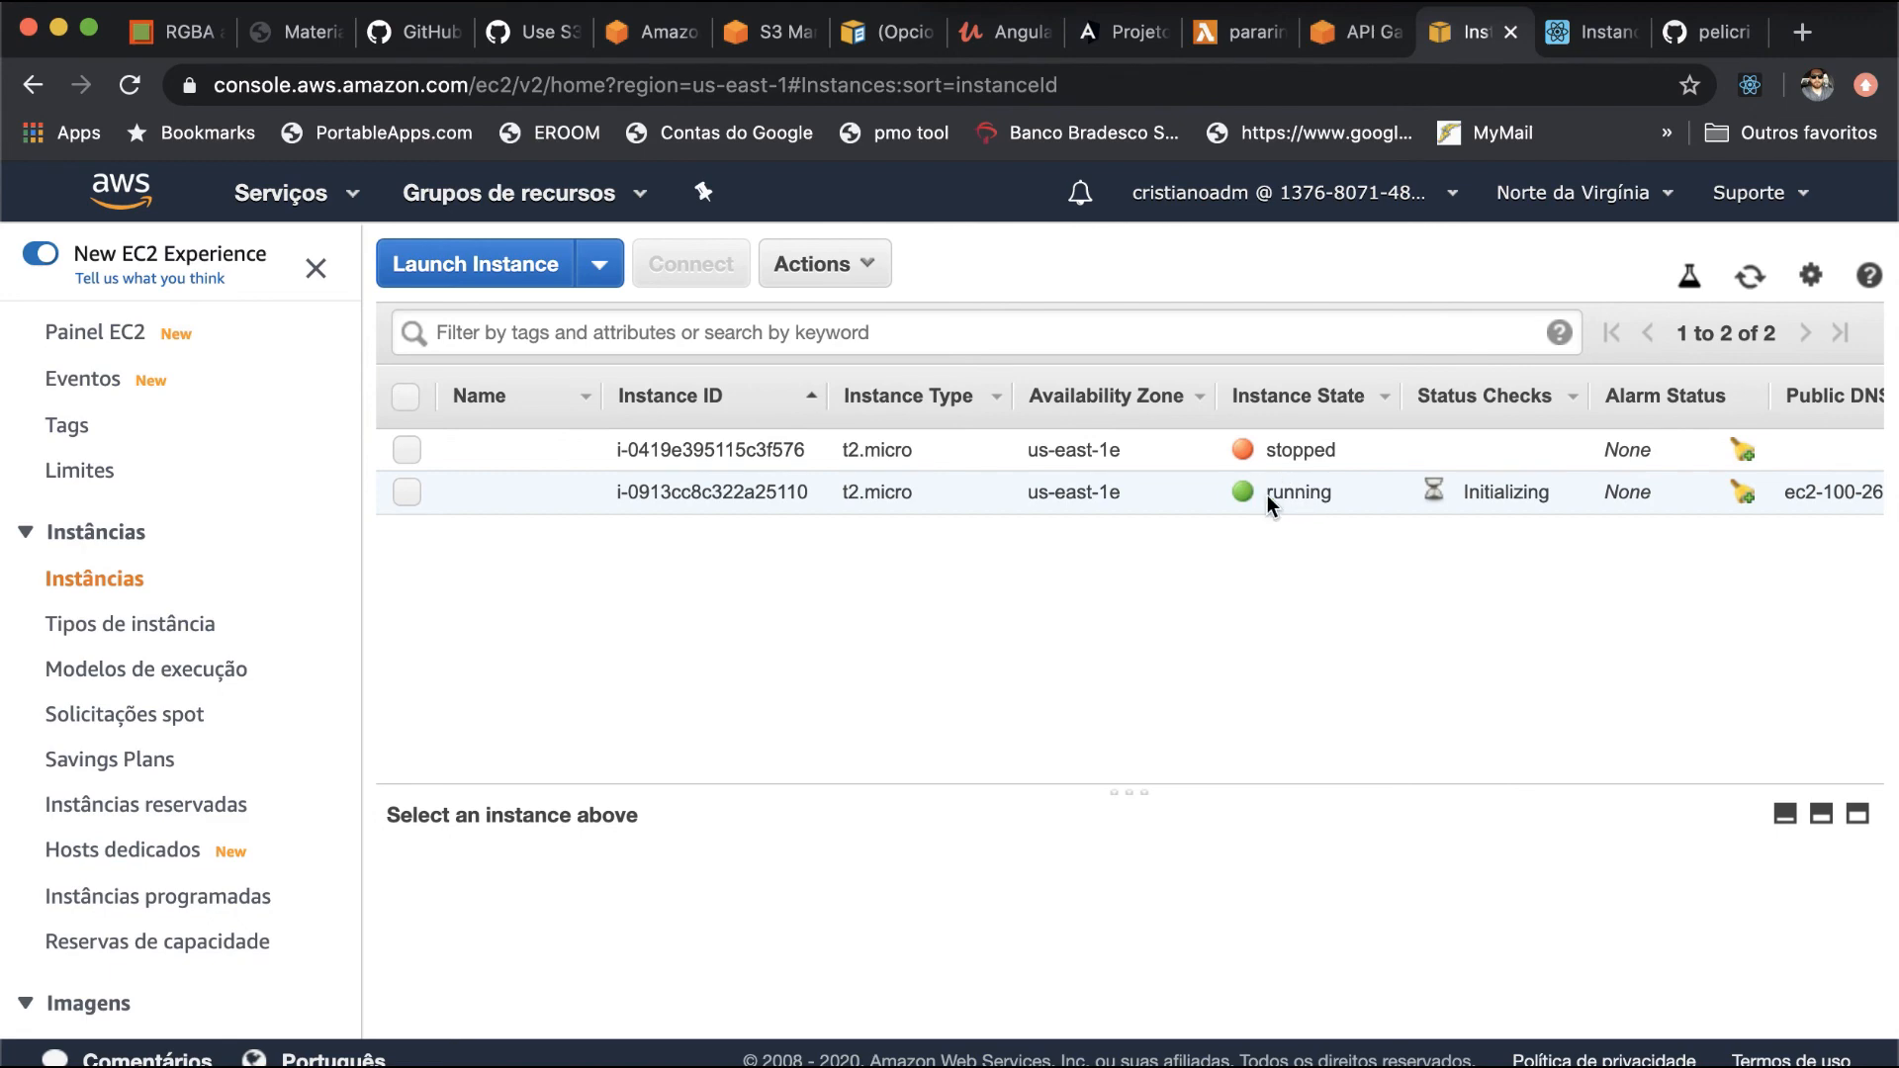
pyautogui.click(1595, 32)
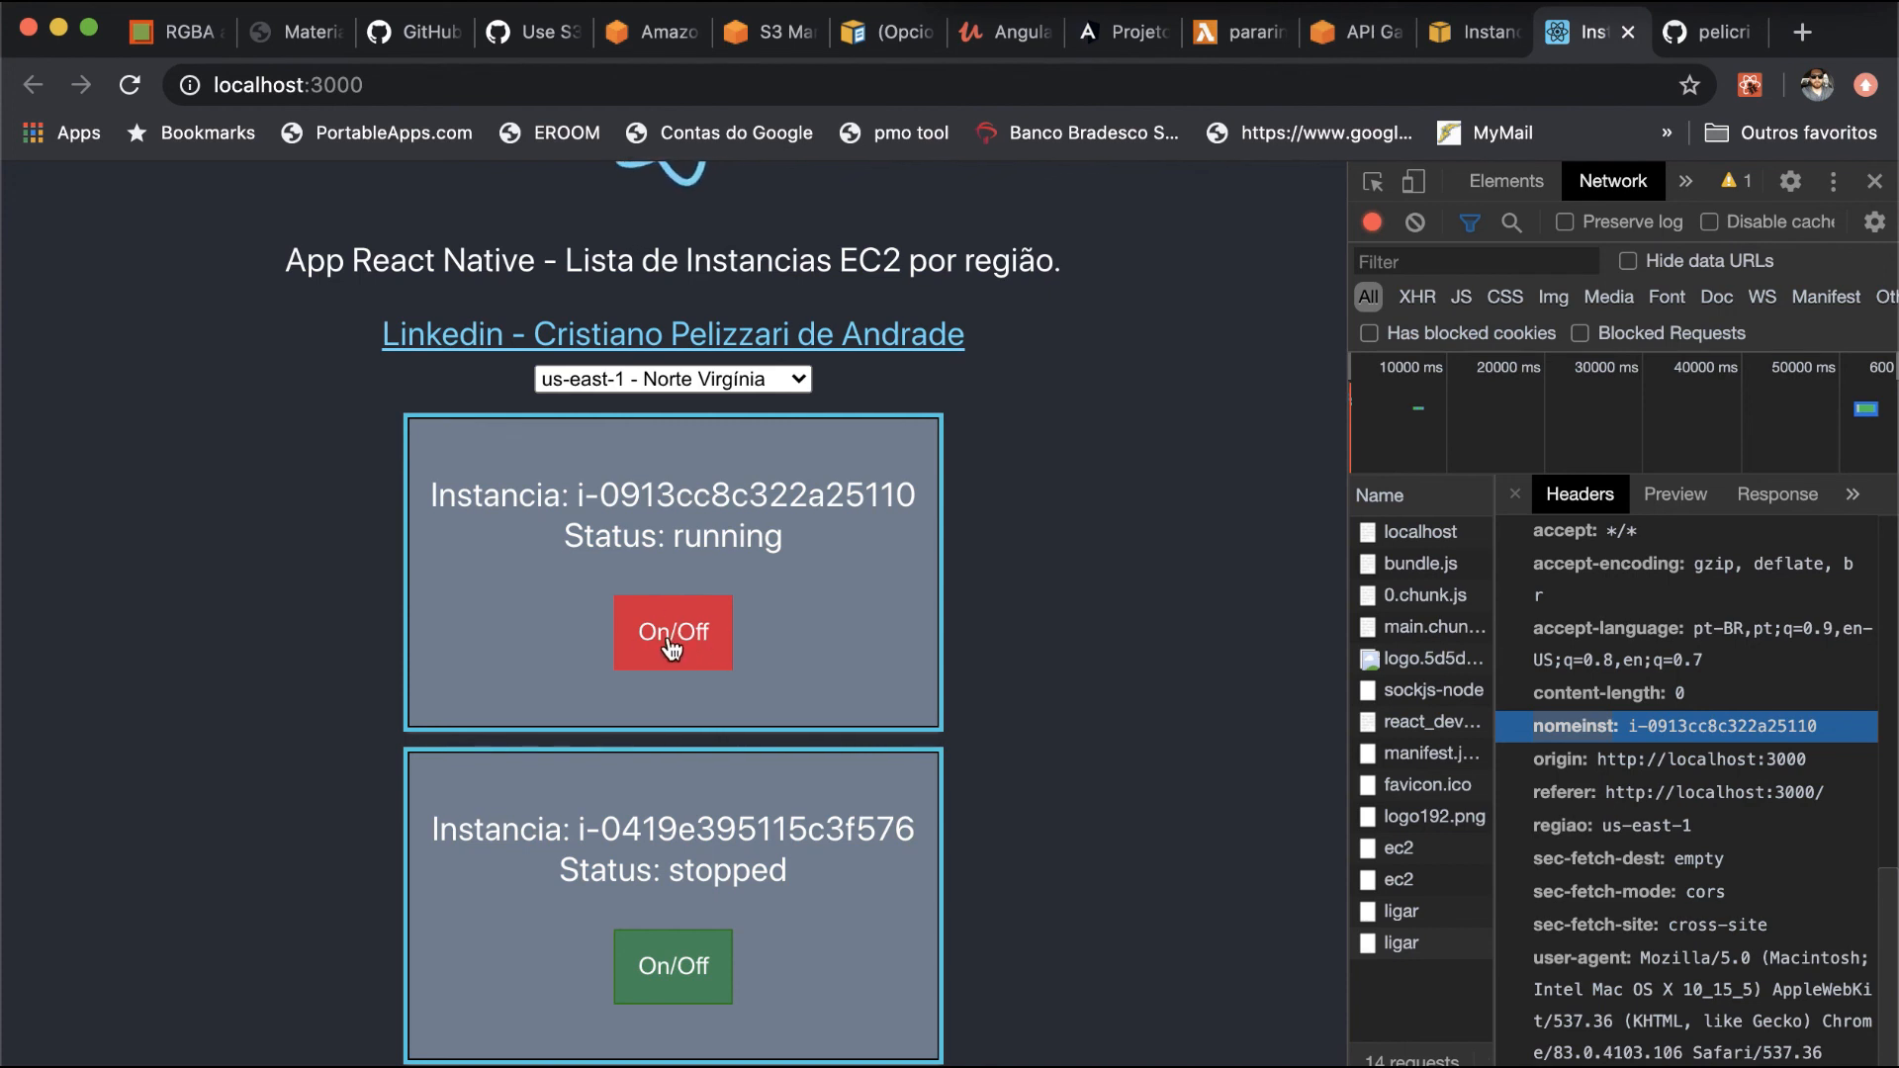
pyautogui.click(672, 648)
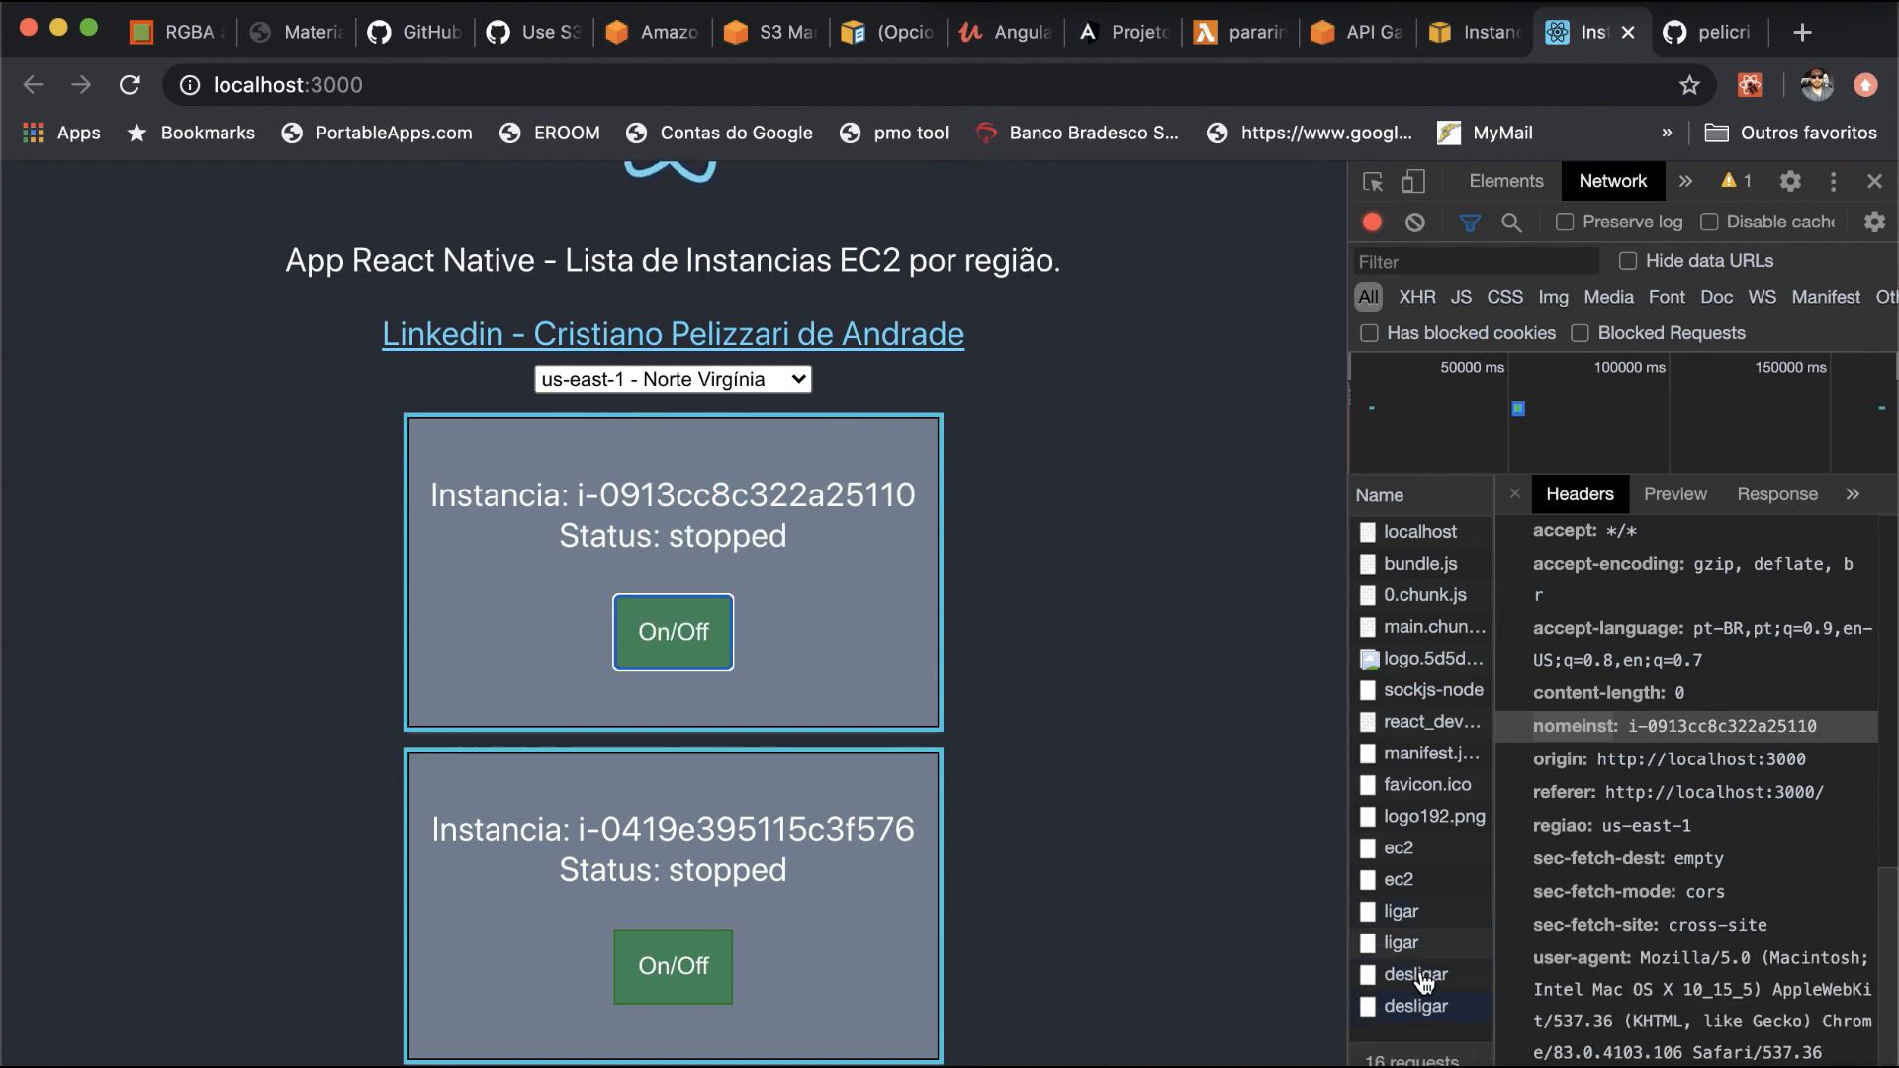
# - Open the desligar requests in the network log and check the OPTIONS response's allowed headers for regiao and nomeinst
pyautogui.click(1424, 979)
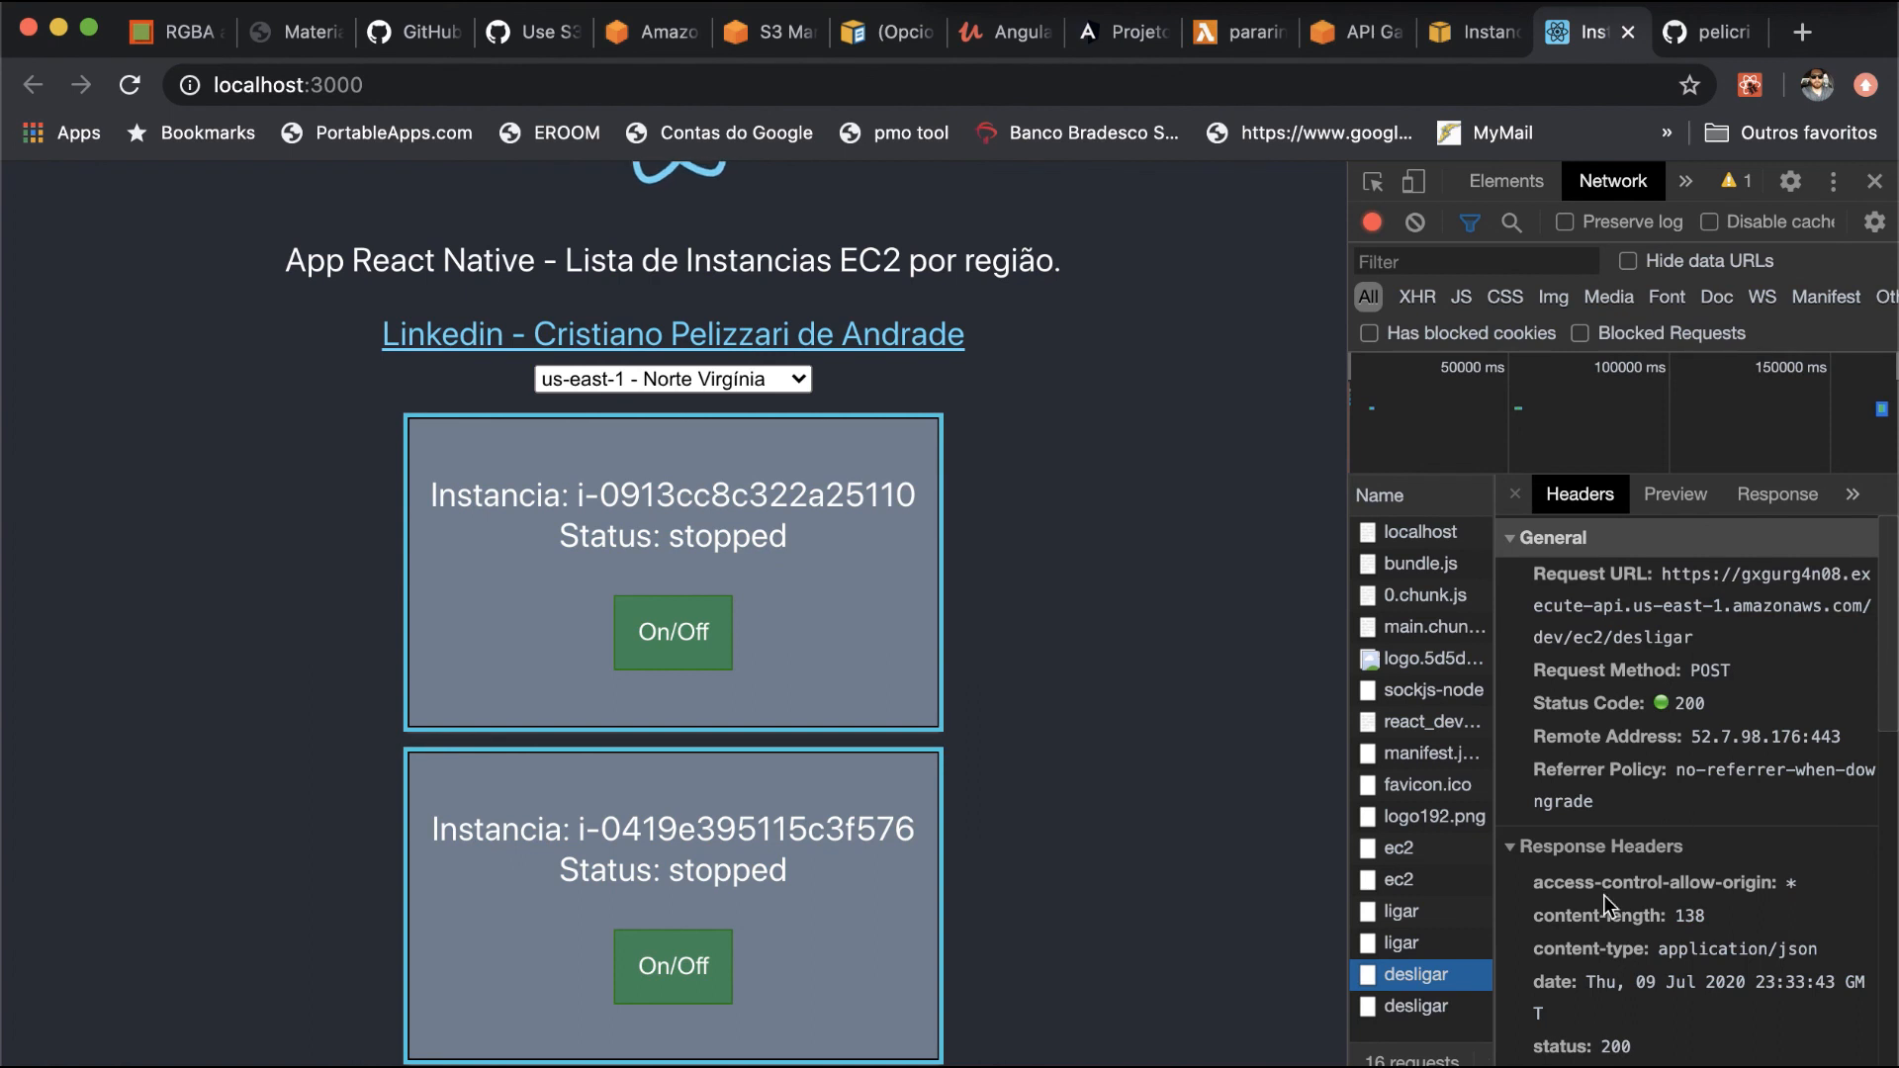
pyautogui.click(1416, 1006)
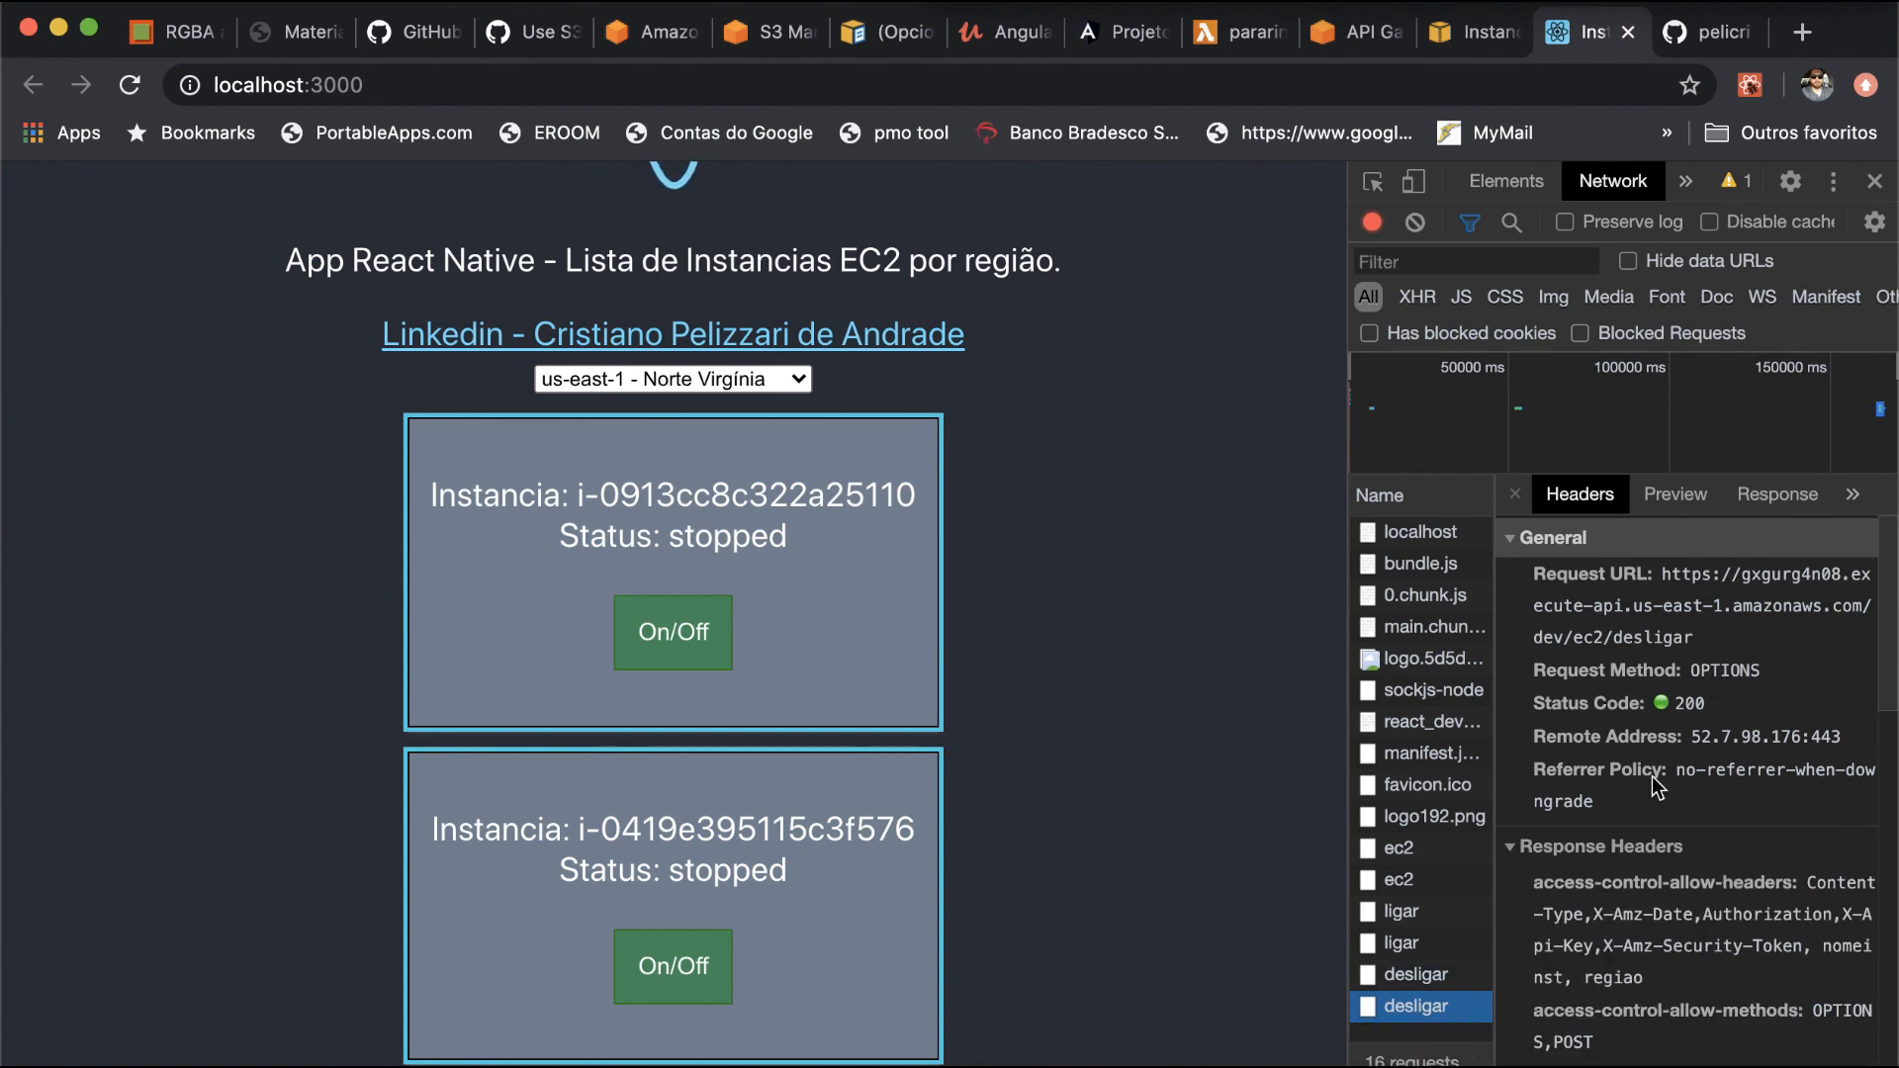
pyautogui.scroll(-2, 1652, 781)
pyautogui.doubleClick(1609, 860)
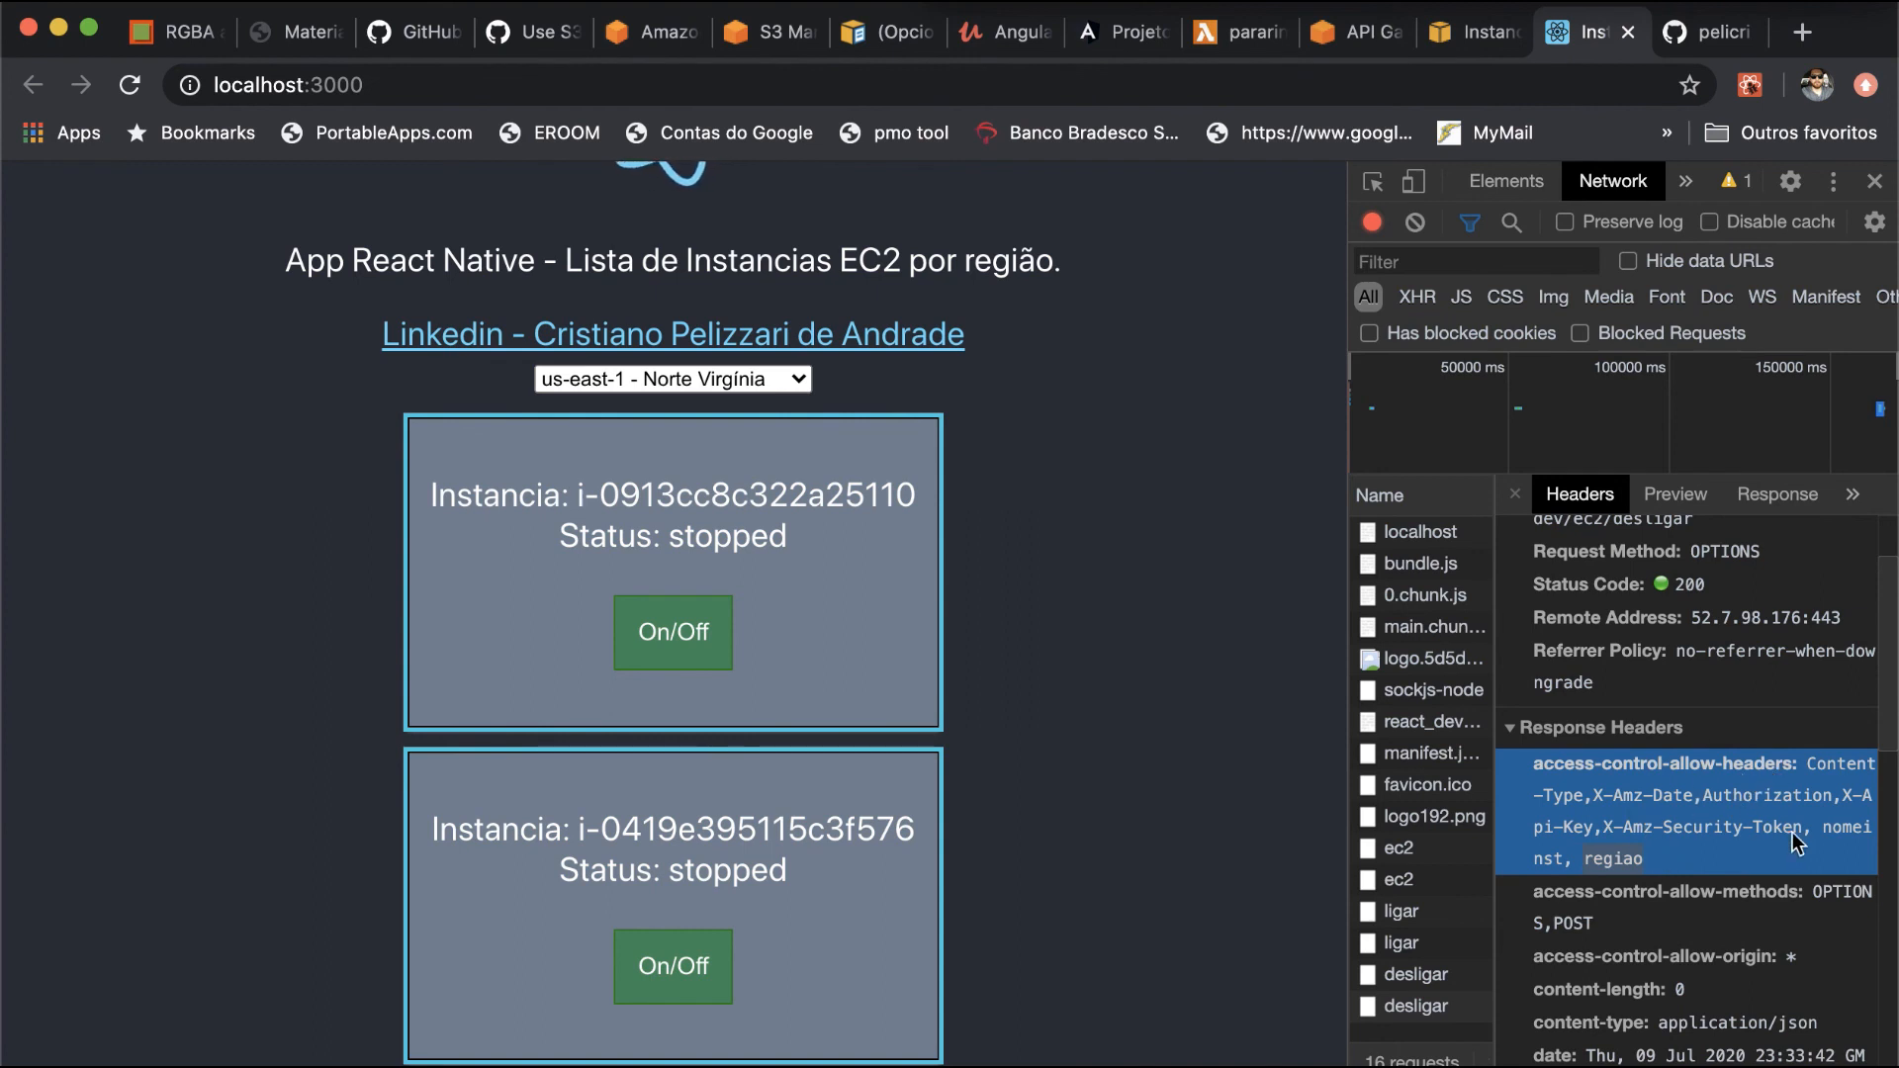
pyautogui.doubleClick(1847, 831)
# - Examine the desligar POST request's method, scheme, nomeinst and regiao headers
pyautogui.click(1431, 977)
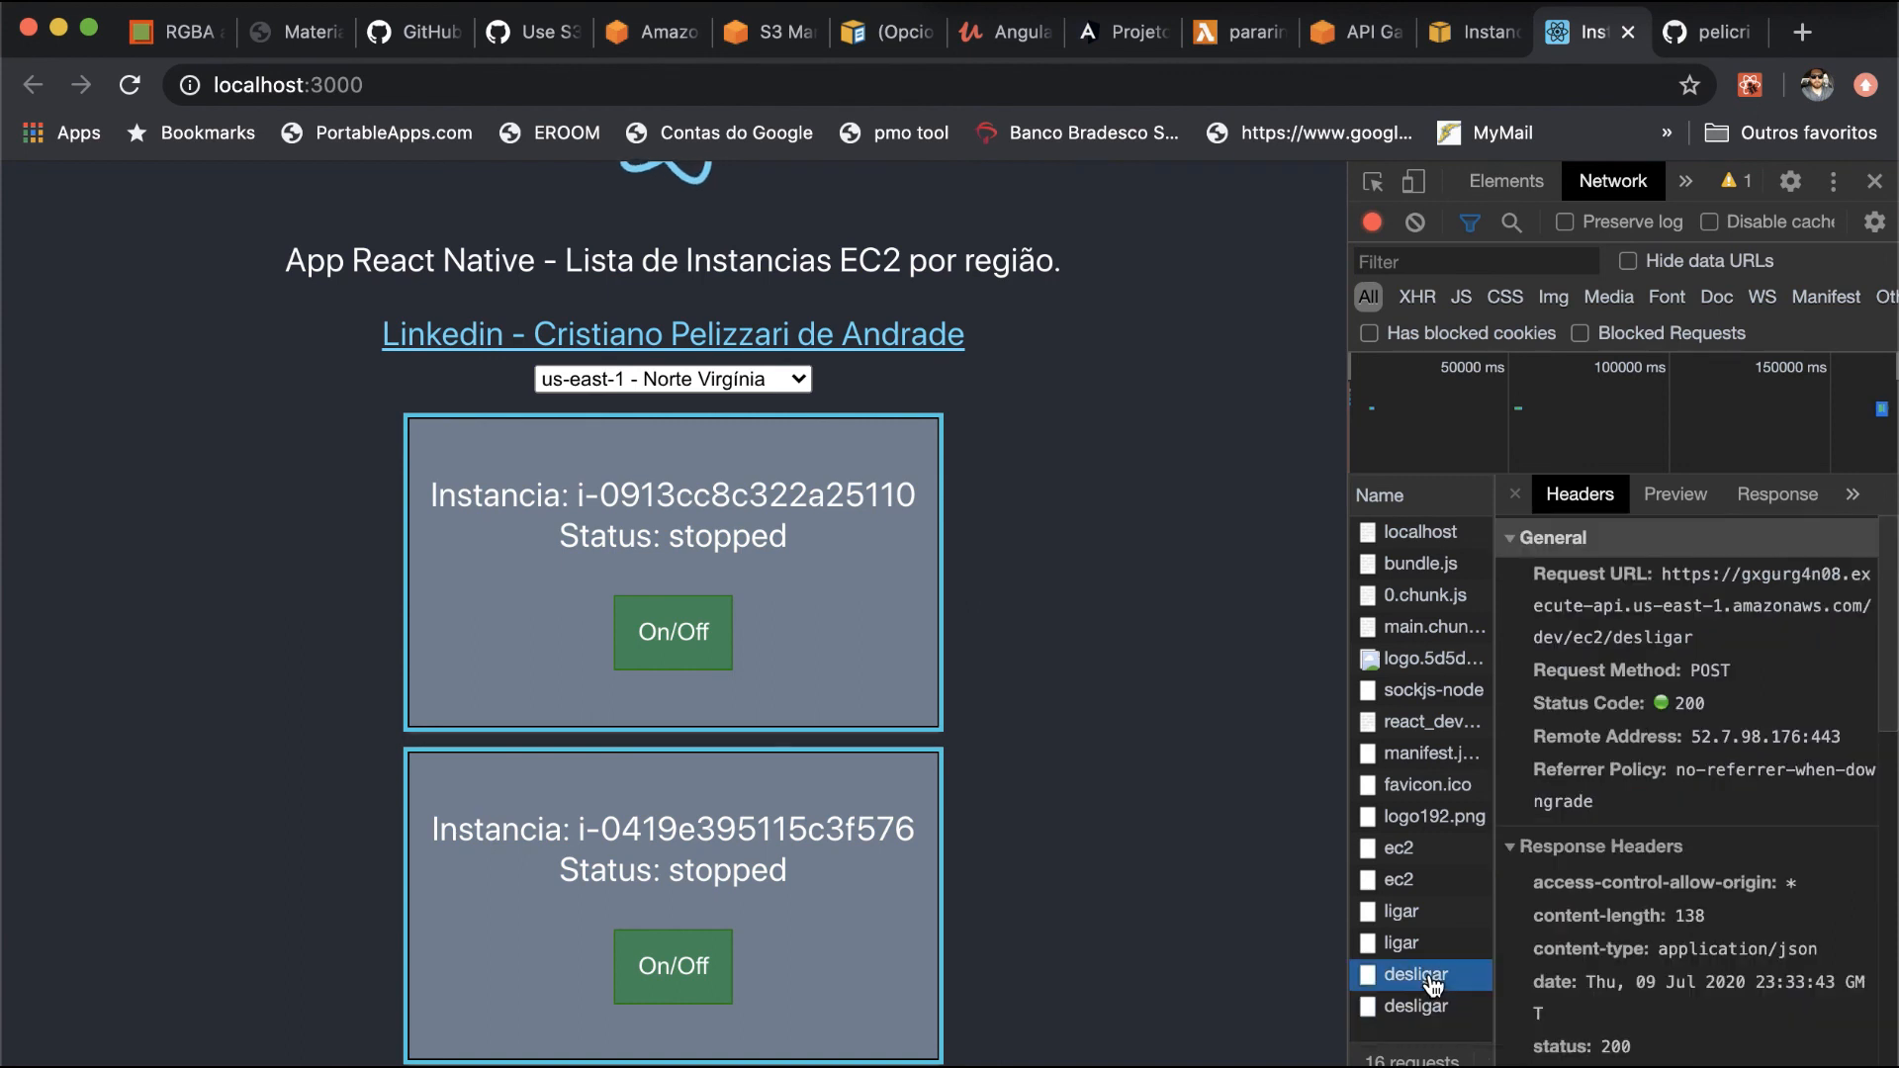
pyautogui.click(1714, 653)
pyautogui.click(1714, 674)
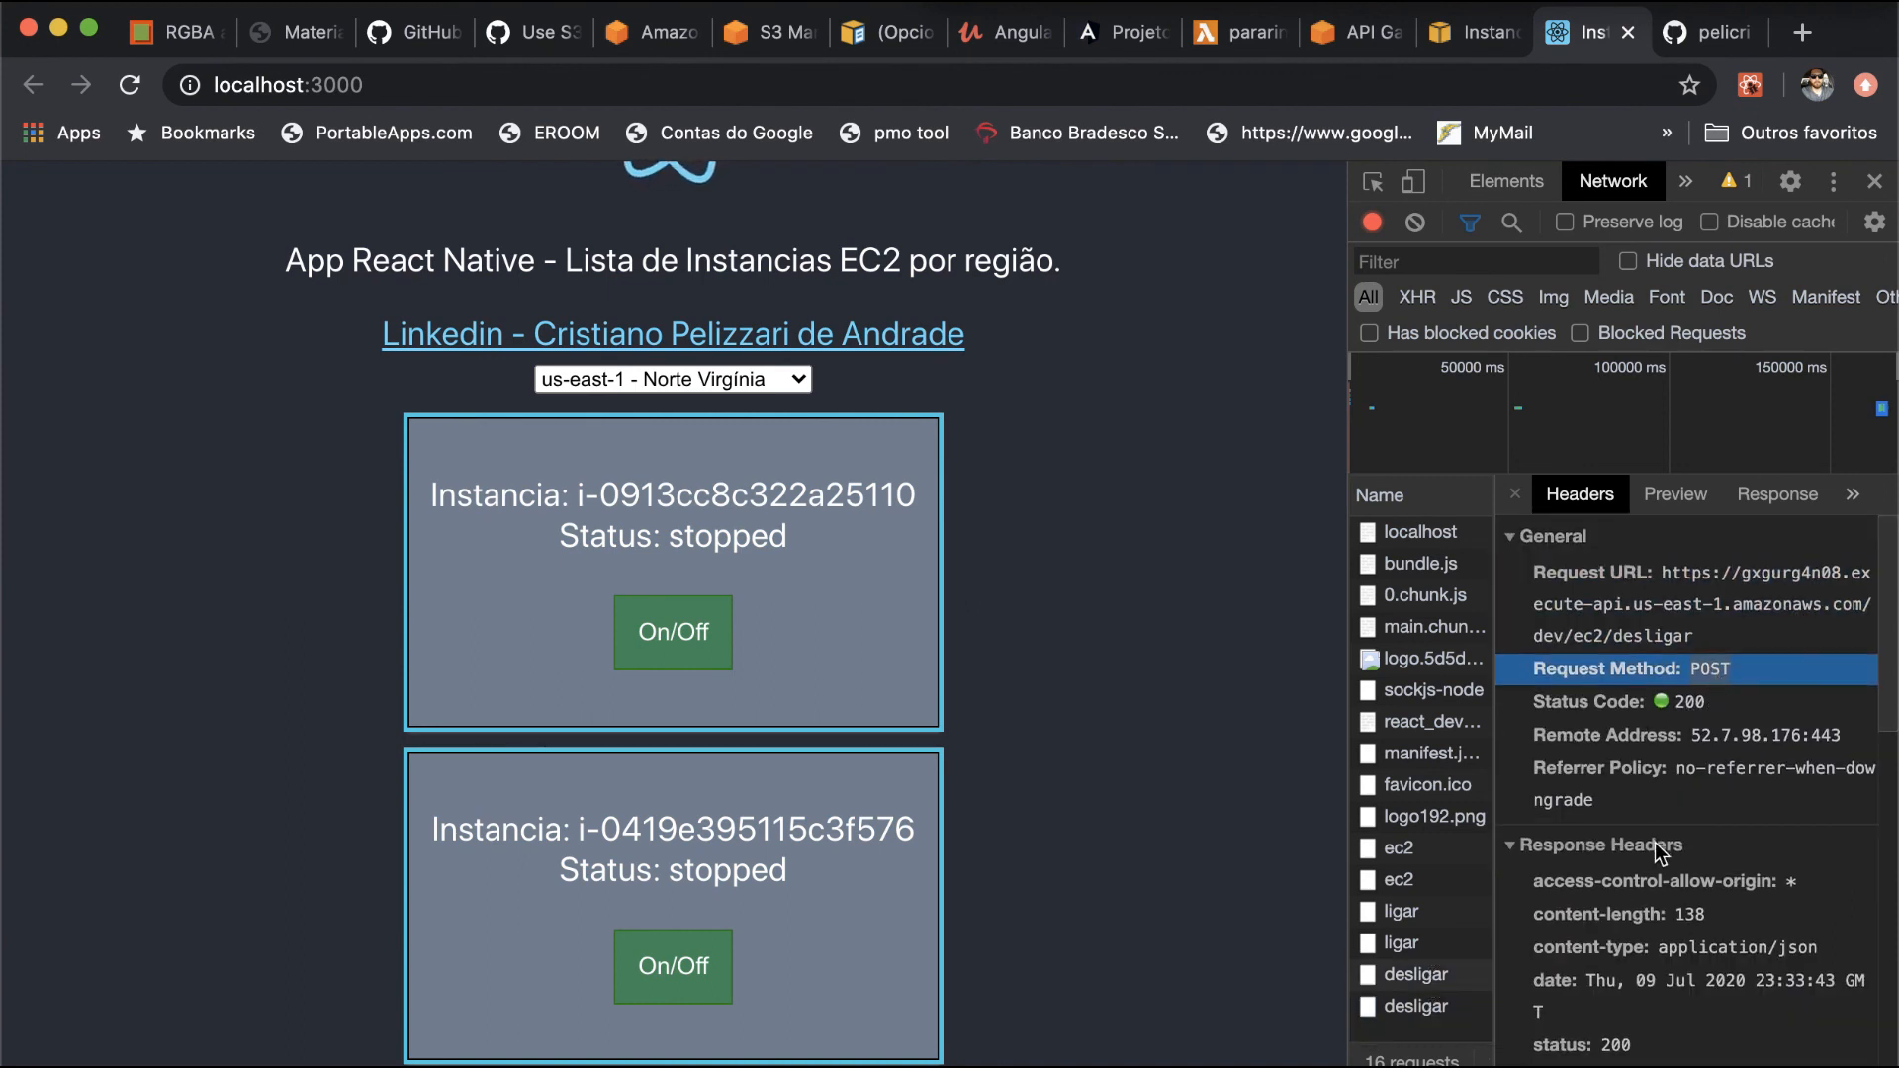
pyautogui.scroll(-4, 1654, 843)
pyautogui.scroll(-3, 1659, 852)
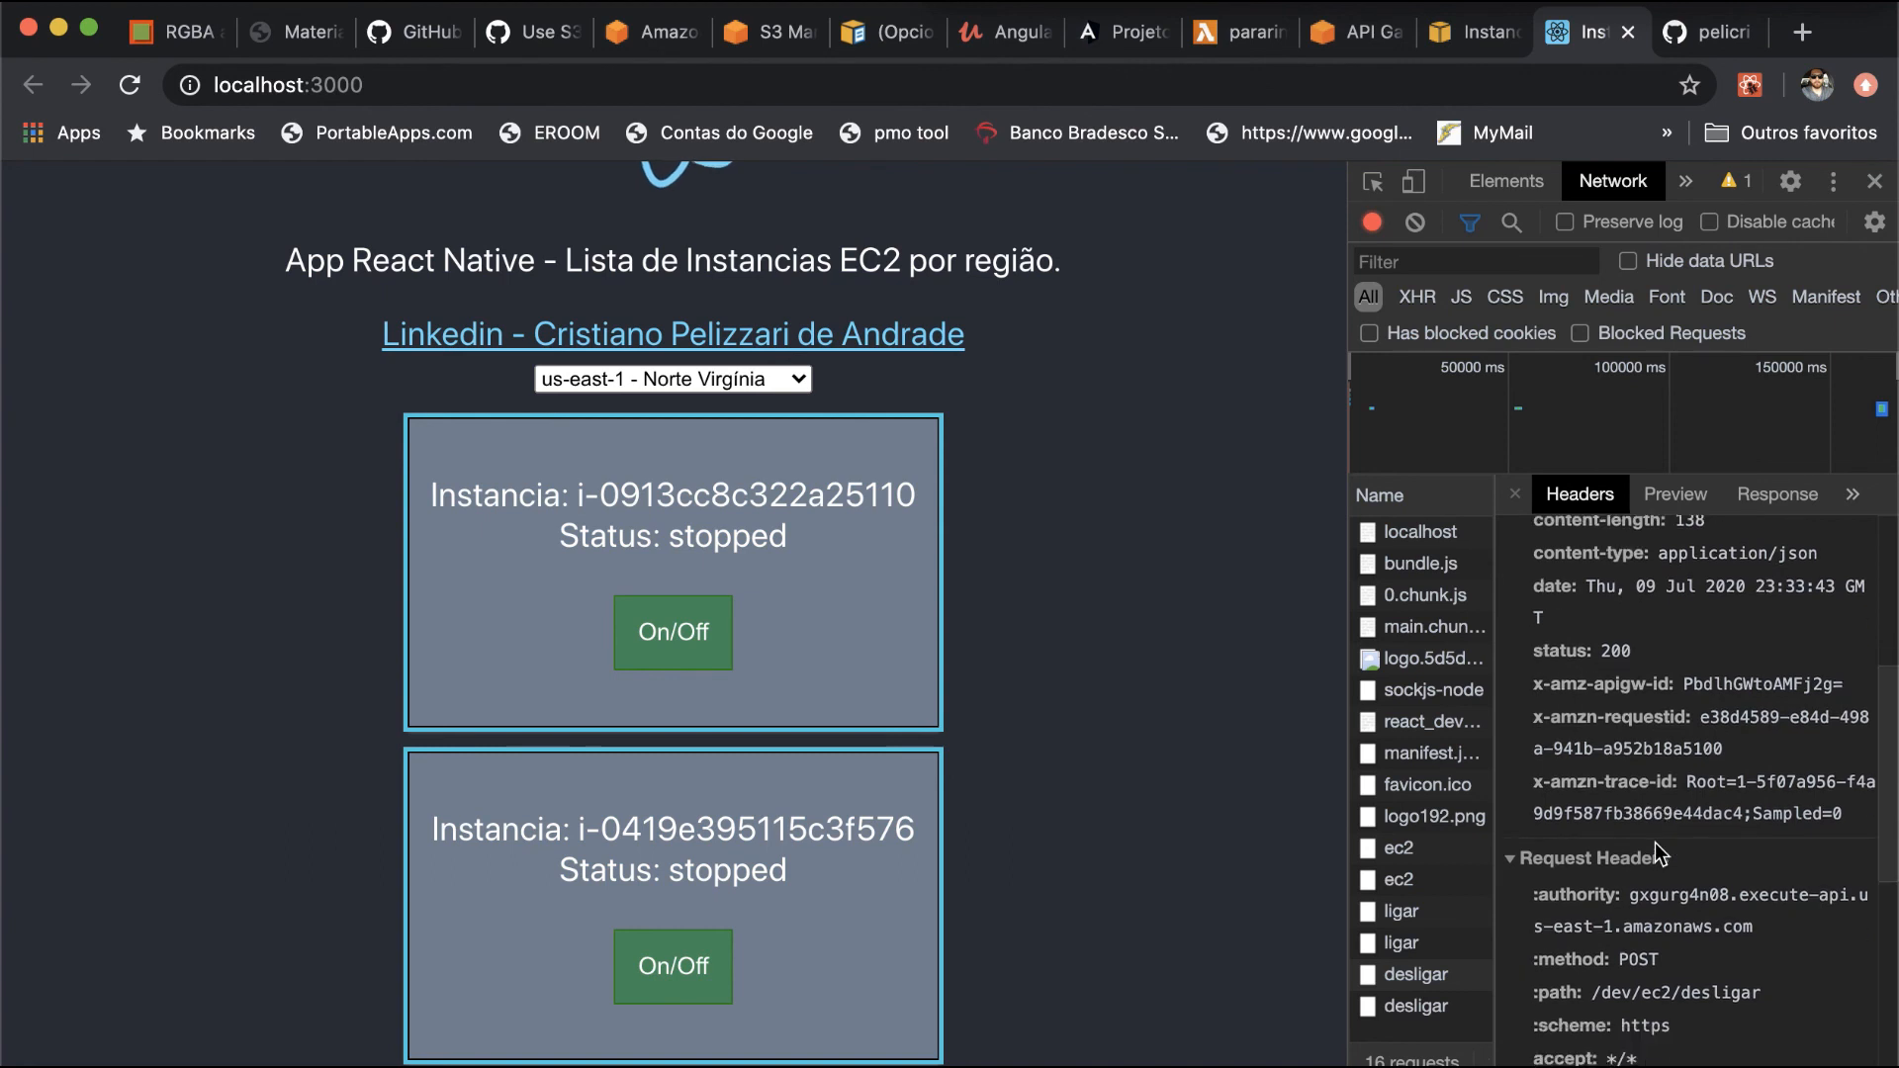
pyautogui.click(1650, 853)
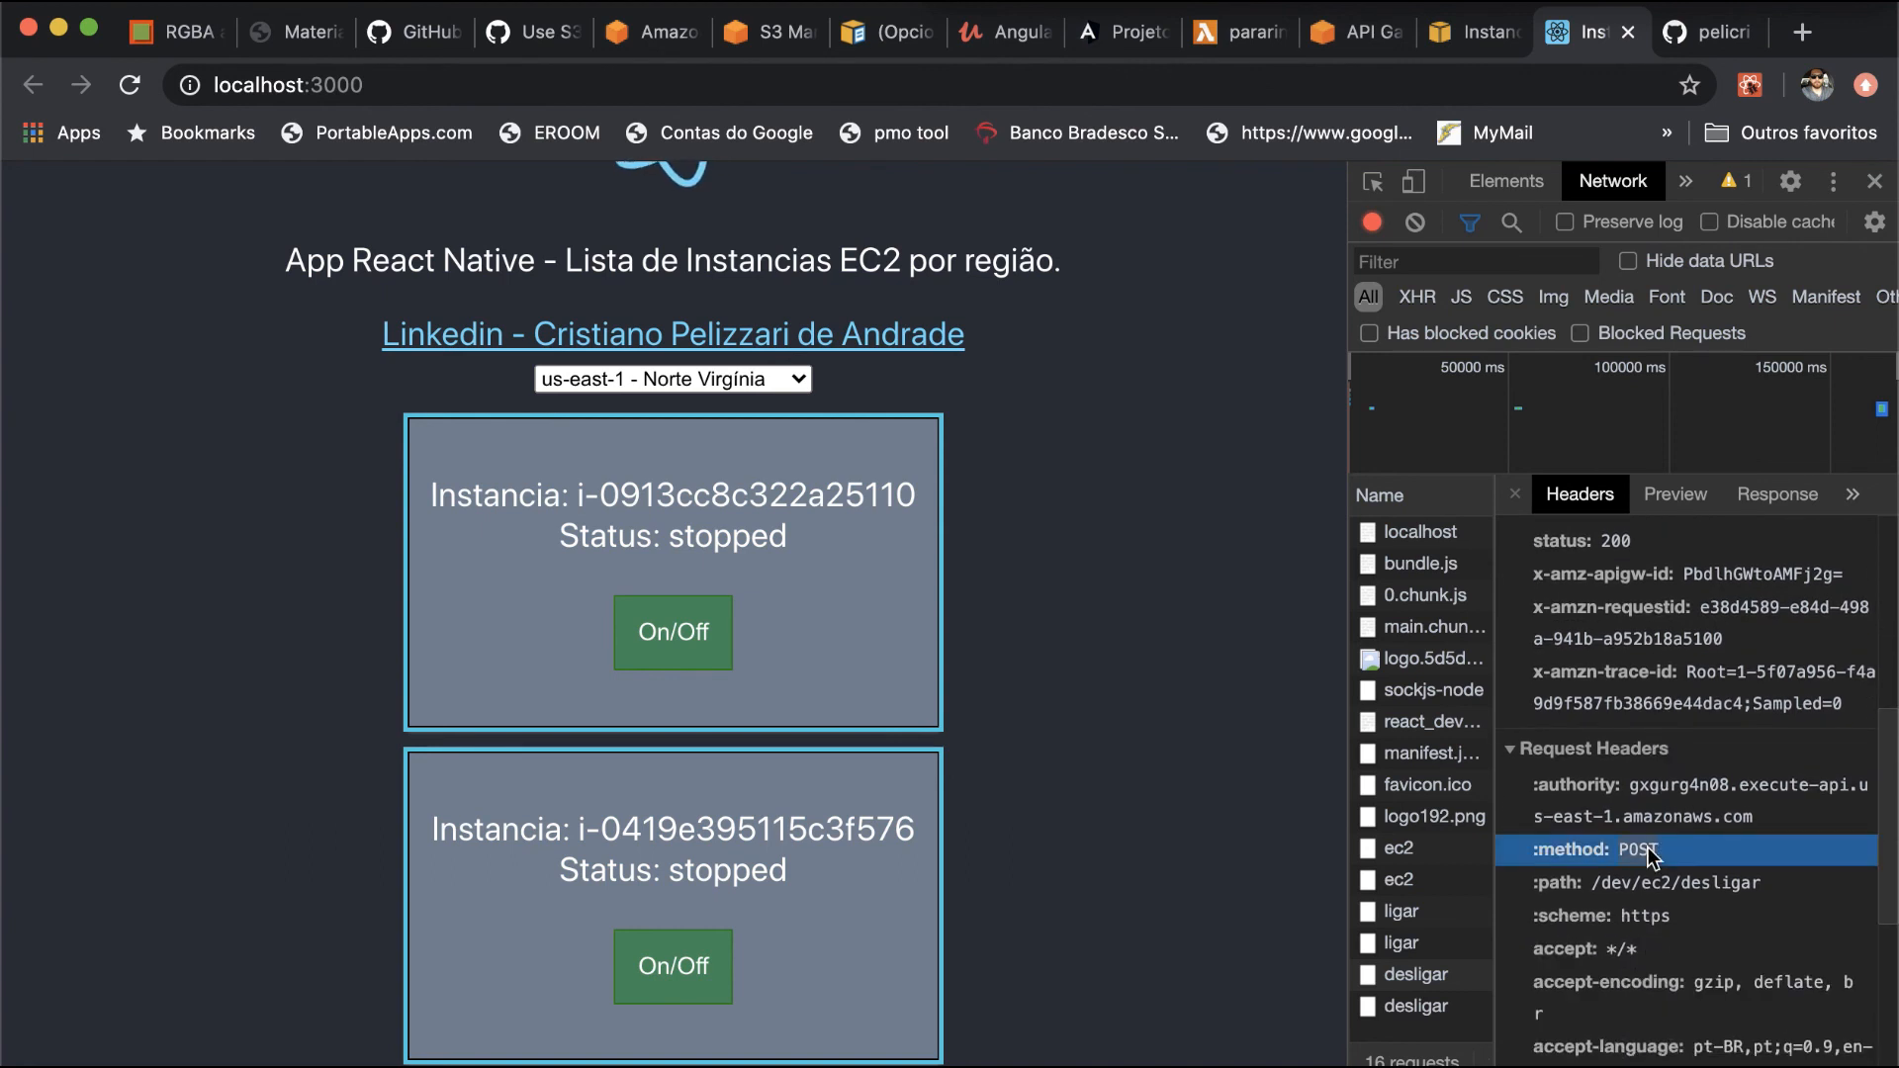
pyautogui.click(1641, 919)
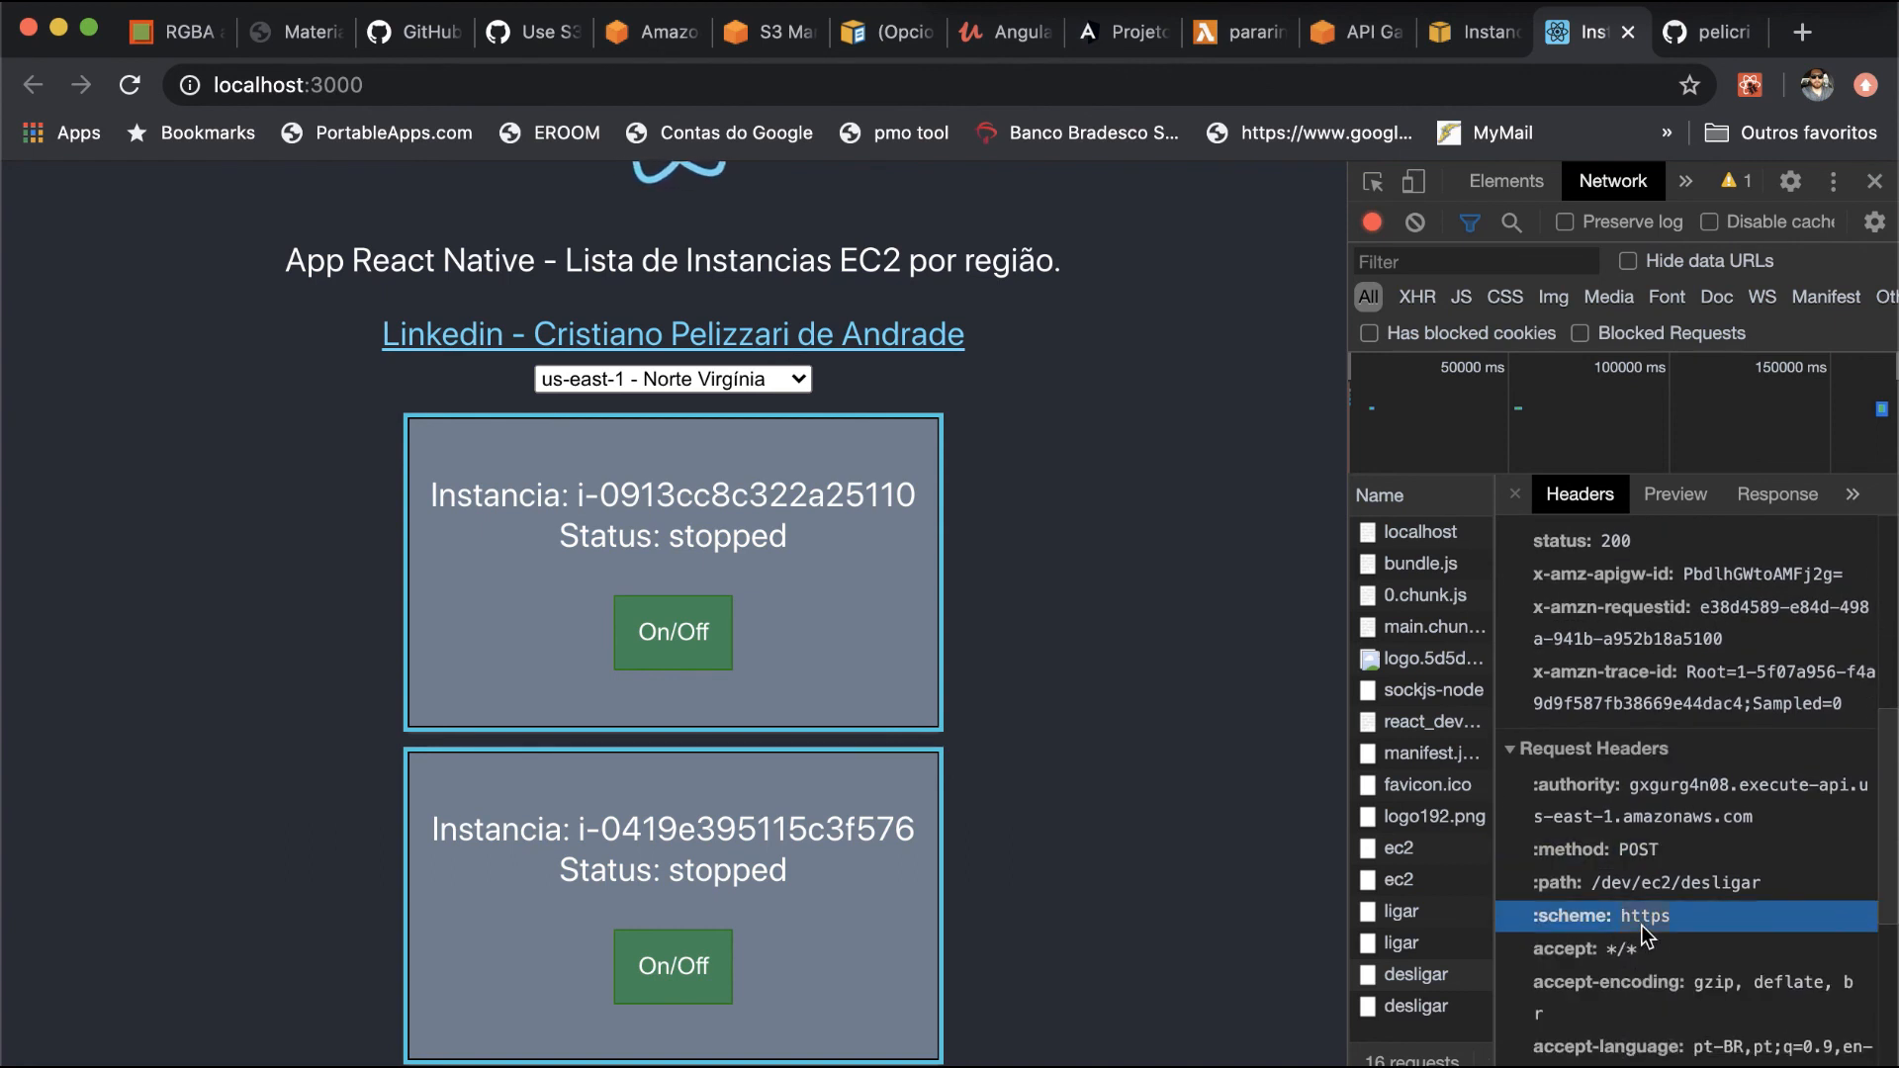
pyautogui.scroll(-2, 1642, 924)
pyautogui.scroll(-3, 1642, 924)
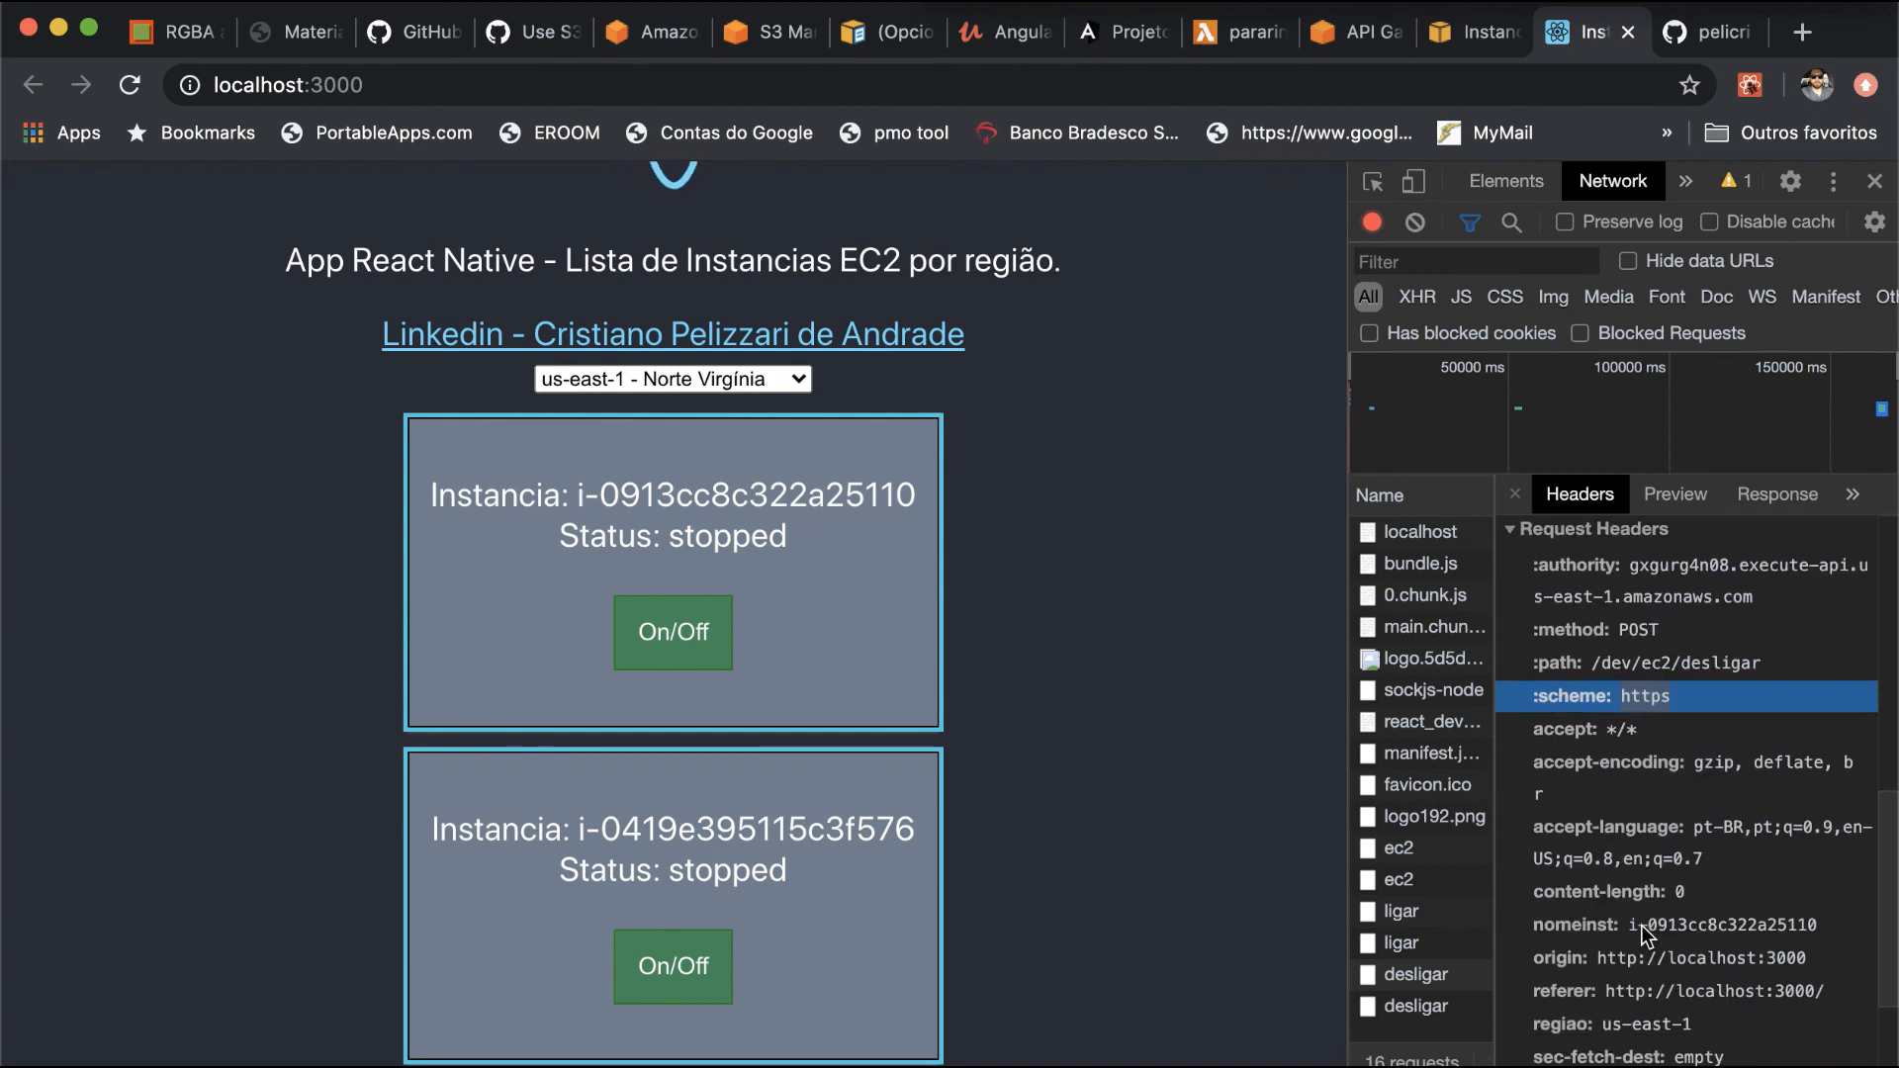
pyautogui.scroll(-4, 1641, 924)
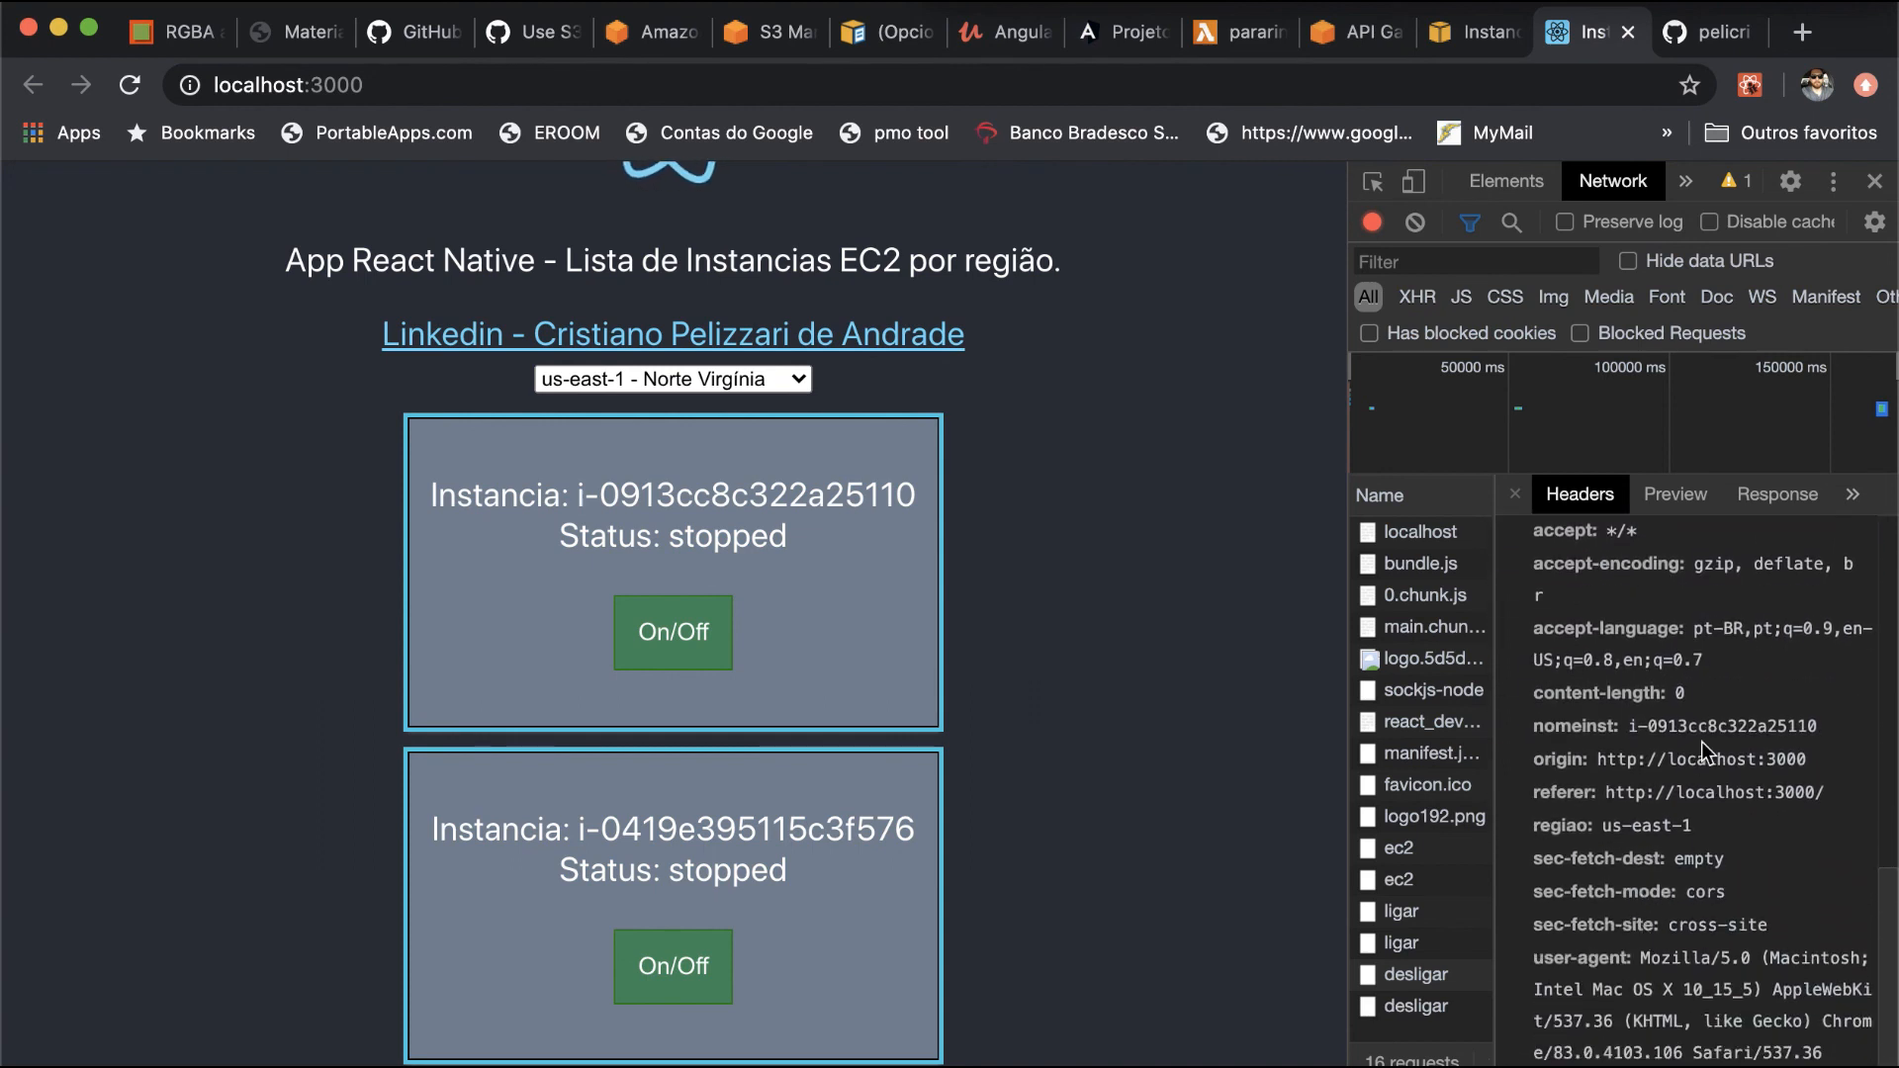
pyautogui.click(1701, 730)
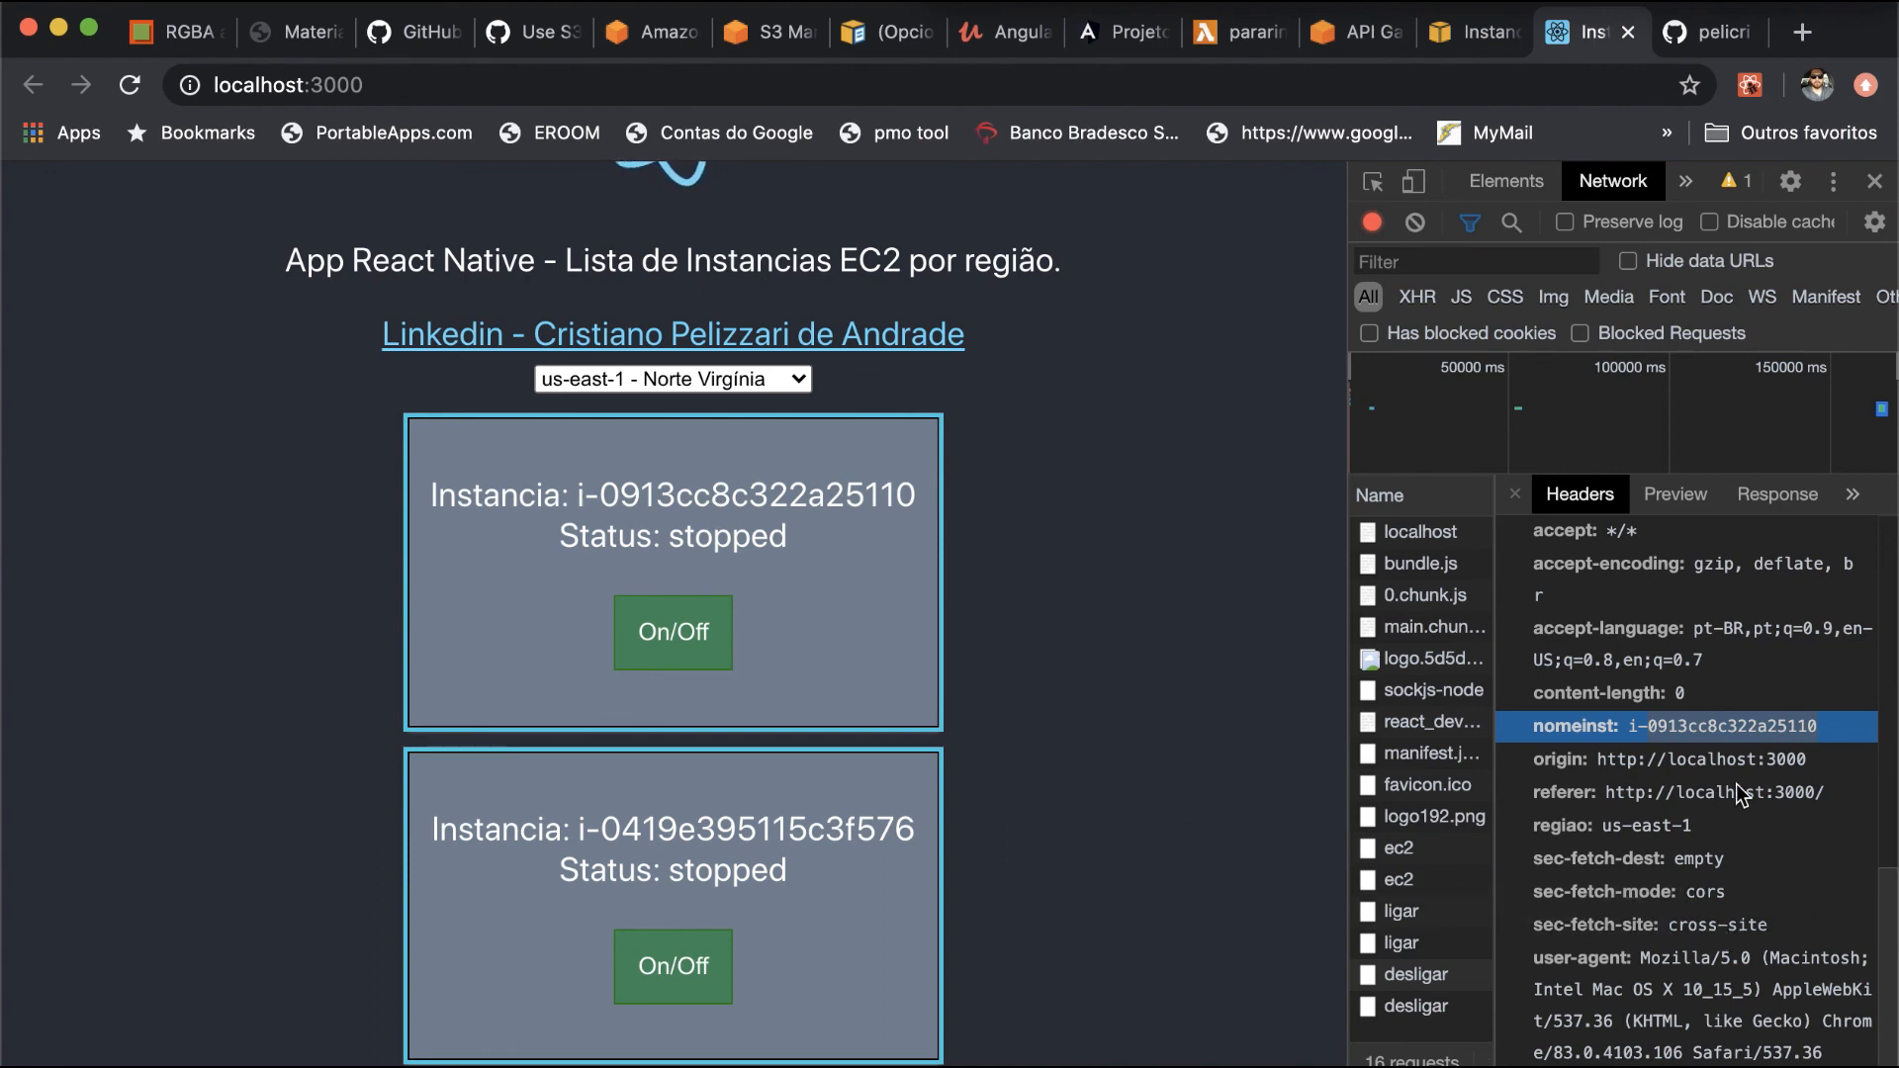
pyautogui.click(1659, 826)
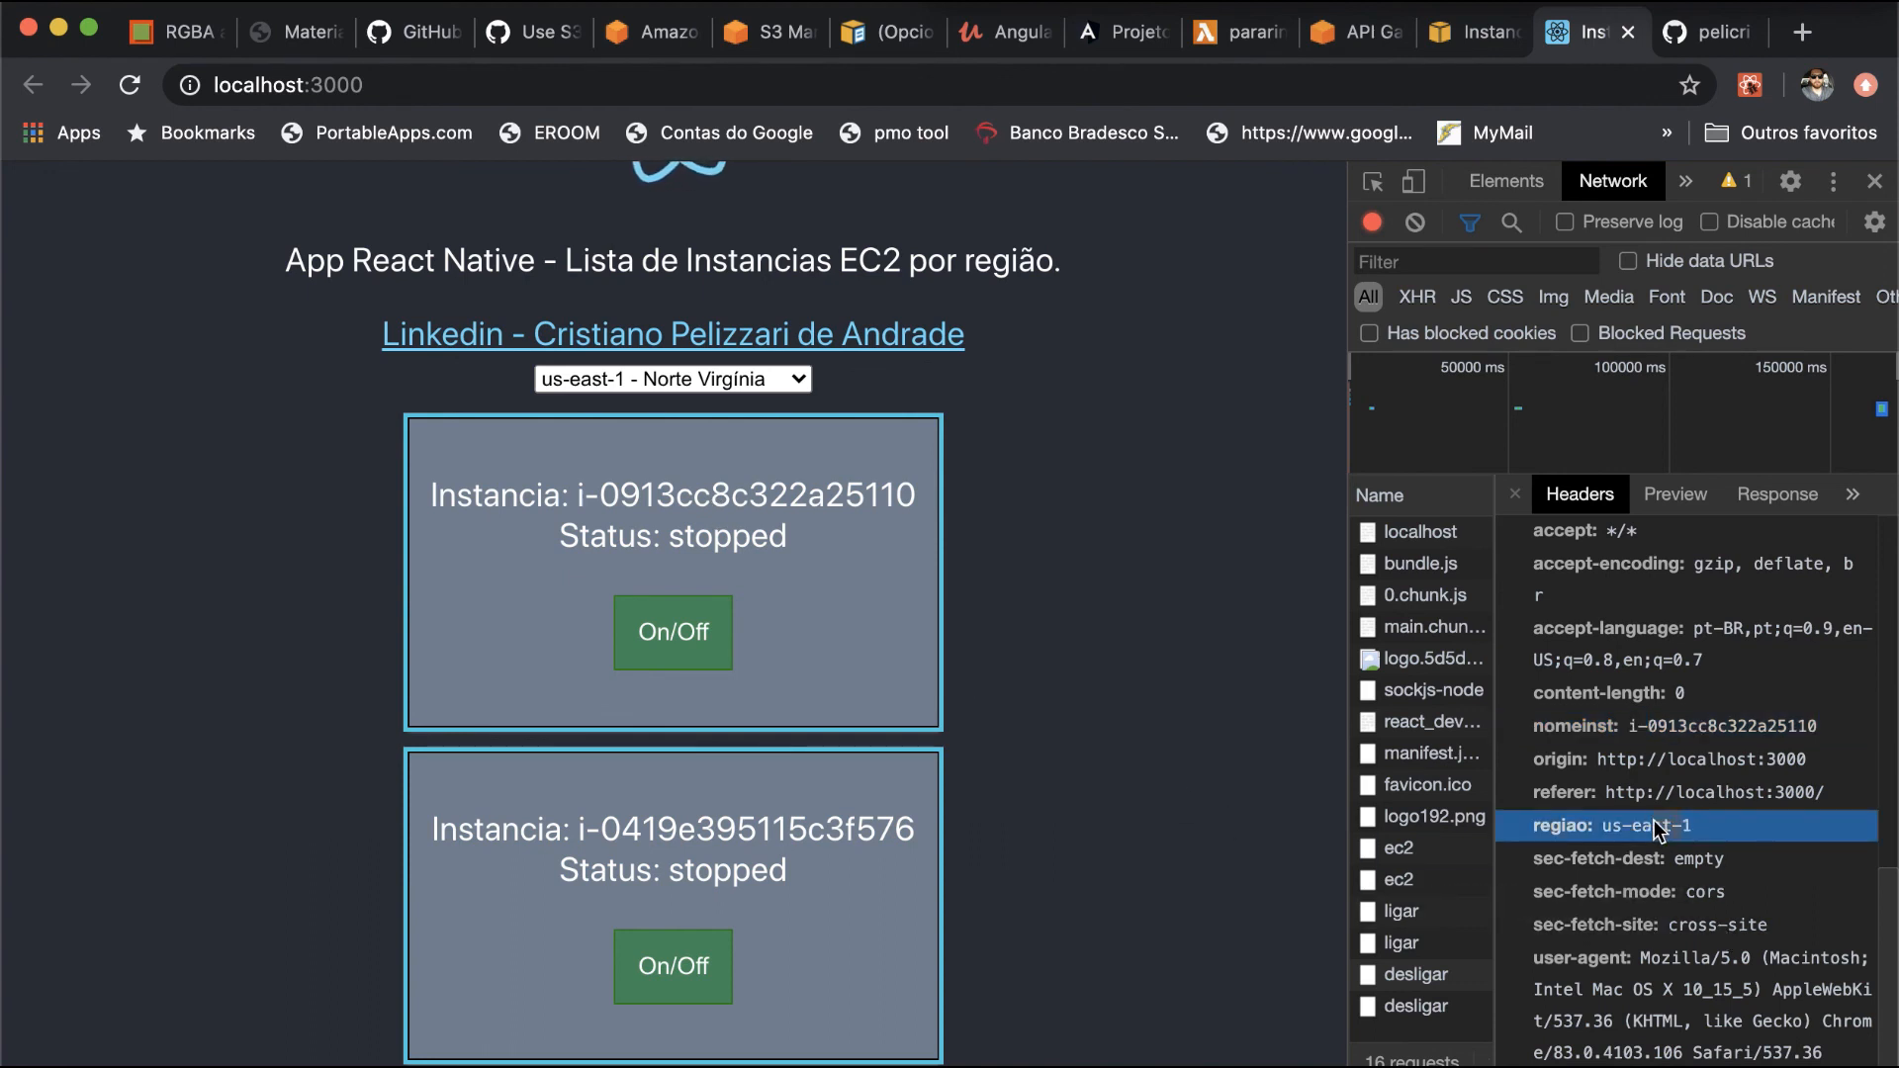
# - Switch to the EC2 console and refresh the list to check the state of instance i-0913cc8c322a25110
pyautogui.click(1479, 34)
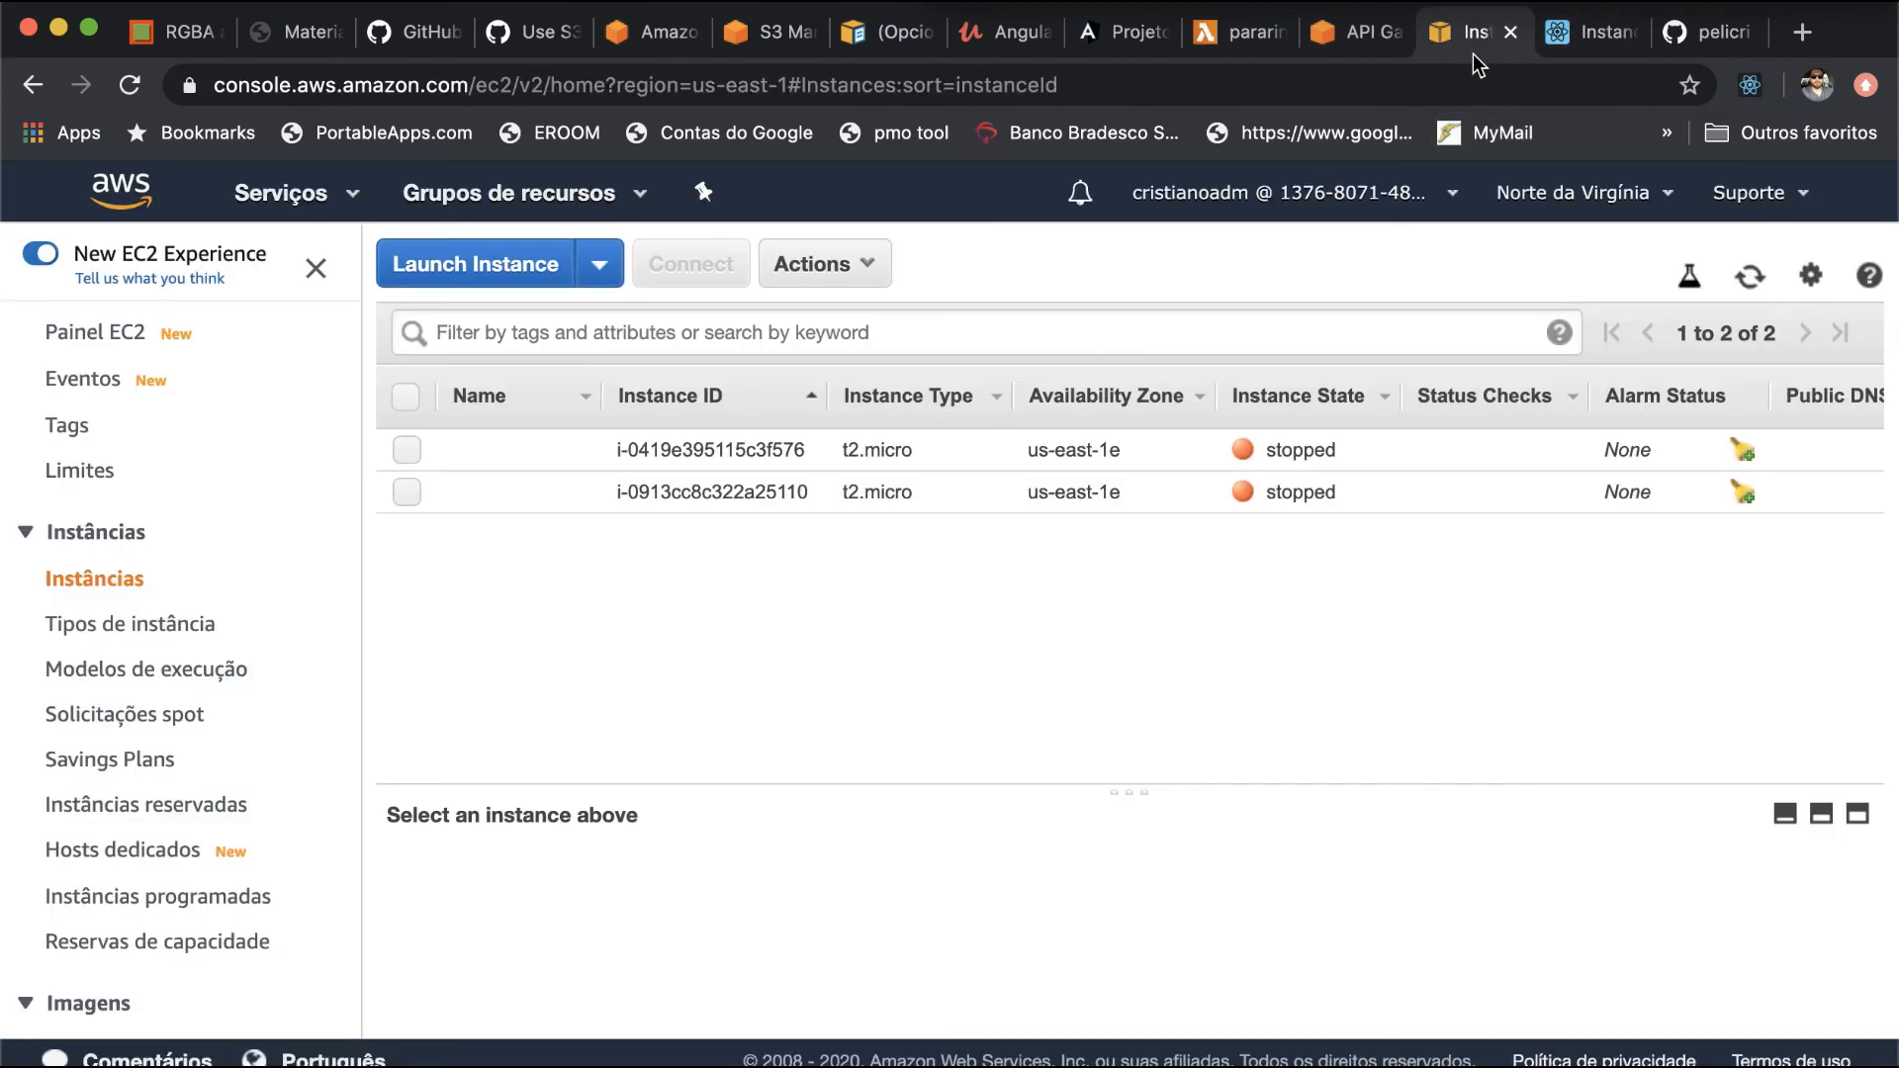
pyautogui.press('super+r')
pyautogui.press('super+Tab')
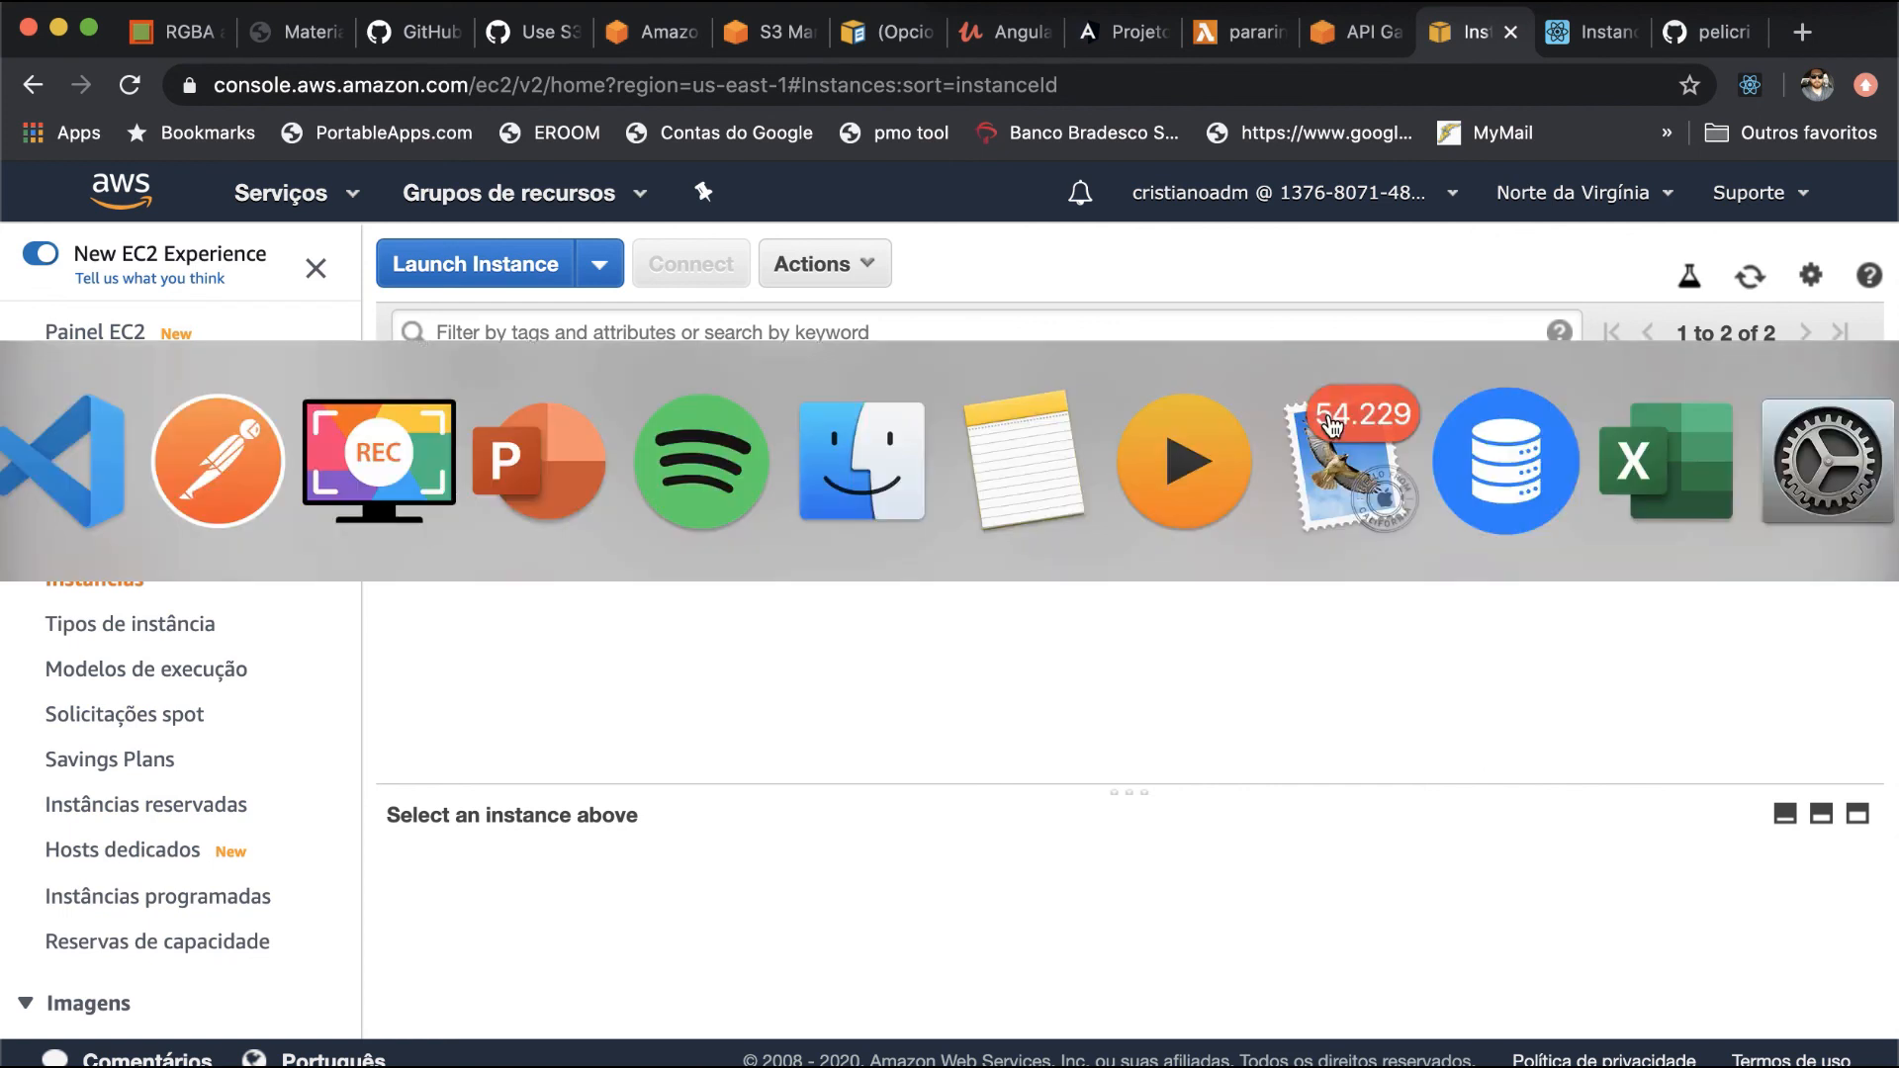
pyautogui.press('super+Tab')
pyautogui.press('super+Tab')
pyautogui.press('super+Tab')
pyautogui.press('super+Tab')
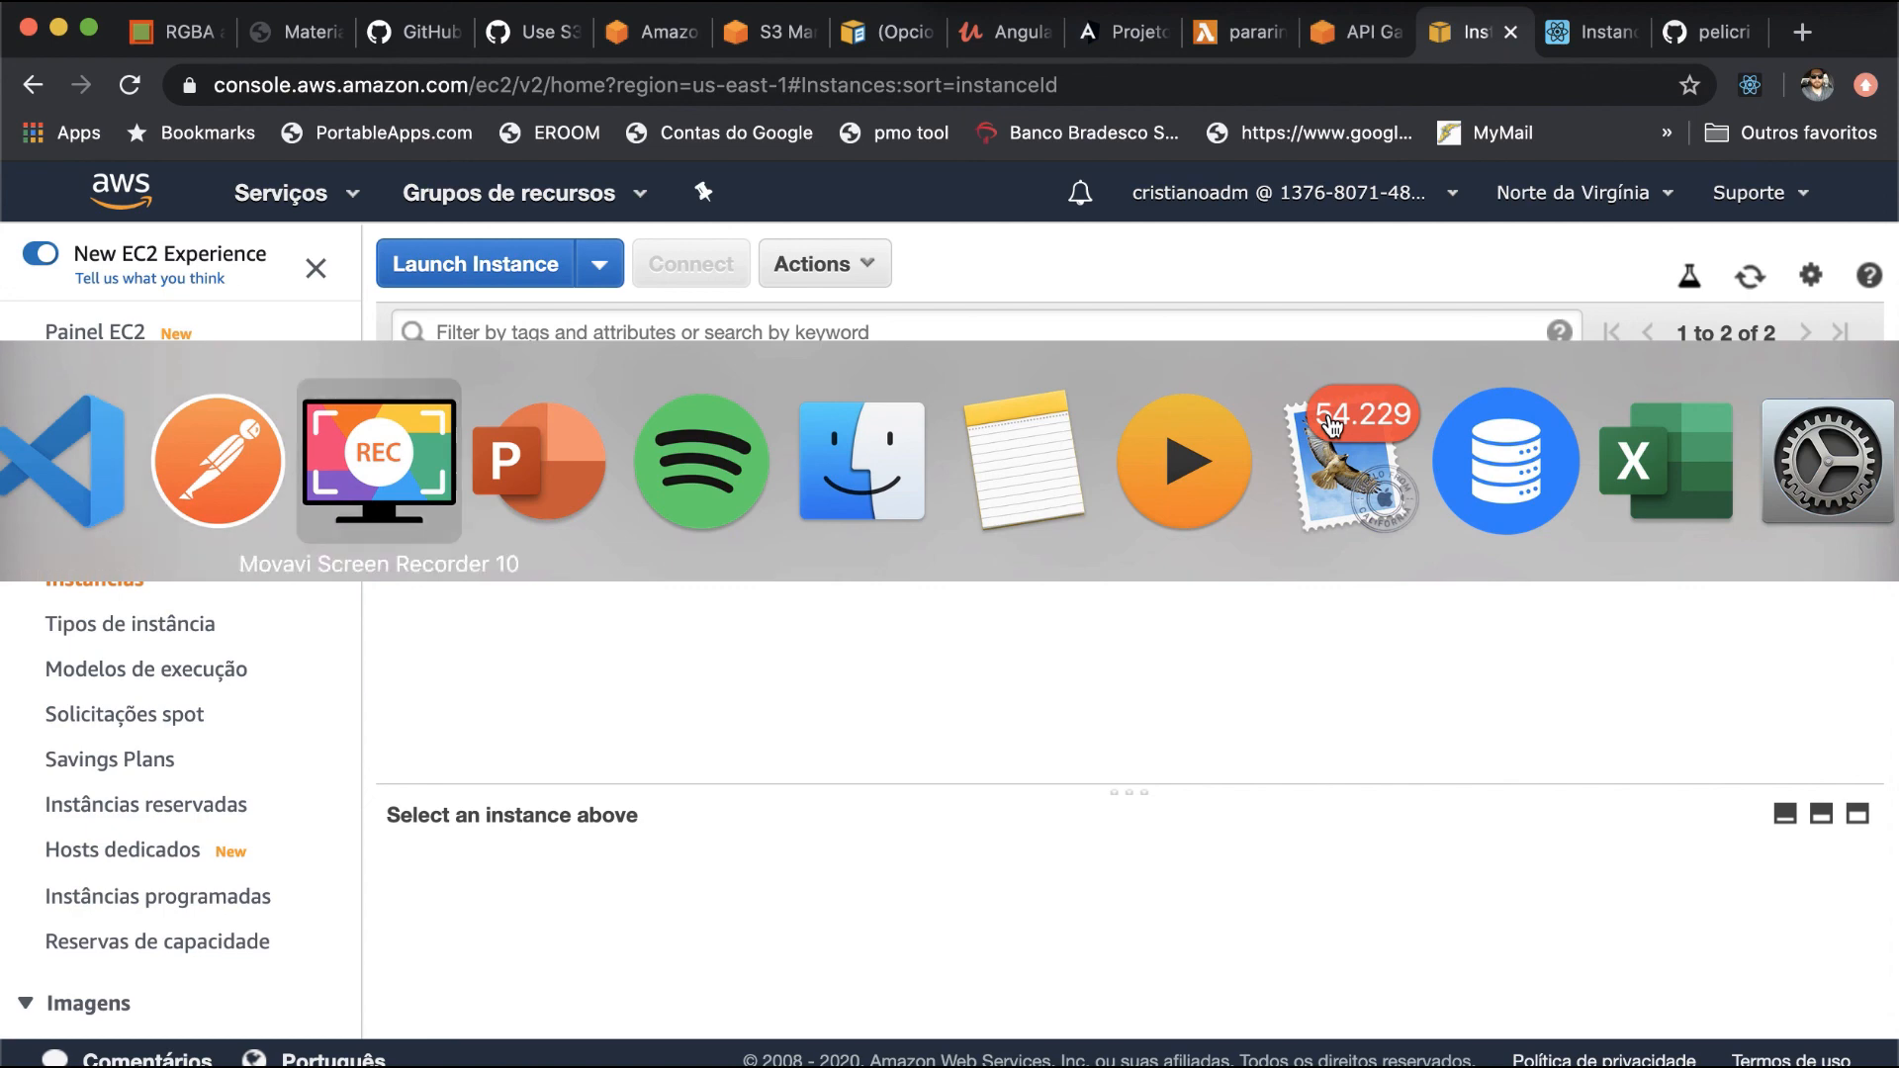